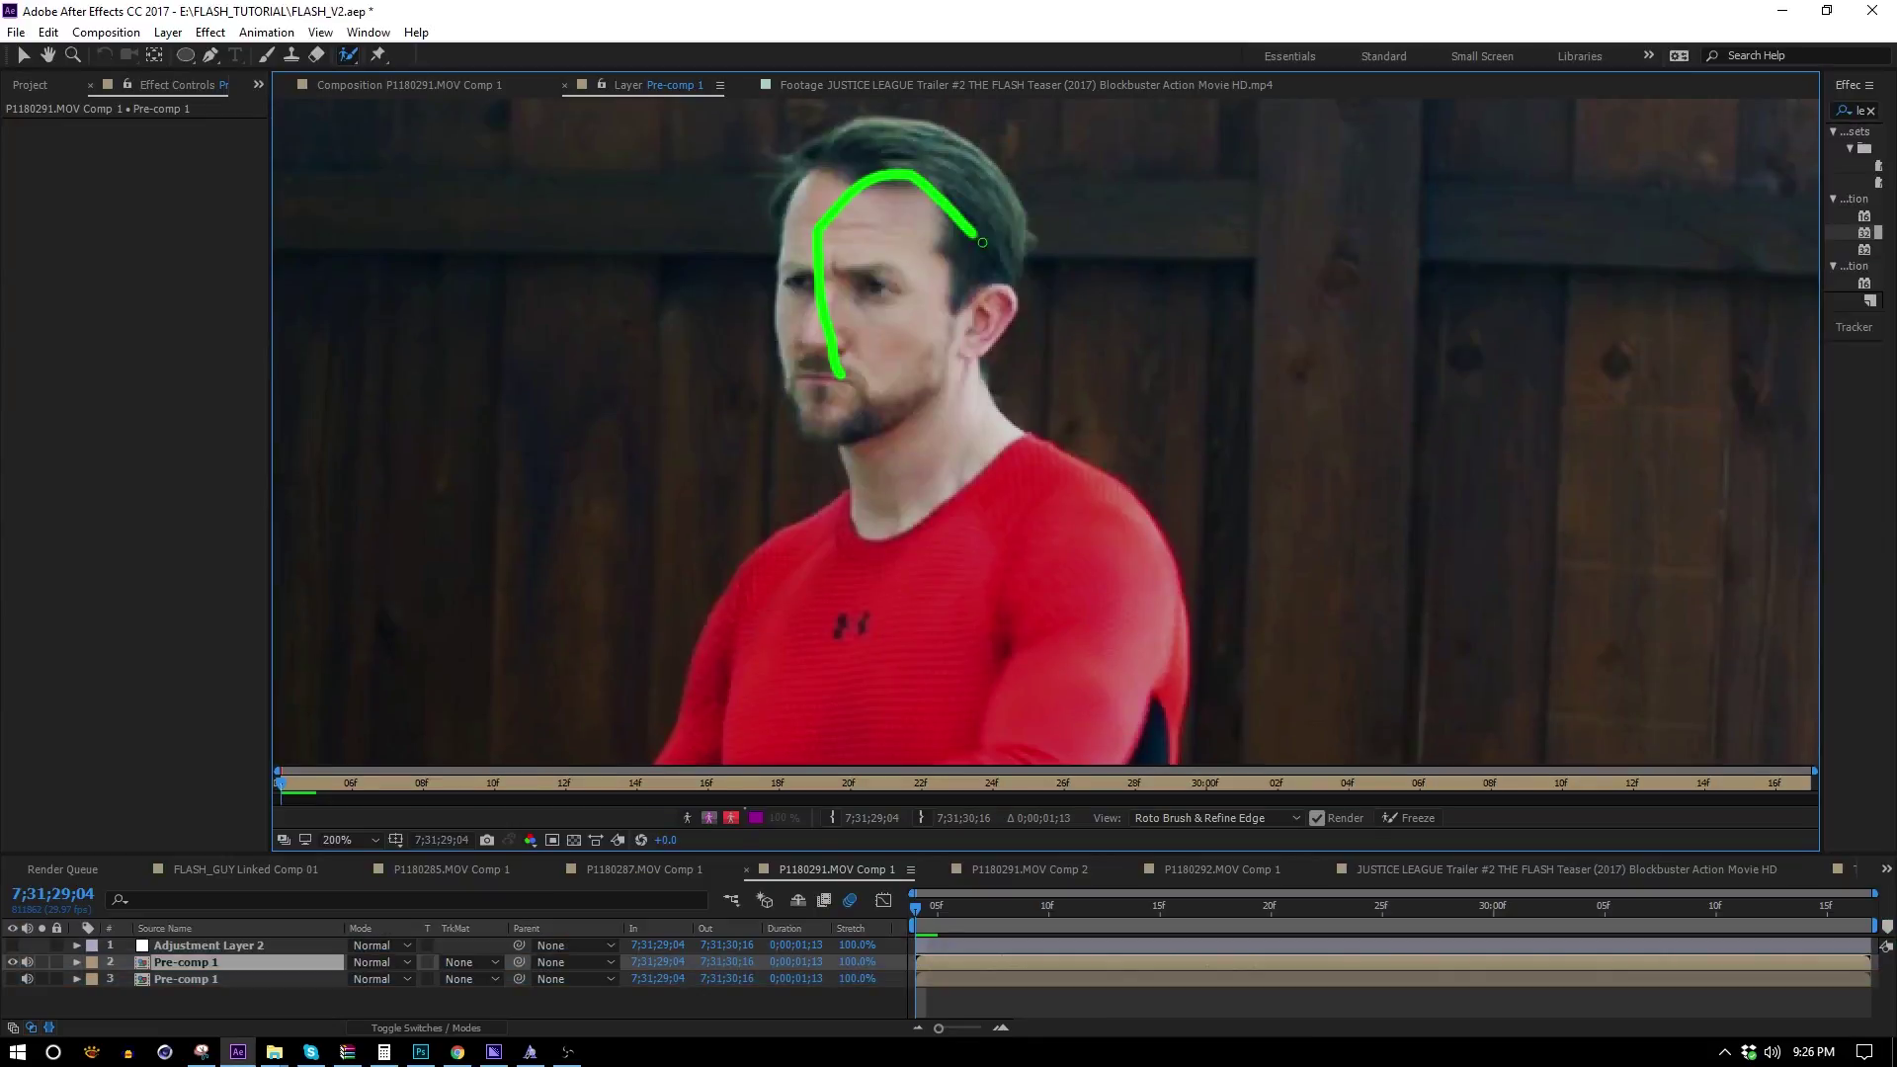
# Select the man's head, torso and arms as foreground on the Pre-comp 1 layer with Roto Brush strokes.
pyautogui.moveTo(970, 232); pyautogui.dragTo(886, 288)
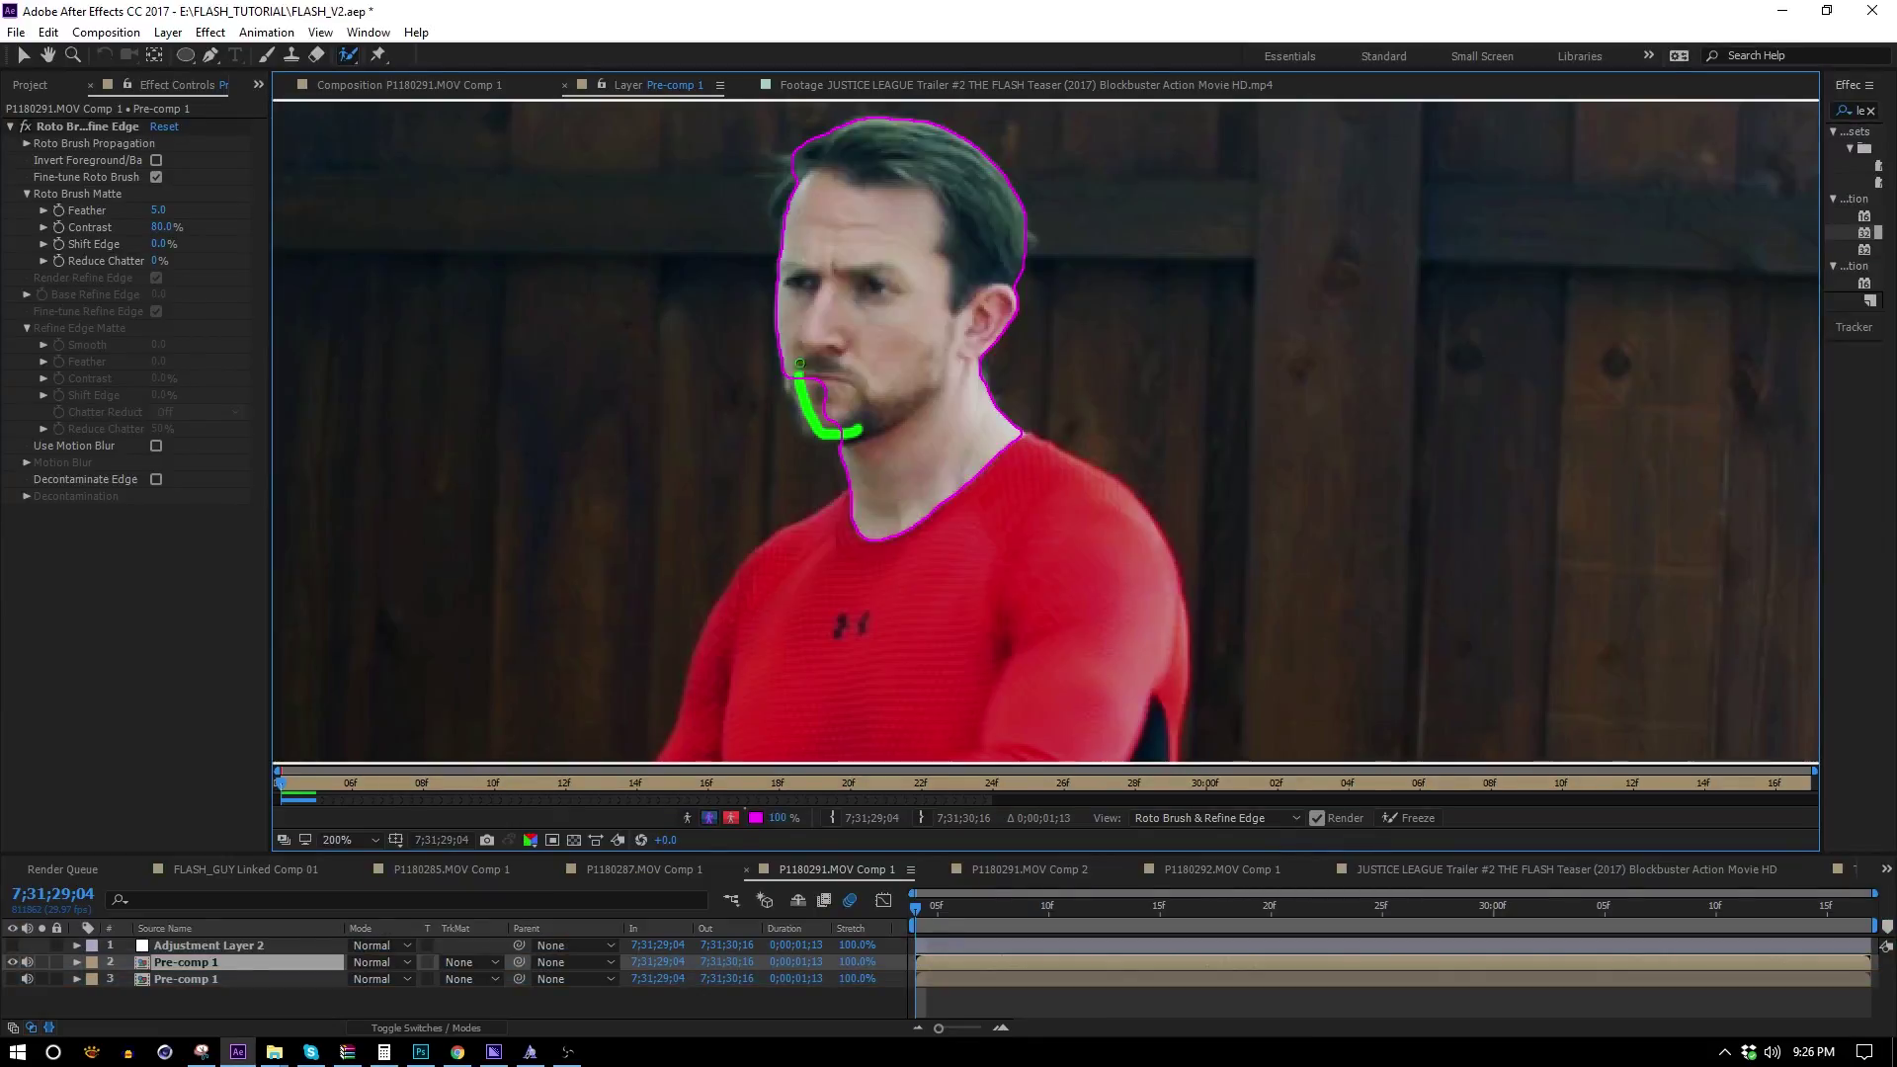
pyautogui.moveTo(879, 659); pyautogui.dragTo(957, 442)
pyautogui.moveTo(1083, 333)
pyautogui.mouseDown()
pyautogui.moveTo(1148, 667)
pyautogui.moveTo(1072, 667)
pyautogui.mouseUp()
pyautogui.moveTo(940, 665); pyautogui.dragTo(1023, 373)
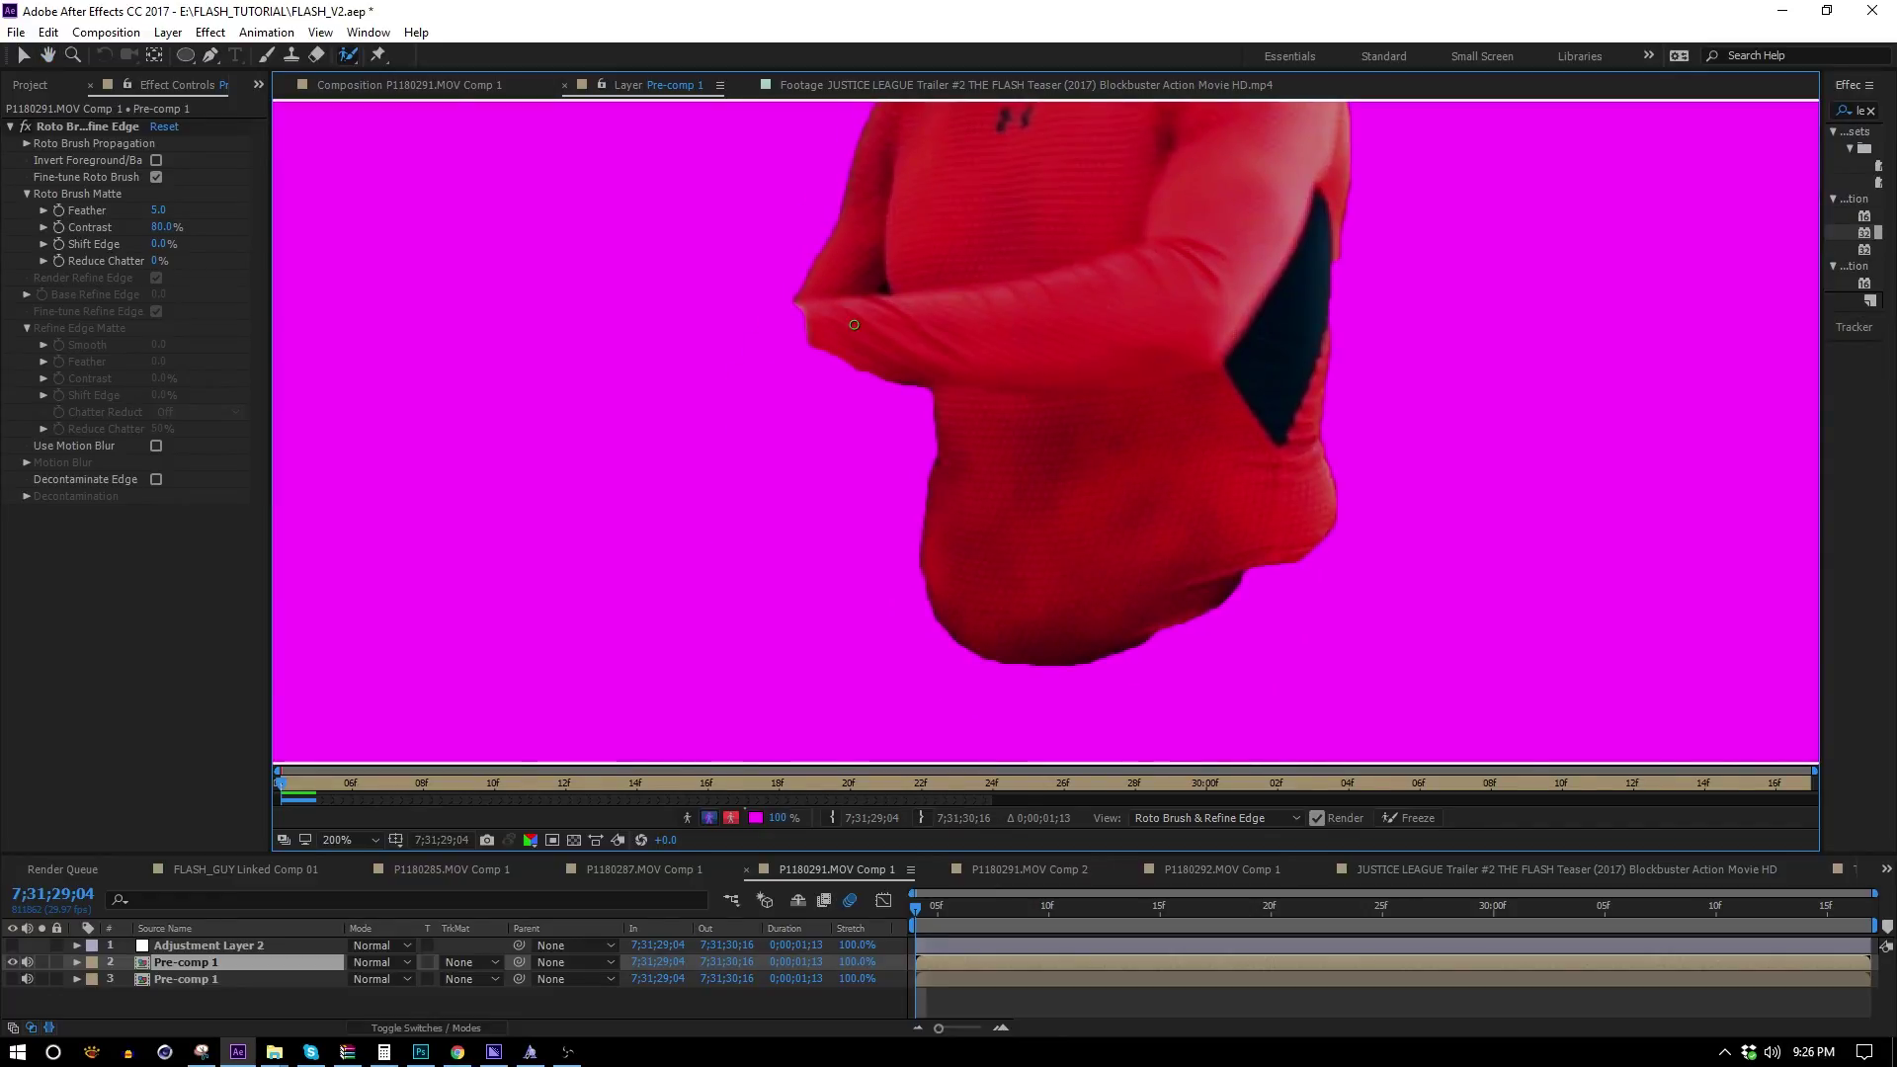
pyautogui.moveTo(853, 323); pyautogui.dragTo(791, 386)
pyautogui.moveTo(654, 355); pyautogui.dragTo(654, 357)
pyautogui.moveTo(564, 704)
pyautogui.mouseDown()
pyautogui.moveTo(609, 581)
pyautogui.moveTo(555, 570)
pyautogui.moveTo(525, 516)
pyautogui.mouseUp()
# Add the shorts, front leg and front shoe to the Roto Brush foreground selection.
pyautogui.moveTo(891, 472)
pyautogui.mouseDown()
pyautogui.moveTo(1214, 513)
pyautogui.moveTo(1325, 584)
pyautogui.mouseUp()
pyautogui.moveTo(1280, 369); pyautogui.dragTo(1357, 462)
pyautogui.moveTo(1366, 638)
pyautogui.mouseDown()
pyautogui.moveTo(1230, 227)
pyautogui.moveTo(1262, 218)
pyautogui.mouseUp()
pyautogui.moveTo(1287, 618)
pyautogui.mouseDown()
pyautogui.moveTo(1274, 725)
pyautogui.moveTo(1287, 555)
pyautogui.moveTo(1304, 546)
pyautogui.moveTo(1220, 539)
pyautogui.moveTo(1275, 444)
pyautogui.mouseUp()
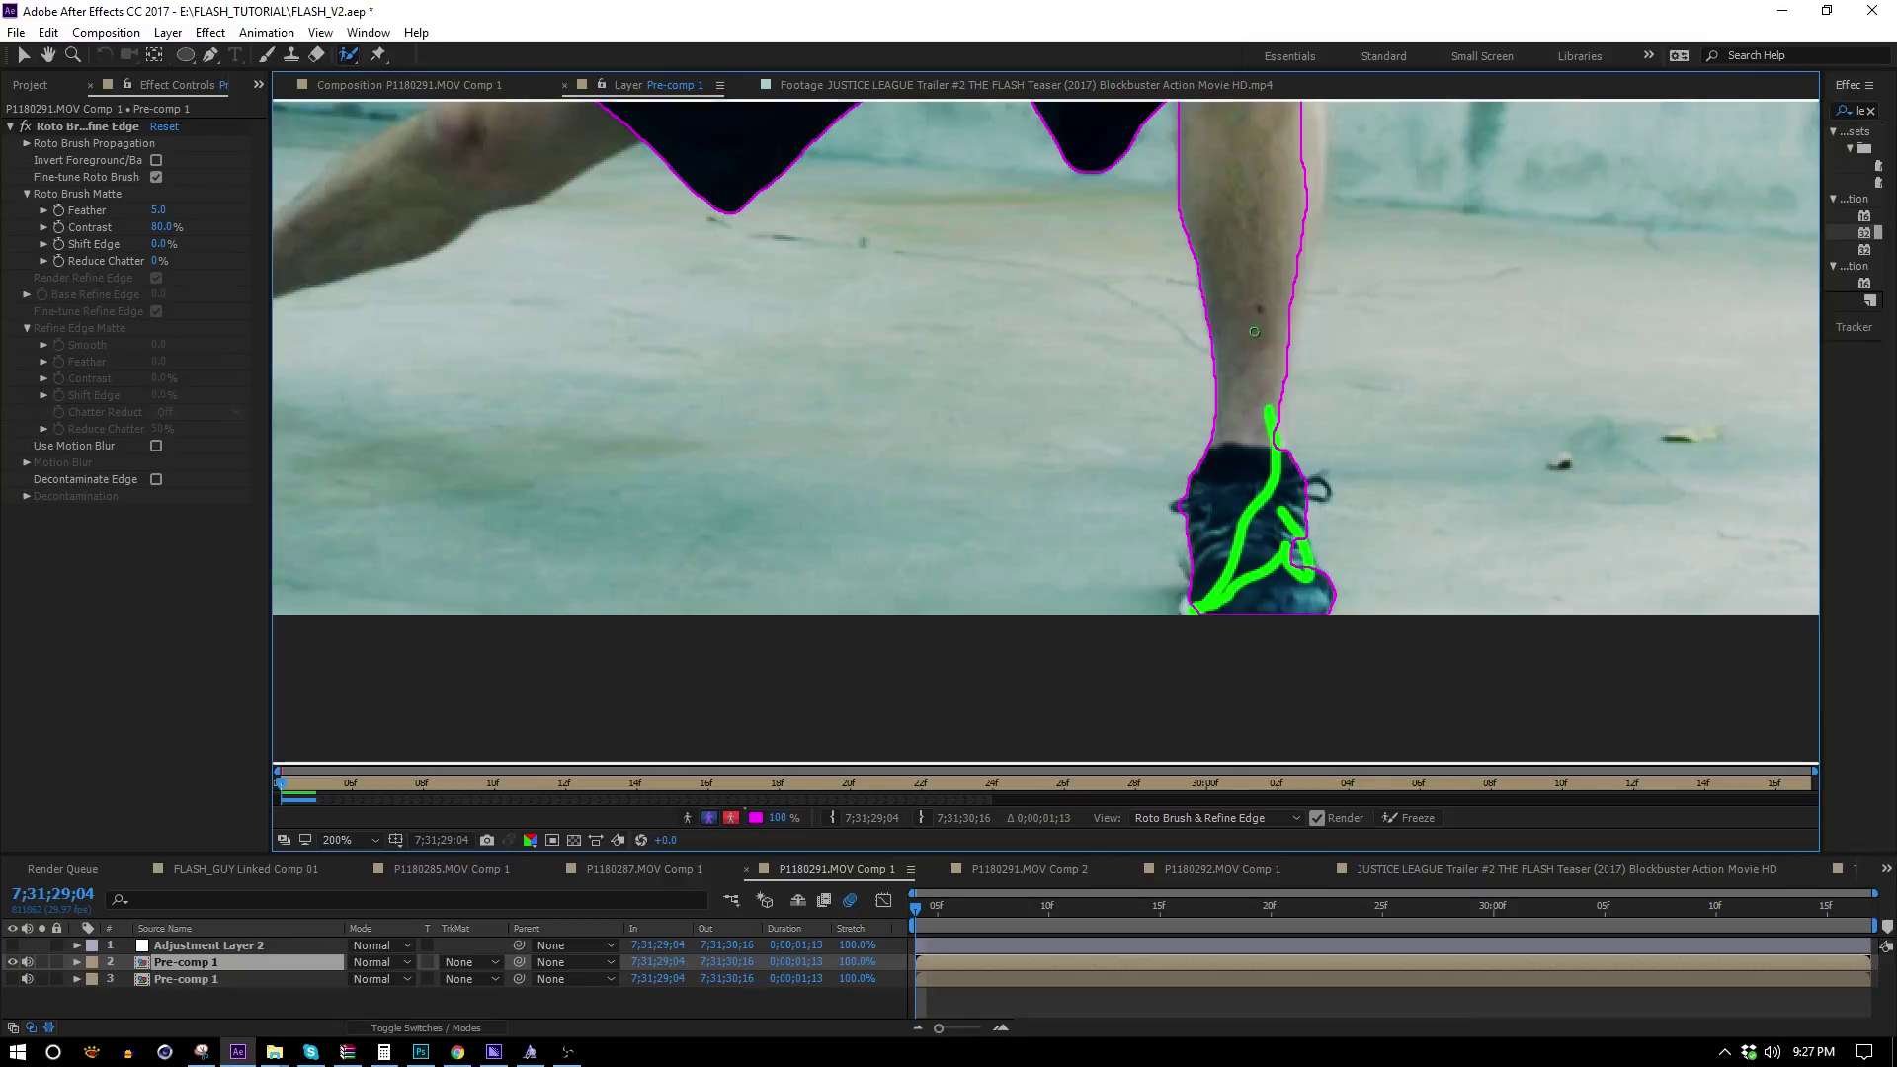
pyautogui.scroll(3, 1275, 198)
pyautogui.moveTo(1274, 197)
pyautogui.mouseDown()
pyautogui.moveTo(1288, 311)
pyautogui.moveTo(1263, 420)
pyautogui.mouseUp()
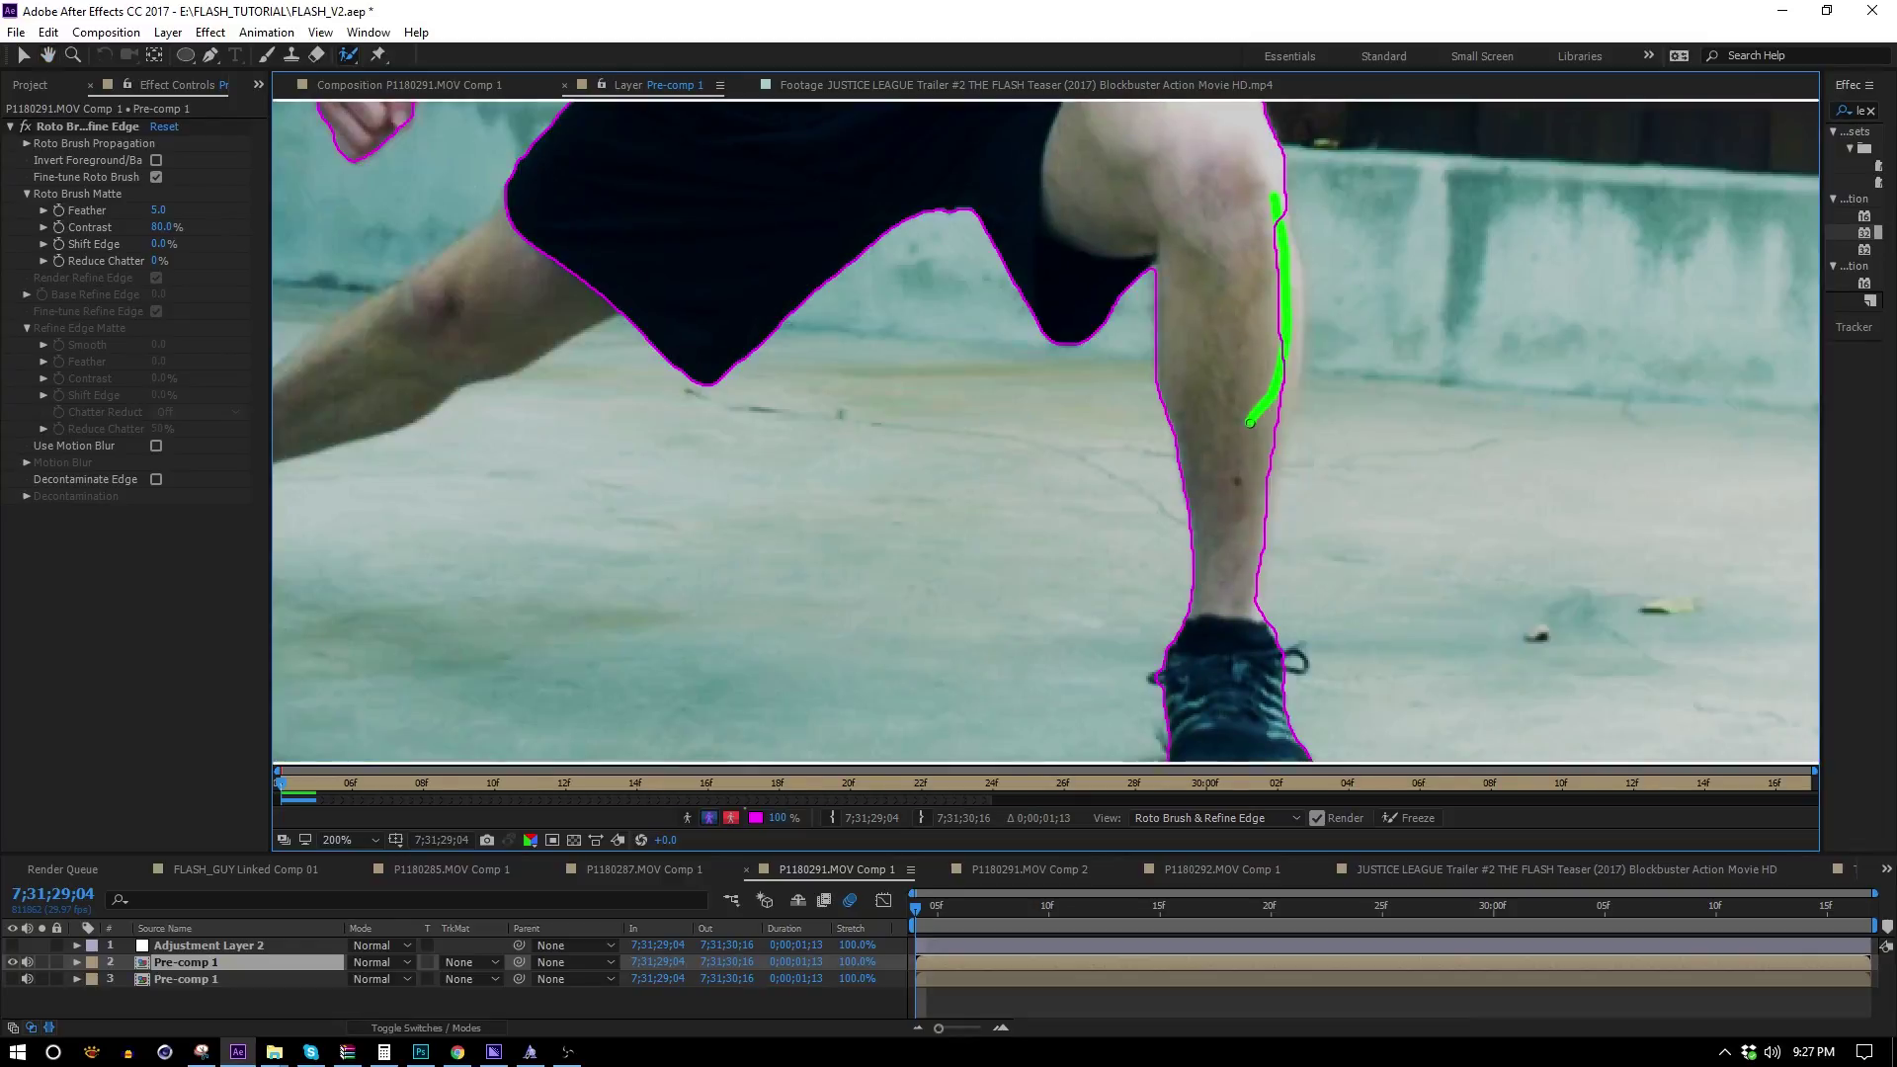
pyautogui.moveTo(1284, 353)
pyautogui.mouseDown()
pyautogui.moveTo(1491, 274)
pyautogui.moveTo(1672, 306)
pyautogui.mouseUp()
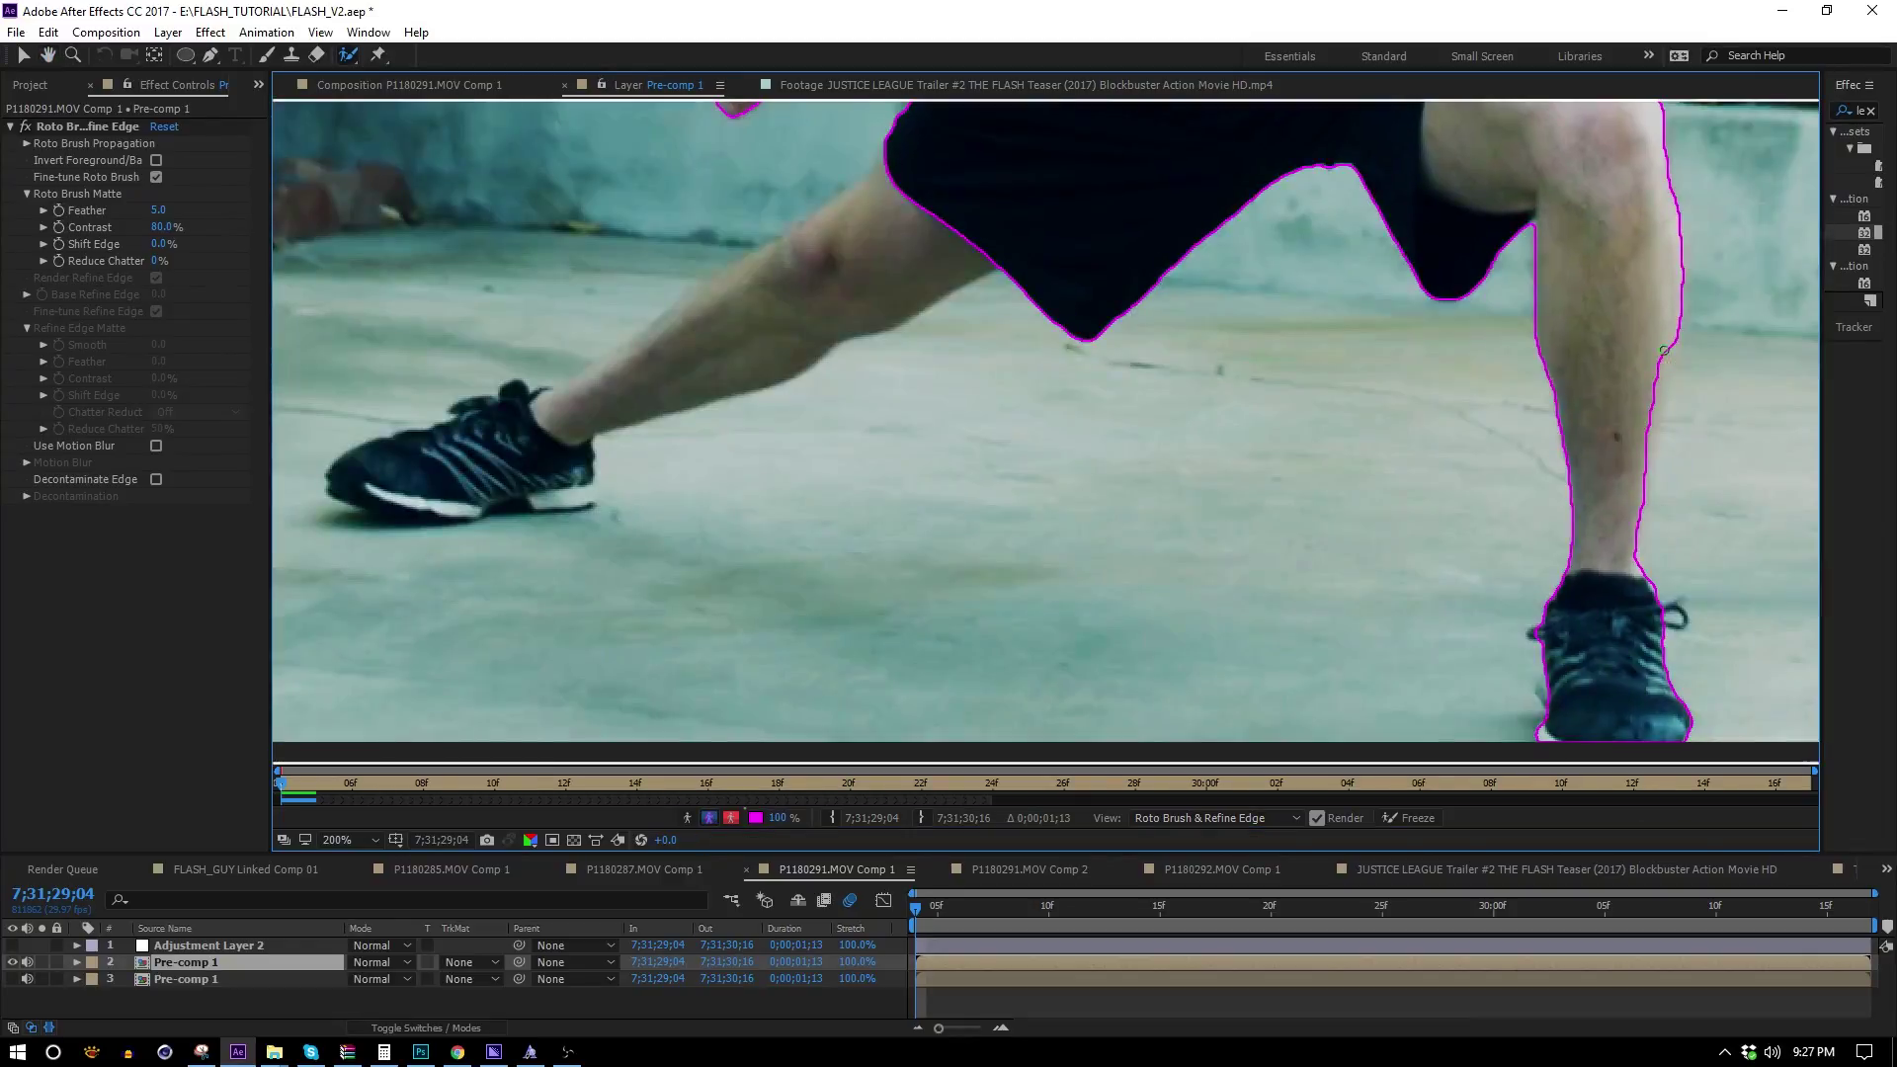
pyautogui.moveTo(1642, 405)
pyautogui.mouseDown()
pyautogui.moveTo(1638, 430)
pyautogui.moveTo(1650, 402)
pyautogui.mouseUp()
# Add the extended rear leg and its shoe to the Roto Brush selection, refining the edges around the ankle and sole.
pyautogui.moveTo(510, 471); pyautogui.dragTo(508, 473)
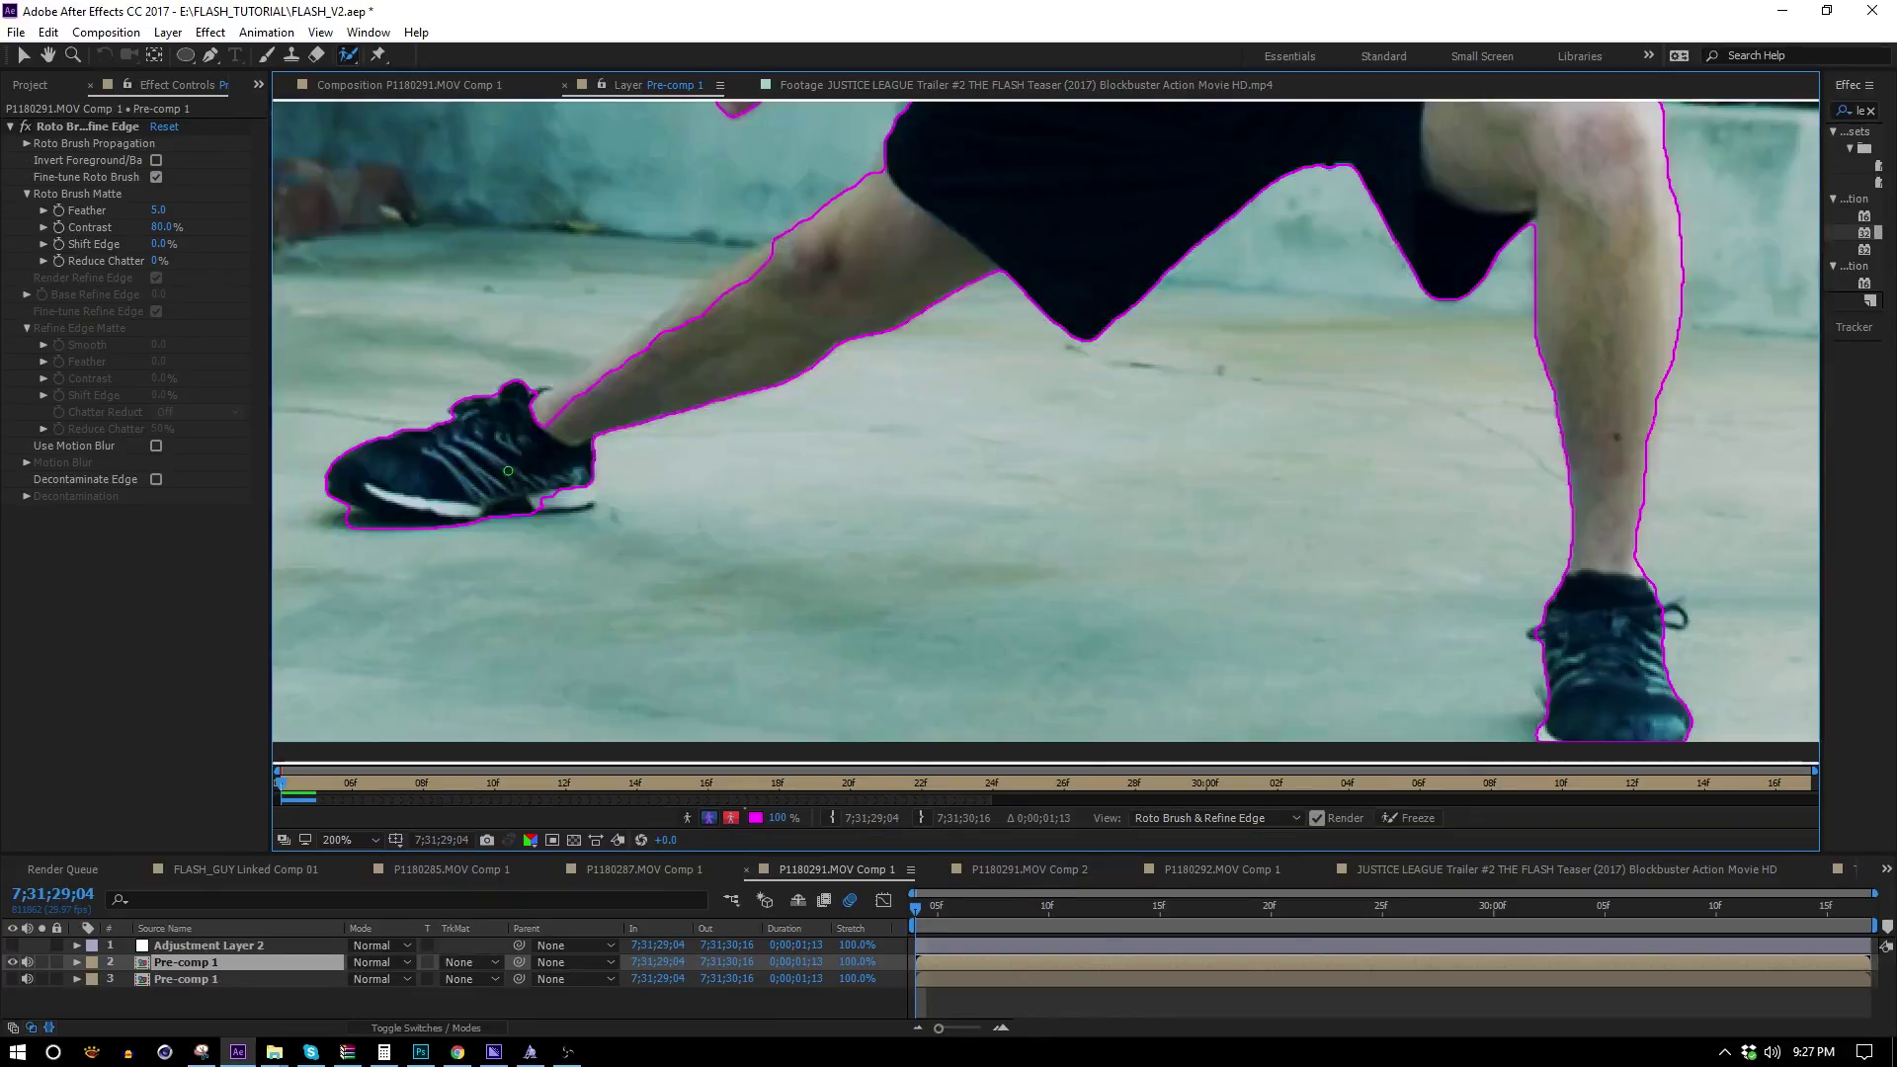
pyautogui.moveTo(340, 512); pyautogui.dragTo(376, 514)
pyautogui.moveTo(499, 512); pyautogui.dragTo(542, 506)
pyautogui.moveTo(529, 426); pyautogui.dragTo(400, 484)
pyautogui.moveTo(532, 425); pyautogui.dragTo(637, 352)
pyautogui.moveTo(801, 256); pyautogui.dragTo(801, 256)
pyautogui.moveTo(533, 398)
pyautogui.mouseDown()
pyautogui.moveTo(583, 391)
pyautogui.moveTo(662, 335)
pyautogui.mouseUp()
pyautogui.moveTo(497, 494); pyautogui.dragTo(556, 497)
# Exclude the background gap between the arm and torso and advance the roto matte to 7;31;29;09.
pyautogui.scroll(-1, 1136, 255)
pyautogui.moveTo(1103, 211); pyautogui.dragTo(1005, 405)
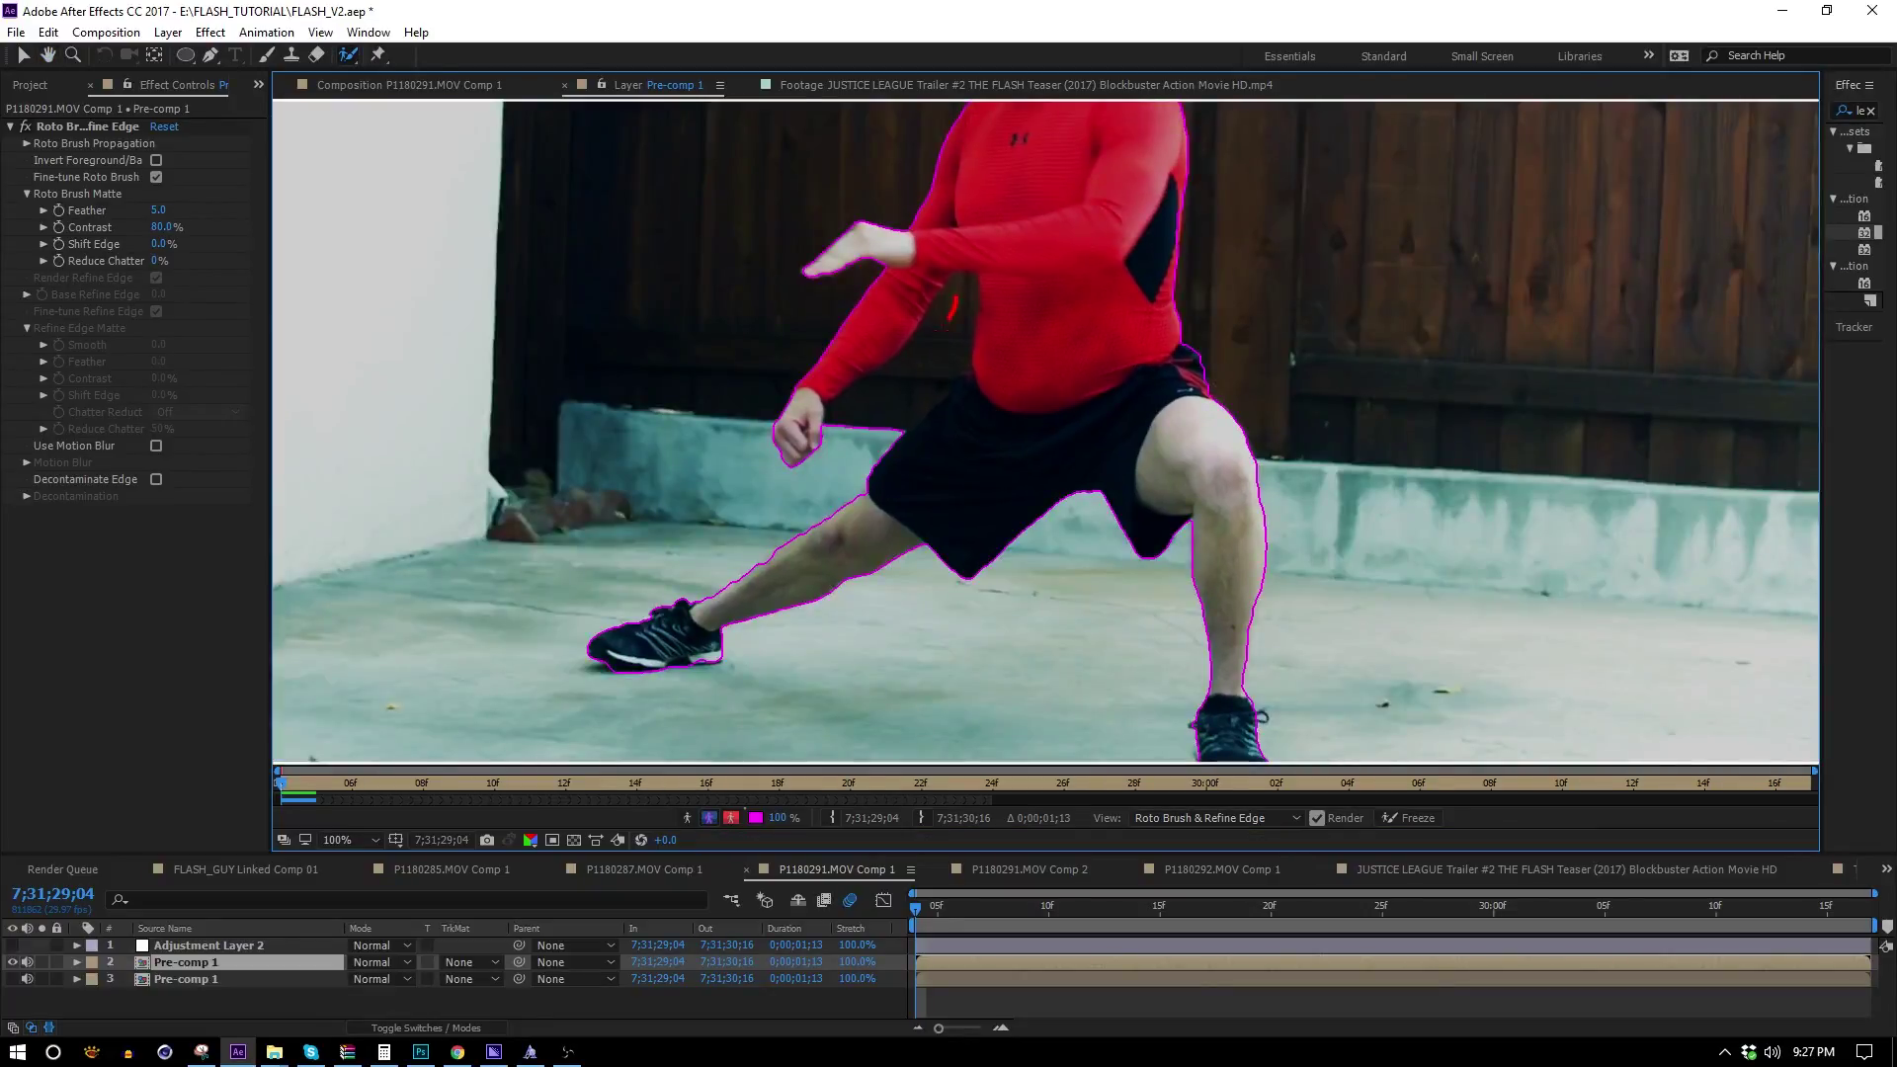
pyautogui.press('pagedown')
pyautogui.press('pagedown')
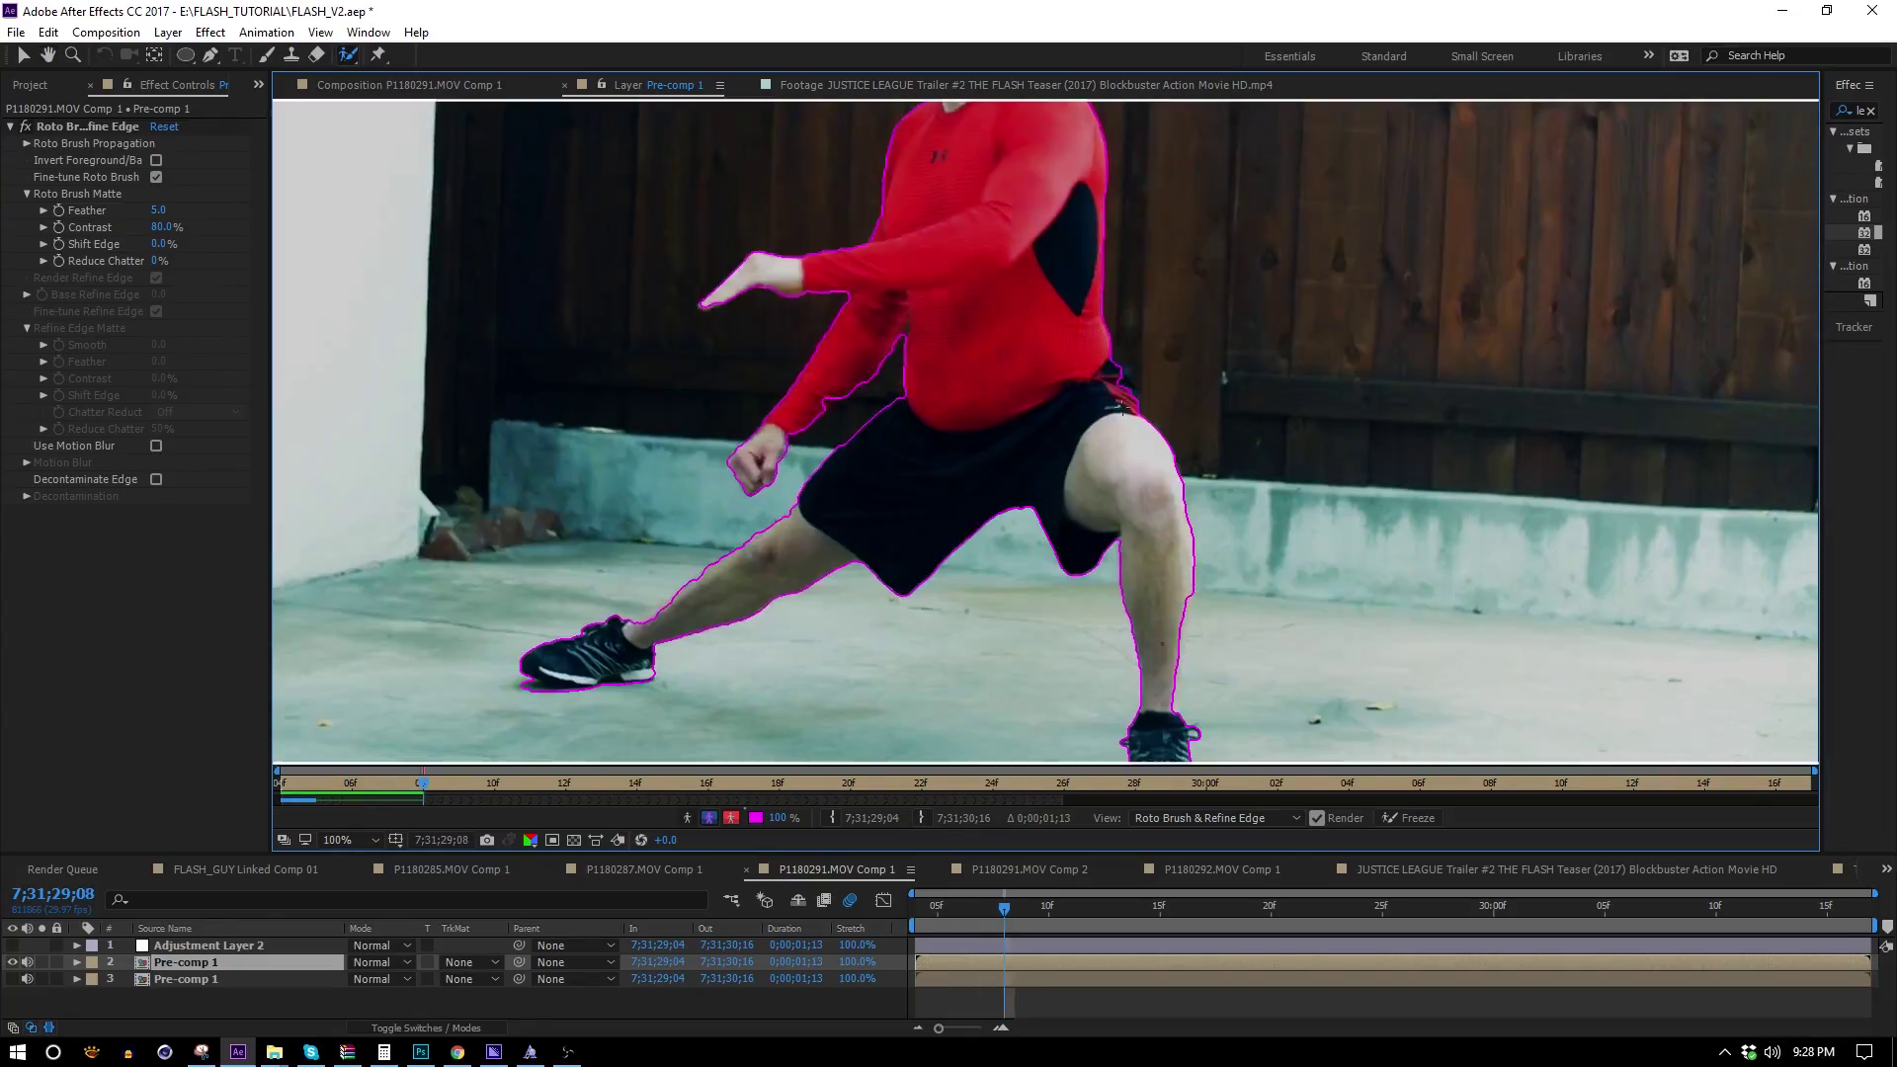
pyautogui.press('pagedown')
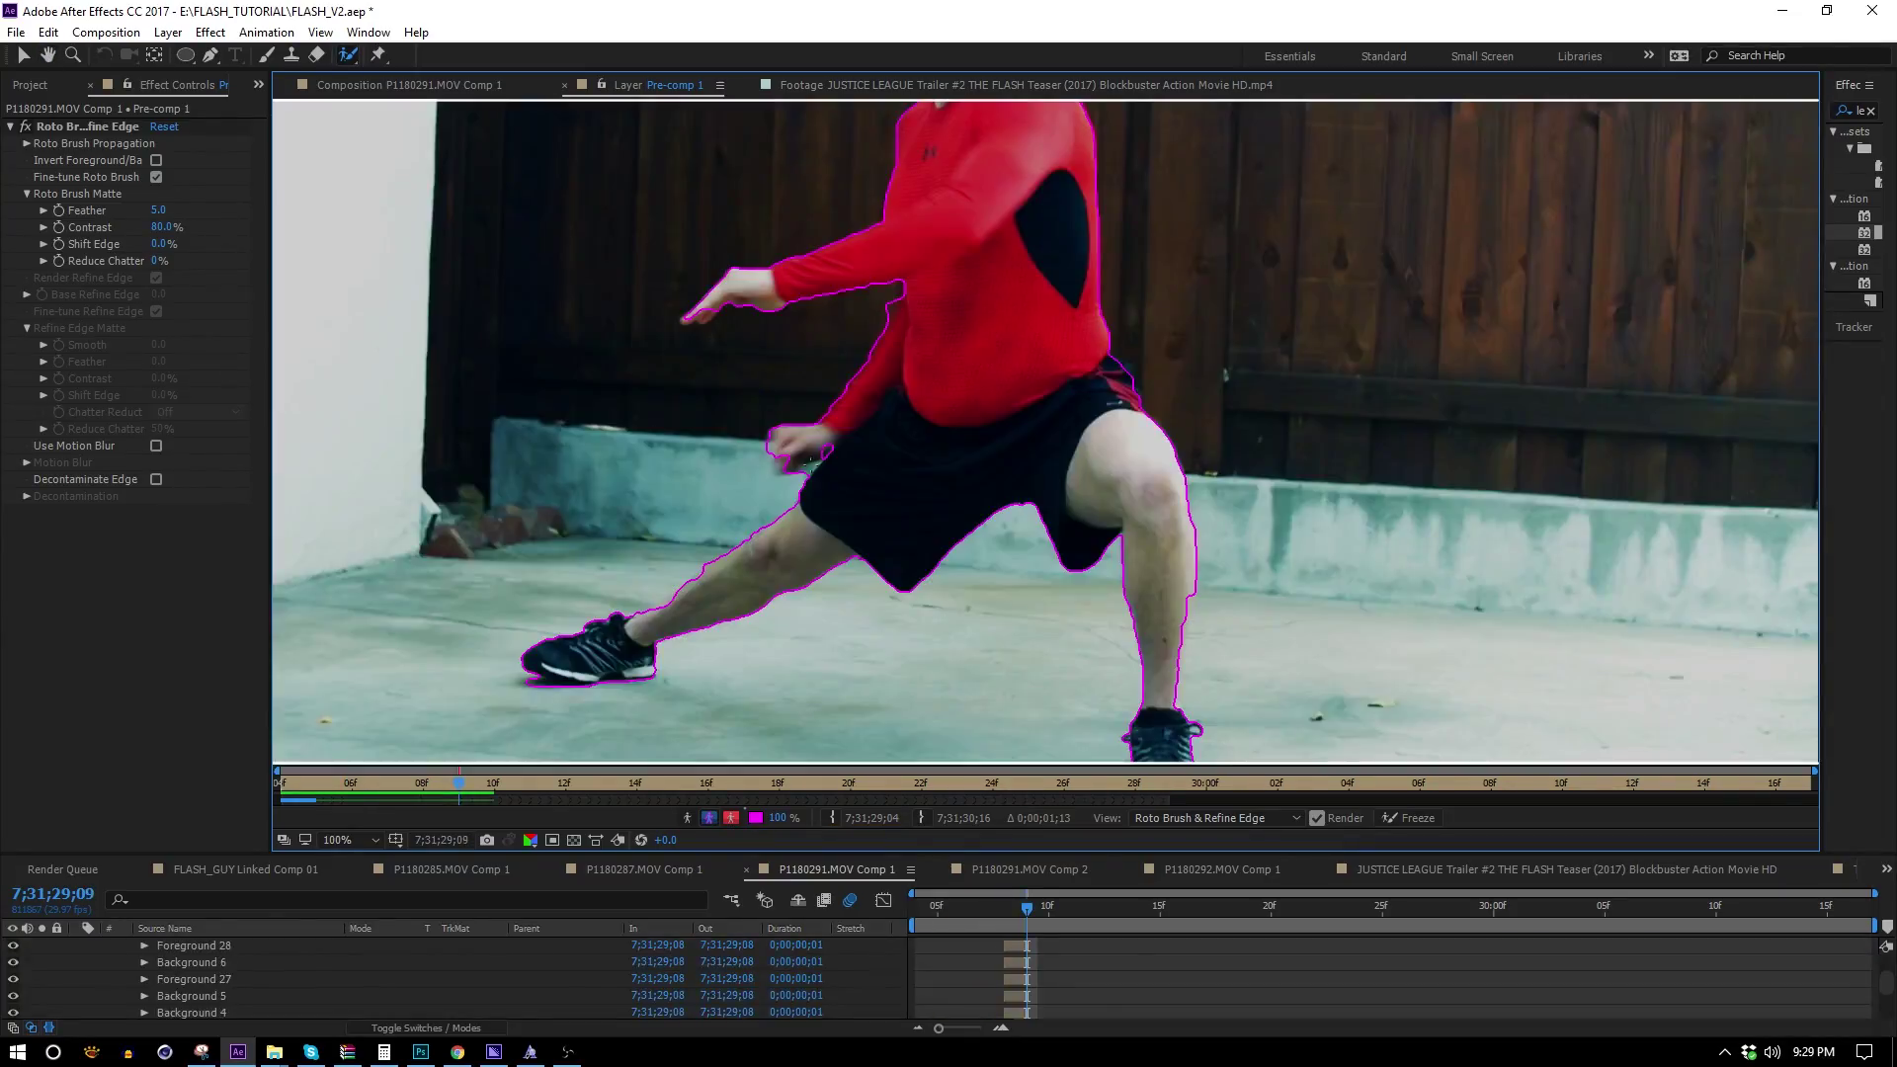
# Propagate the Roto Brush matte frame by frame to 7;31;29;21.
pyautogui.press('pagedown')
pyautogui.press('pagedown')
pyautogui.press('pagedown')
pyautogui.press('pagedown')
pyautogui.press('pagedown')
pyautogui.press('pagedown')
pyautogui.press('pagedown')
pyautogui.press('pagedown')
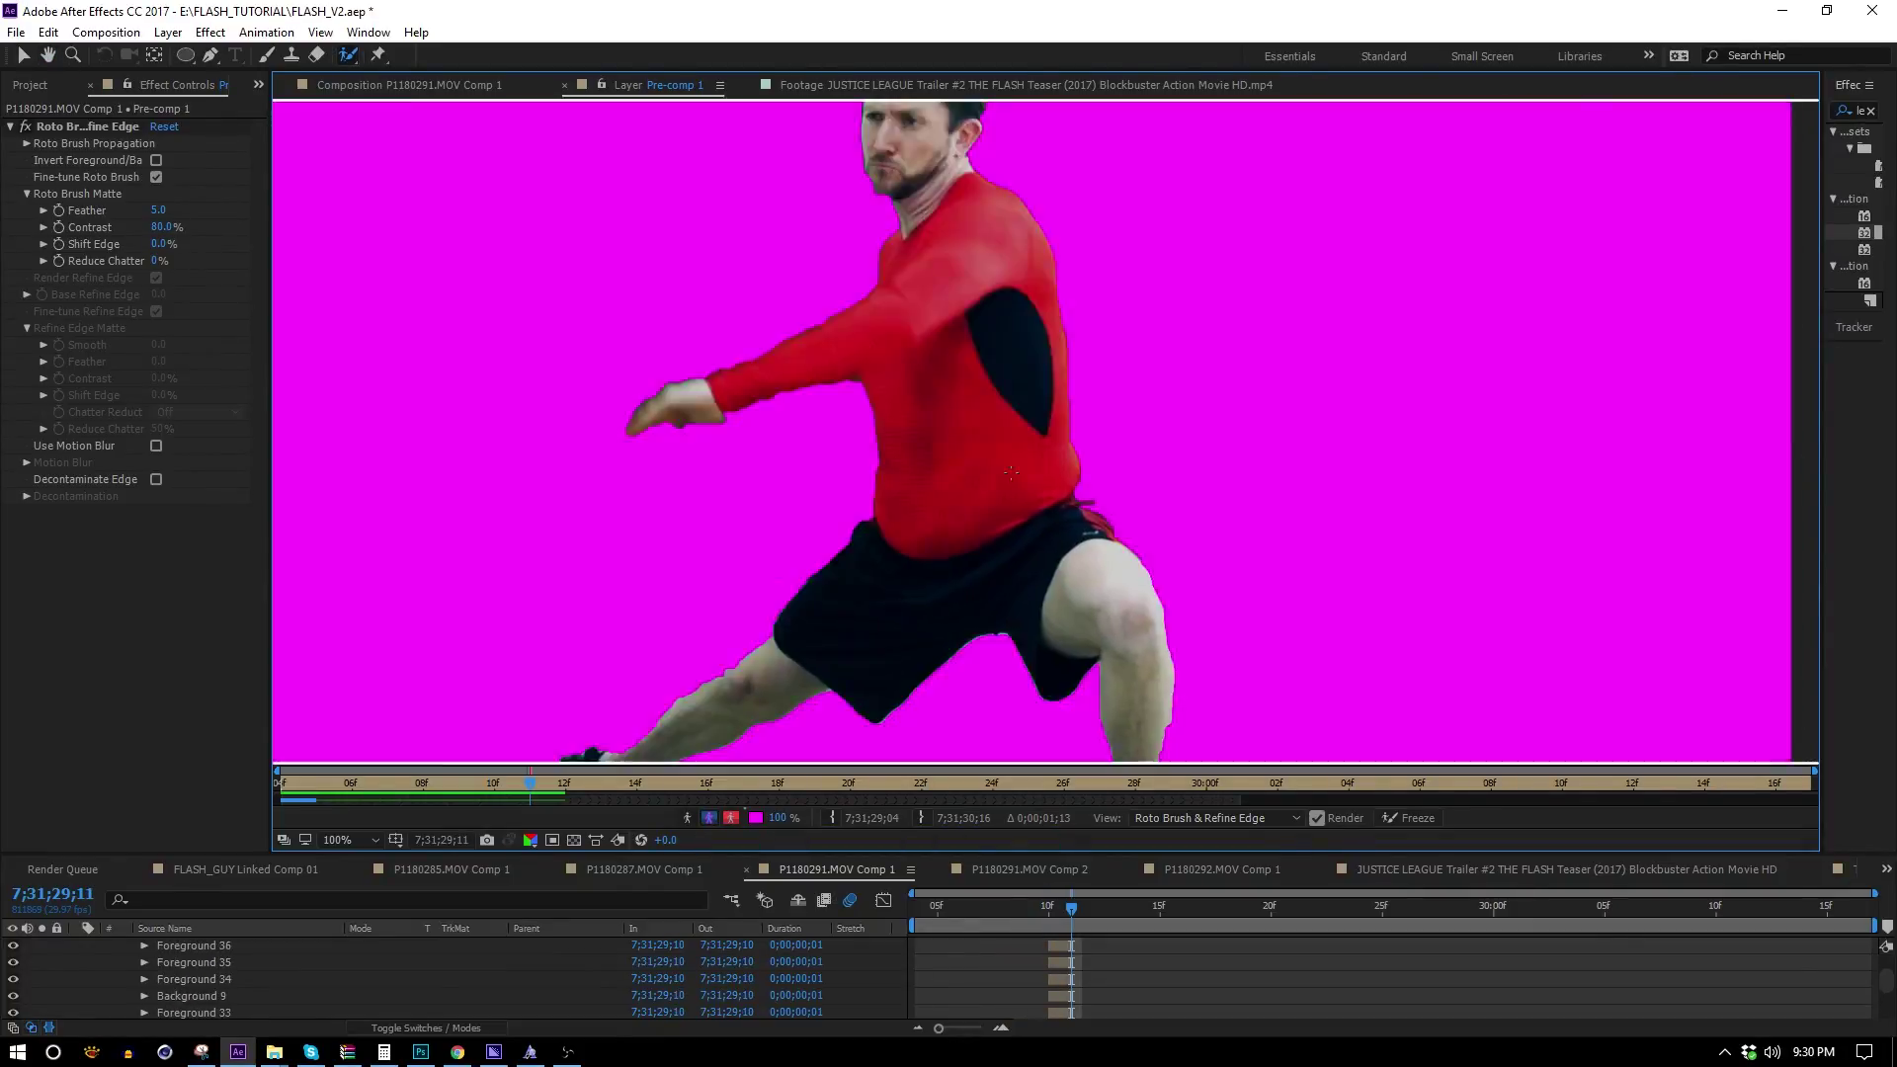
pyautogui.scroll(-2, 998, 494)
pyautogui.press('pagedown')
pyautogui.press('pagedown')
pyautogui.press('pagedown')
pyautogui.press('pagedown')
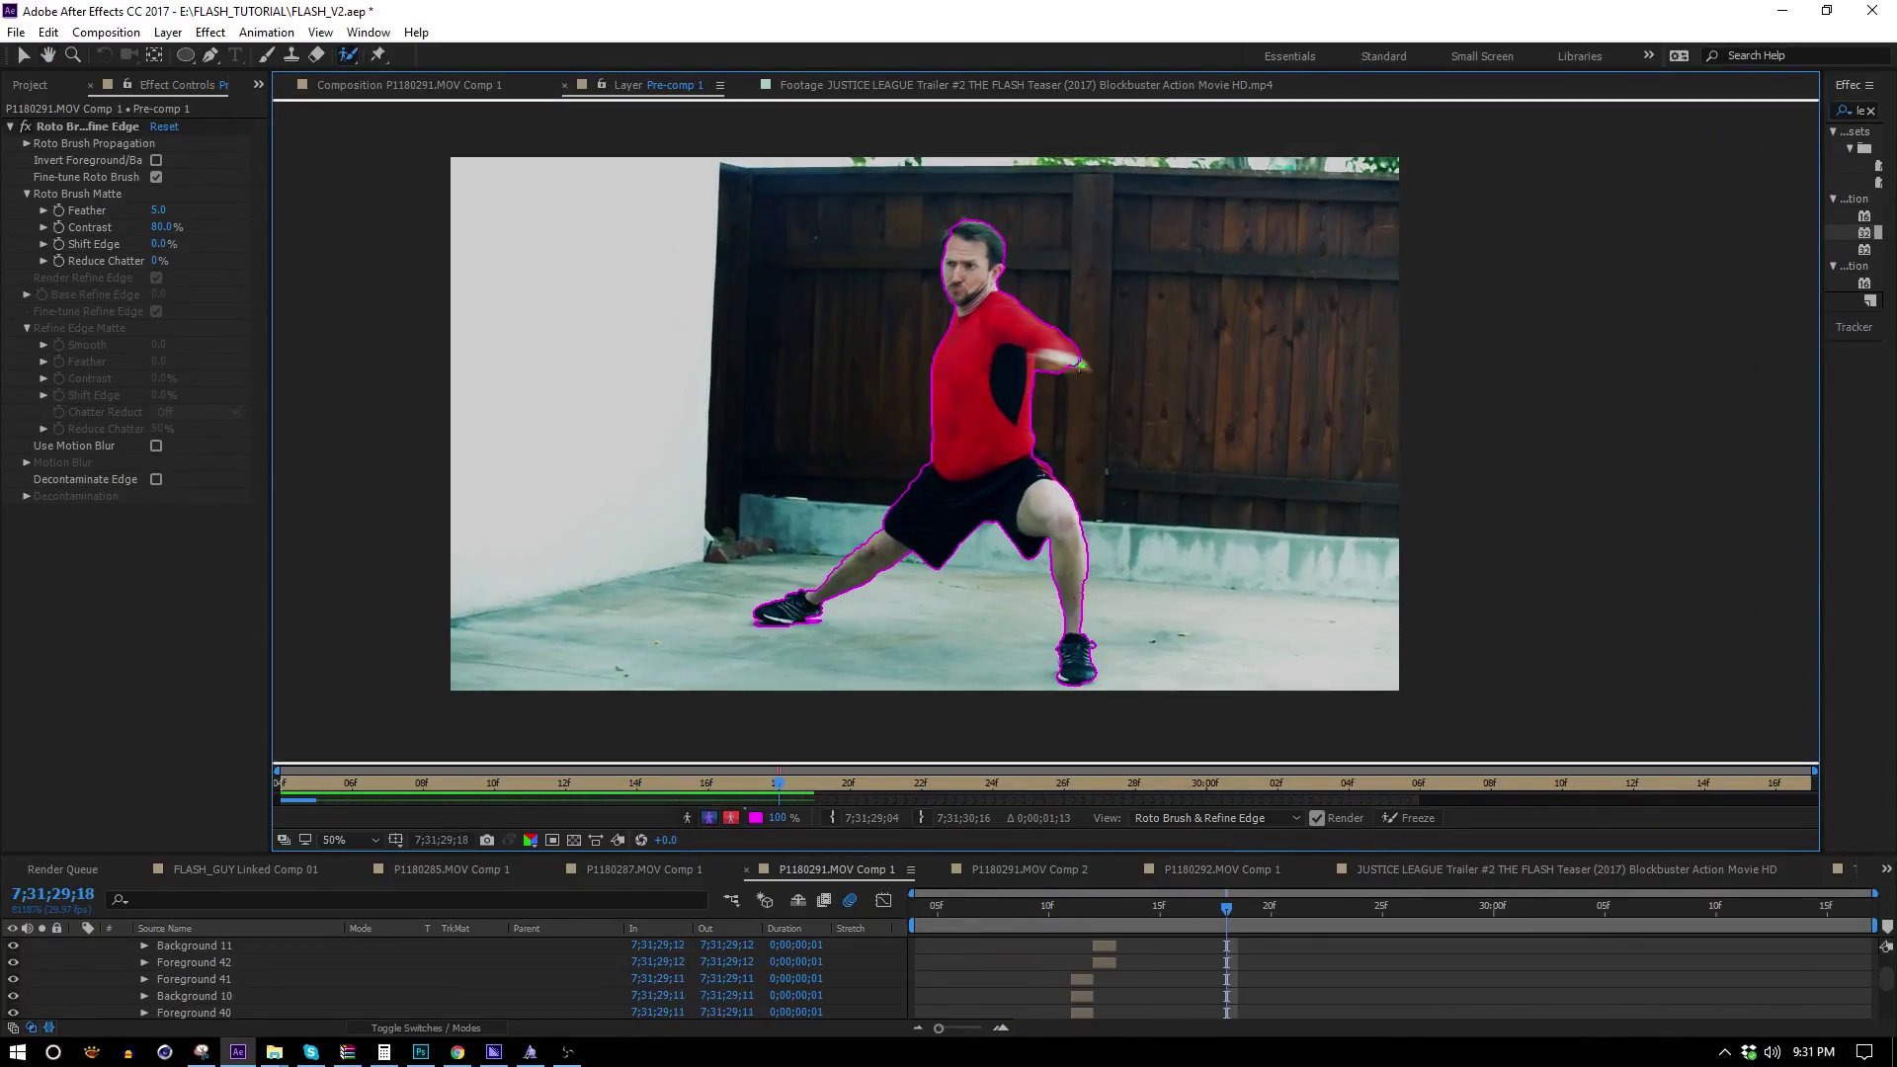
pyautogui.press('pagedown')
pyautogui.press('pagedown')
pyautogui.press('pagedown')
pyautogui.press('pagedown')
pyautogui.press('pagedown')
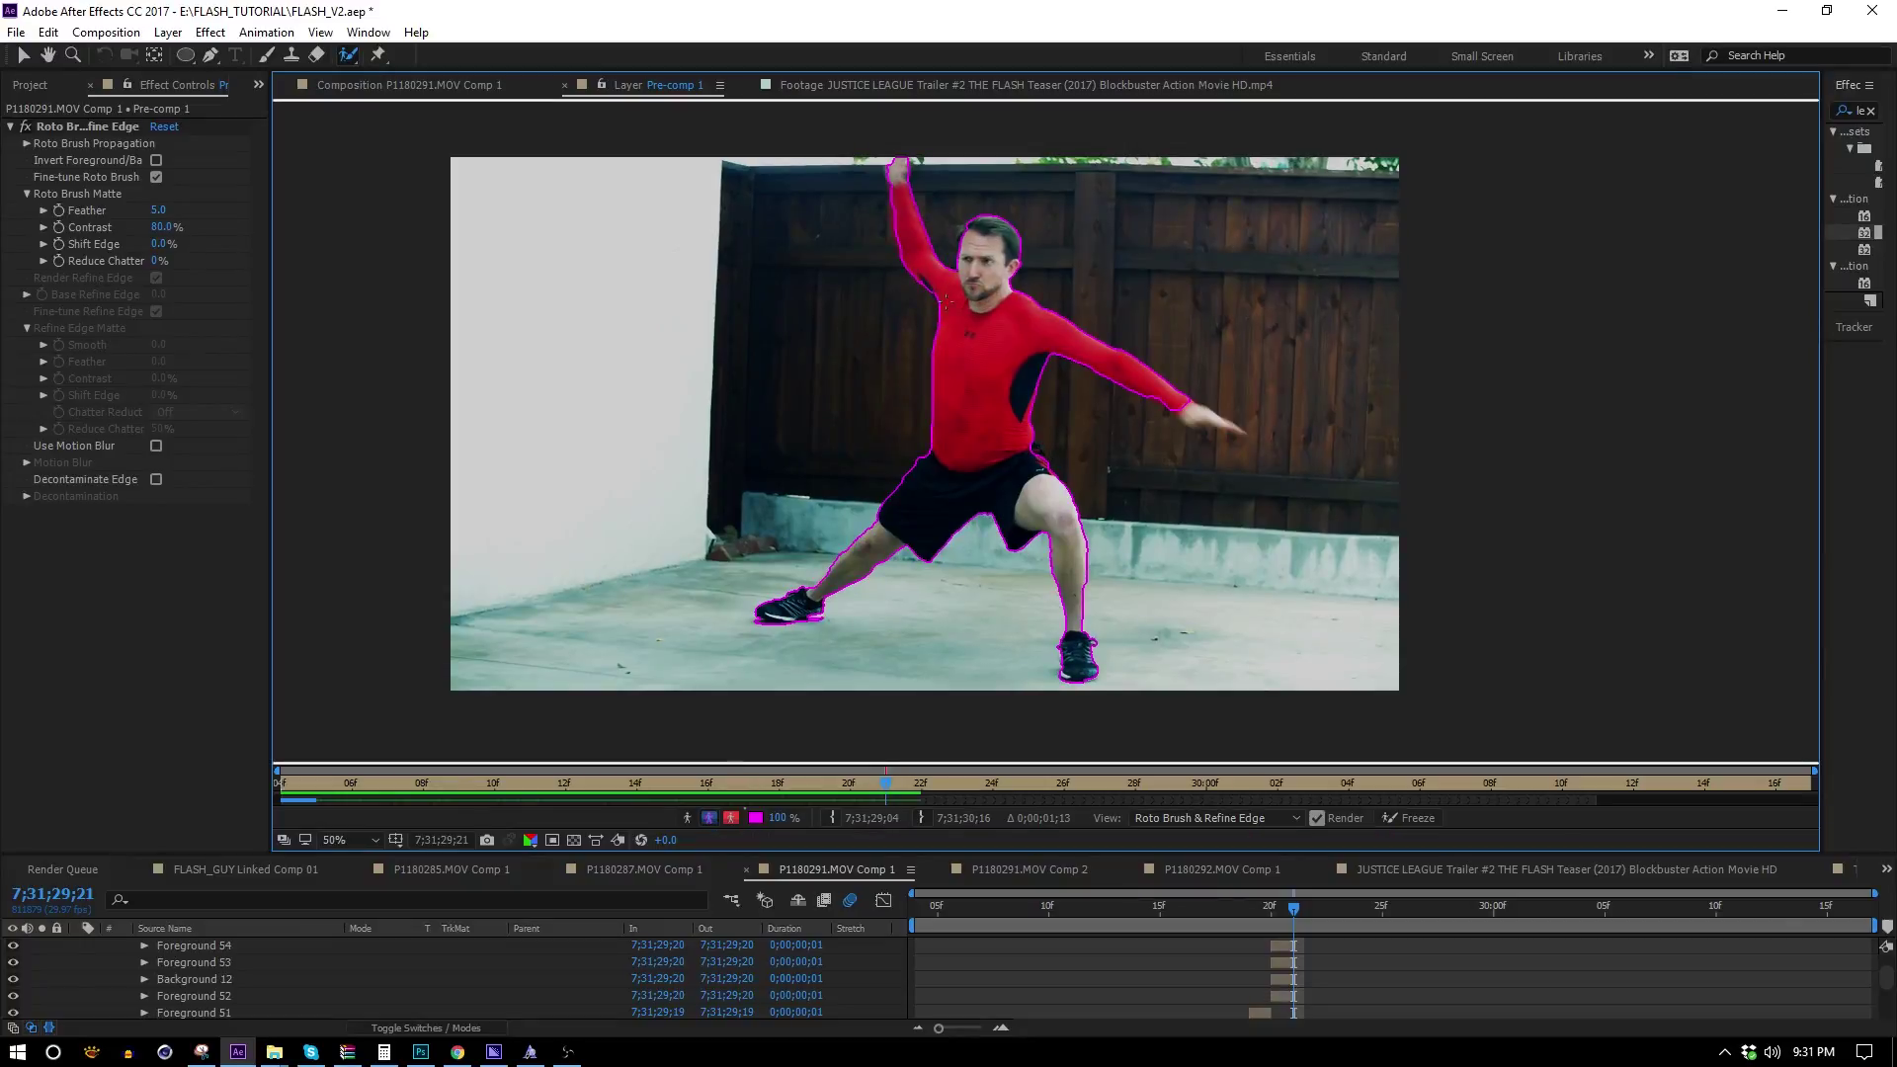
# Review the matte on the preceding frames and continue propagating it to 7;31;29;27.
pyautogui.press('pageup')
pyautogui.press('pageup')
pyautogui.press('pageup')
pyautogui.press('pageup')
pyautogui.press('pageup')
pyautogui.press('pageup')
pyautogui.press('pageup')
pyautogui.press('pageup')
pyautogui.press('pagedown')
pyautogui.press('pagedown')
pyautogui.press('pagedown')
pyautogui.press('pagedown')
pyautogui.press('pagedown')
pyautogui.press('pagedown')
pyautogui.press('pagedown')
pyautogui.press('pagedown')
pyautogui.press('pagedown')
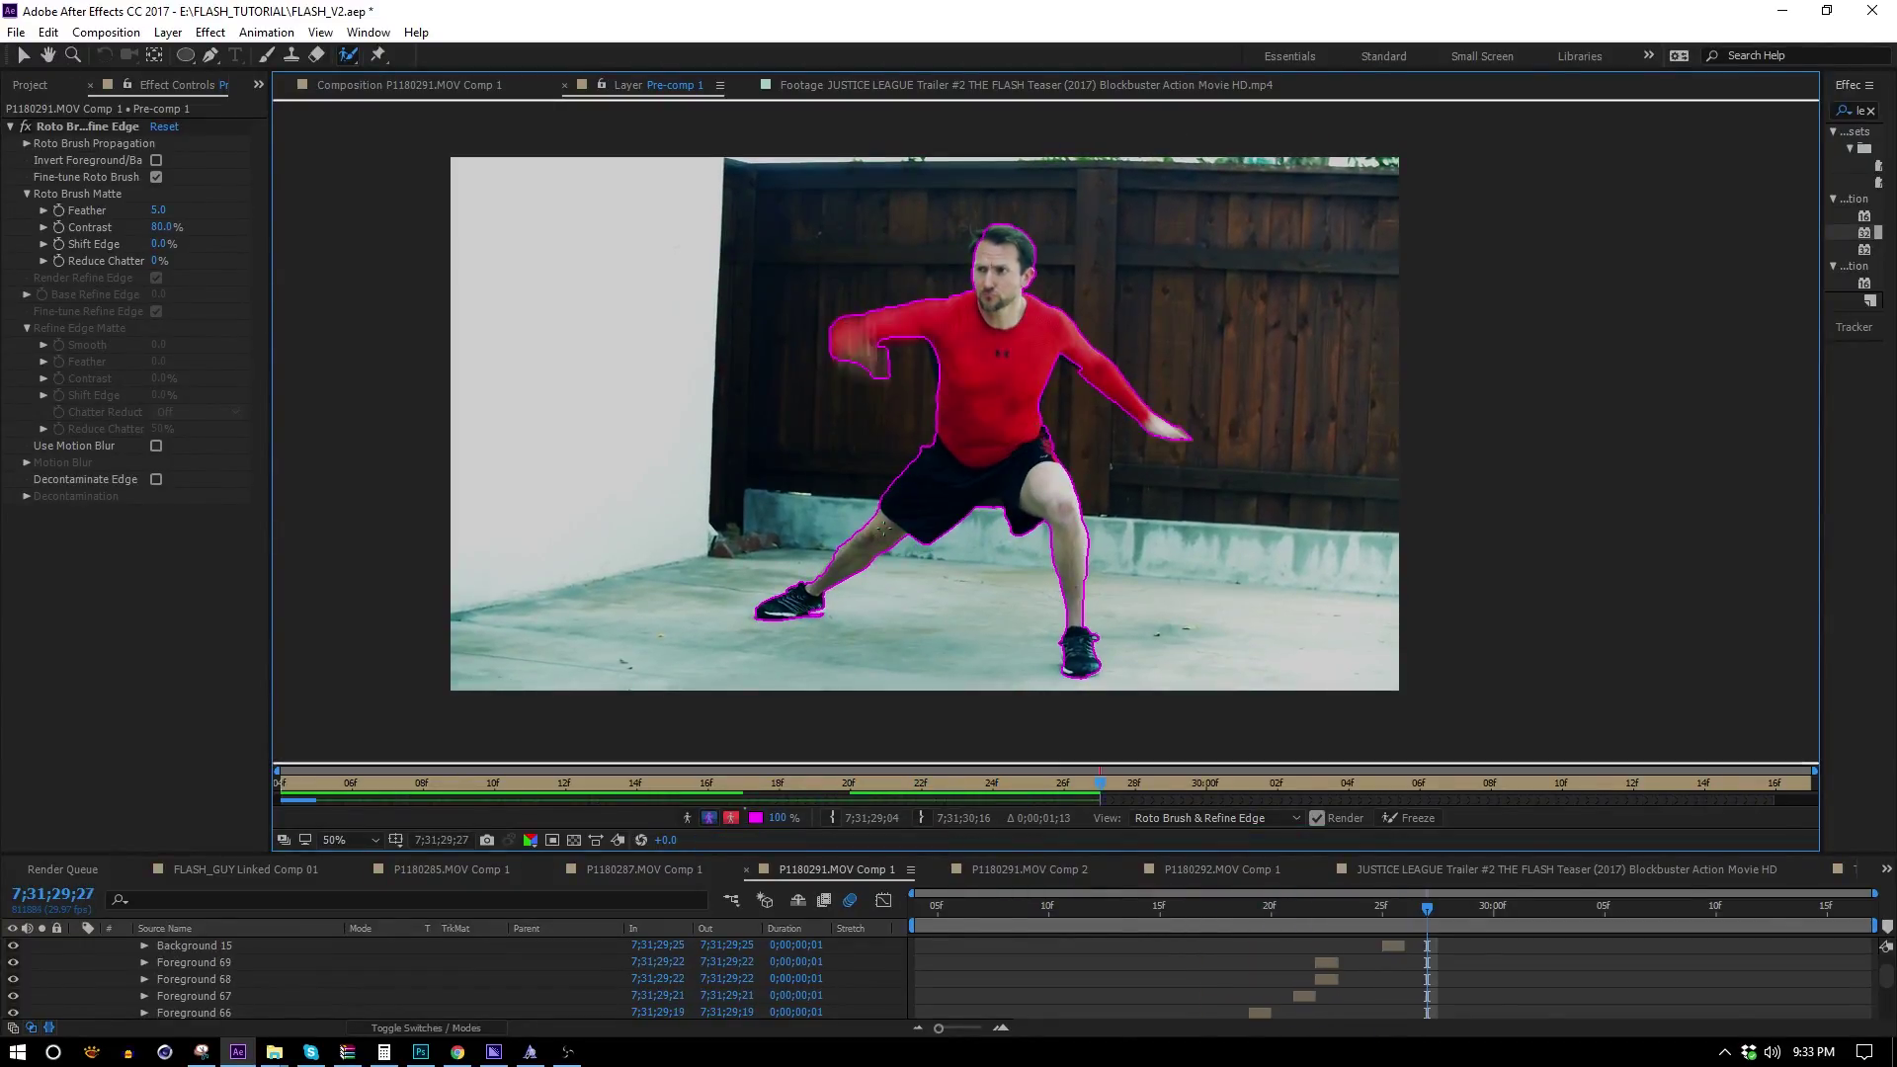
# Correct the Roto Brush outline at the extended arm and the rear thigh while advancing to 7;31;30;02.
pyautogui.press('pagedown')
pyautogui.press('pagedown')
pyautogui.moveTo(1104, 356); pyautogui.dragTo(1126, 363)
pyautogui.press('pagedown')
pyautogui.press('pagedown')
pyautogui.press('pagedown')
pyautogui.moveTo(900, 549); pyautogui.dragTo(894, 567)
pyautogui.press('pagedown')
pyautogui.press('pagedown')
pyautogui.press('pagedown')
pyautogui.press('pagedown')
pyautogui.press('pagedown')
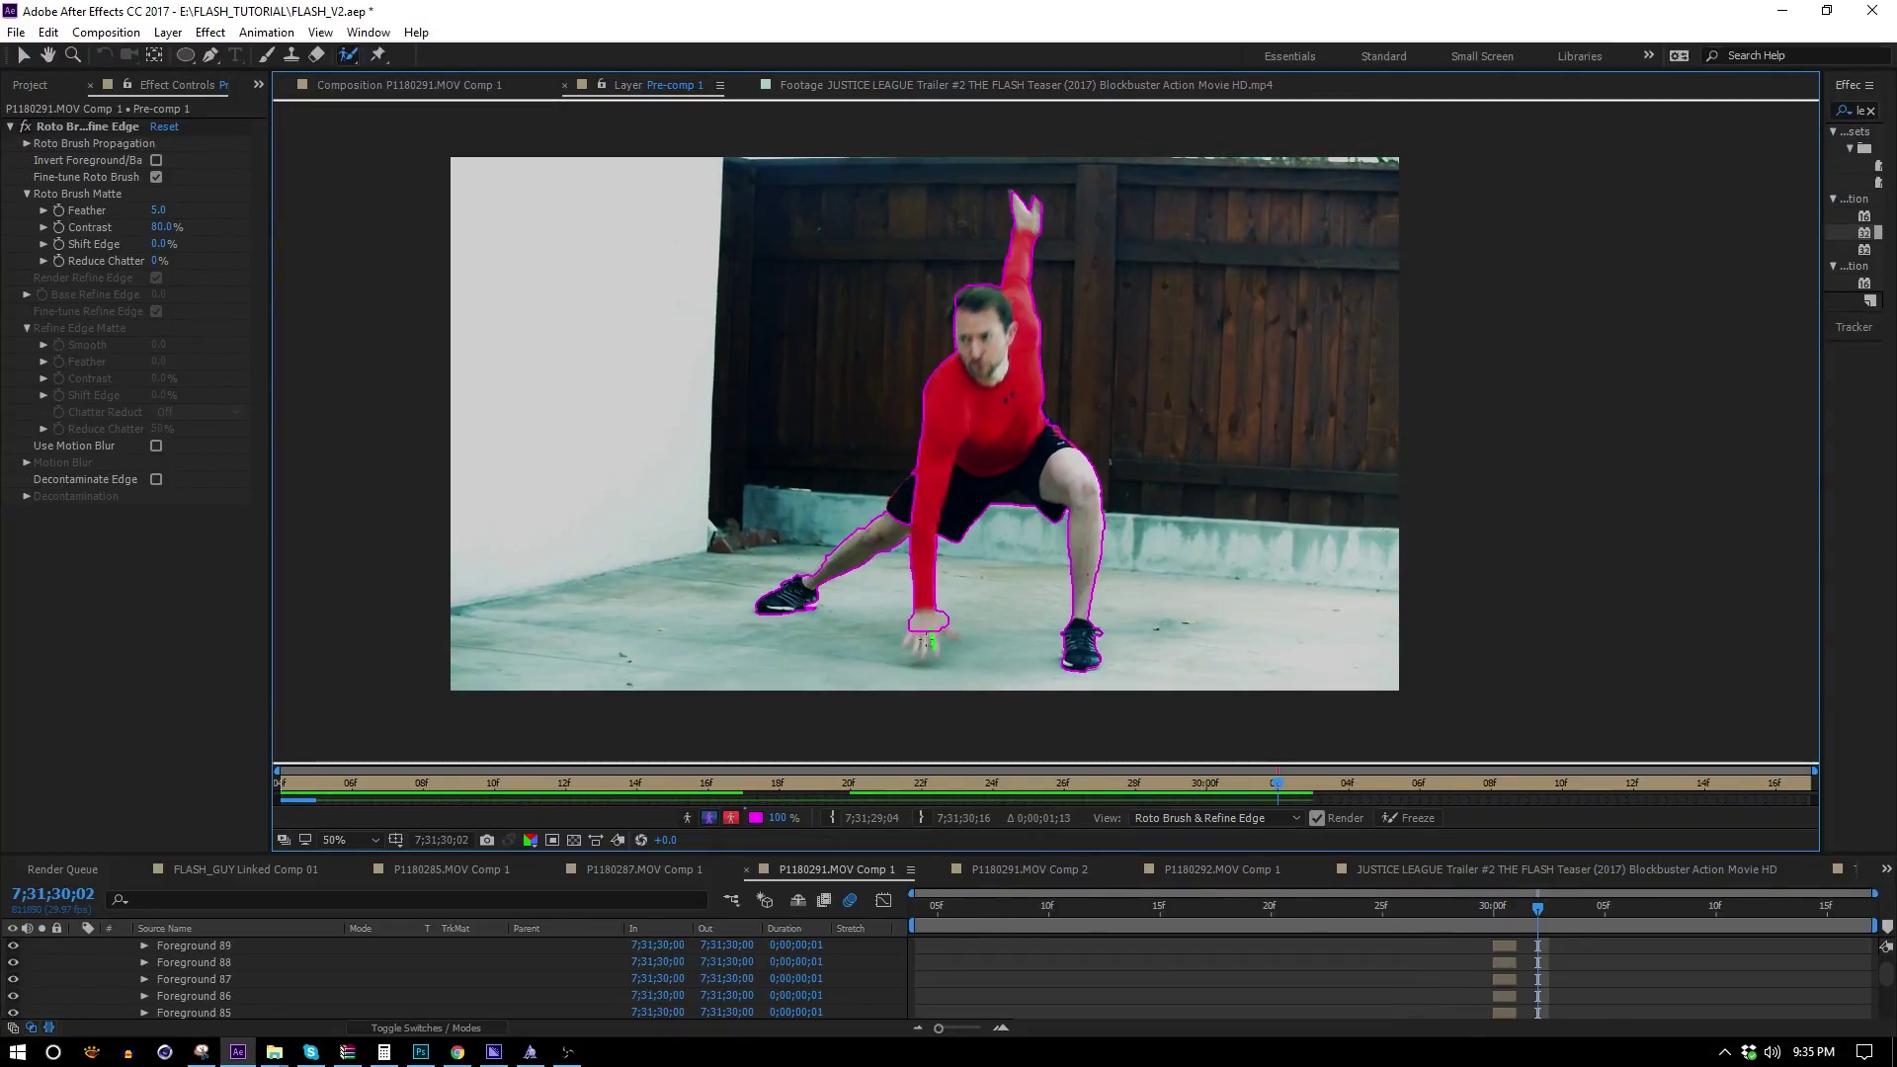
# Recheck the previous frames, propagate the matte through the remaining frames and freeze the Roto Brush result.
pyautogui.press('pageup')
pyautogui.press('pageup')
pyautogui.press('pageup')
pyautogui.press('pageup')
pyautogui.press('pageup')
pyautogui.press('pagedown')
pyautogui.press('pagedown')
pyautogui.press('pagedown')
pyautogui.press('pagedown')
pyautogui.press('pagedown')
pyautogui.press('pagedown')
pyautogui.press('pagedown')
pyautogui.press('pagedown')
pyautogui.press('pagedown')
pyautogui.press('pagedown')
pyautogui.press('pagedown')
pyautogui.press('pagedown')
pyautogui.click(1411, 818)
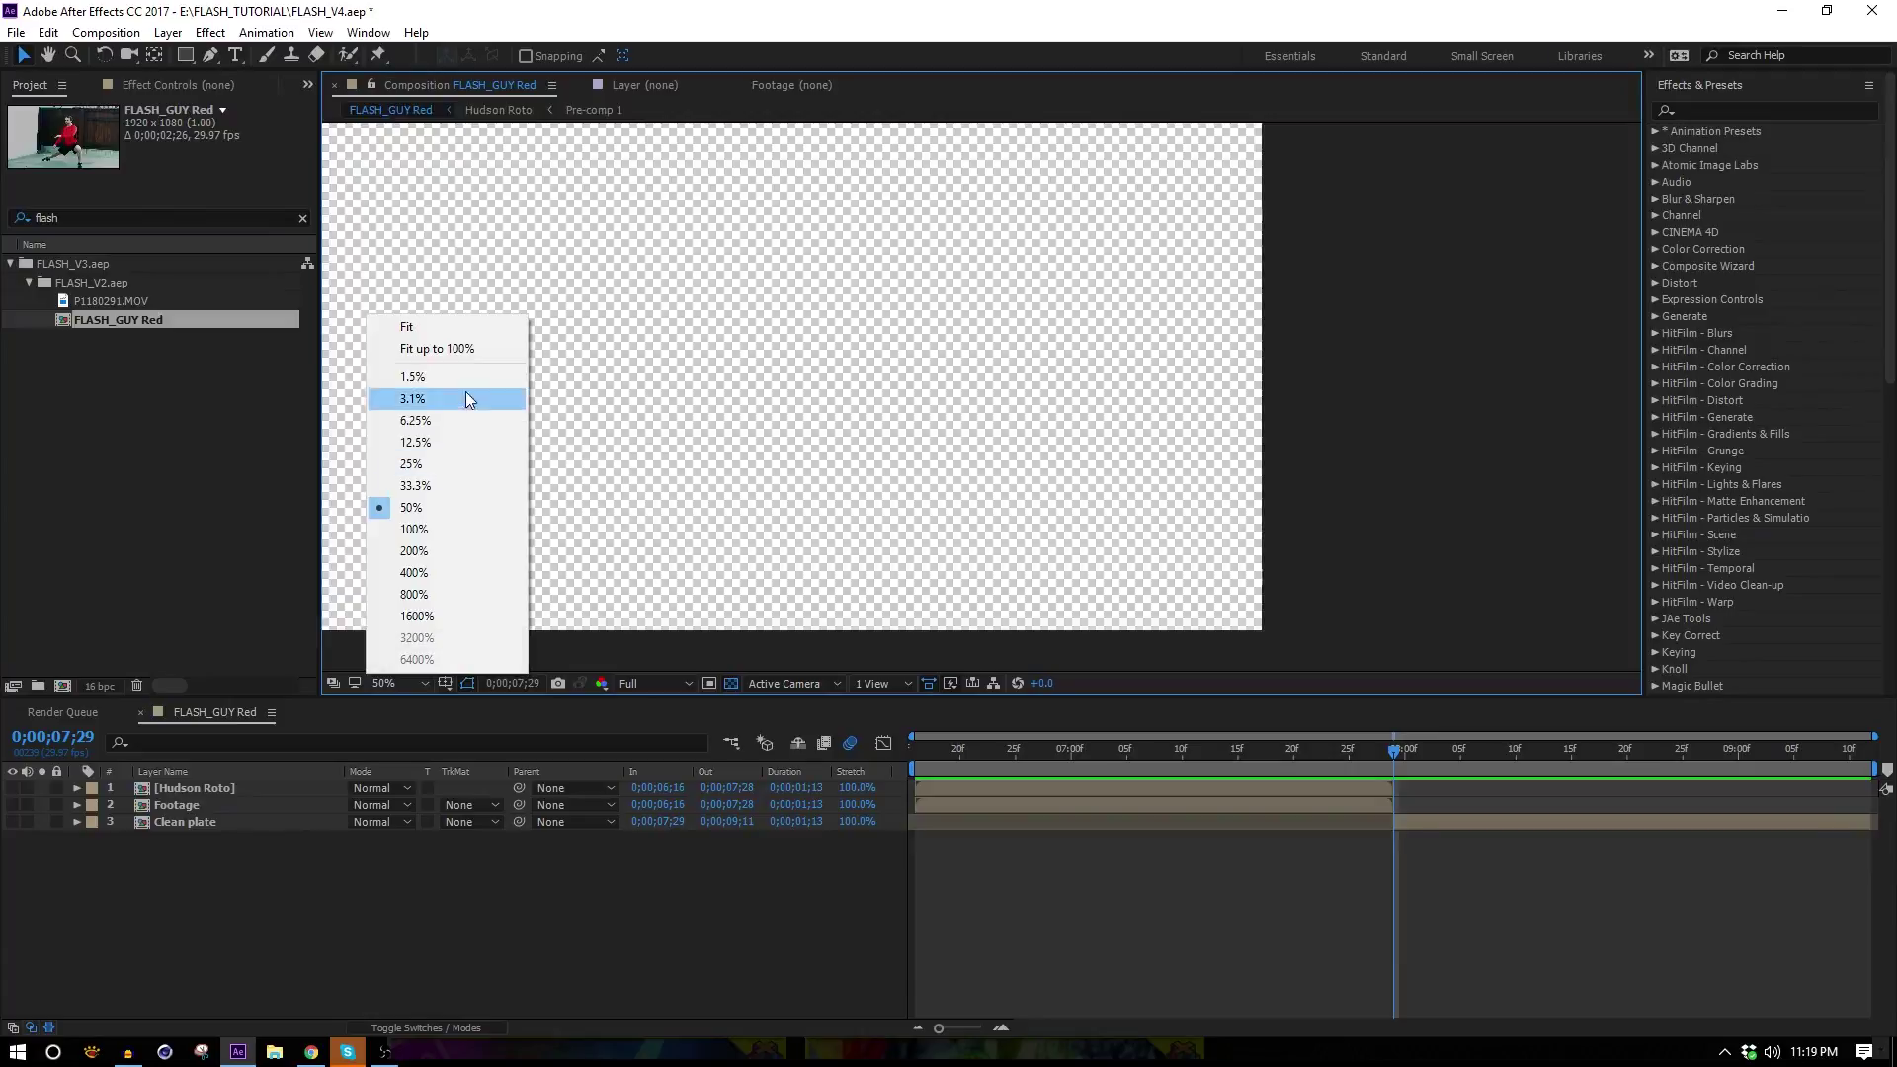
# Fit the FLASH_GUY Red composition in the viewer and make the roto cutout layer visible.
pyautogui.click(471, 400)
pyautogui.click(1298, 761)
pyautogui.moveTo(1298, 759); pyautogui.dragTo(1349, 785)
pyautogui.press('space')
pyautogui.click(11, 787)
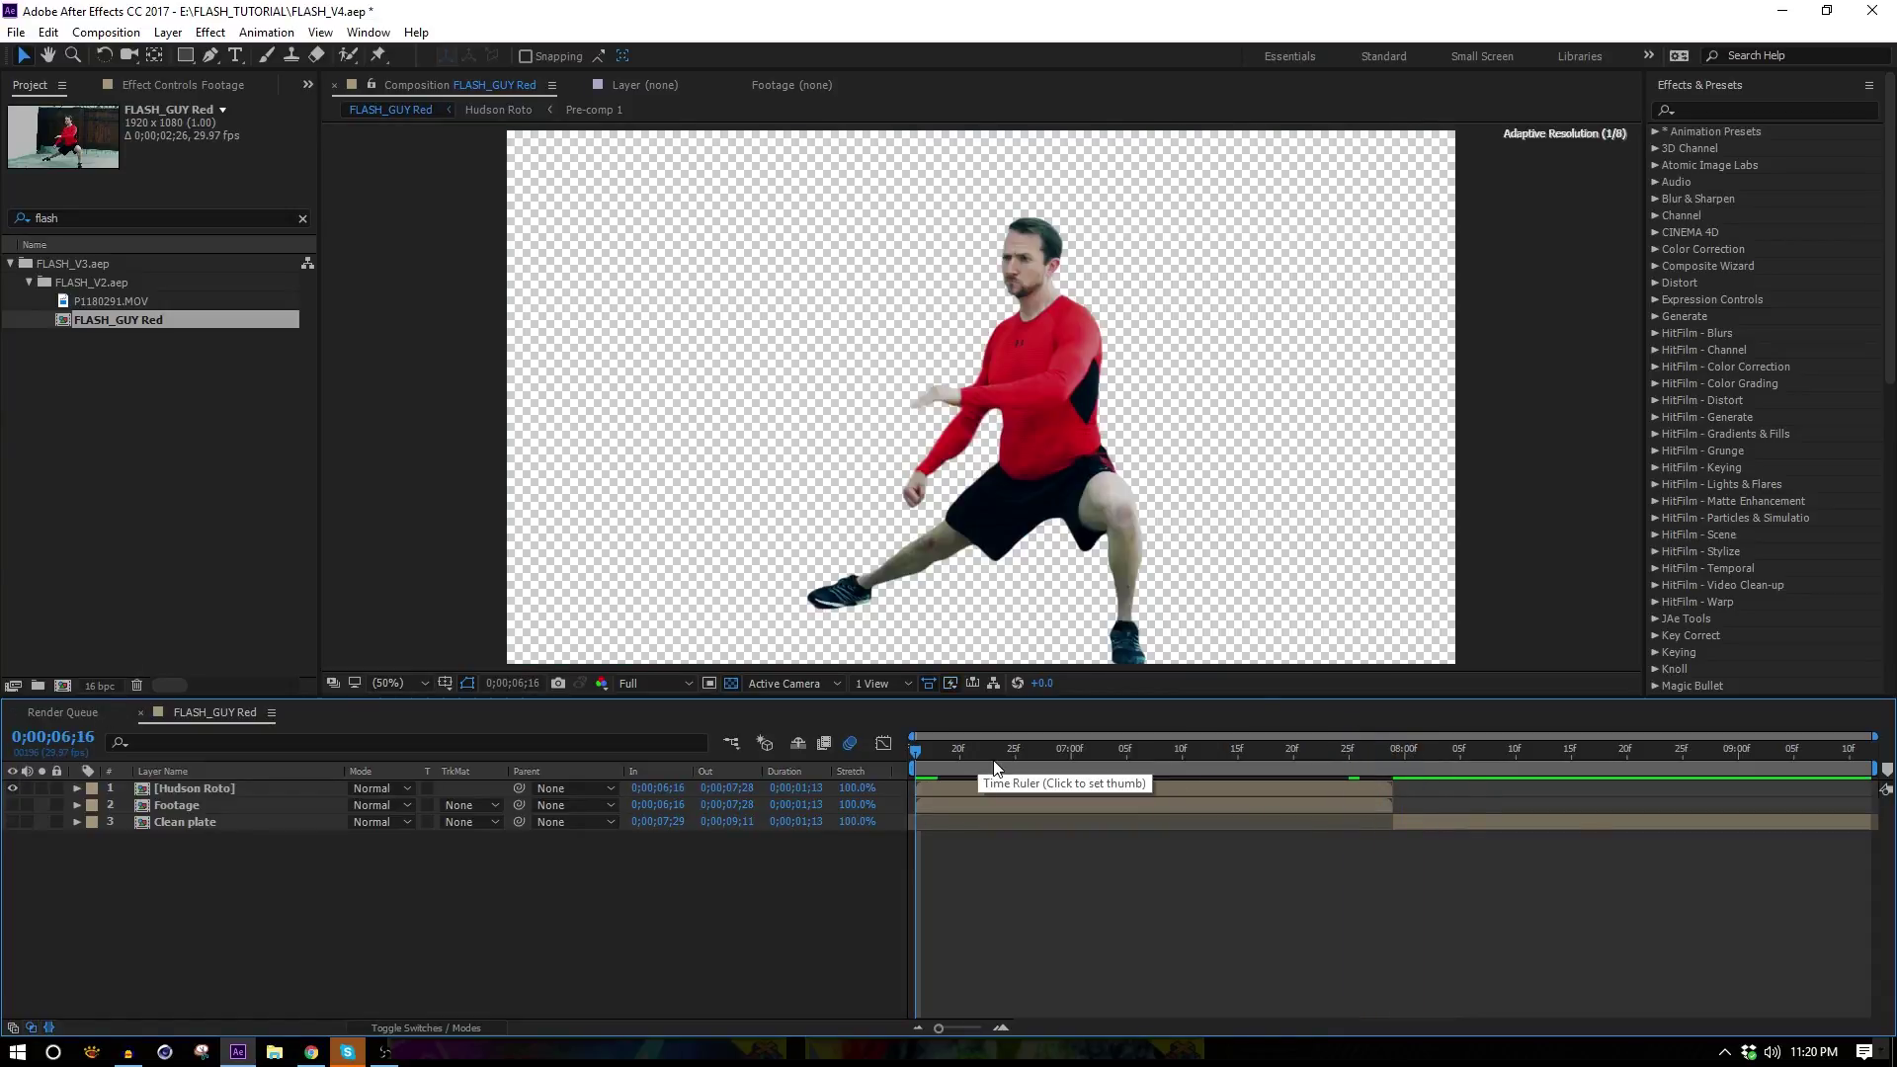
# Preview the Clean plate section from 0;00;07;29 with all layers shown and return to 0;00;07;28.
pyautogui.click(996, 764)
pyautogui.moveTo(1306, 765); pyautogui.dragTo(1397, 847)
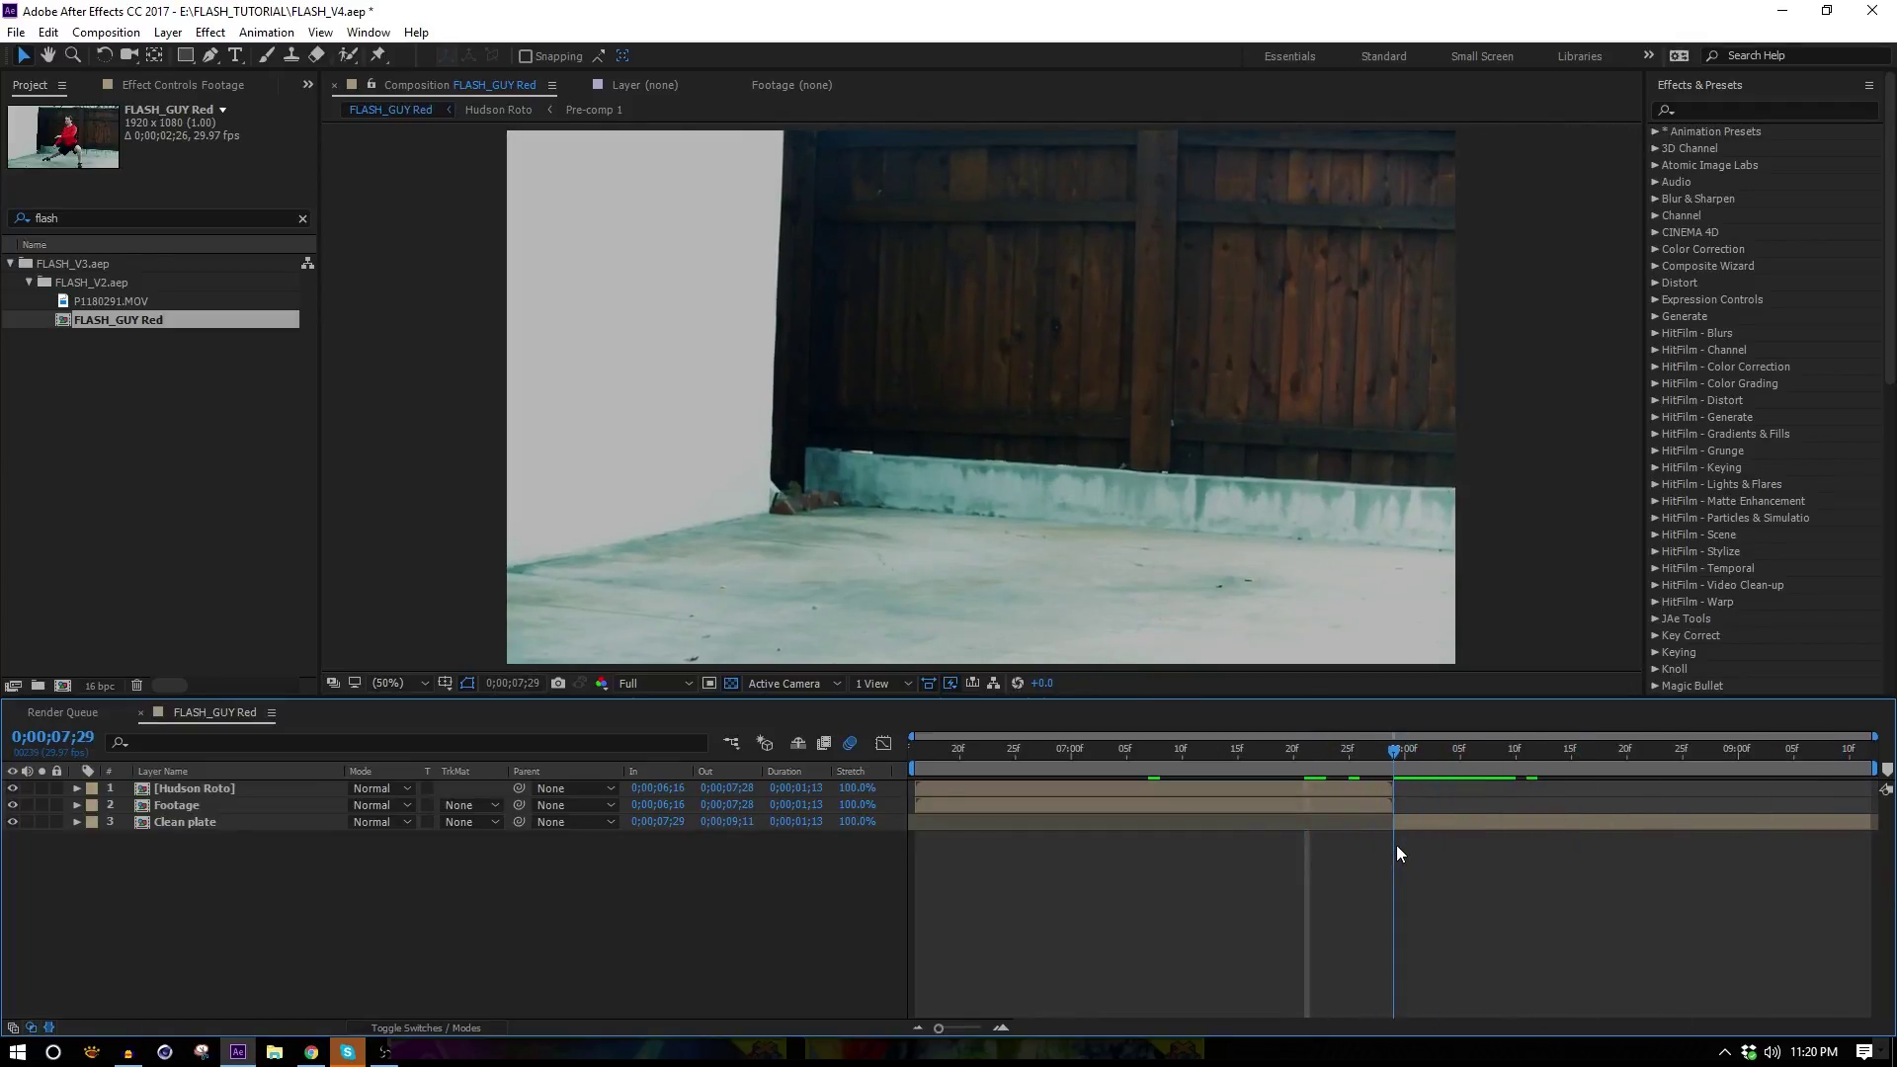
pyautogui.press('space')
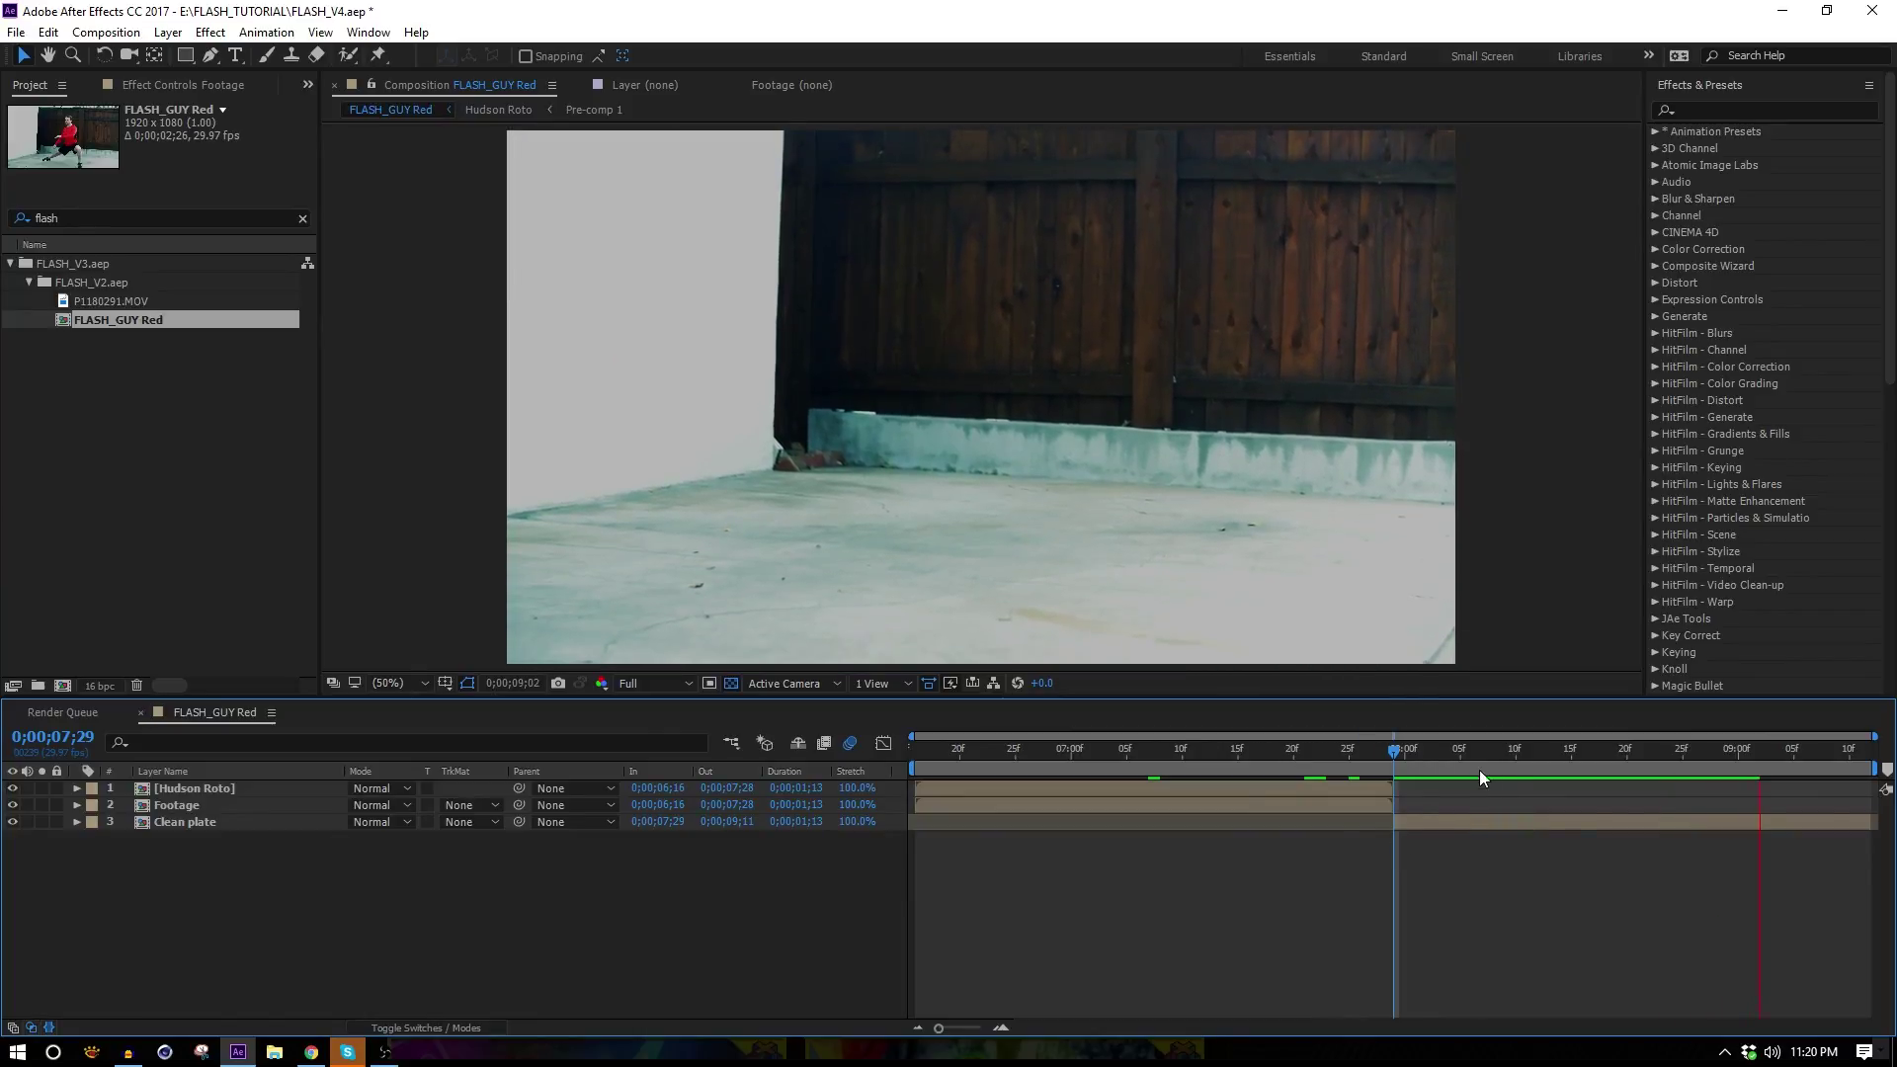
pyautogui.press('space')
pyautogui.moveTo(1398, 757)
pyautogui.mouseDown()
pyautogui.moveTo(1633, 804)
pyautogui.moveTo(1360, 767)
pyautogui.moveTo(1384, 779)
pyautogui.mouseUp()
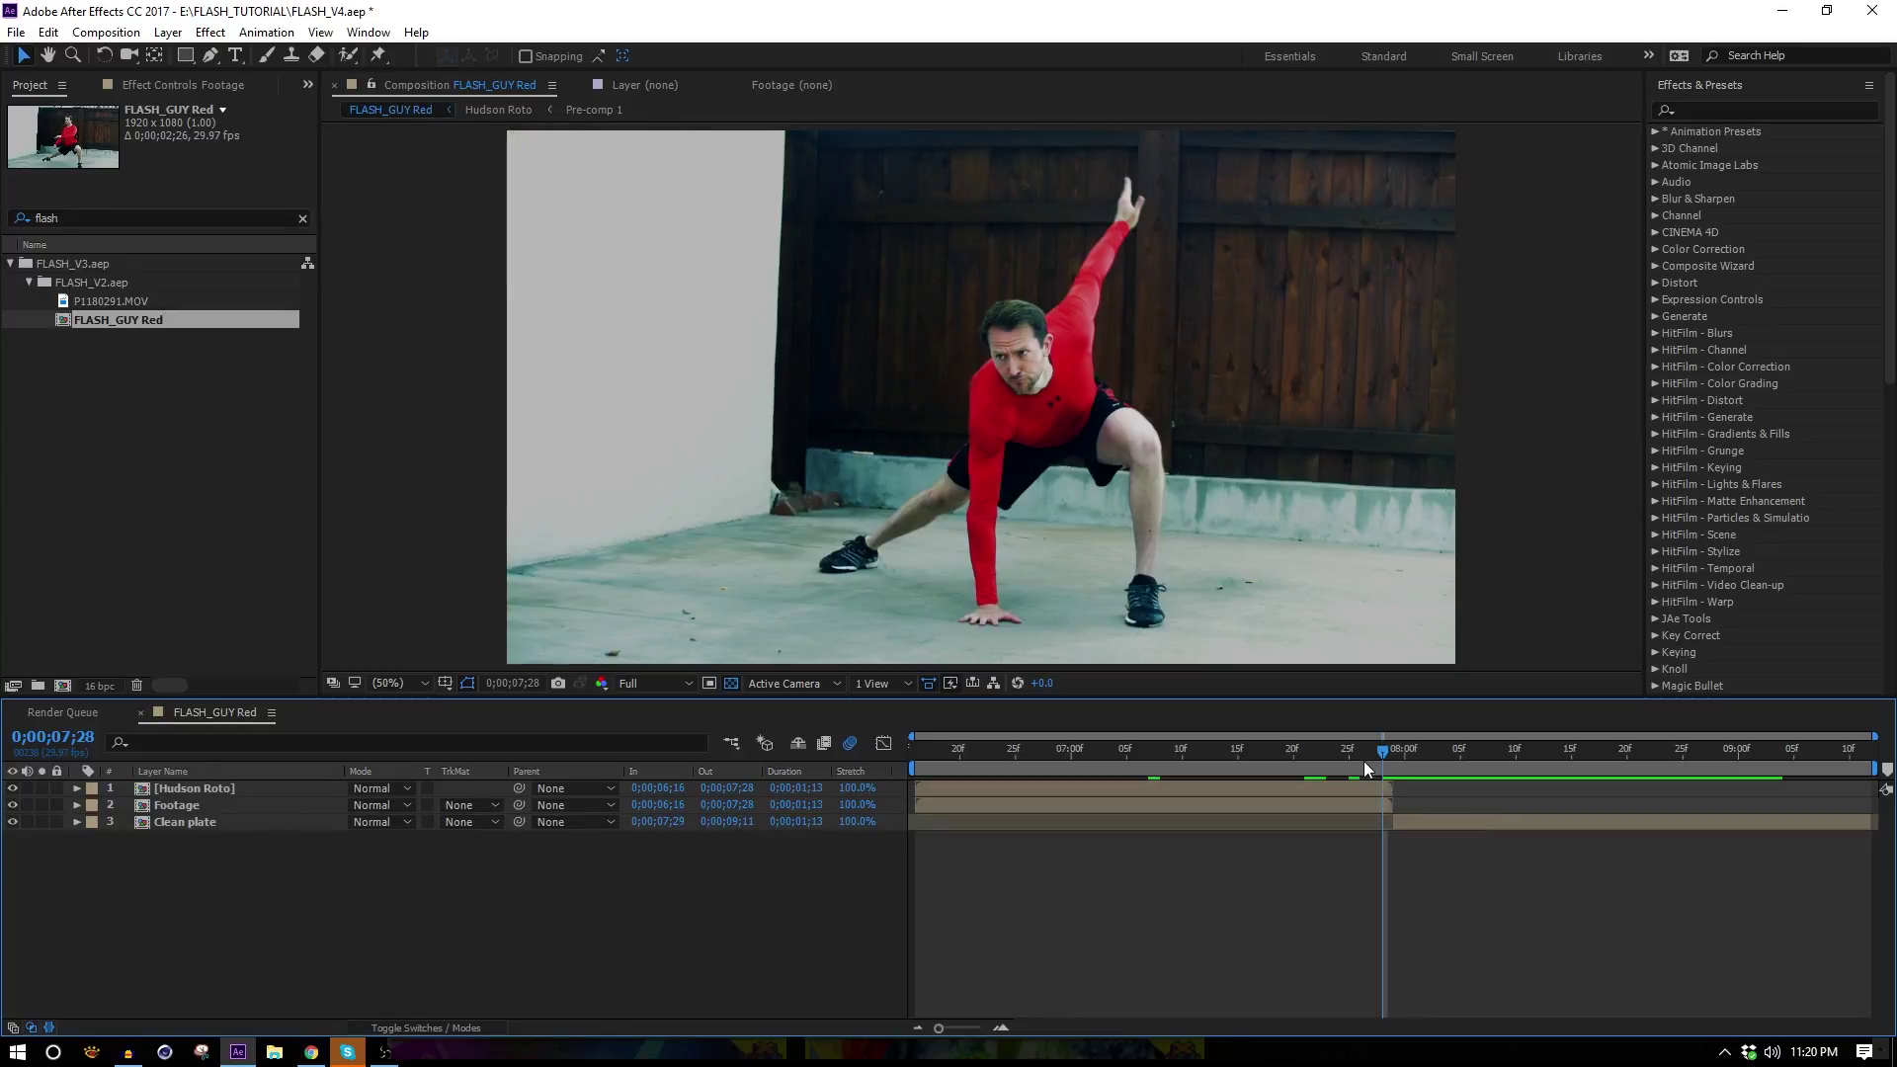
# Examine up close where the man's hand and shoes meet the concrete at 0;00;07;28.
pyautogui.scroll(1, 1037, 453)
pyautogui.moveTo(1037, 454); pyautogui.dragTo(1098, 315)
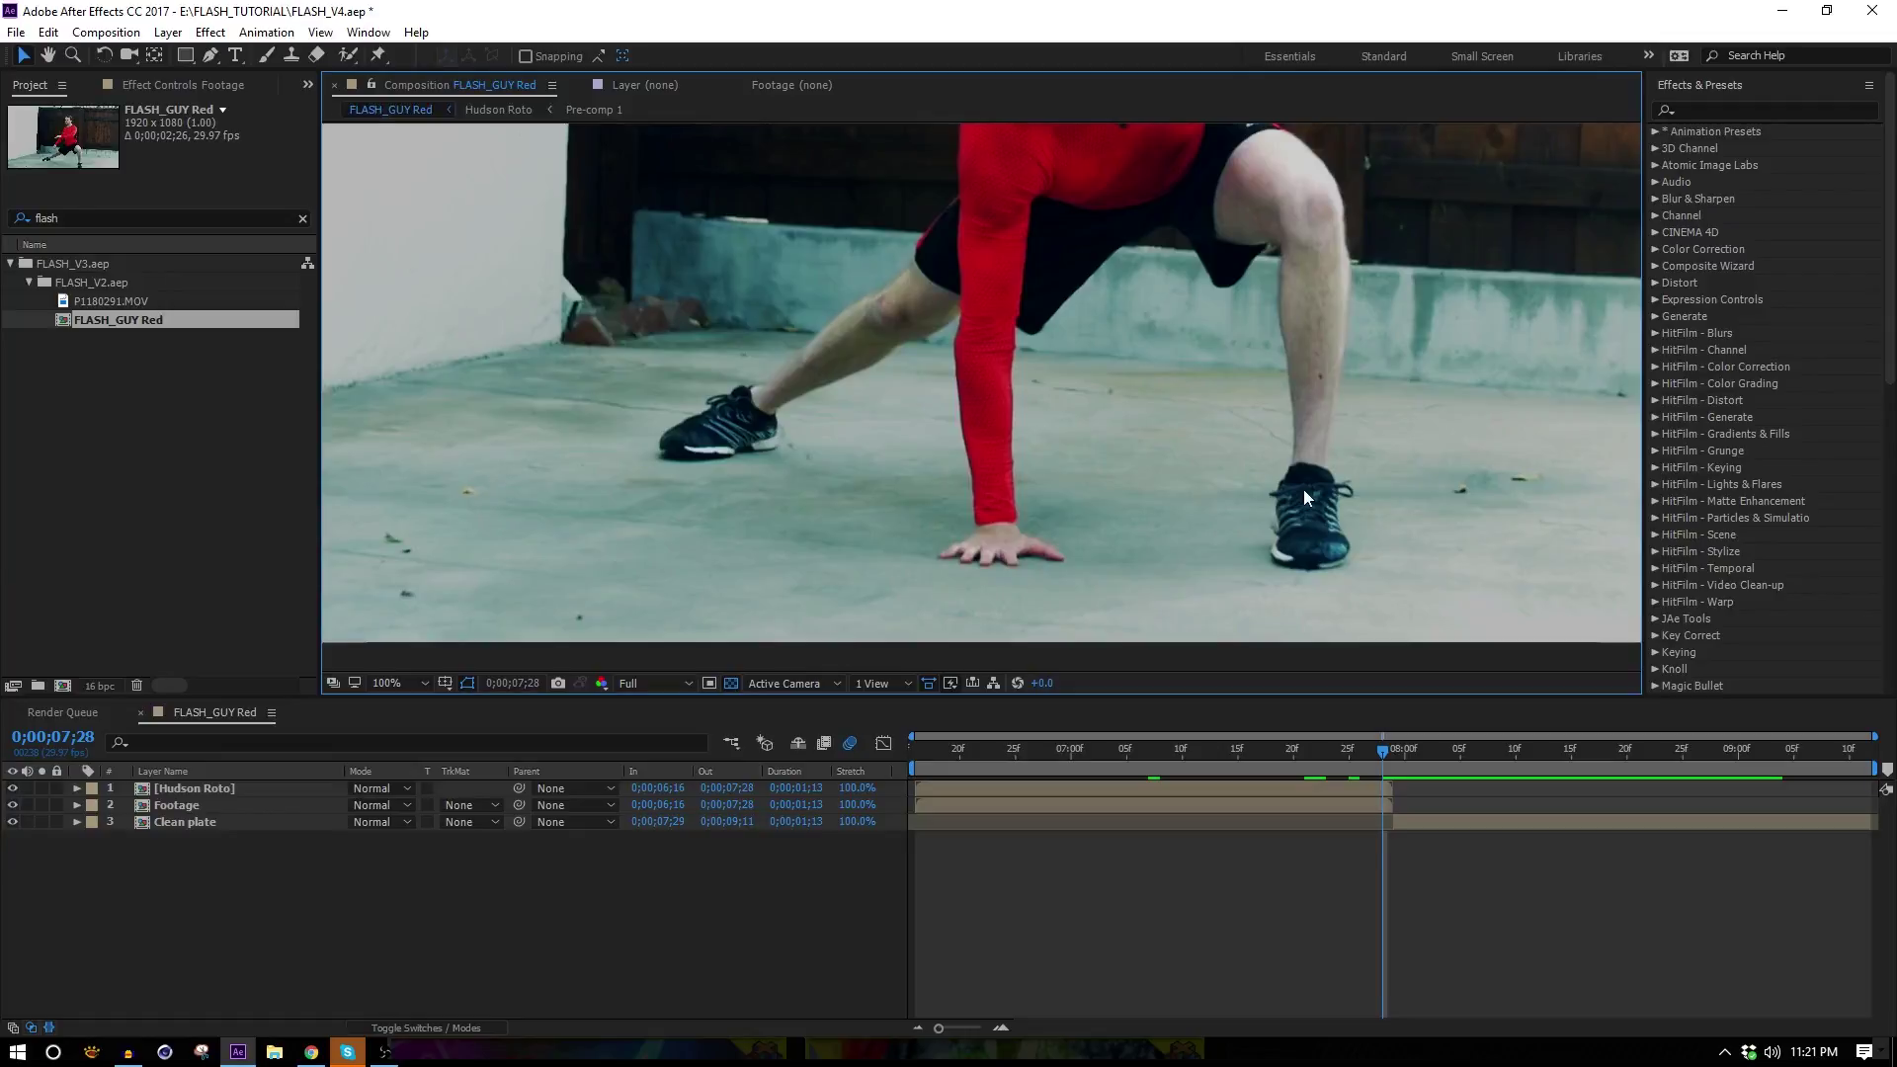
pyautogui.moveTo(1405, 502); pyautogui.dragTo(908, 247)
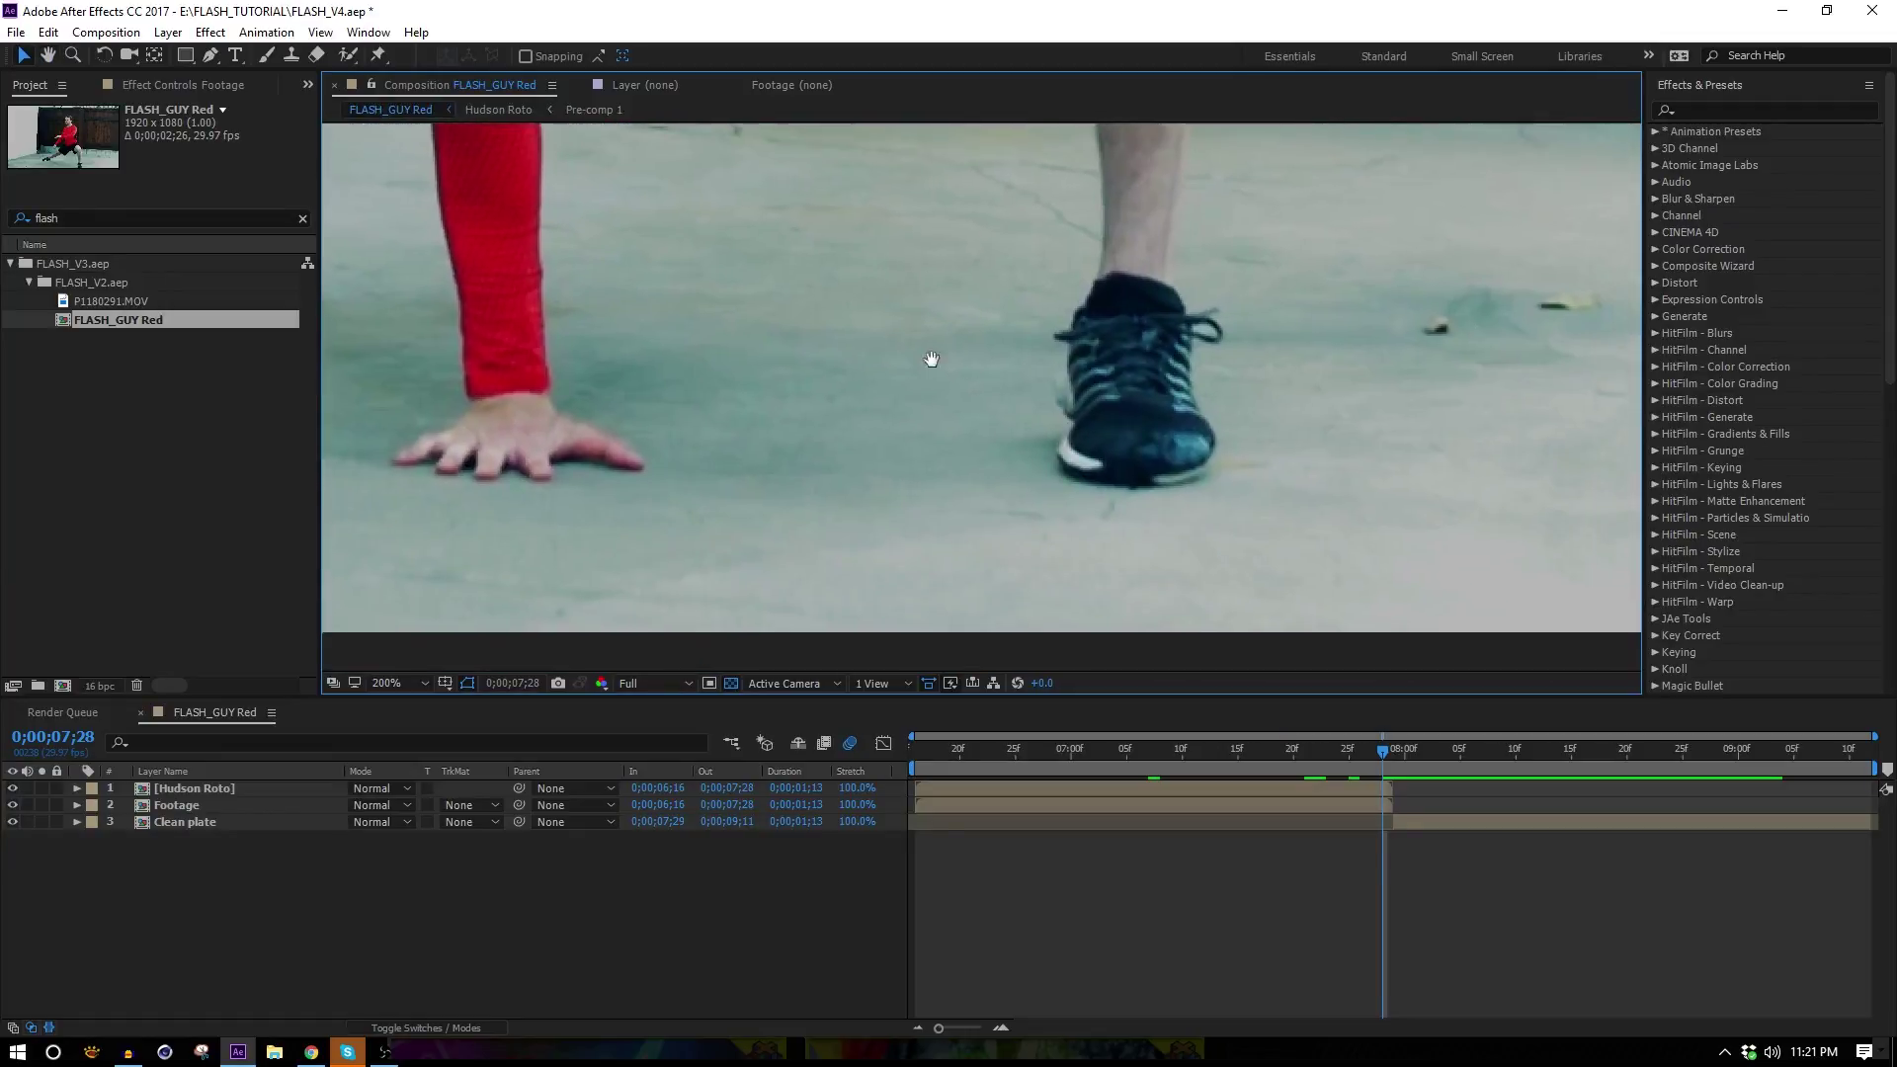
pyautogui.moveTo(880, 347); pyautogui.dragTo(1557, 368)
pyautogui.moveTo(881, 481); pyautogui.dragTo(1141, 513)
pyautogui.scroll(-1, 1142, 514)
pyautogui.moveTo(1198, 433); pyautogui.dragTo(1025, 457)
# Start a motion track on the Clean plate layer at 0;00;08;03 with Position, Rotation and Scale enabled.
pyautogui.click(368, 31)
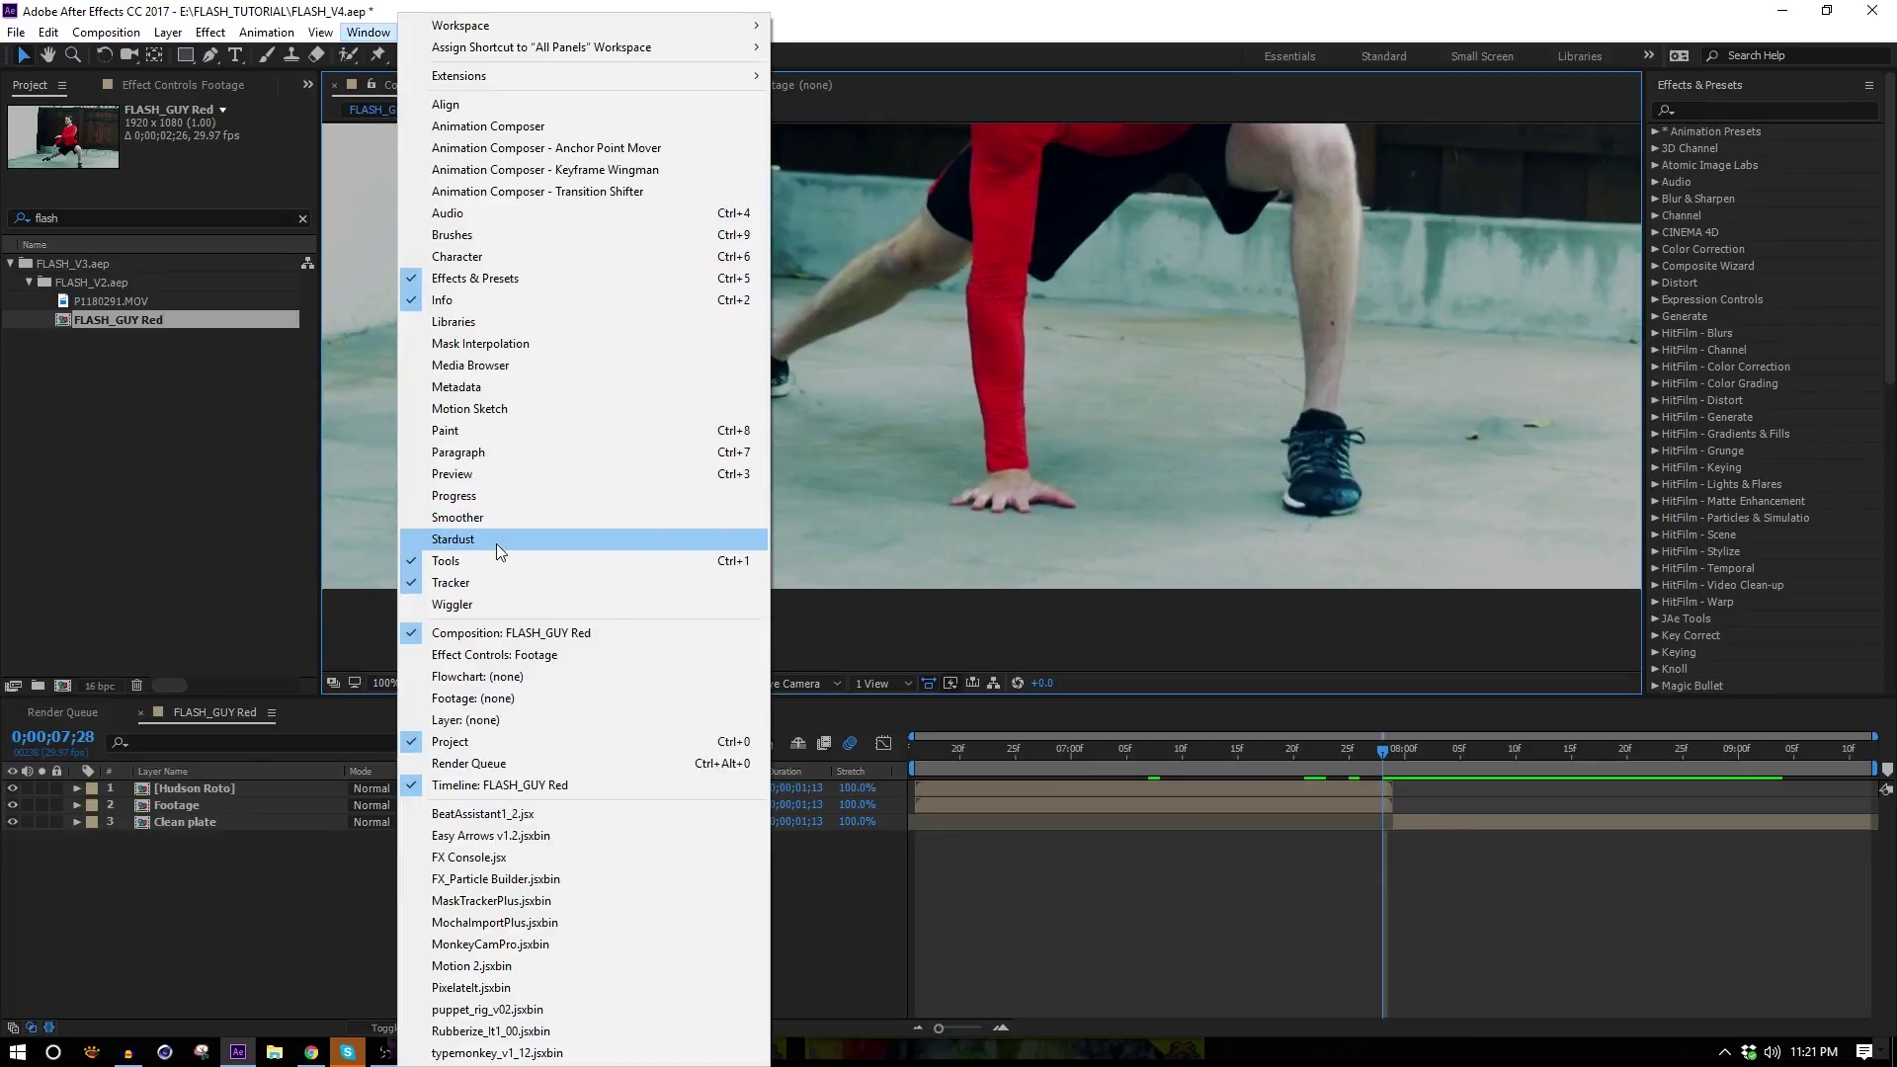
pyautogui.click(496, 582)
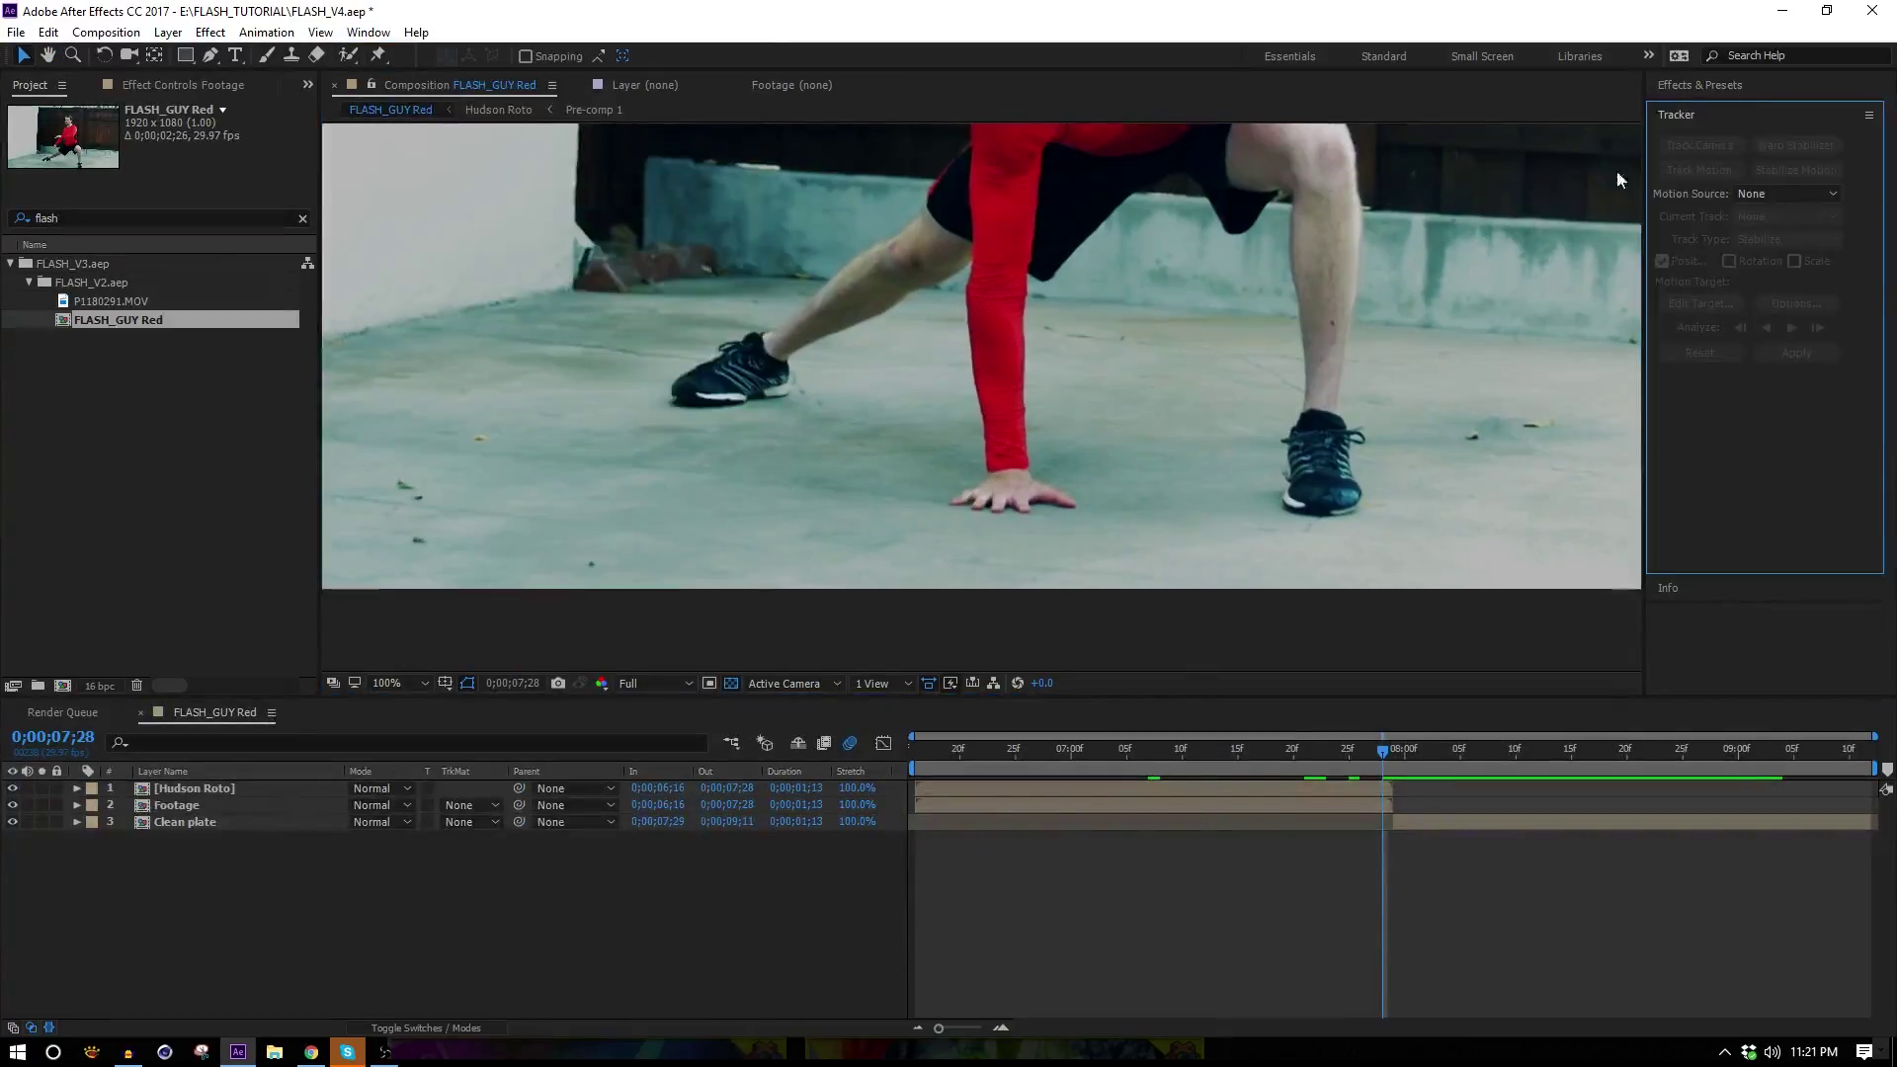
pyautogui.click(1683, 116)
pyautogui.click(1461, 804)
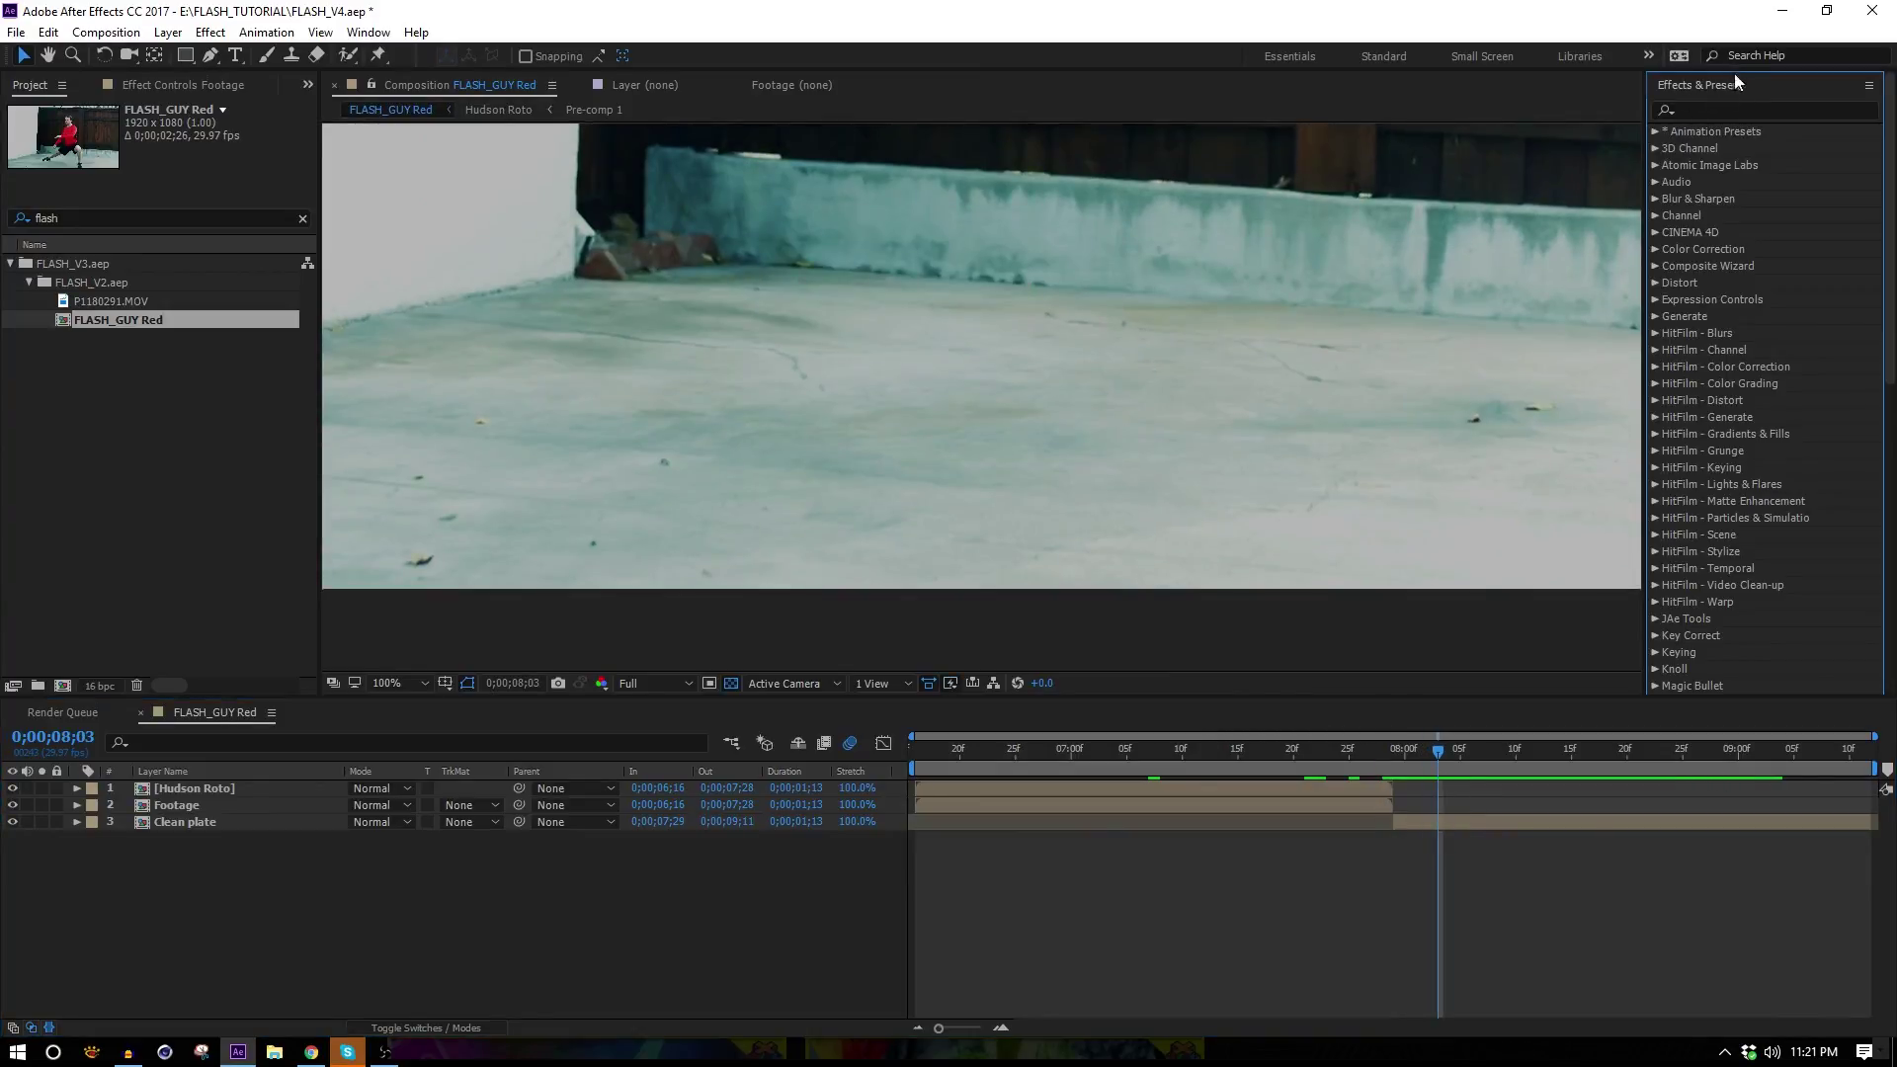
pyautogui.click(1734, 79)
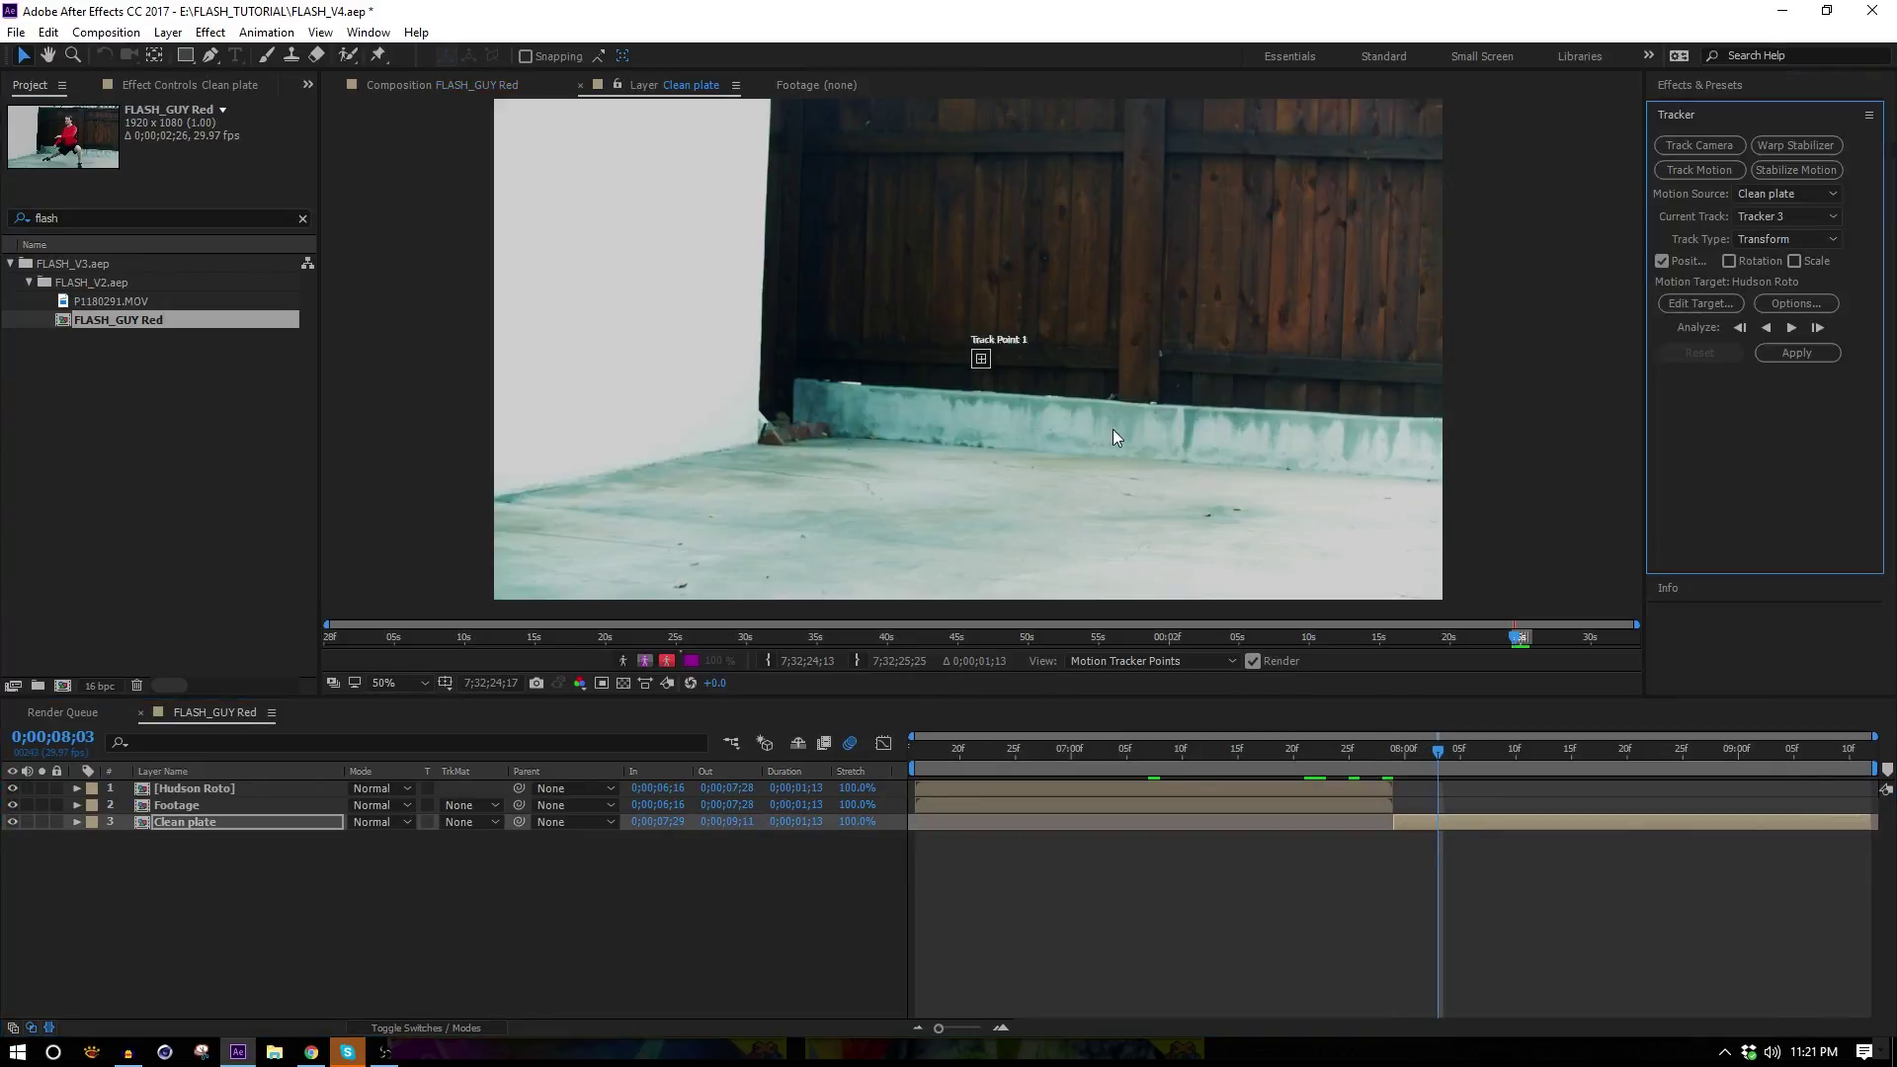
pyautogui.click(1729, 260)
pyautogui.click(1794, 260)
# Place Track Point 2 on the dark leaf beside the yellow leaf and Track Point 1 on the dark ground spot farther left.
pyautogui.press('.')
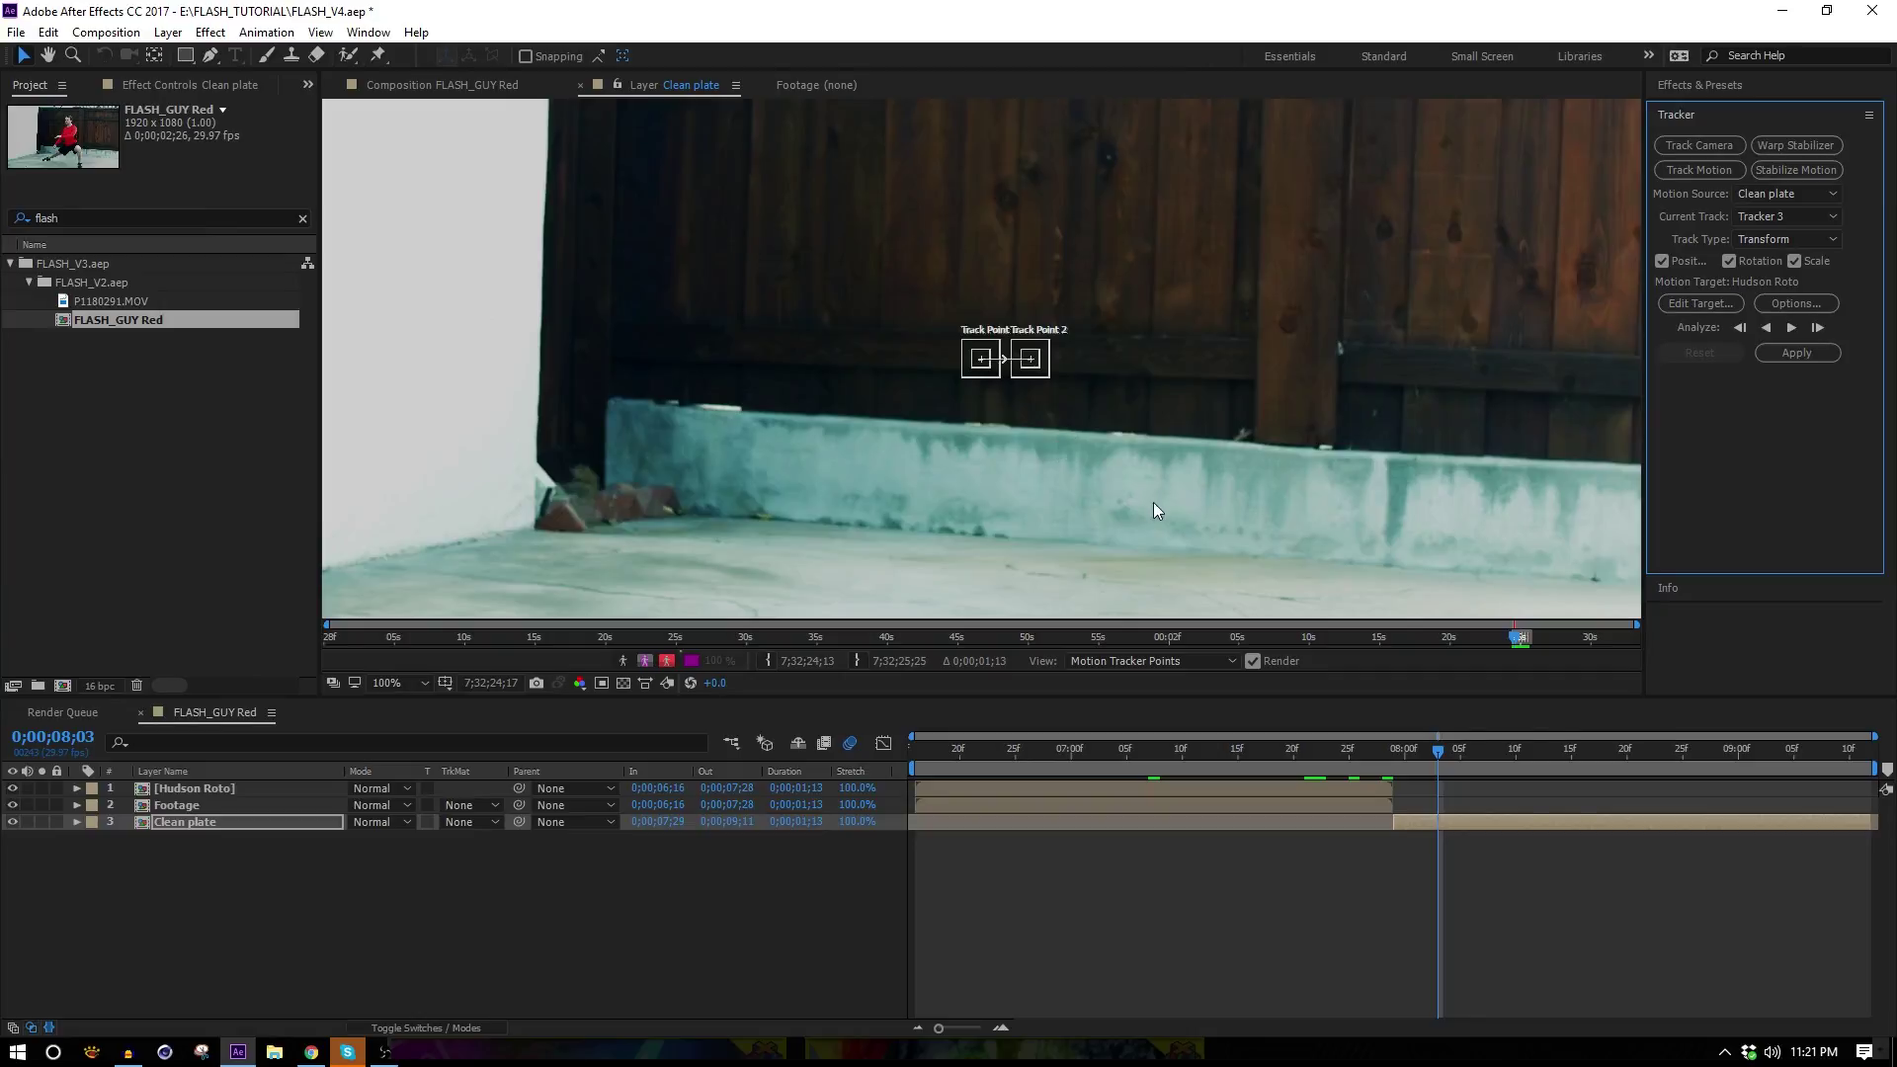
pyautogui.moveTo(1040, 376); pyautogui.dragTo(1354, 561)
pyautogui.moveTo(978, 365); pyautogui.dragTo(879, 599)
pyautogui.moveTo(1000, 512); pyautogui.dragTo(885, 156)
pyautogui.press('.')
pyautogui.moveTo(1232, 309); pyautogui.dragTo(573, 226)
pyautogui.moveTo(1242, 396); pyautogui.dragTo(970, 375)
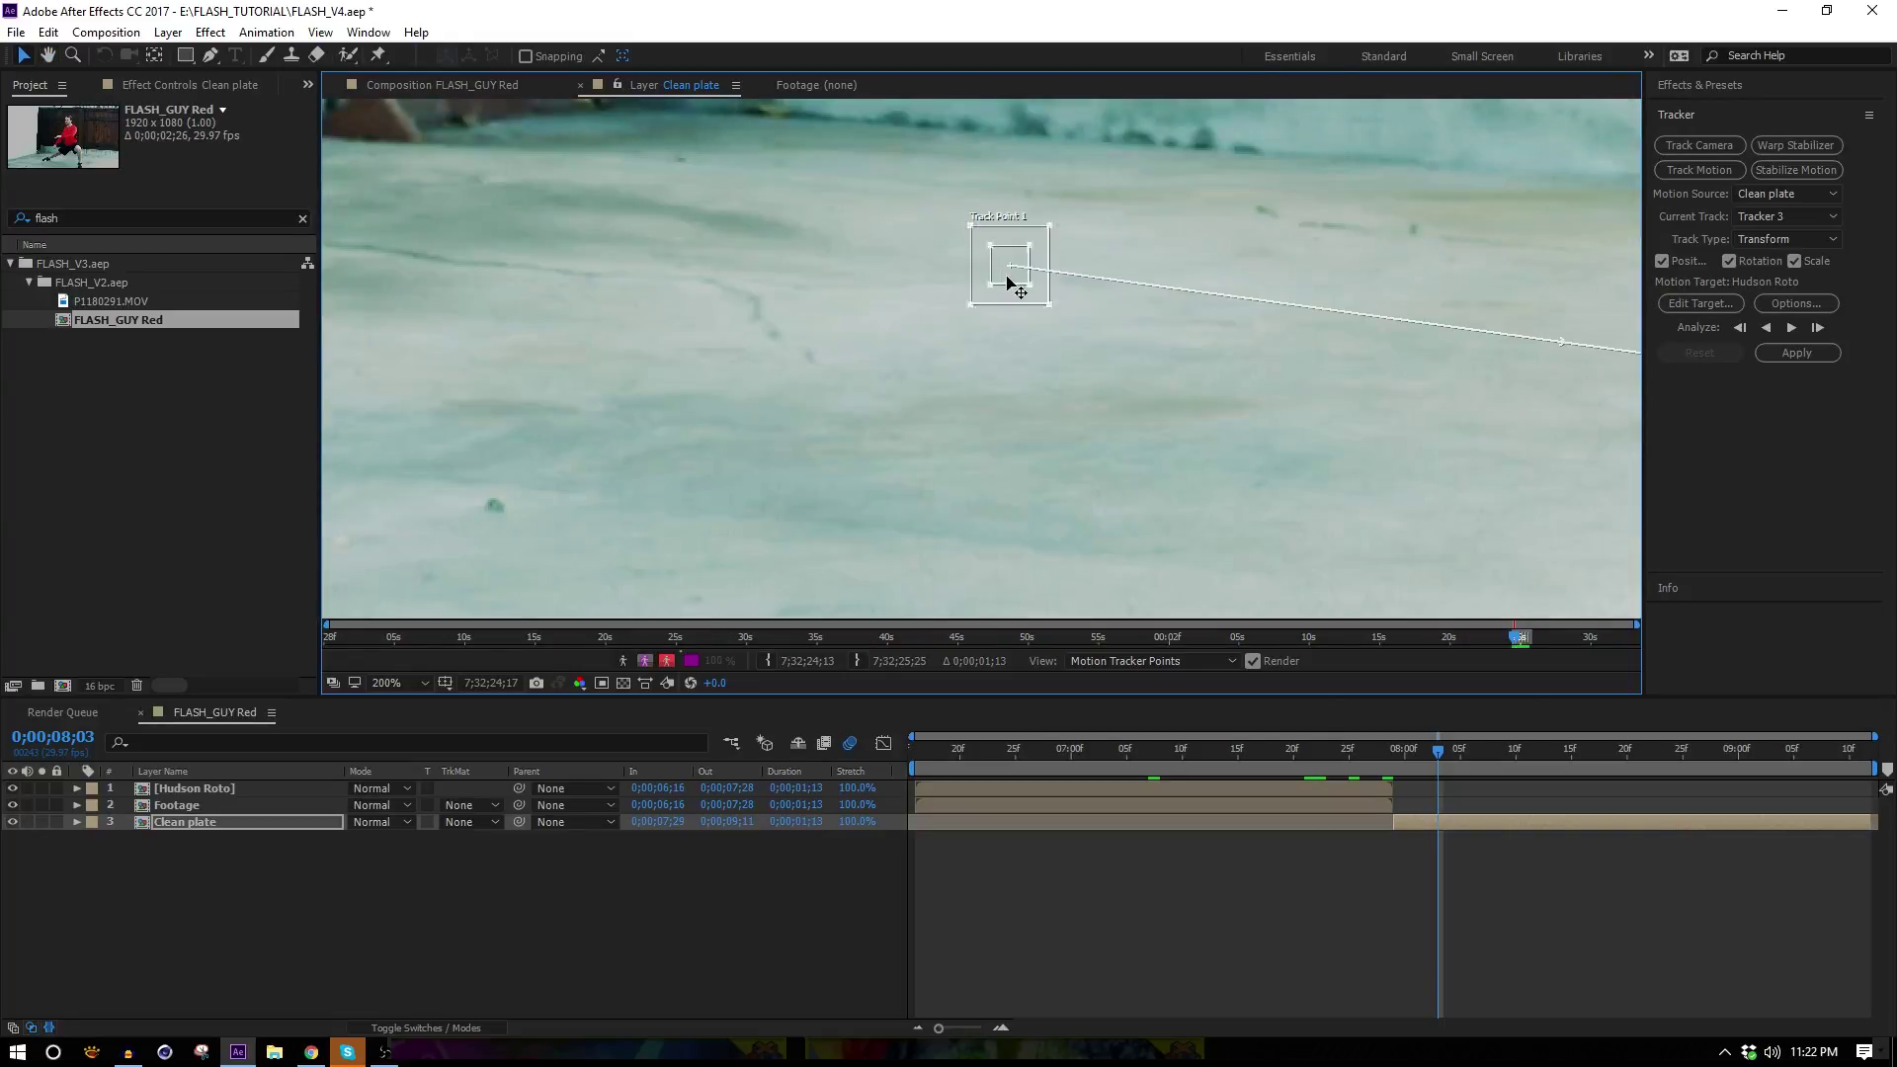
pyautogui.moveTo(1010, 283); pyautogui.dragTo(500, 530)
# Analyze both track points backward to the start and forward to the end of the Clean plate layer.
pyautogui.click(1767, 329)
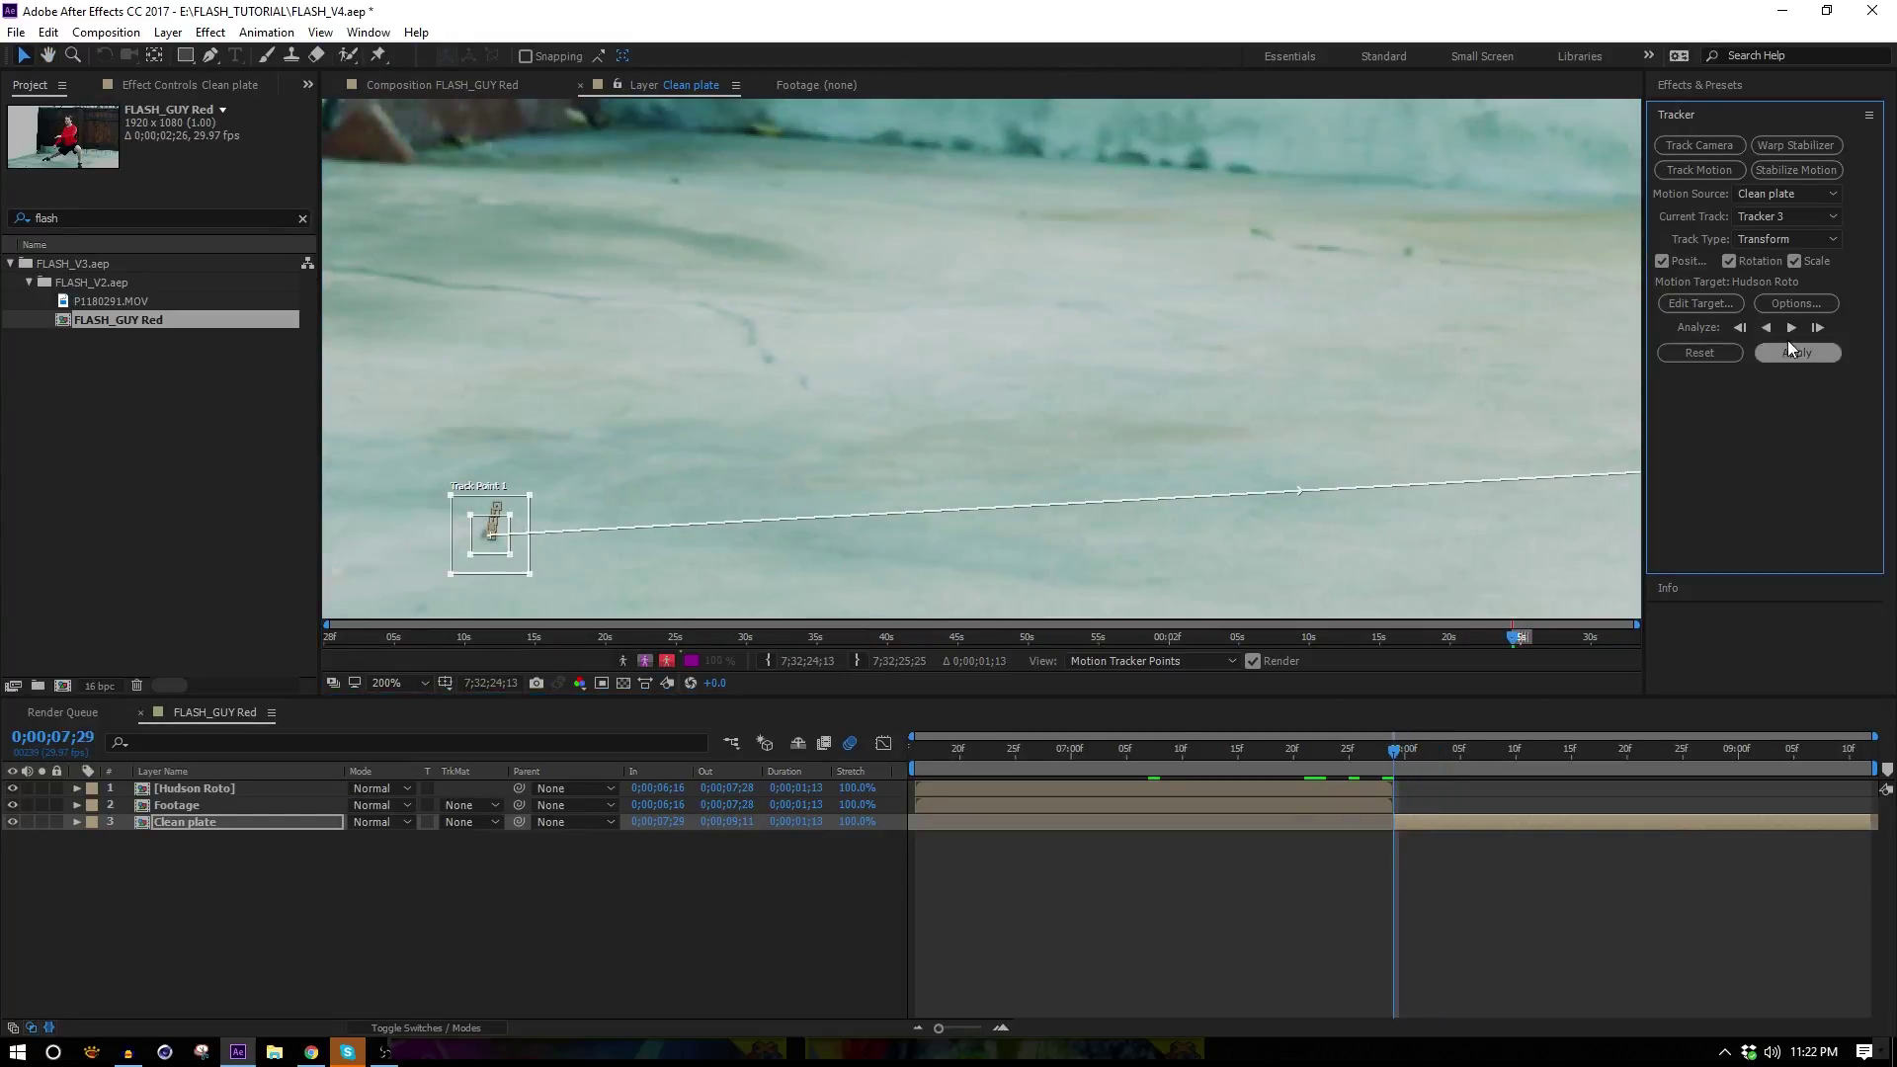
pyautogui.click(1789, 328)
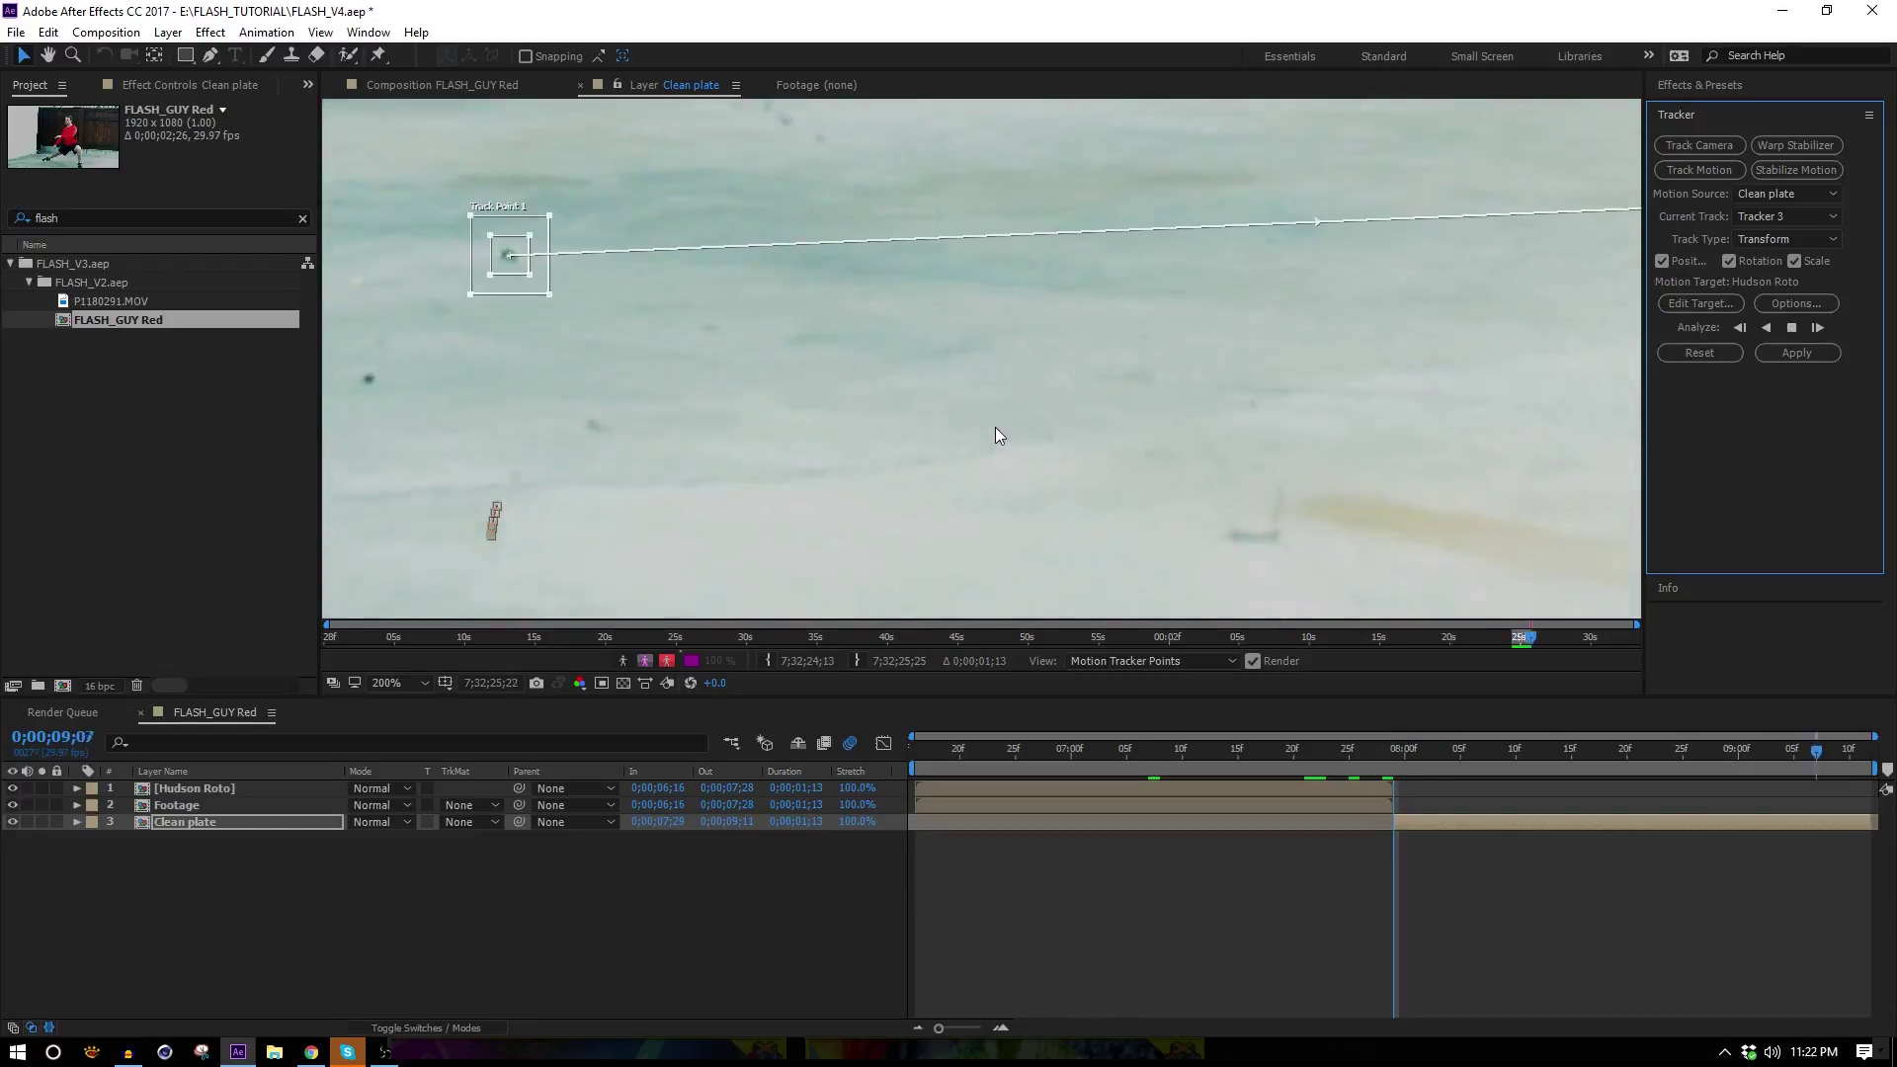
pyautogui.scroll(-1, 994, 427)
pyautogui.moveTo(1504, 755); pyautogui.dragTo(1580, 760)
pyautogui.press('o')
# Create a null object and rename it Track.
pyautogui.click(167, 32)
pyautogui.moveTo(193, 55)
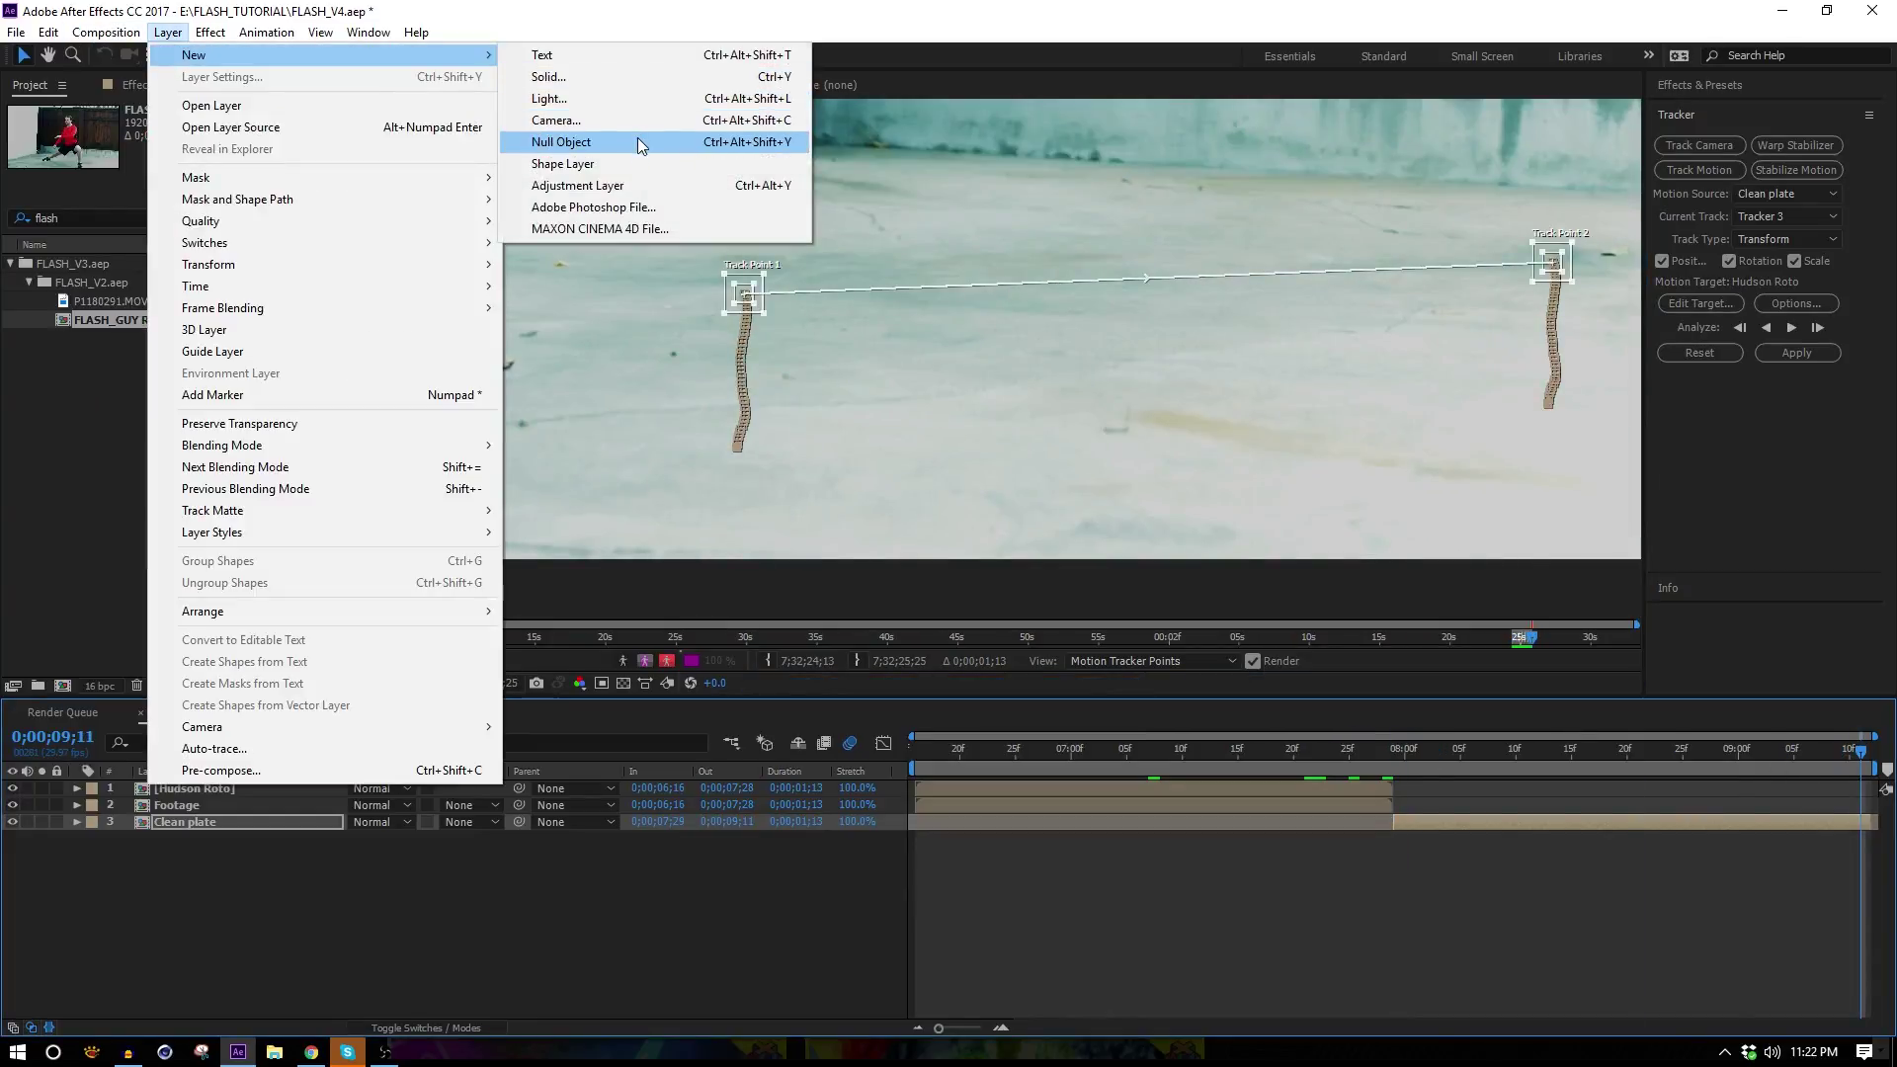
pyautogui.click(637, 140)
pyautogui.press('Return')
pyautogui.write('T')
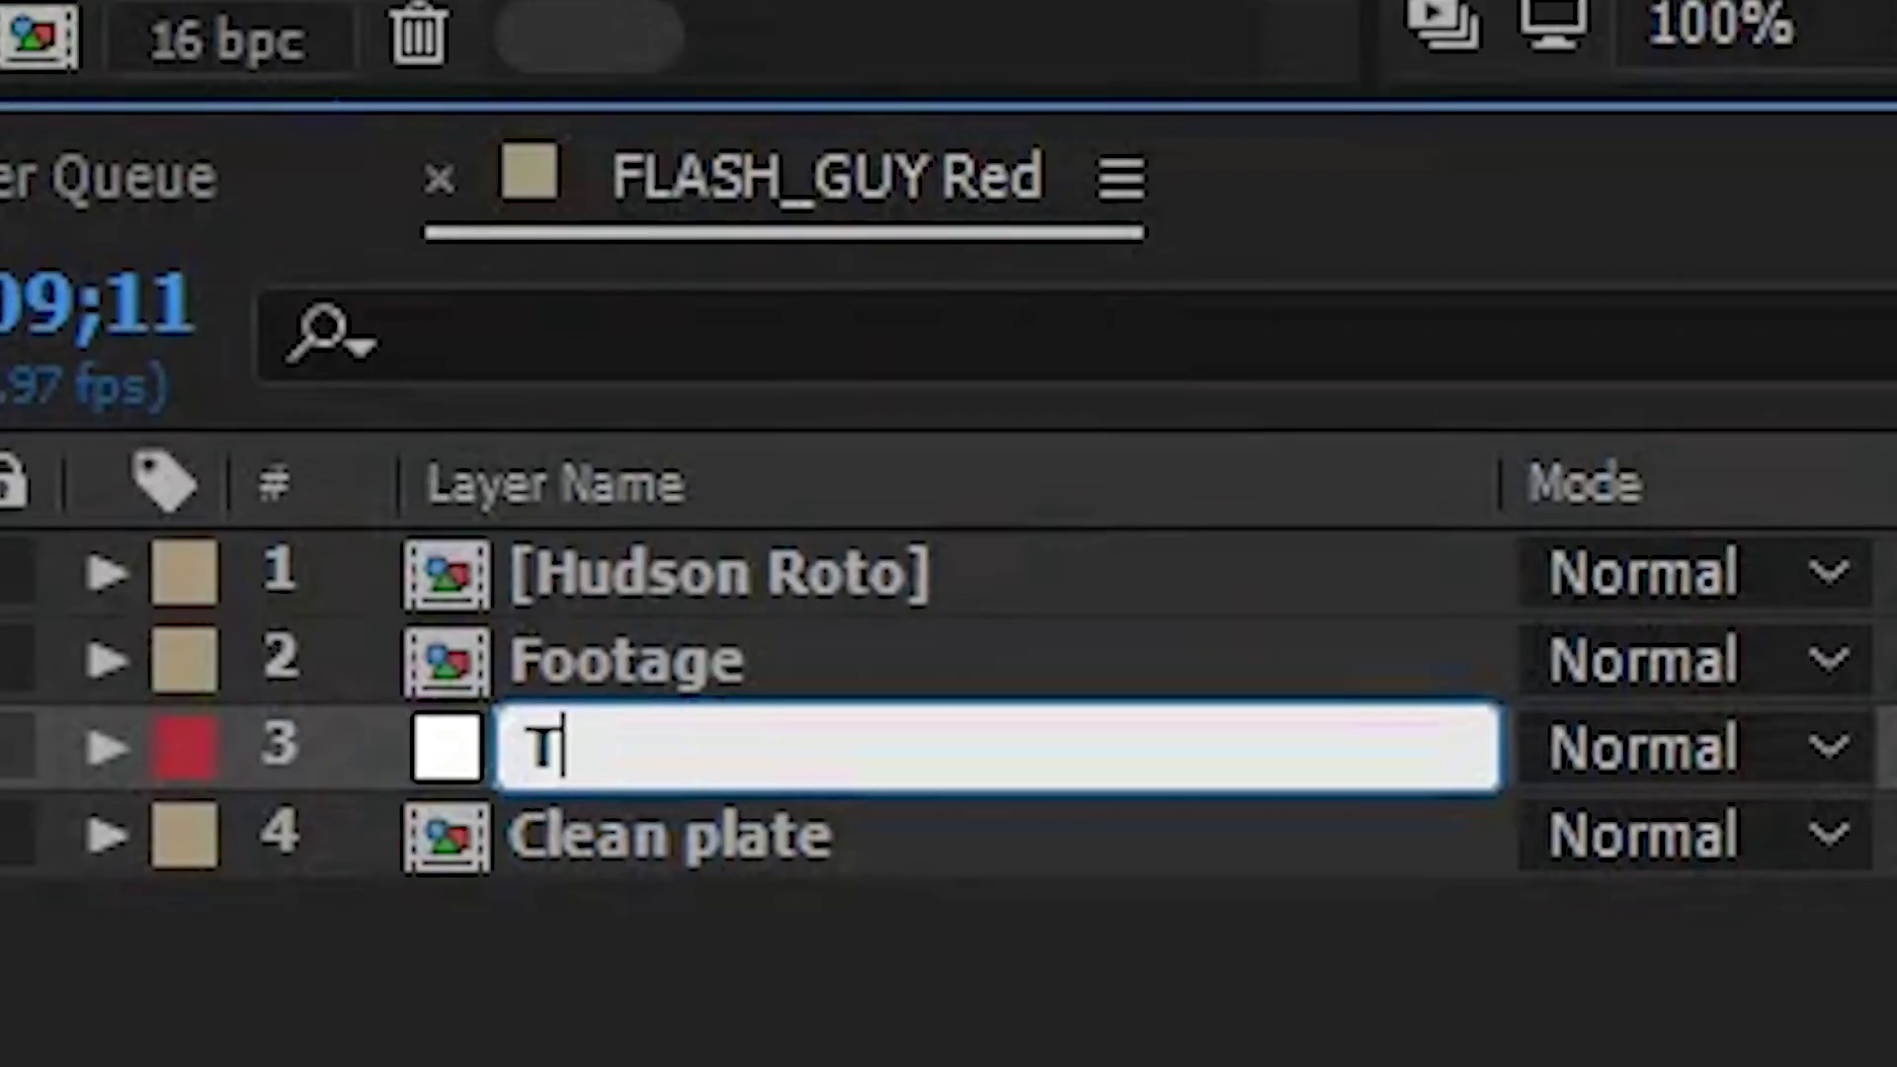
pyautogui.write('rack')
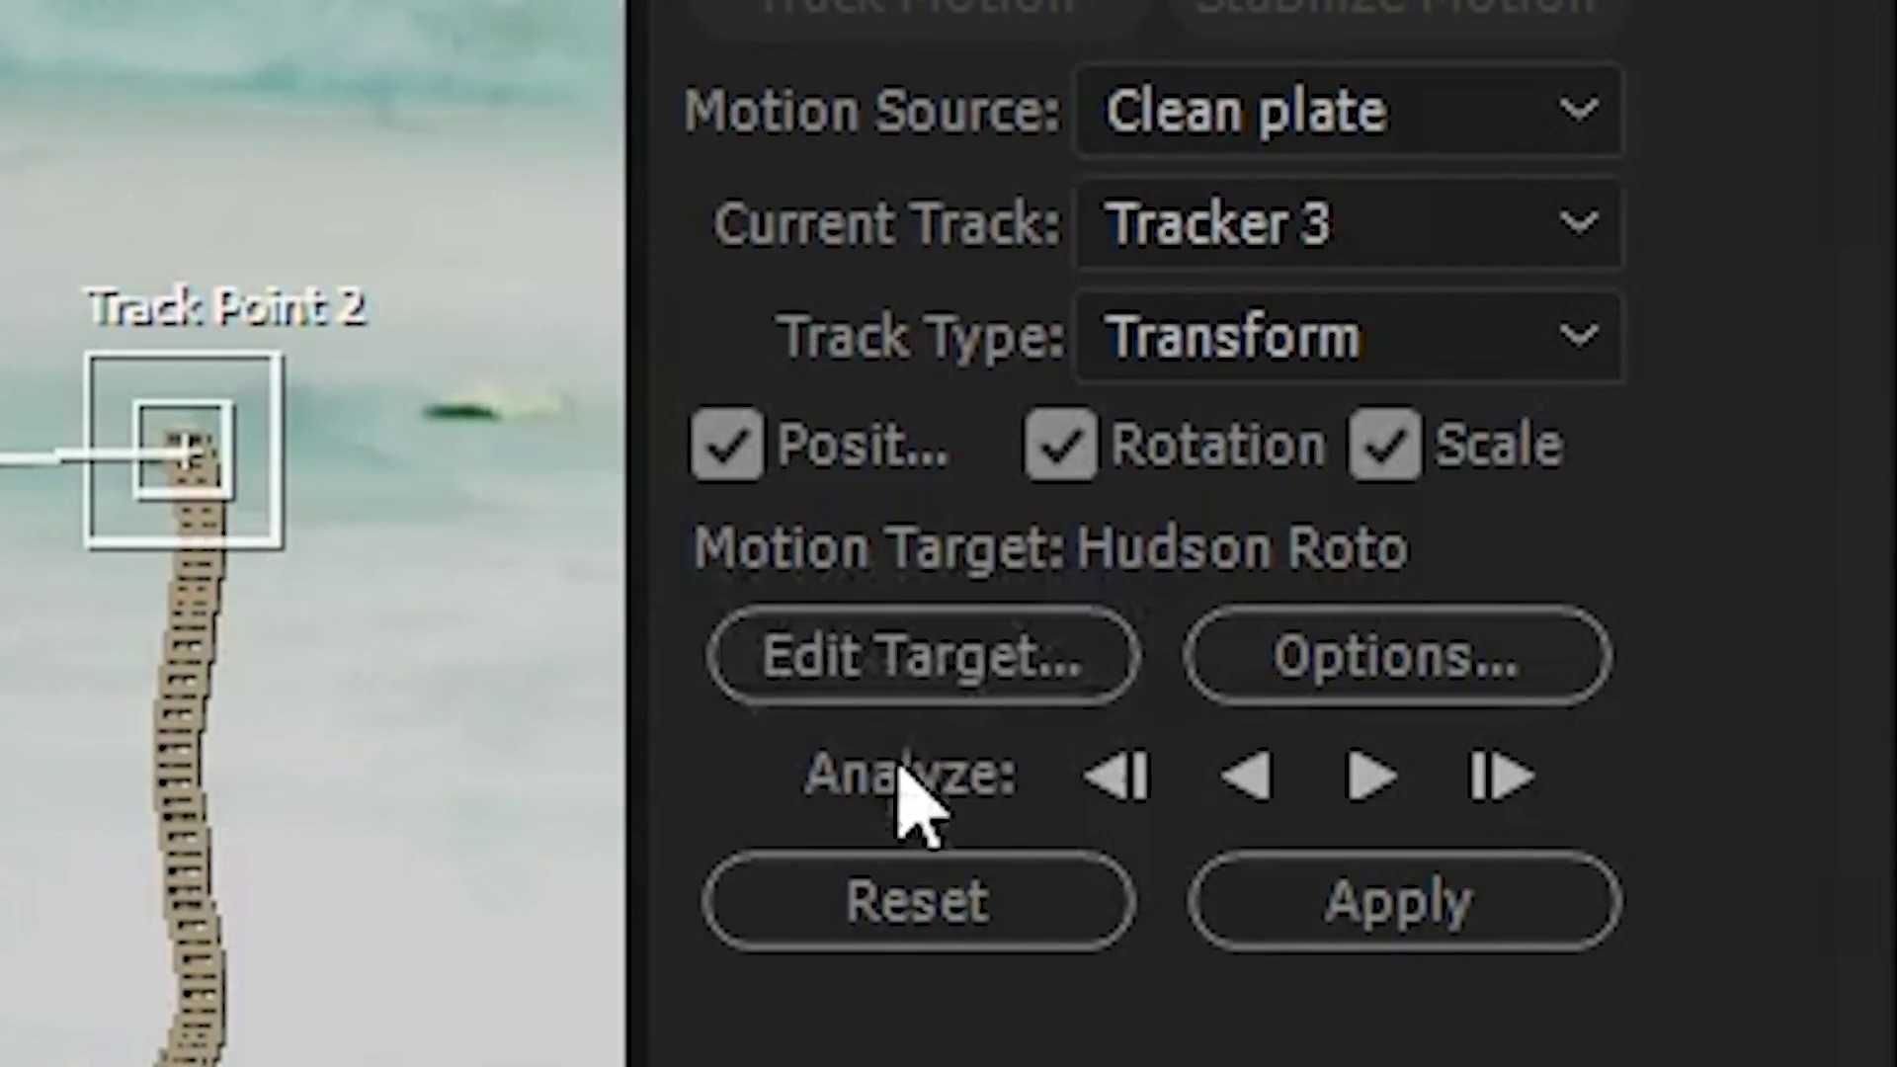
# Set the motion target to the Track layer, apply the tracking data and go to 0;00;07;28.
pyautogui.click(911, 672)
pyautogui.click(1040, 441)
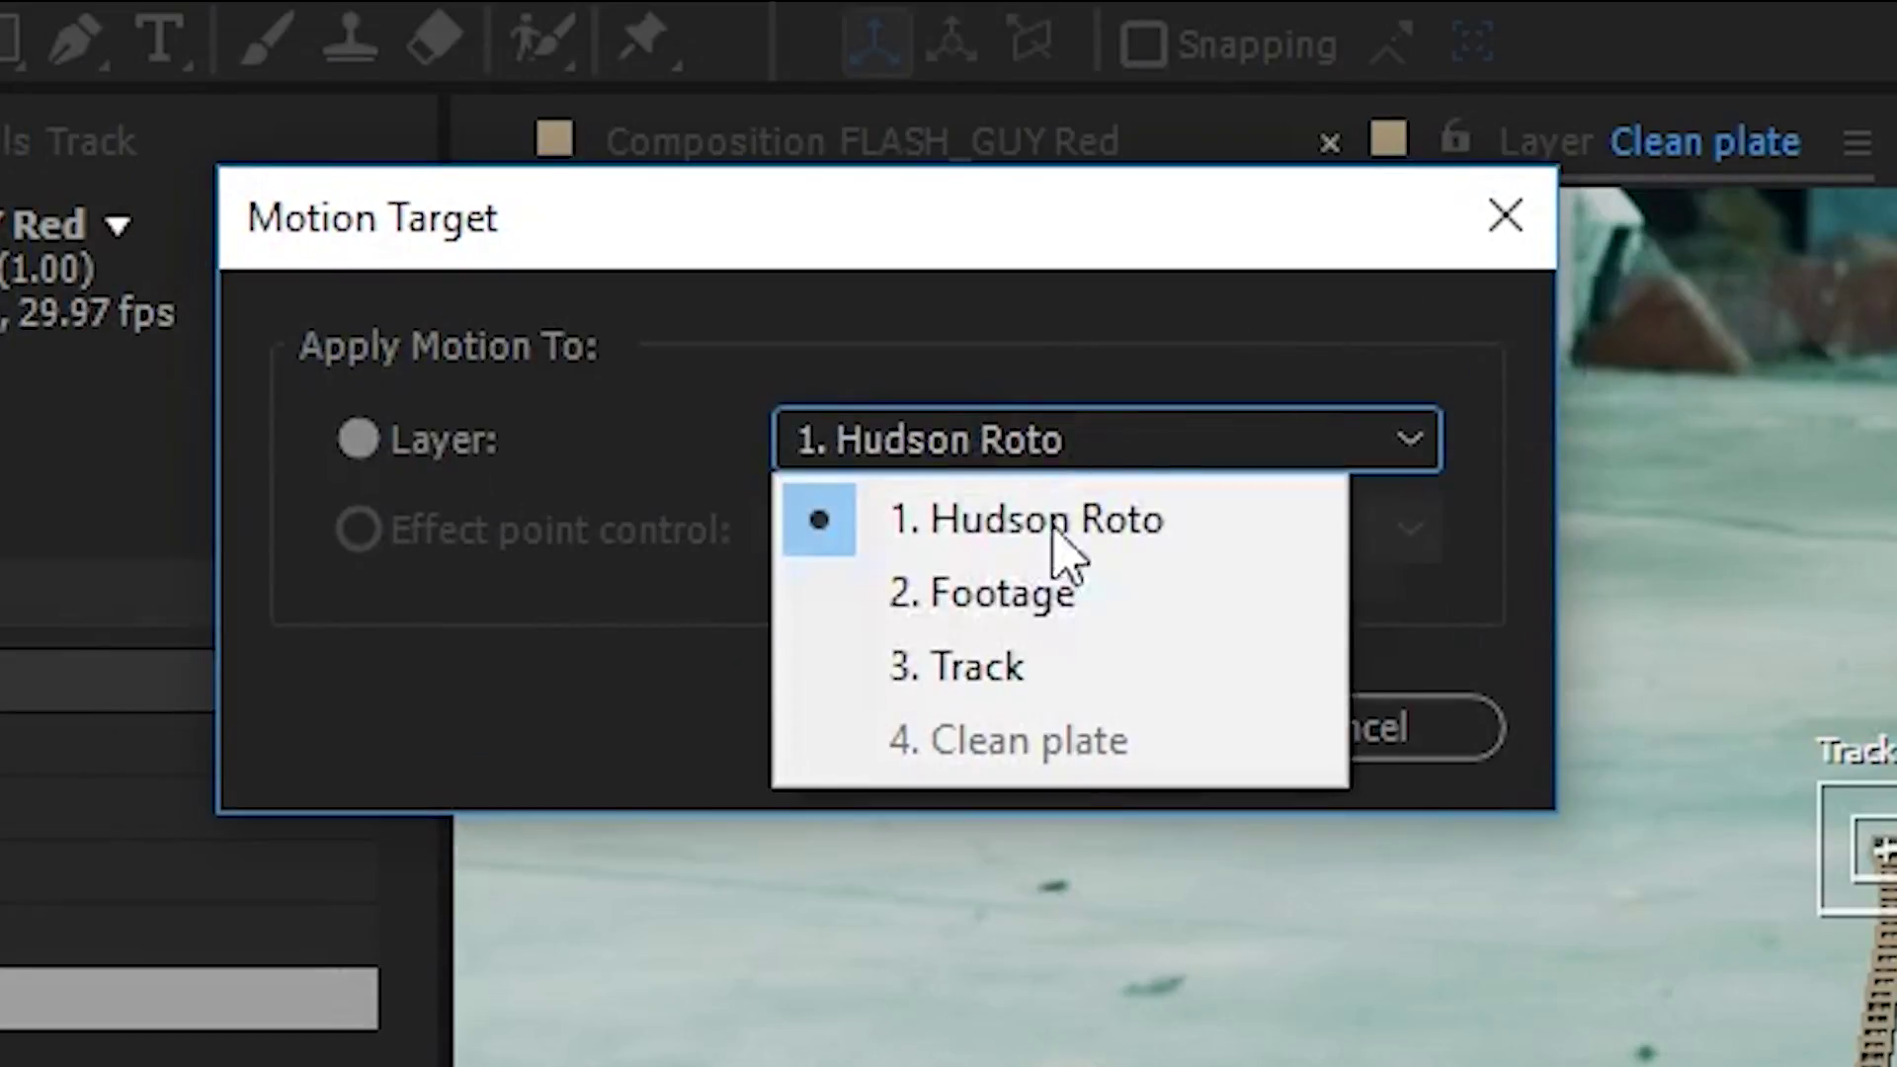
pyautogui.click(1040, 681)
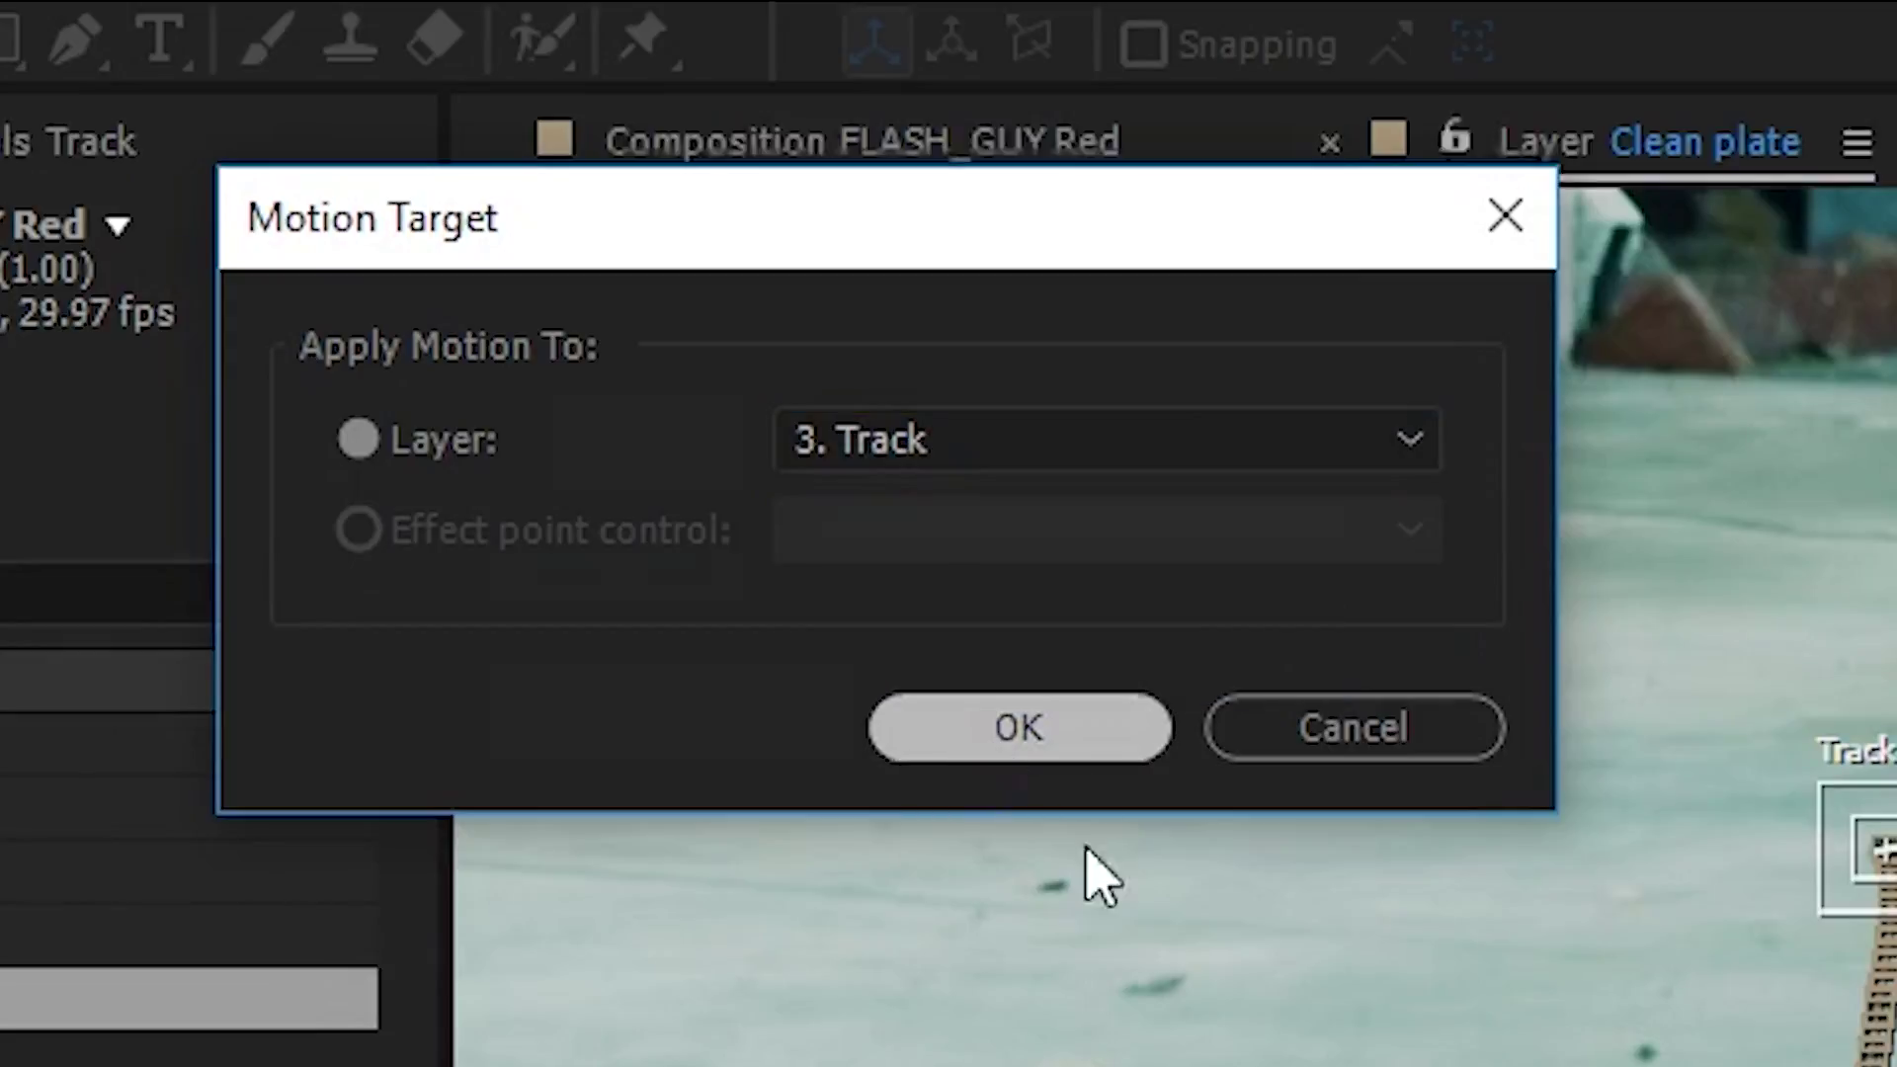
pyautogui.click(997, 743)
pyautogui.moveTo(1388, 751); pyautogui.dragTo(1383, 751)
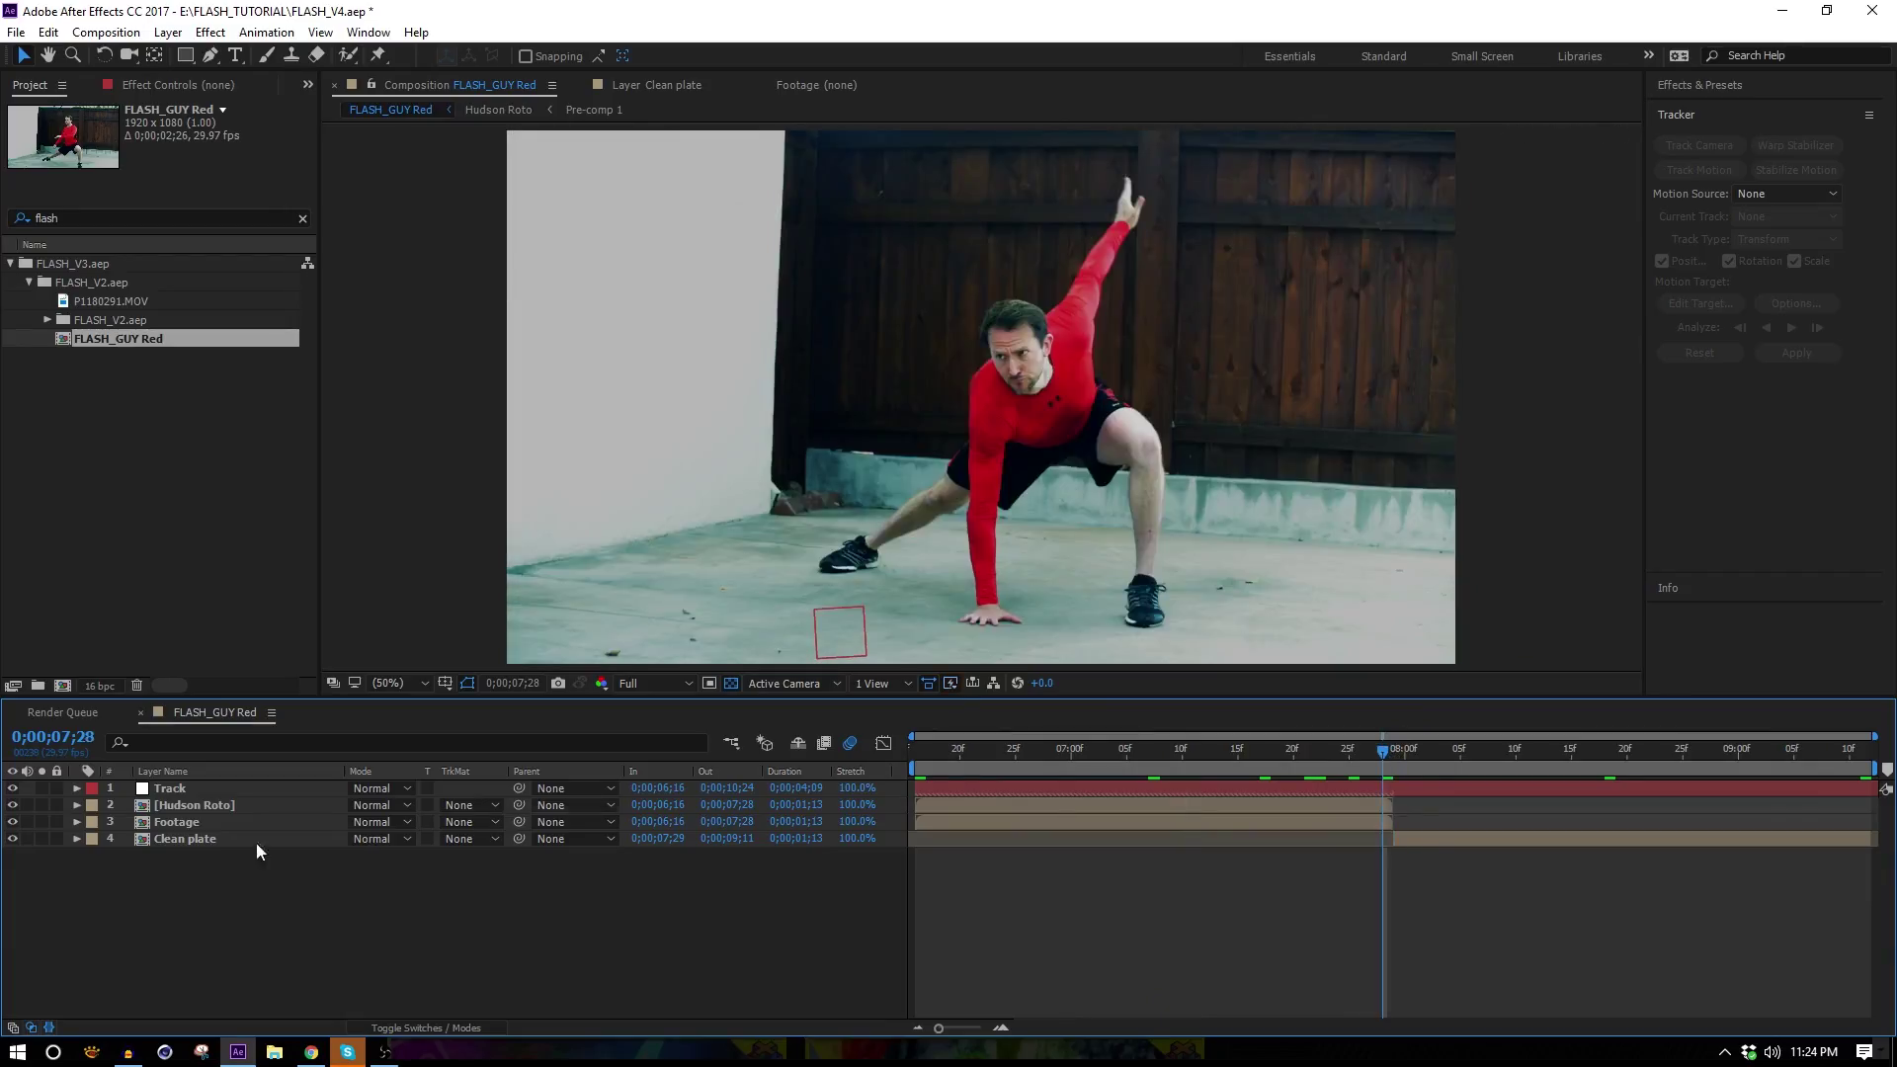
# Duplicate the roto cutout layer and freeze the copy's frame at 0;00;07;28.
pyautogui.click(183, 806)
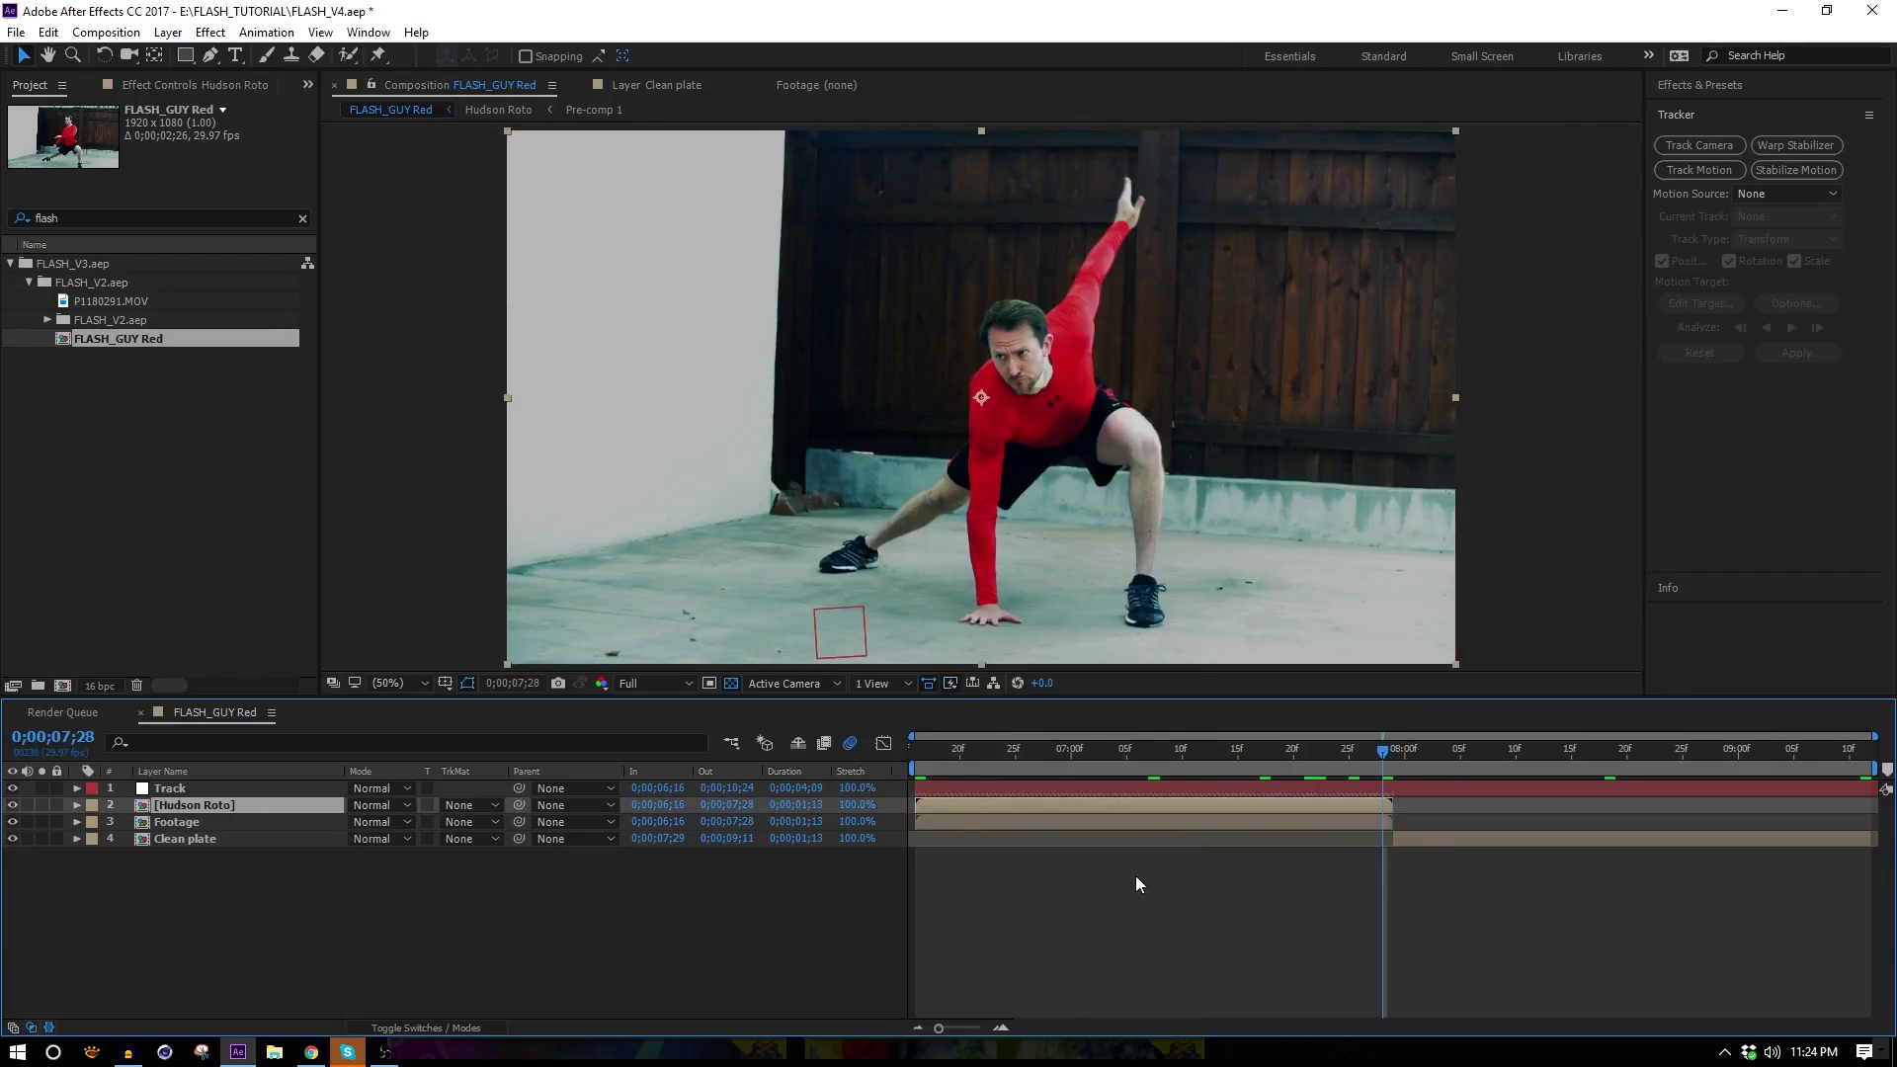
pyautogui.hotkey('ctrl', 'shift', 'd')
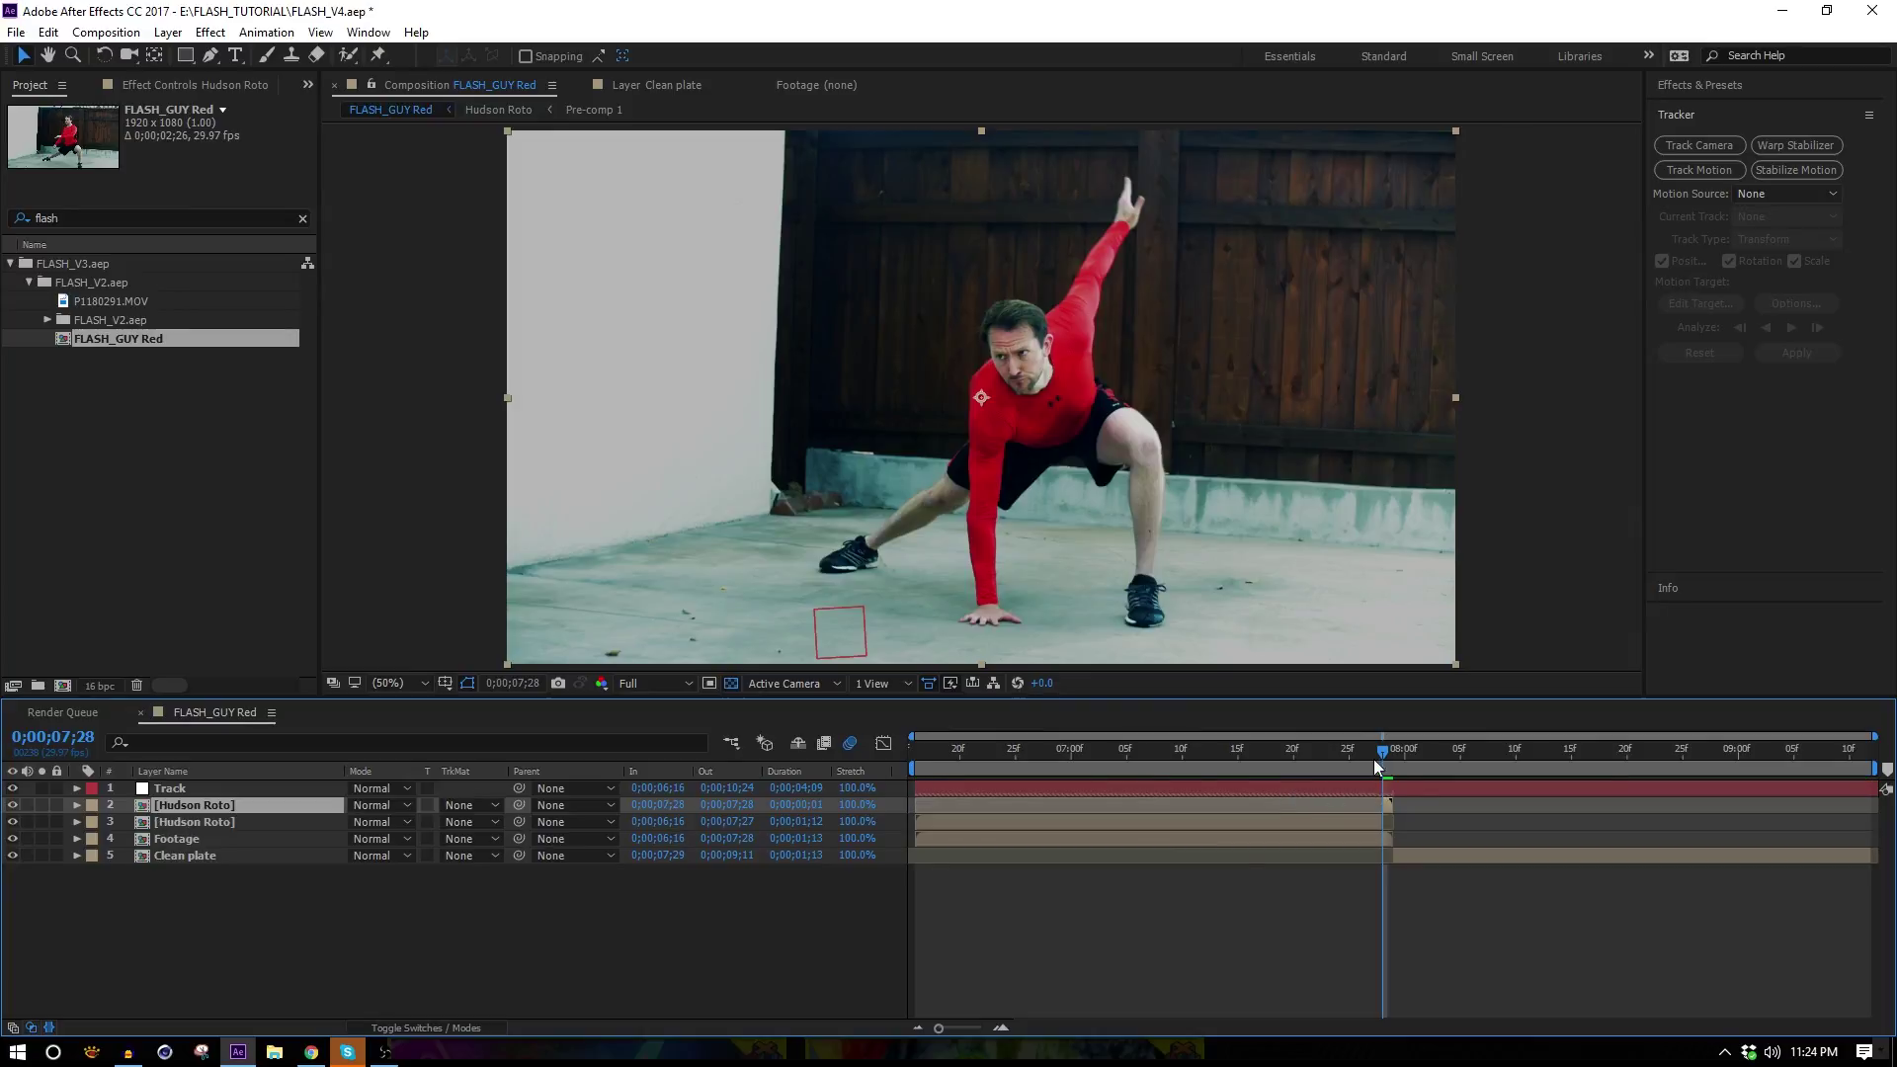
pyautogui.hotkey('ctrl', 'z')
pyautogui.hotkey('ctrl', 'd')
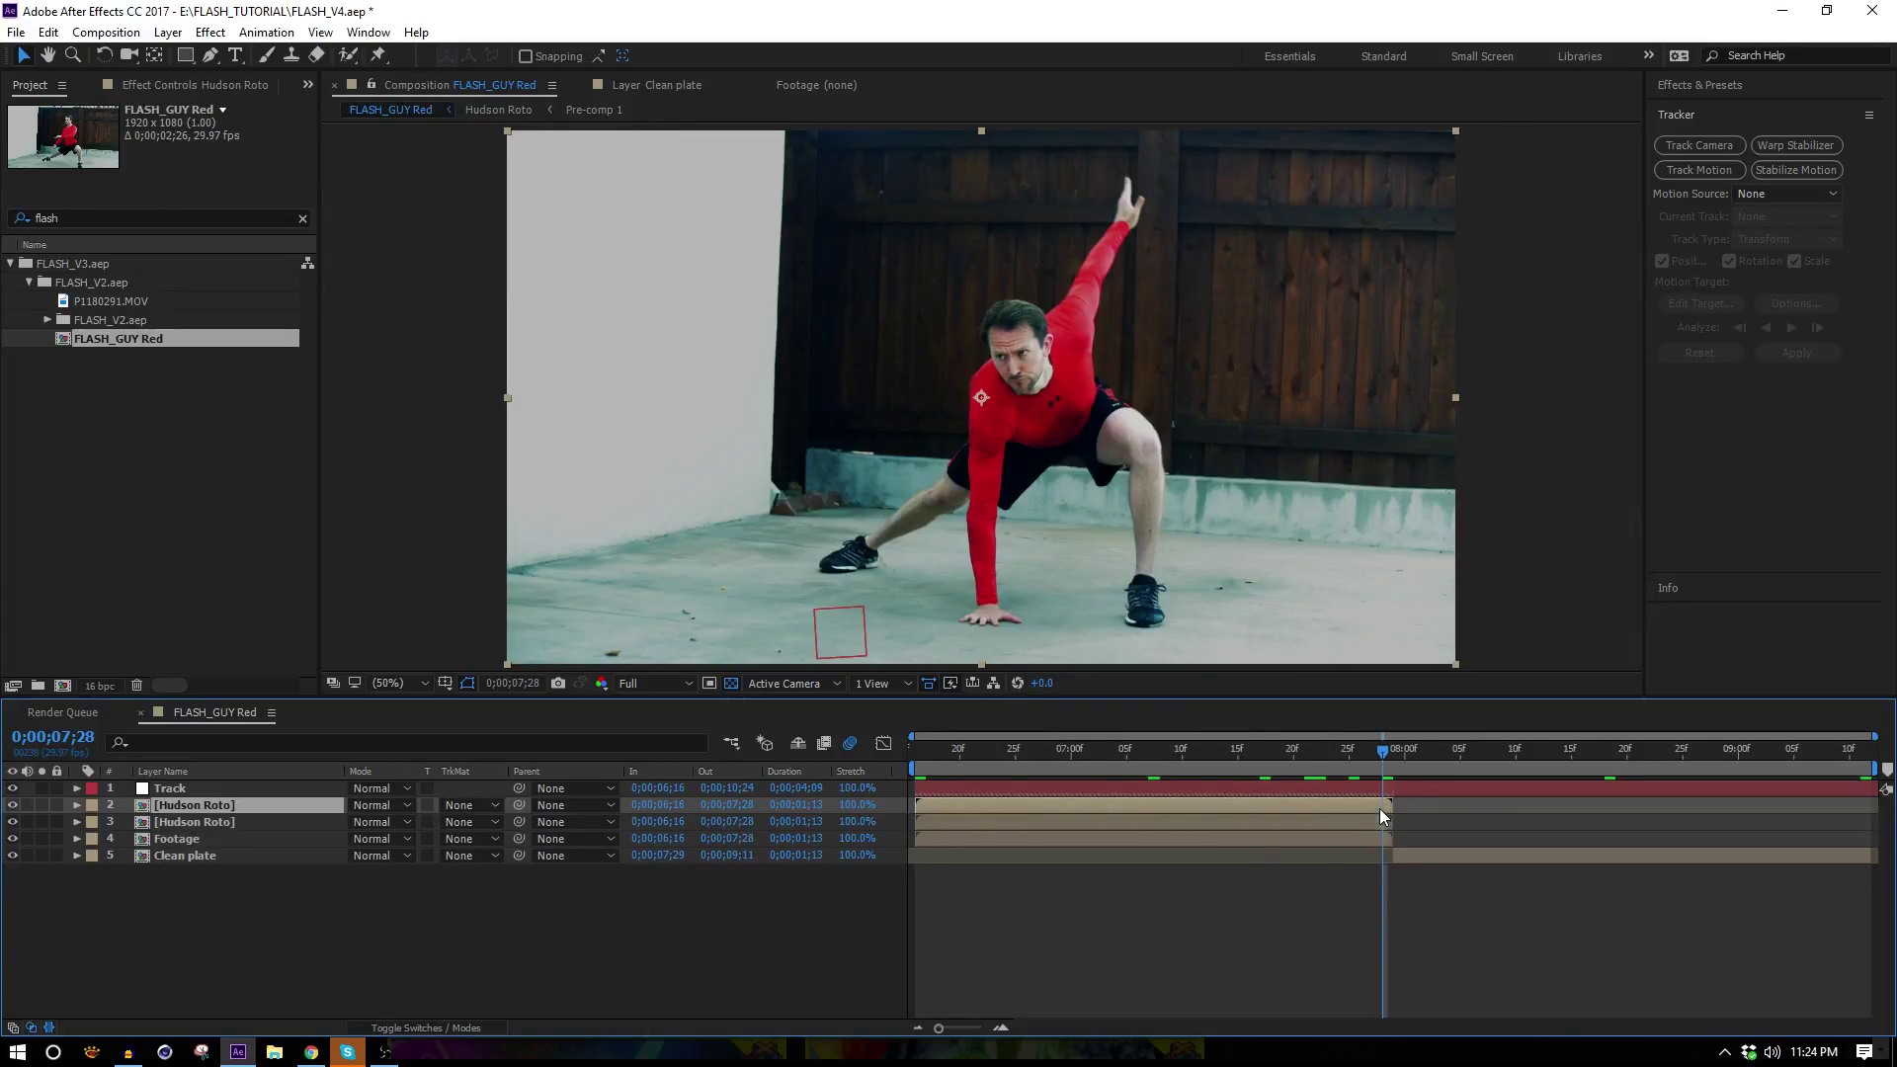
pyautogui.rightClick(1333, 804)
pyautogui.moveTo(1403, 122)
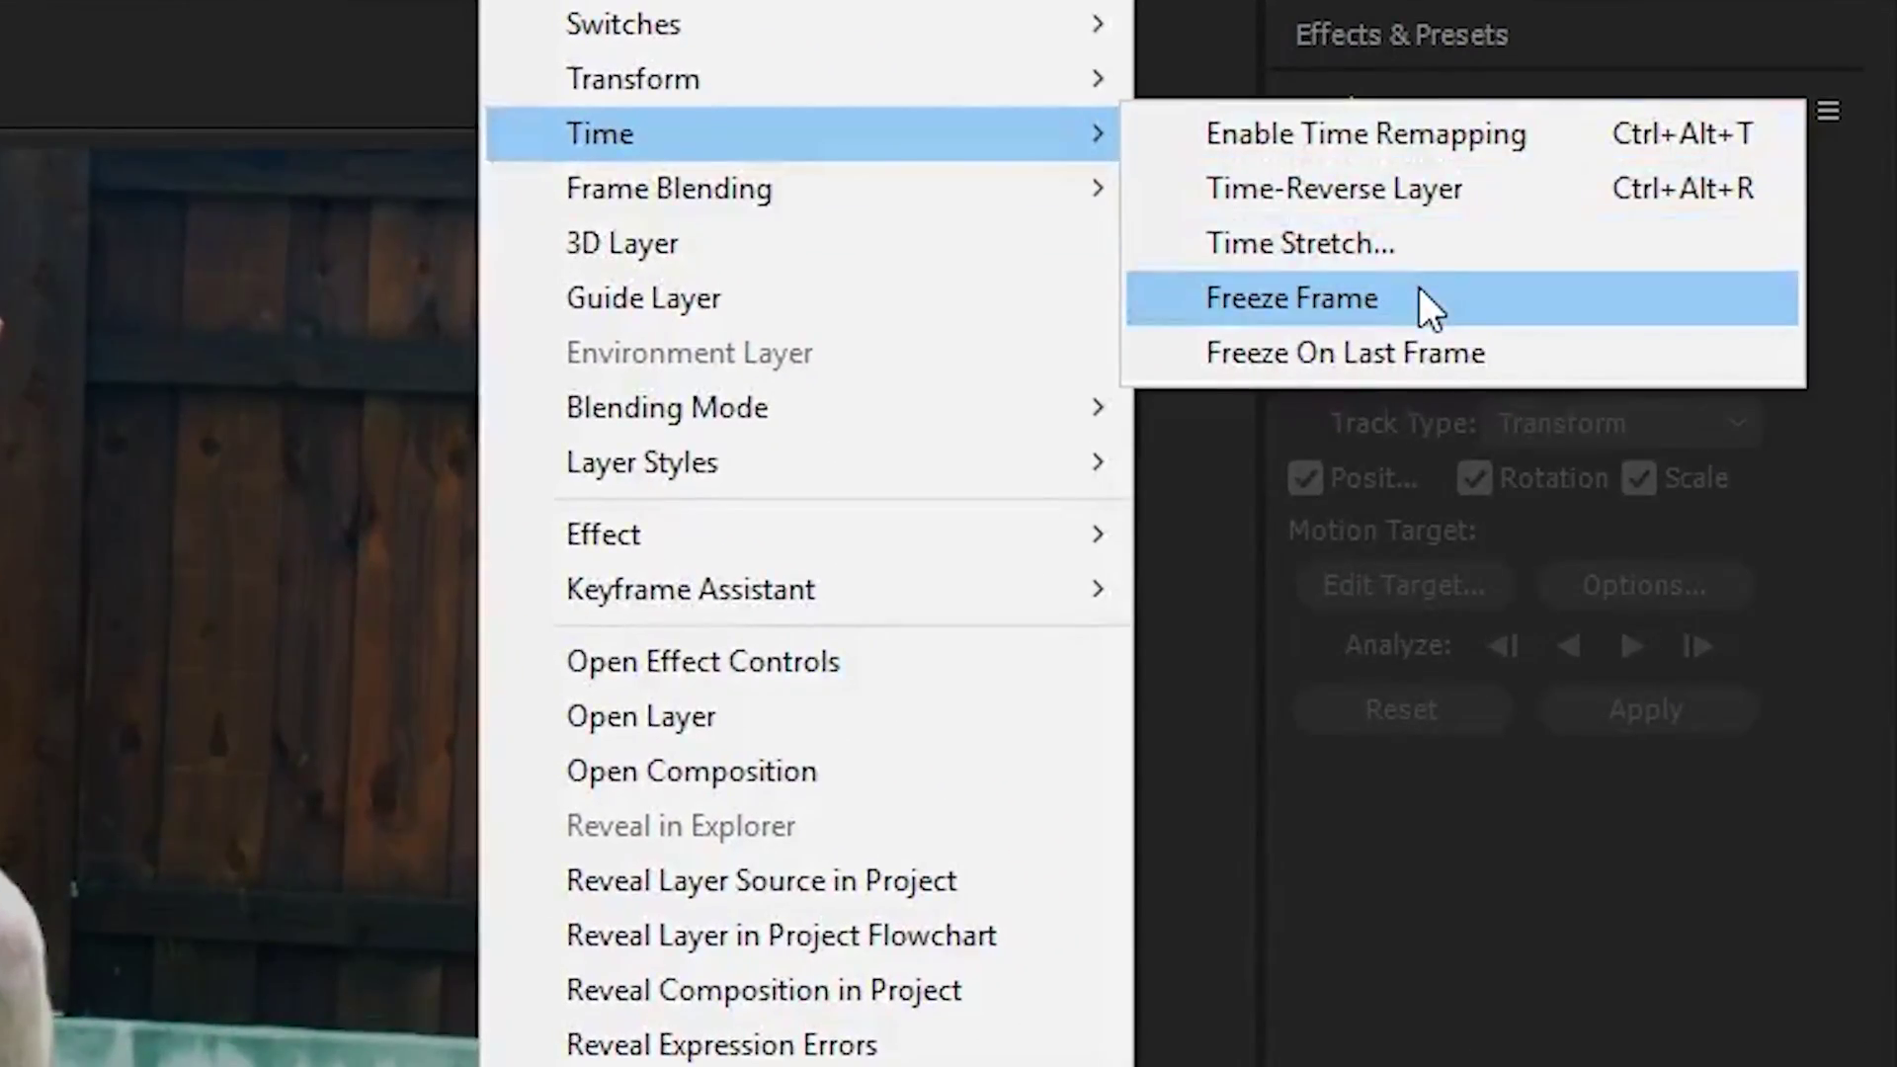
pyautogui.click(1418, 288)
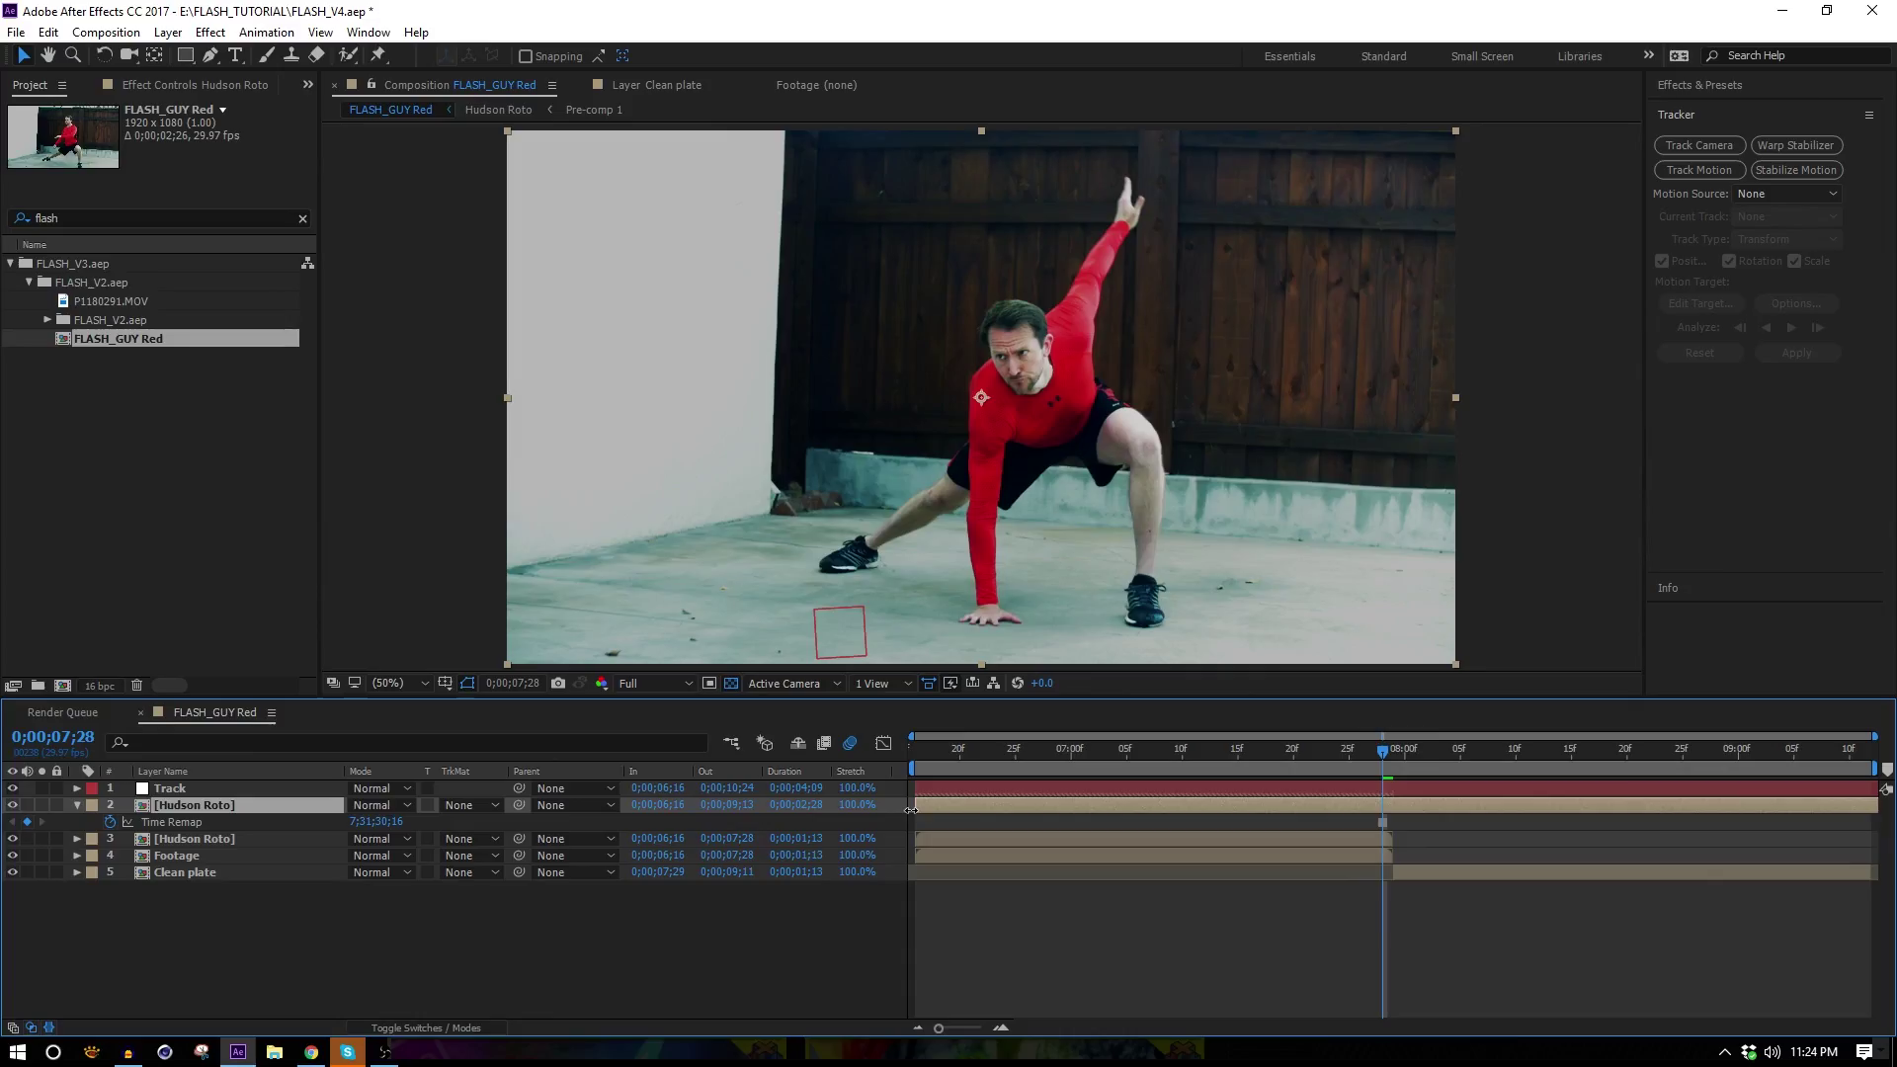
# Trim the frozen roto layer to start at 0;00;07;28 and make it a 3D layer.
pyautogui.moveTo(910, 810); pyautogui.dragTo(1249, 805)
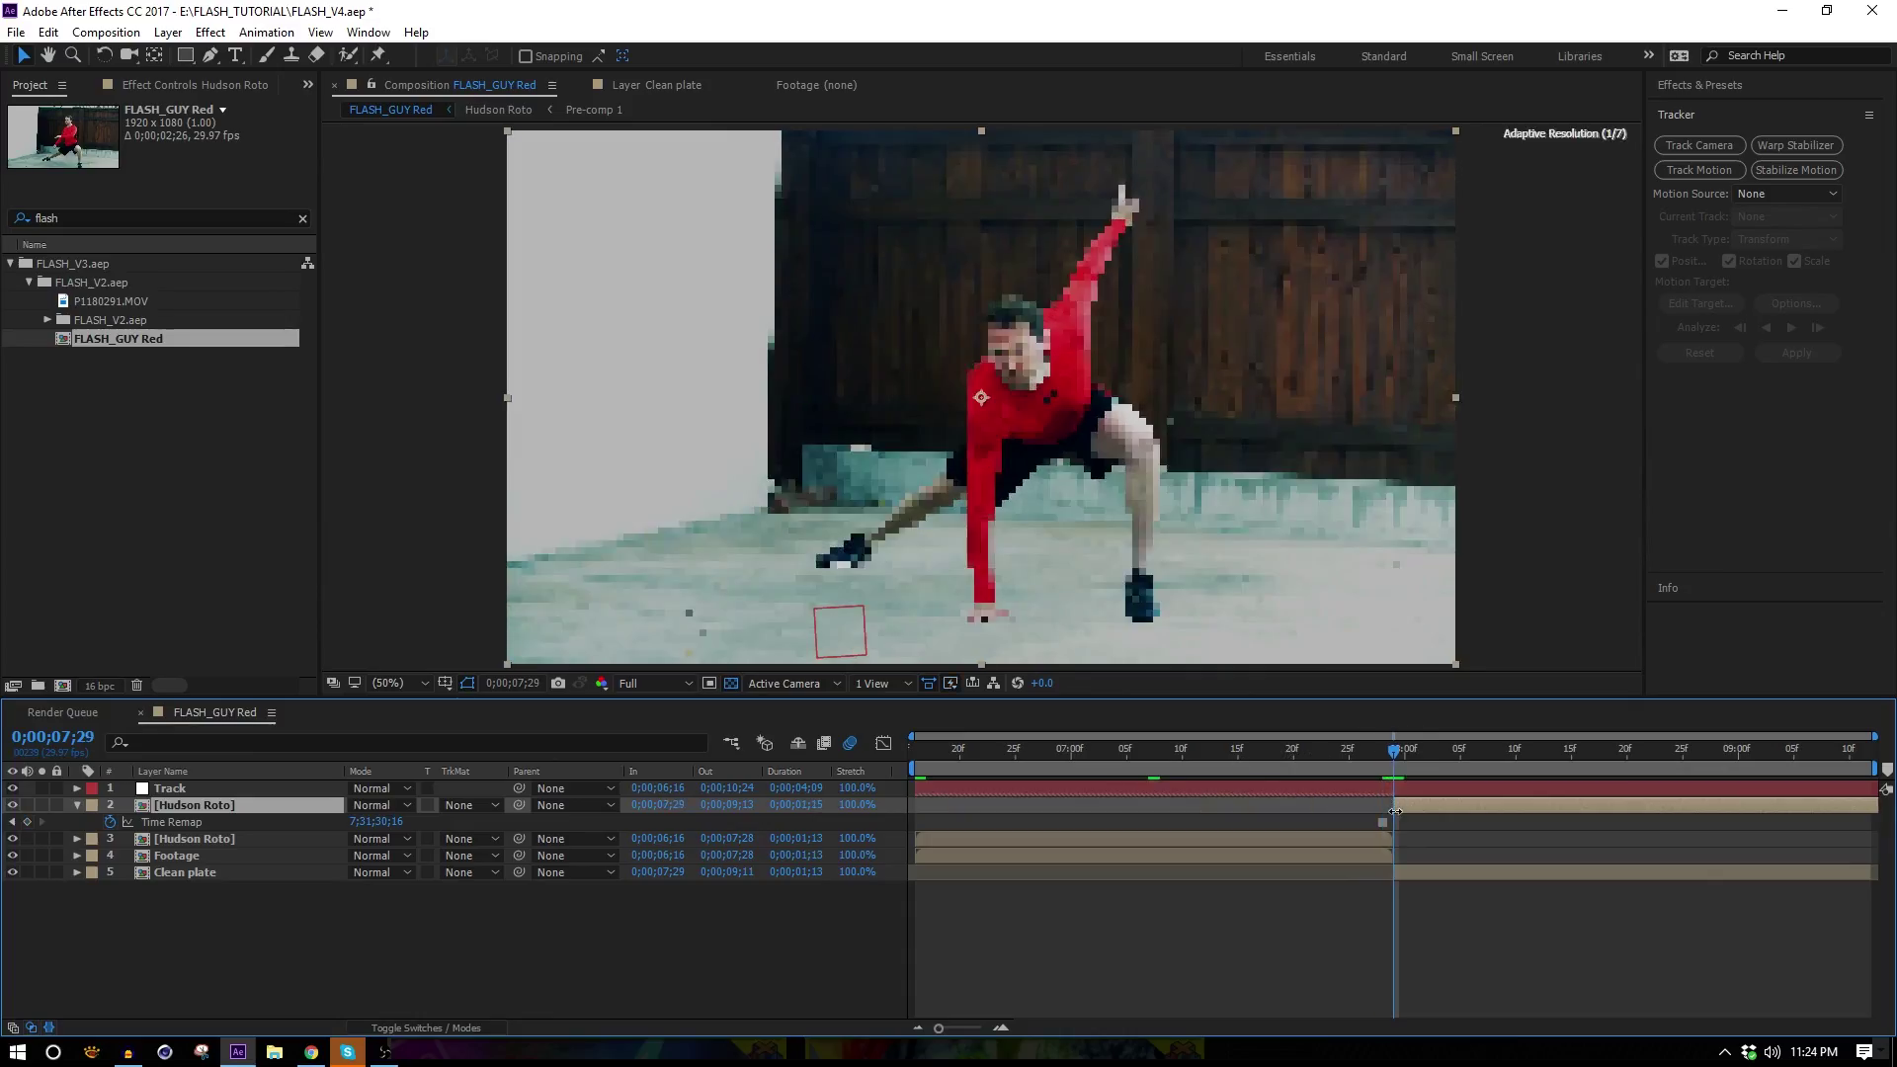
pyautogui.press('/')
pyautogui.moveTo(1389, 756); pyautogui.dragTo(1382, 756)
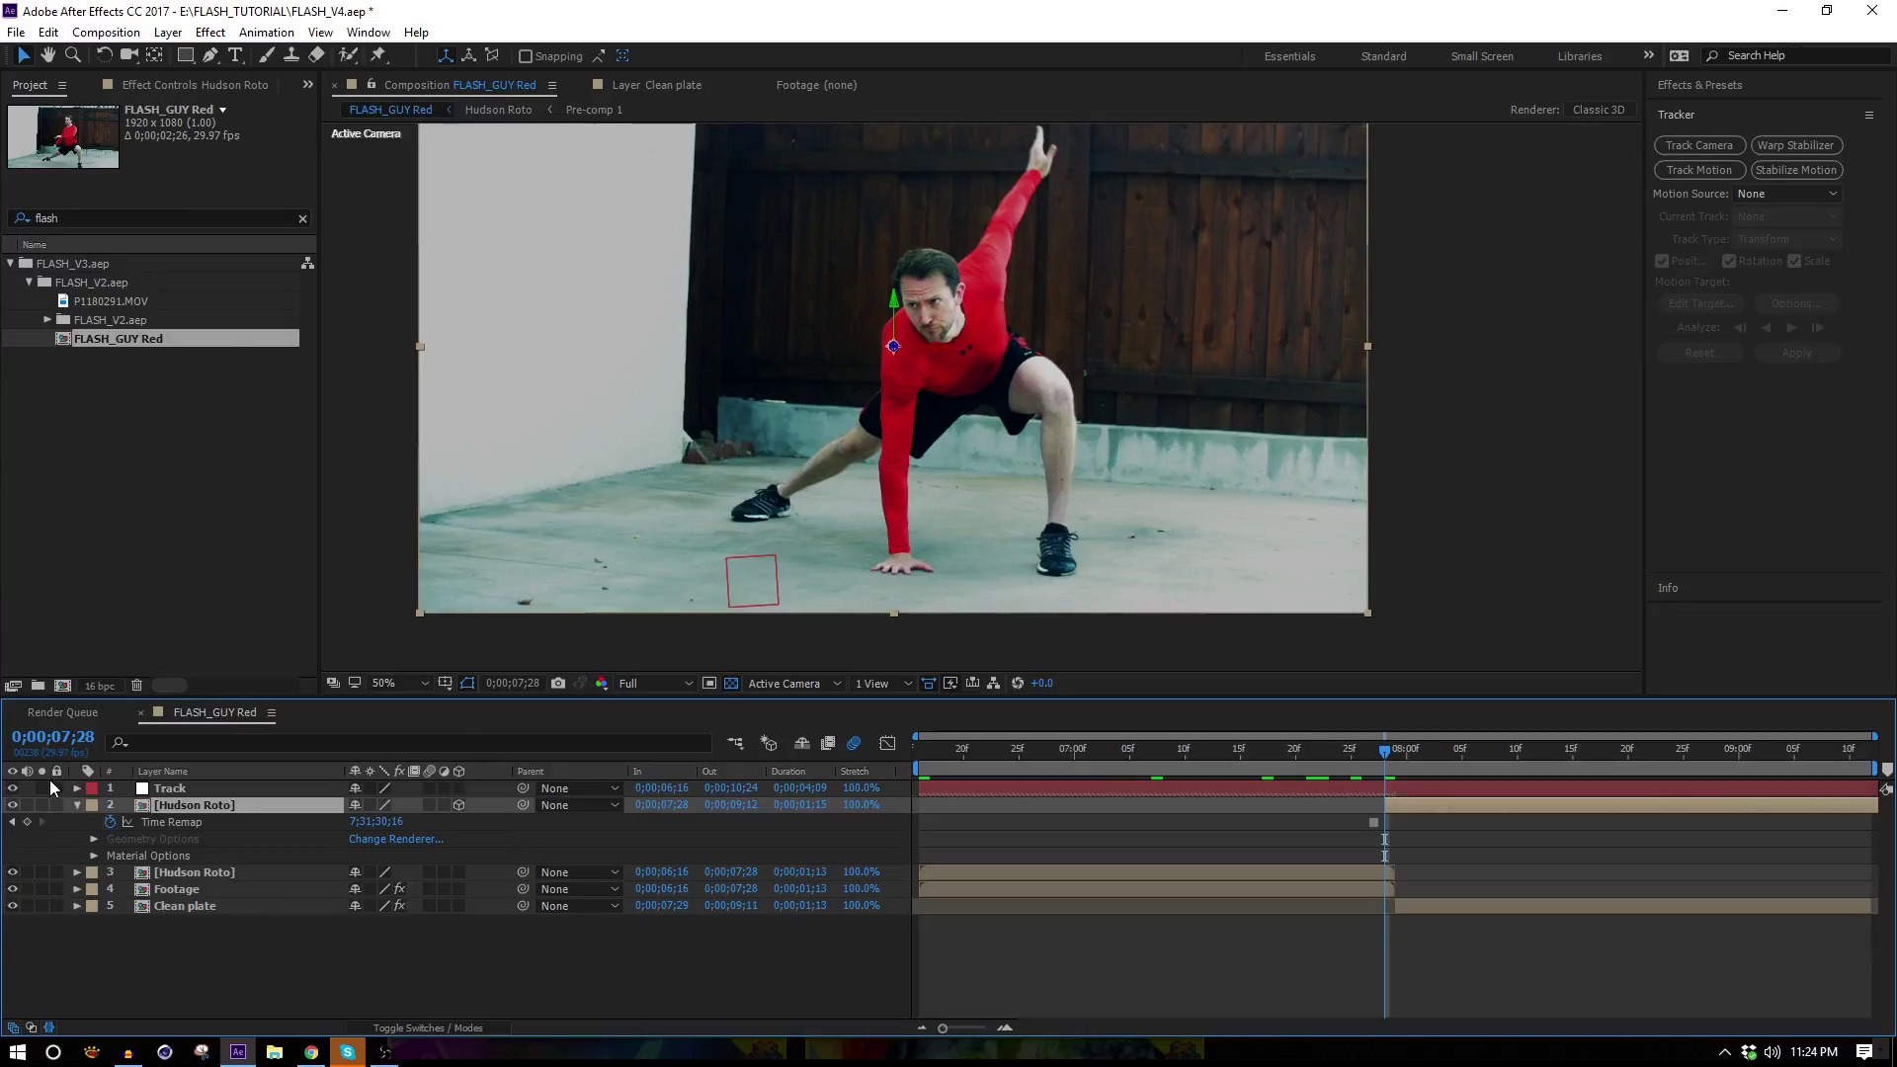
# Keyframe the frozen roto layer's Position at 0;00;07;28, and set it to 531.0, 540.0, -2537.0 at 0;00;08;00.
pyautogui.press('p')
pyautogui.click(124, 822)
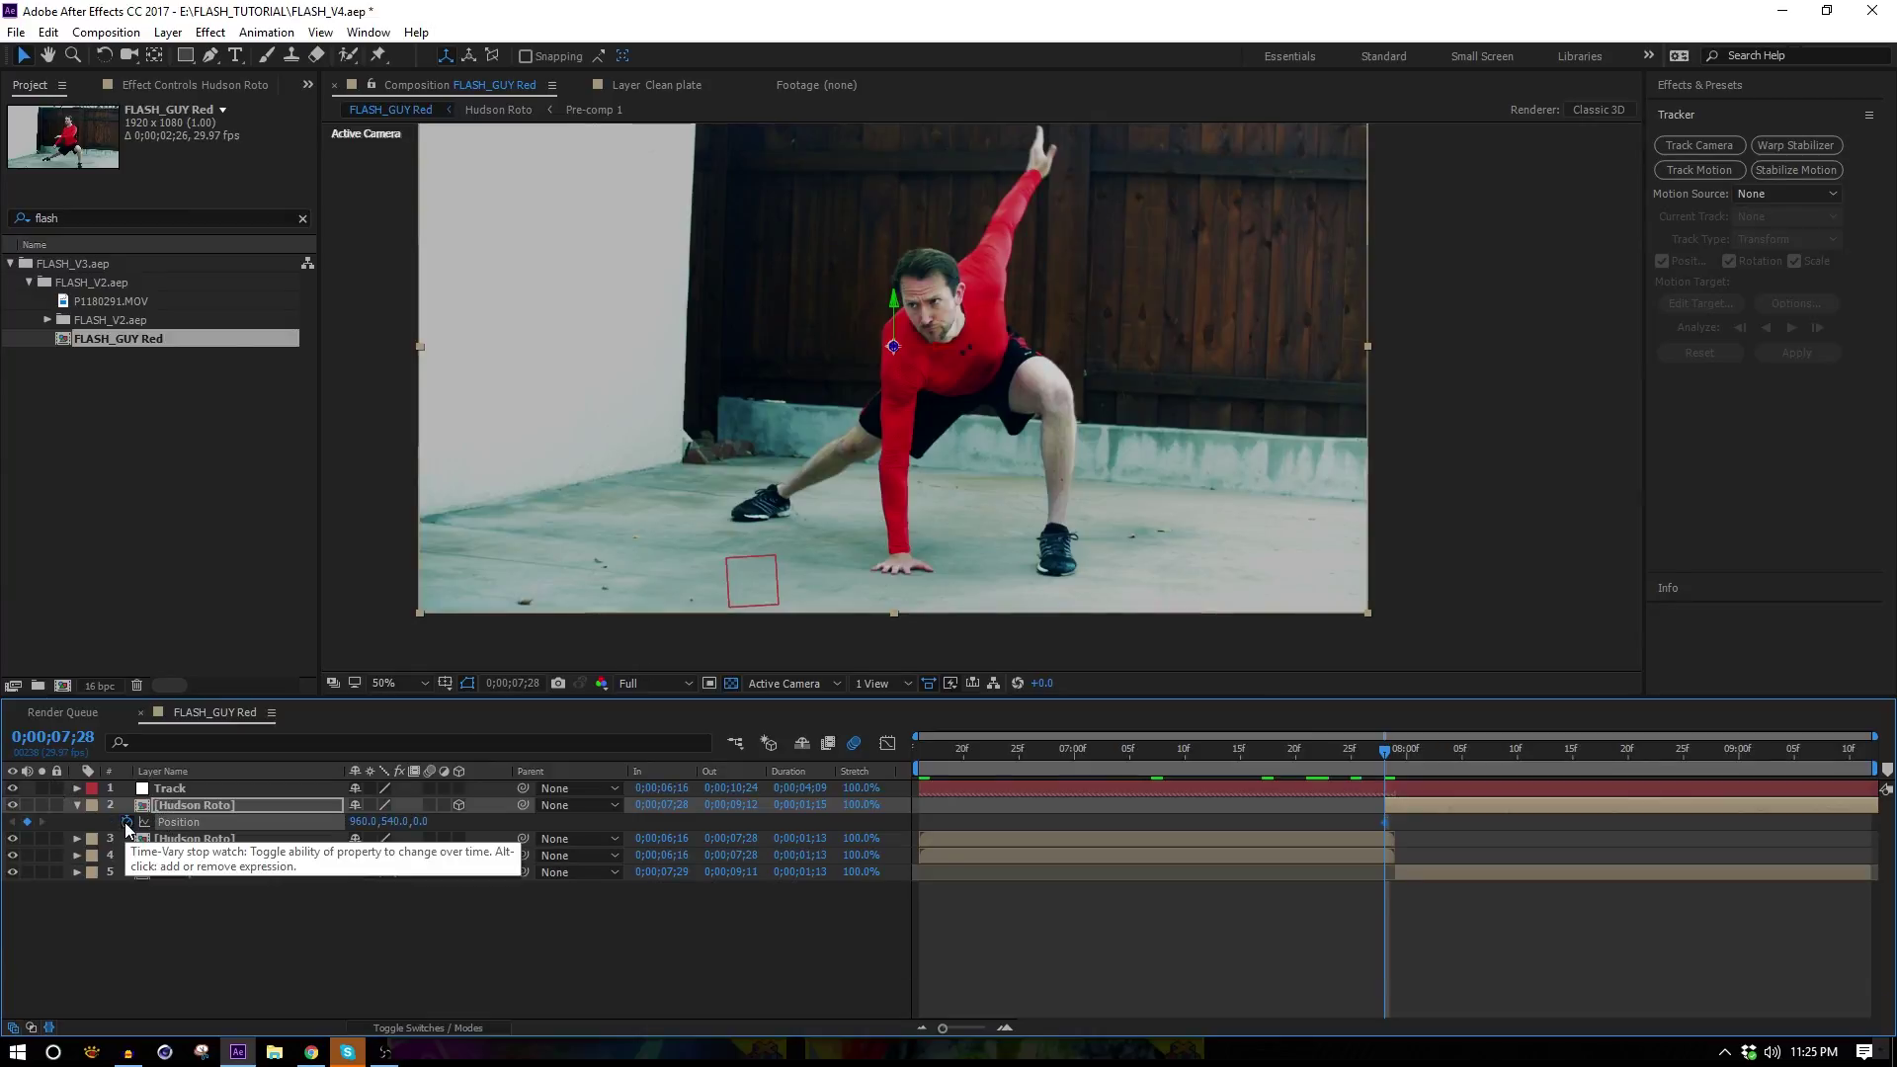
pyautogui.press('pagedown')
pyautogui.press('pagedown')
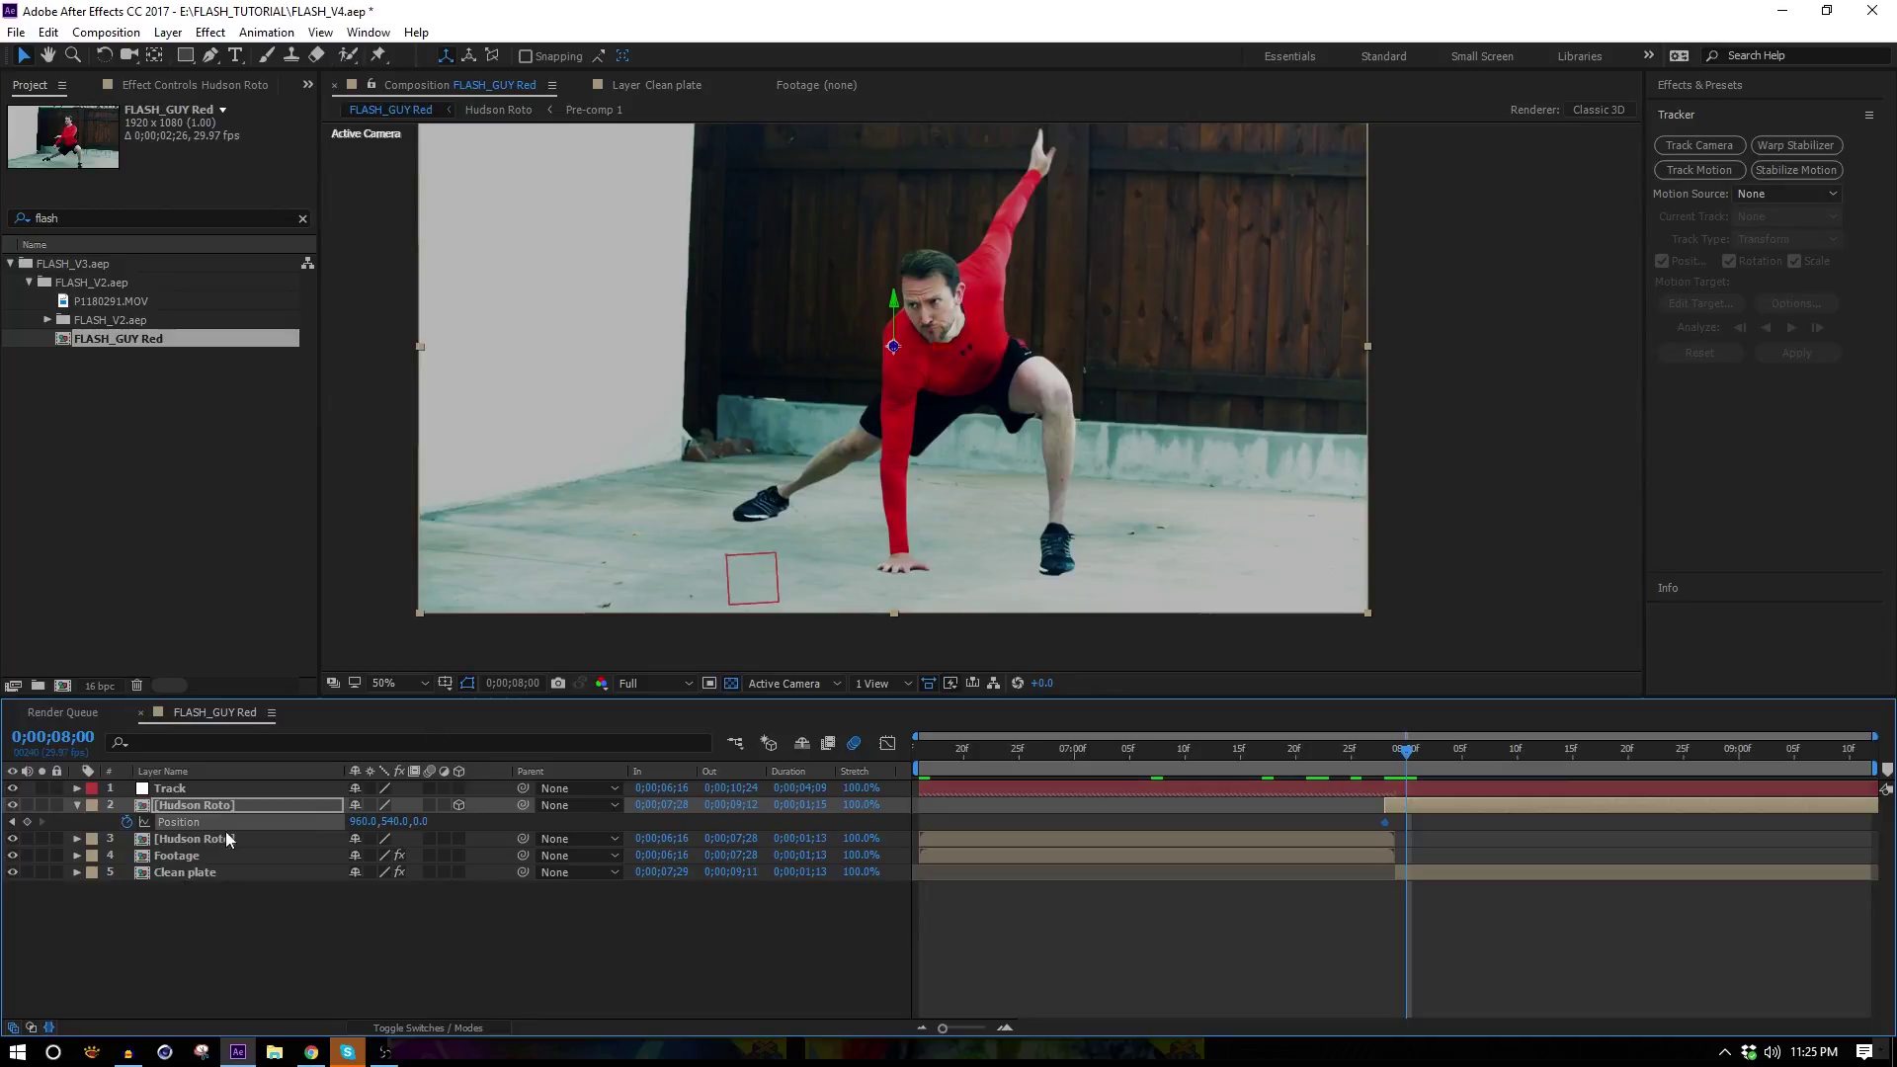
pyautogui.moveTo(420, 822); pyautogui.dragTo(198, 859)
pyautogui.moveTo(441, 821); pyautogui.dragTo(4, 870)
# Enable motion blur on the animated frozen roto layer and preview the man's dash out of frame.
pyautogui.scroll(-2, 759, 348)
pyautogui.click(1392, 763)
pyautogui.press('.')
pyautogui.click(428, 806)
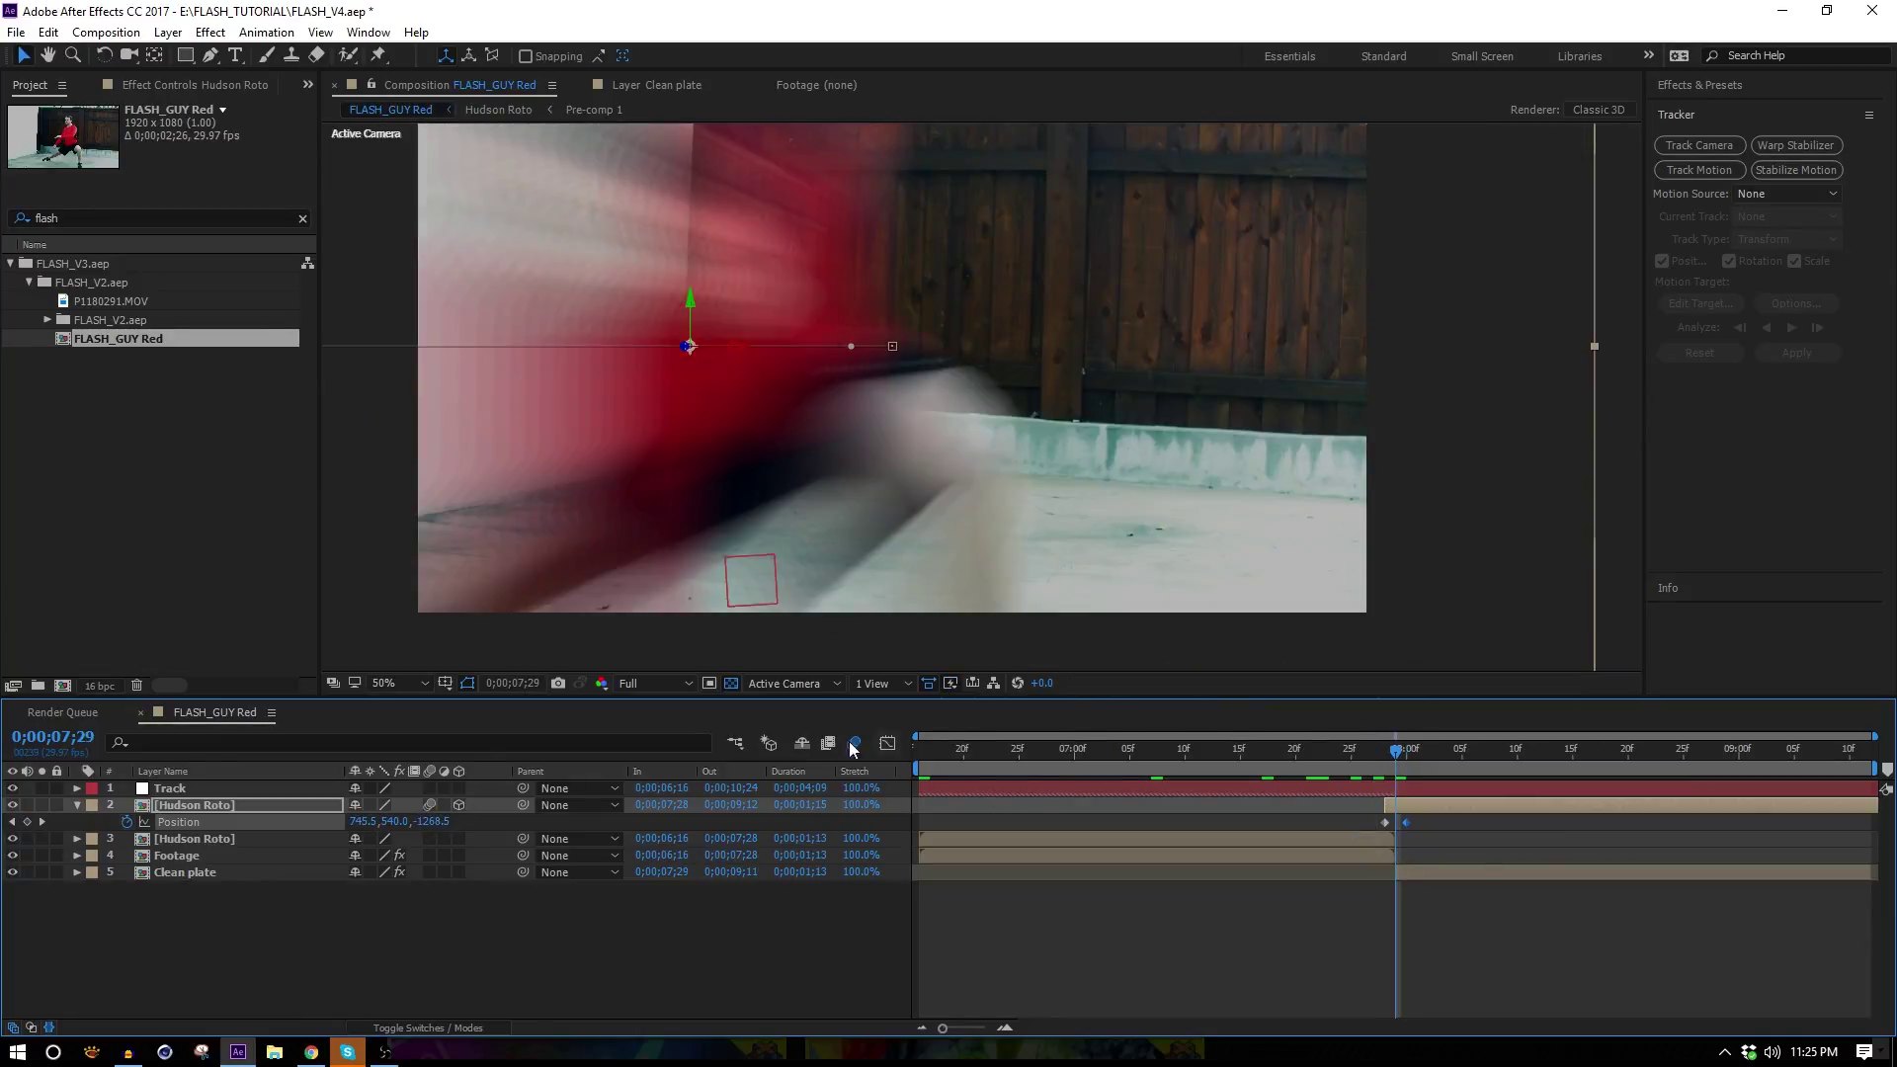
pyautogui.moveTo(1371, 767)
pyautogui.mouseDown()
pyautogui.moveTo(1377, 784)
pyautogui.moveTo(1385, 768)
pyautogui.mouseUp()
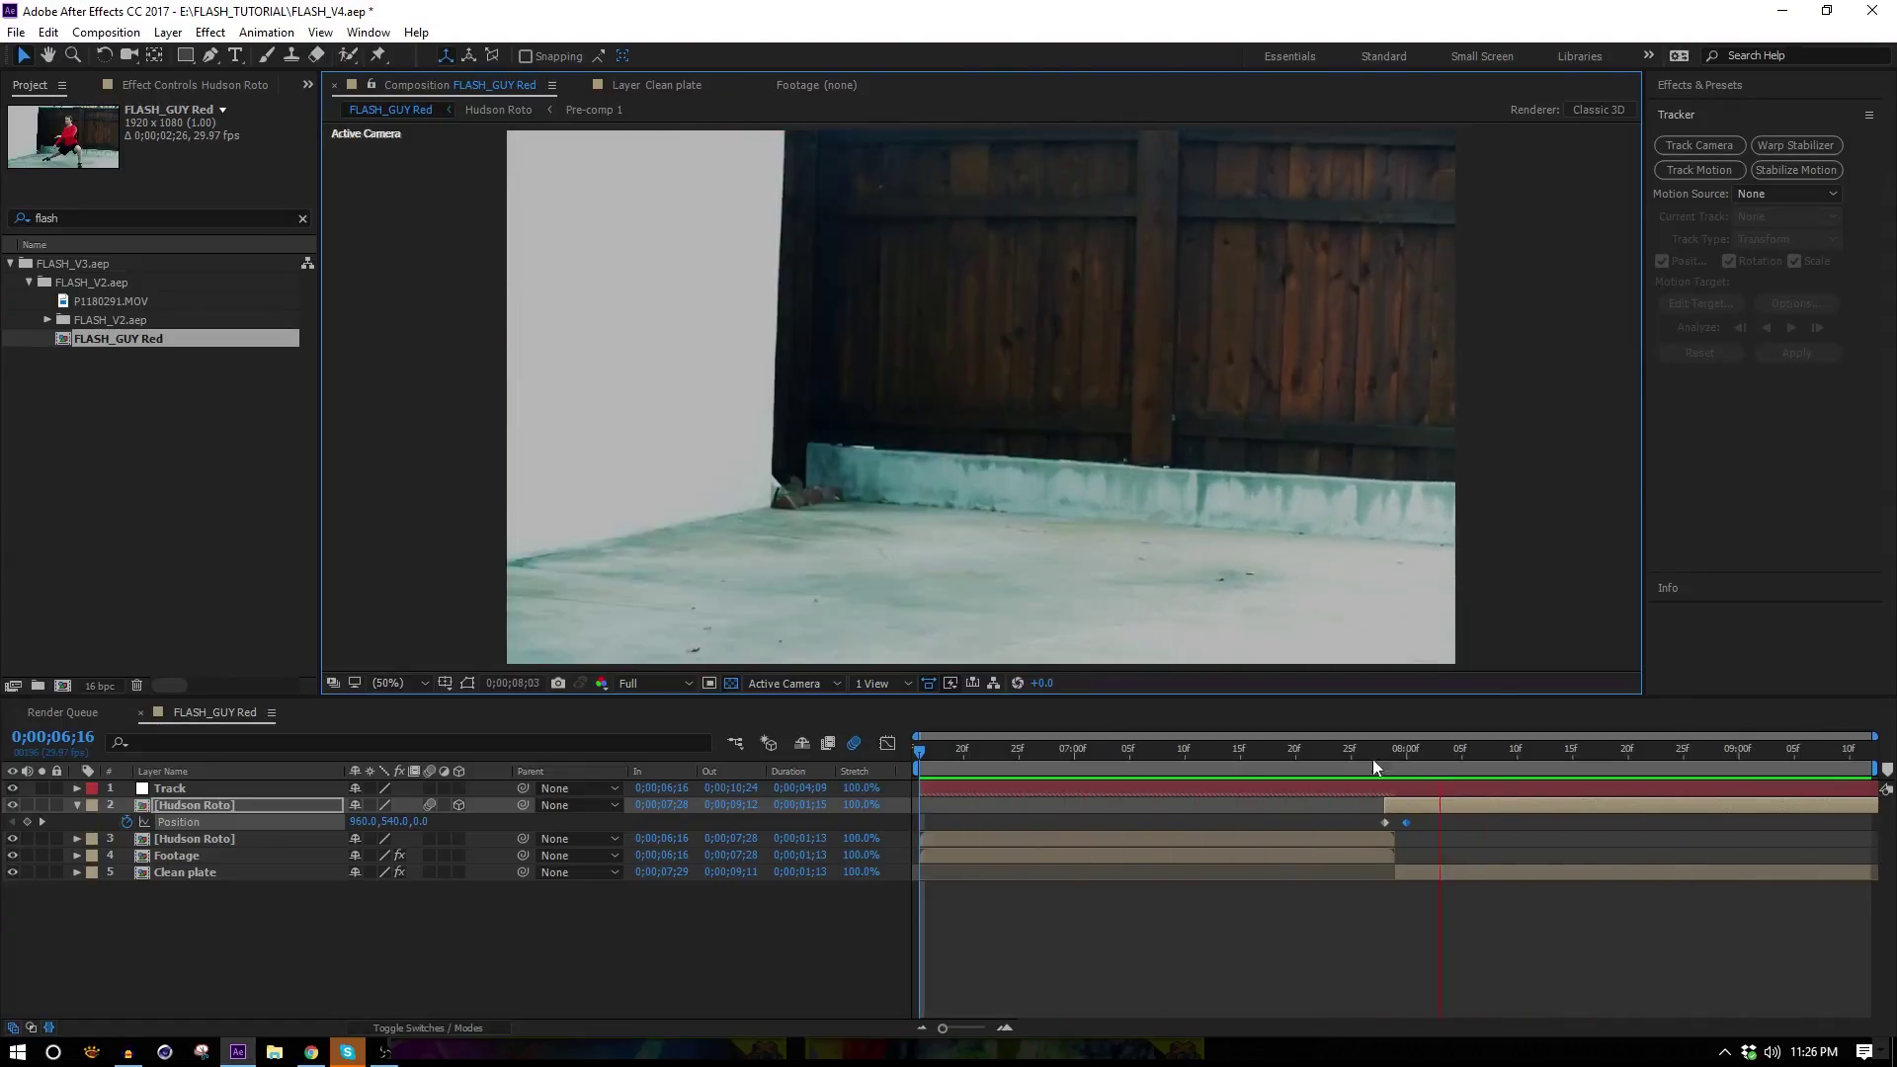
pyautogui.click(1377, 768)
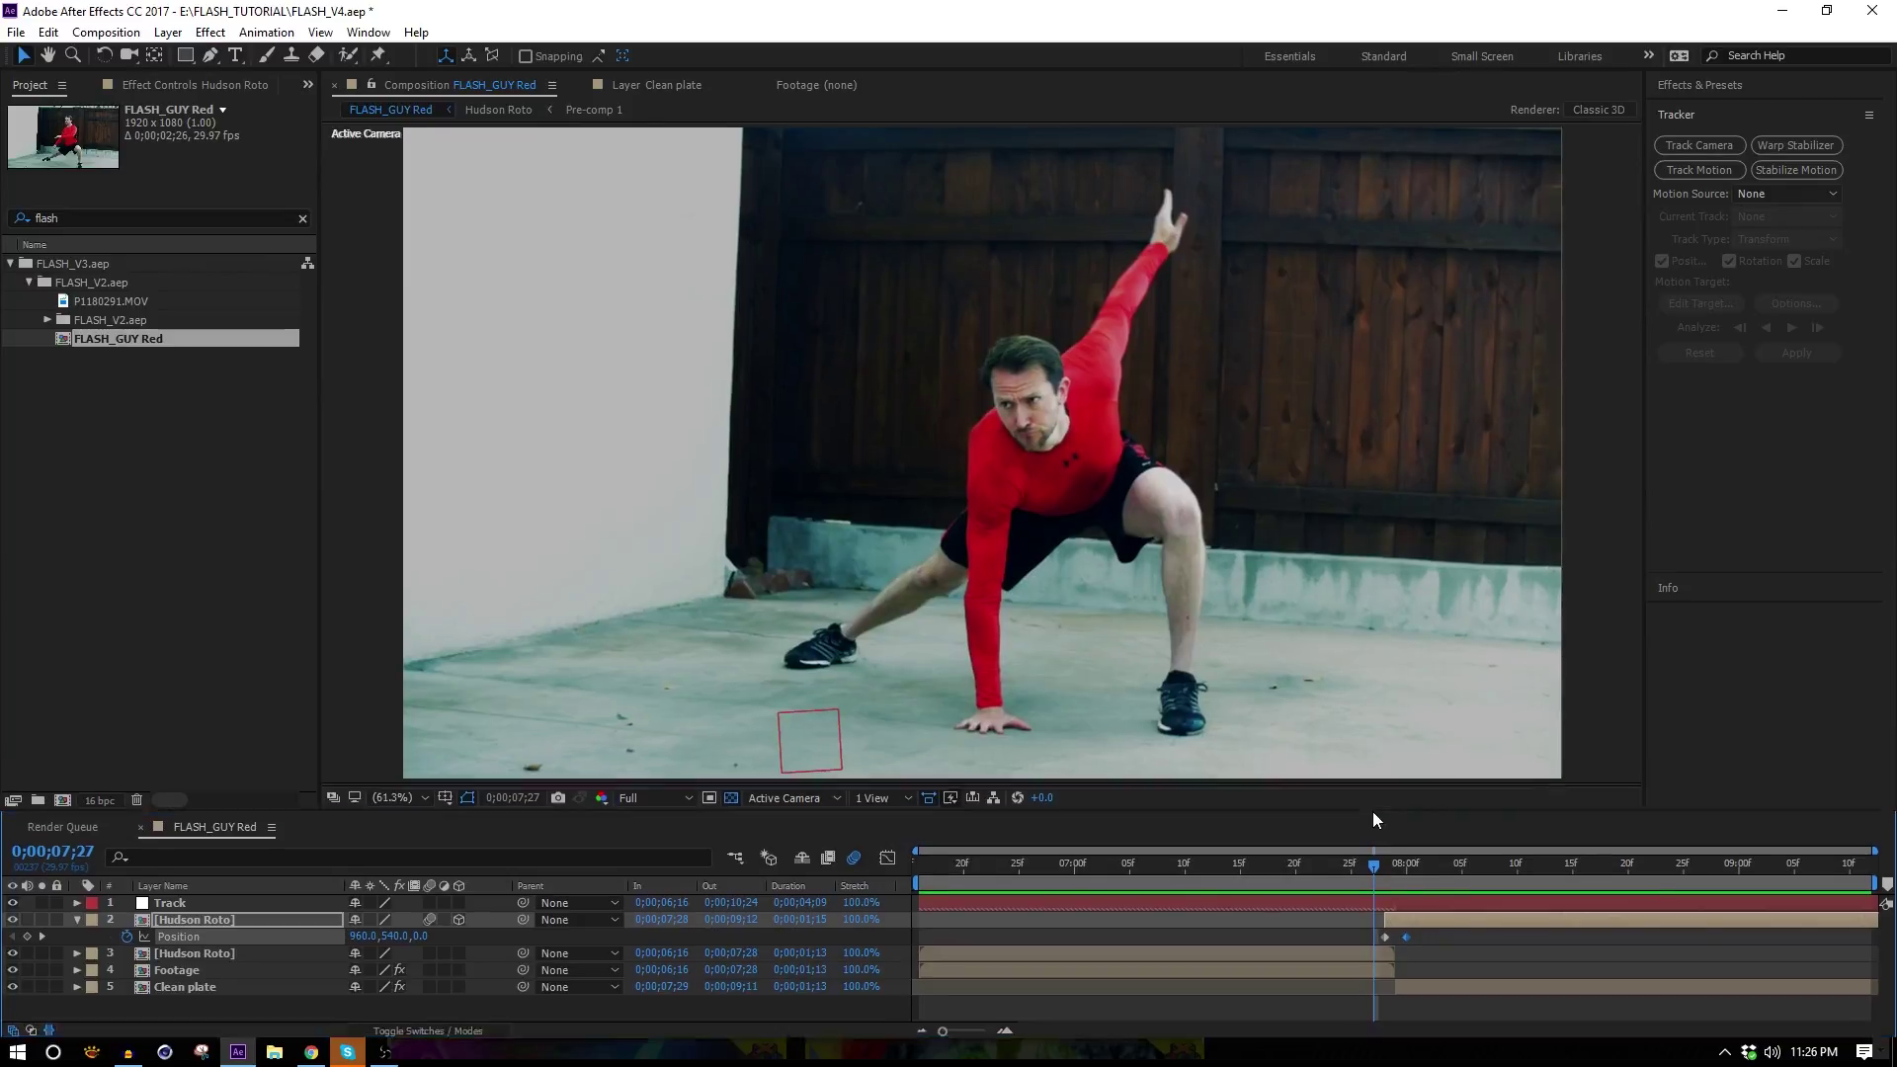
# Enlarge the composition view and go to 0;00;07;28.
pyautogui.moveTo(1648, 414); pyautogui.dragTo(1679, 416)
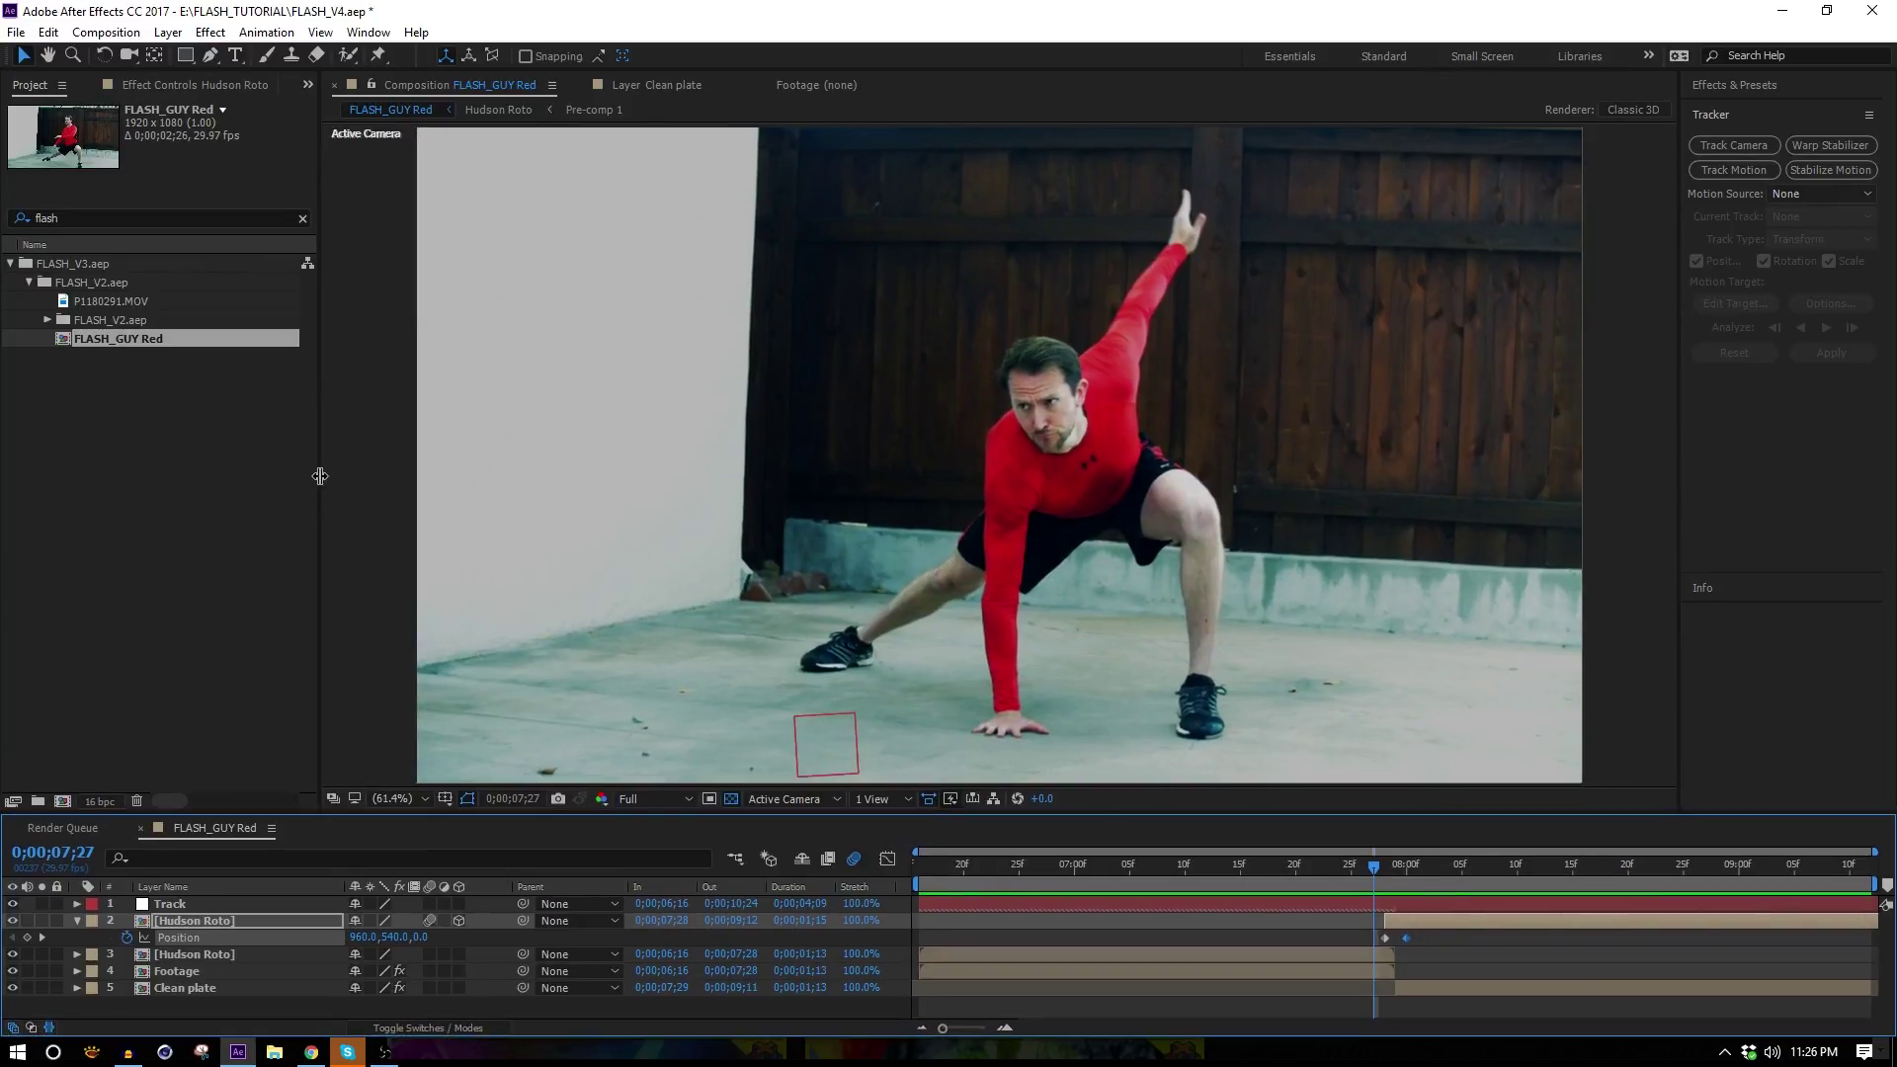
pyautogui.moveTo(319, 475); pyautogui.dragTo(265, 476)
pyautogui.moveTo(1385, 861)
pyautogui.mouseDown()
pyautogui.moveTo(1421, 863)
pyautogui.moveTo(1332, 856)
pyautogui.moveTo(1407, 863)
pyautogui.moveTo(1384, 876)
pyautogui.mouseUp()
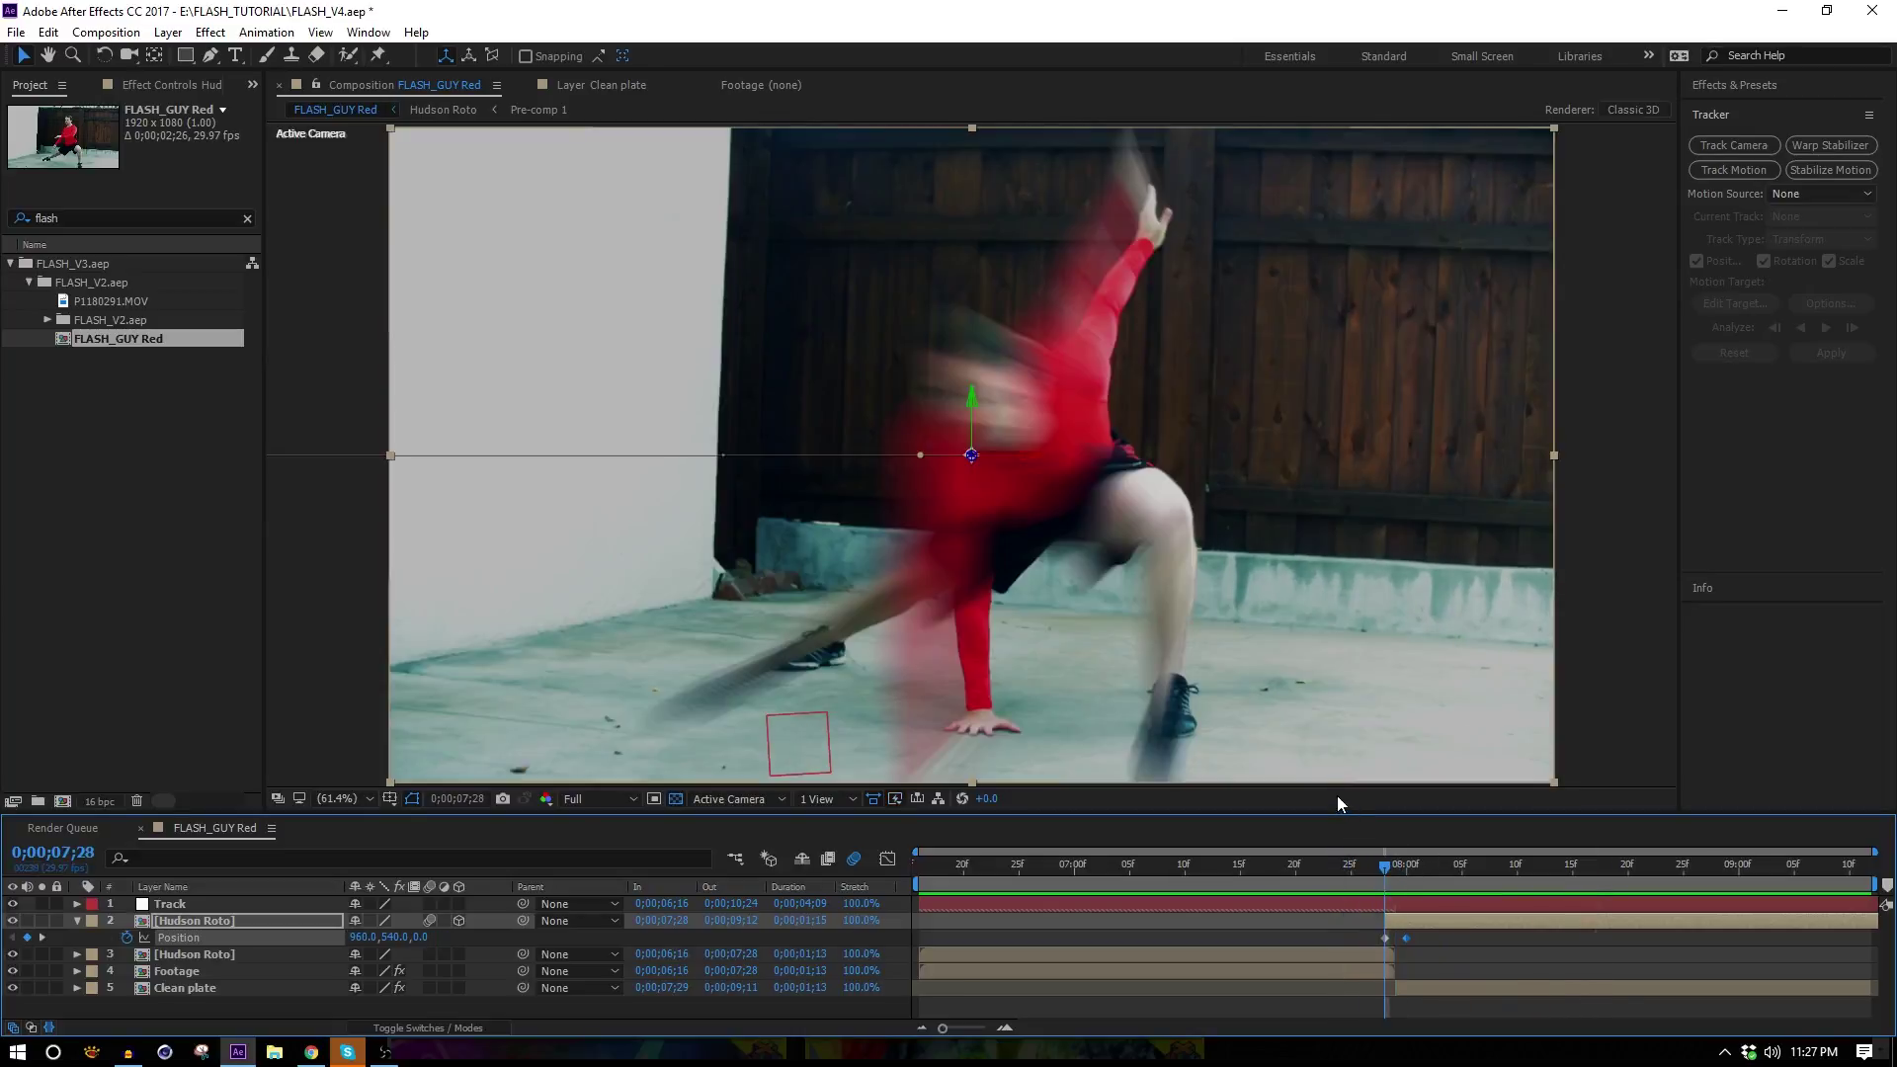
pyautogui.moveTo(1345, 812); pyautogui.dragTo(1348, 782)
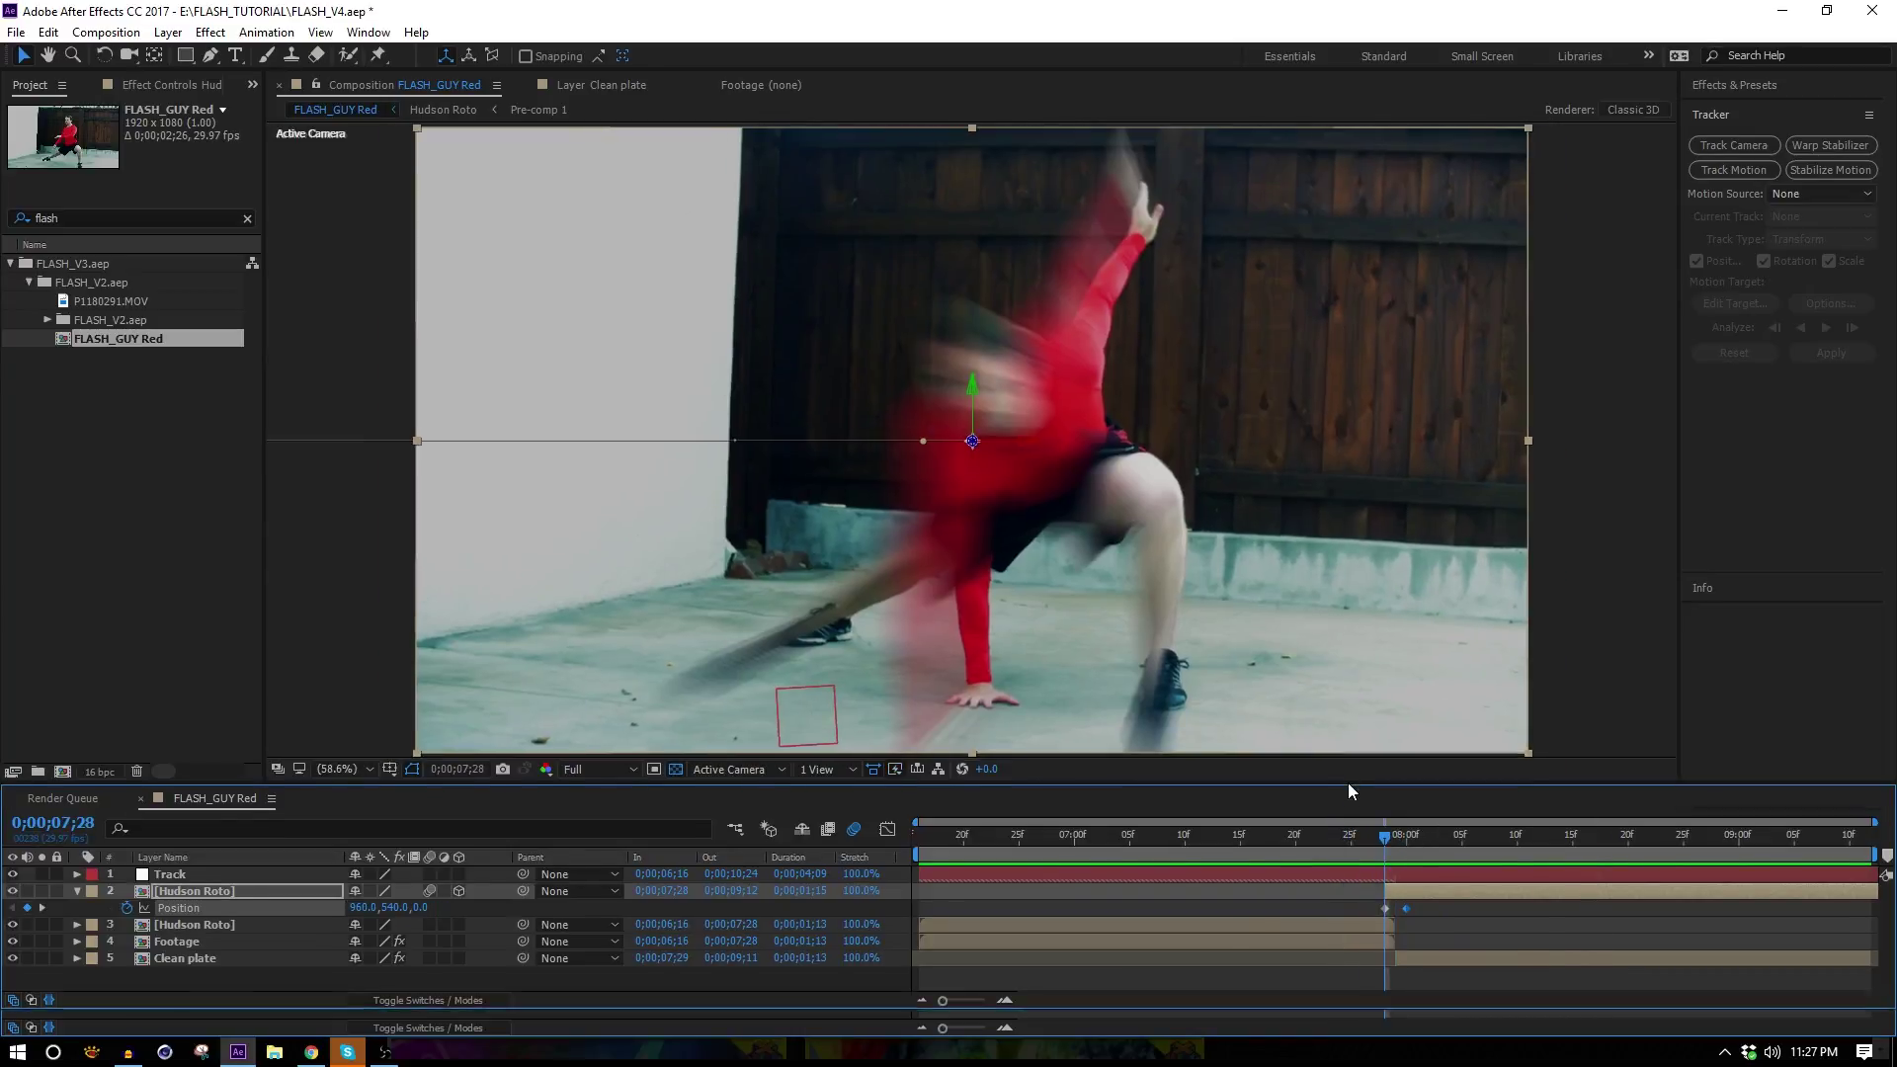
# Duplicate the animated roto layer, remove the copy's time remapping and Position keyframes, turn off its 3D switch and solo it.
pyautogui.click(217, 895)
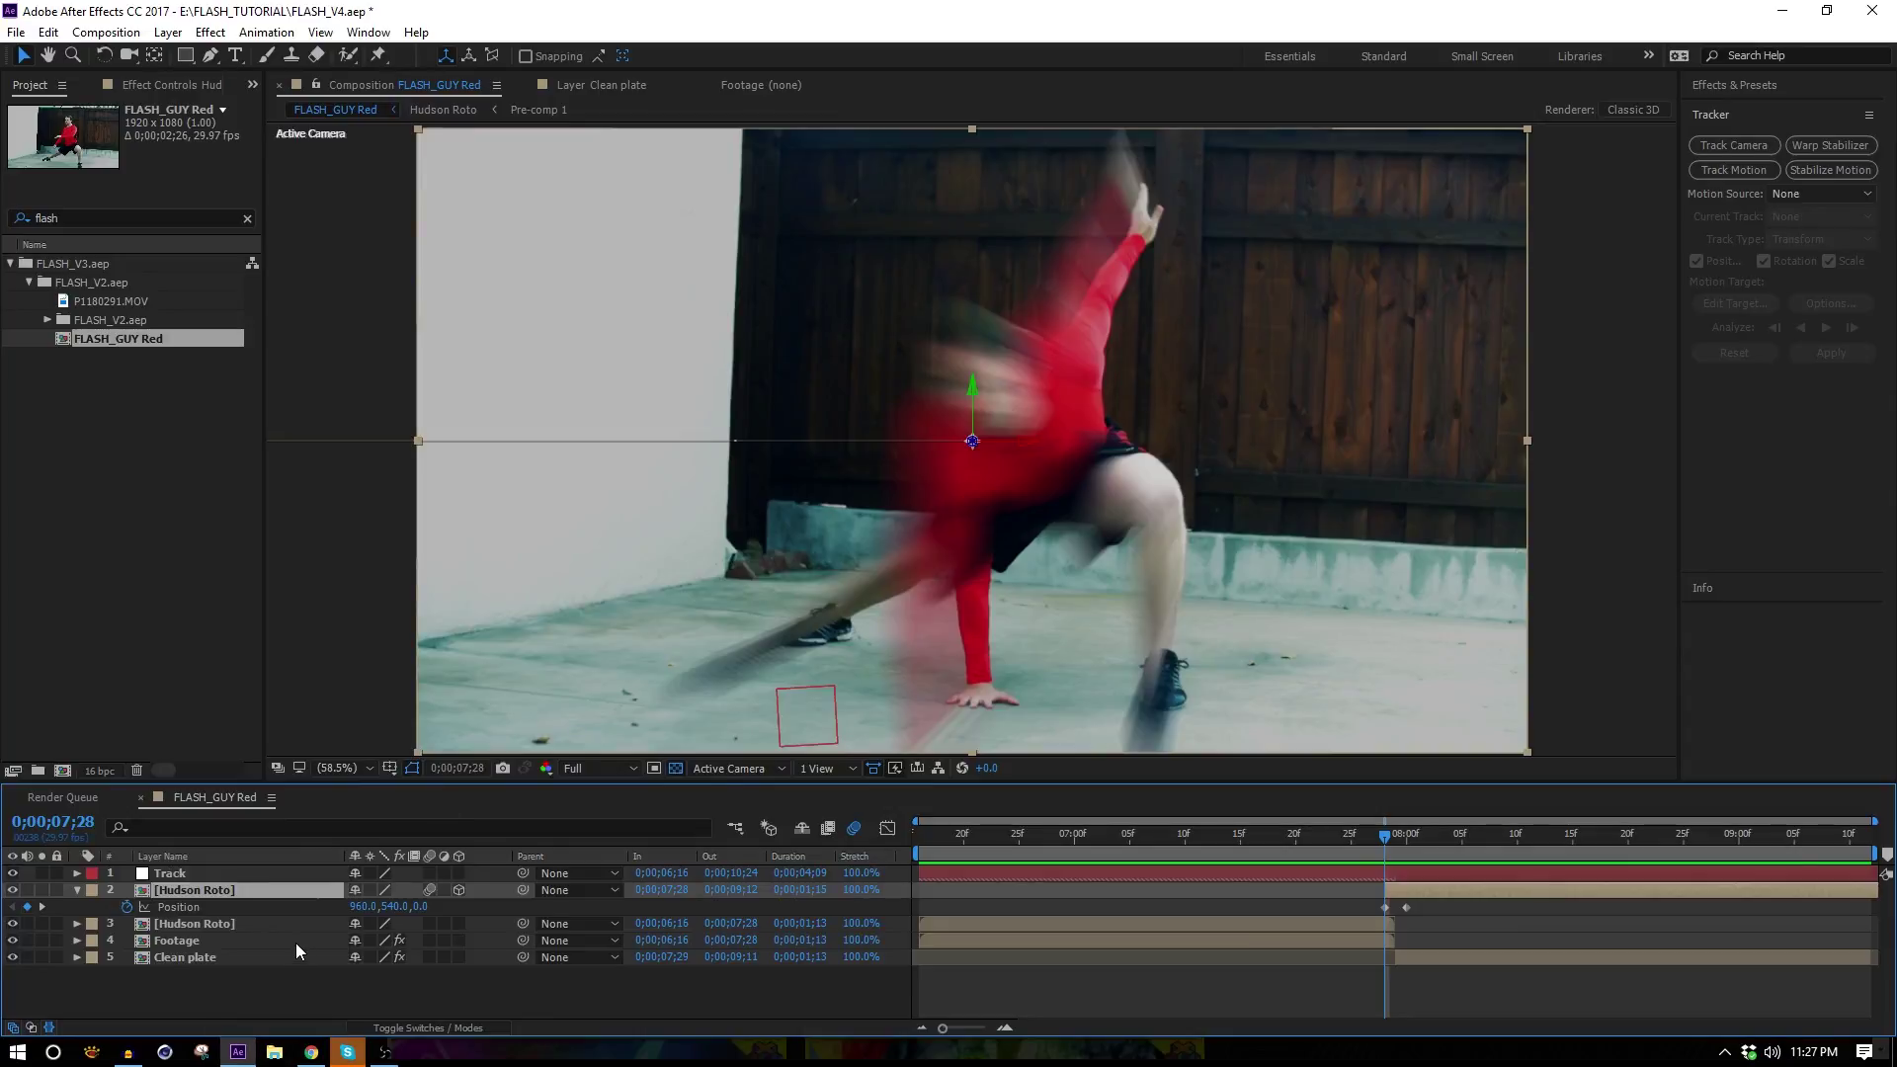
pyautogui.hotkey('ctrl', 'd')
pyautogui.hotkey('ctrl', 'alt', 't')
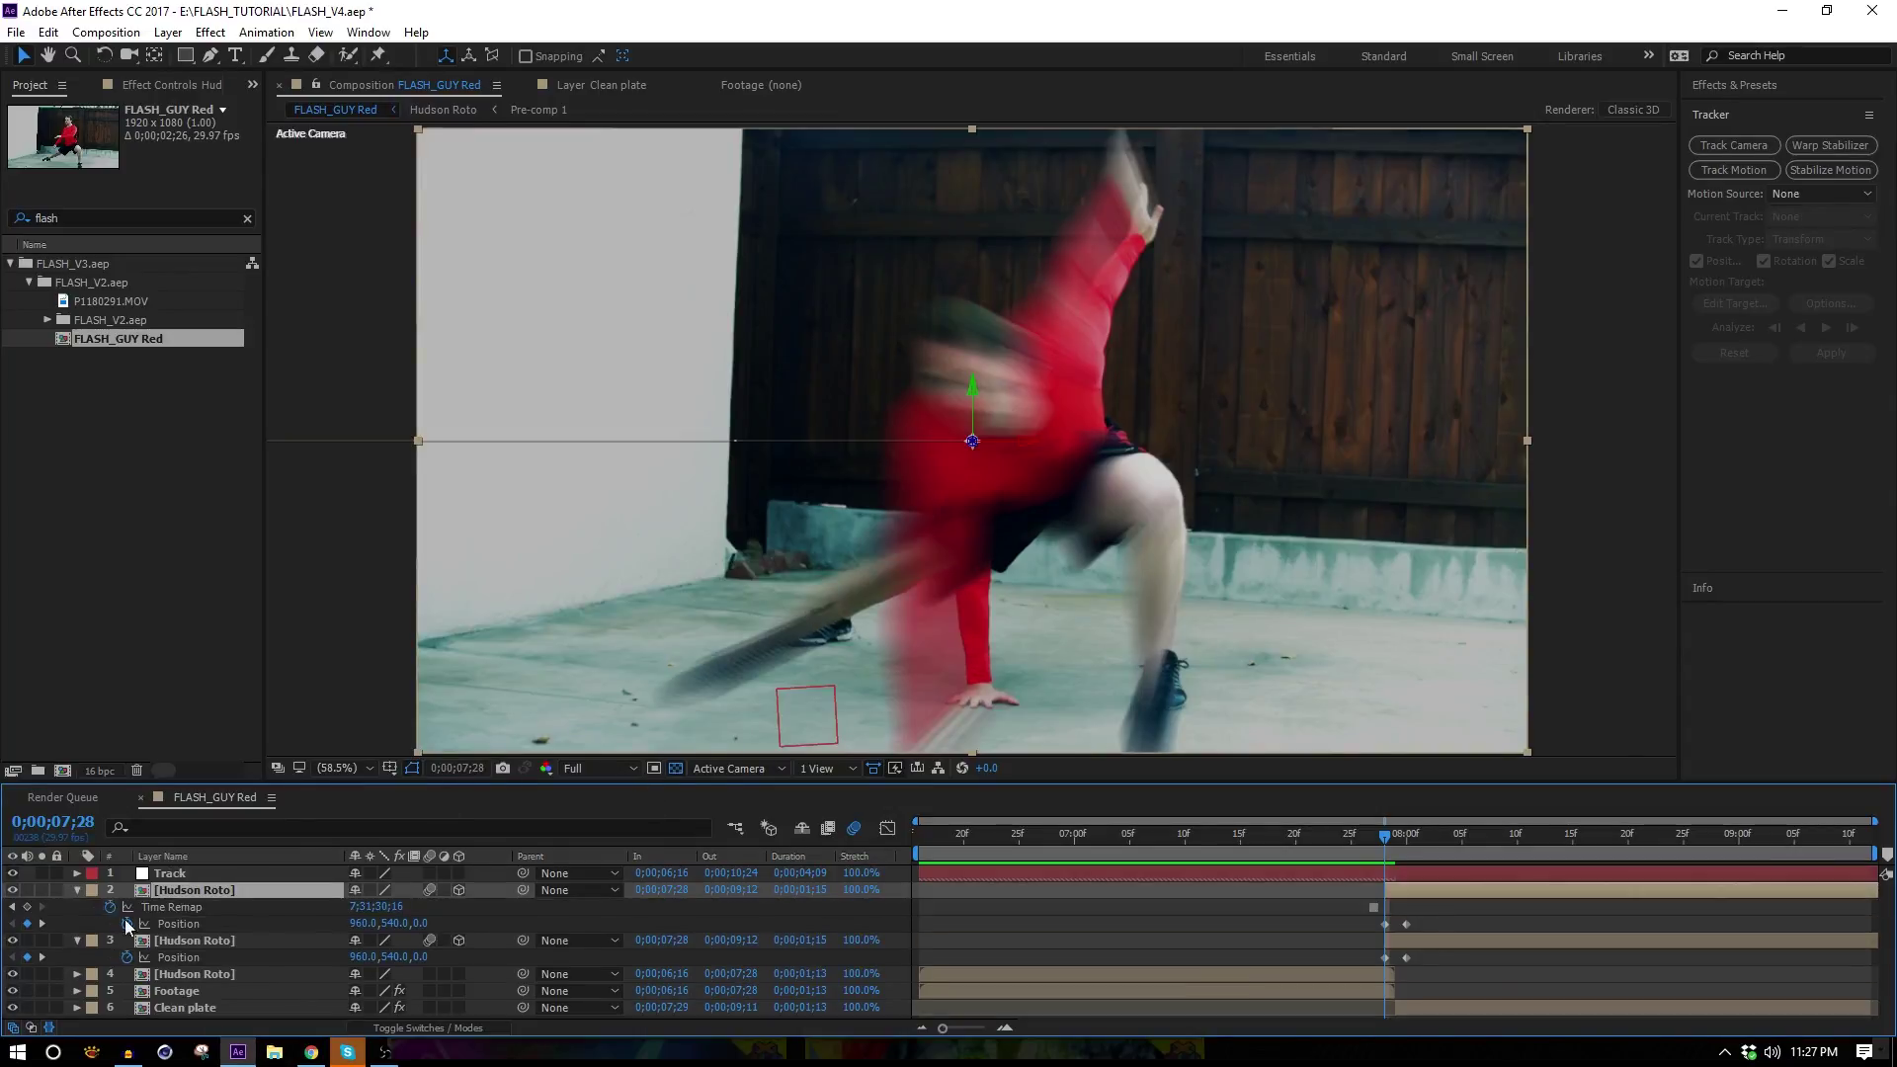
pyautogui.click(172, 911)
pyautogui.press('Delete')
pyautogui.click(176, 909)
pyautogui.press('Delete')
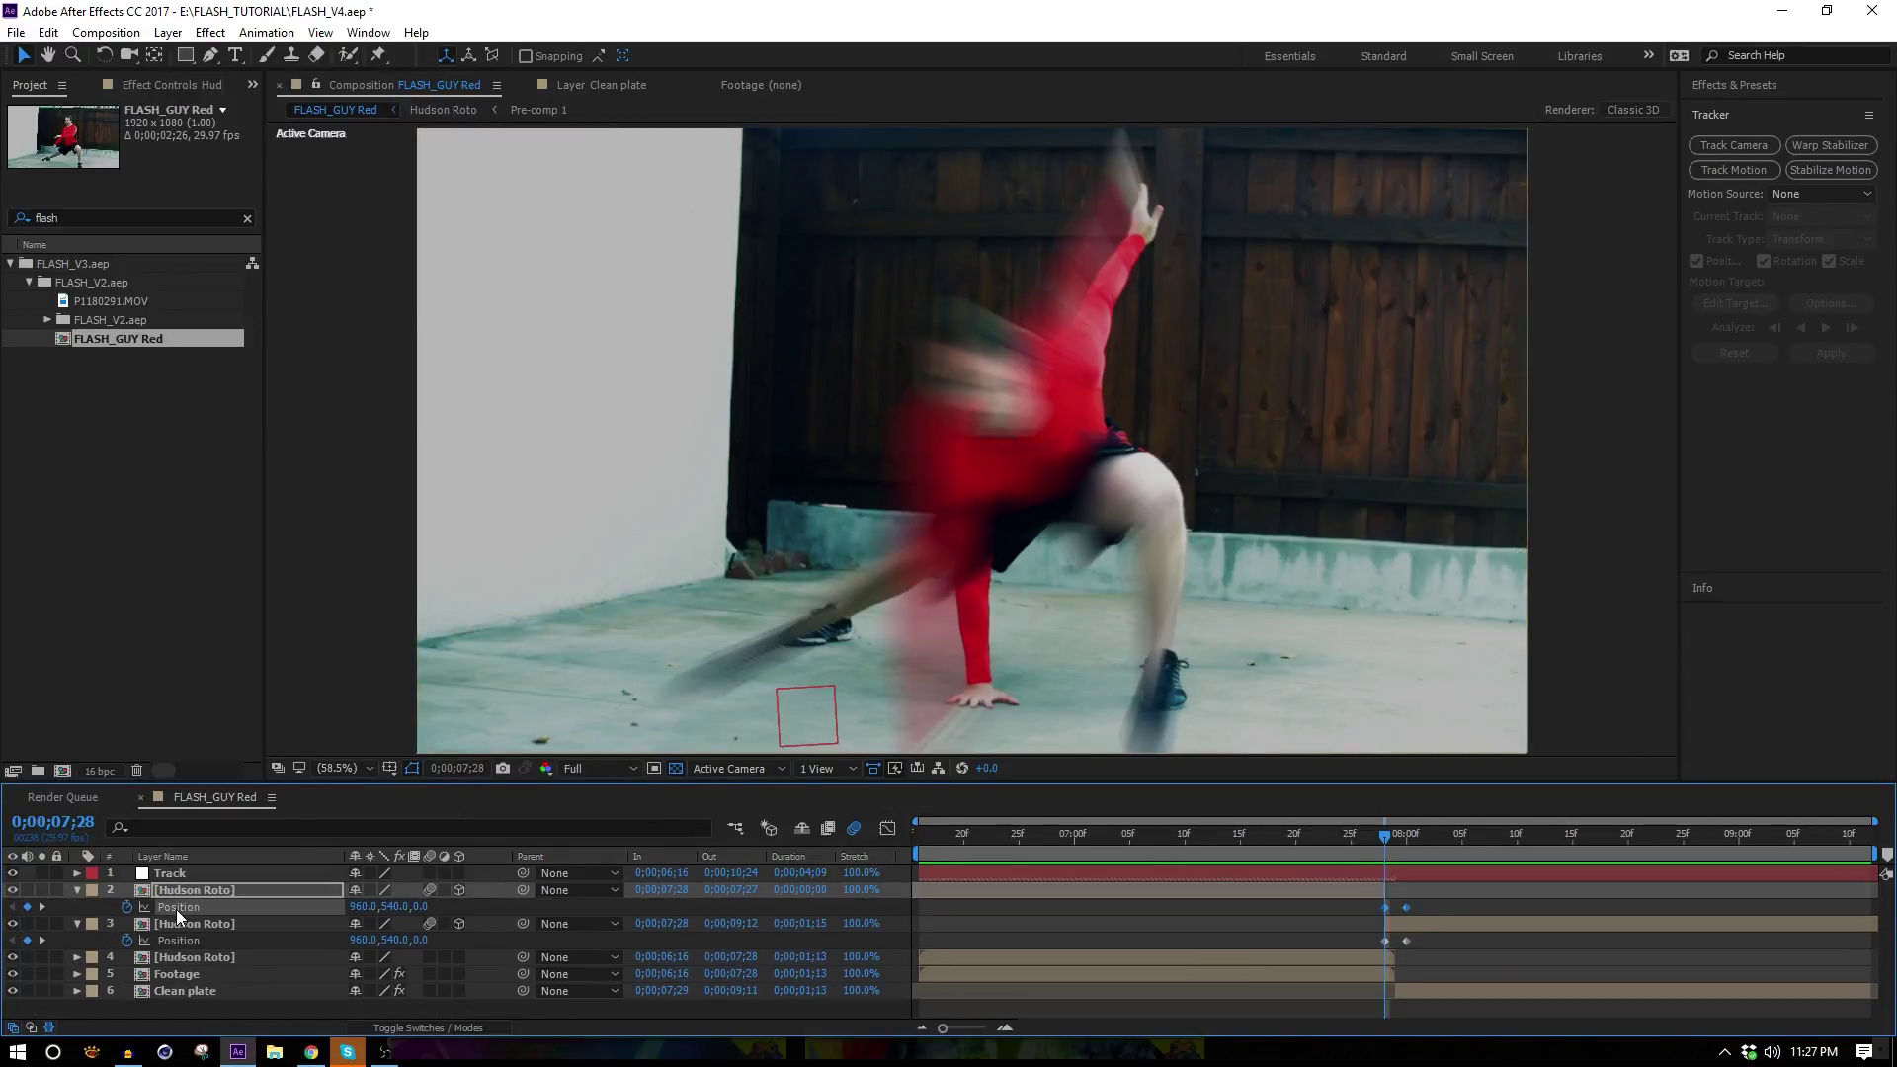
pyautogui.click(458, 890)
pyautogui.click(41, 890)
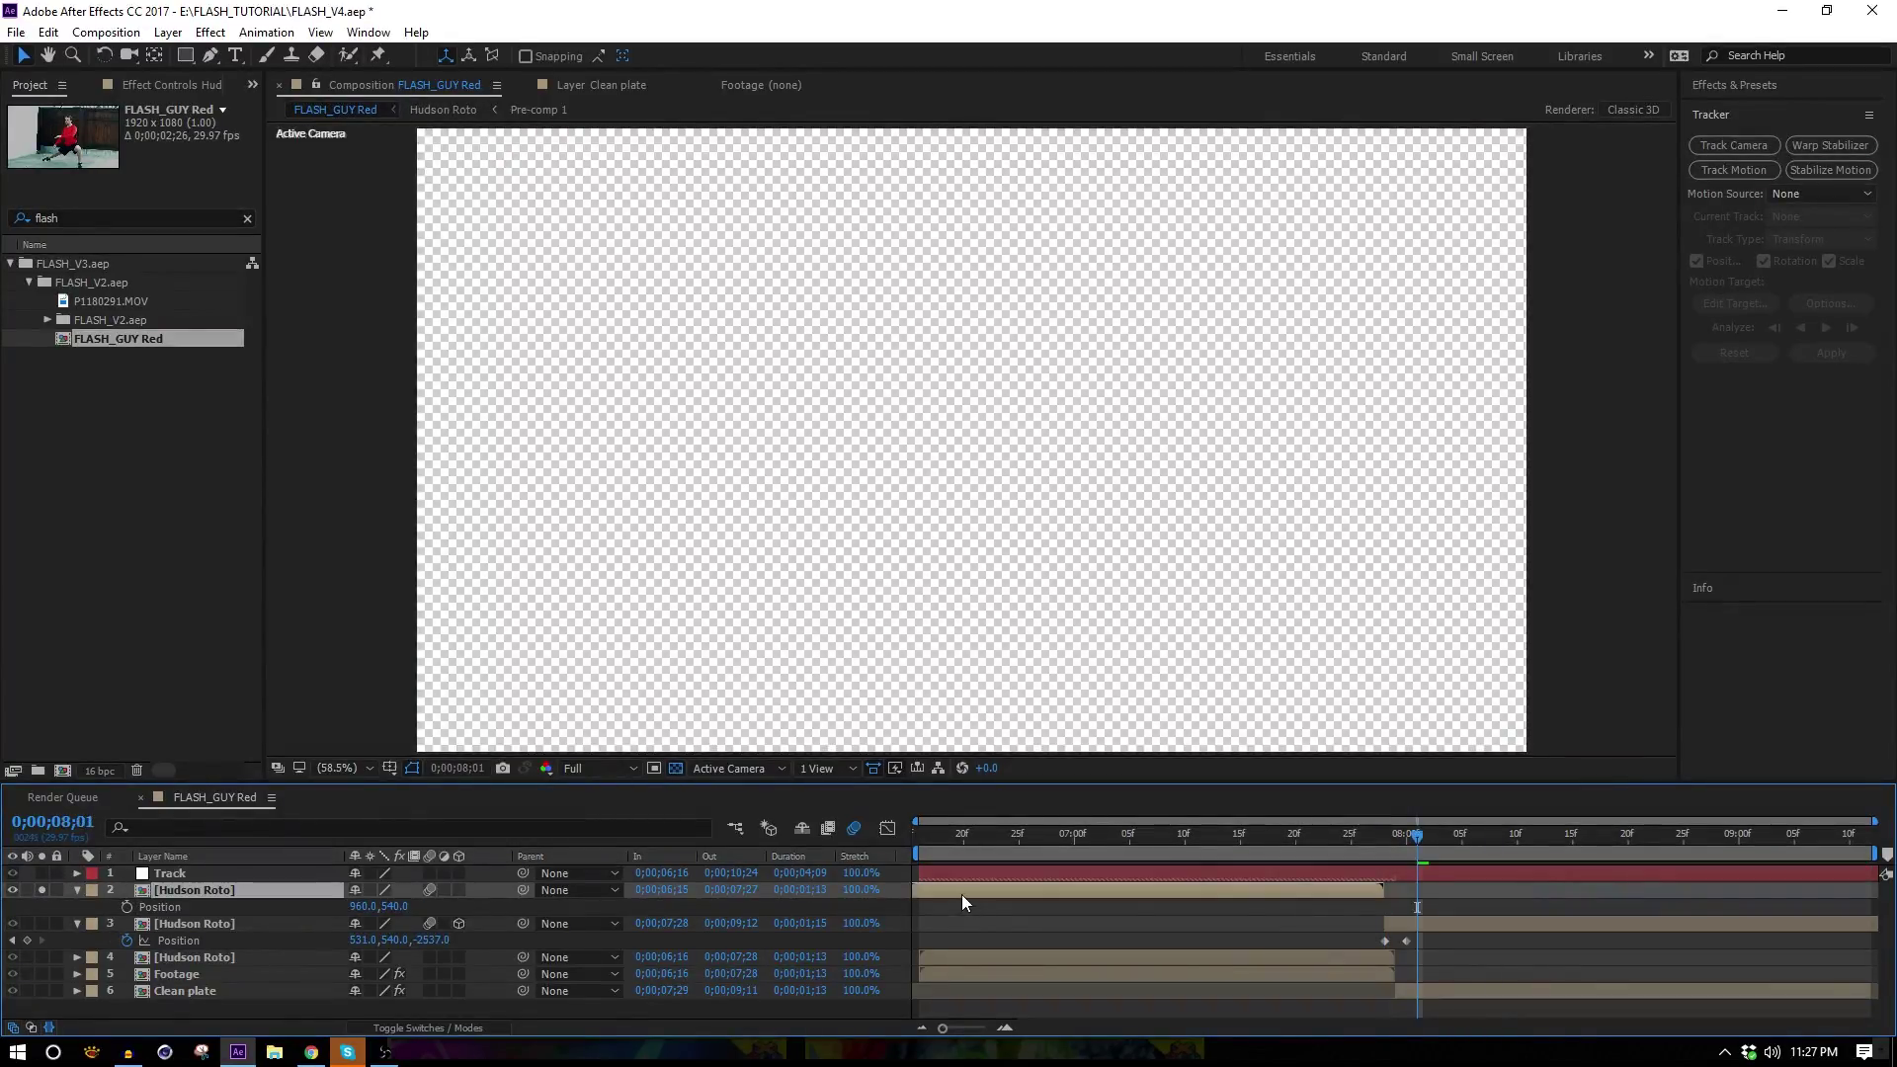
# Slide the soloed roto copy along the timeline to cover 0;00;08;01 and freeze its frame there.
pyautogui.moveTo(962, 893); pyautogui.dragTo(1441, 882)
pyautogui.rightClick(1441, 887)
pyautogui.moveTo(1571, 207)
pyautogui.click(1247, 272)
# Duplicate the Track null, parent the soloed frozen roto layer to Track 2 and place Track 2 directly above it.
pyautogui.click(193, 872)
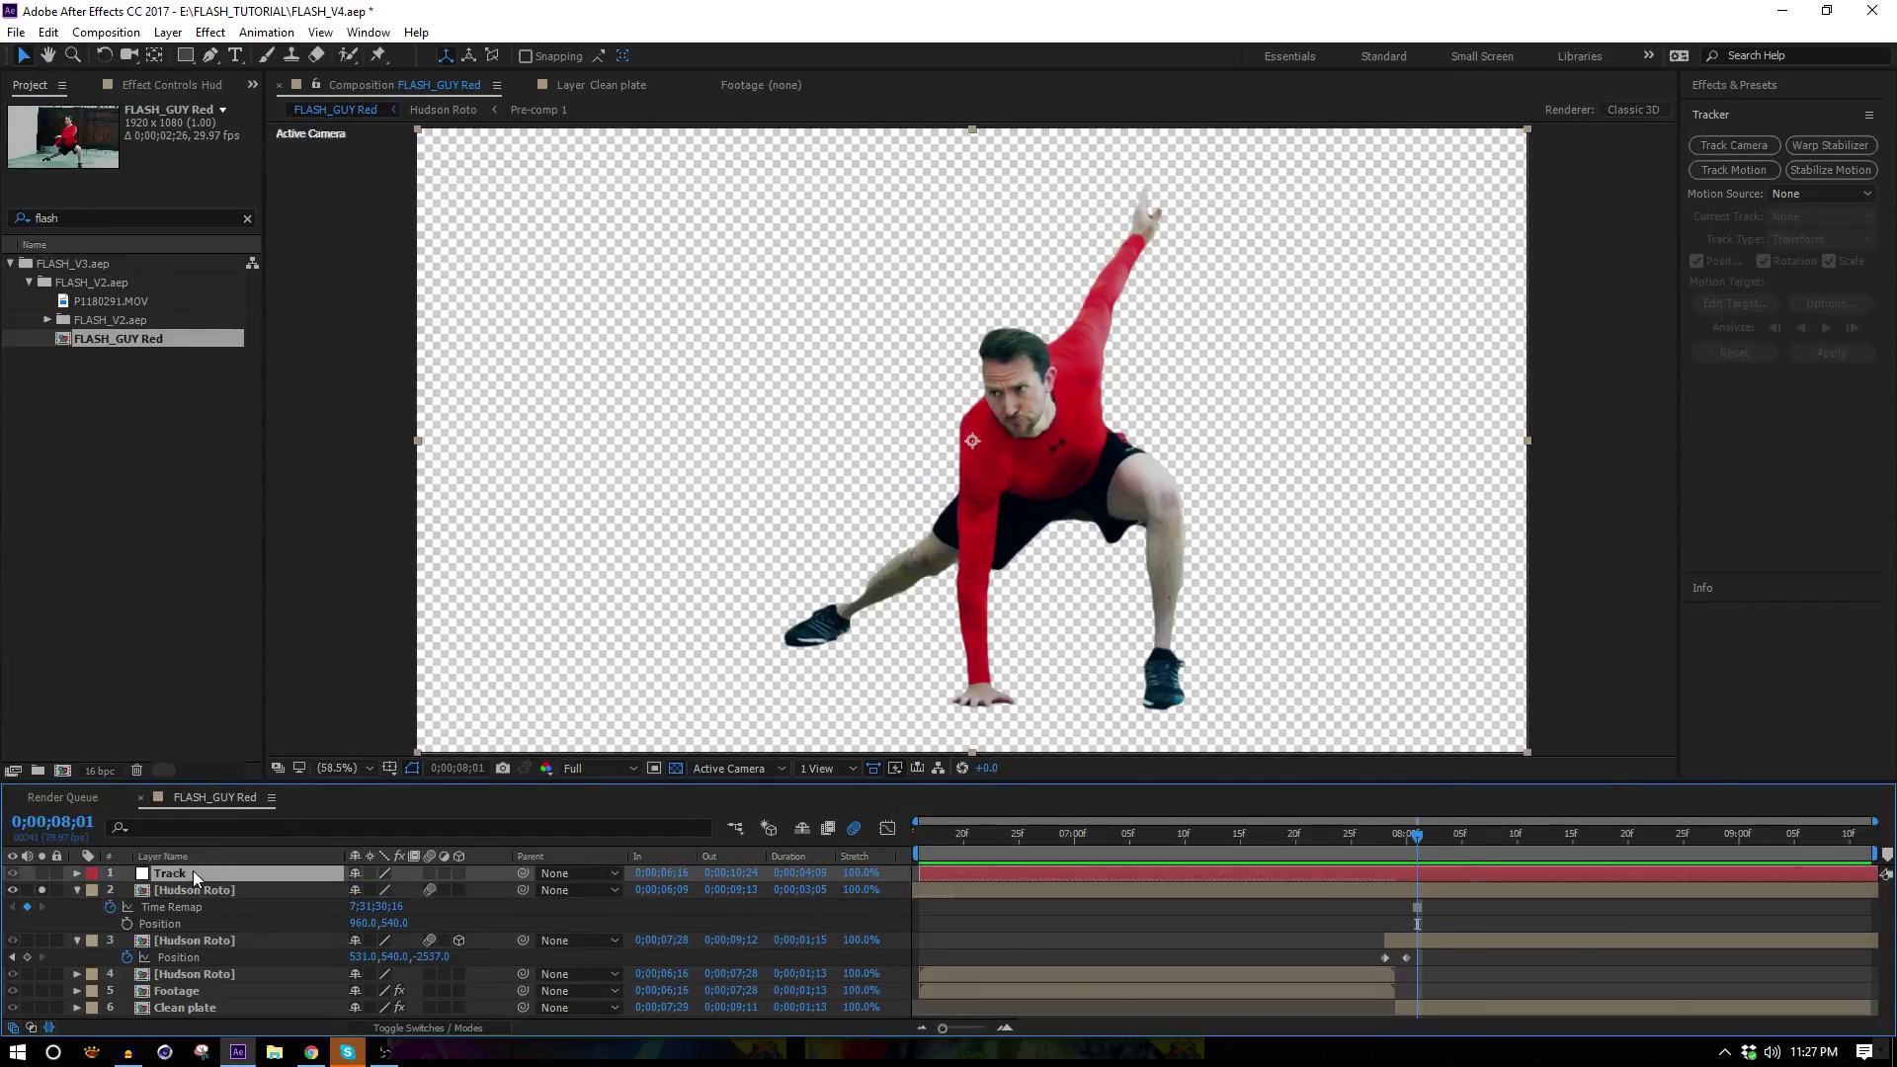
pyautogui.hotkey('ctrl', 'd')
pyautogui.click(180, 905)
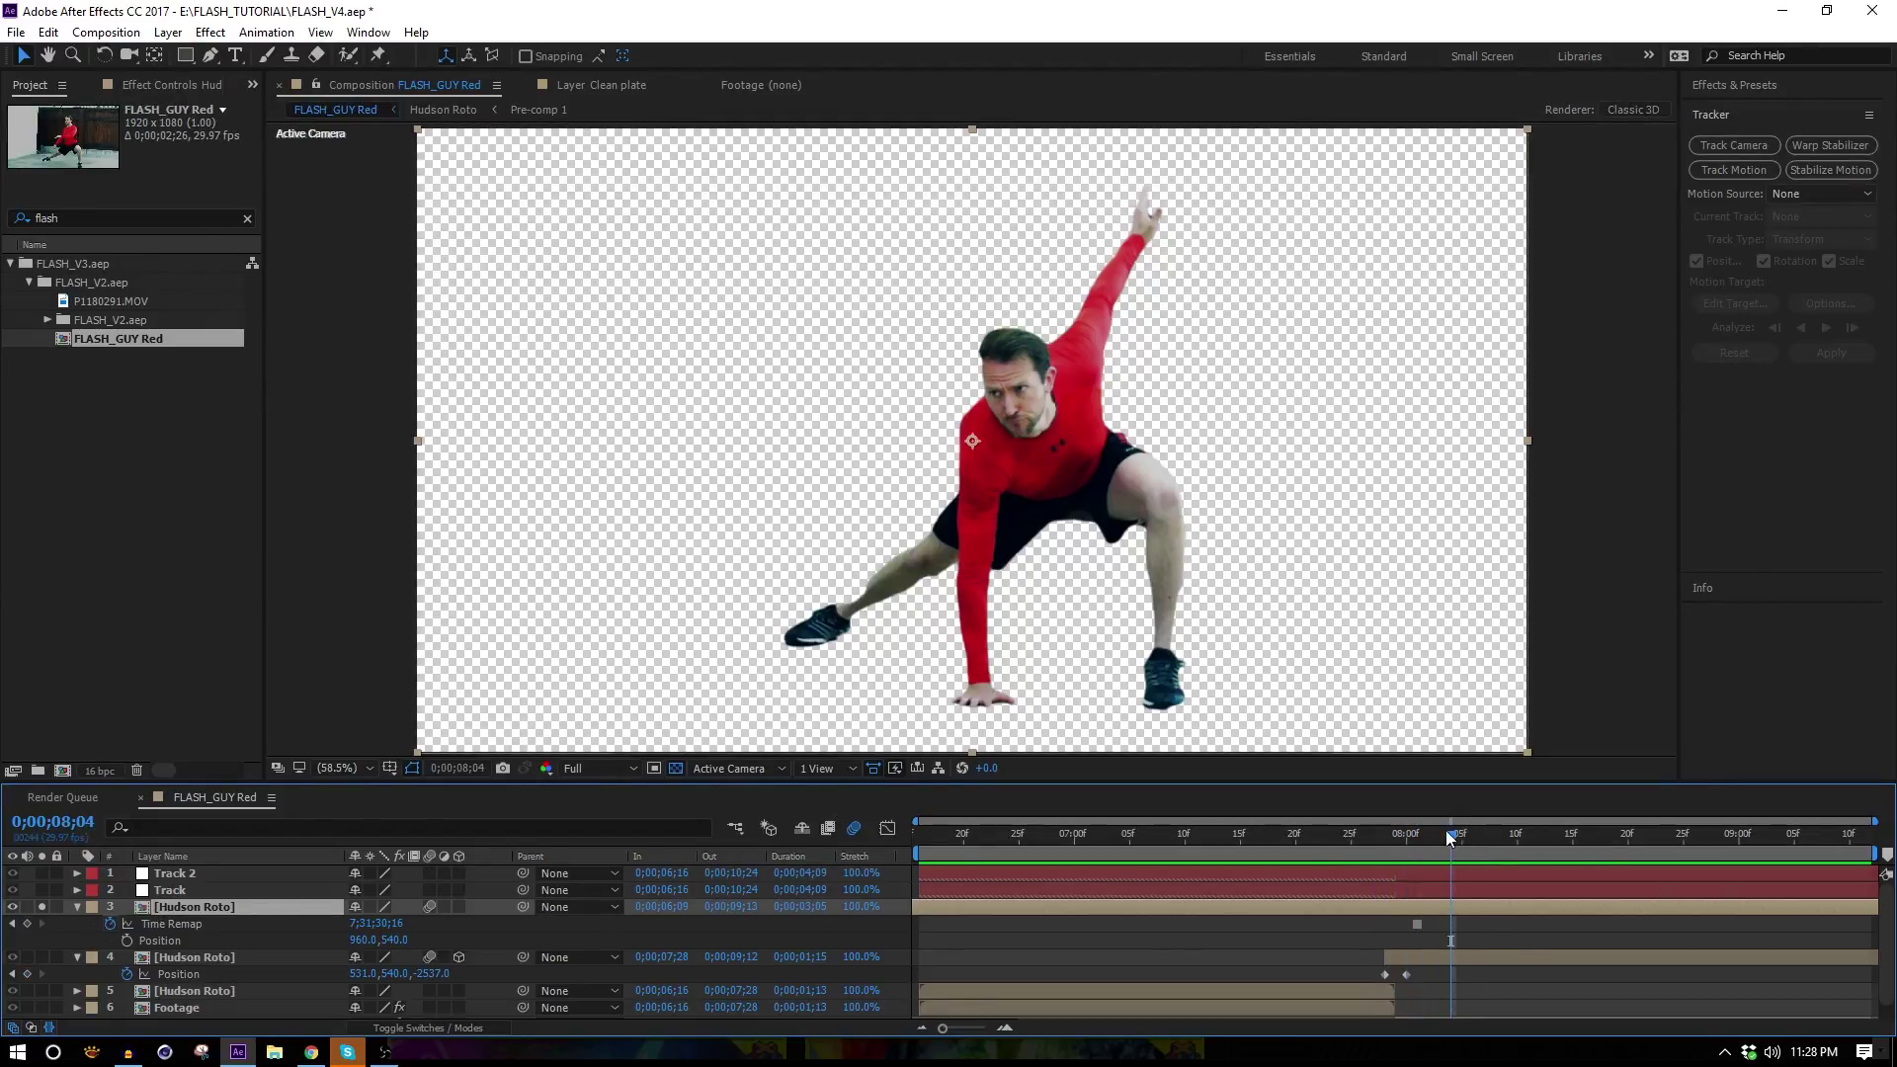
pyautogui.moveTo(526, 907); pyautogui.dragTo(168, 874)
pyautogui.click(174, 875)
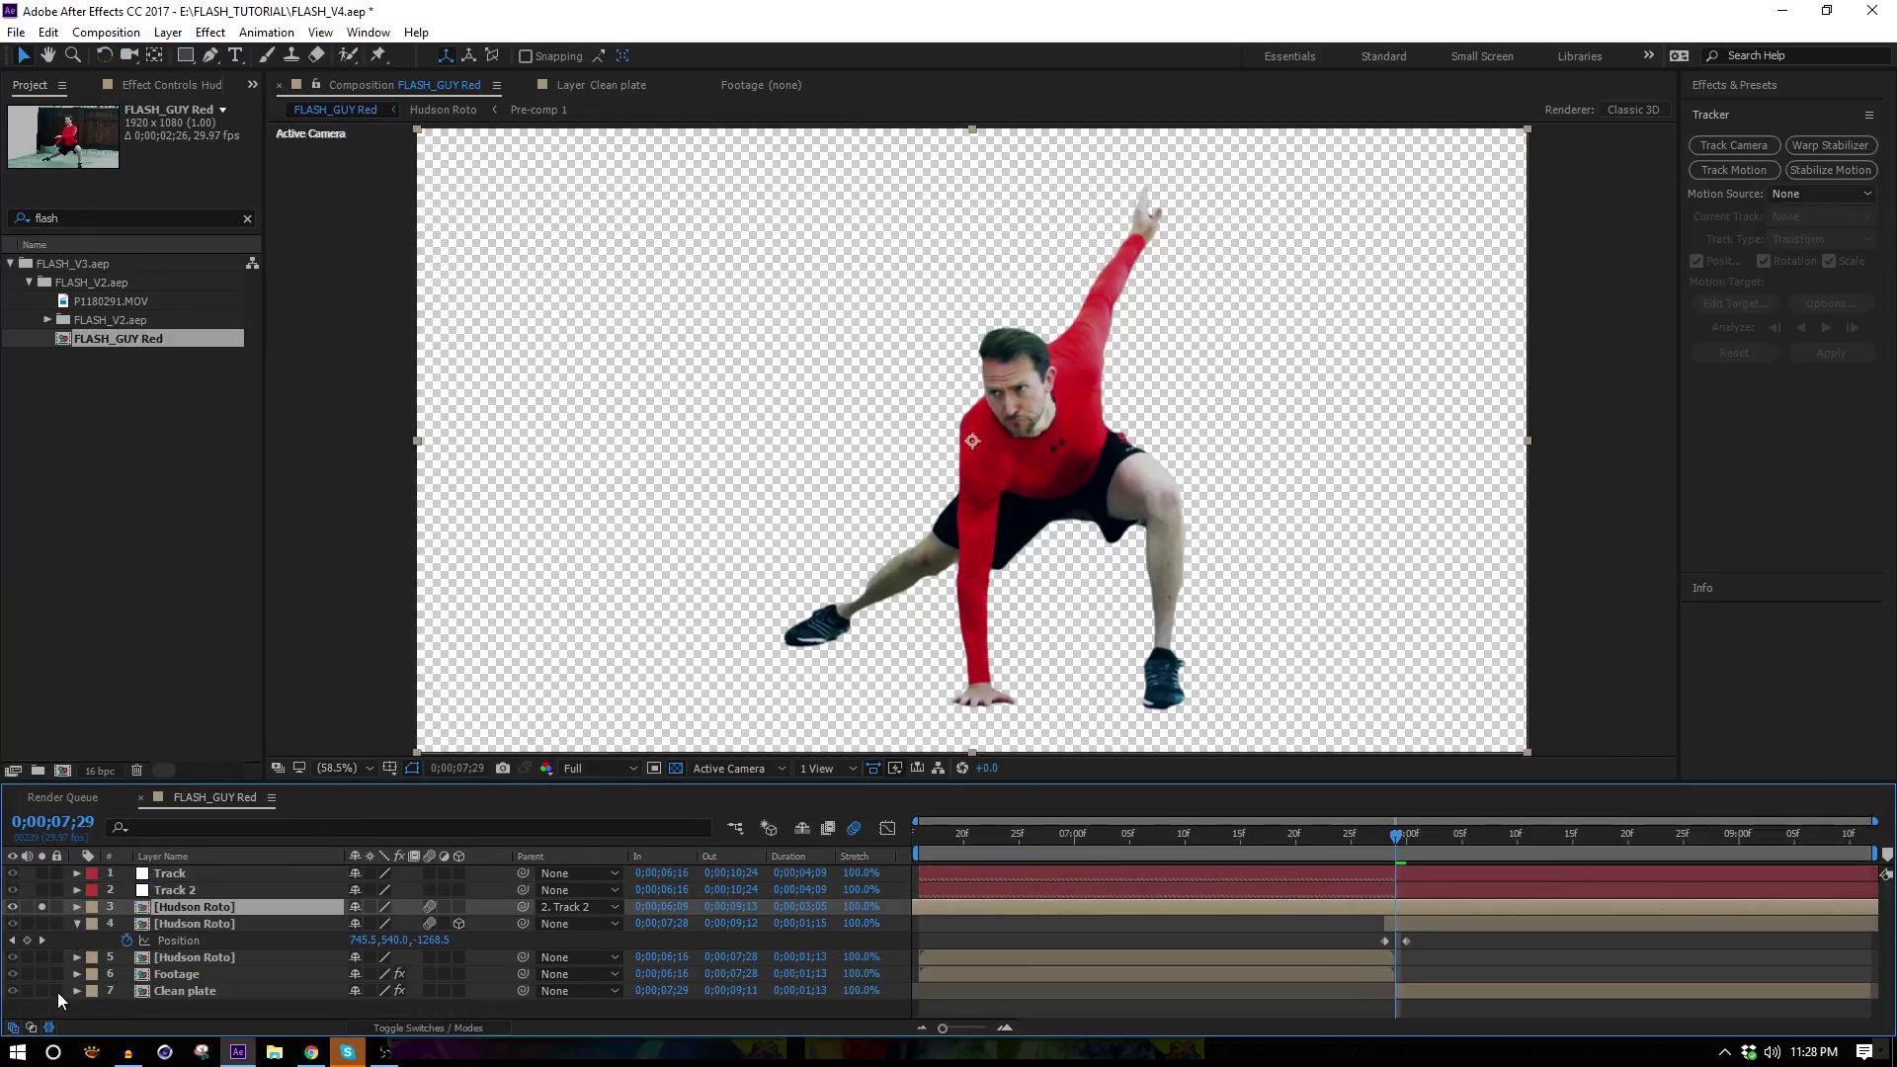
# Solo the Clean plate layer as well and check the tracked cutout against the ground from the plate's start.
pyautogui.click(42, 991)
pyautogui.press('space')
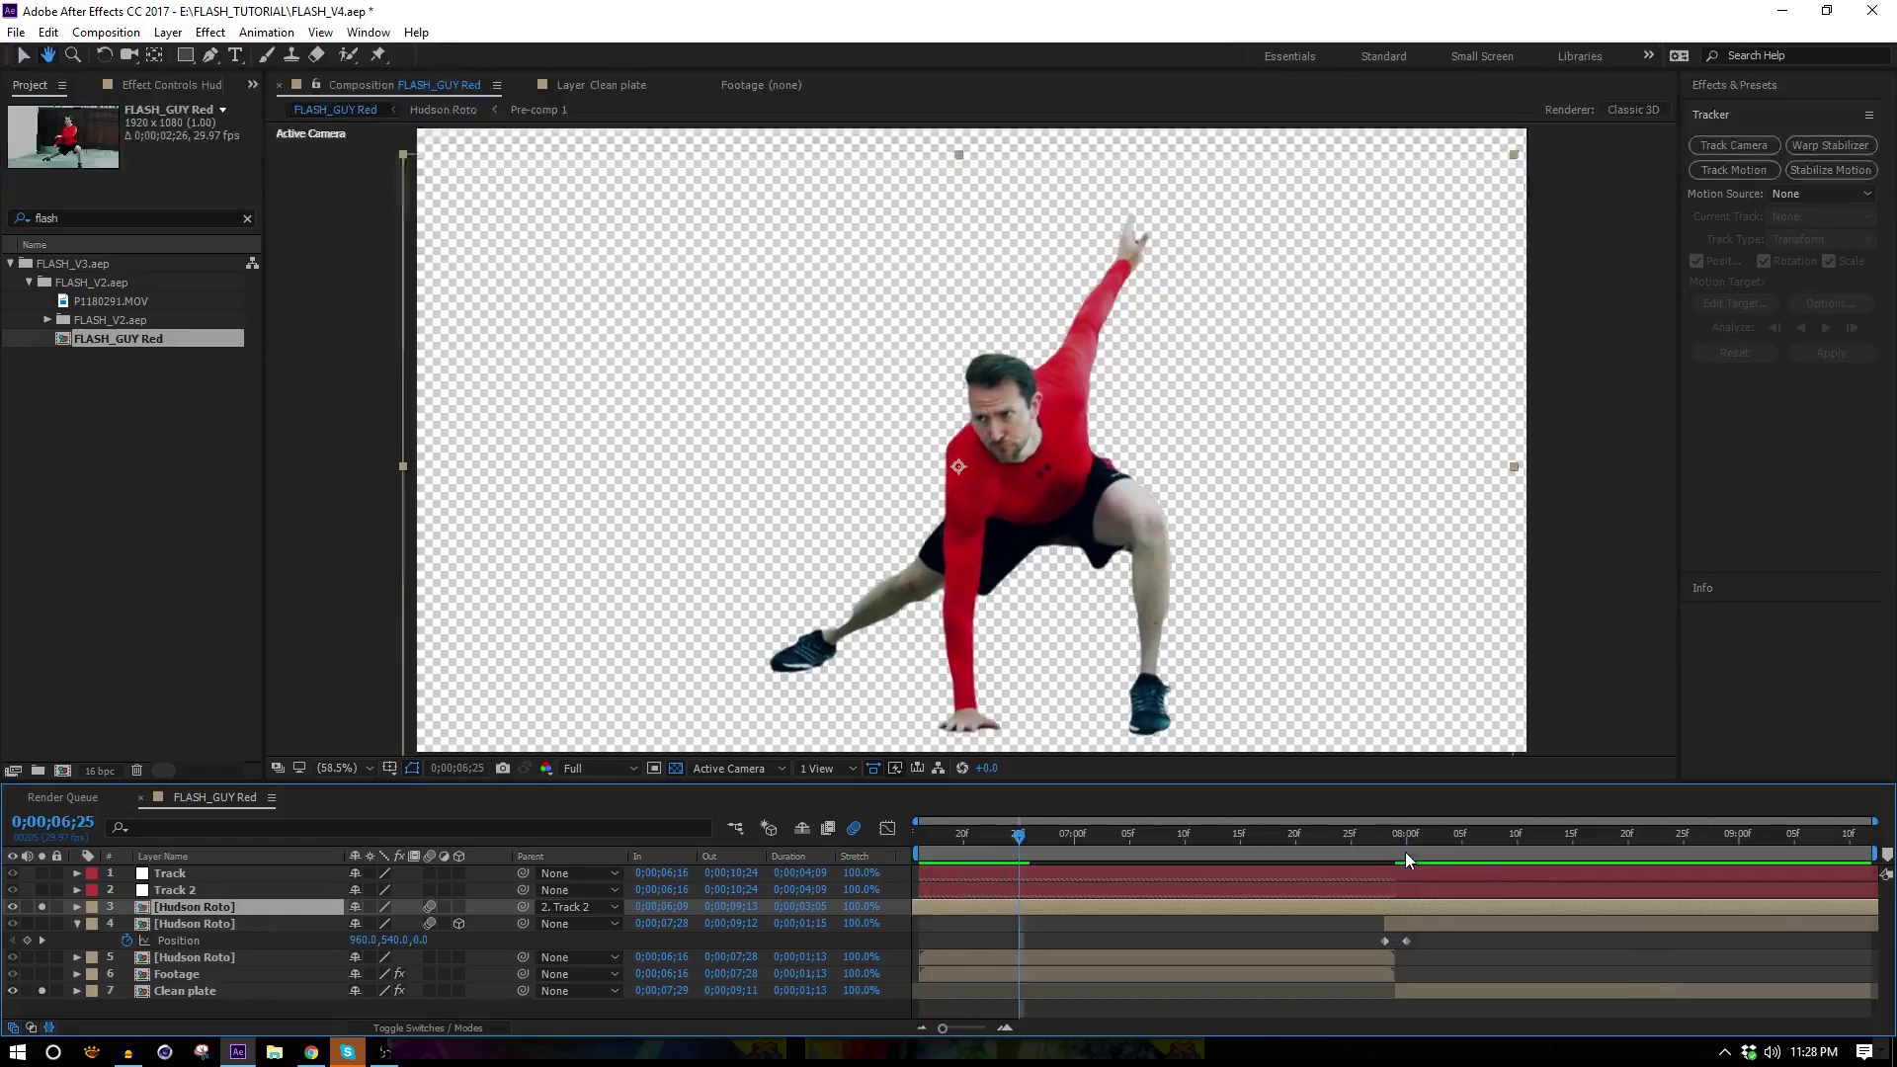
pyautogui.click(1407, 853)
pyautogui.moveTo(1410, 851); pyautogui.dragTo(1432, 852)
pyautogui.scroll(1, 1030, 583)
pyautogui.moveTo(1034, 565); pyautogui.dragTo(1270, 428)
pyautogui.click(1401, 846)
pyautogui.moveTo(1403, 853); pyautogui.dragTo(1539, 854)
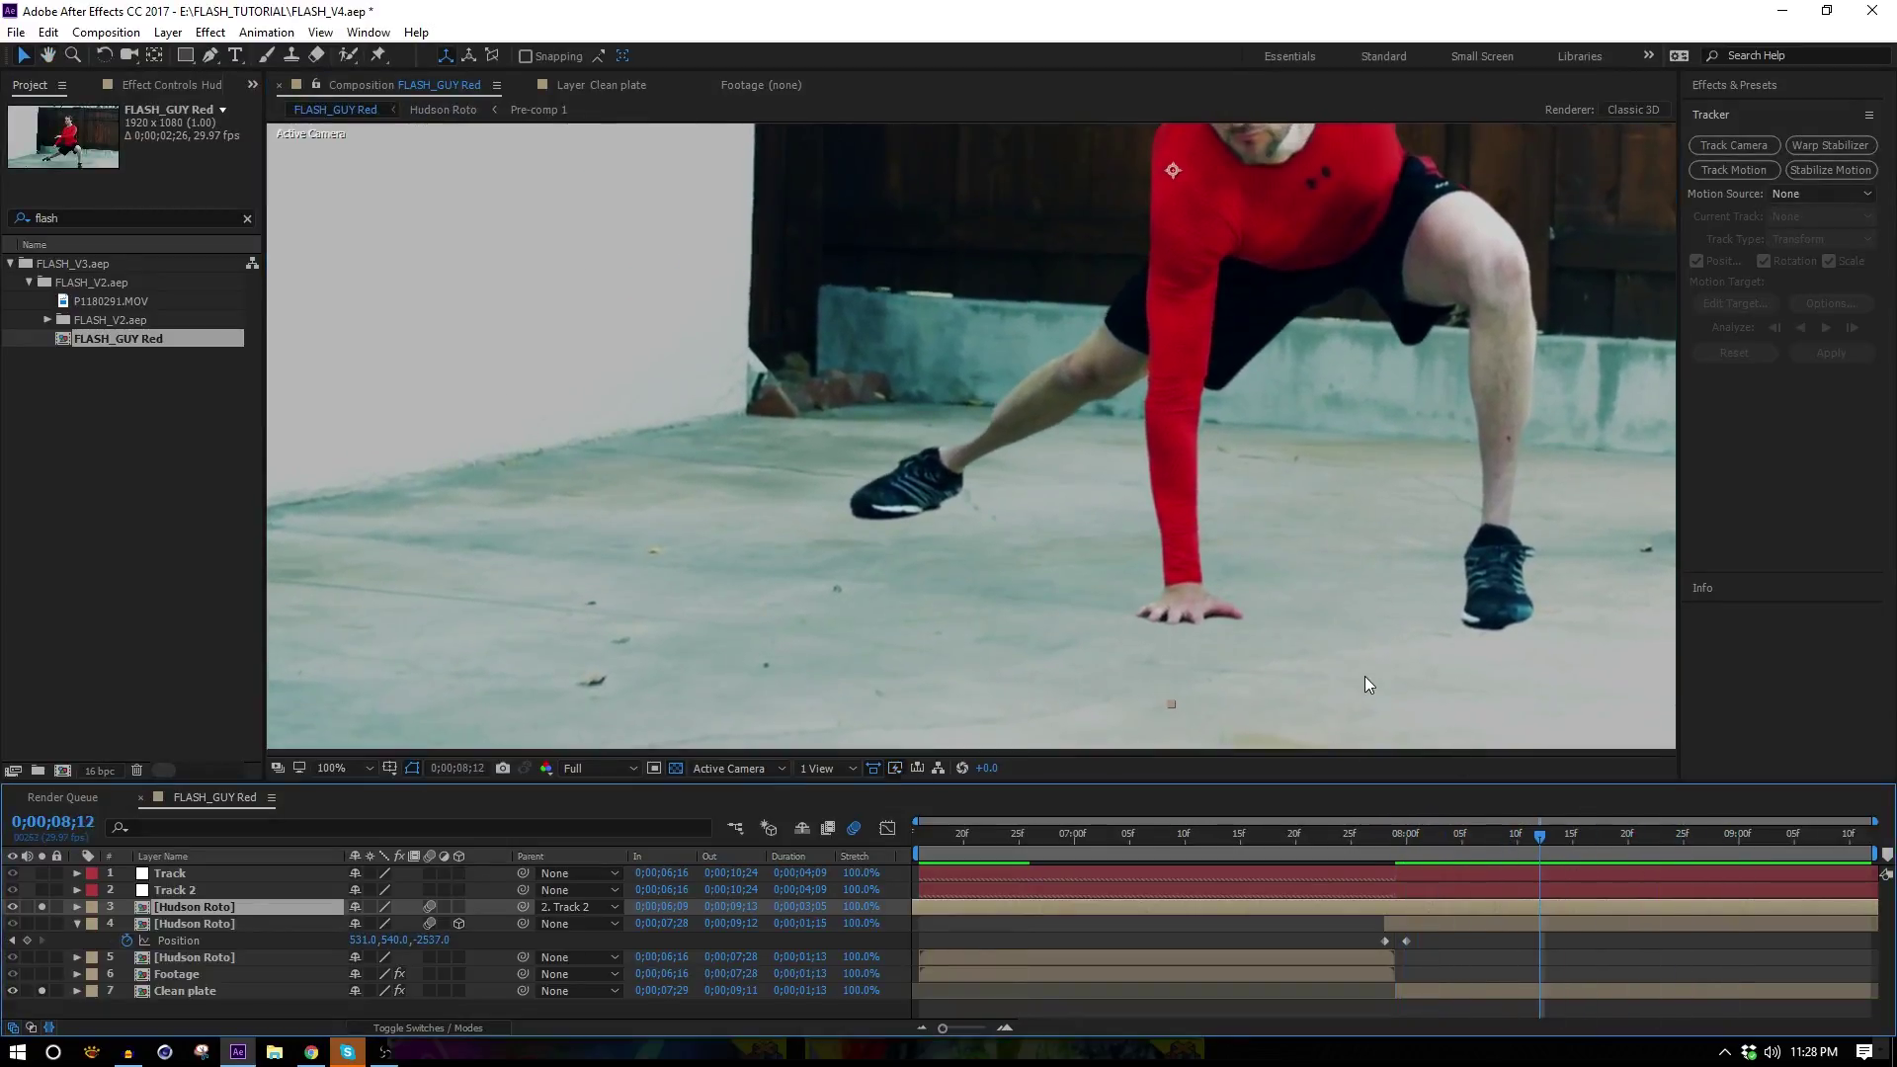
# Examine close up whether the man's hand and shoe stay locked to the ground during playback, and return to 0;00;07;29.
pyautogui.scroll(2, 1365, 682)
pyautogui.press('space')
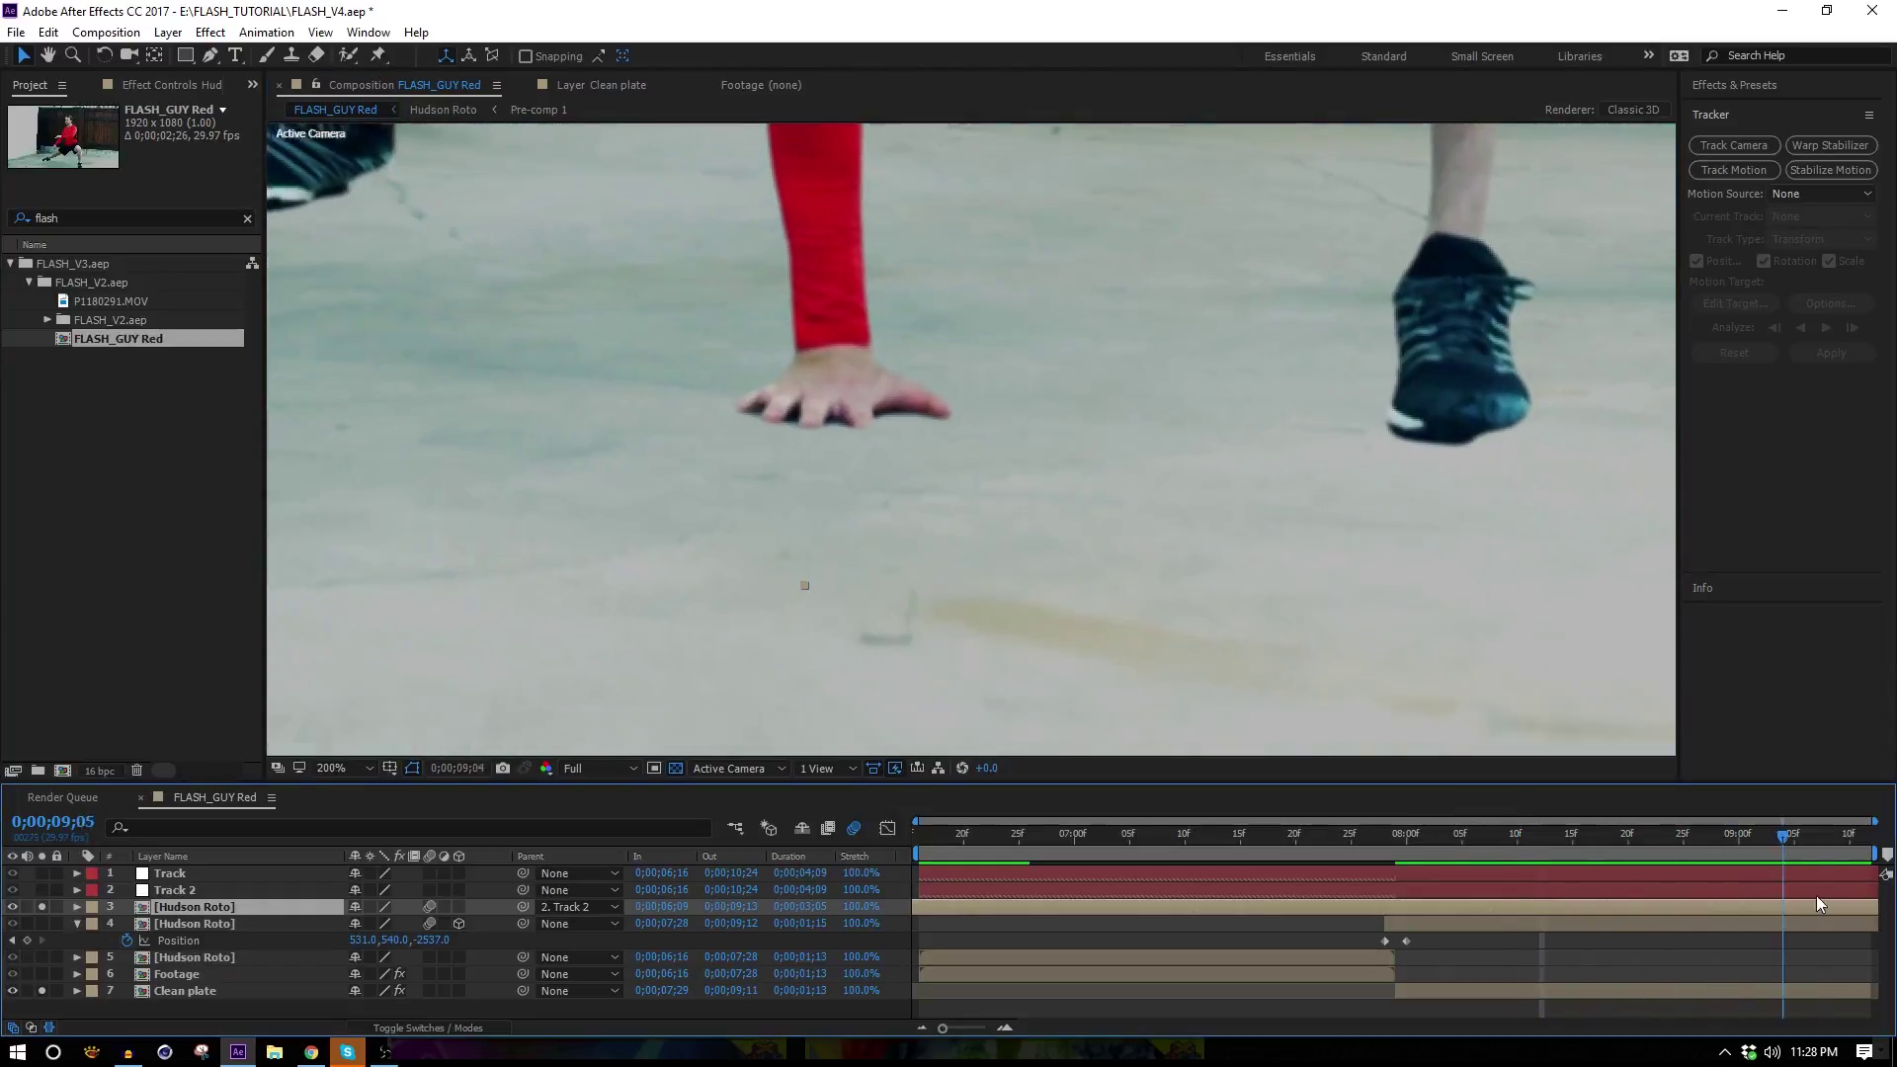
pyautogui.scroll(-2, 1089, 469)
pyautogui.press('space')
pyautogui.moveTo(1029, 445); pyautogui.dragTo(1053, 630)
pyautogui.moveTo(1618, 836); pyautogui.dragTo(1401, 880)
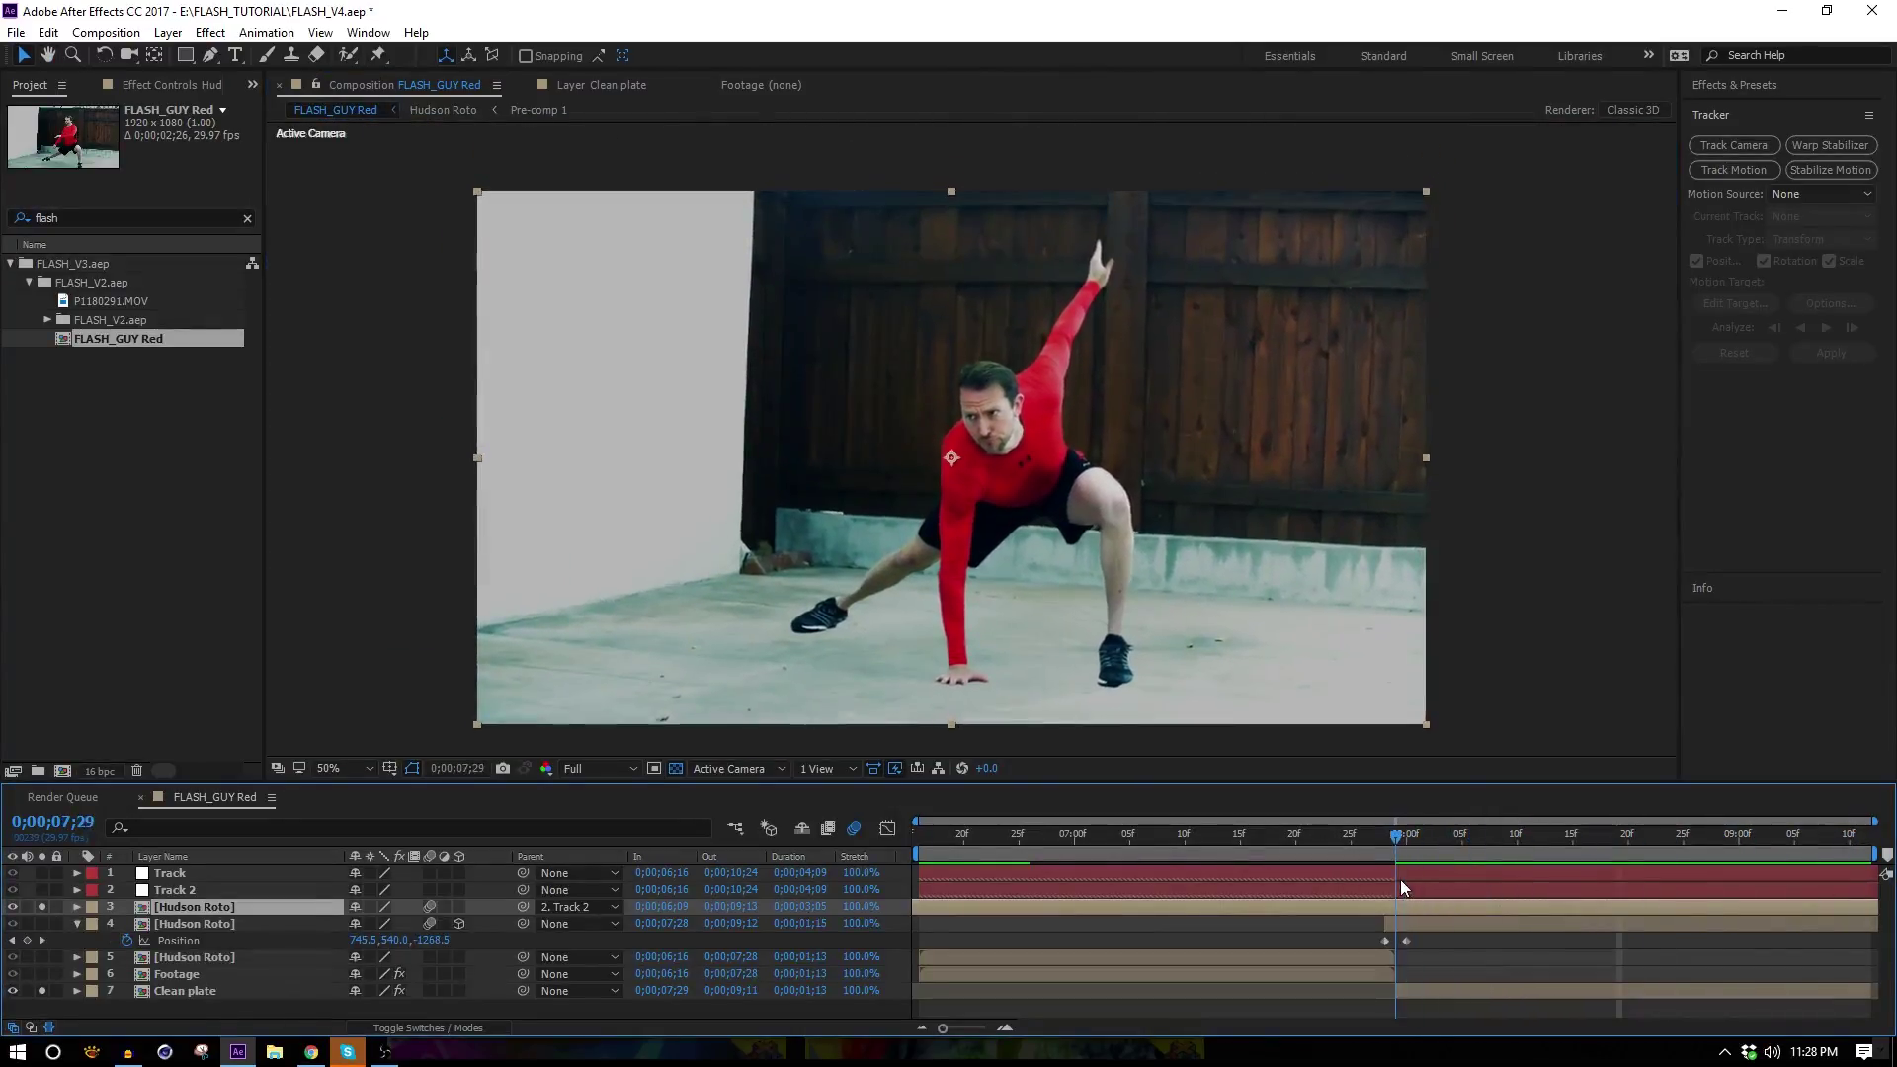
# Pre-compose Track 2 and its frozen roto layer as AfterImageDisplacementMap, moving all attributes into the new composition.
pyautogui.keyDown('ctrl'); pyautogui.click(170, 891); pyautogui.keyUp('ctrl')
pyautogui.click(168, 33)
pyautogui.click(197, 775)
pyautogui.write('AfterImageDisp')
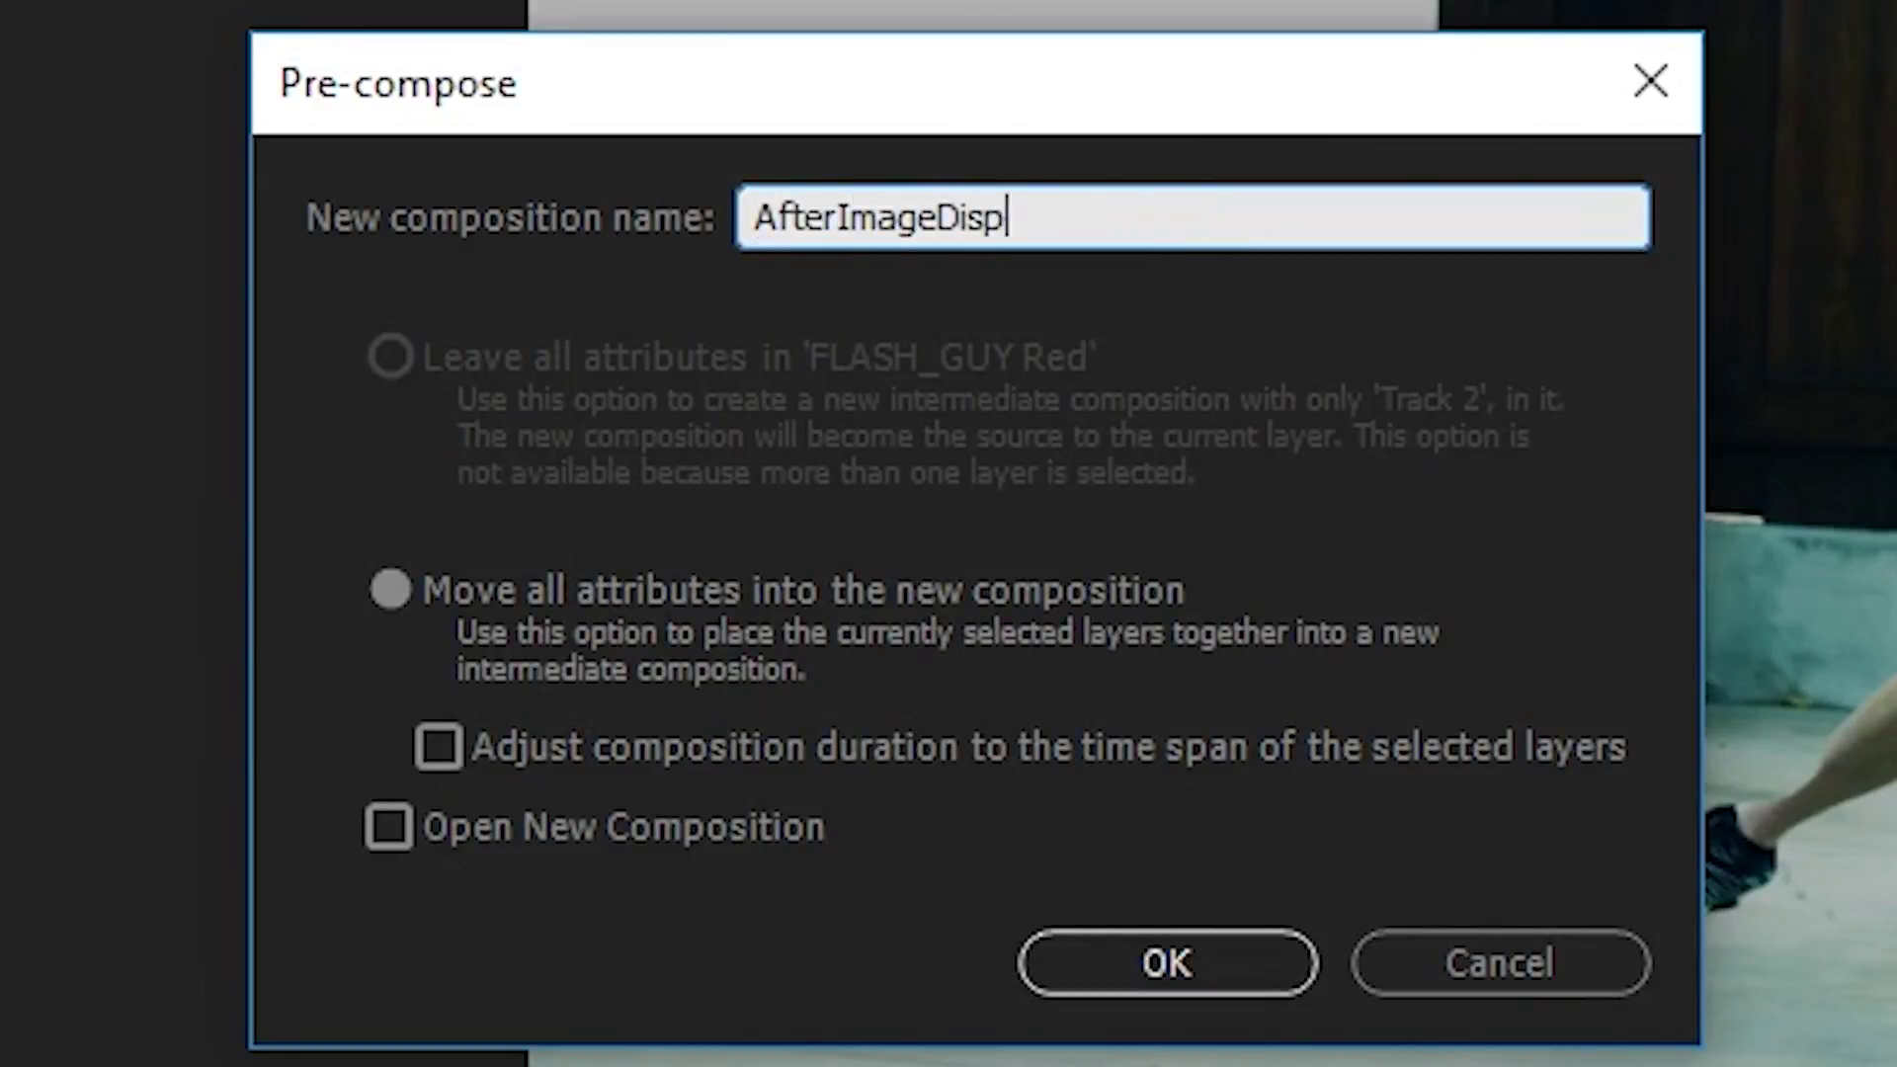
pyautogui.write('lacementMap')
pyautogui.click(1224, 974)
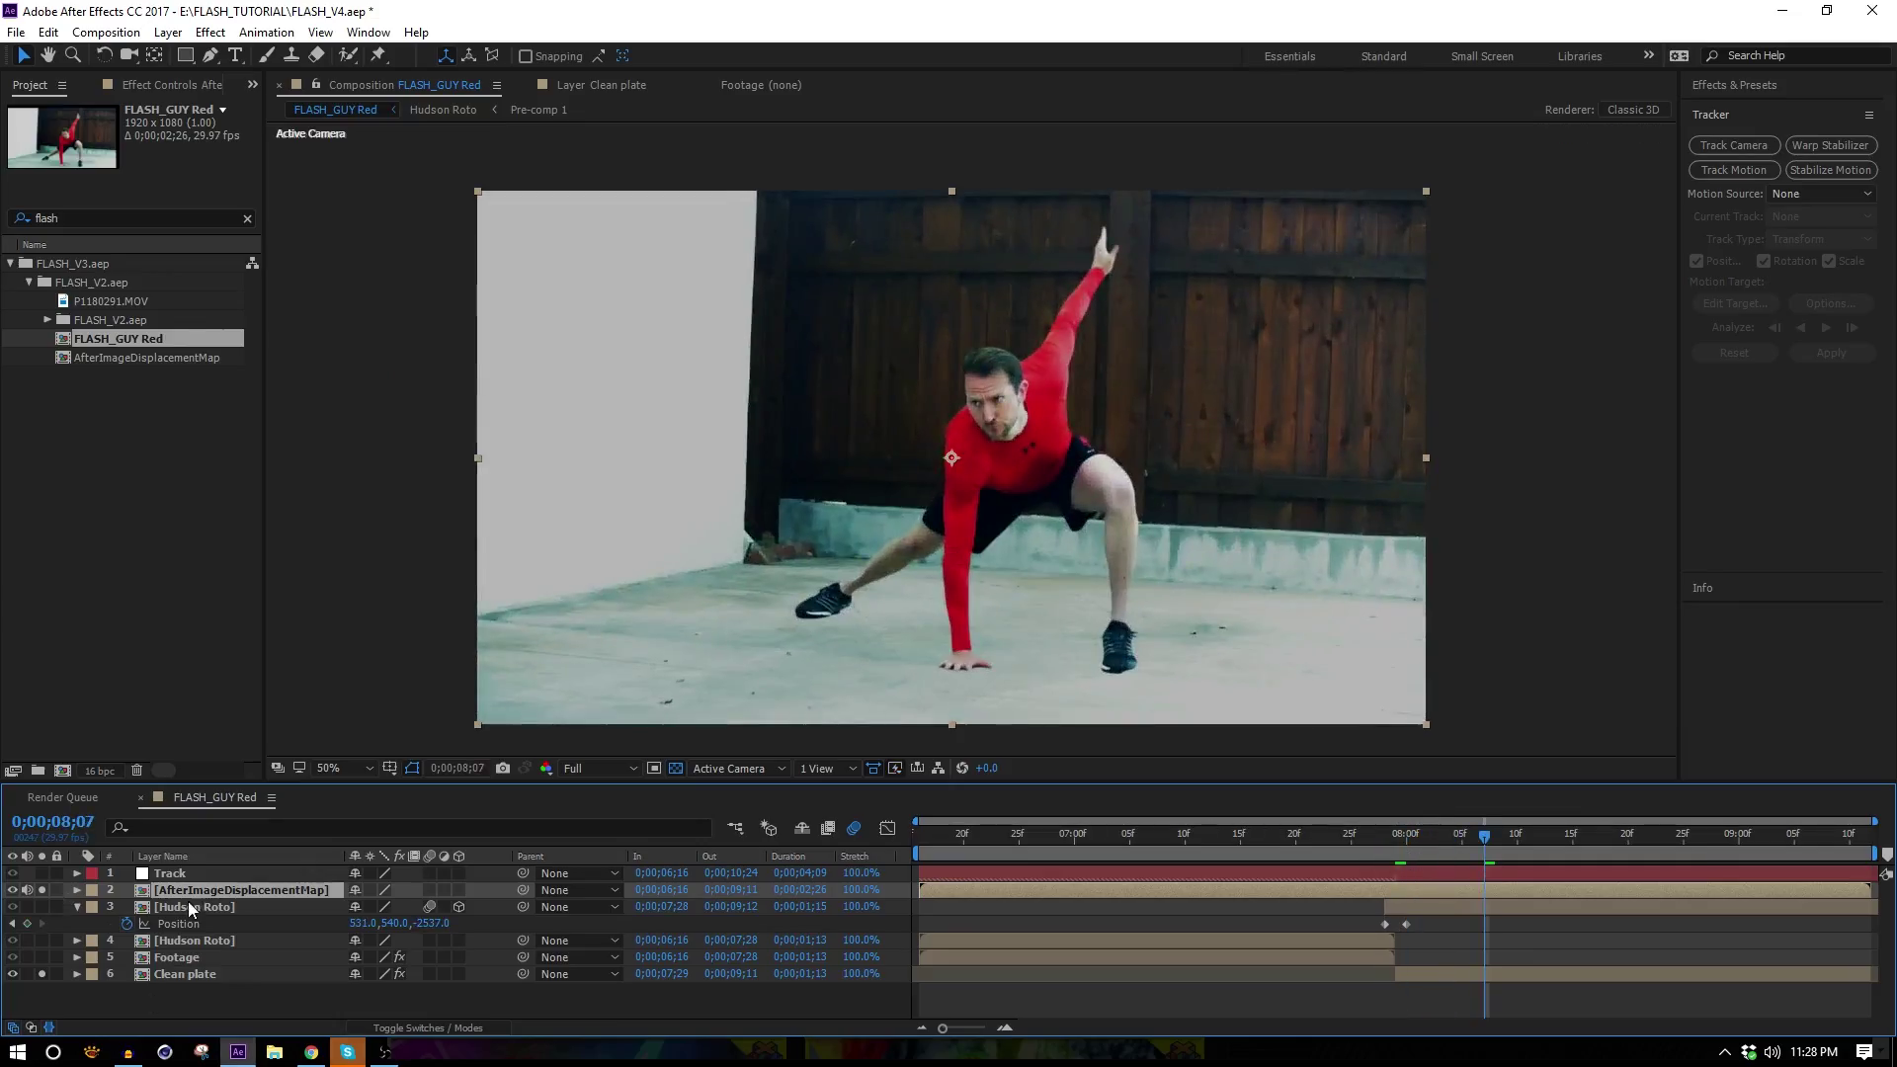
# Move AfterImageDisplacementMap beneath the Clean plate layer, then unsolo and hide it.
pyautogui.moveTo(210, 891); pyautogui.dragTo(247, 991)
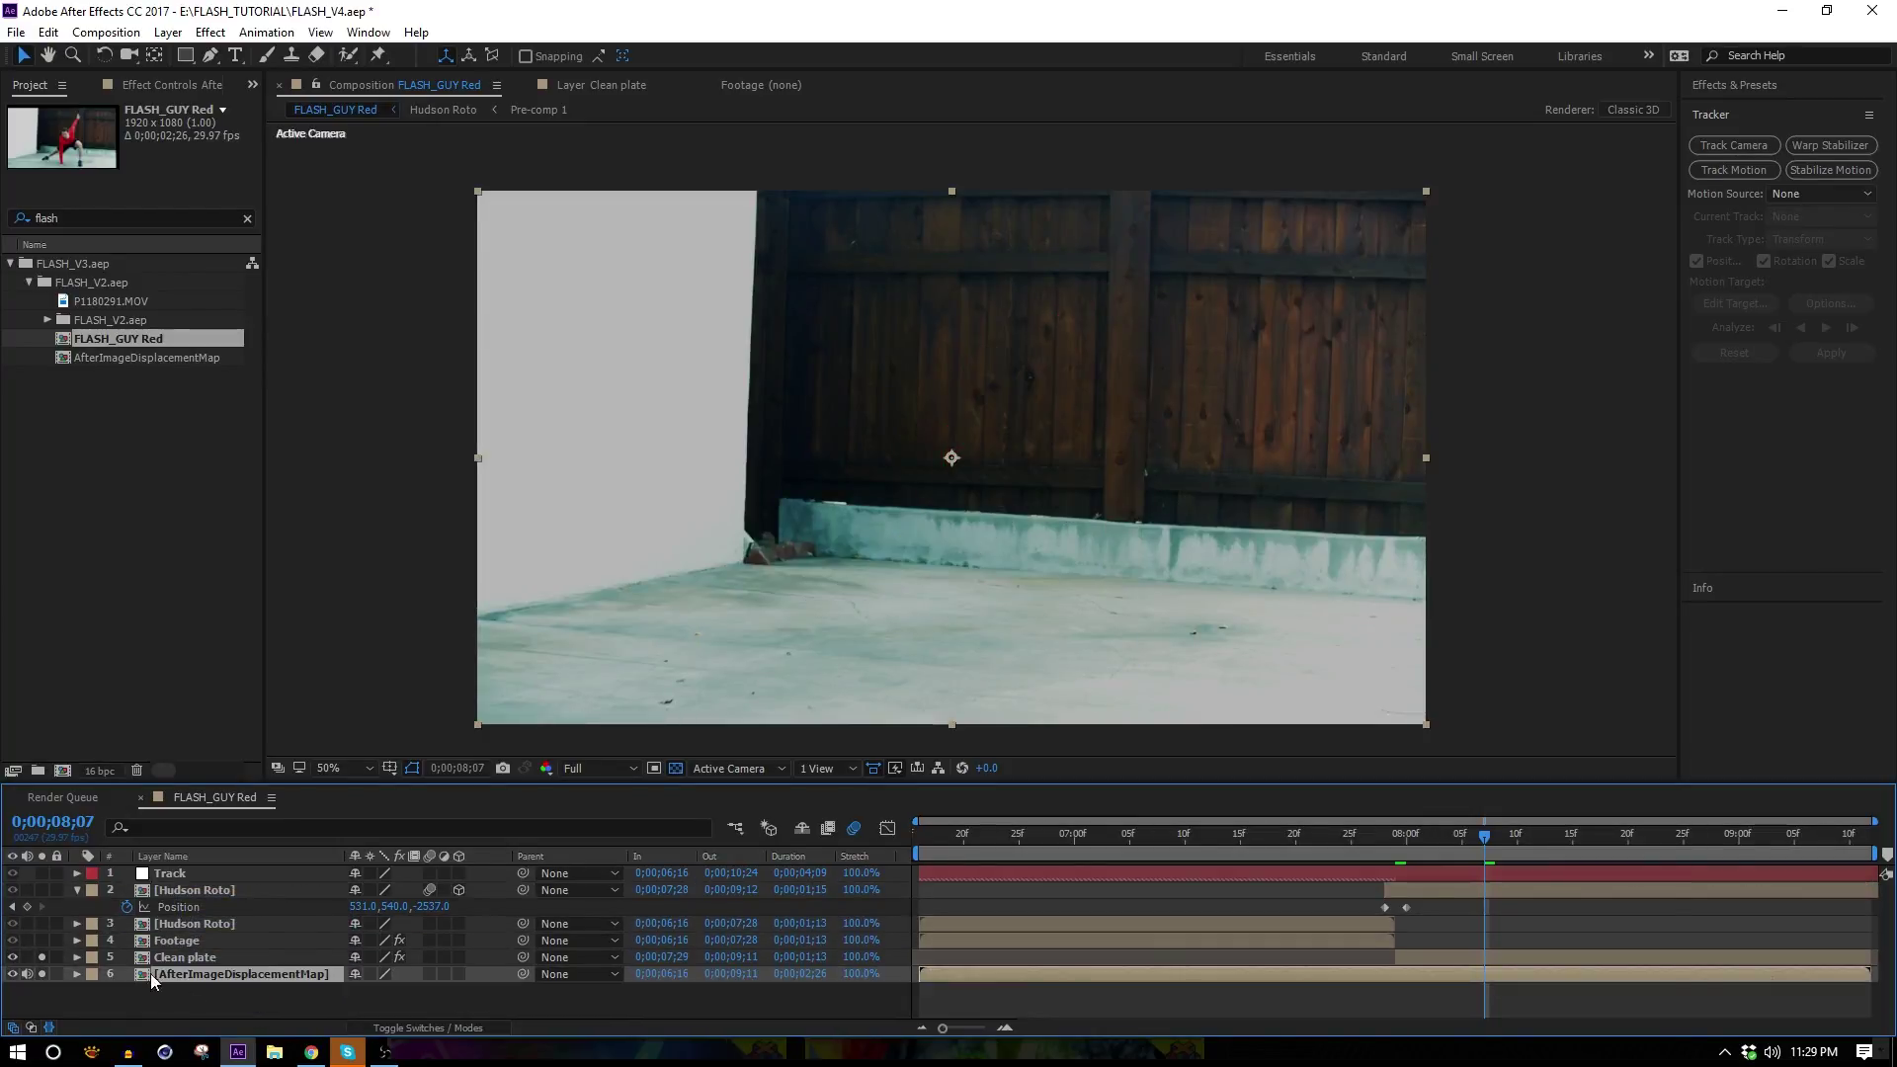
pyautogui.click(87, 1002)
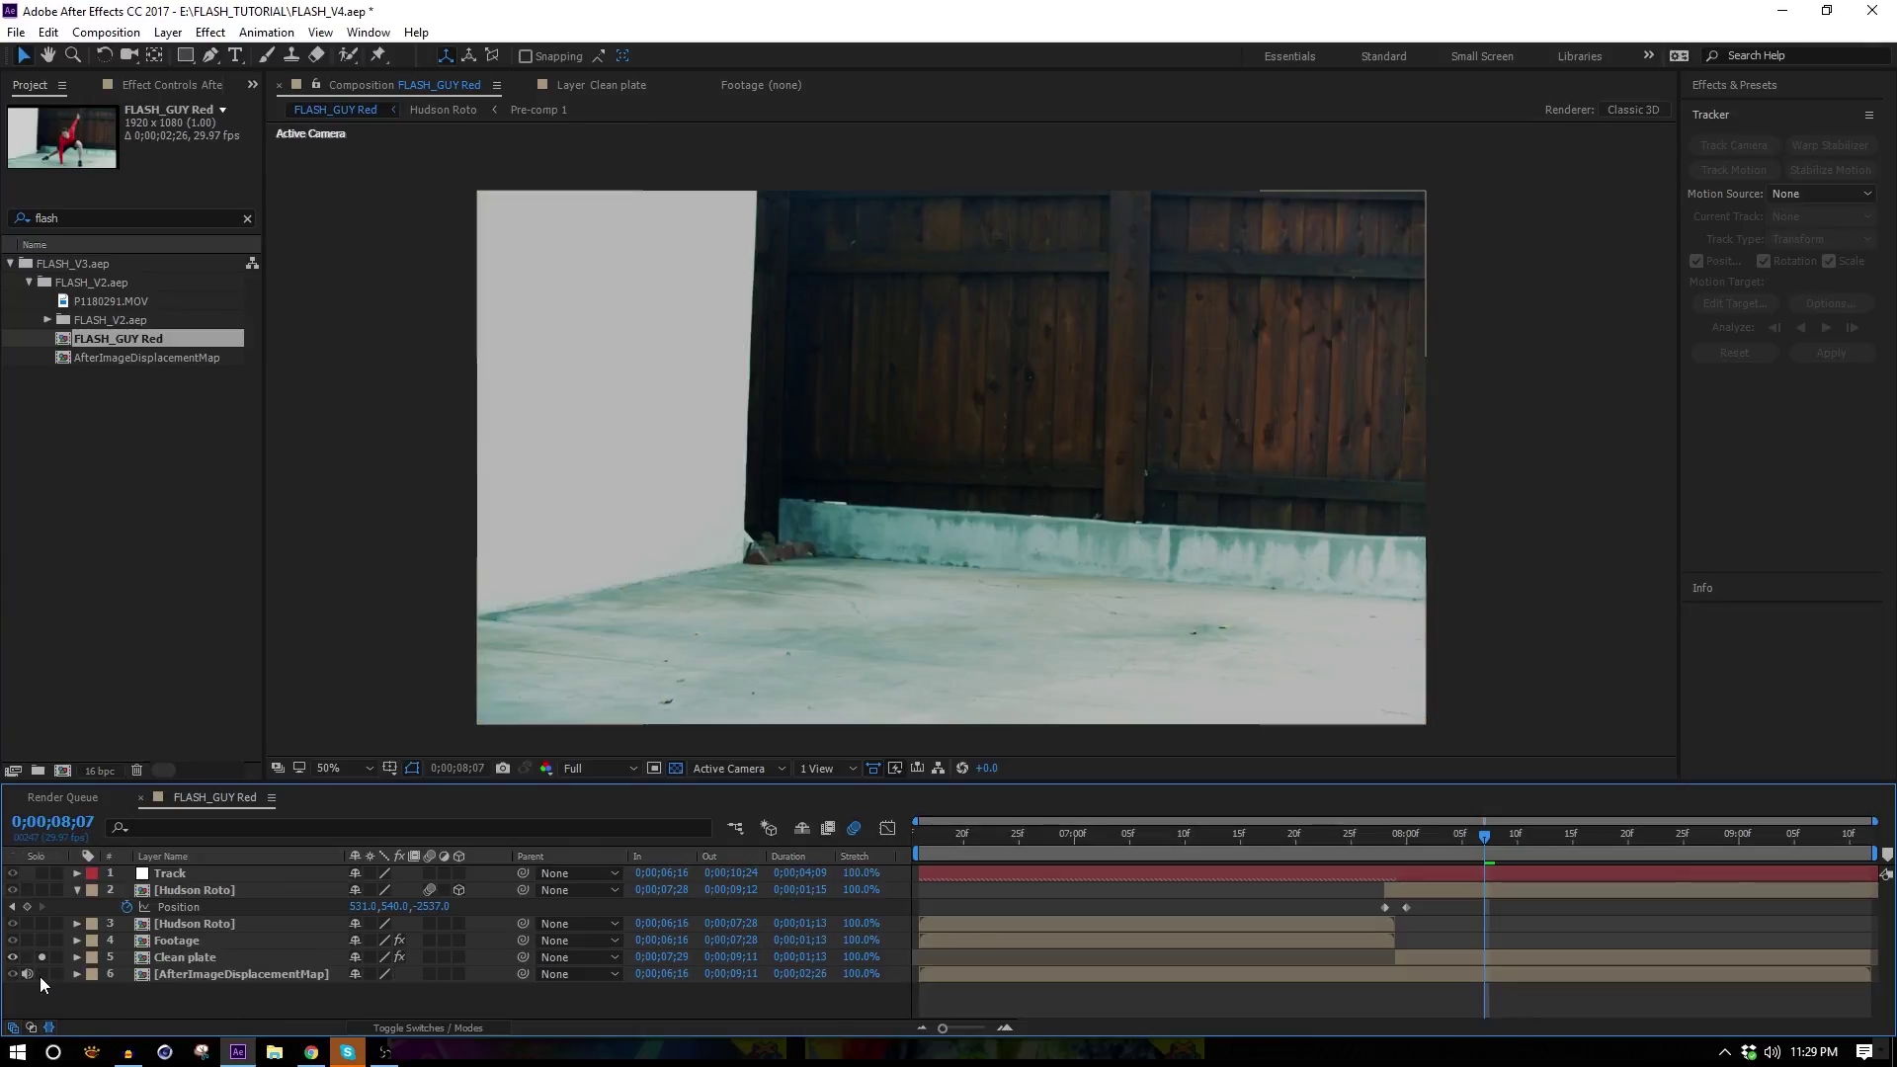
pyautogui.click(11, 974)
# Create an adjustment layer and rename it After Image.
pyautogui.moveTo(1439, 843)
pyautogui.mouseDown()
pyautogui.moveTo(1378, 839)
pyautogui.moveTo(1429, 854)
pyautogui.mouseUp()
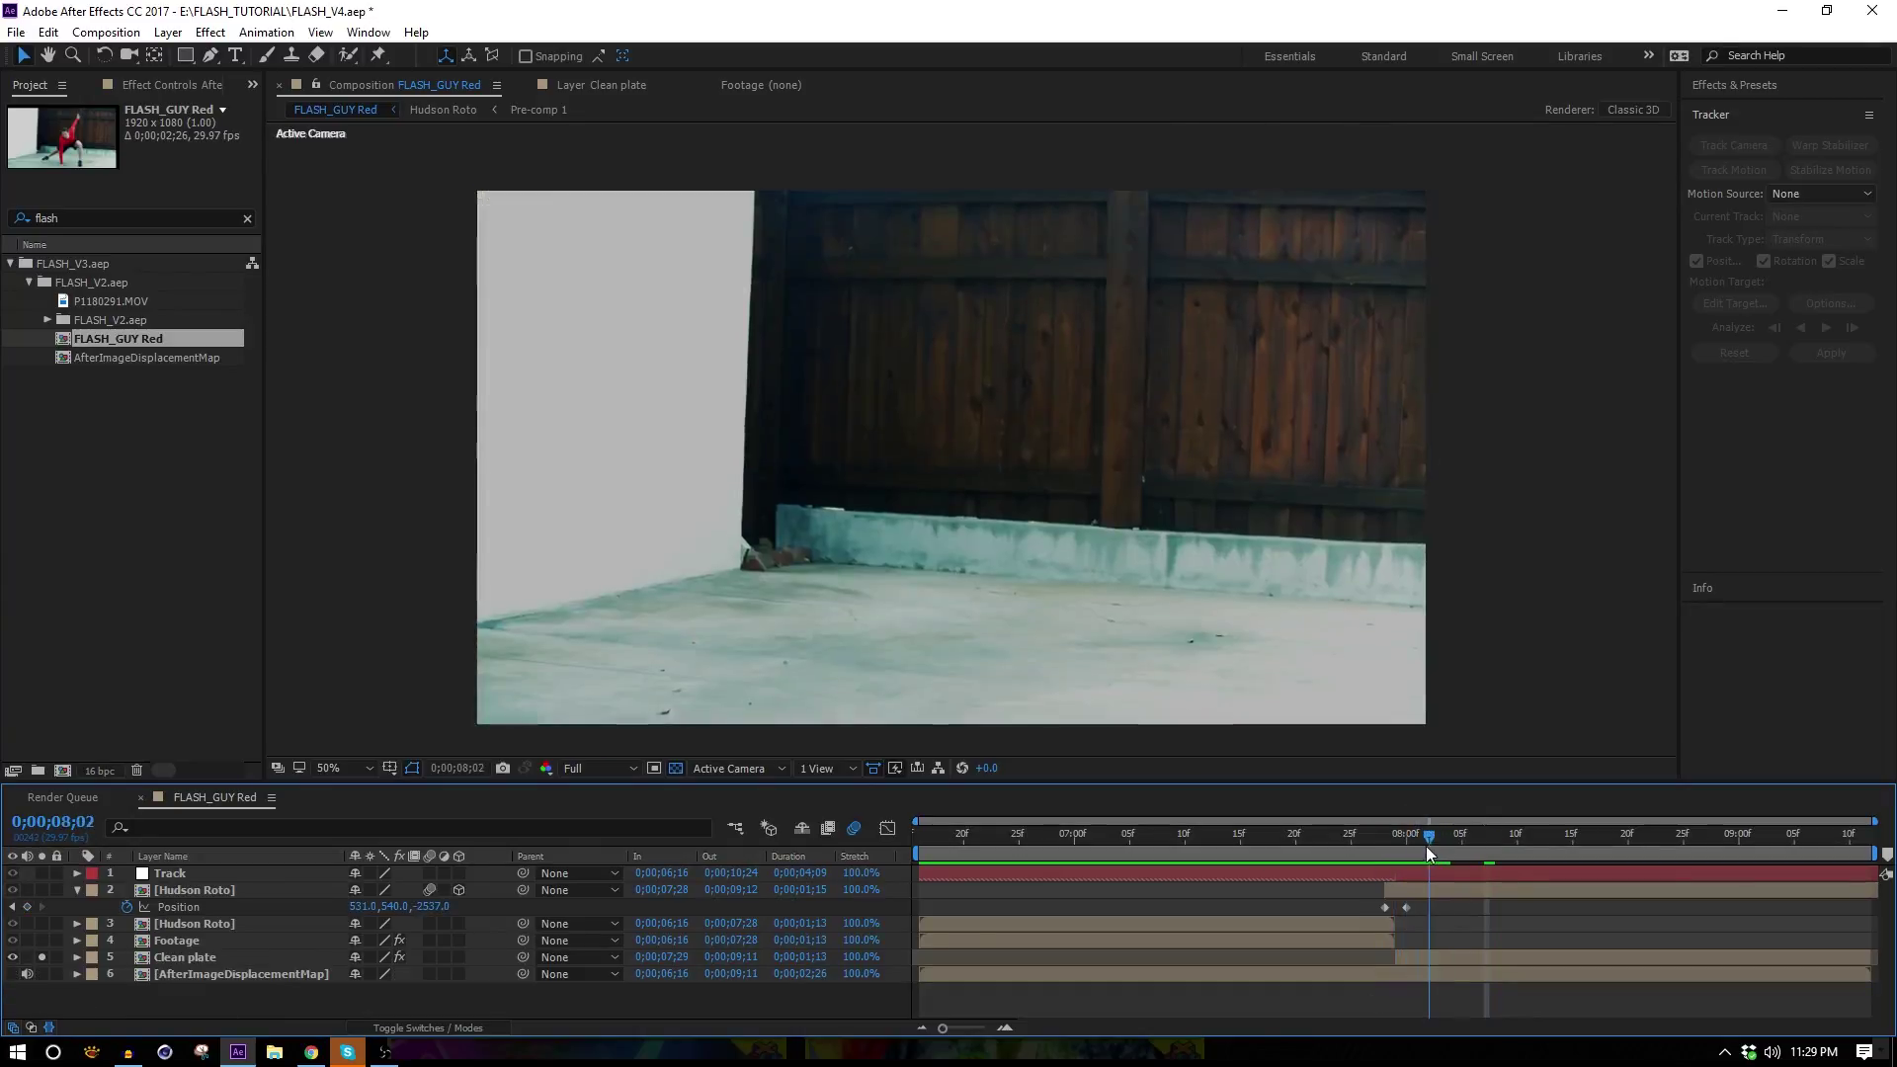
pyautogui.click(167, 32)
pyautogui.moveTo(198, 54)
pyautogui.click(583, 172)
pyautogui.press('Return')
pyautogui.write('After Image')
pyautogui.press('Return')
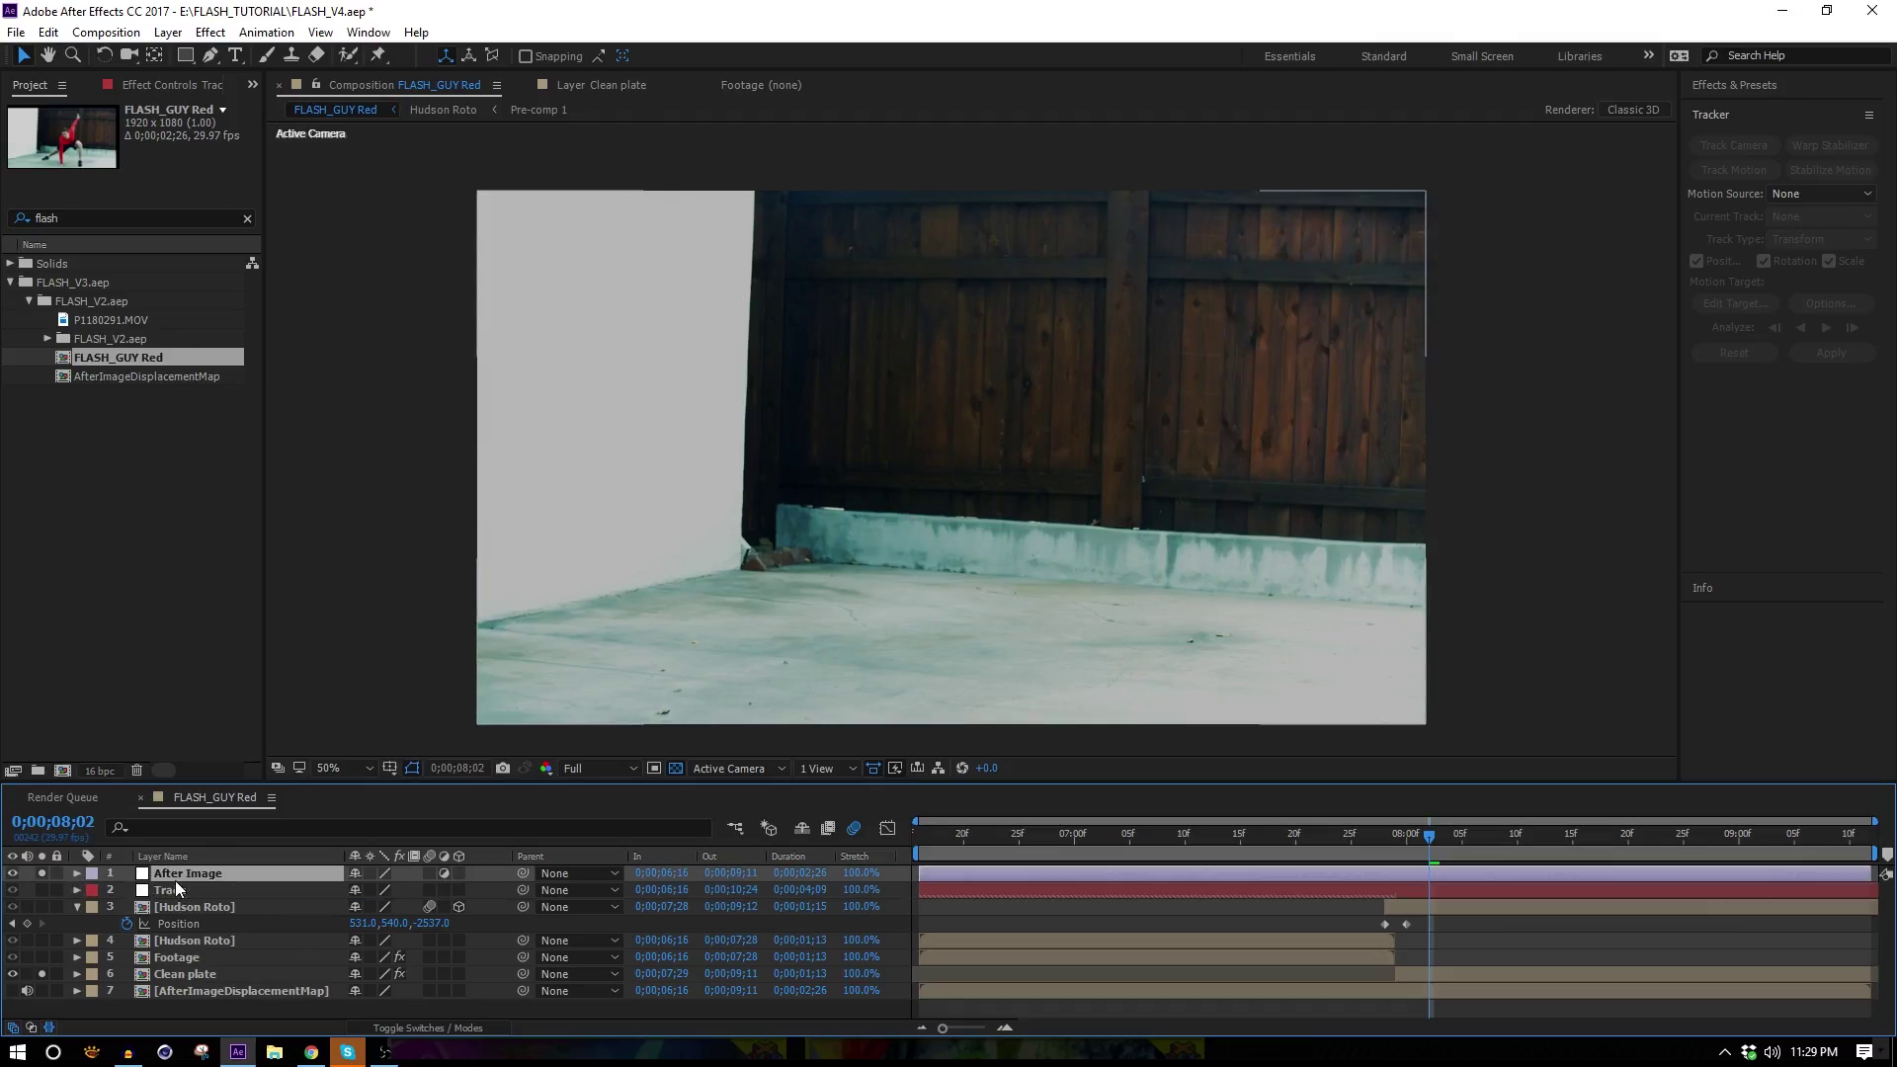
# Place the After Image layer directly above Clean plate and shift it to start at 0;00;07;29.
pyautogui.moveTo(189, 875); pyautogui.dragTo(253, 963)
pyautogui.moveTo(980, 958); pyautogui.dragTo(1423, 973)
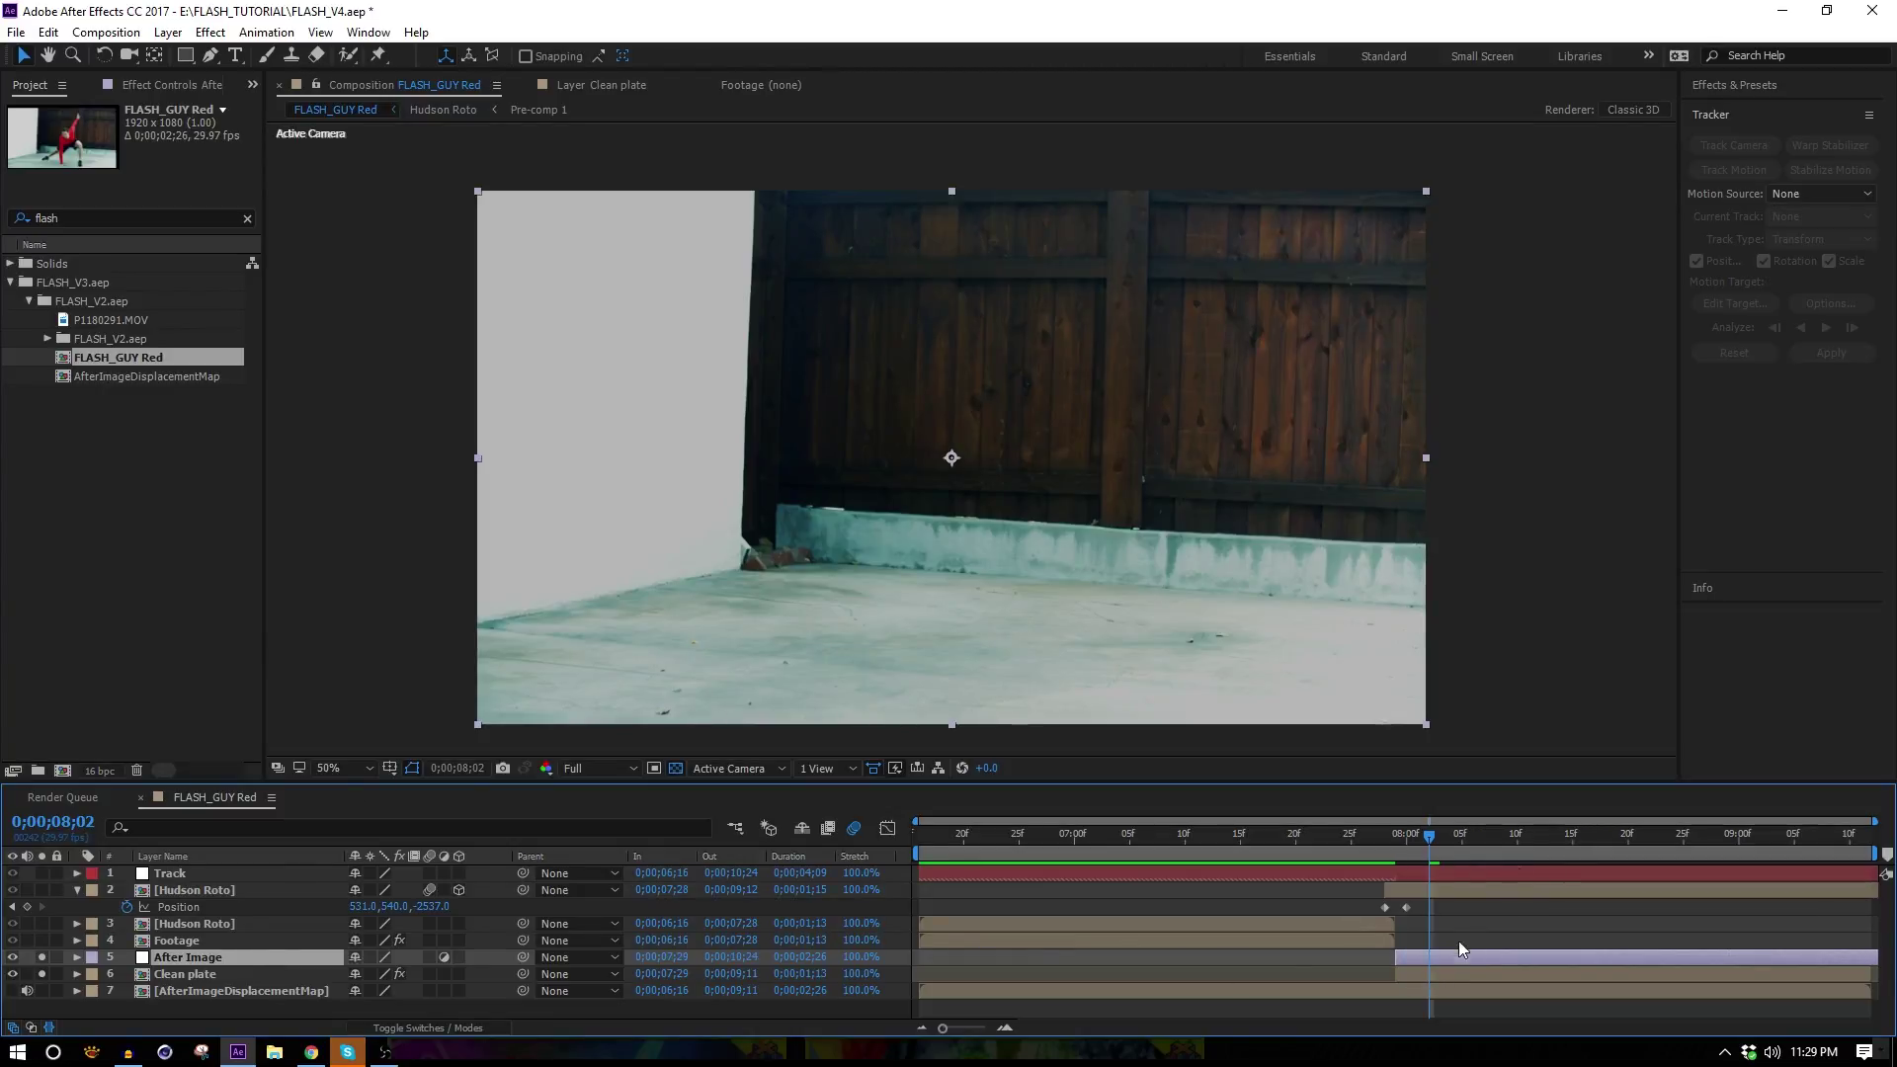
pyautogui.hotkey('ctrl', 'shift', 'a')
# Find the Displacement Map effect, apply it to the After Image layer and widen the view of its settings.
pyautogui.click(1741, 85)
pyautogui.write('displacement')
pyautogui.moveTo(1779, 148); pyautogui.dragTo(1408, 961)
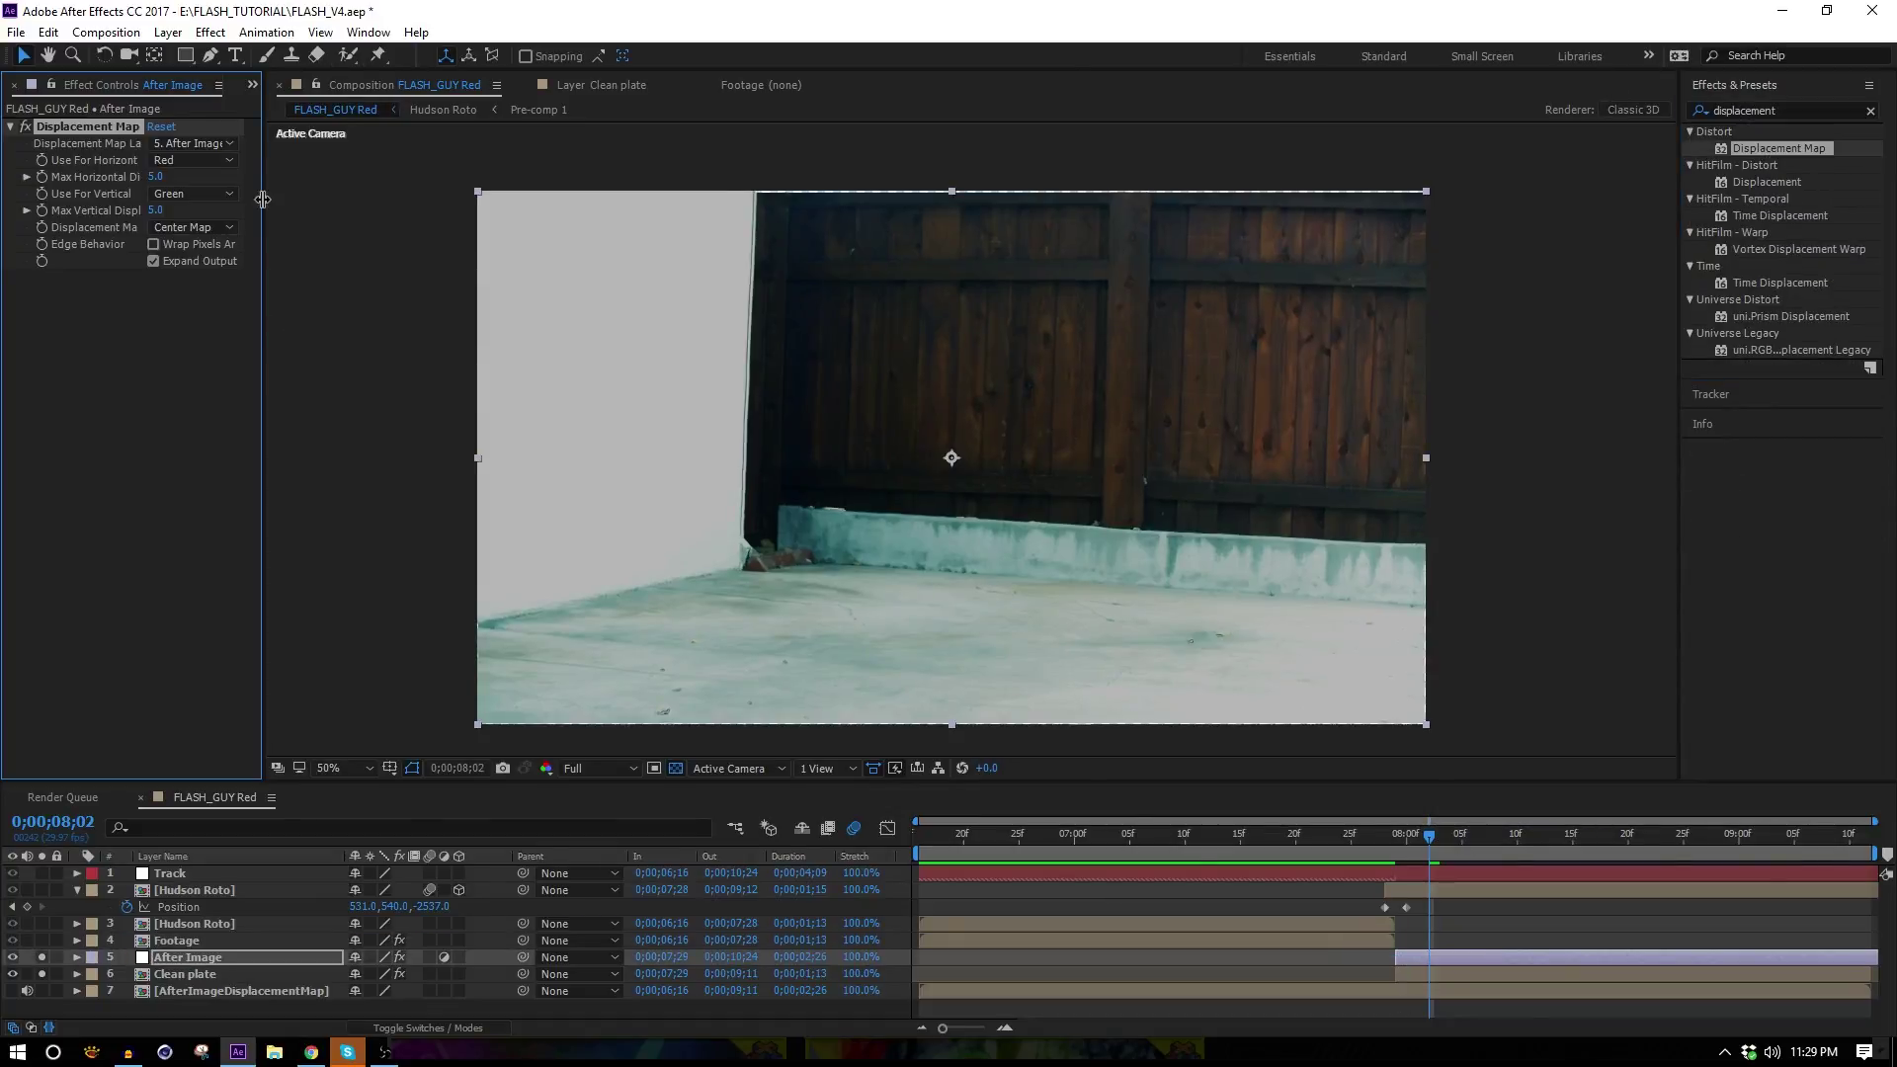
pyautogui.moveTo(263, 199); pyautogui.dragTo(429, 220)
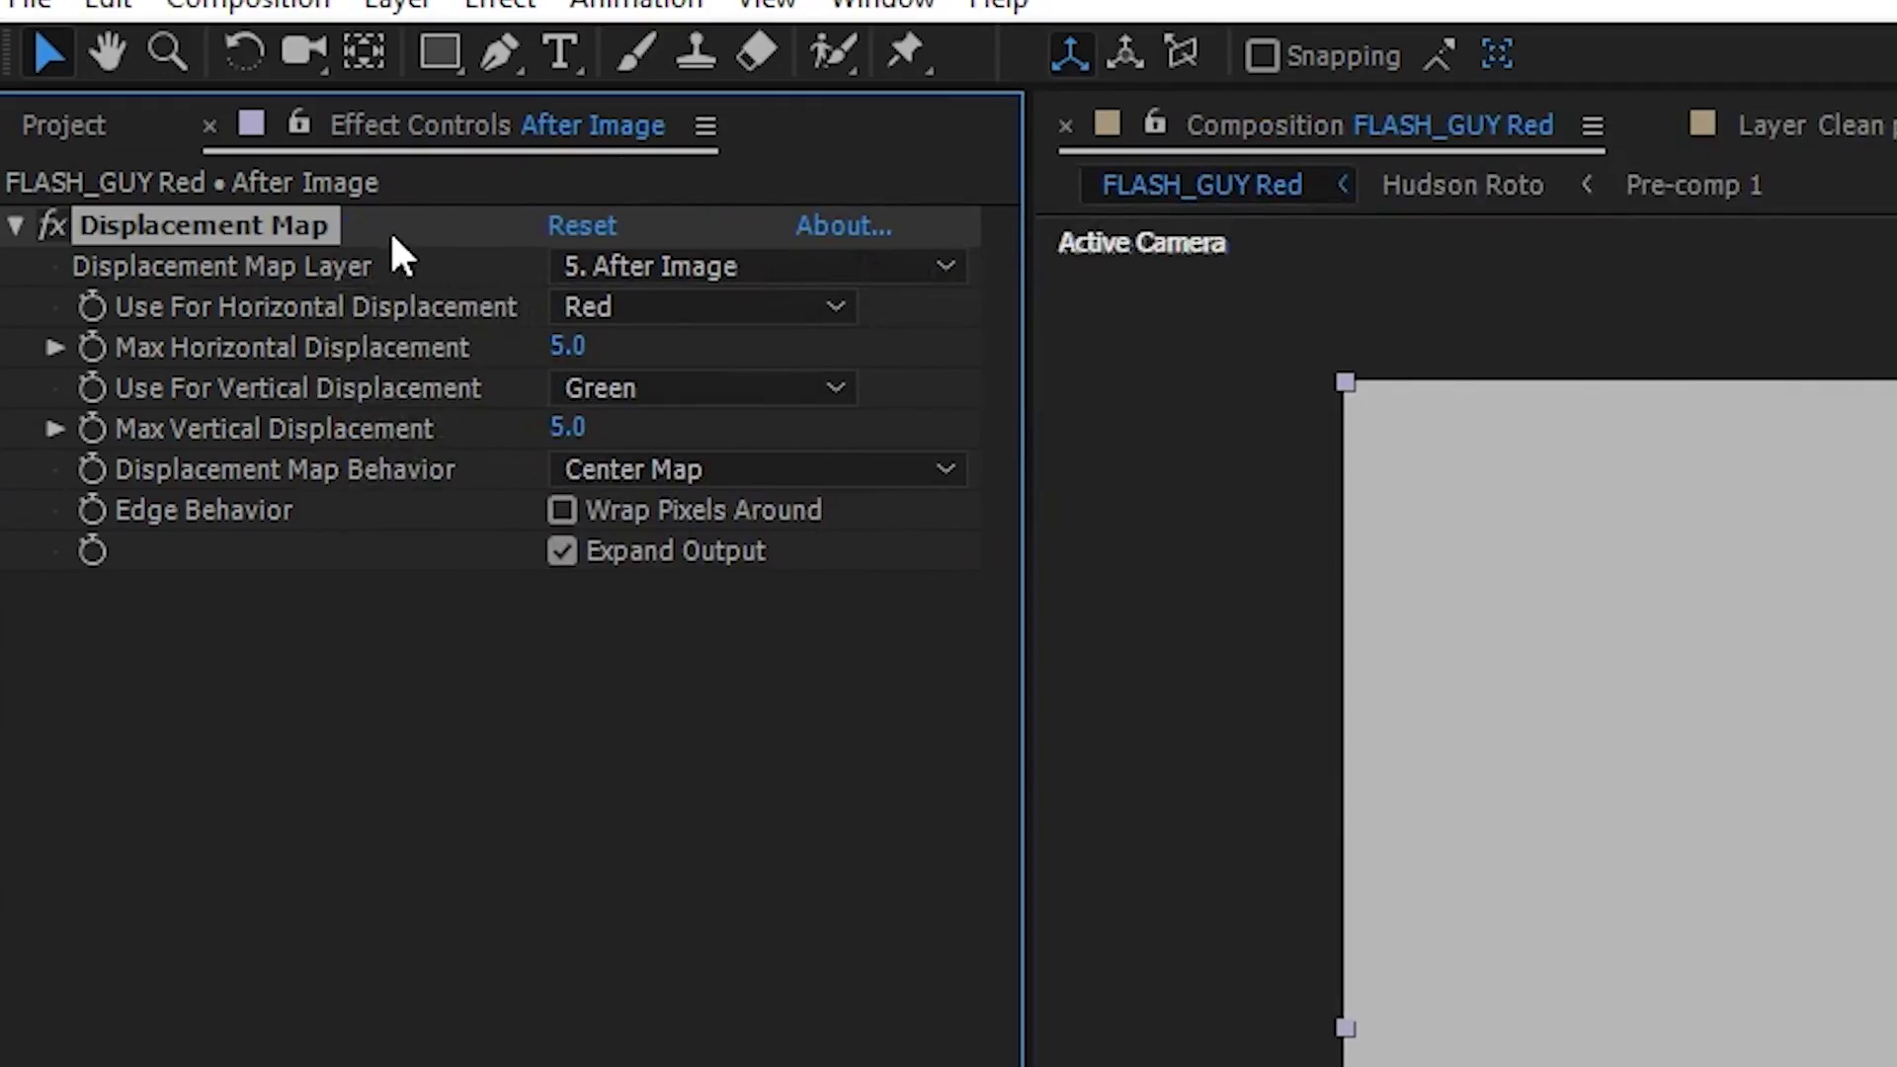
# Use AfterImageDisplacementMap as the displacement map layer and set the maximum displacement to 383 horizontally and -101 vertically.
pyautogui.click(715, 263)
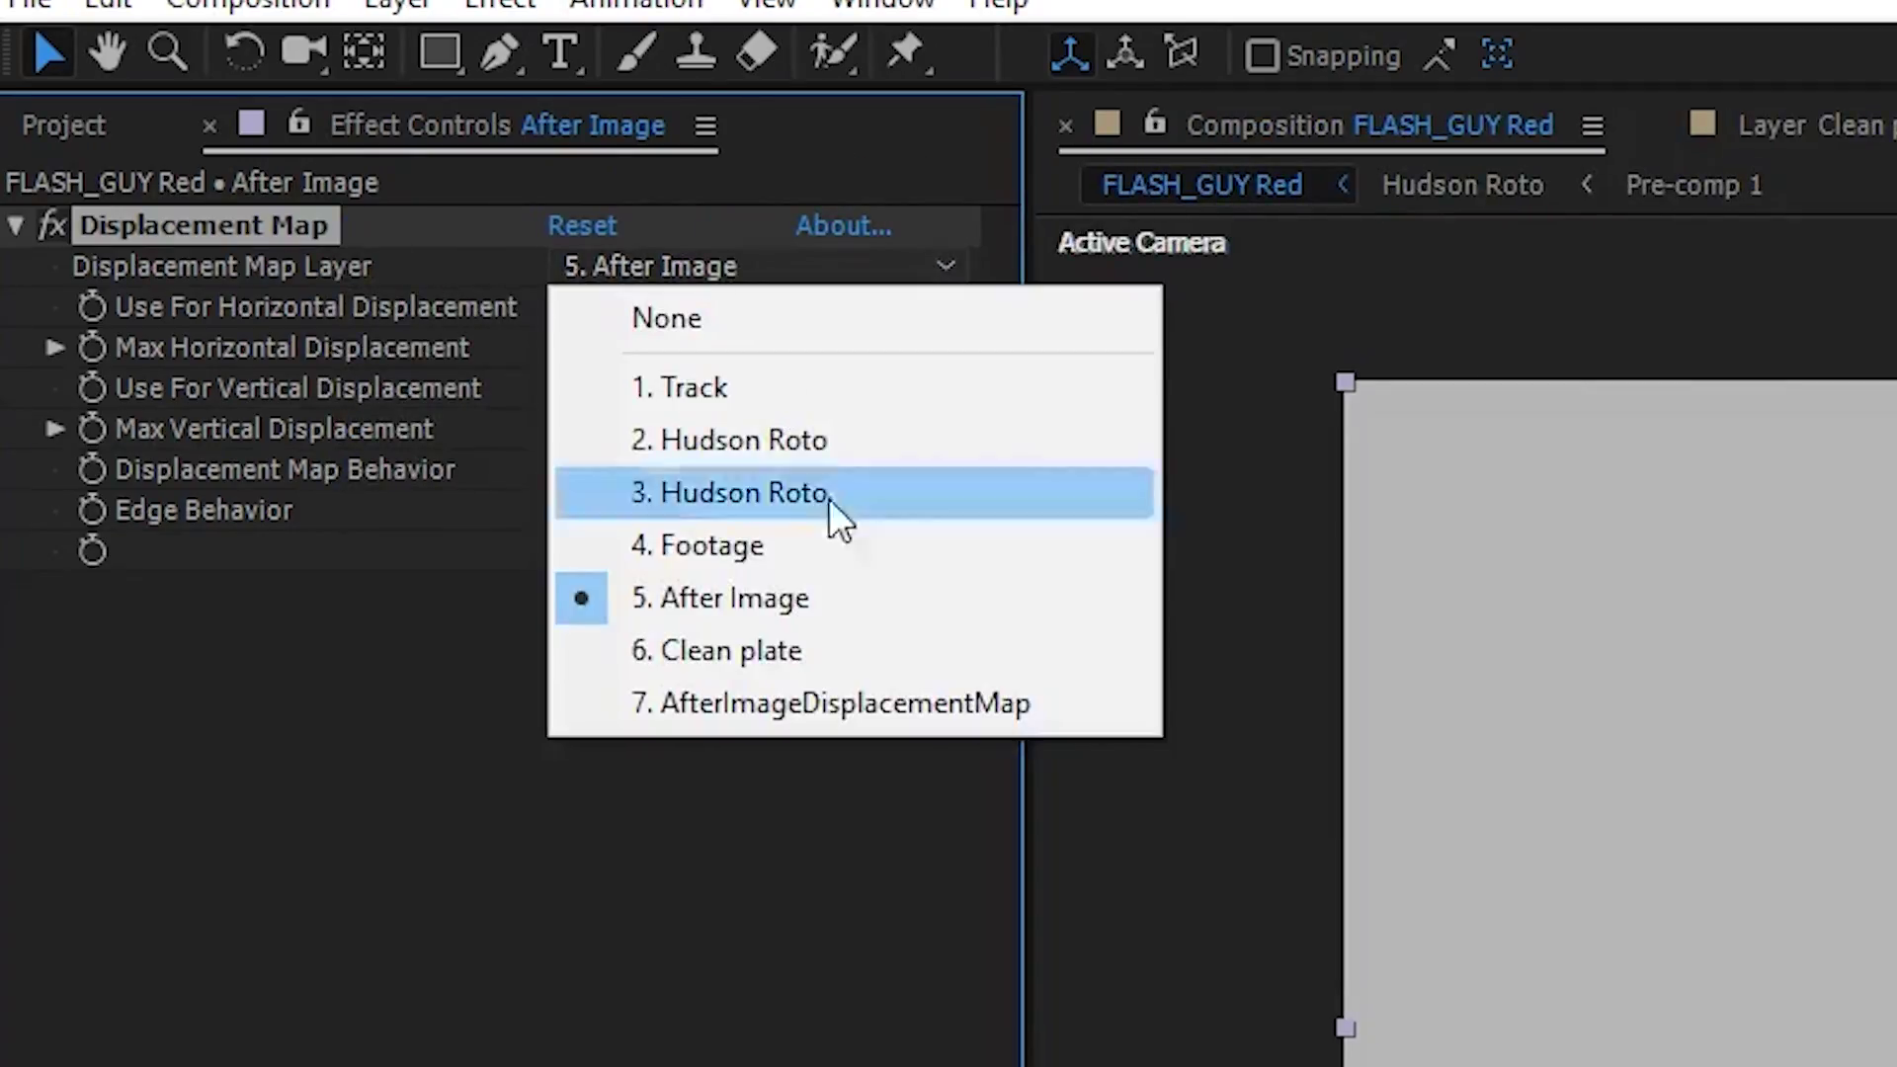
pyautogui.click(917, 697)
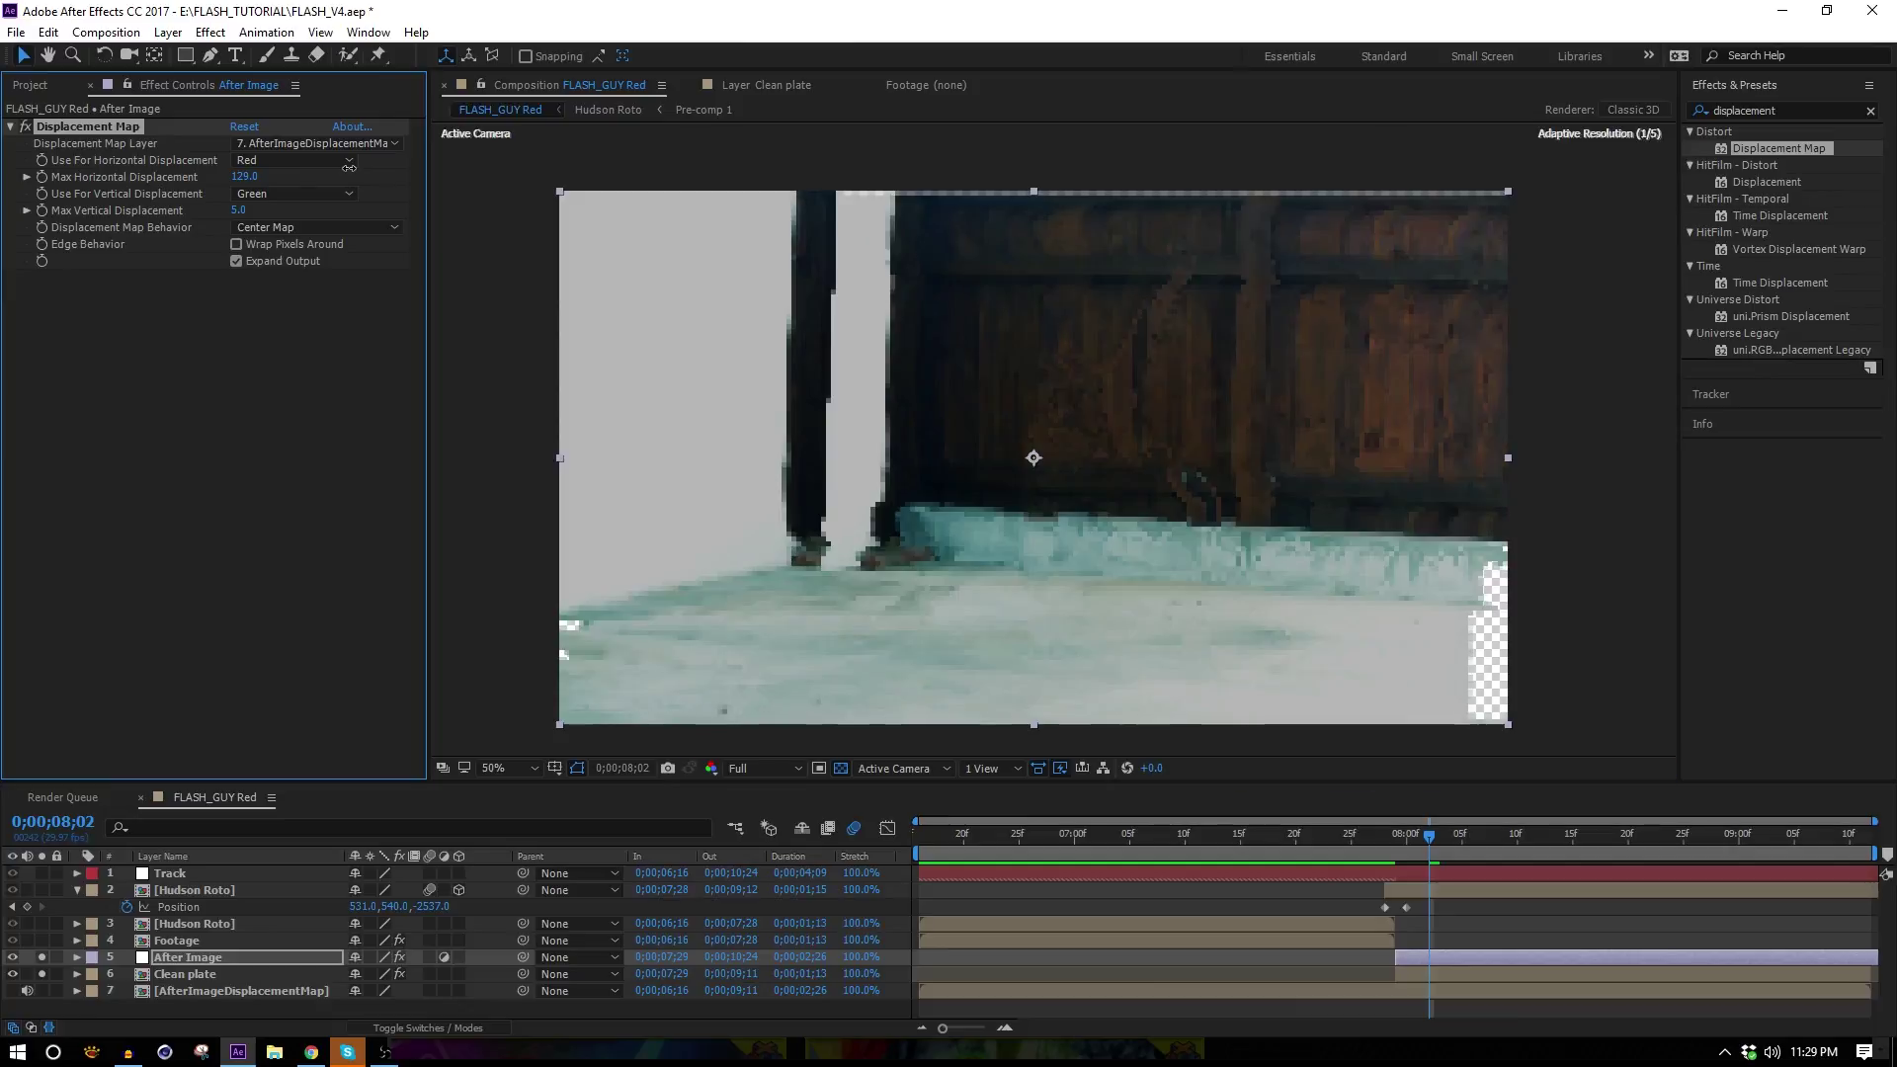
pyautogui.press('.')
pyautogui.moveTo(327, 223); pyautogui.dragTo(447, 331)
pyautogui.moveTo(244, 177); pyautogui.dragTo(451, 173)
pyautogui.moveTo(308, 178)
pyautogui.mouseDown()
pyautogui.moveTo(193, 213)
pyautogui.moveTo(168, 256)
pyautogui.moveTo(219, 218)
pyautogui.moveTo(178, 198)
pyautogui.moveTo(395, 197)
pyautogui.moveTo(172, 210)
pyautogui.moveTo(247, 205)
pyautogui.moveTo(281, 176)
pyautogui.mouseUp()
pyautogui.scroll(2, 1150, 496)
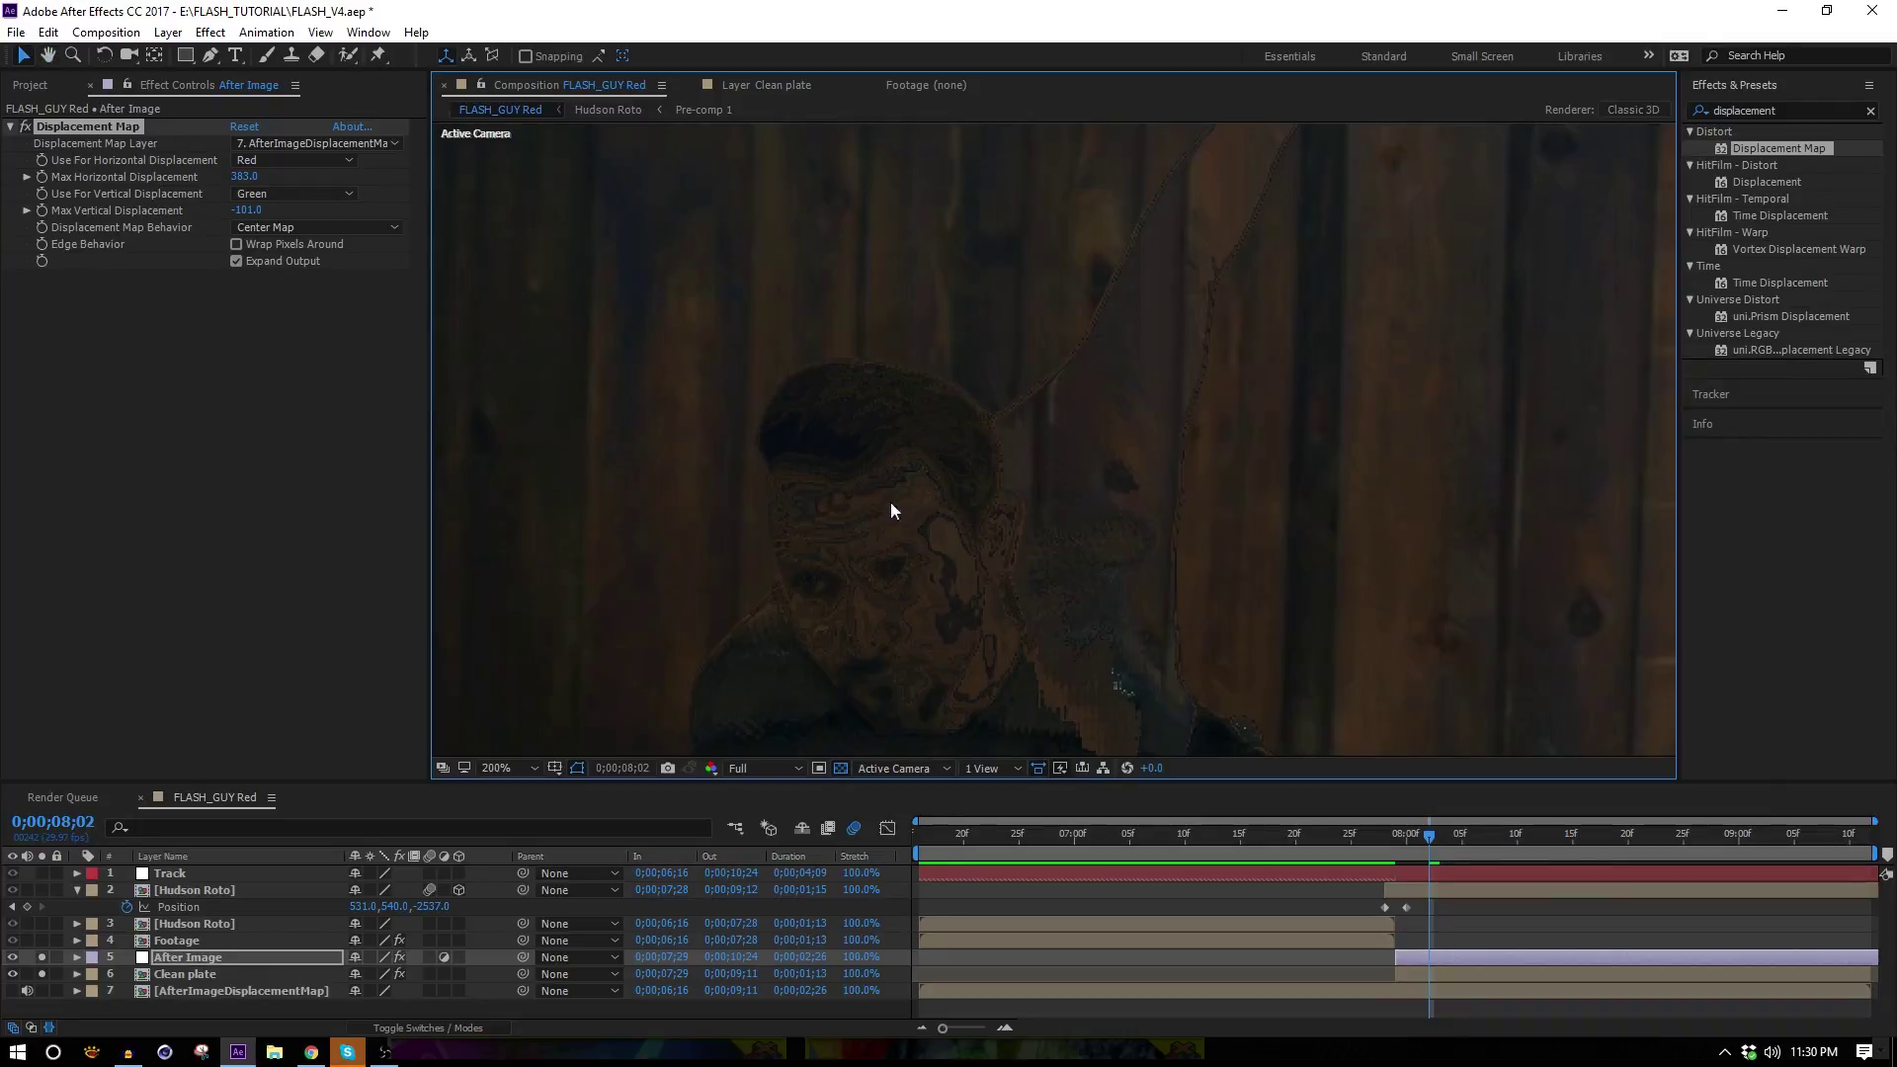
pyautogui.scroll(-2, 1095, 459)
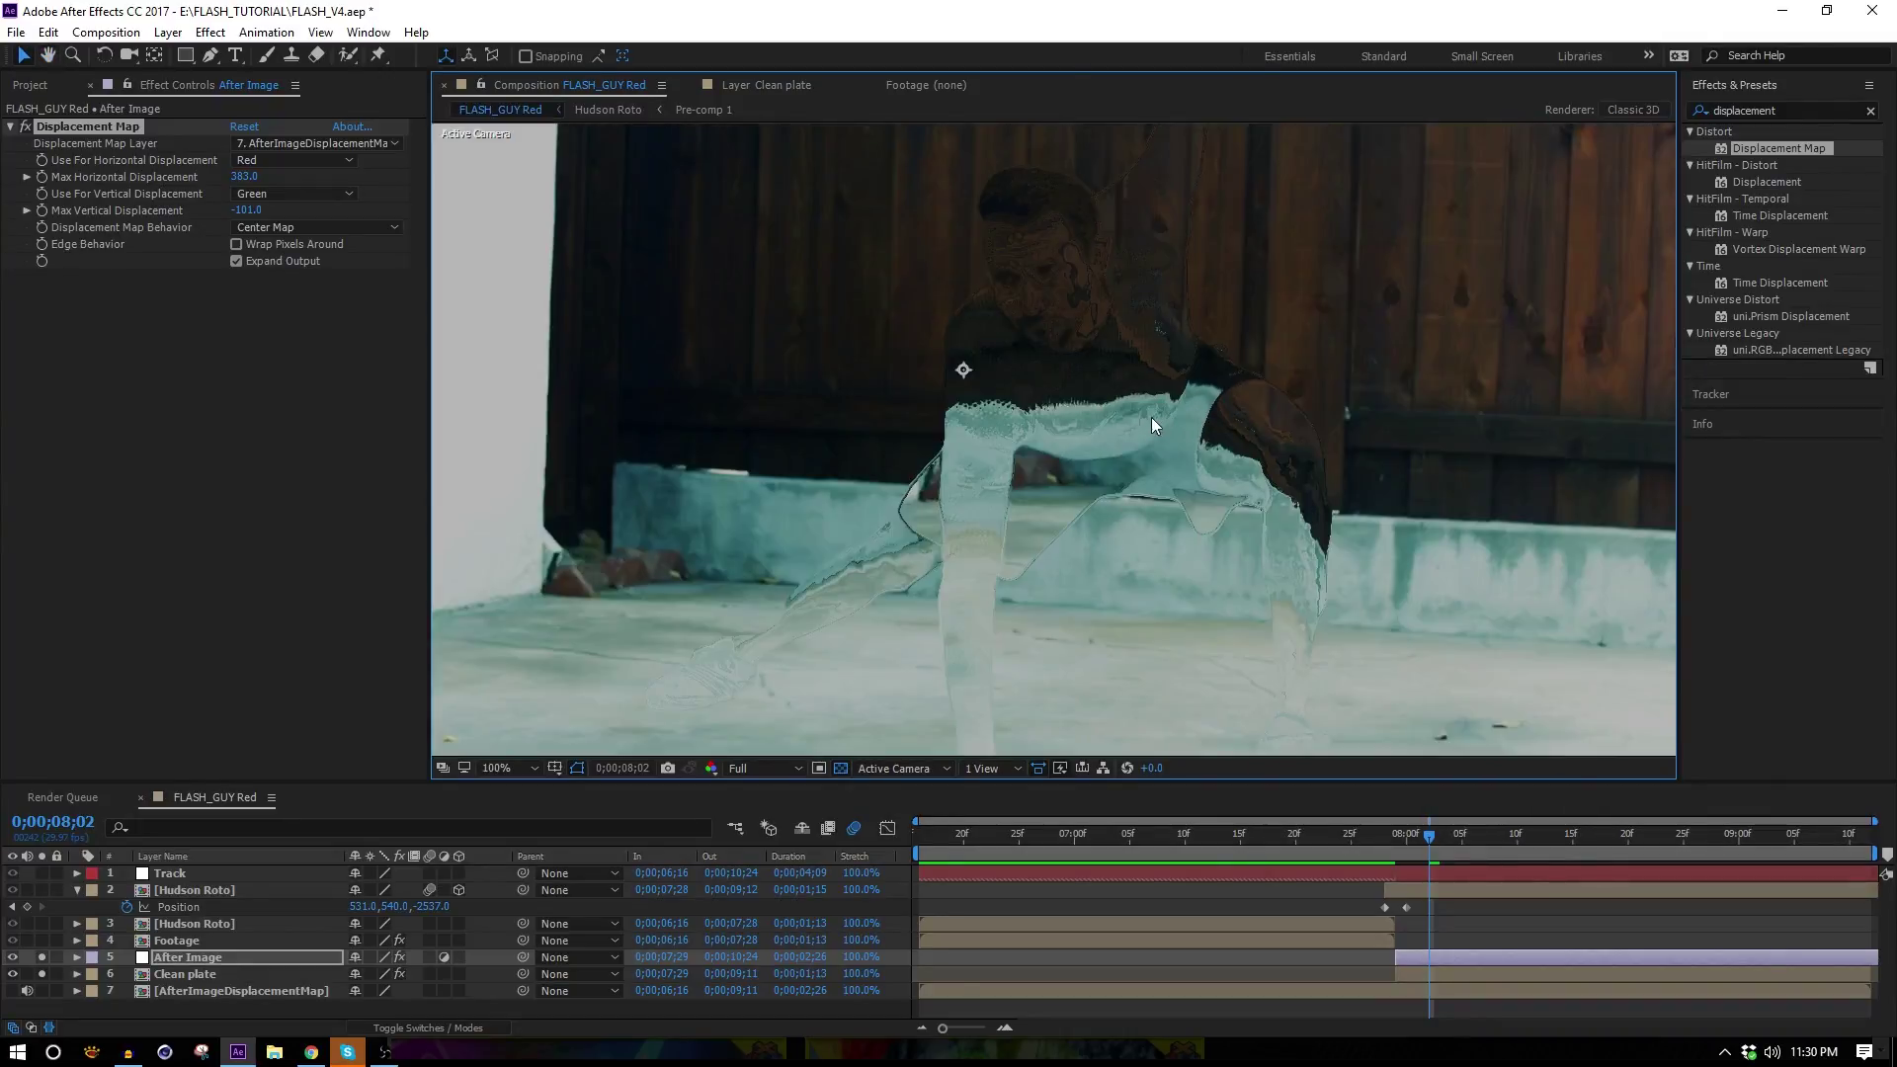
# Keyframe both maximum displacements of After Image at 0;00;07;29 and bring them to 0 at 0;00;08;04.
pyautogui.click(1396, 838)
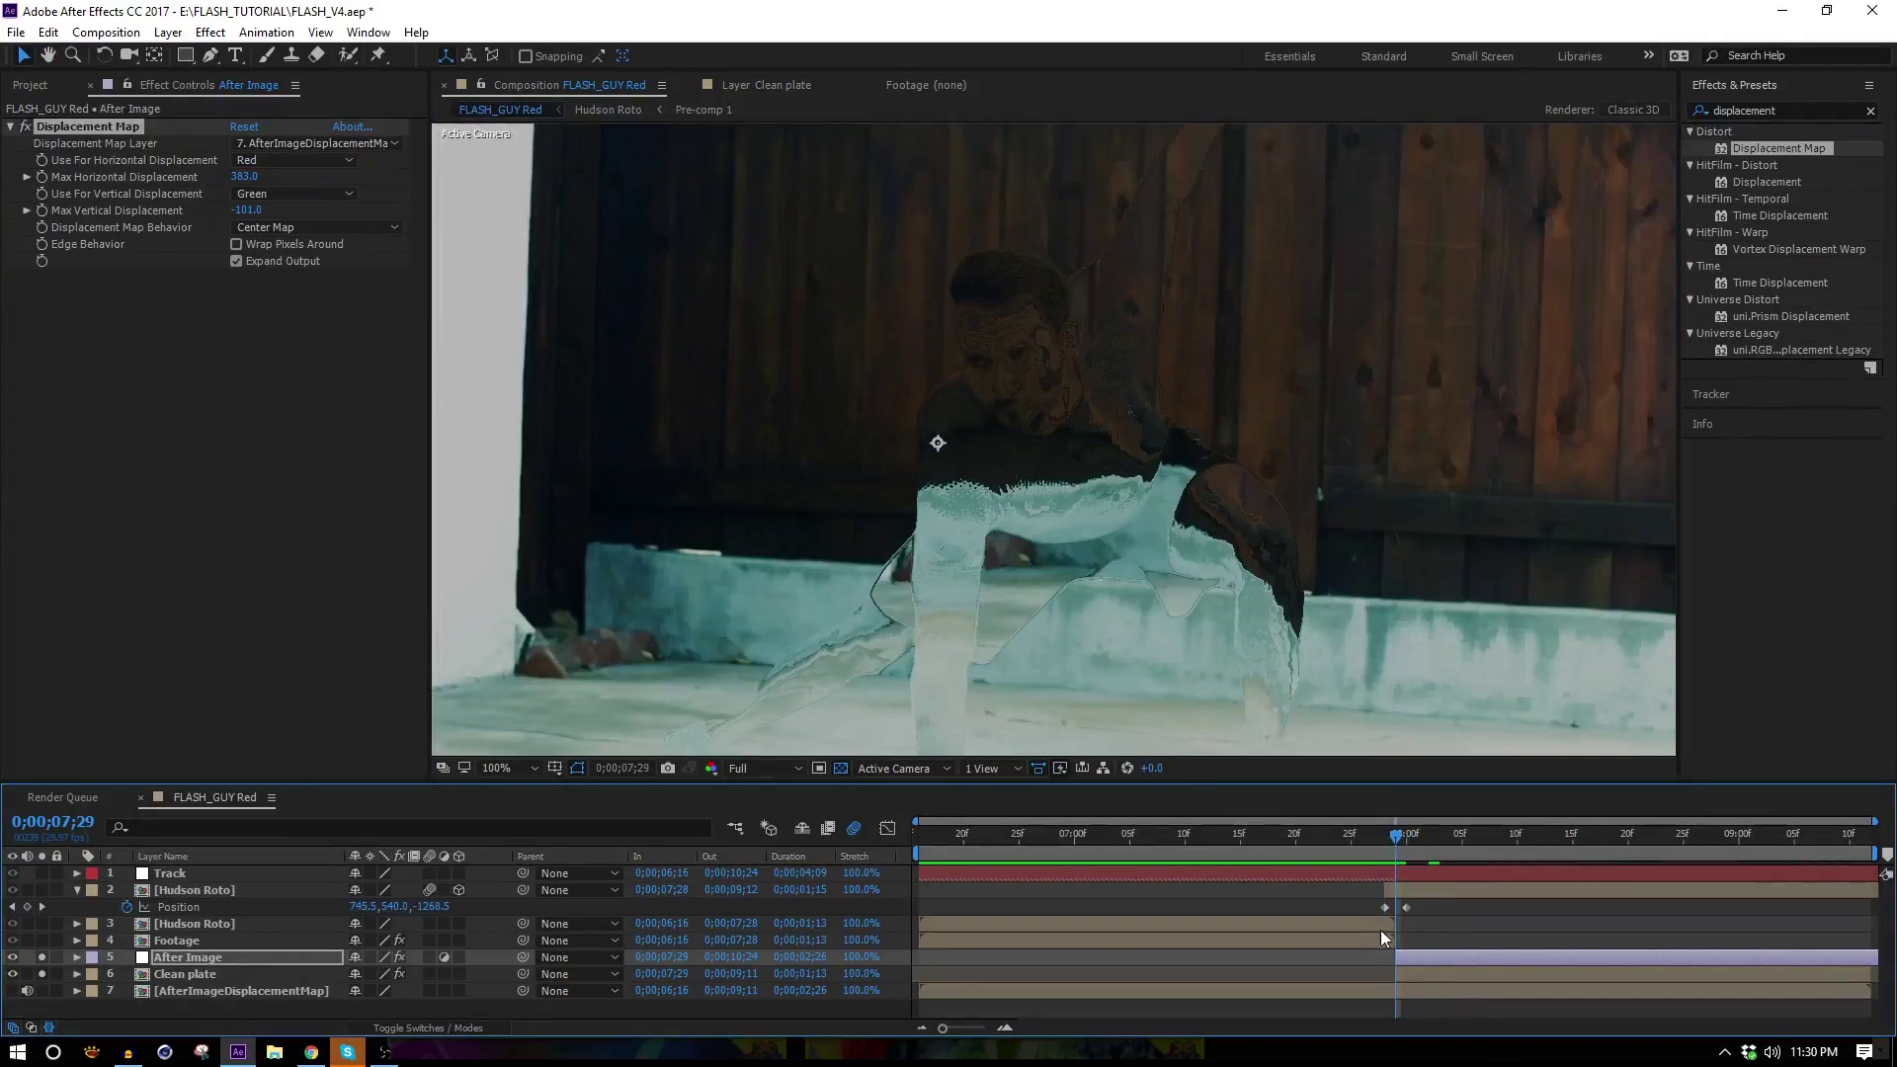
pyautogui.click(44, 174)
pyautogui.click(1450, 835)
pyautogui.click(247, 176)
pyautogui.write('0')
pyautogui.click(250, 211)
pyautogui.click(271, 452)
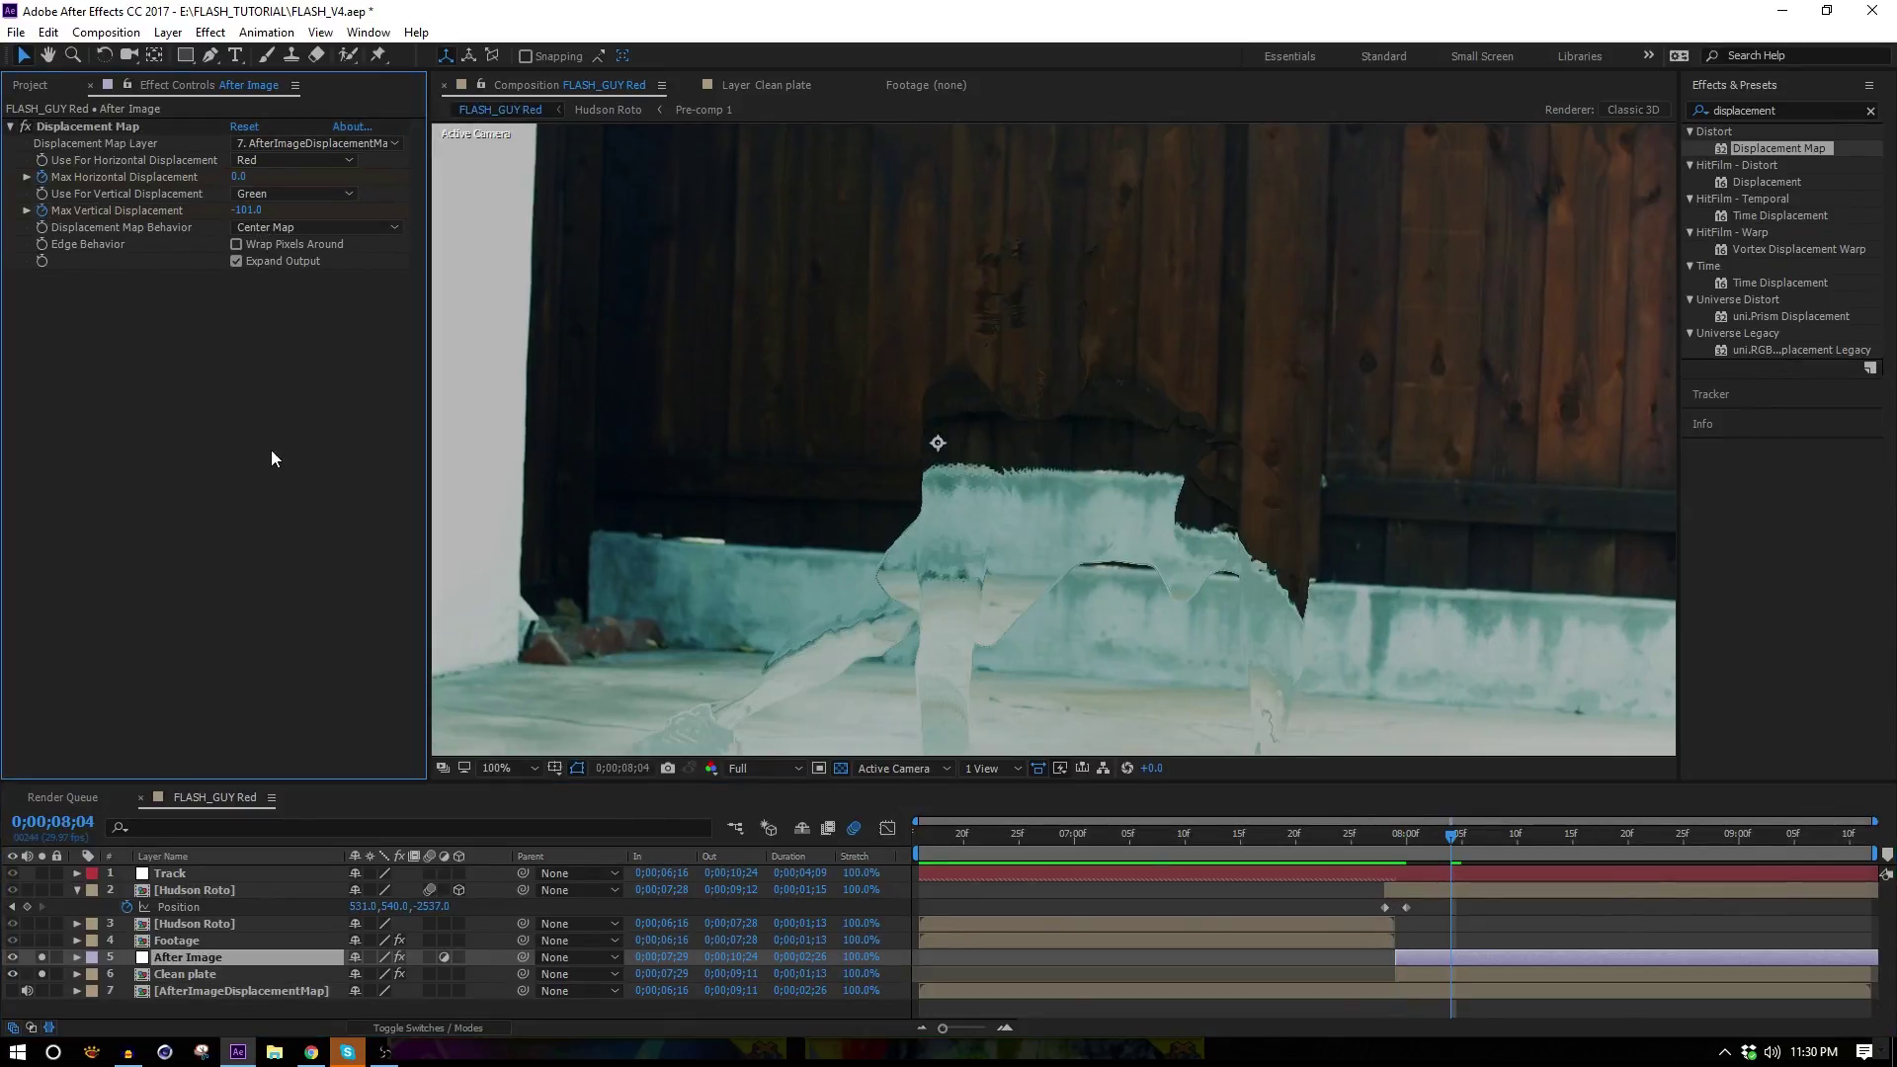
pyautogui.click(276, 384)
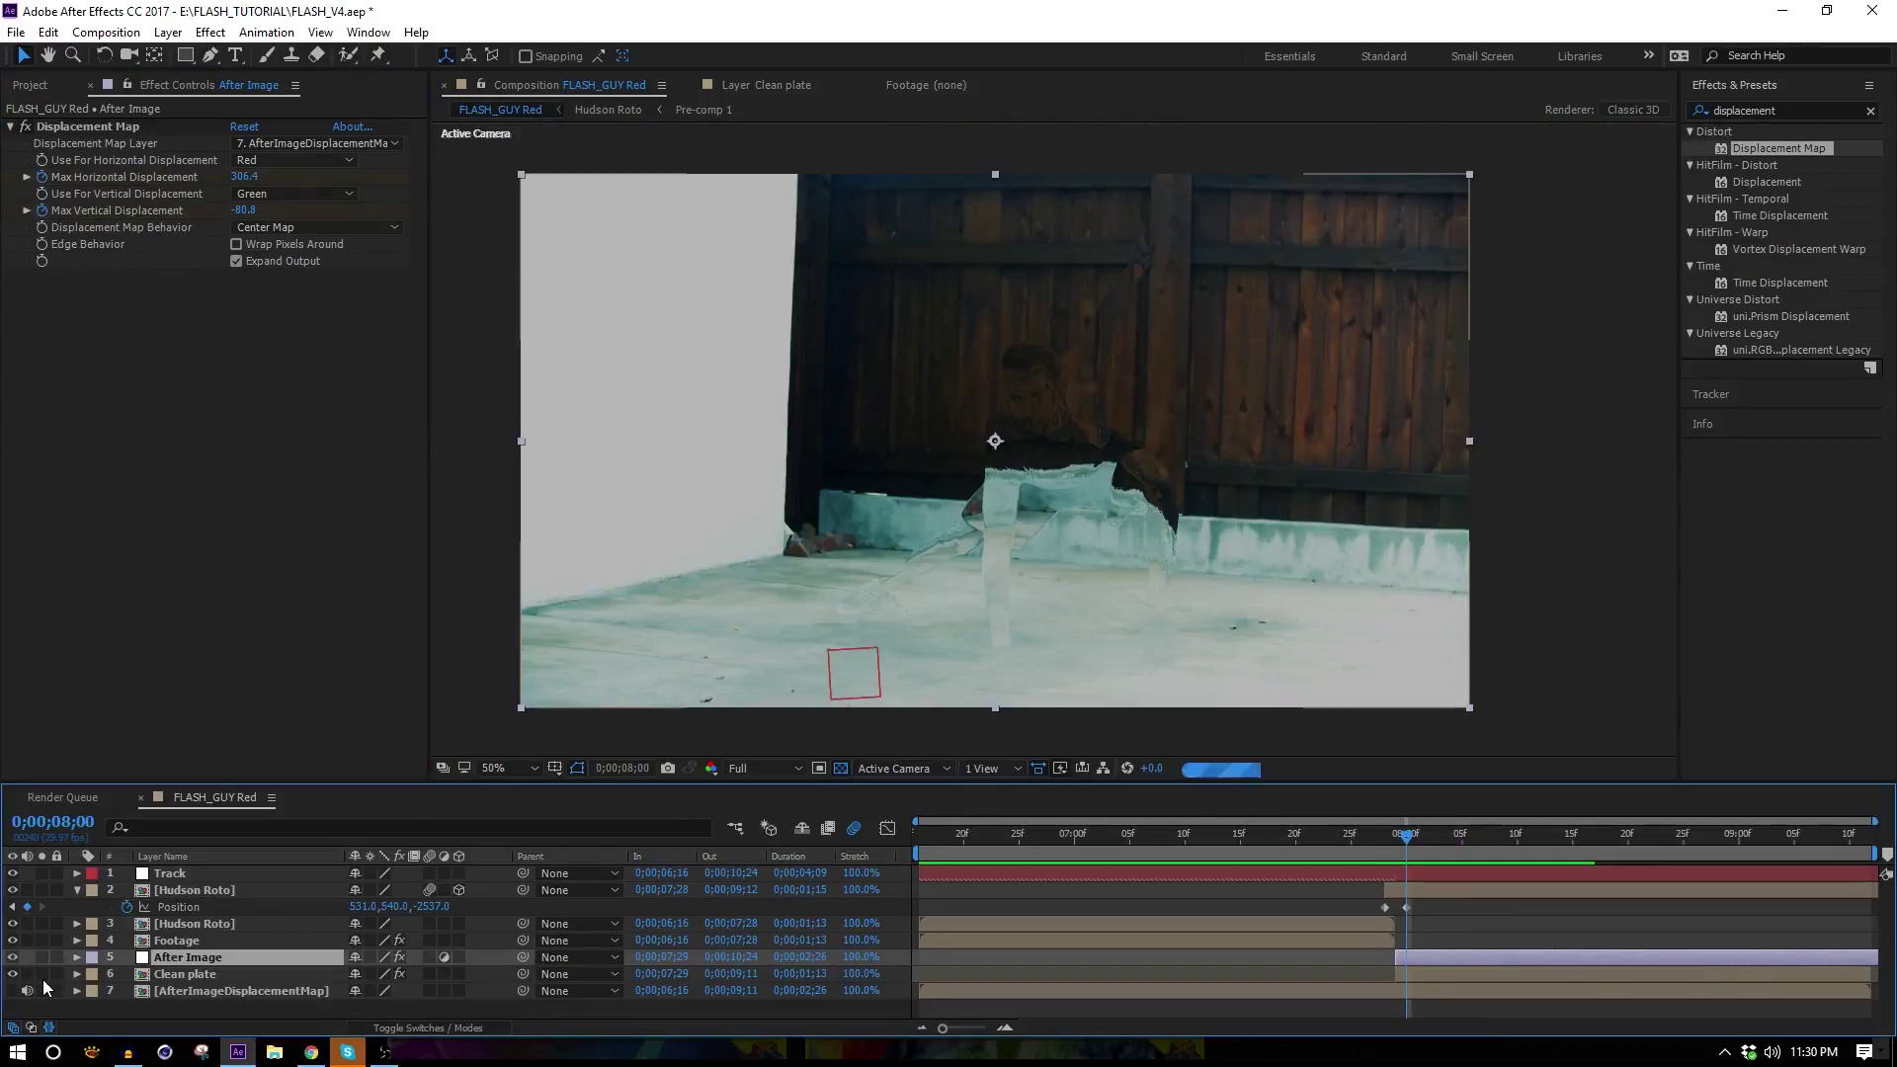
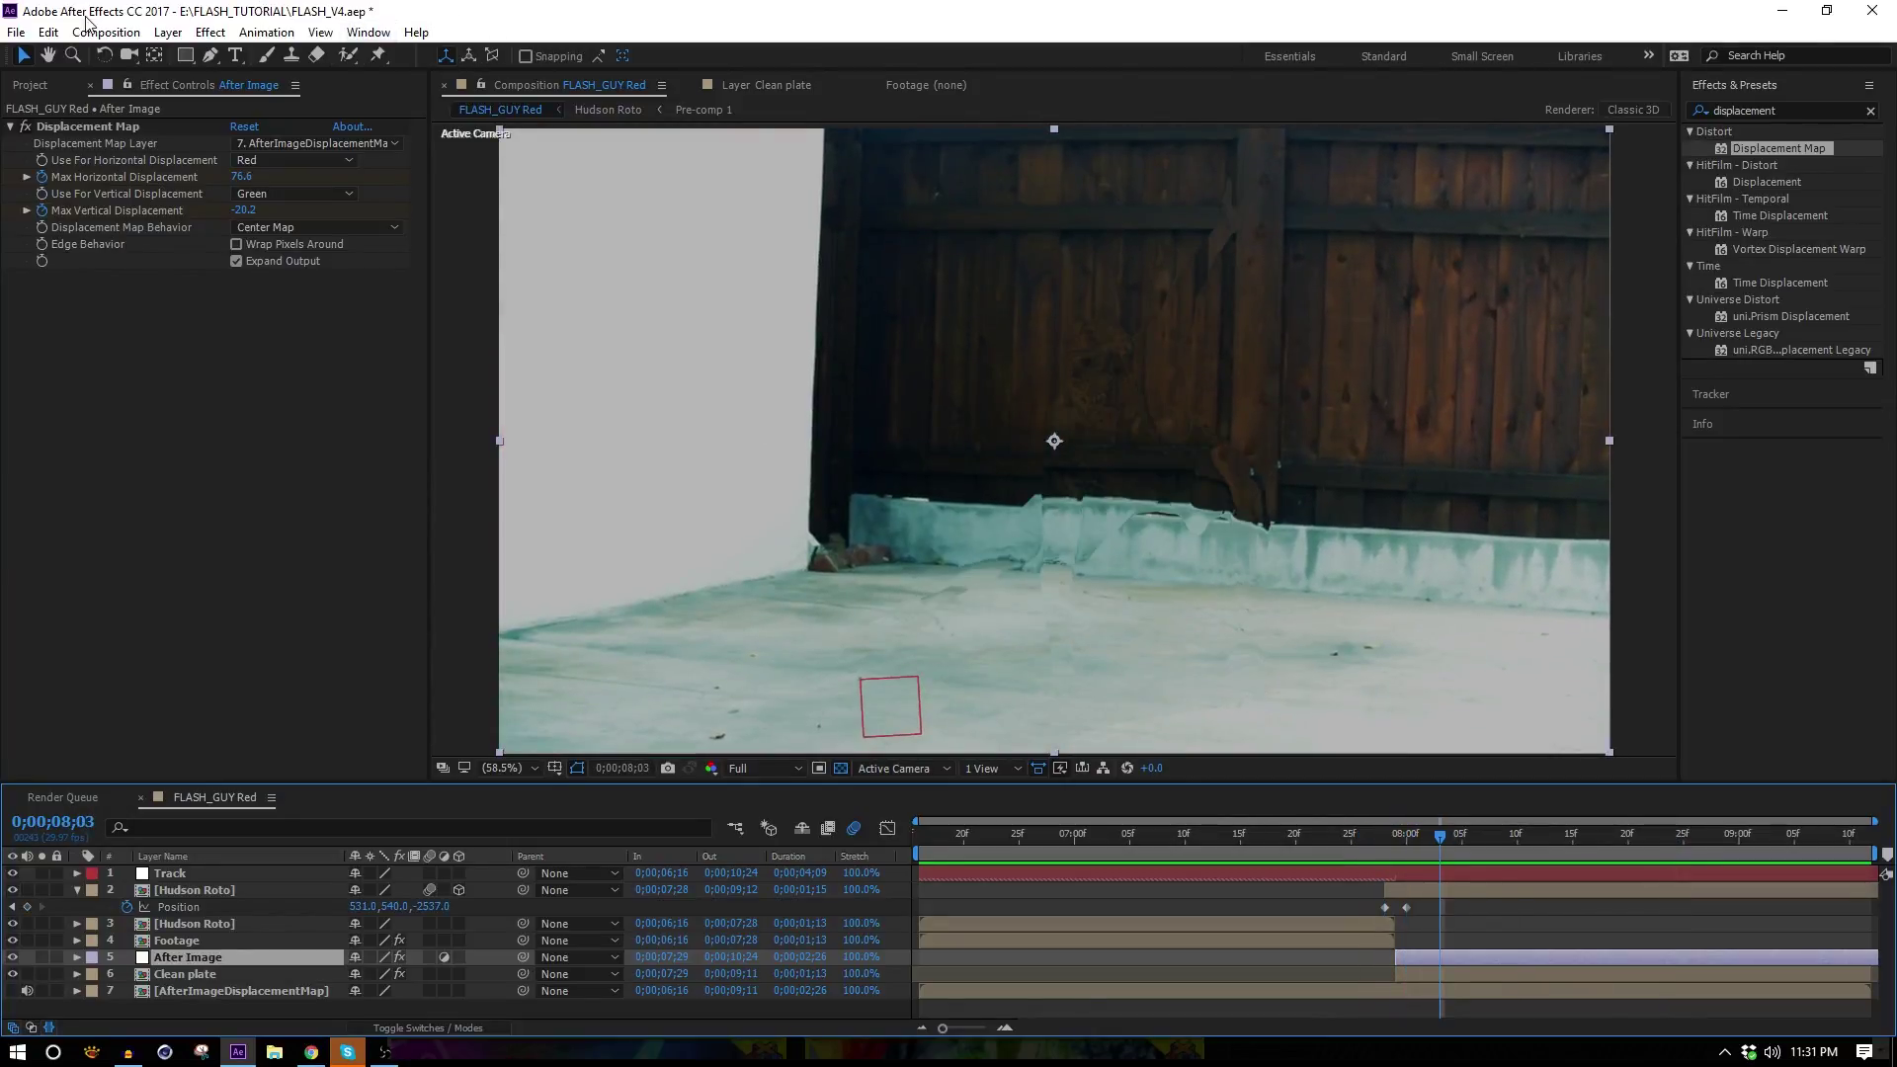
# Create a new adjustment layer named Bulge.
pyautogui.click(167, 31)
pyautogui.moveTo(247, 52)
pyautogui.click(726, 182)
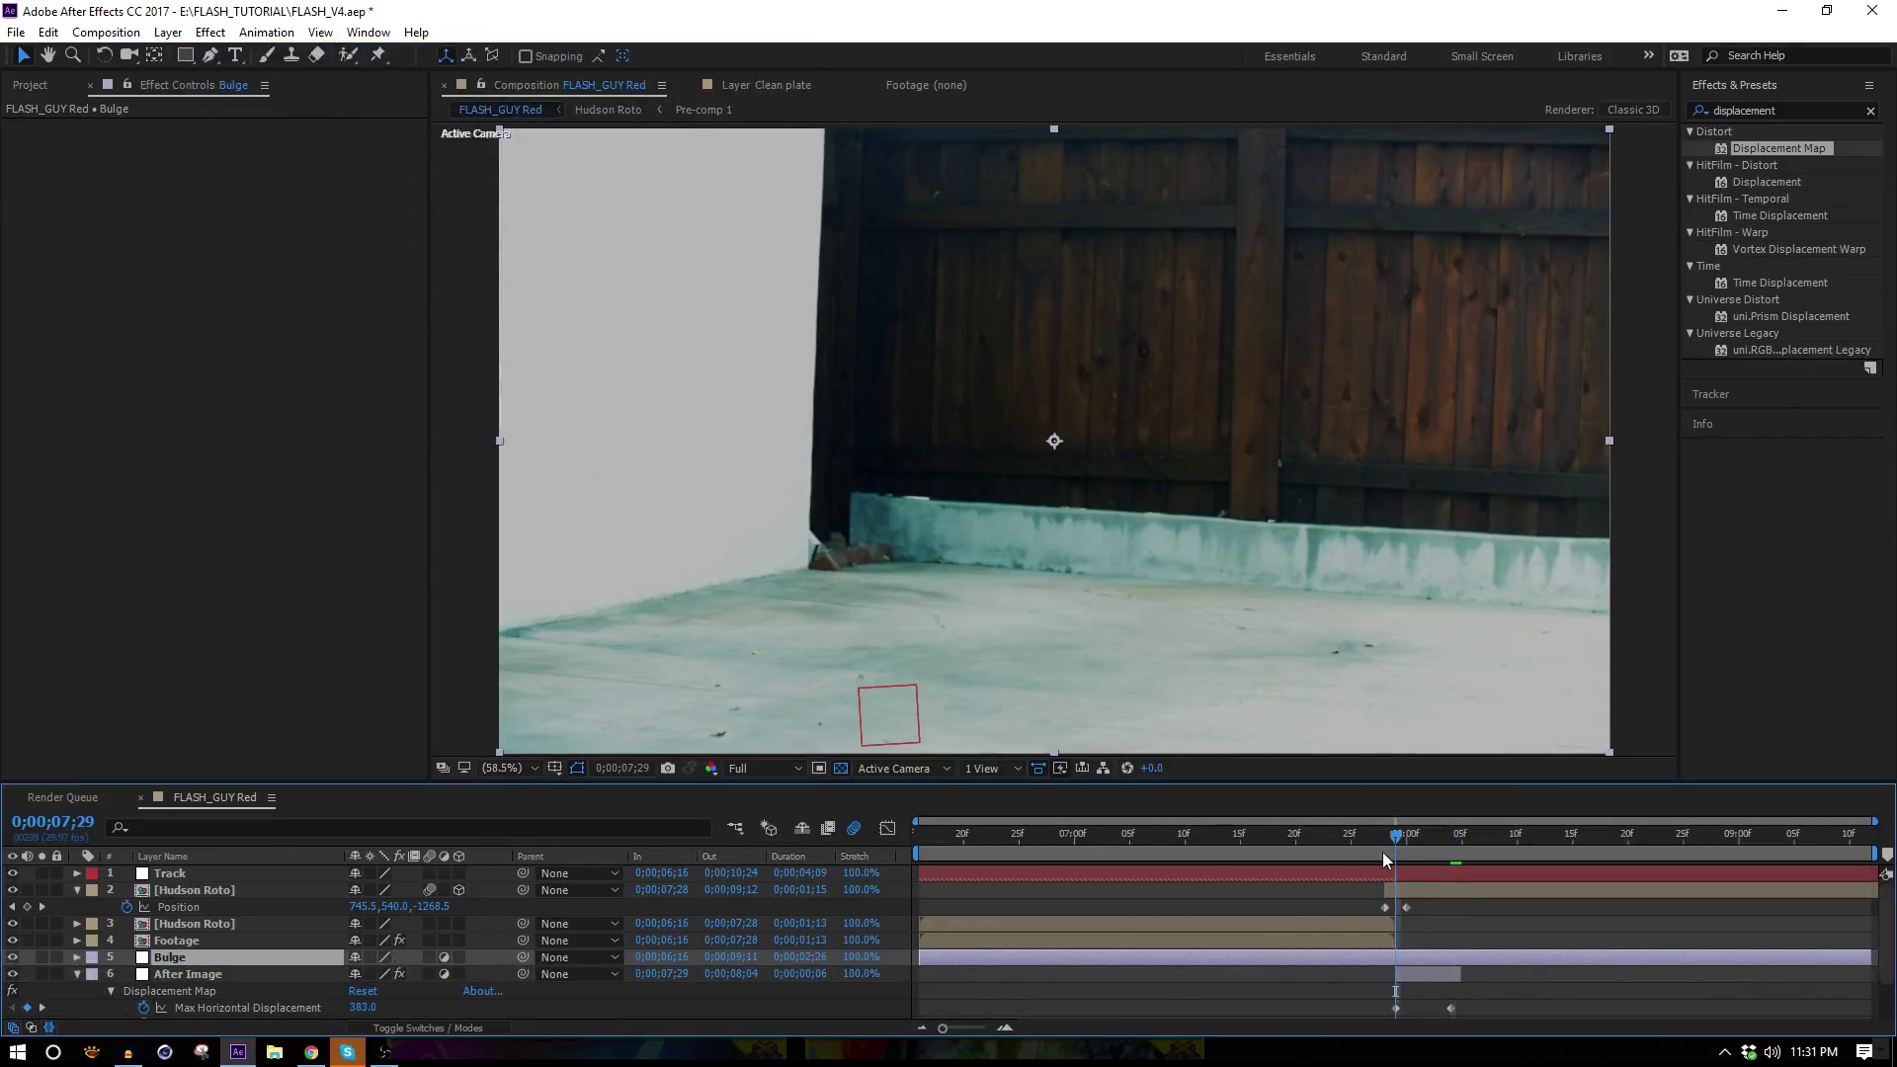
# Shift the Bulge layer to start at 0;00;07;29 and place it directly beneath After Image.
pyautogui.moveTo(1076, 968); pyautogui.dragTo(1437, 971)
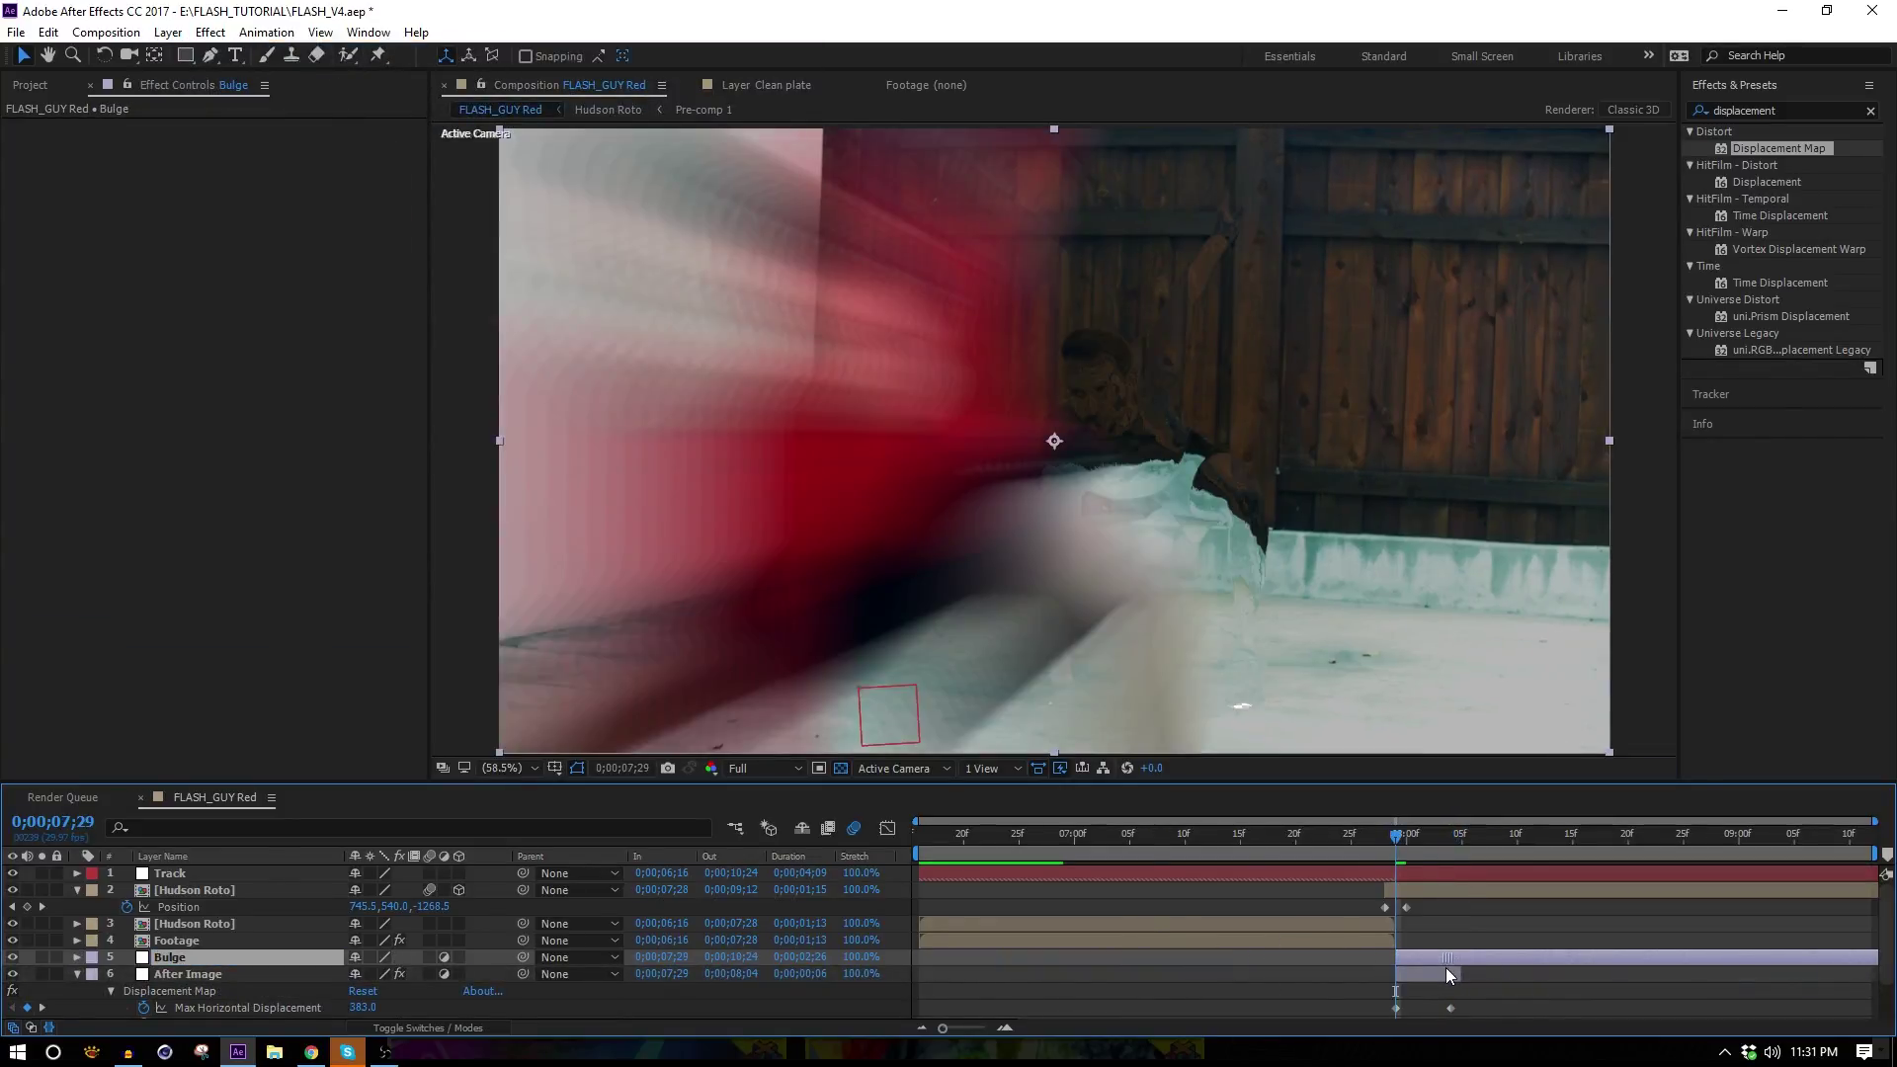
pyautogui.click(77, 974)
pyautogui.moveTo(152, 963); pyautogui.dragTo(166, 984)
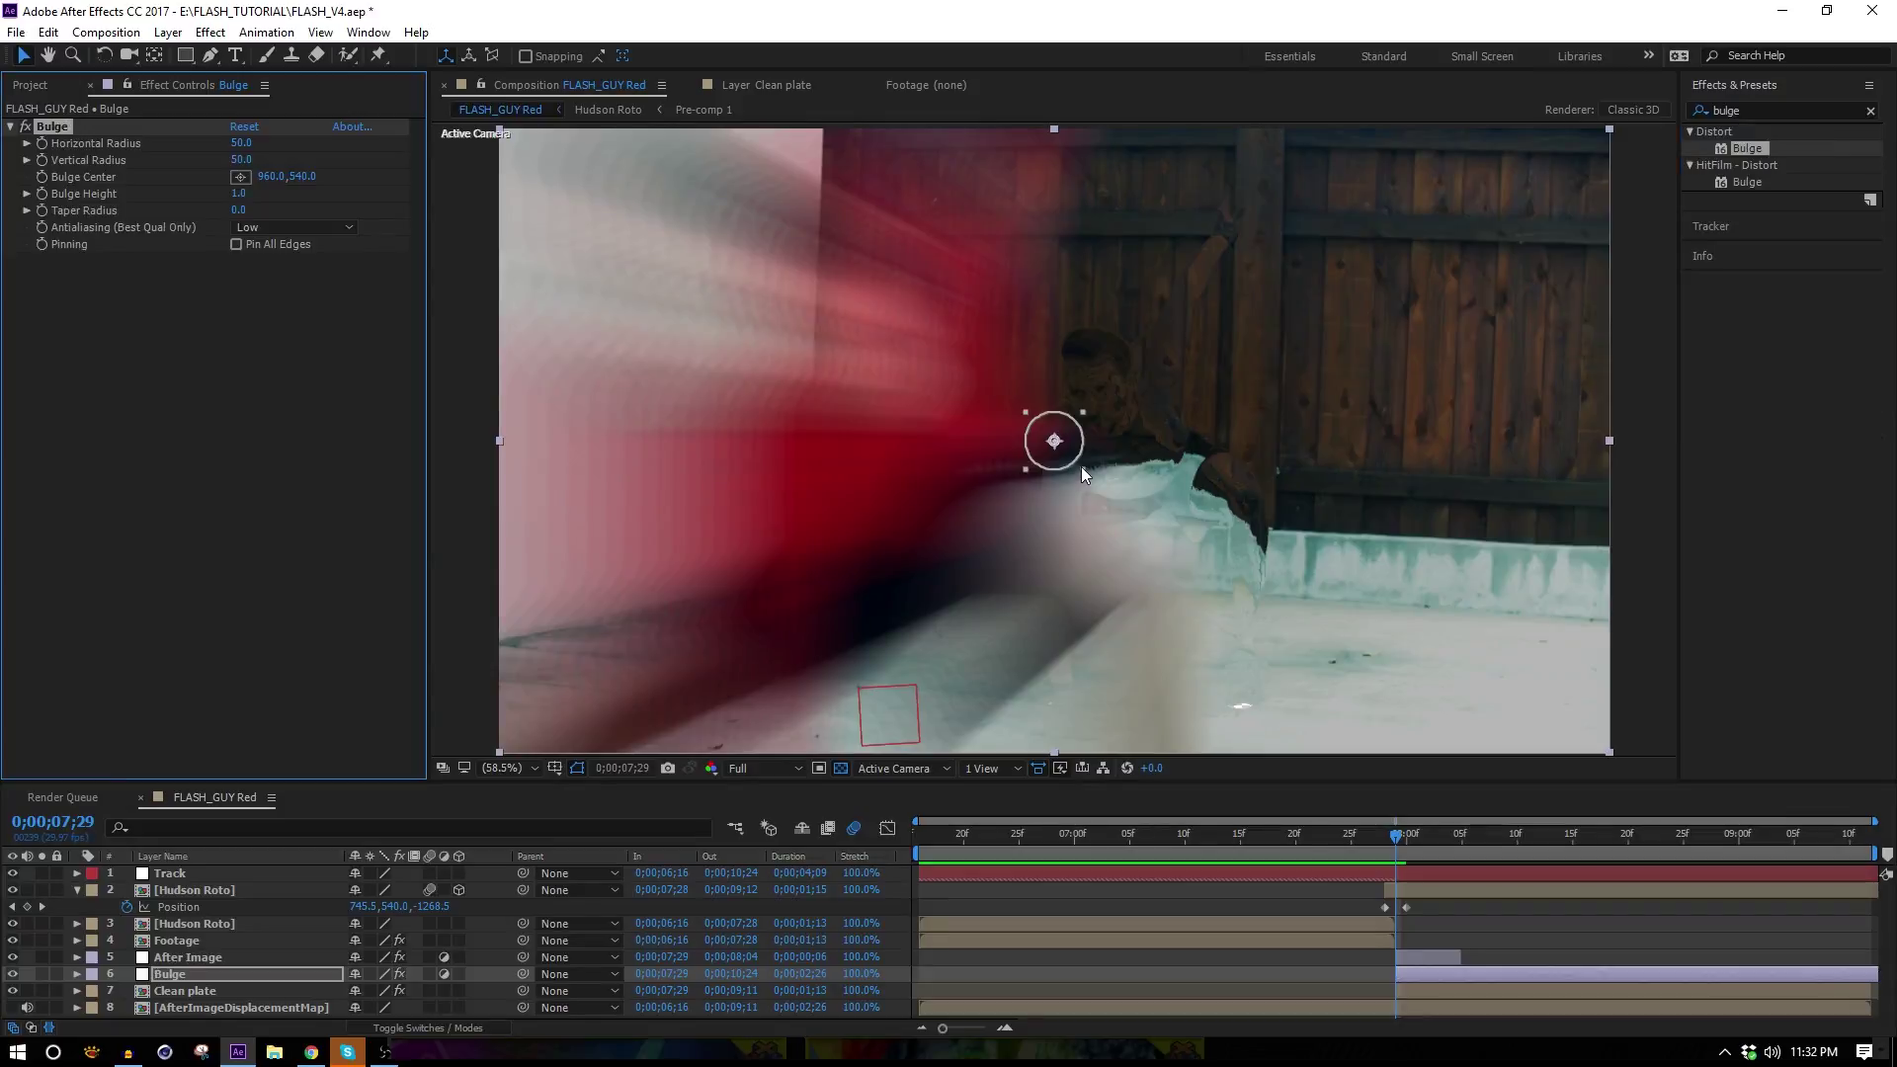
# Enlarge the bulge to radii of about 729 and 586 around 1067.7, 560.5, and keyframe its center and a 1.1 height at 0;00;07;29.
pyautogui.moveTo(1080, 466); pyautogui.dragTo(1397, 714)
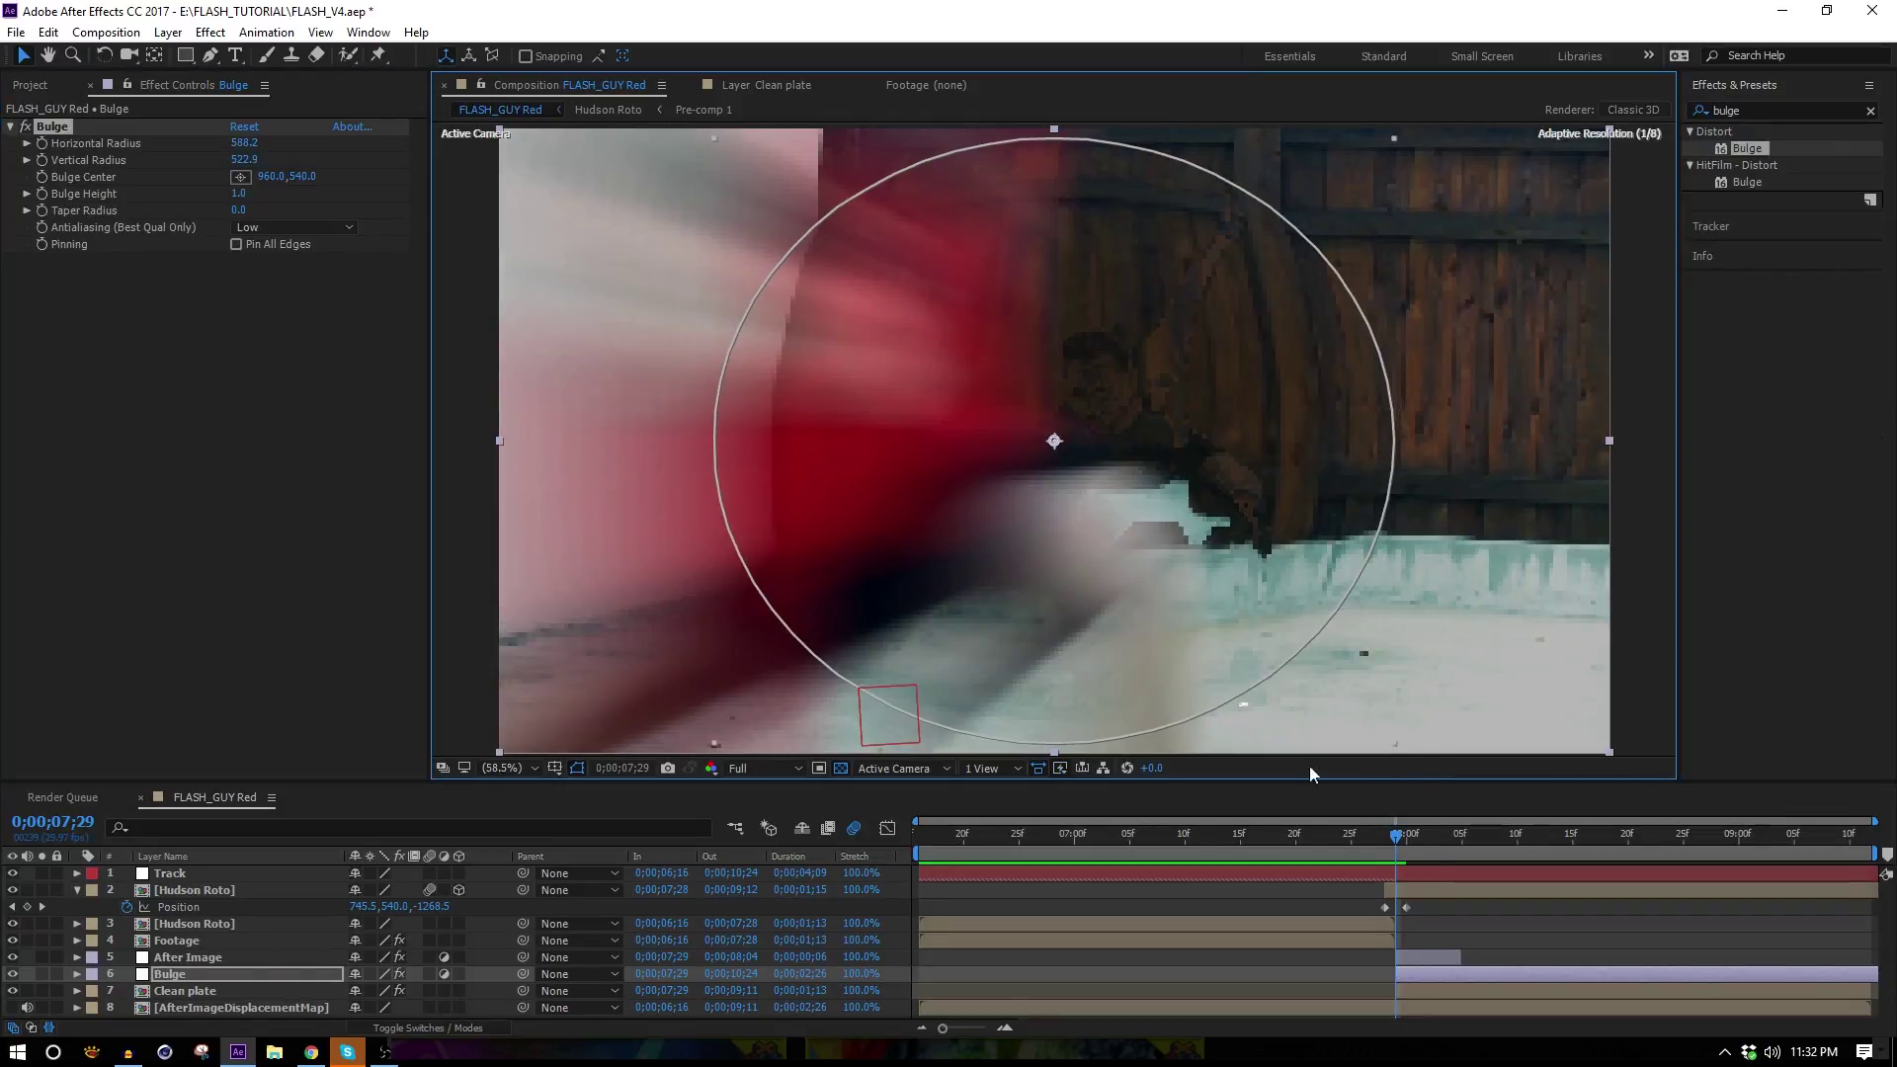
pyautogui.moveTo(1122, 508)
pyautogui.mouseDown()
pyautogui.moveTo(1176, 525)
pyautogui.moveTo(1158, 519)
pyautogui.mouseUp()
pyautogui.moveTo(1458, 747); pyautogui.dragTo(1537, 752)
pyautogui.moveTo(247, 198); pyautogui.dragTo(251, 199)
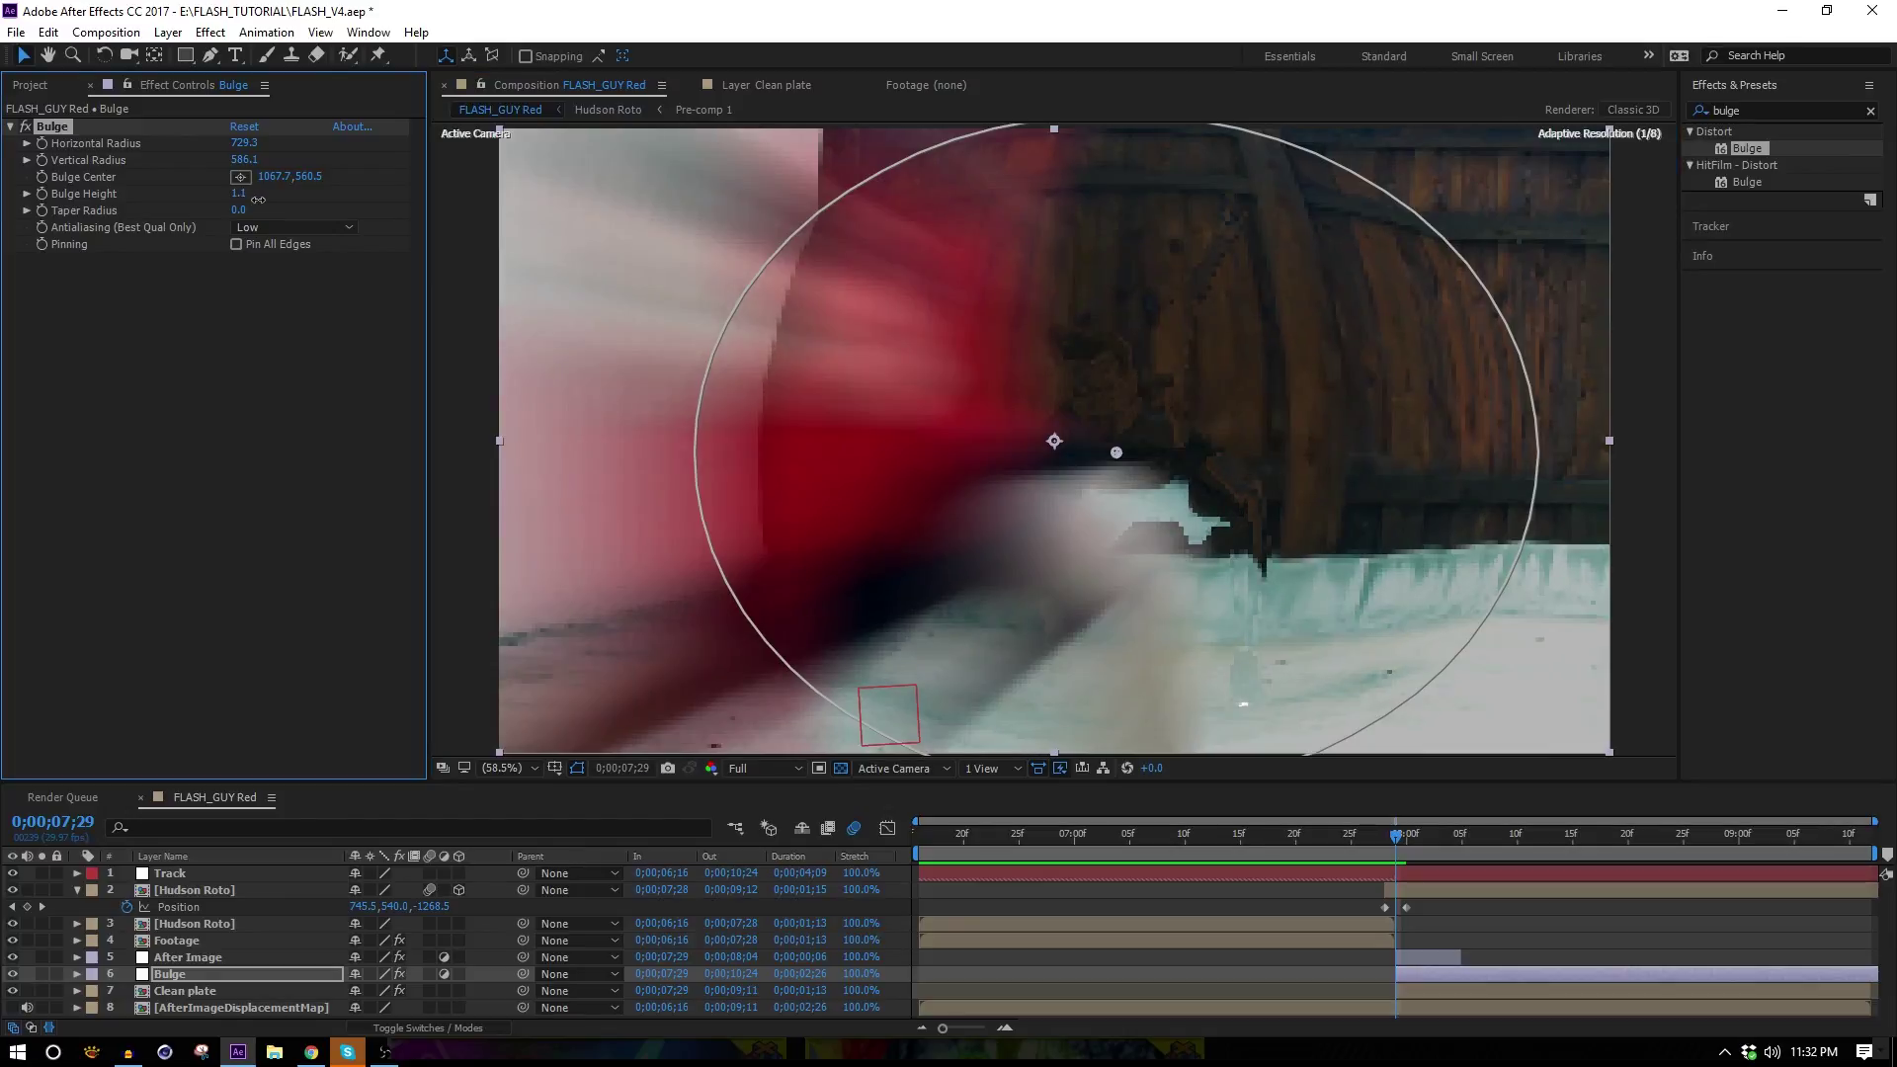
pyautogui.click(41, 194)
pyautogui.click(42, 177)
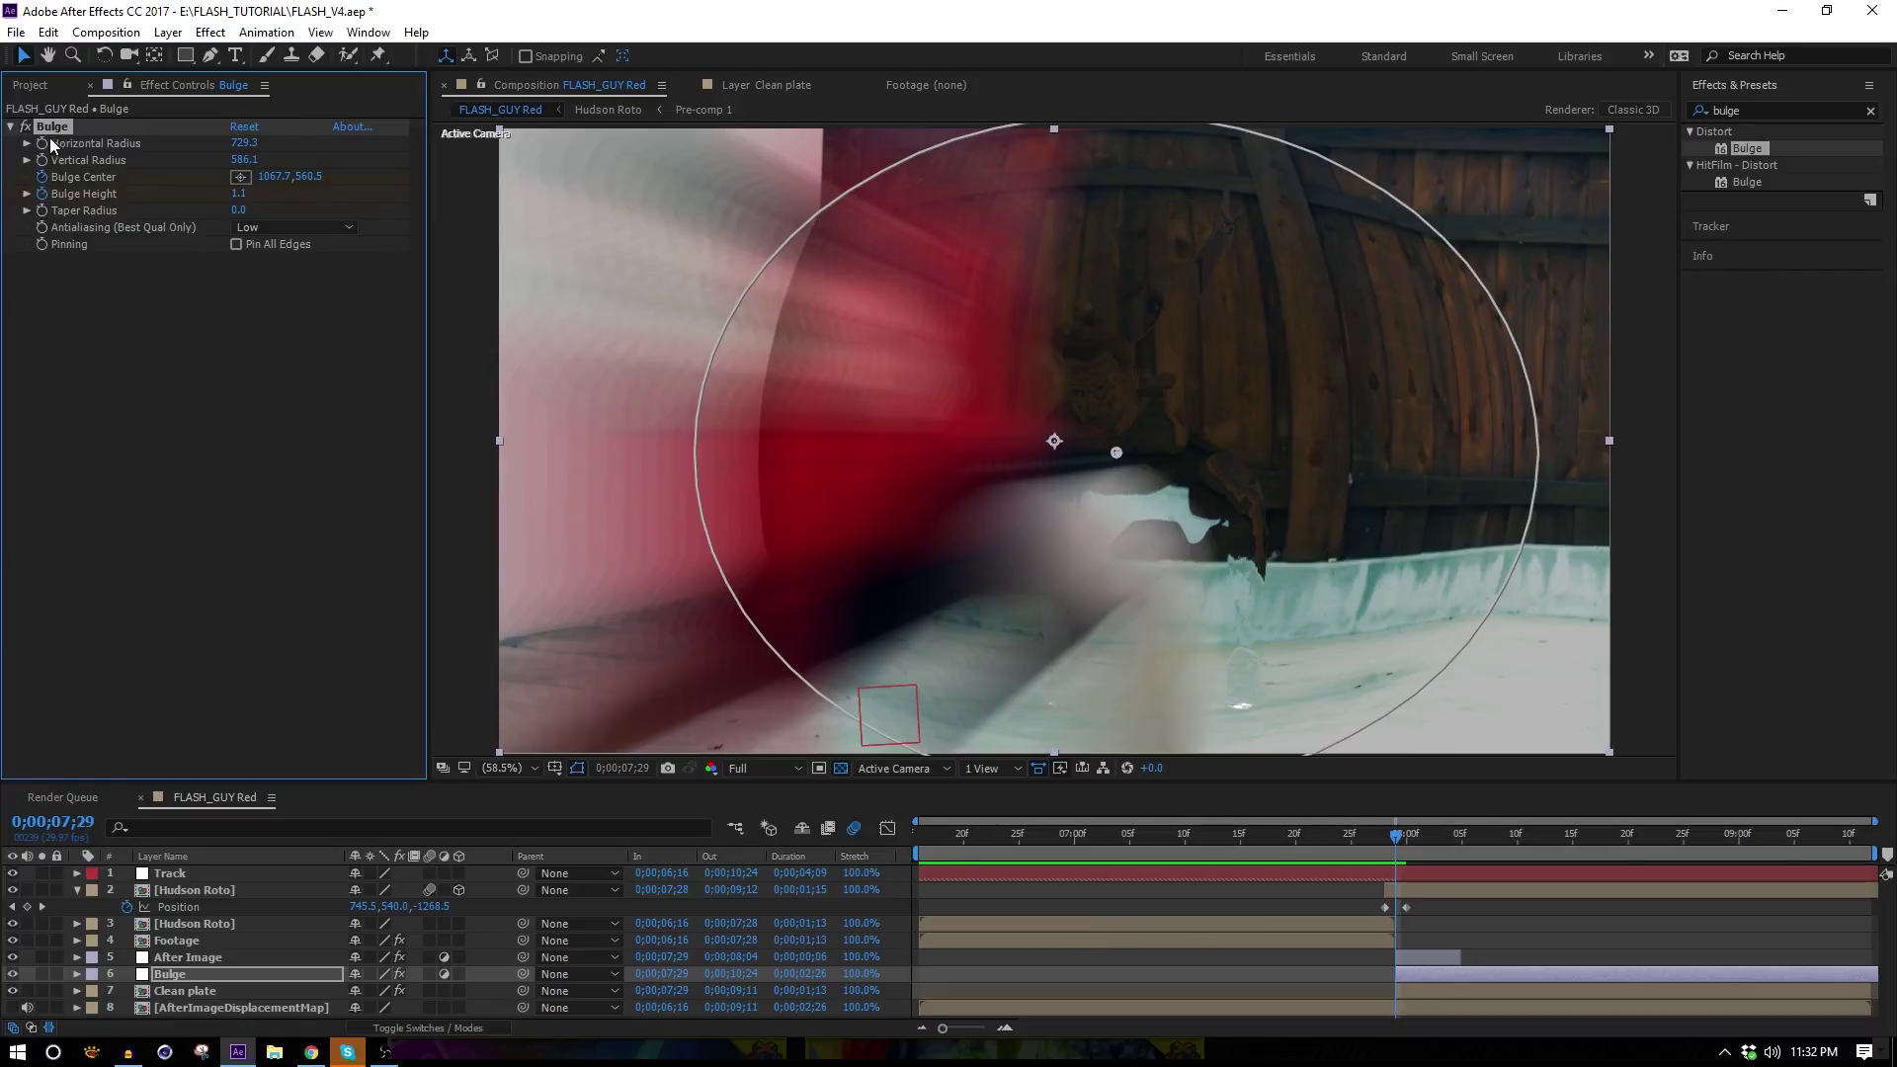
# At 0;00;08;08, move the bulge center to the frame's left edge at about 10, 535.7 and set Bulge Height to 0.
pyautogui.moveTo(1473, 840); pyautogui.dragTo(1397, 857)
pyautogui.press('pagedown')
pyautogui.press('pagedown')
pyautogui.press('pagedown')
pyautogui.press('space')
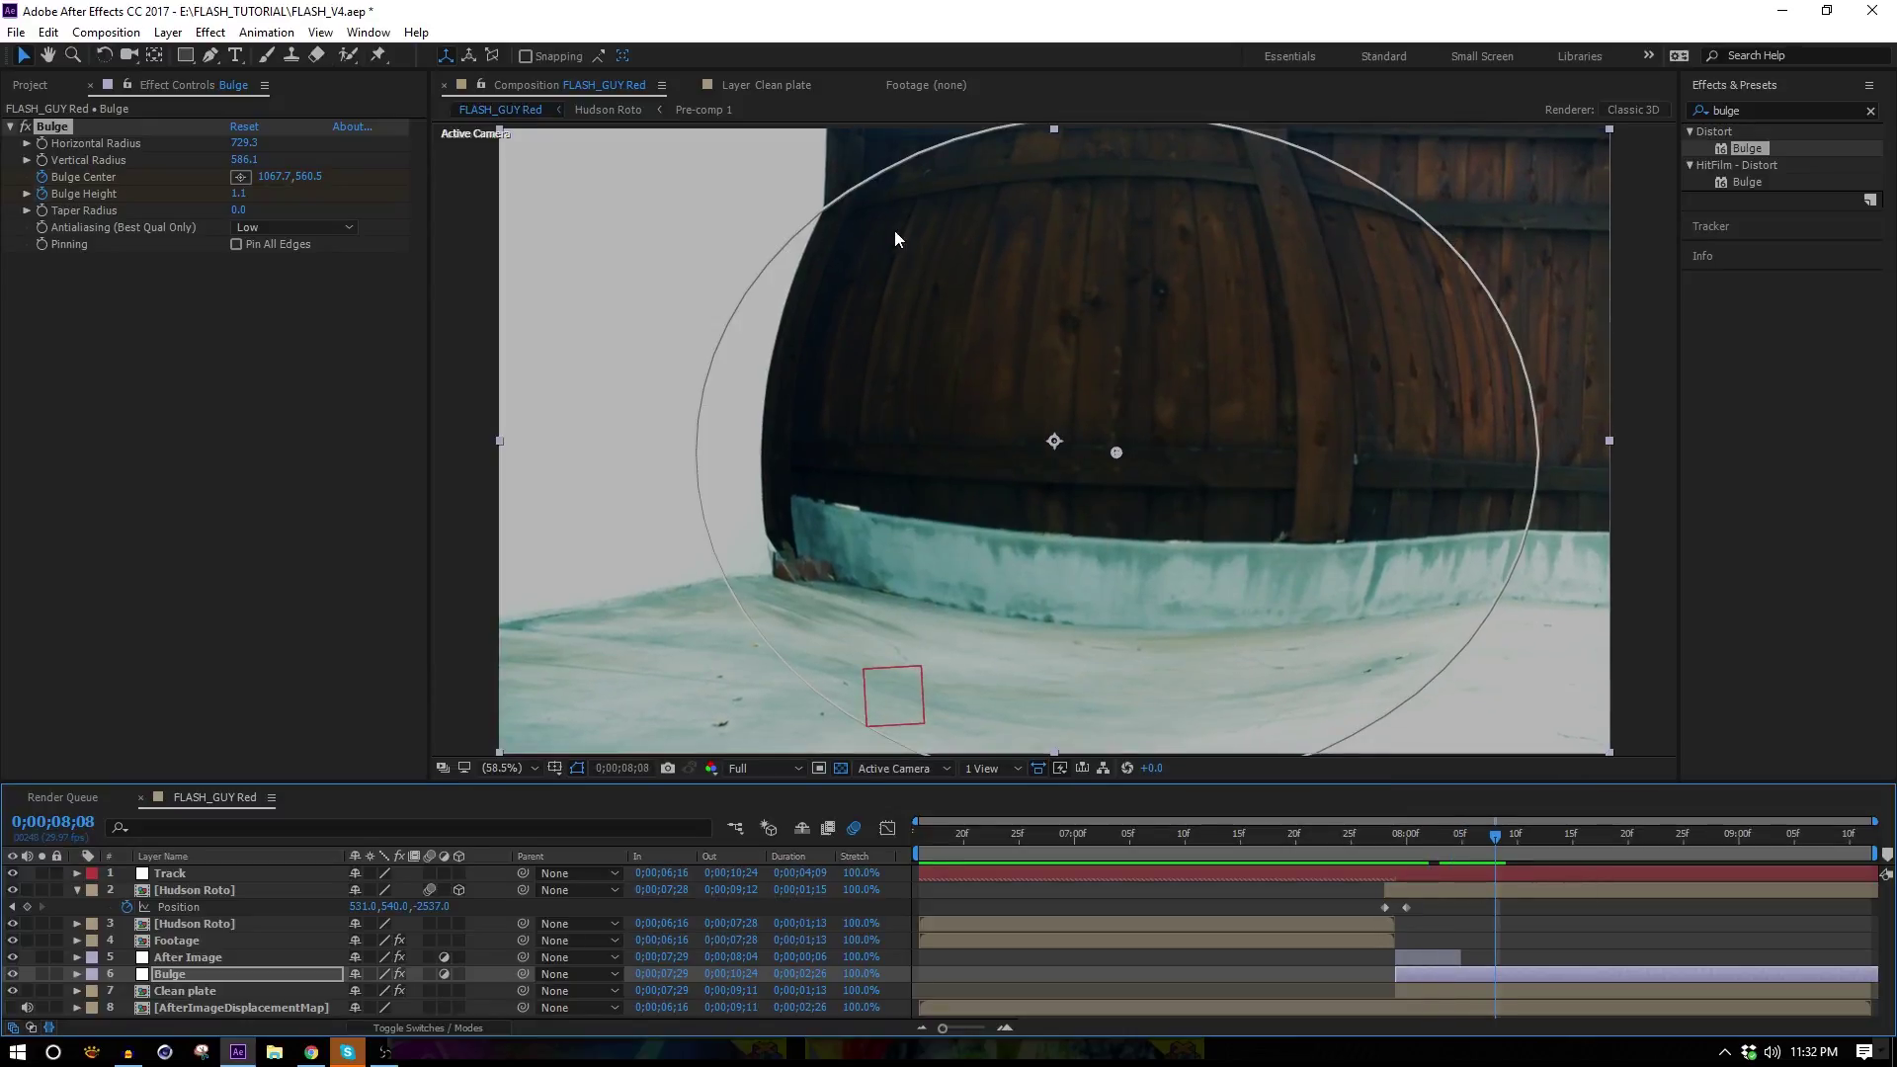
pyautogui.moveTo(1116, 454); pyautogui.dragTo(508, 436)
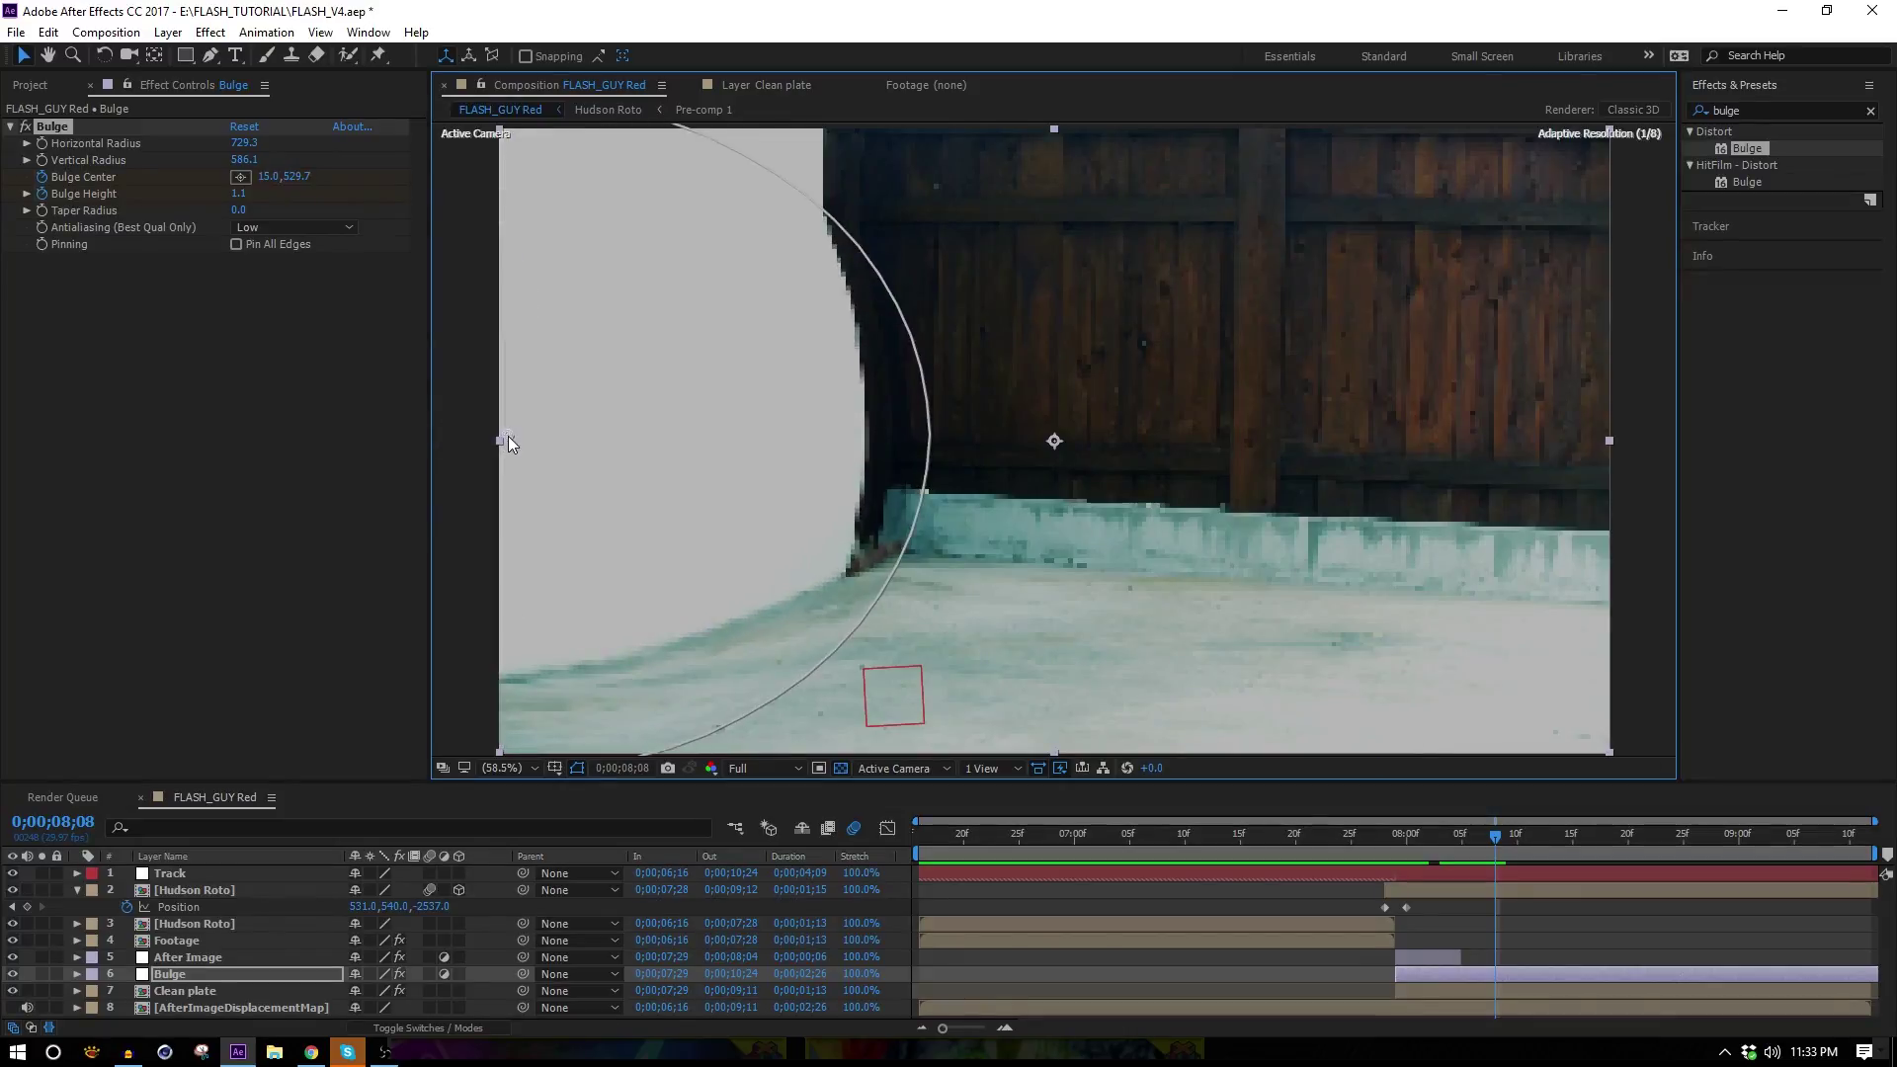
pyautogui.press('/')
pyautogui.scroll(-1, 856, 439)
pyautogui.moveTo(901, 429); pyautogui.dragTo(585, 442)
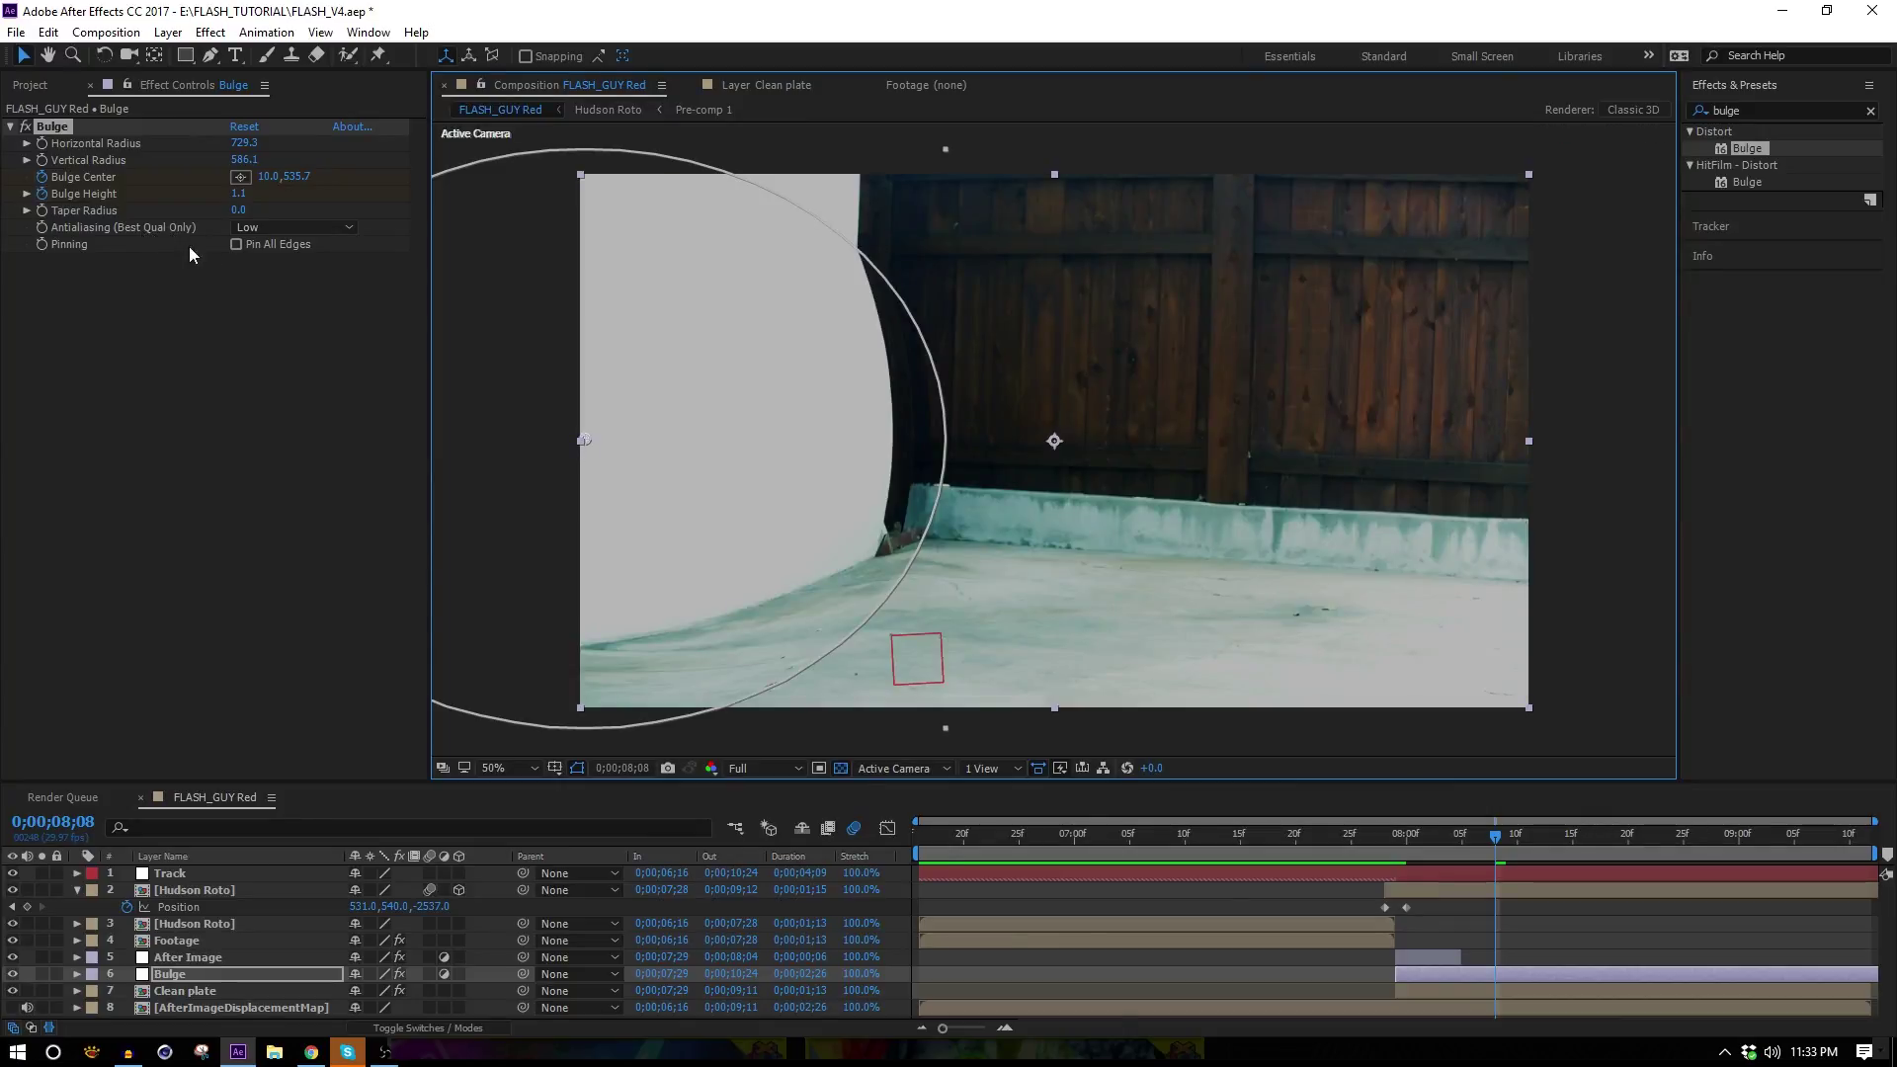
pyautogui.click(240, 194)
pyautogui.click(228, 484)
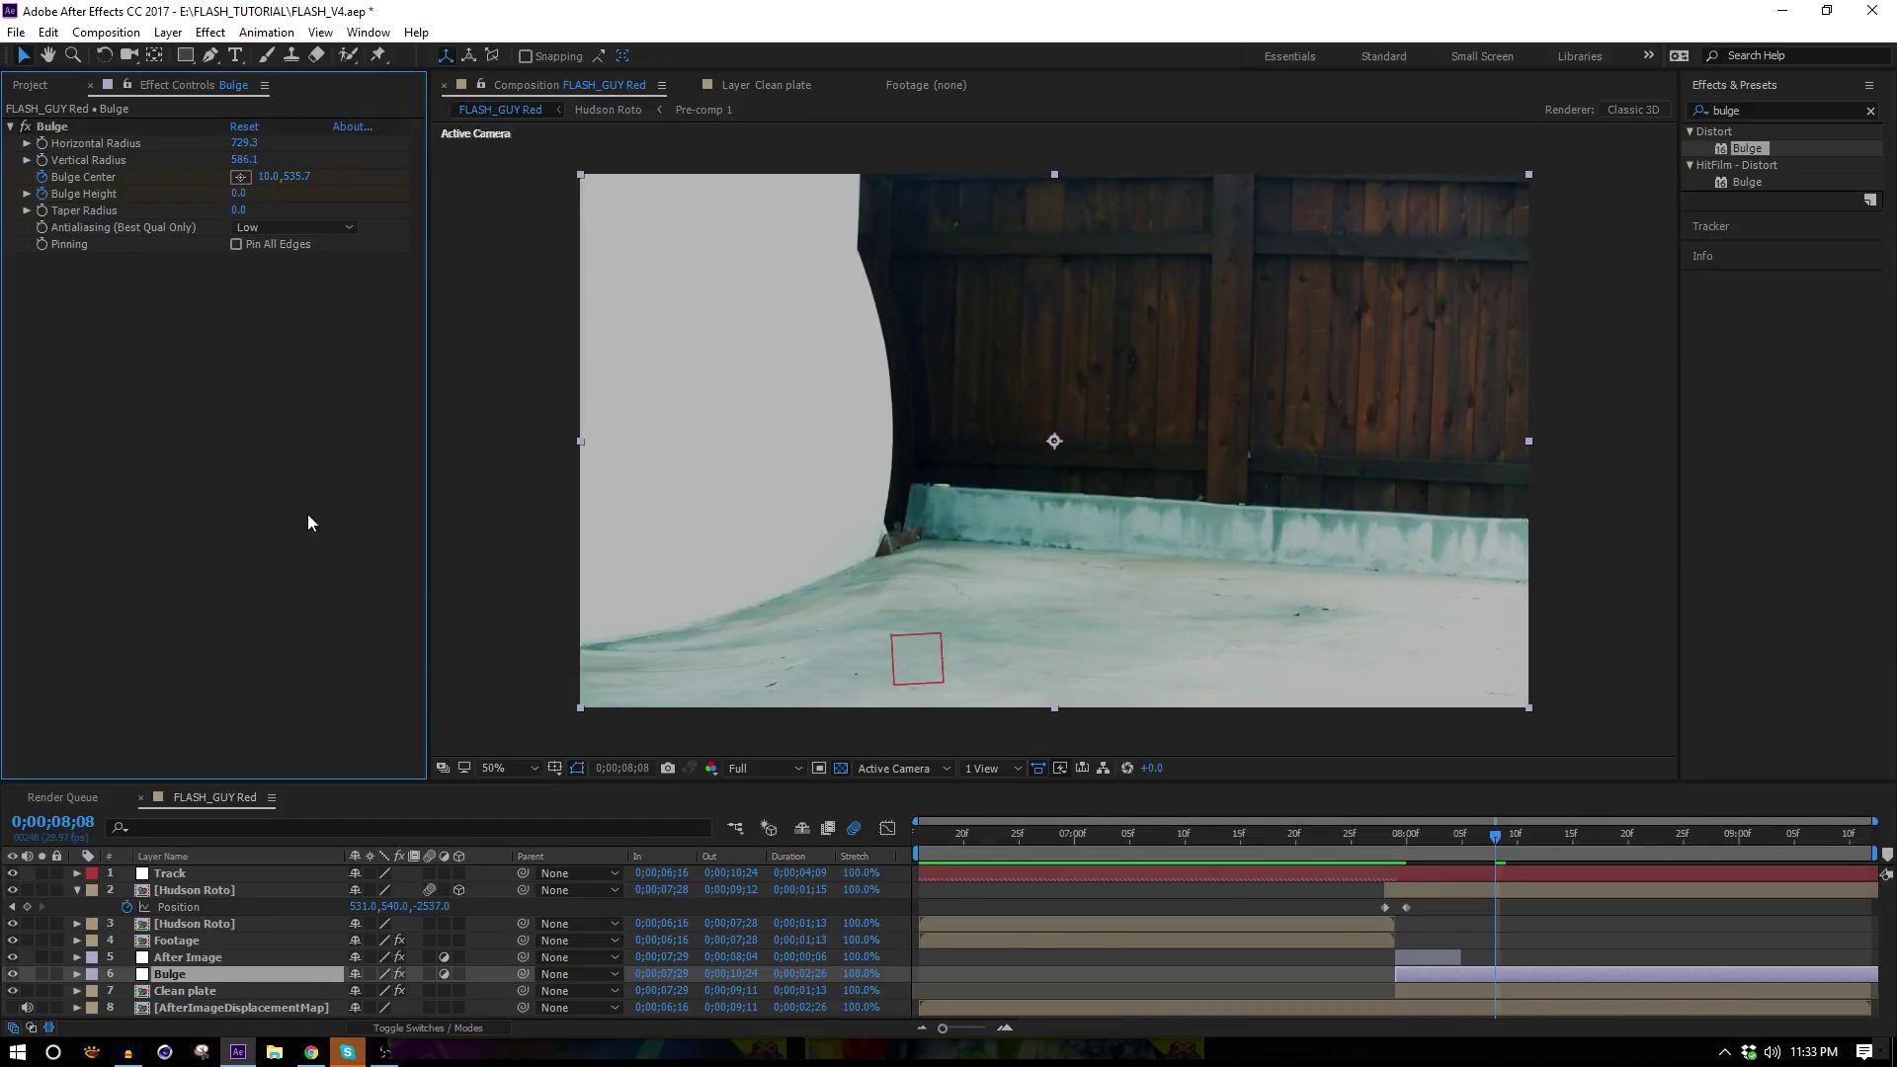
# Play back and scrub the dash from just before 0;00;07;29 to examine the bulge with the after image.
pyautogui.click(1384, 833)
pyautogui.press('space')
pyautogui.click(1399, 839)
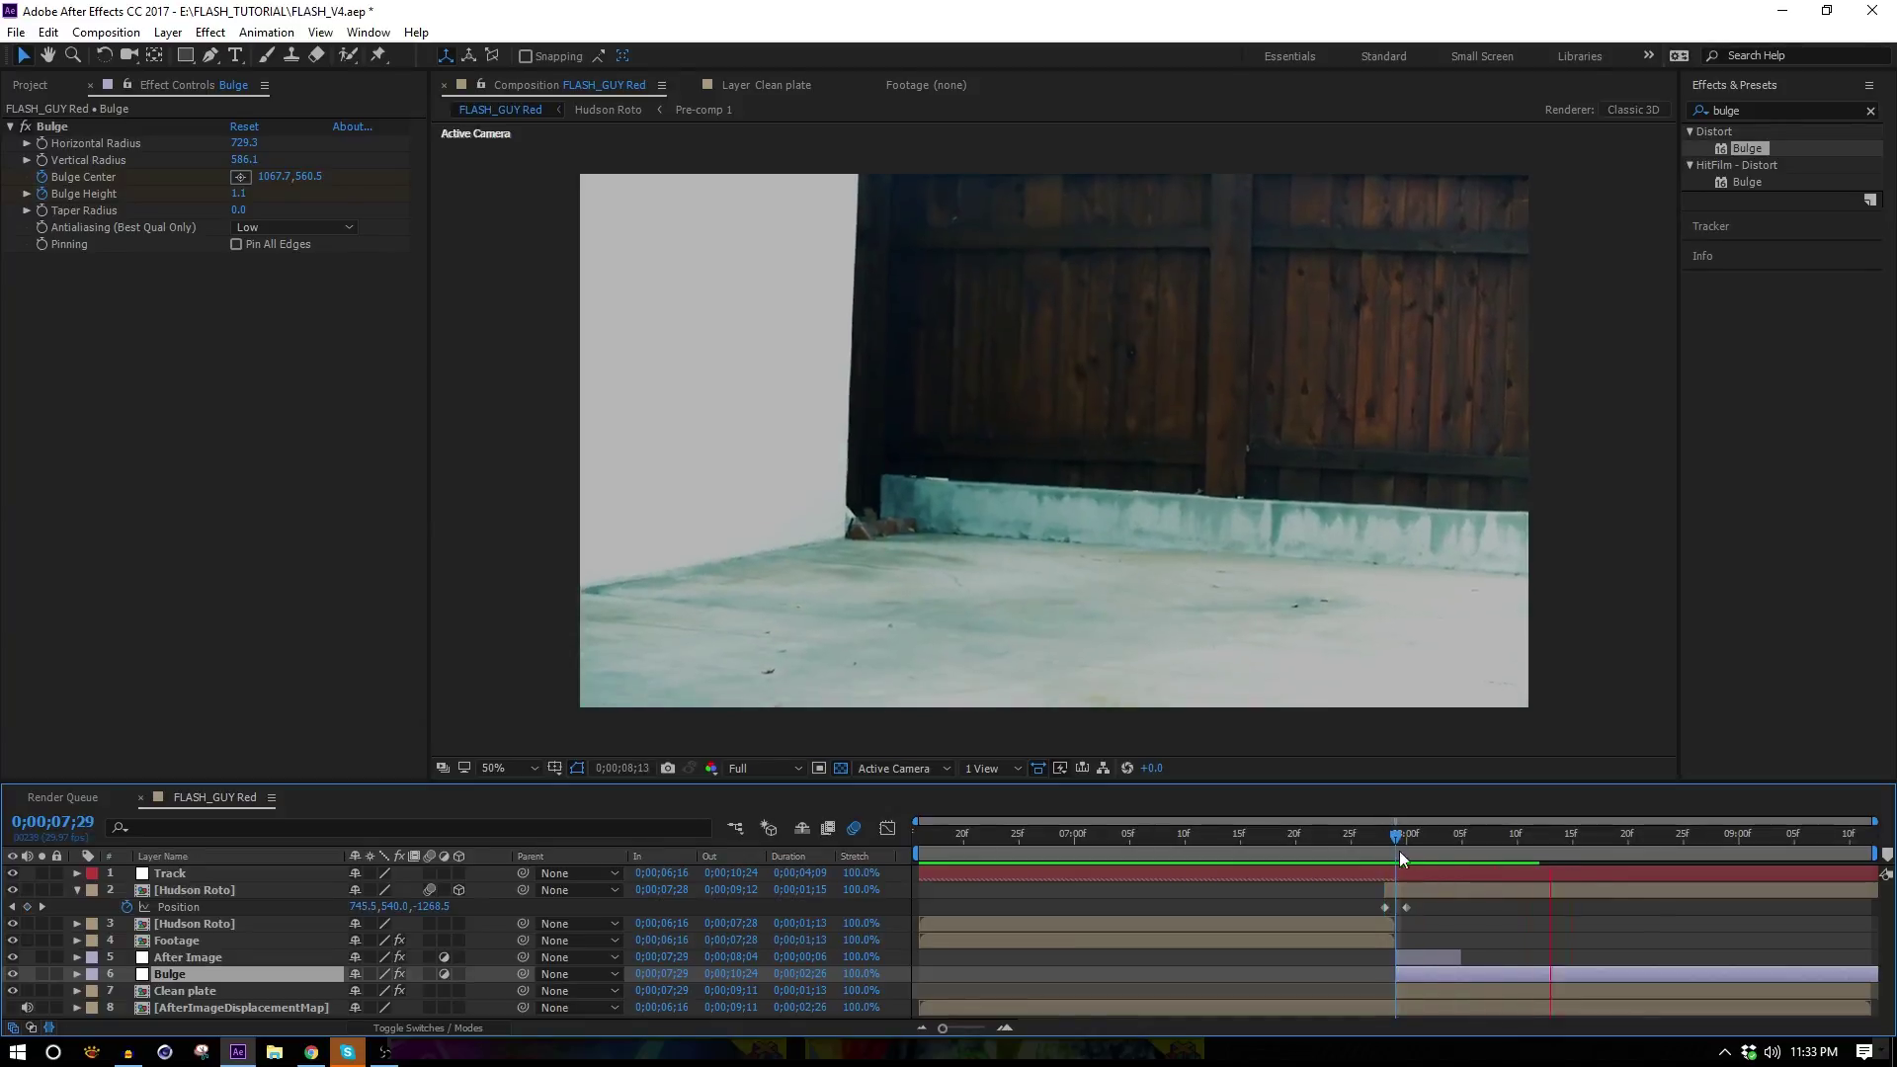
pyautogui.moveTo(1403, 838); pyautogui.dragTo(1414, 877)
pyautogui.press('/')
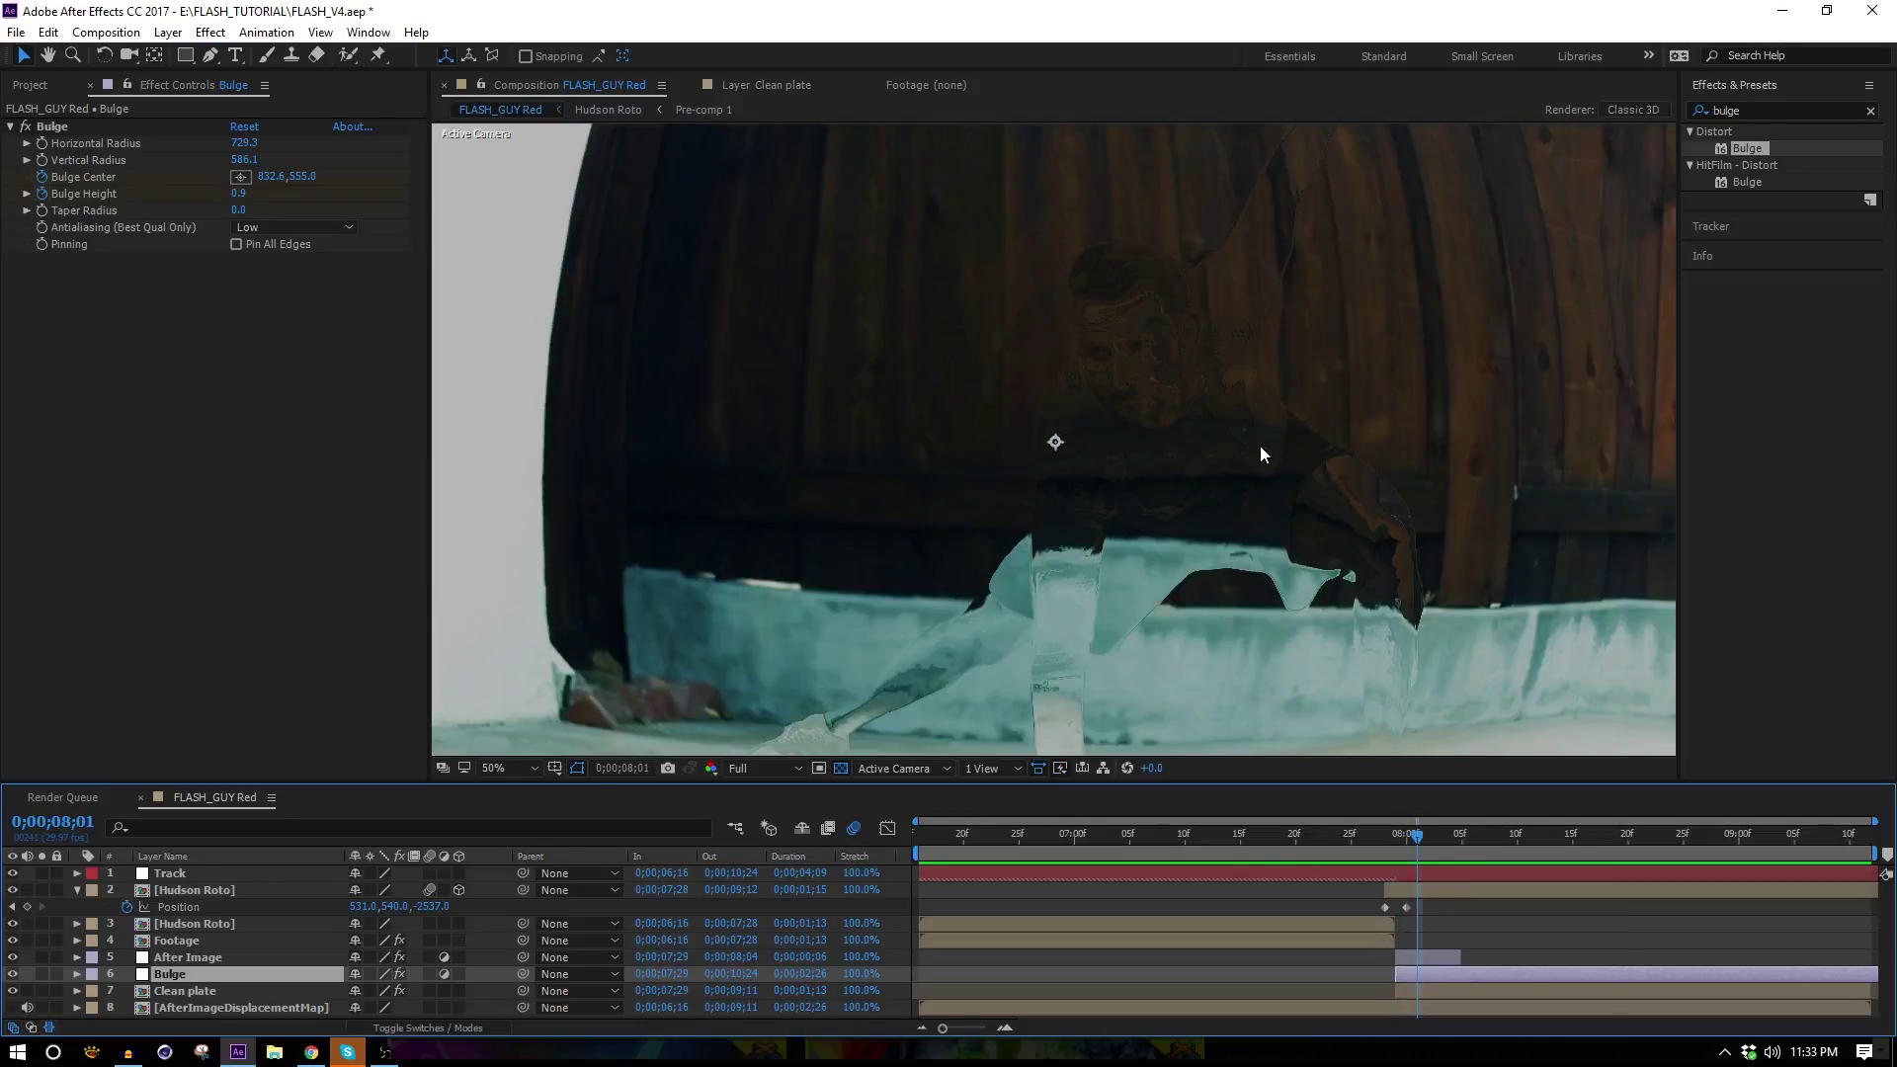
pyautogui.click(1372, 852)
pyautogui.press('space')
pyautogui.click(1391, 839)
pyautogui.press('space')
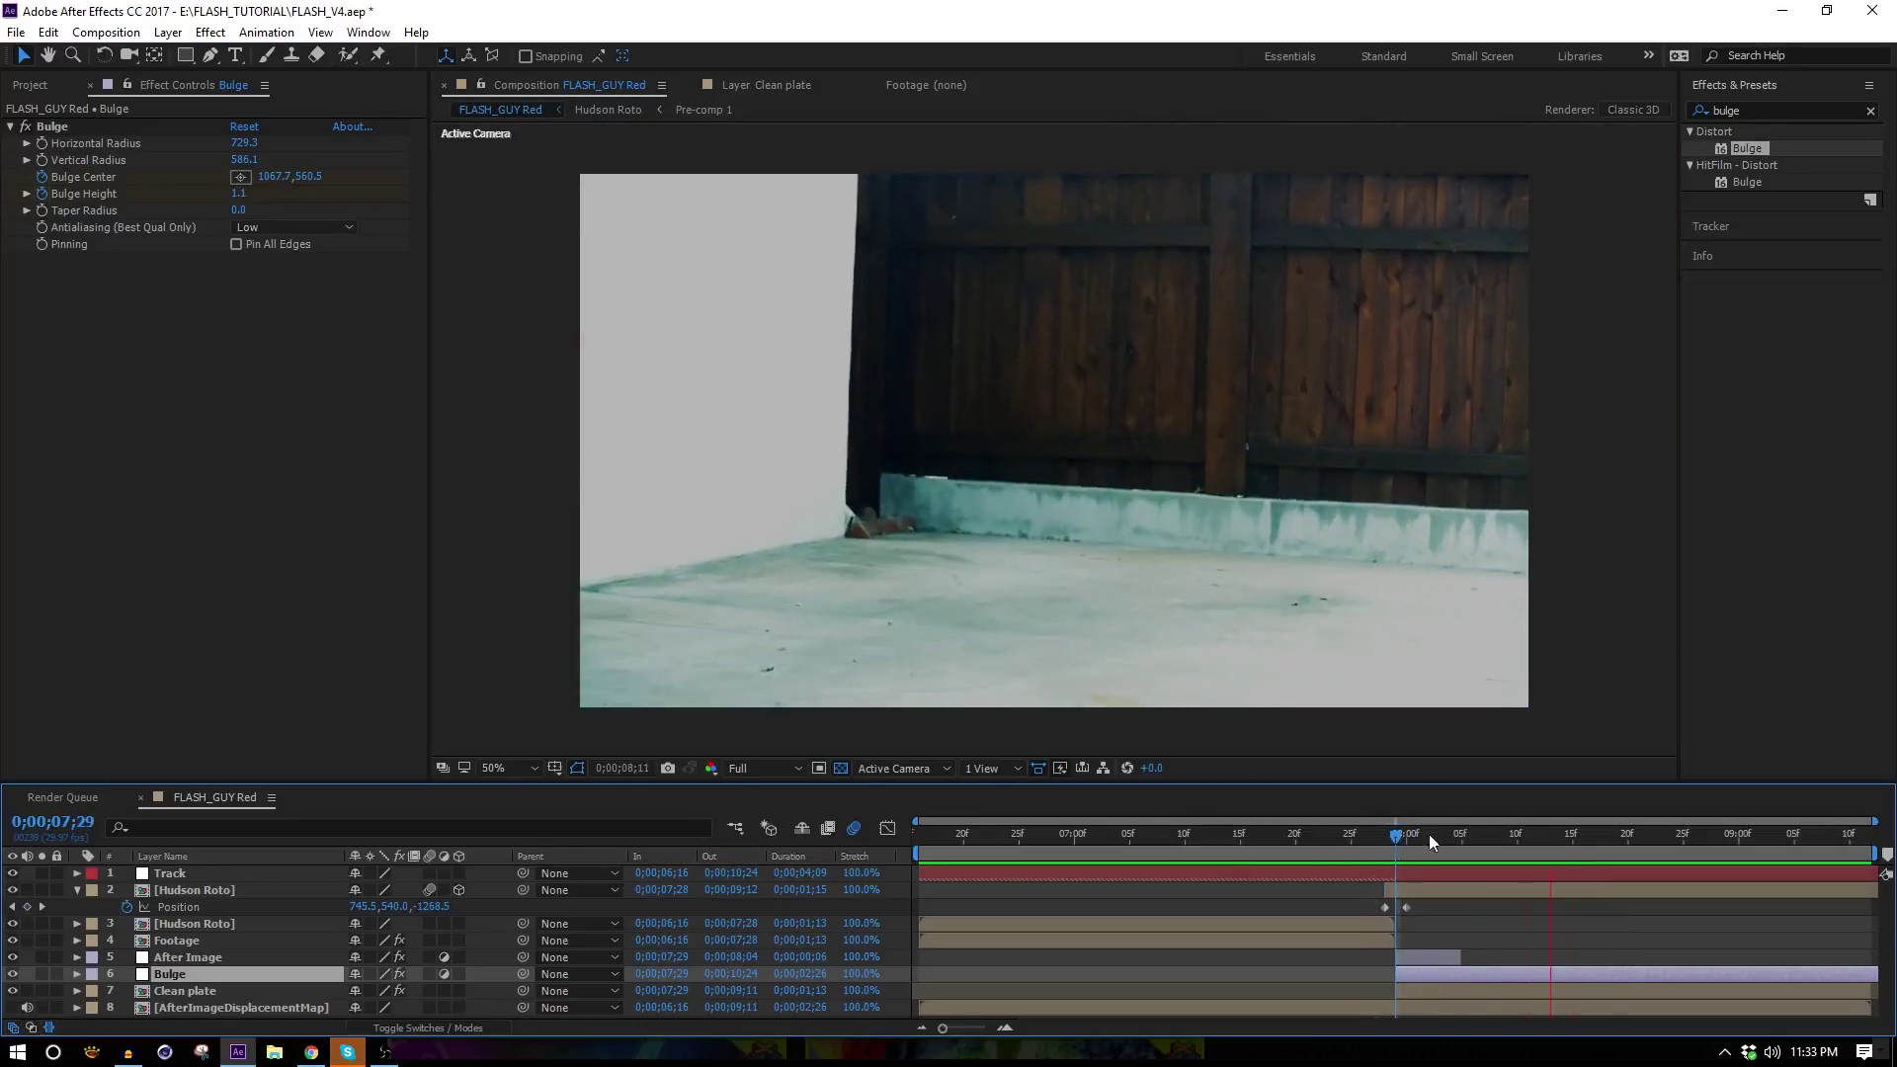
# Set the bulge's Taper Radius to 138.
pyautogui.moveTo(1429, 841); pyautogui.dragTo(1418, 845)
pyautogui.moveTo(240, 209); pyautogui.dragTo(283, 200)
pyautogui.press('/')
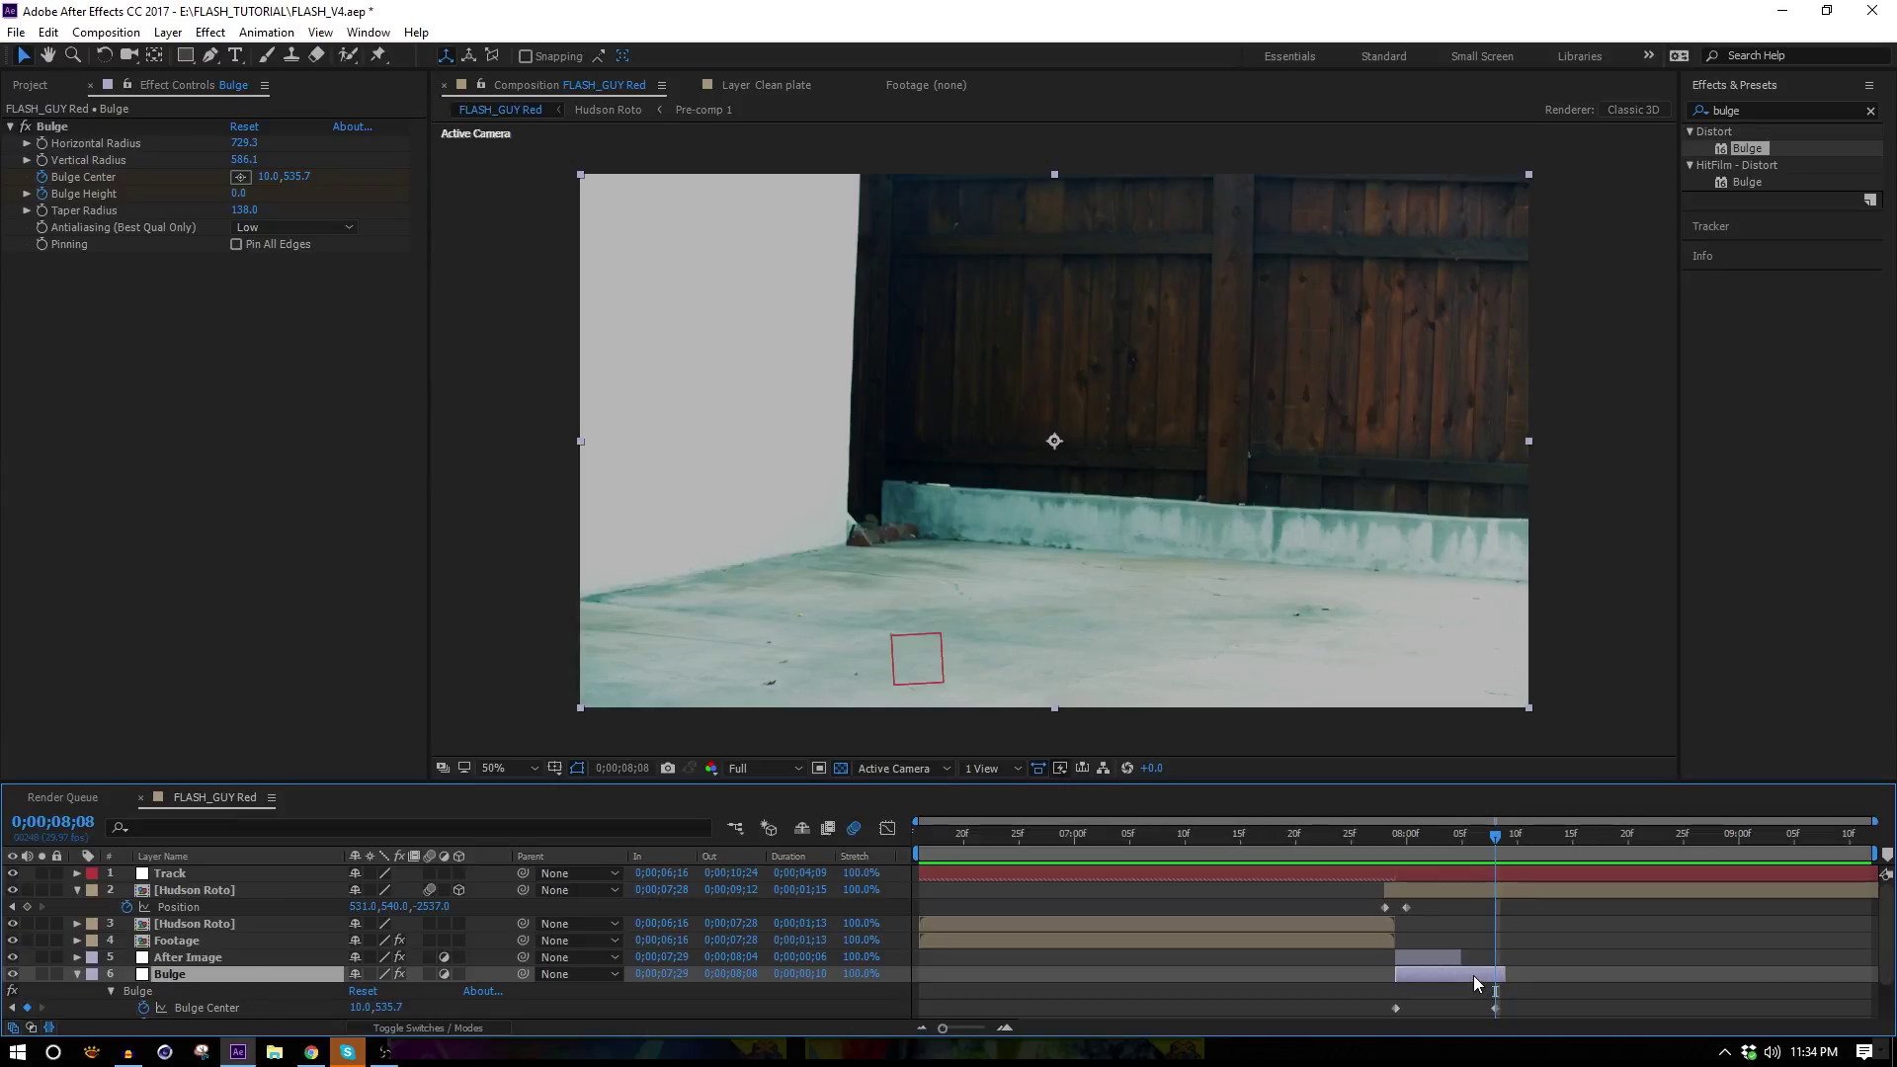
# Duplicate the Bulge layer and move the copy directly above After Image.
pyautogui.hotkey('ctrl', 'd')
pyautogui.click(1416, 837)
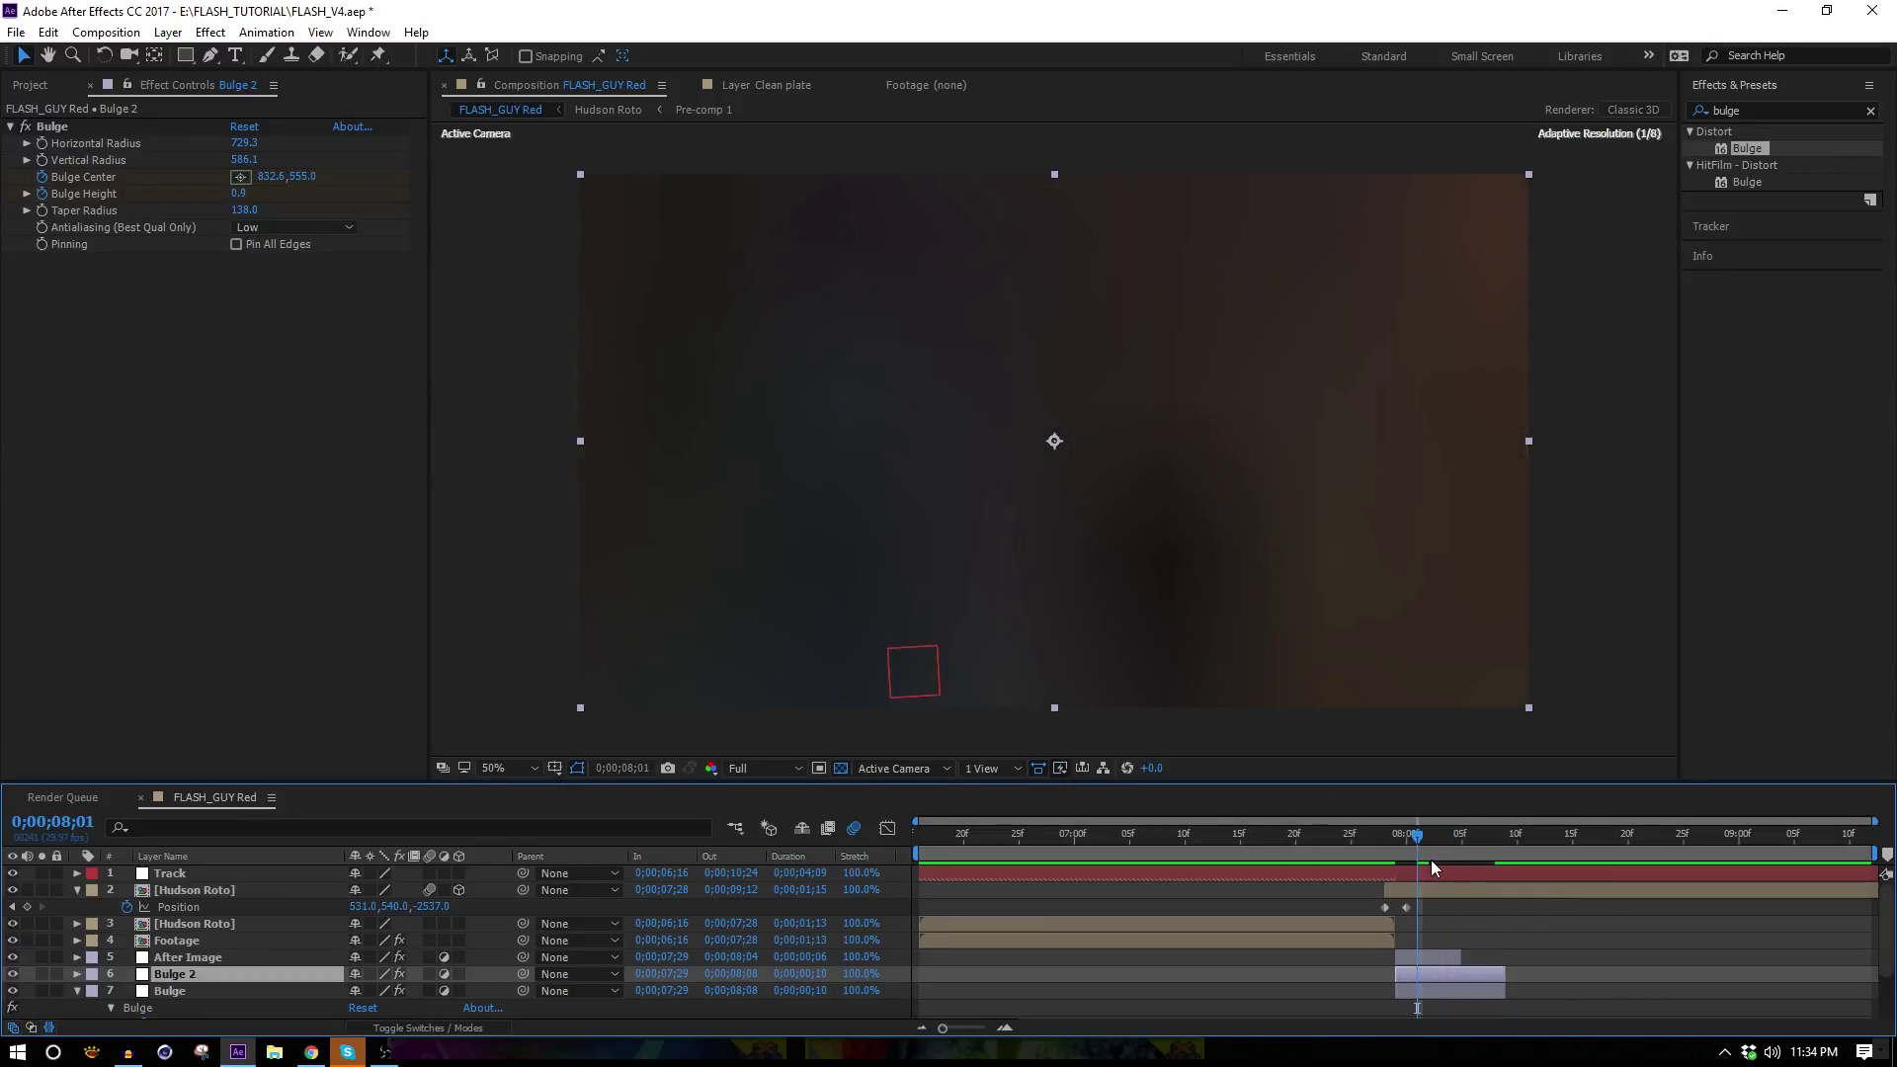
pyautogui.moveTo(163, 975); pyautogui.dragTo(167, 963)
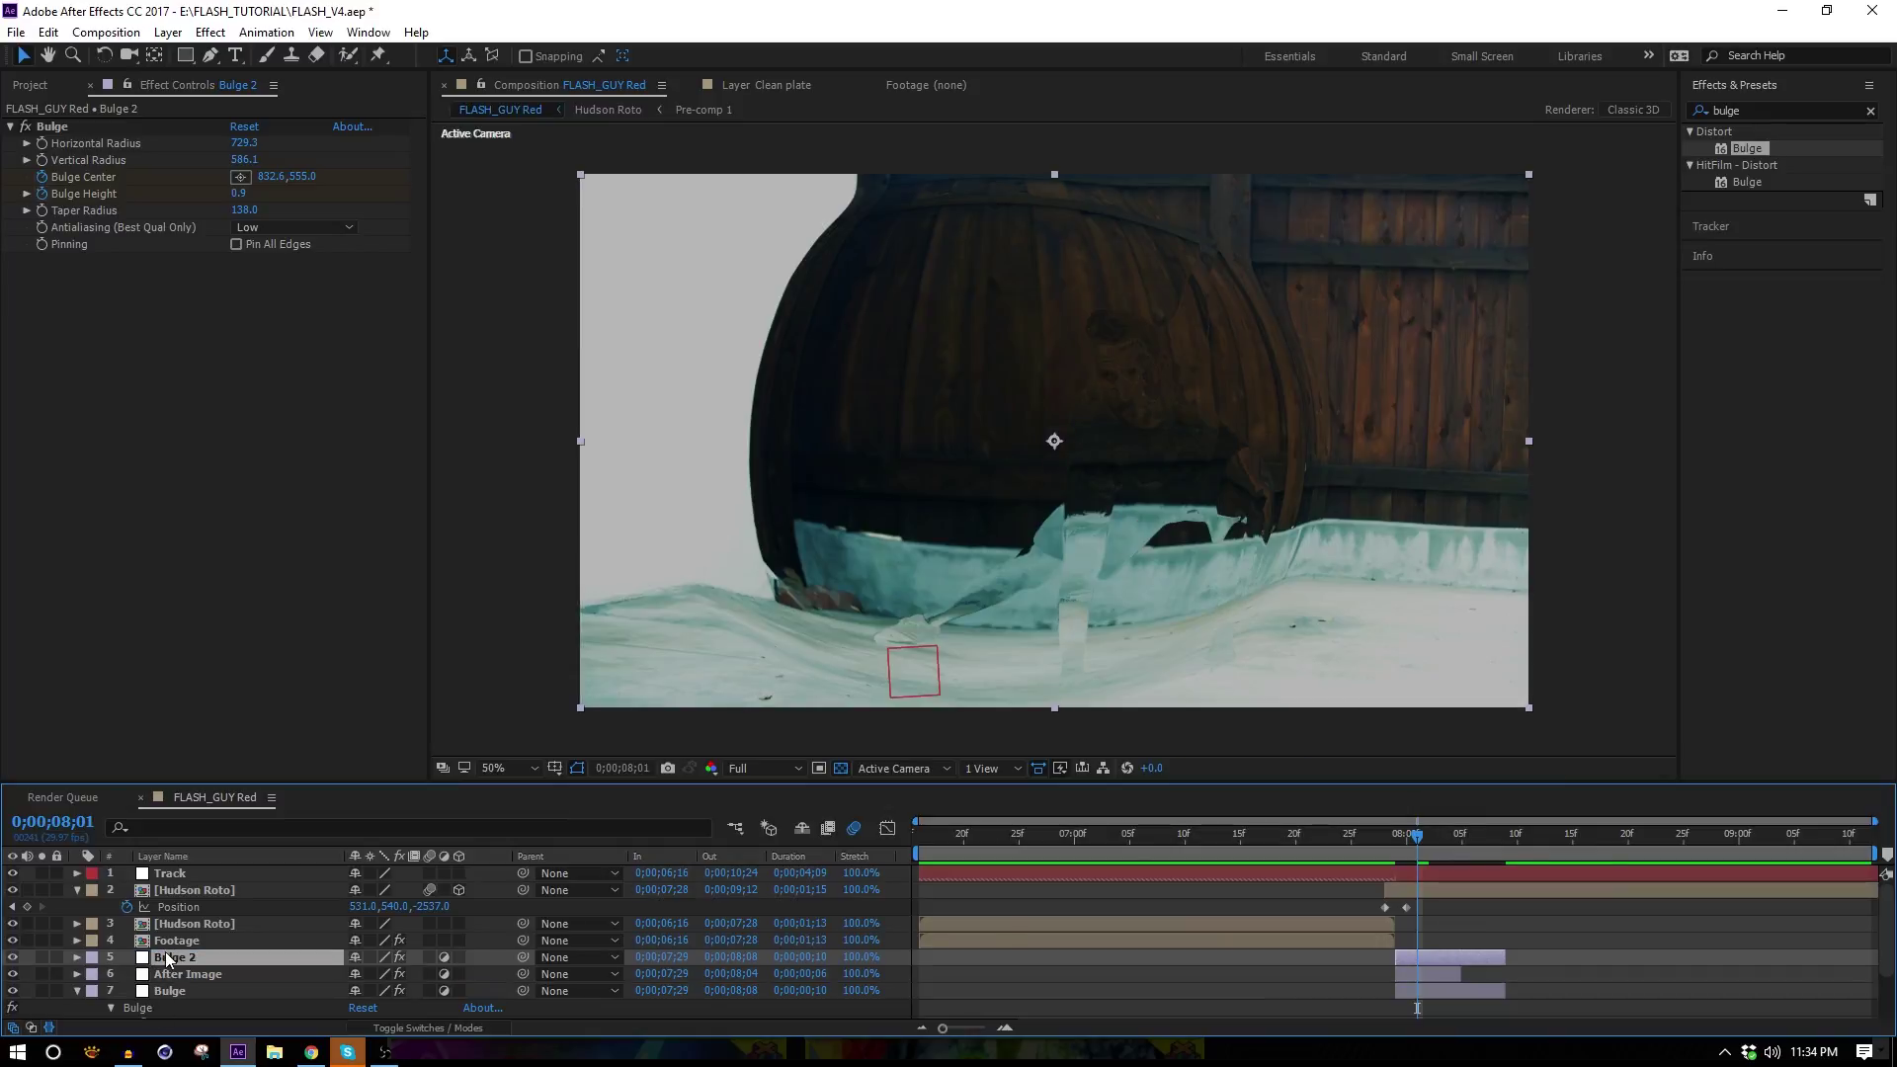
# At 0;00;07;29, shrink Bulge 2 to radii of about 406 and 310 and place its center at 1136, 382.
pyautogui.press('u')
pyautogui.click(1395, 851)
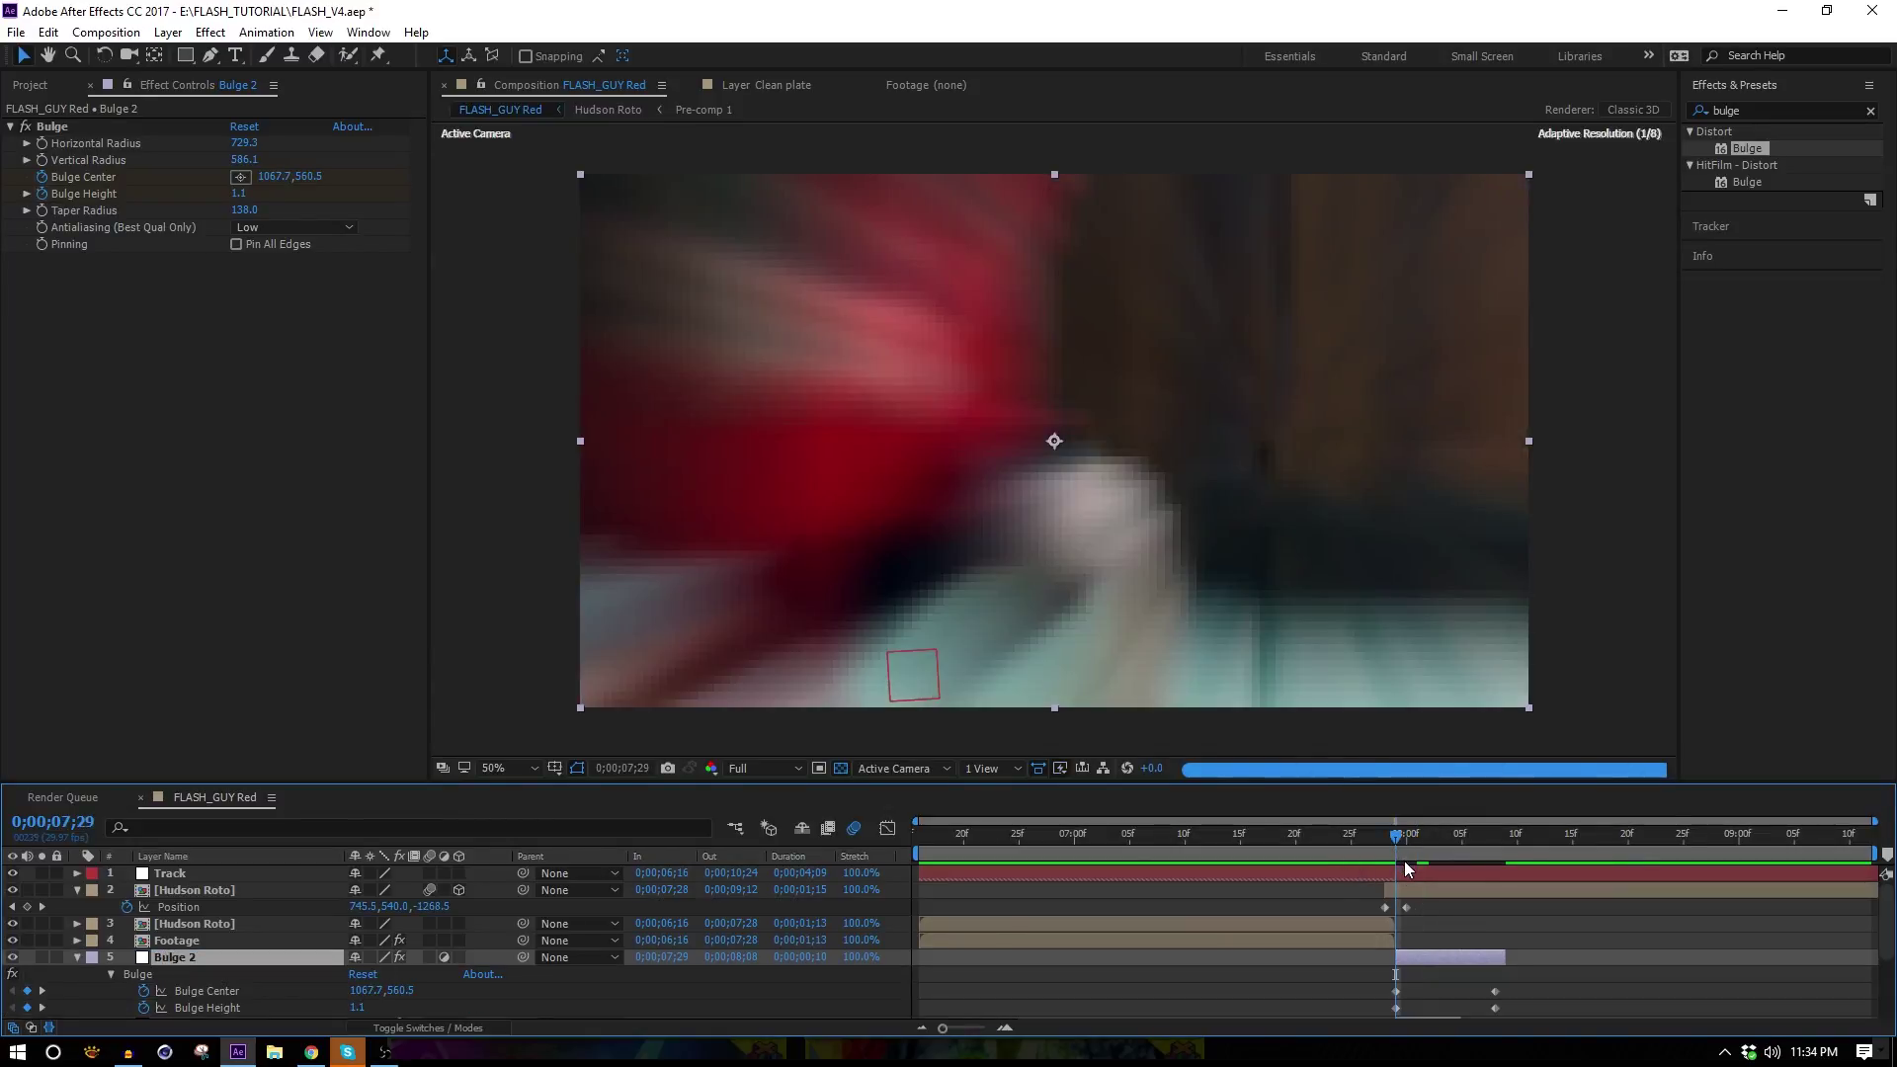
pyautogui.click(241, 178)
pyautogui.click(1106, 362)
pyautogui.moveTo(745, 648); pyautogui.dragTo(974, 496)
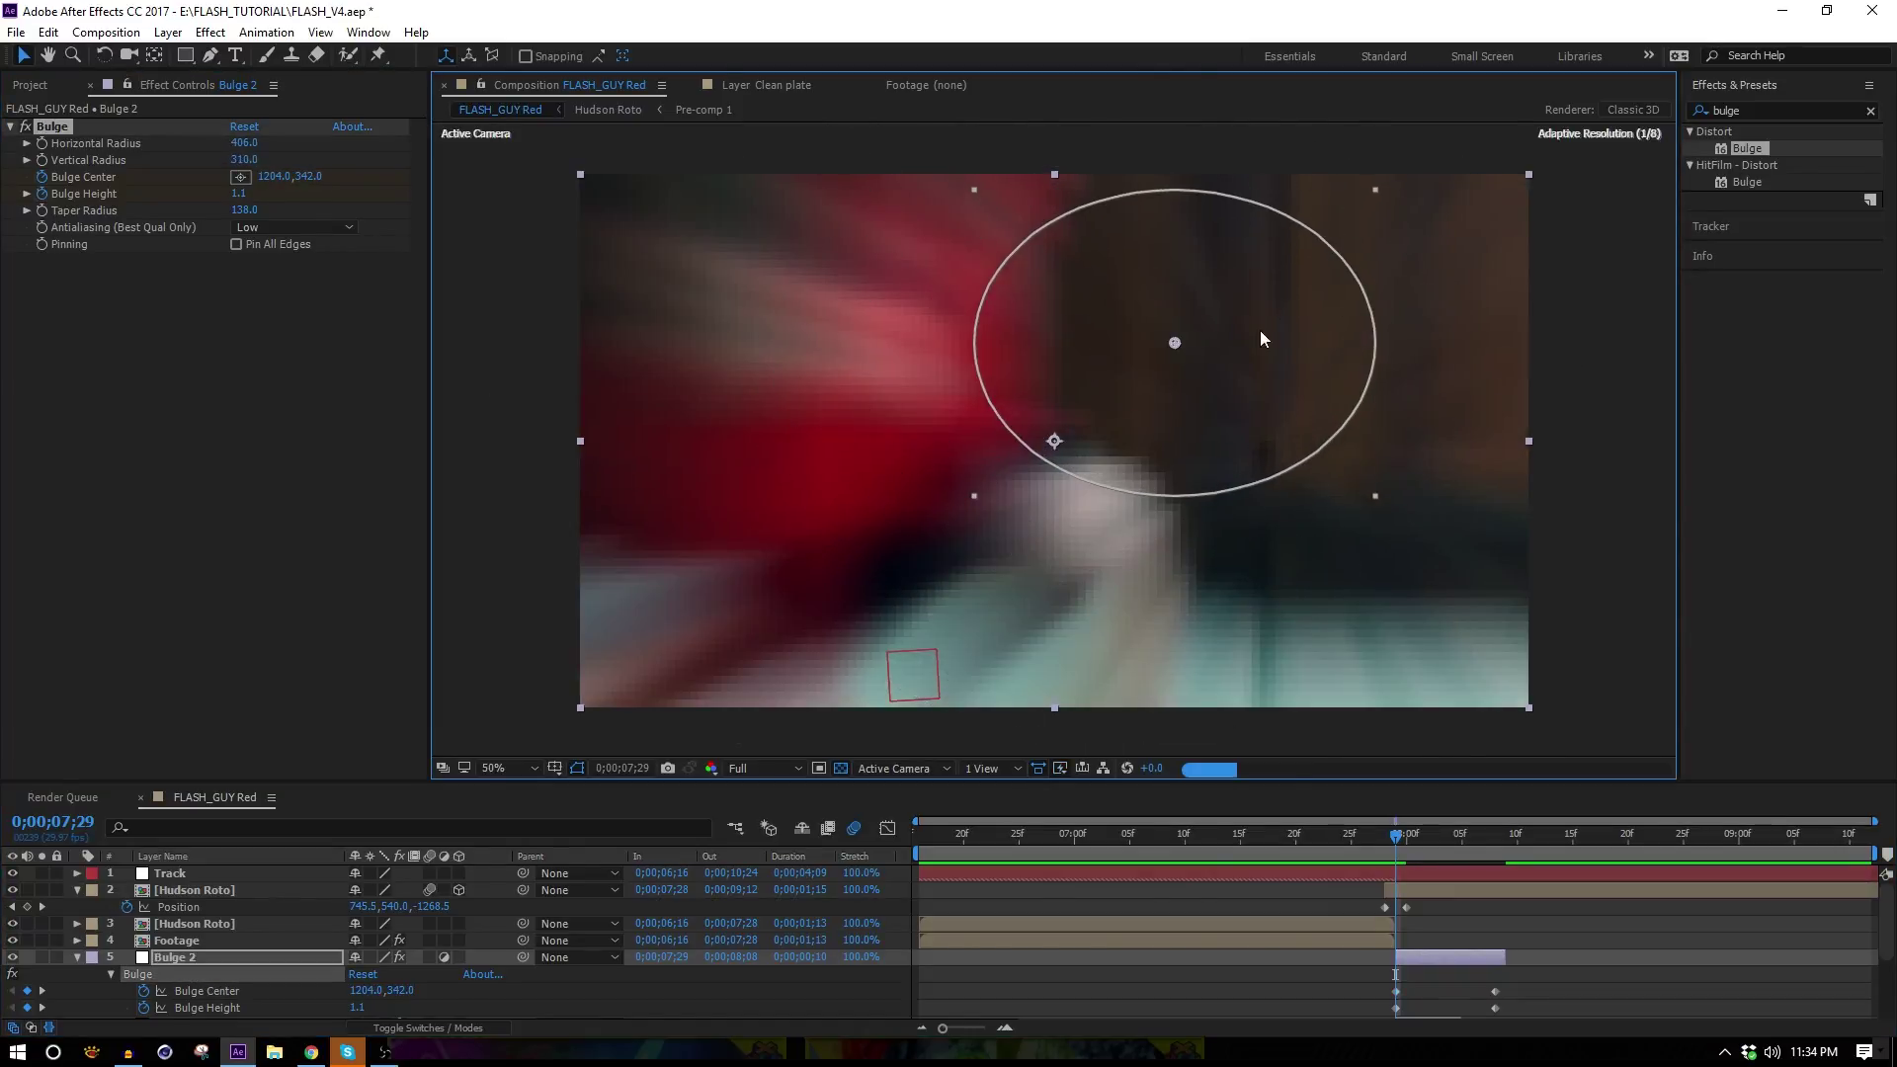
pyautogui.moveTo(1173, 343); pyautogui.dragTo(1141, 363)
# Set Bulge 2's Bulge Height to 0.8 at 0;00;07;29.
pyautogui.click(242, 195)
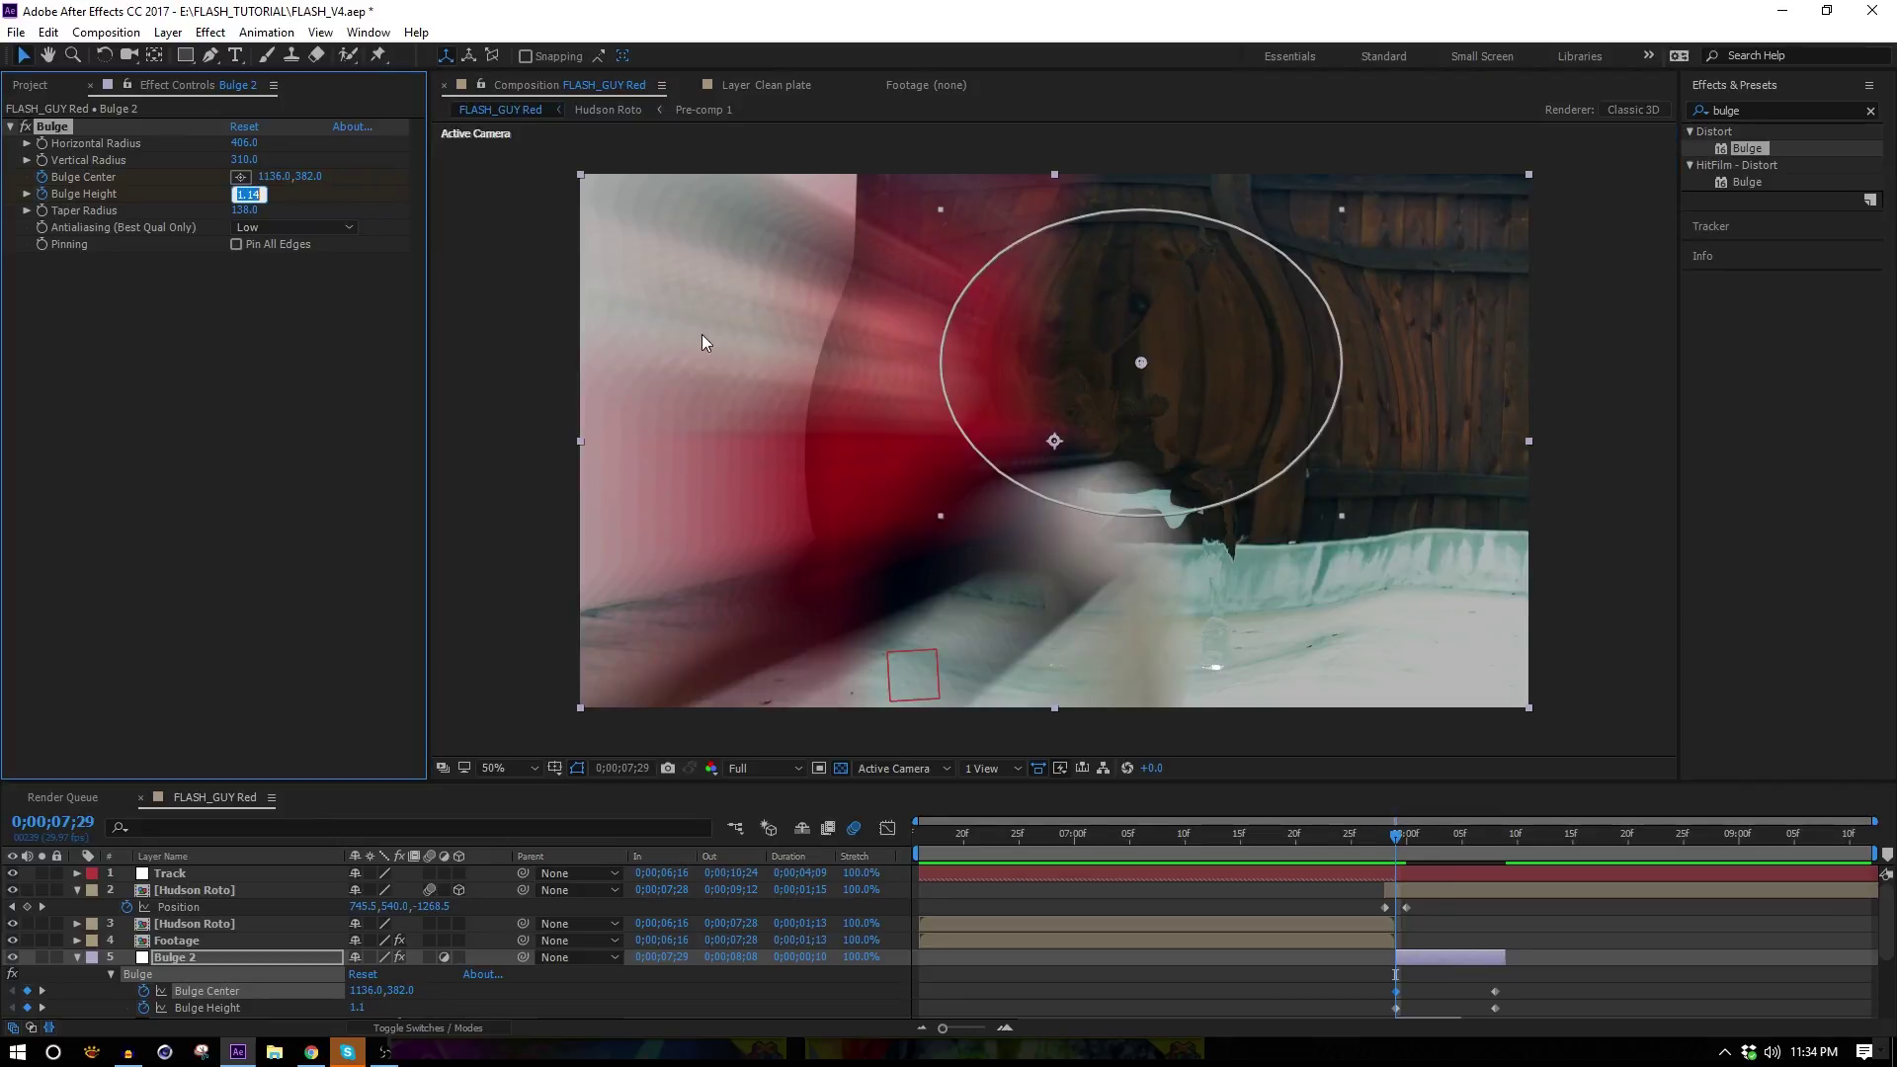
pyautogui.write('0.8')
pyautogui.click(304, 378)
# At 0;00;08;08, raise Bulge 2's center along the frame's left edge to about 16, 391.7.
pyautogui.click(1493, 836)
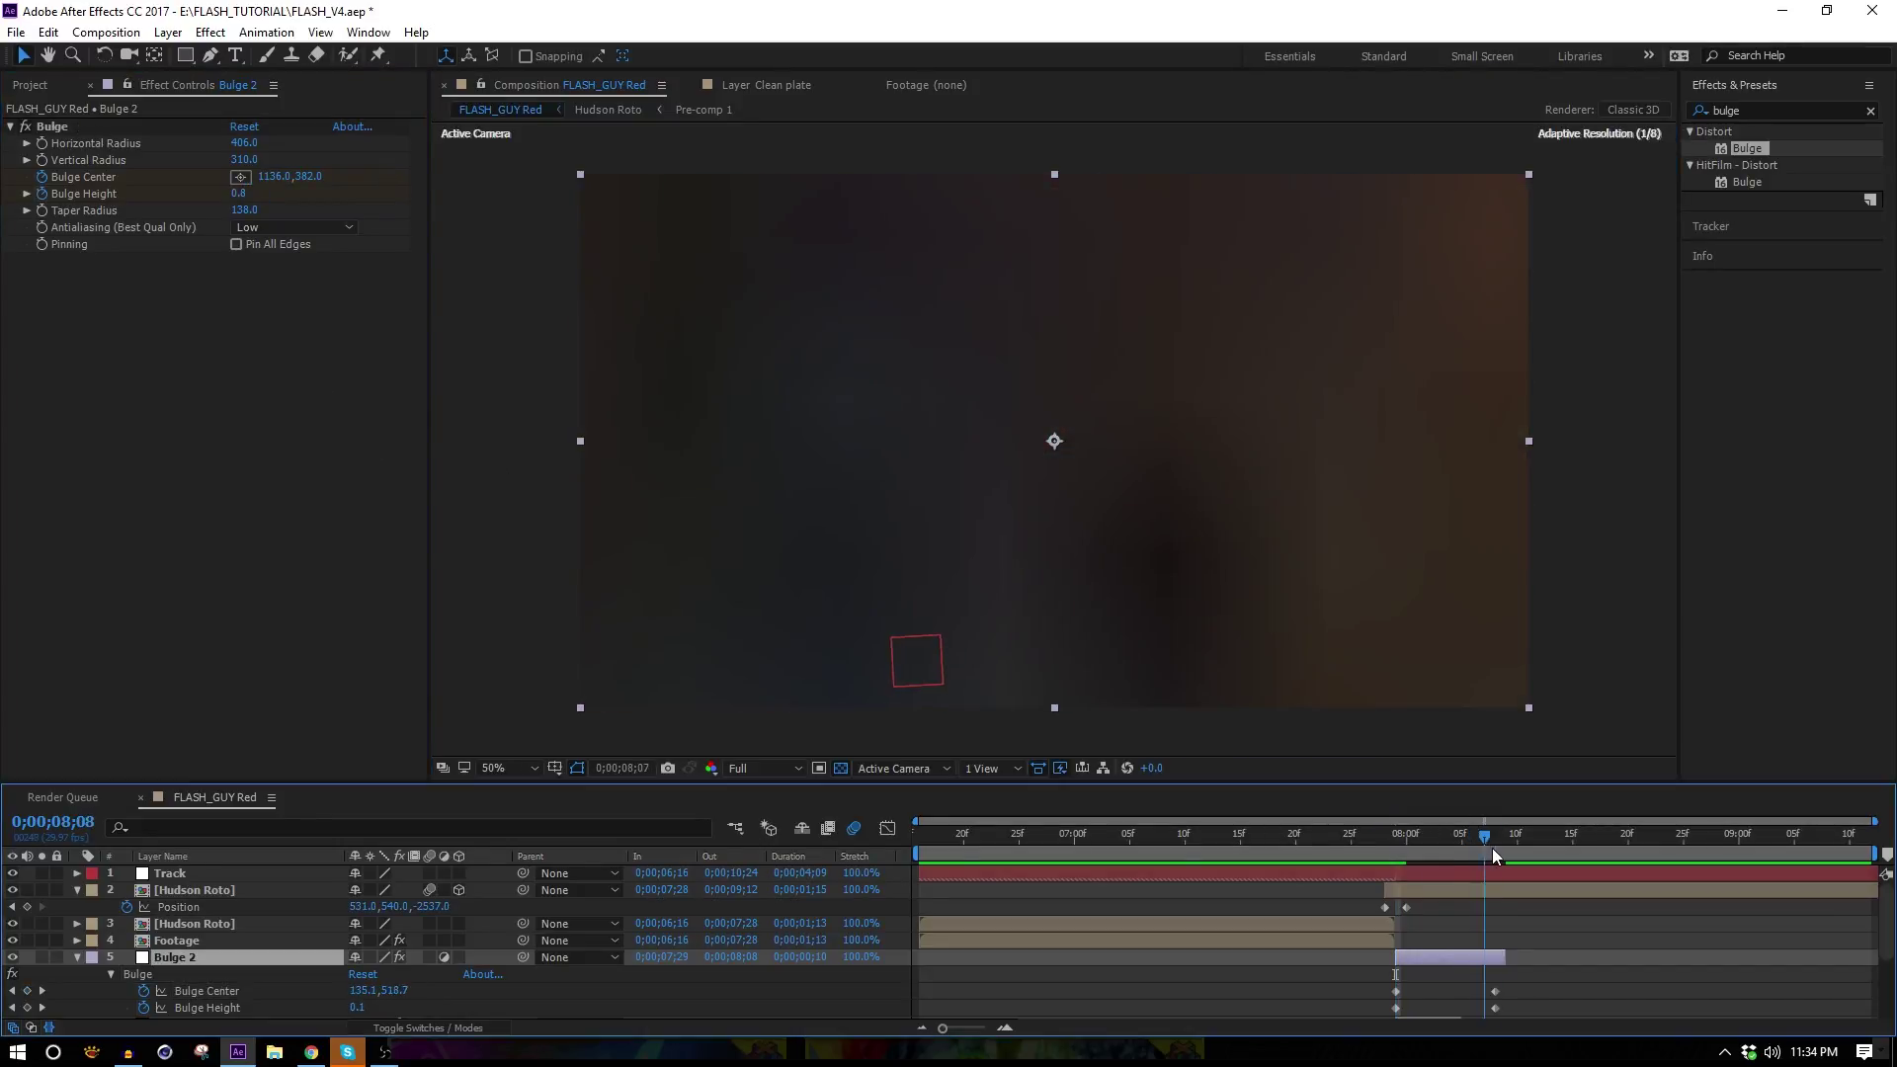
pyautogui.click(110, 134)
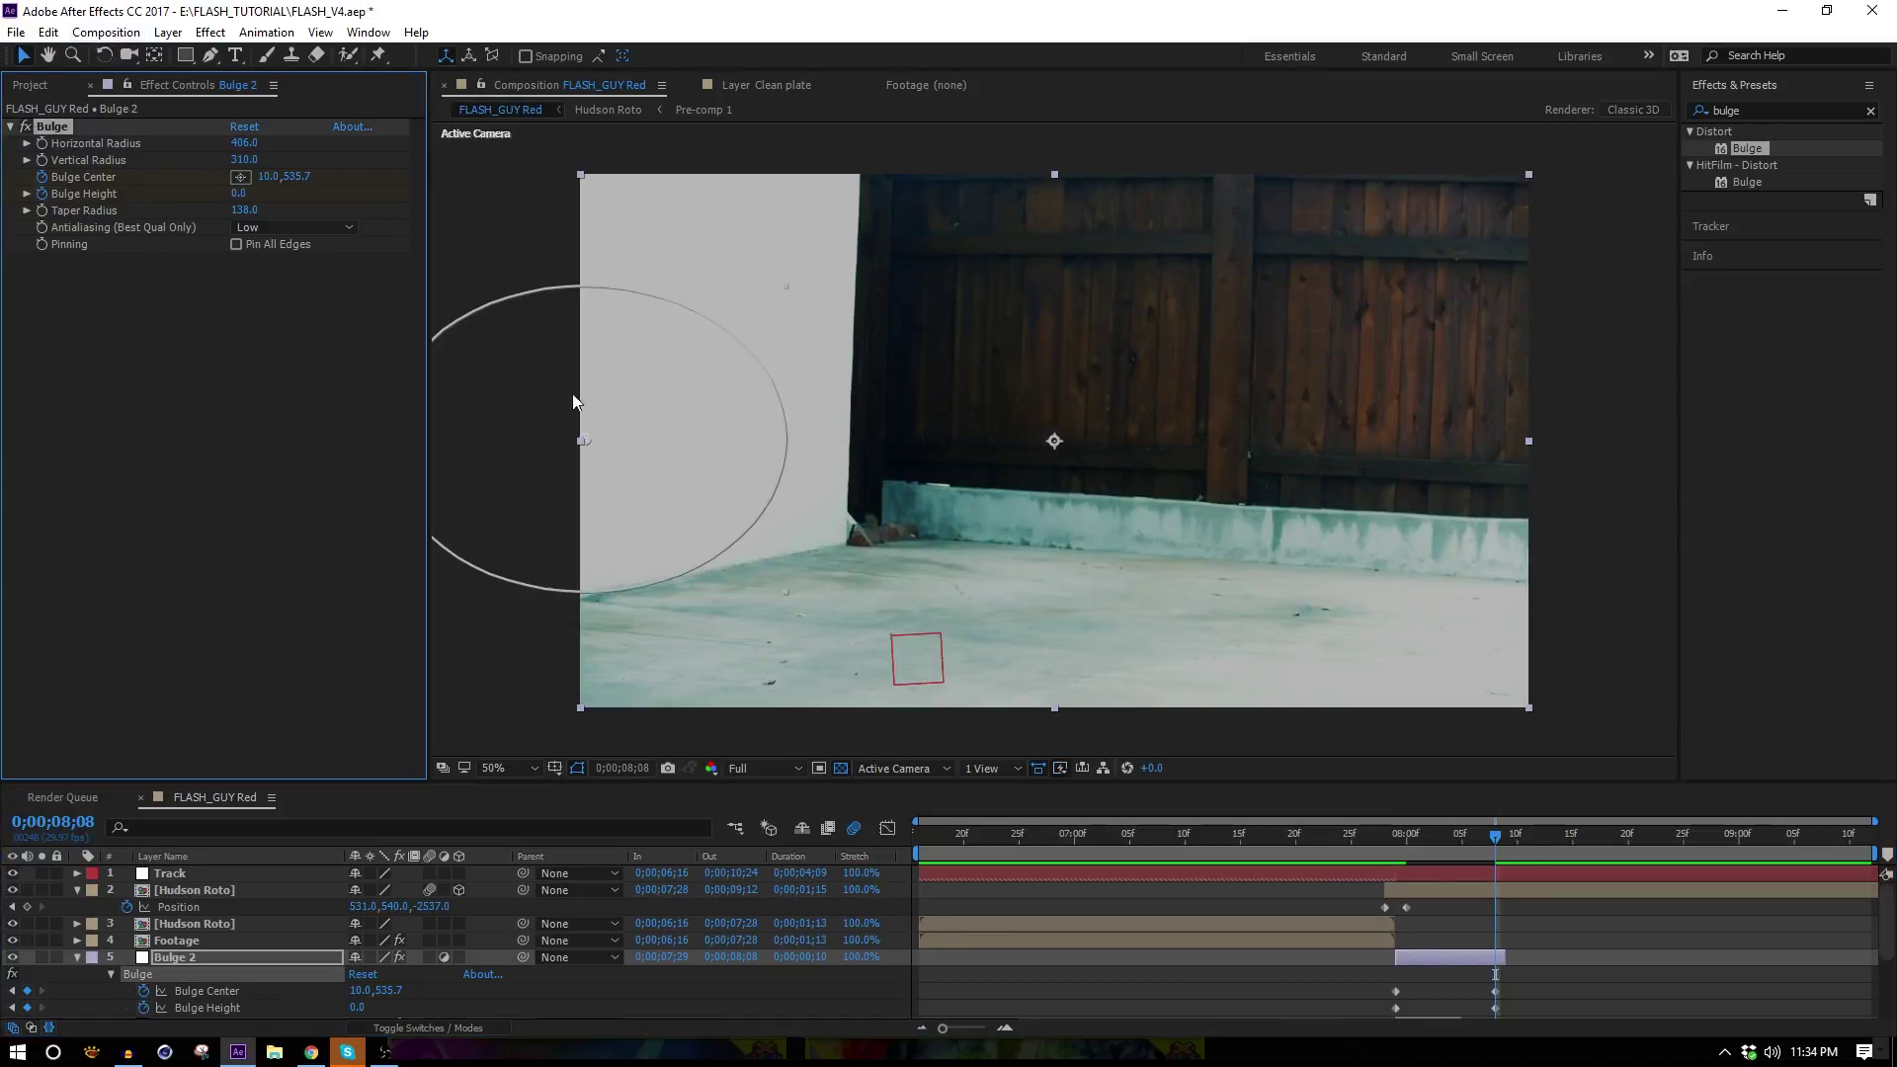
pyautogui.moveTo(587, 441); pyautogui.dragTo(590, 369)
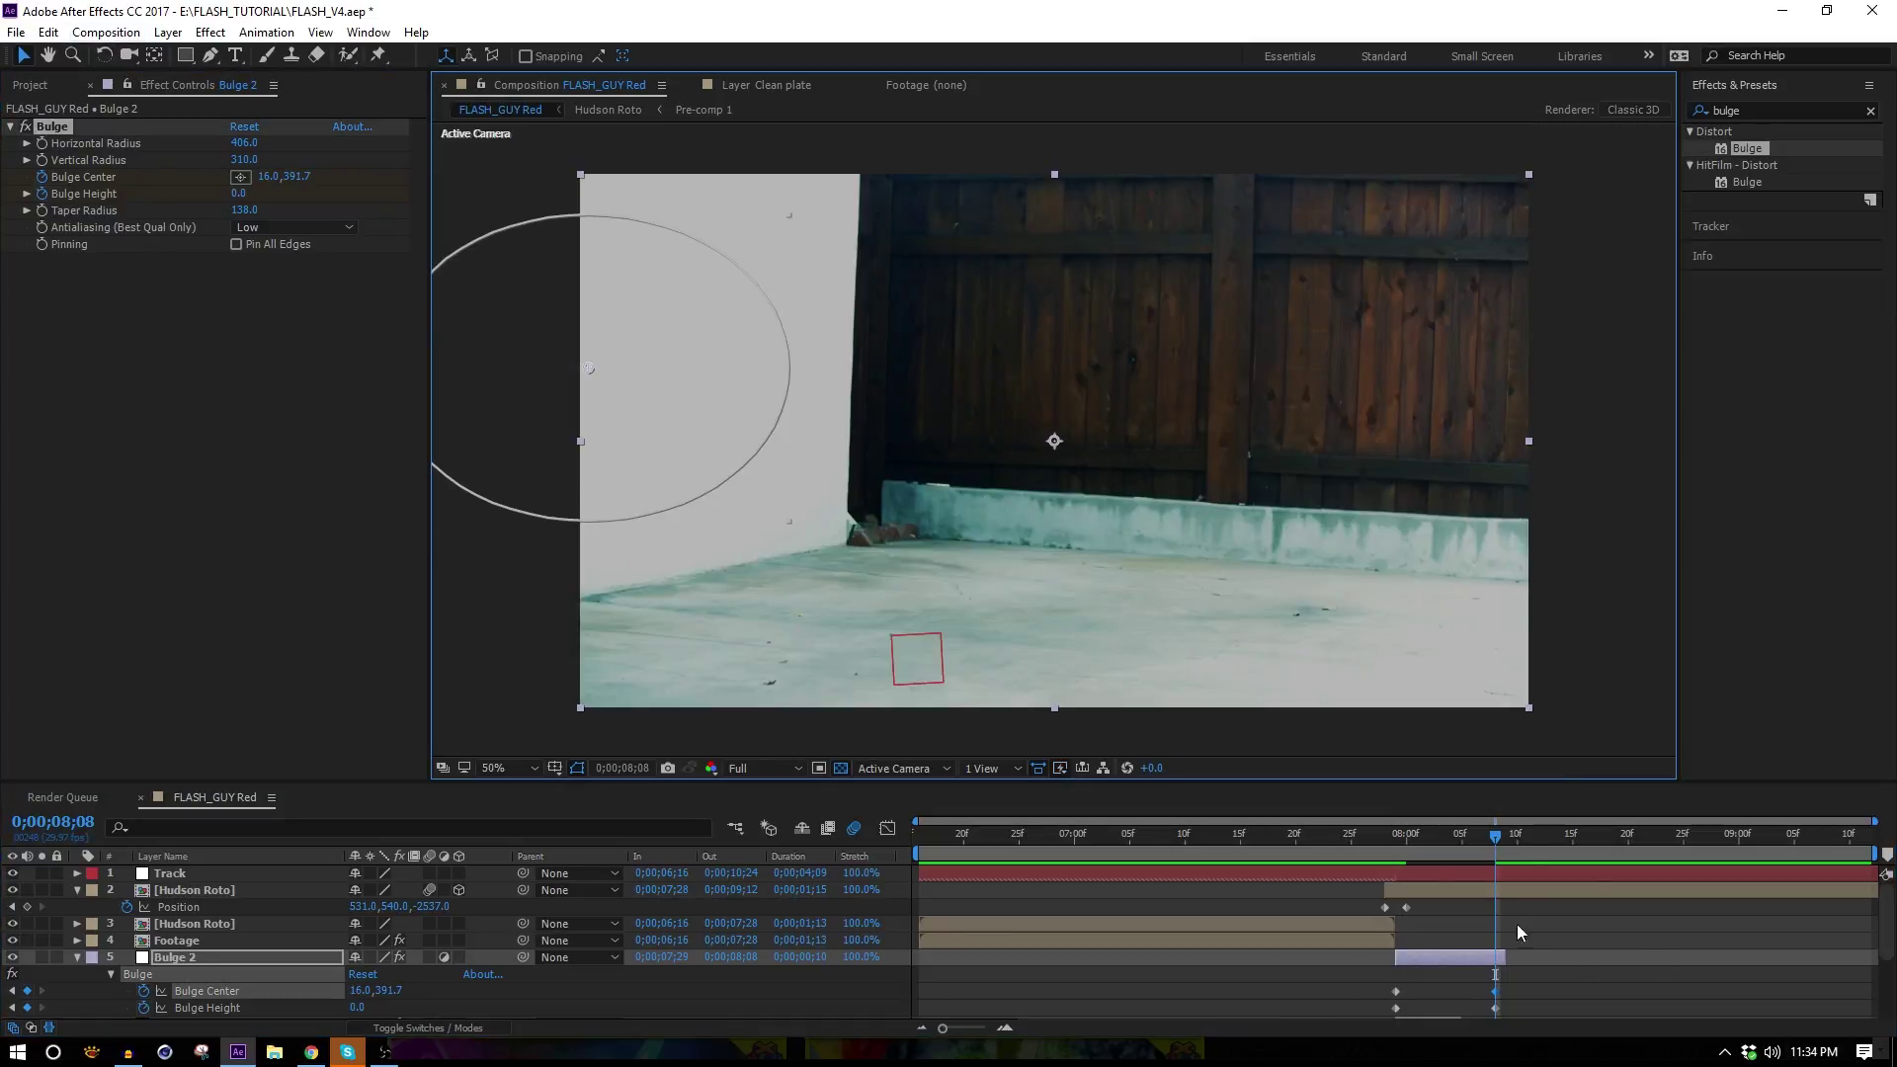
# Extend the Bulge 2 layer to end at 0;00;08;13 and shift its ending center and height keyframes to match.
pyautogui.moveTo(1503, 954); pyautogui.dragTo(1503, 1013)
pyautogui.moveTo(1498, 1007); pyautogui.dragTo(1551, 994)
pyautogui.click(1537, 980)
# Play back the dash to check the combined bulges and collapse the properties of both bulge layers.
pyautogui.moveTo(1363, 842); pyautogui.dragTo(1274, 842)
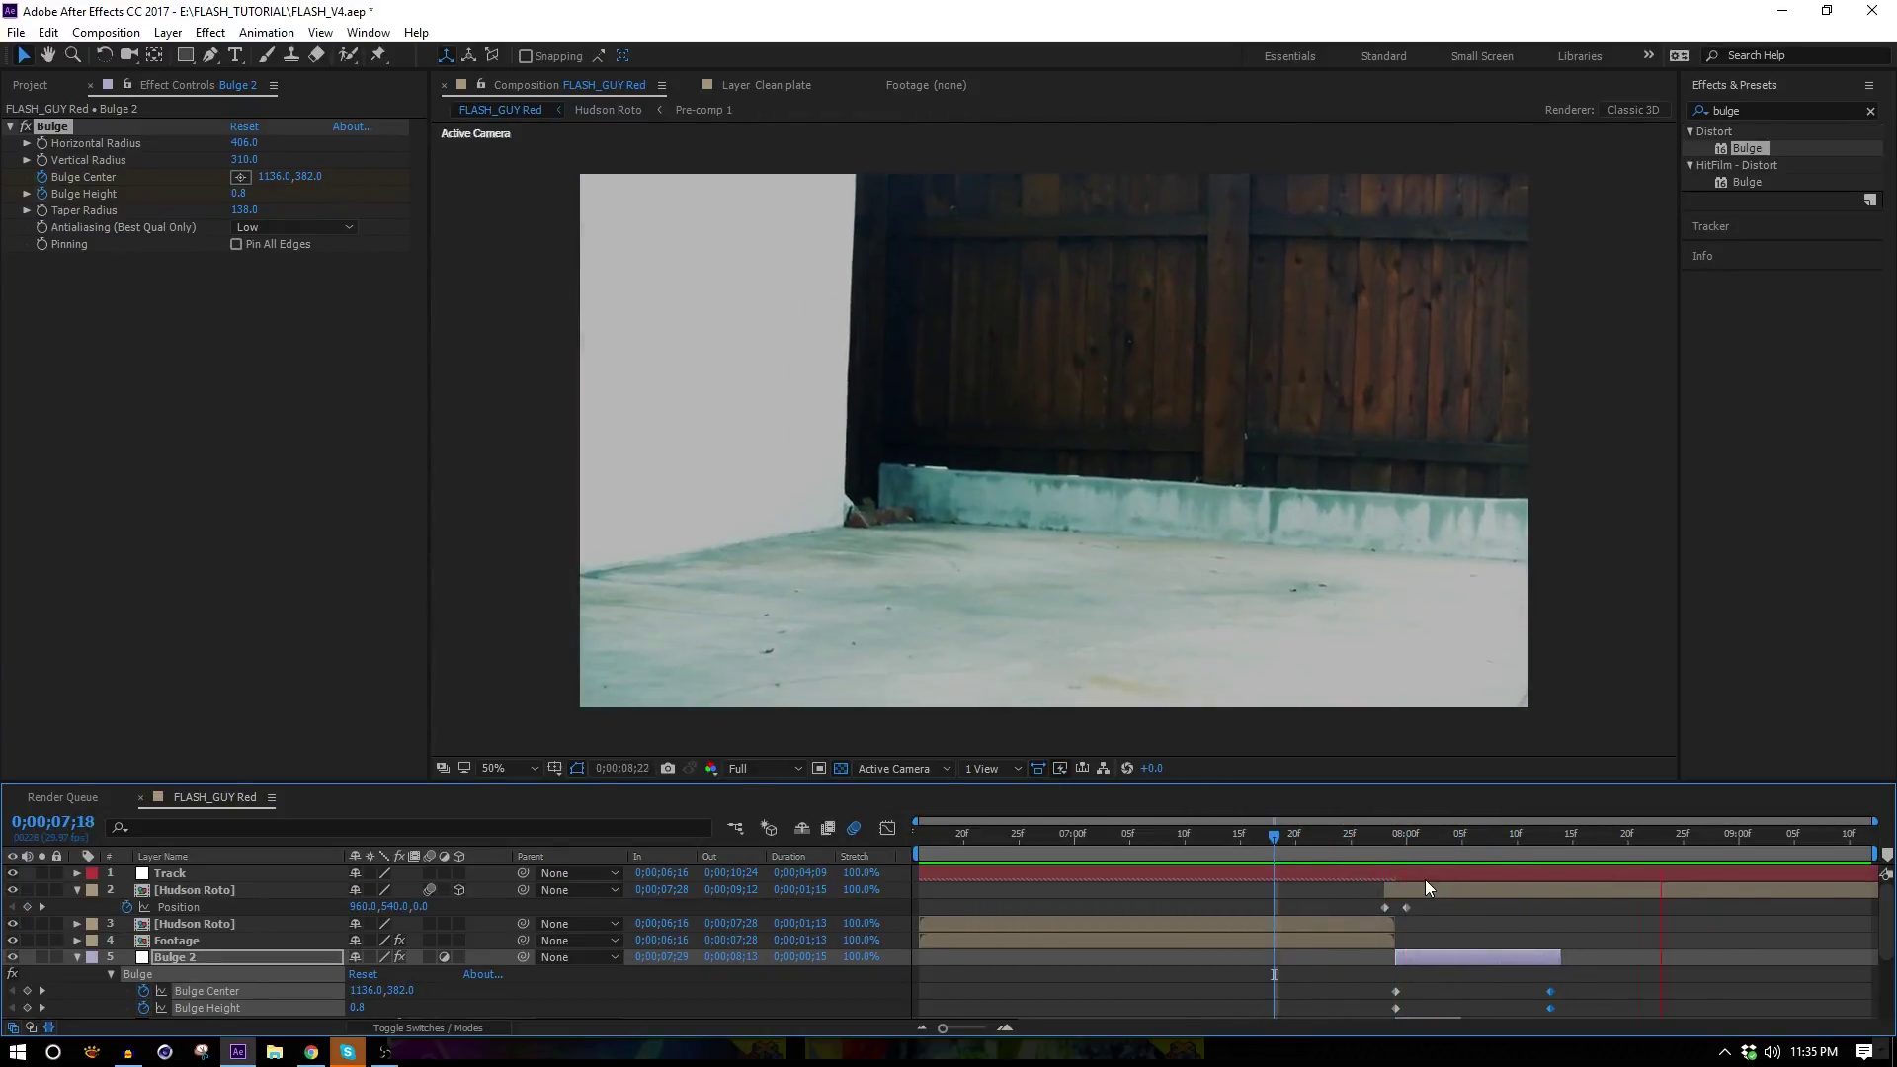
pyautogui.click(1255, 840)
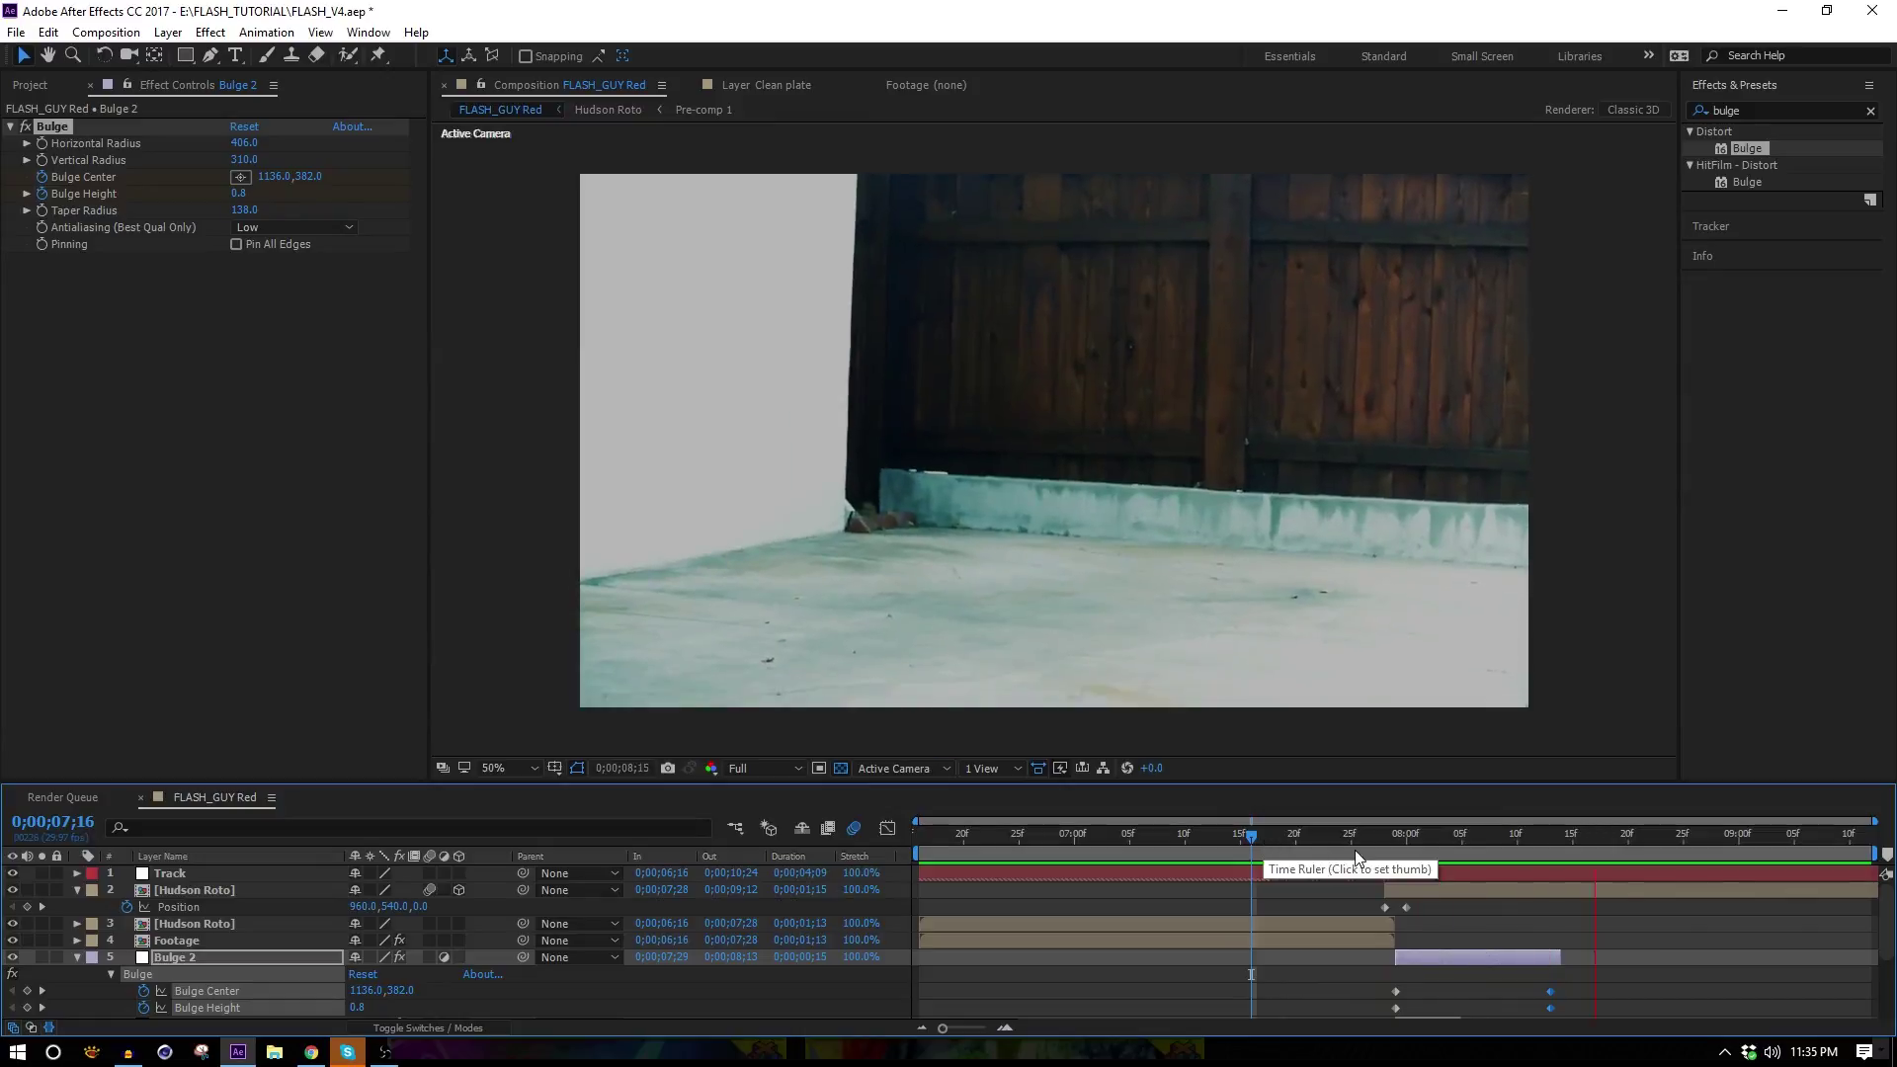
pyautogui.click(1361, 839)
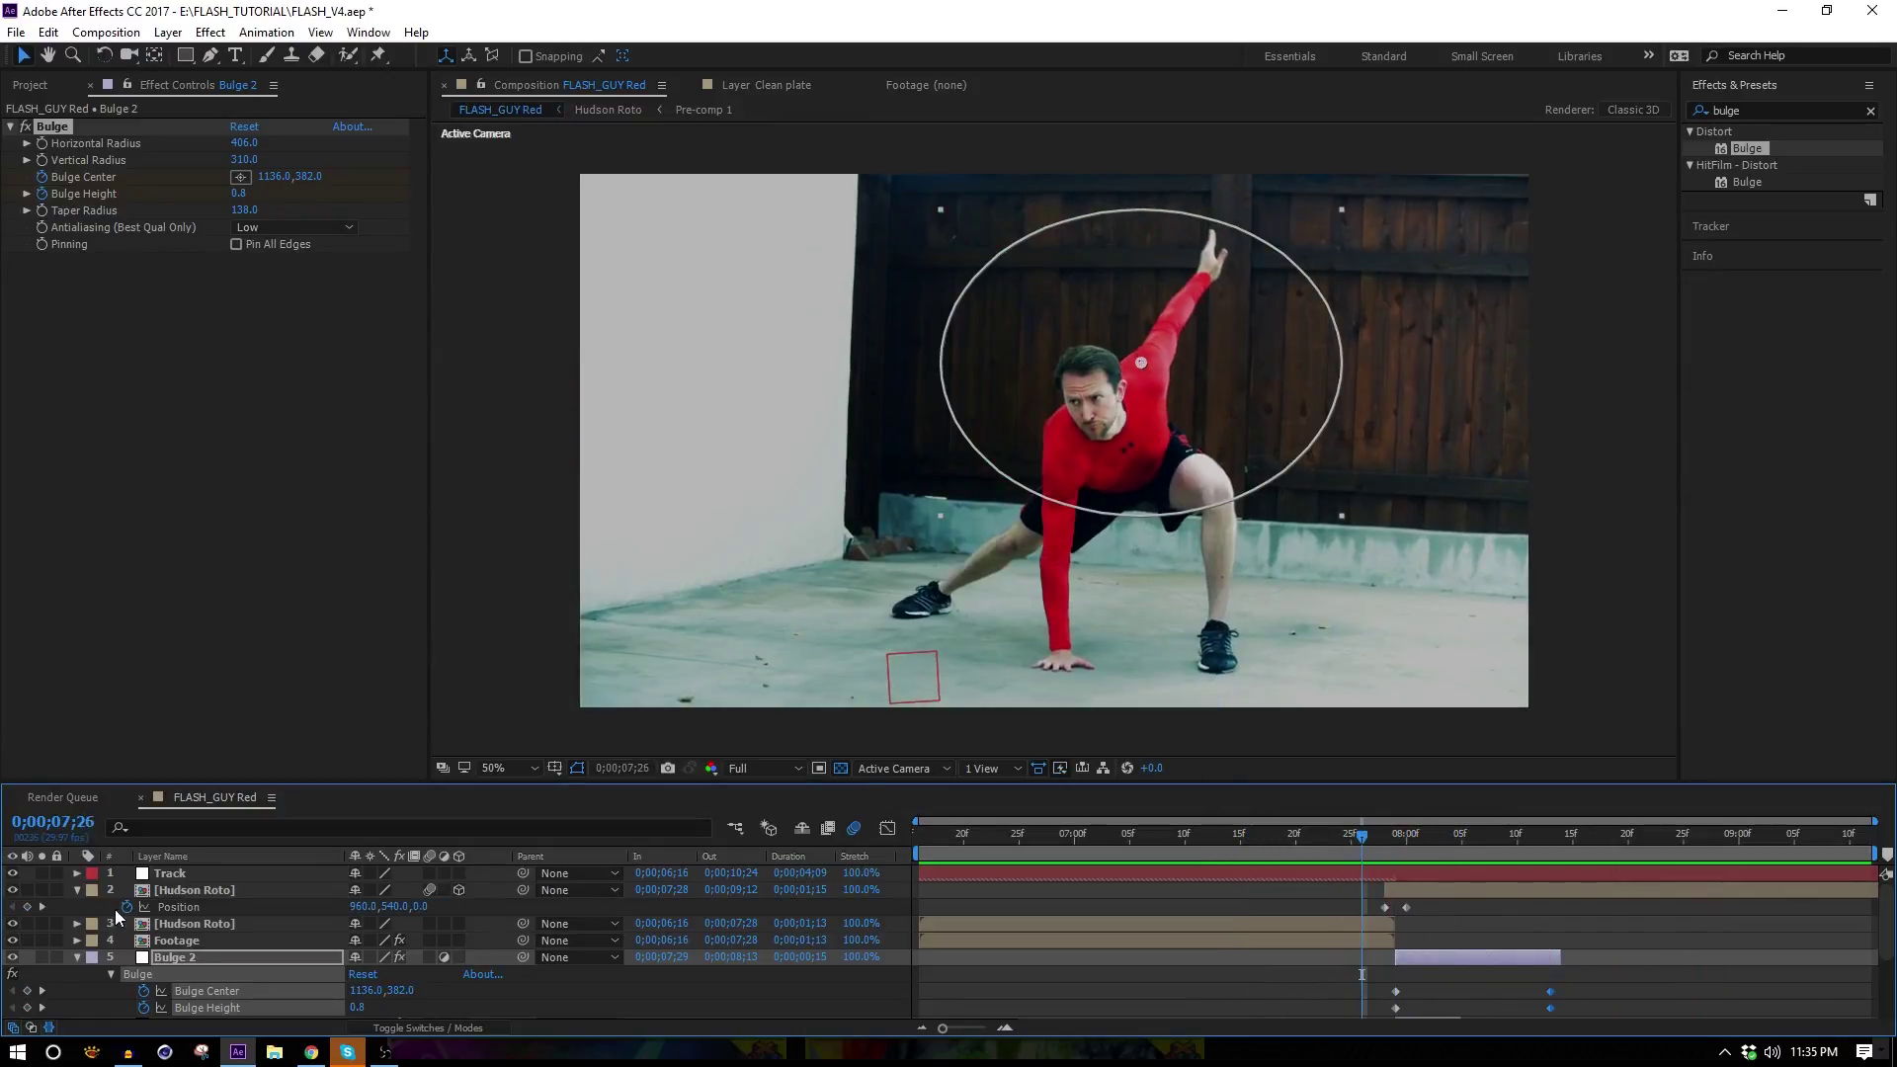
pyautogui.click(77, 957)
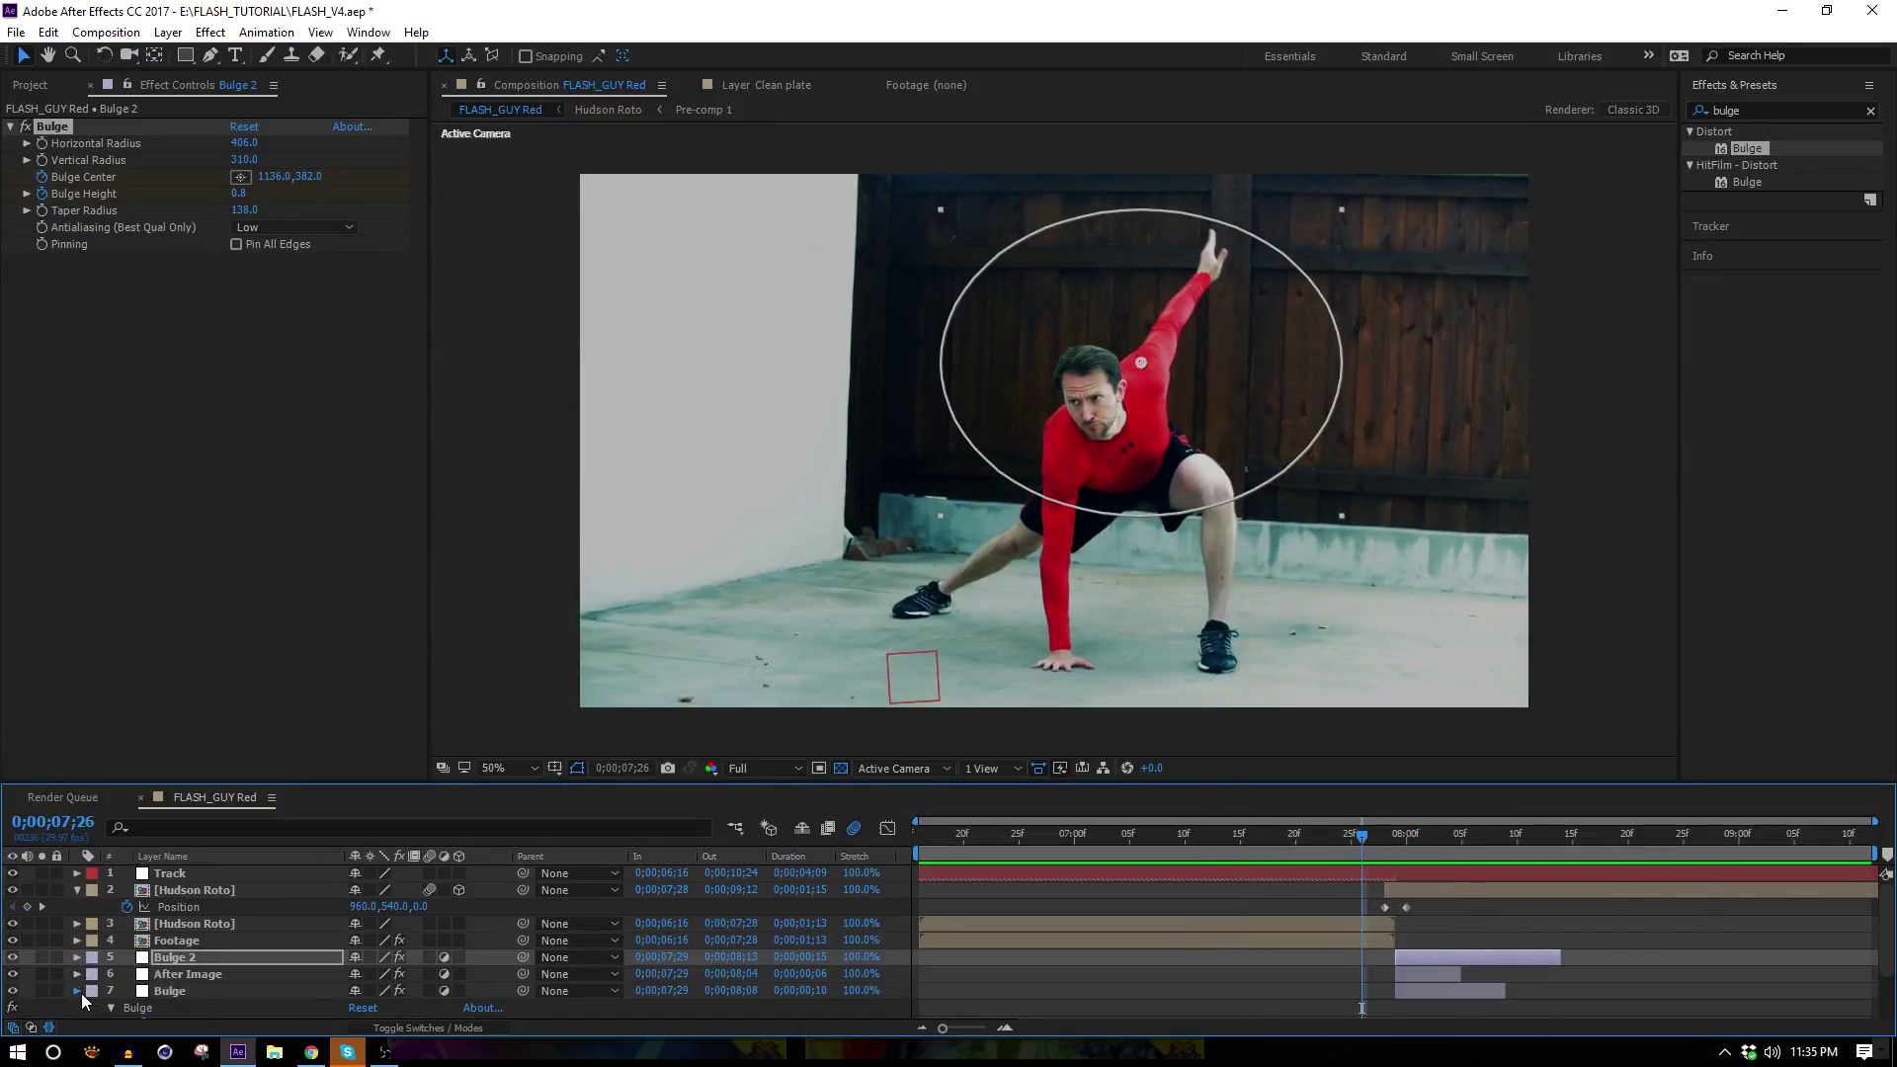
pyautogui.click(79, 992)
# Create a white comp-size solid at 0;00;07;16 and place it between the first-clip roto cutout and the Footage layer.
pyautogui.moveTo(1423, 850); pyautogui.dragTo(1251, 870)
pyautogui.click(168, 32)
pyautogui.moveTo(194, 55)
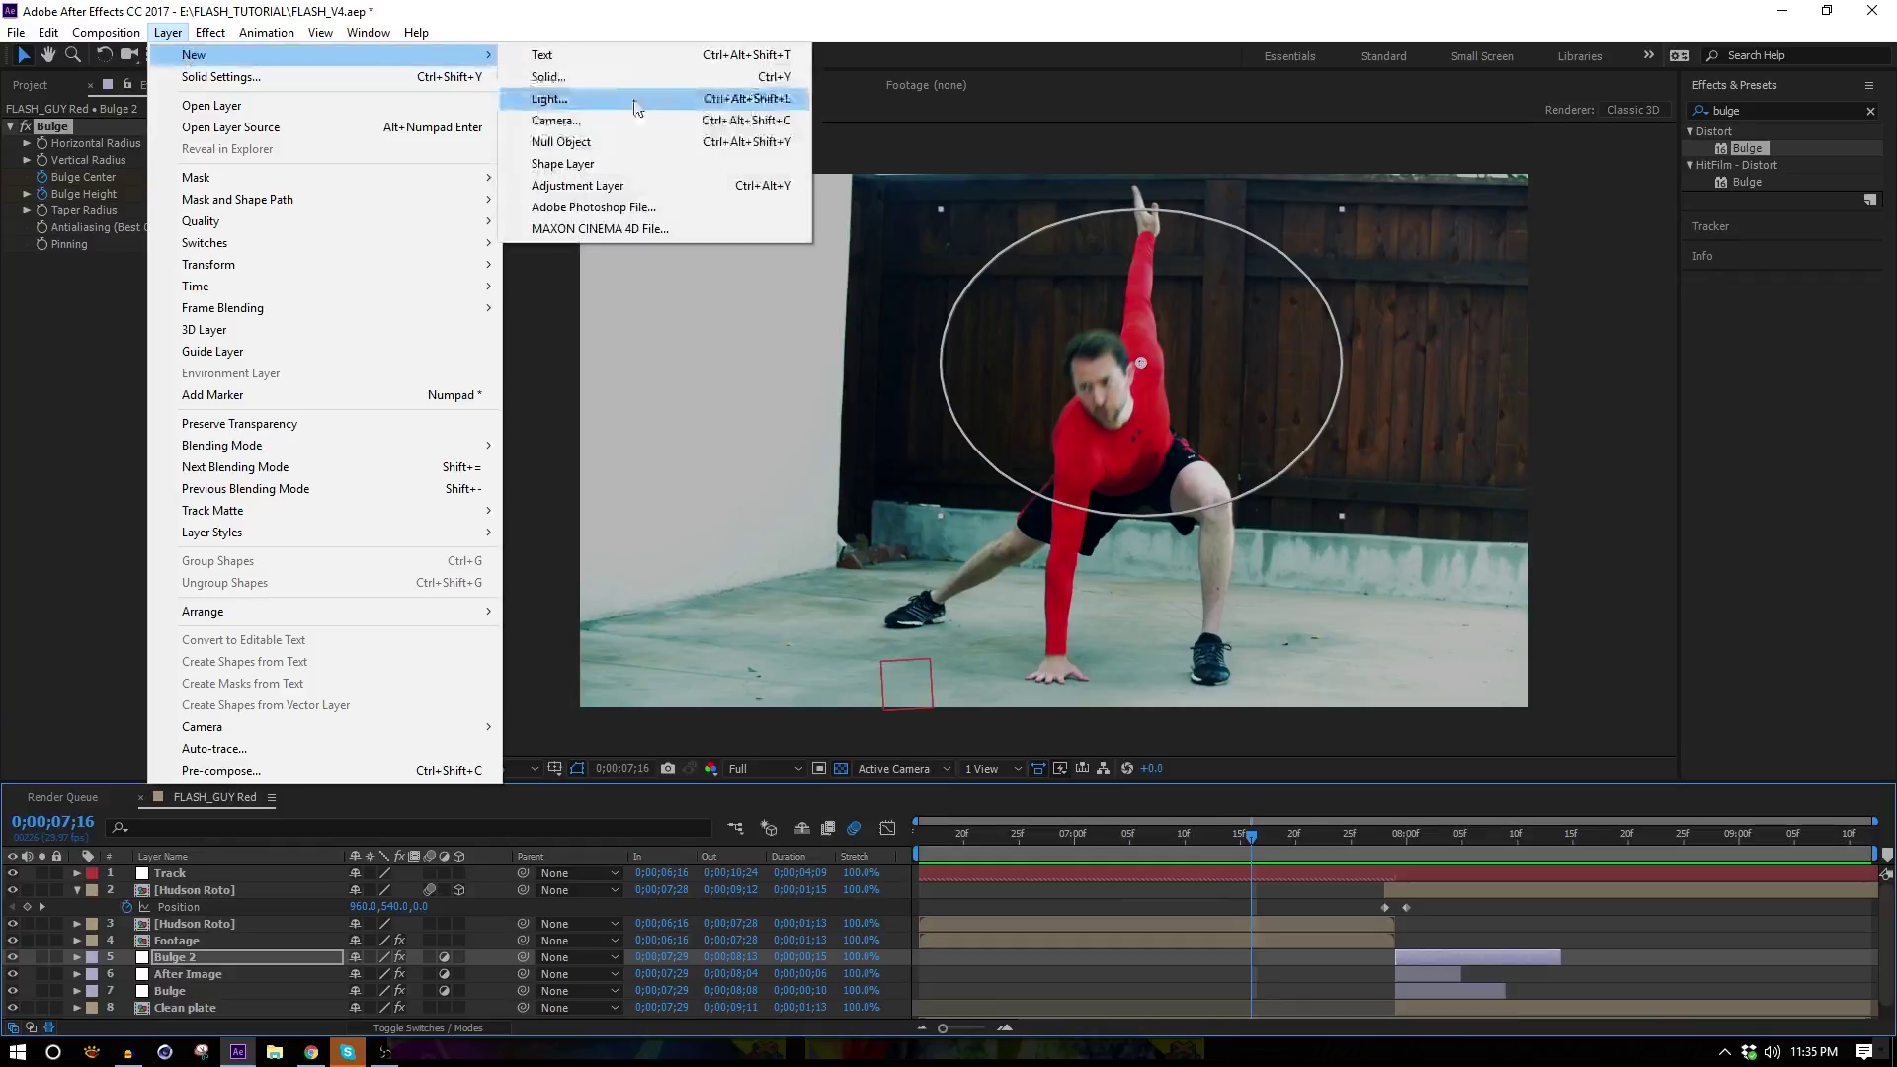
pyautogui.click(606, 76)
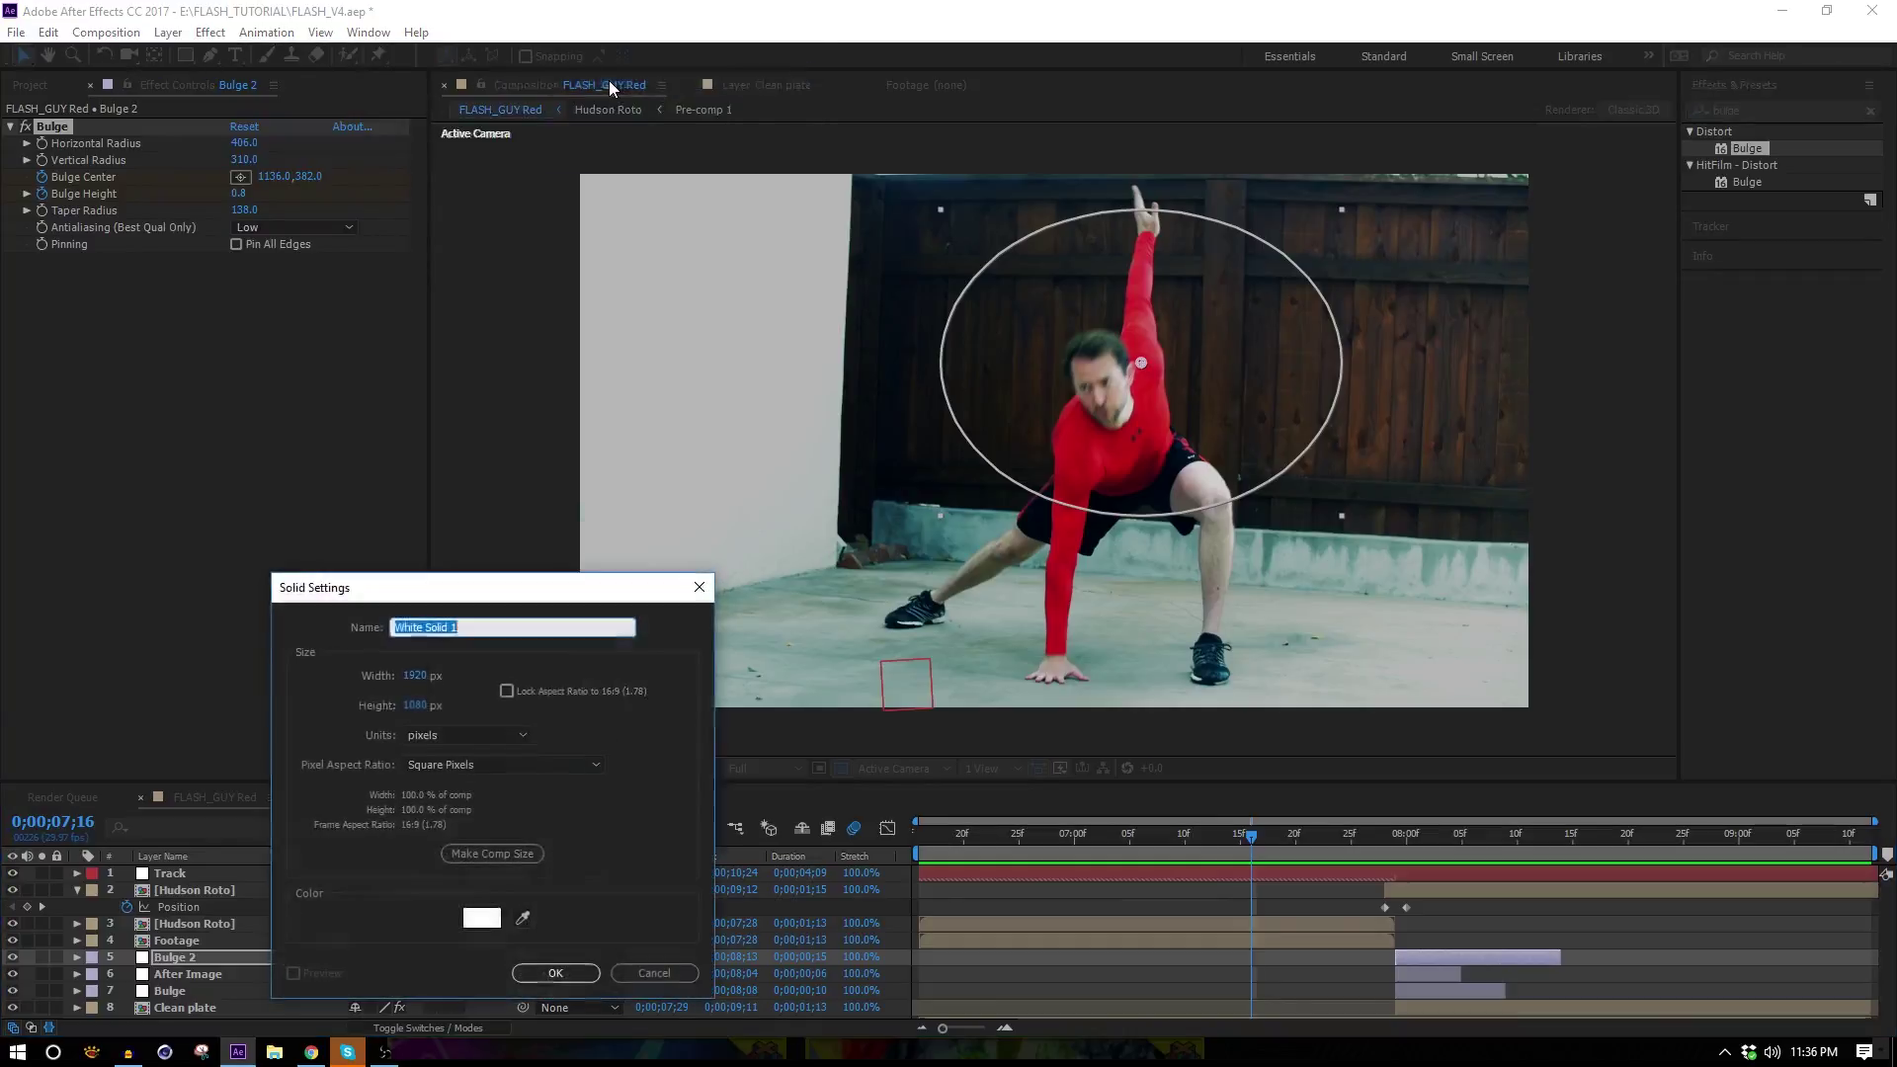
pyautogui.click(577, 979)
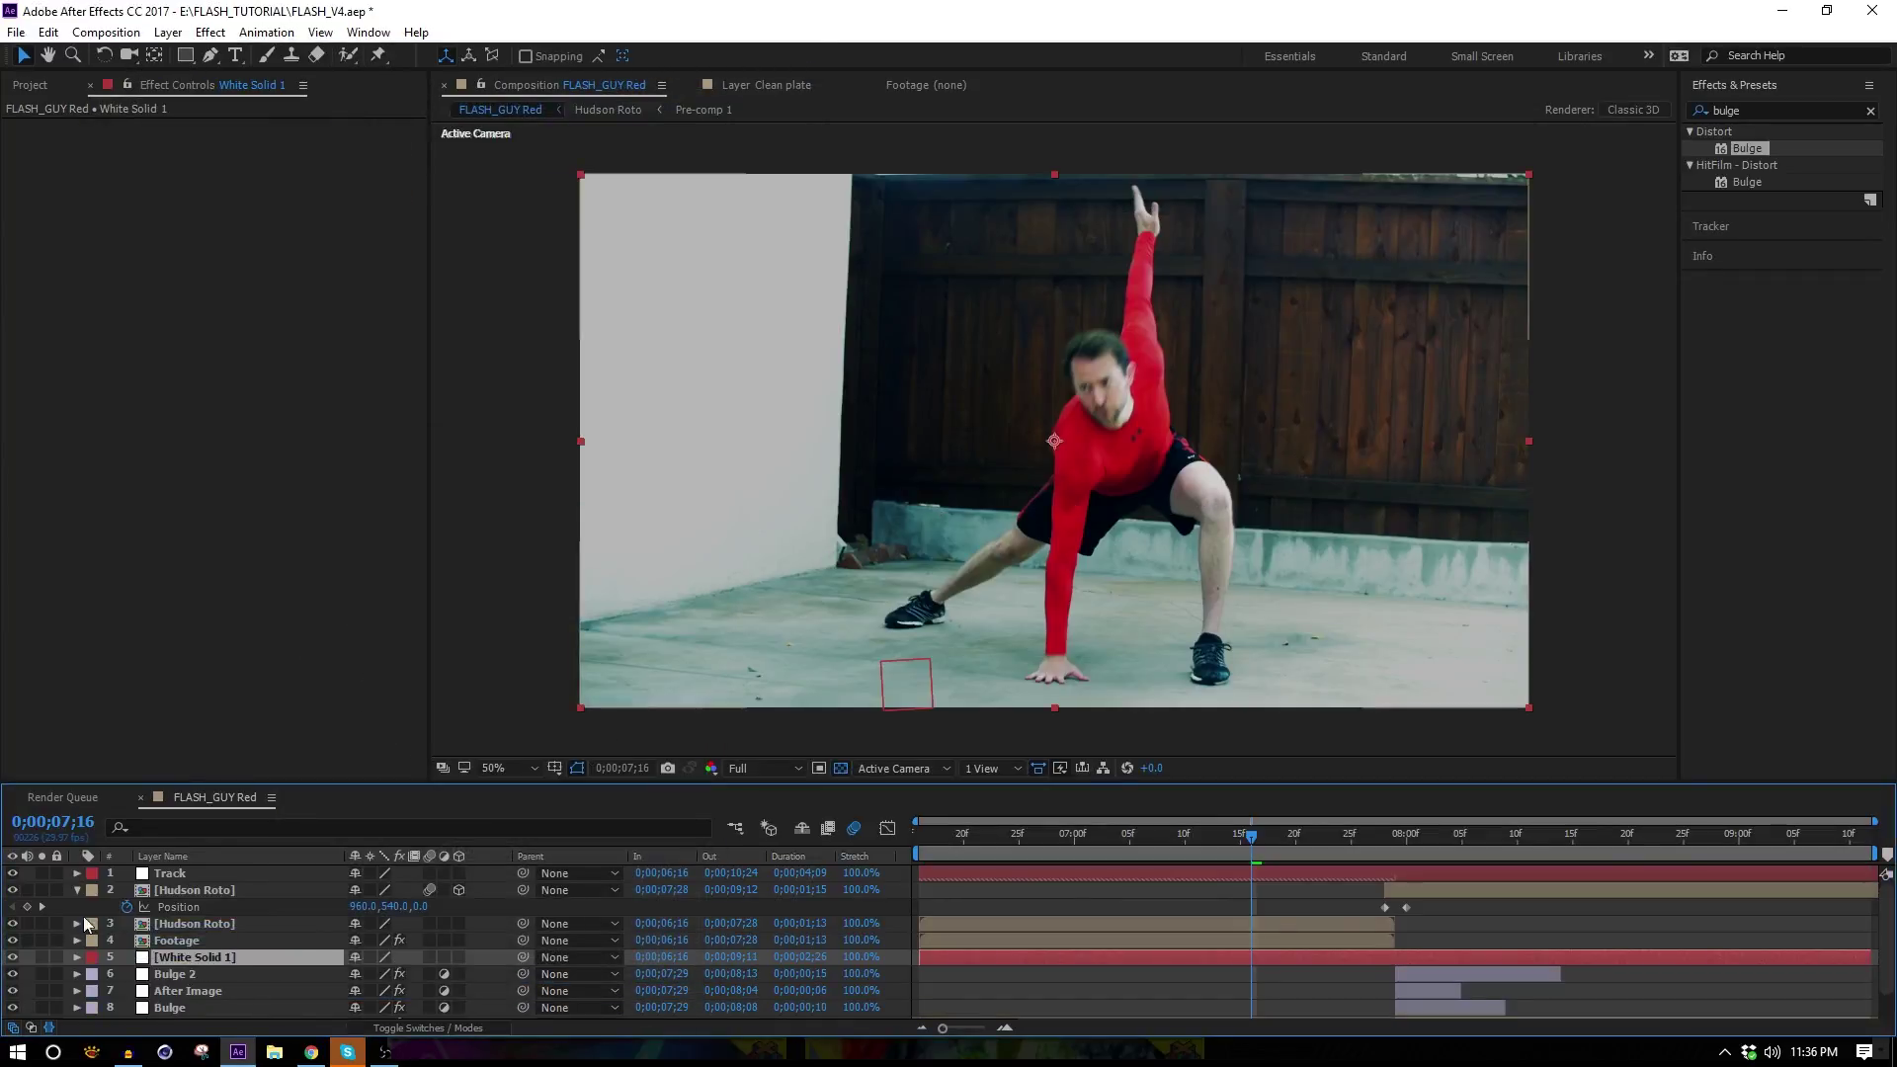
pyautogui.moveTo(202, 961); pyautogui.dragTo(204, 928)
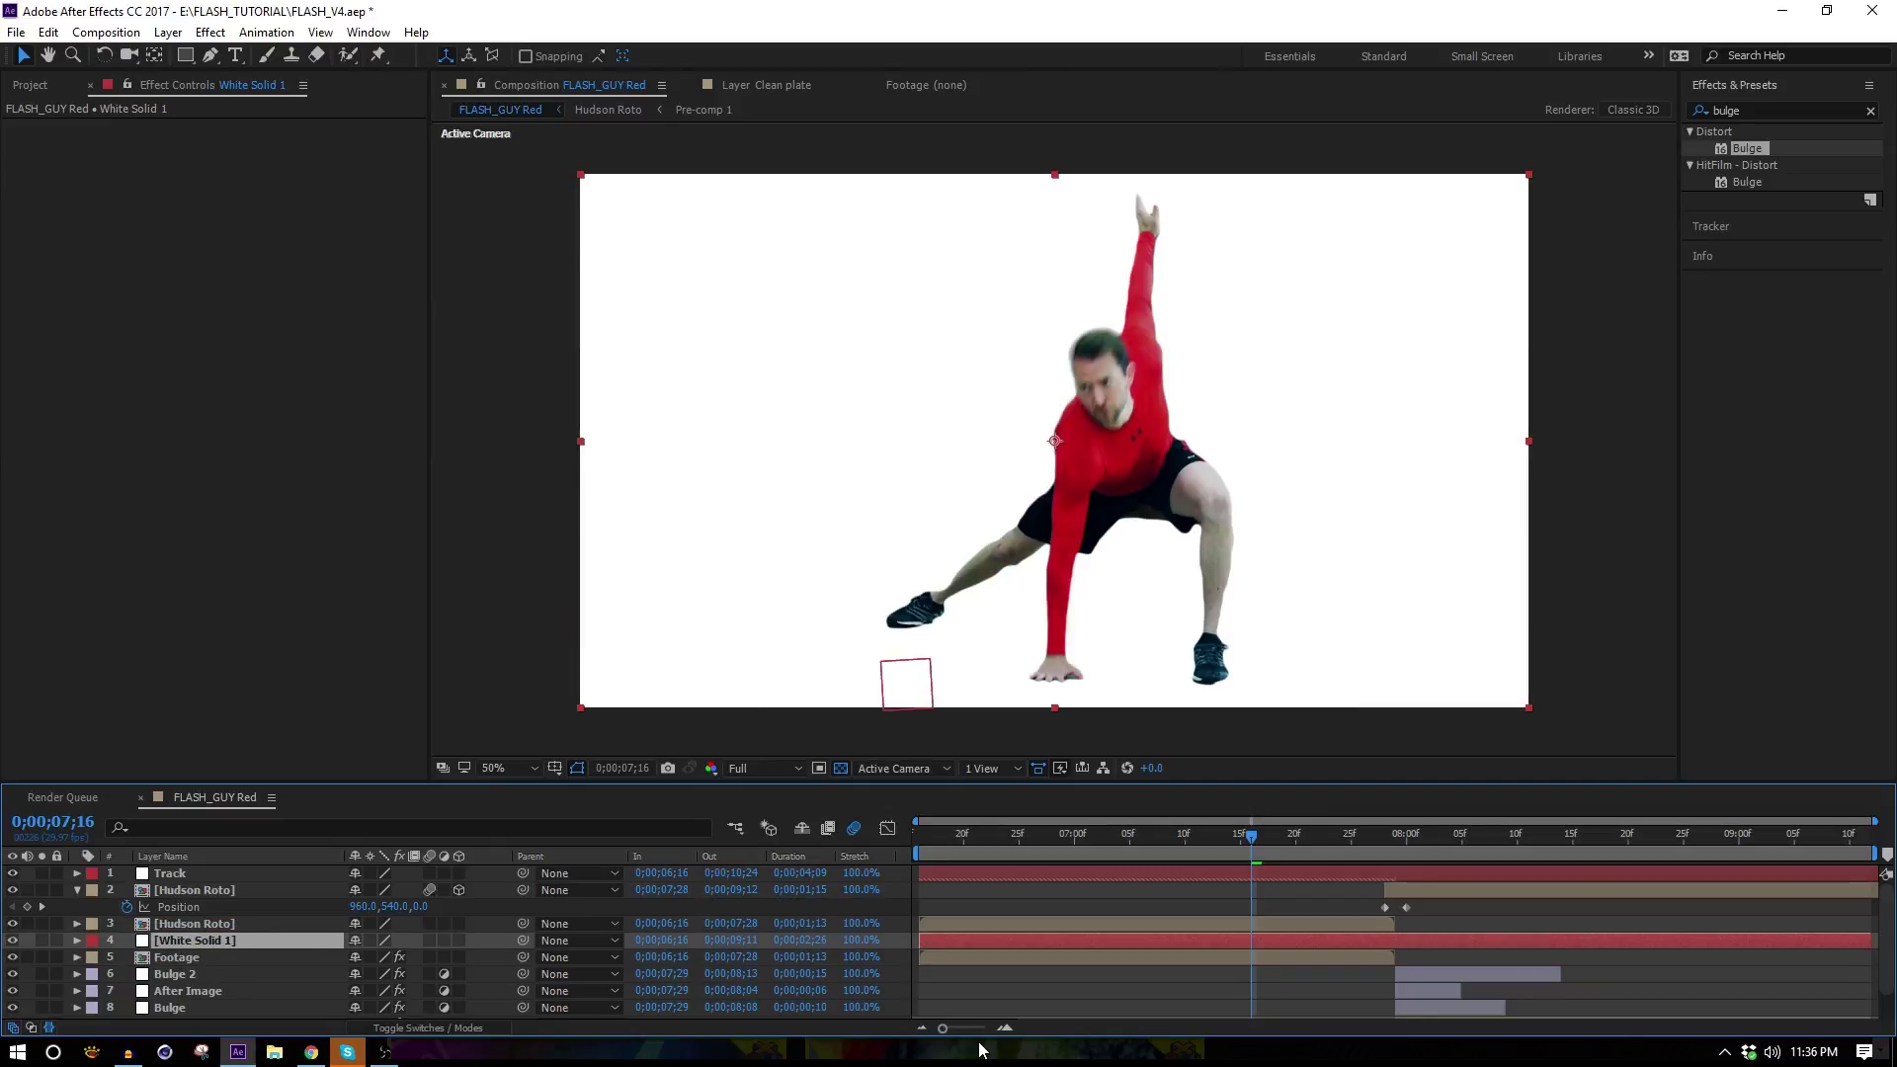
# Trim the white solid to start at 0;00;07;16 and end at 0;00;07;18.
pyautogui.hotkey('alt', '[')
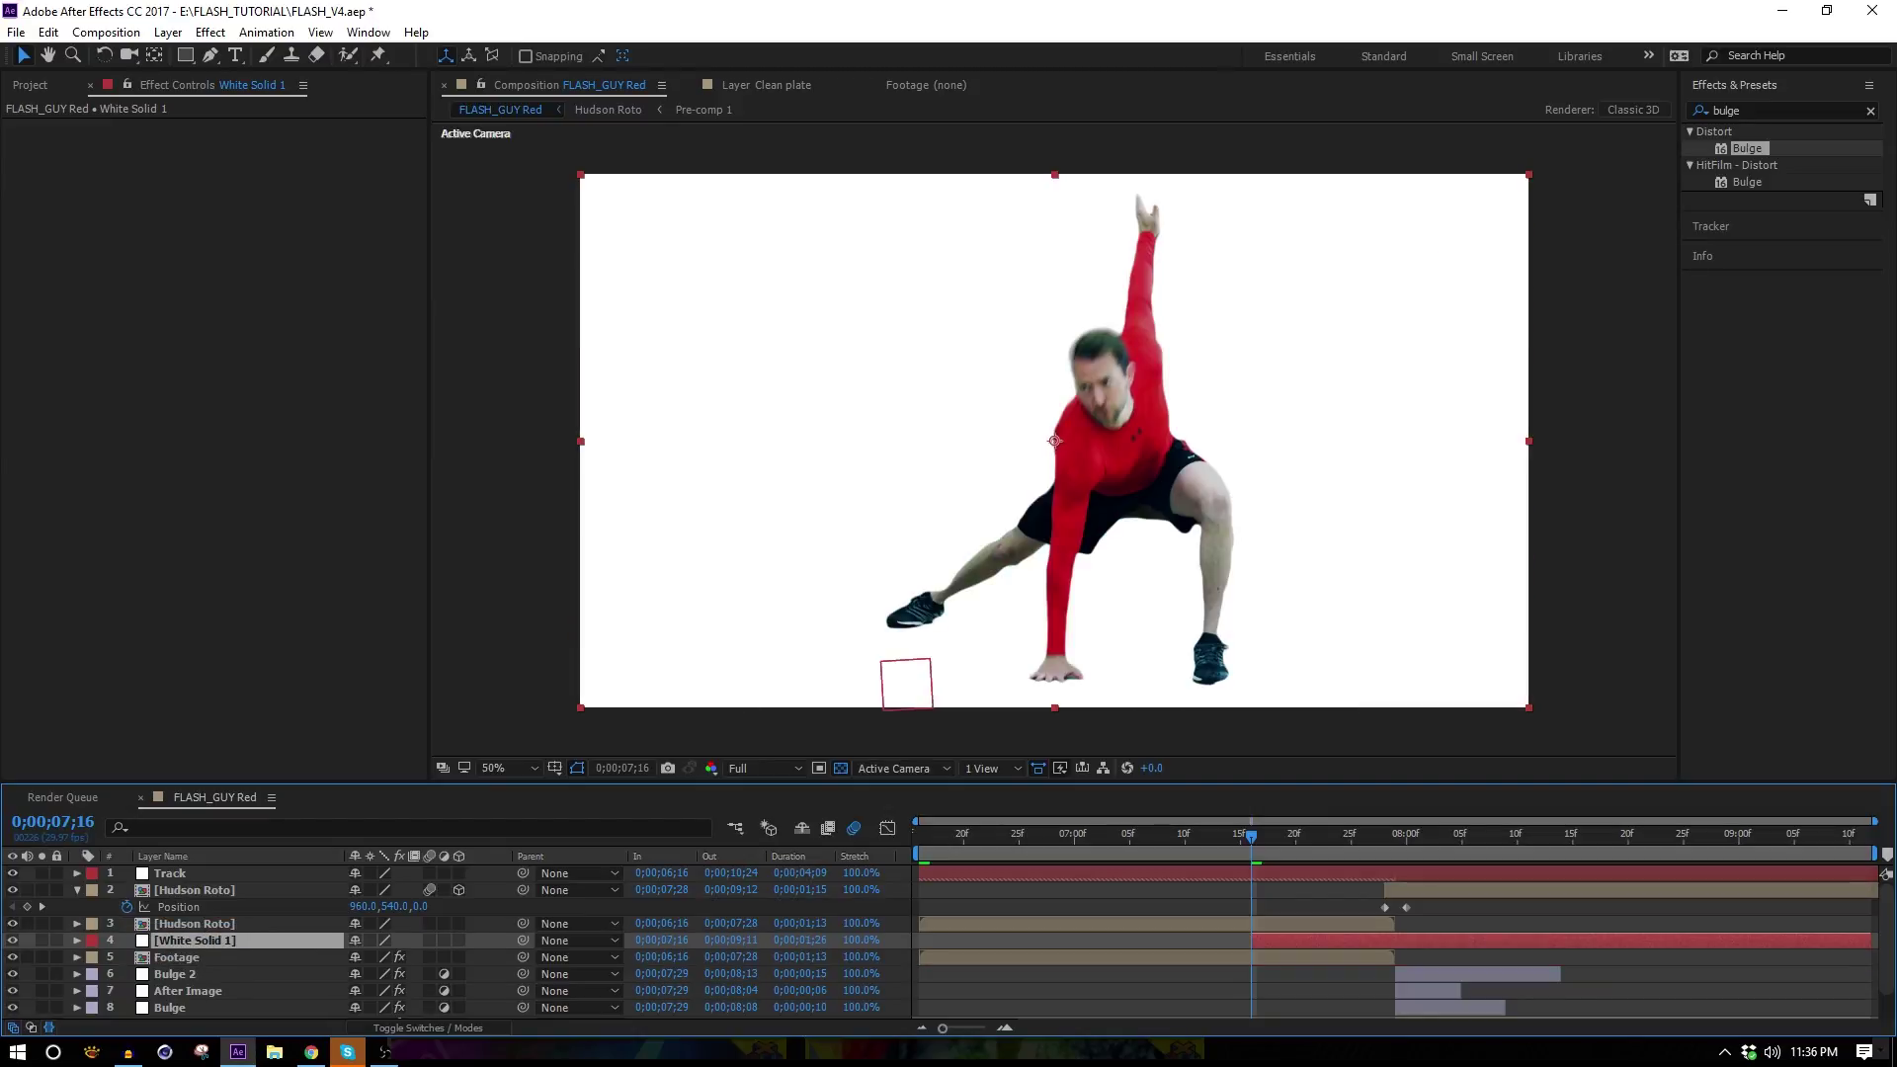
pyautogui.press('pagedown')
pyautogui.press('pagedown')
pyautogui.hotkey('alt', ']')
# At 0;00;07;16, draw a large elliptical mask on the white solid behind the man's torso.
pyautogui.click(1249, 838)
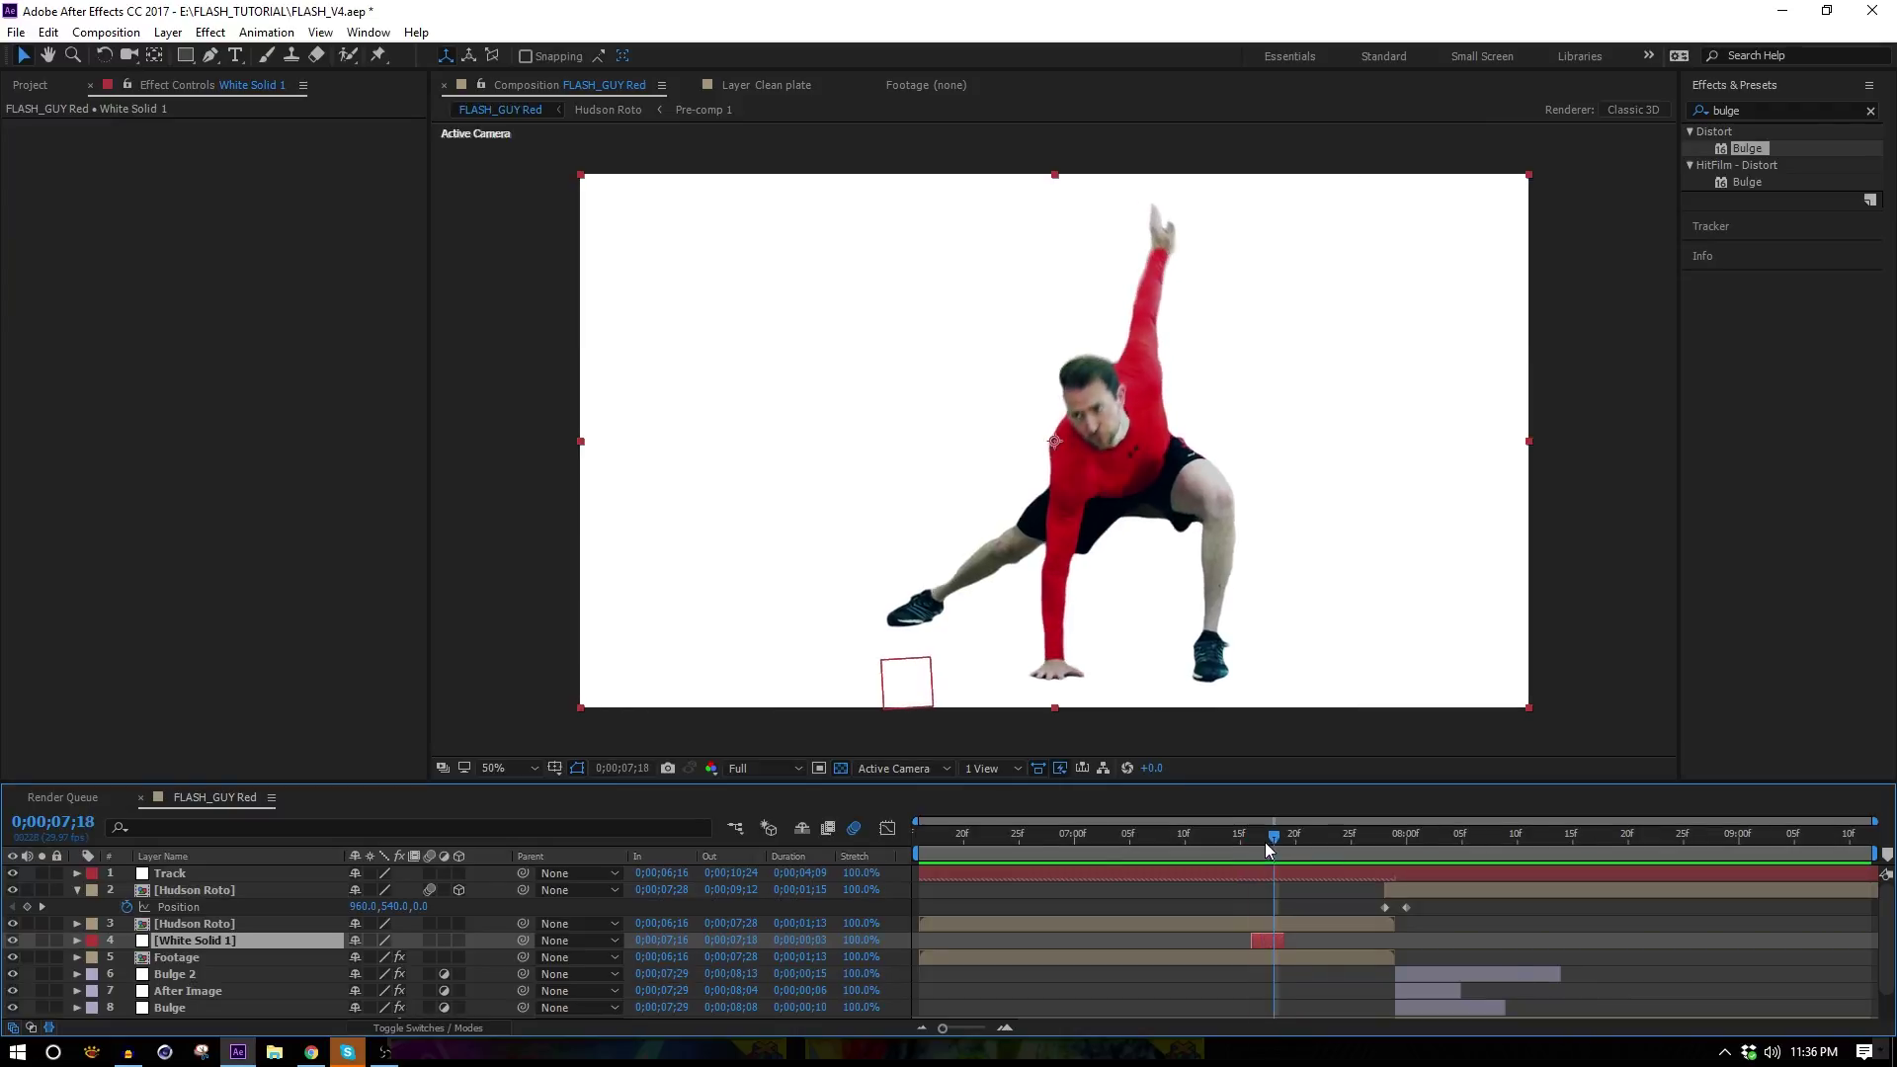
pyautogui.hotkey('ctrl', '5')
pyautogui.click(194, 62)
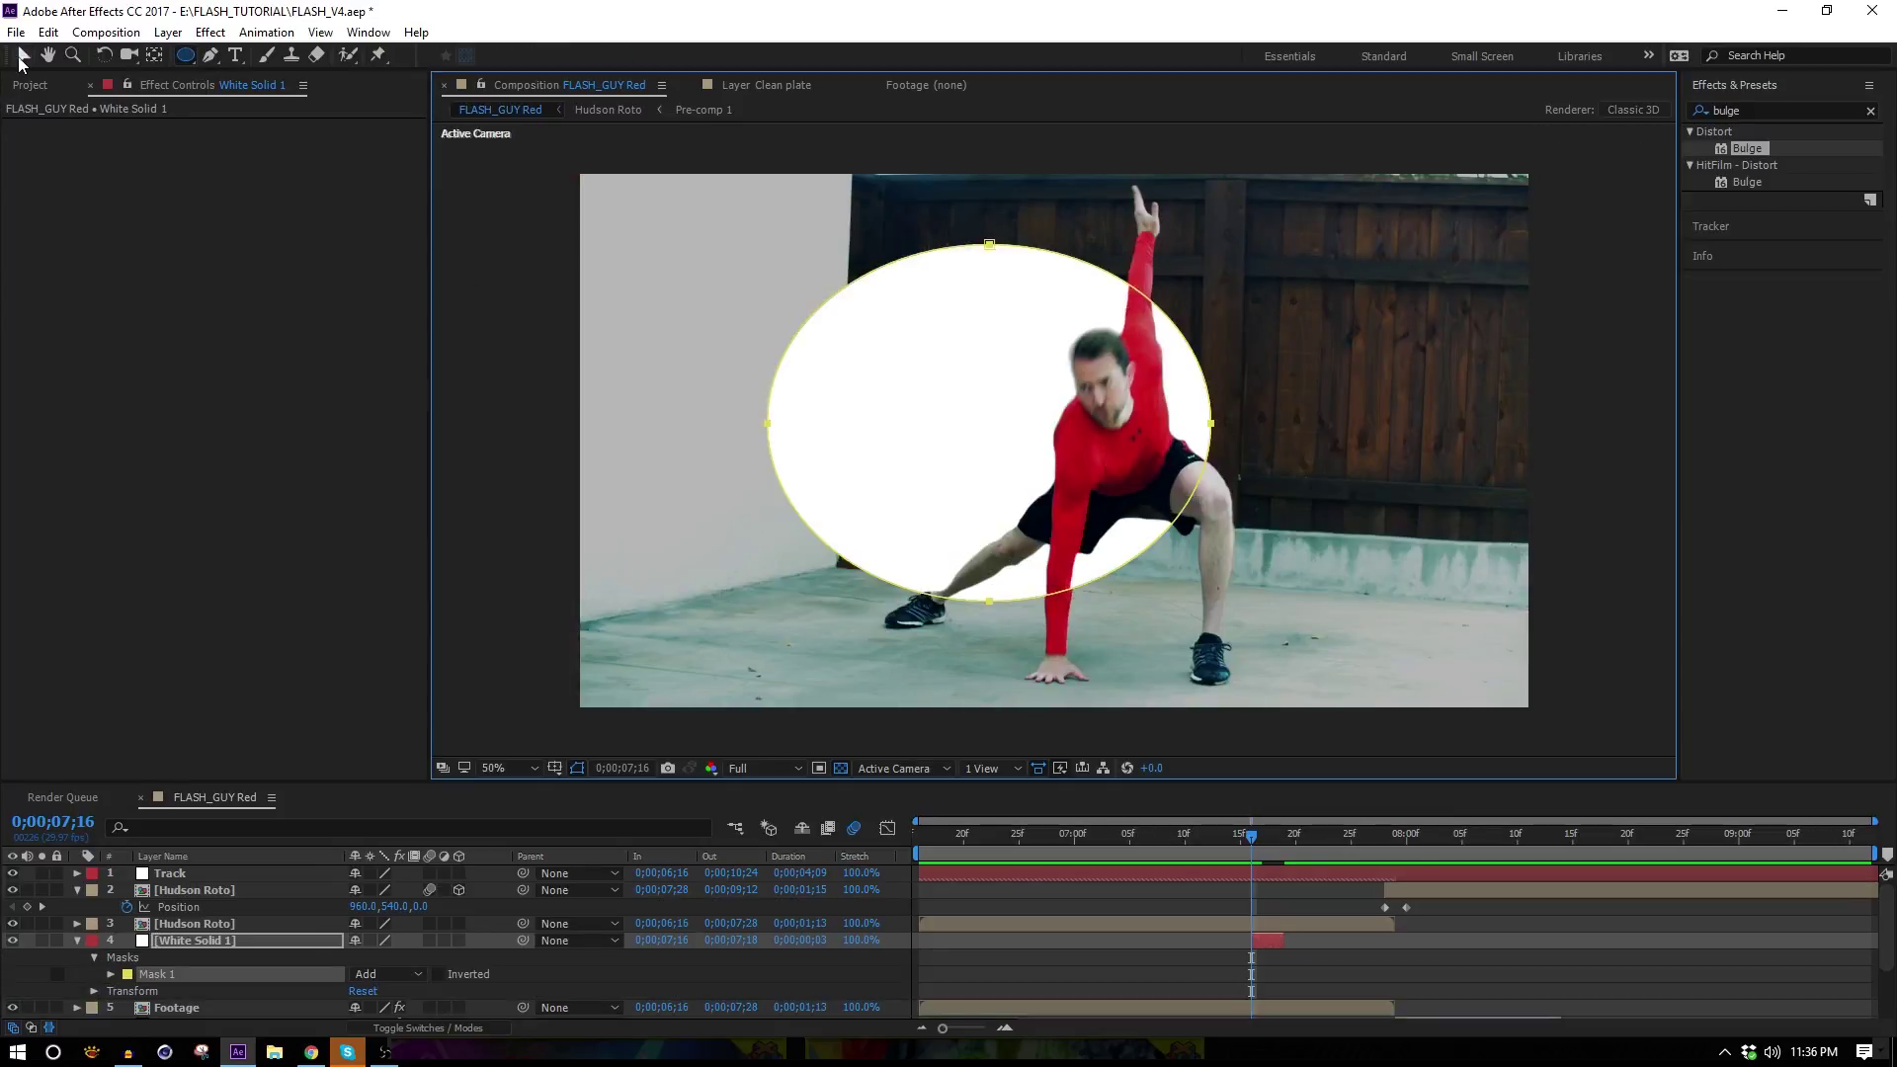
# Reshape the elliptical mask to follow the area behind the man, from his raised hand down to his extended rear foot.
pyautogui.click(22, 55)
pyautogui.moveTo(989, 601); pyautogui.dragTo(945, 619)
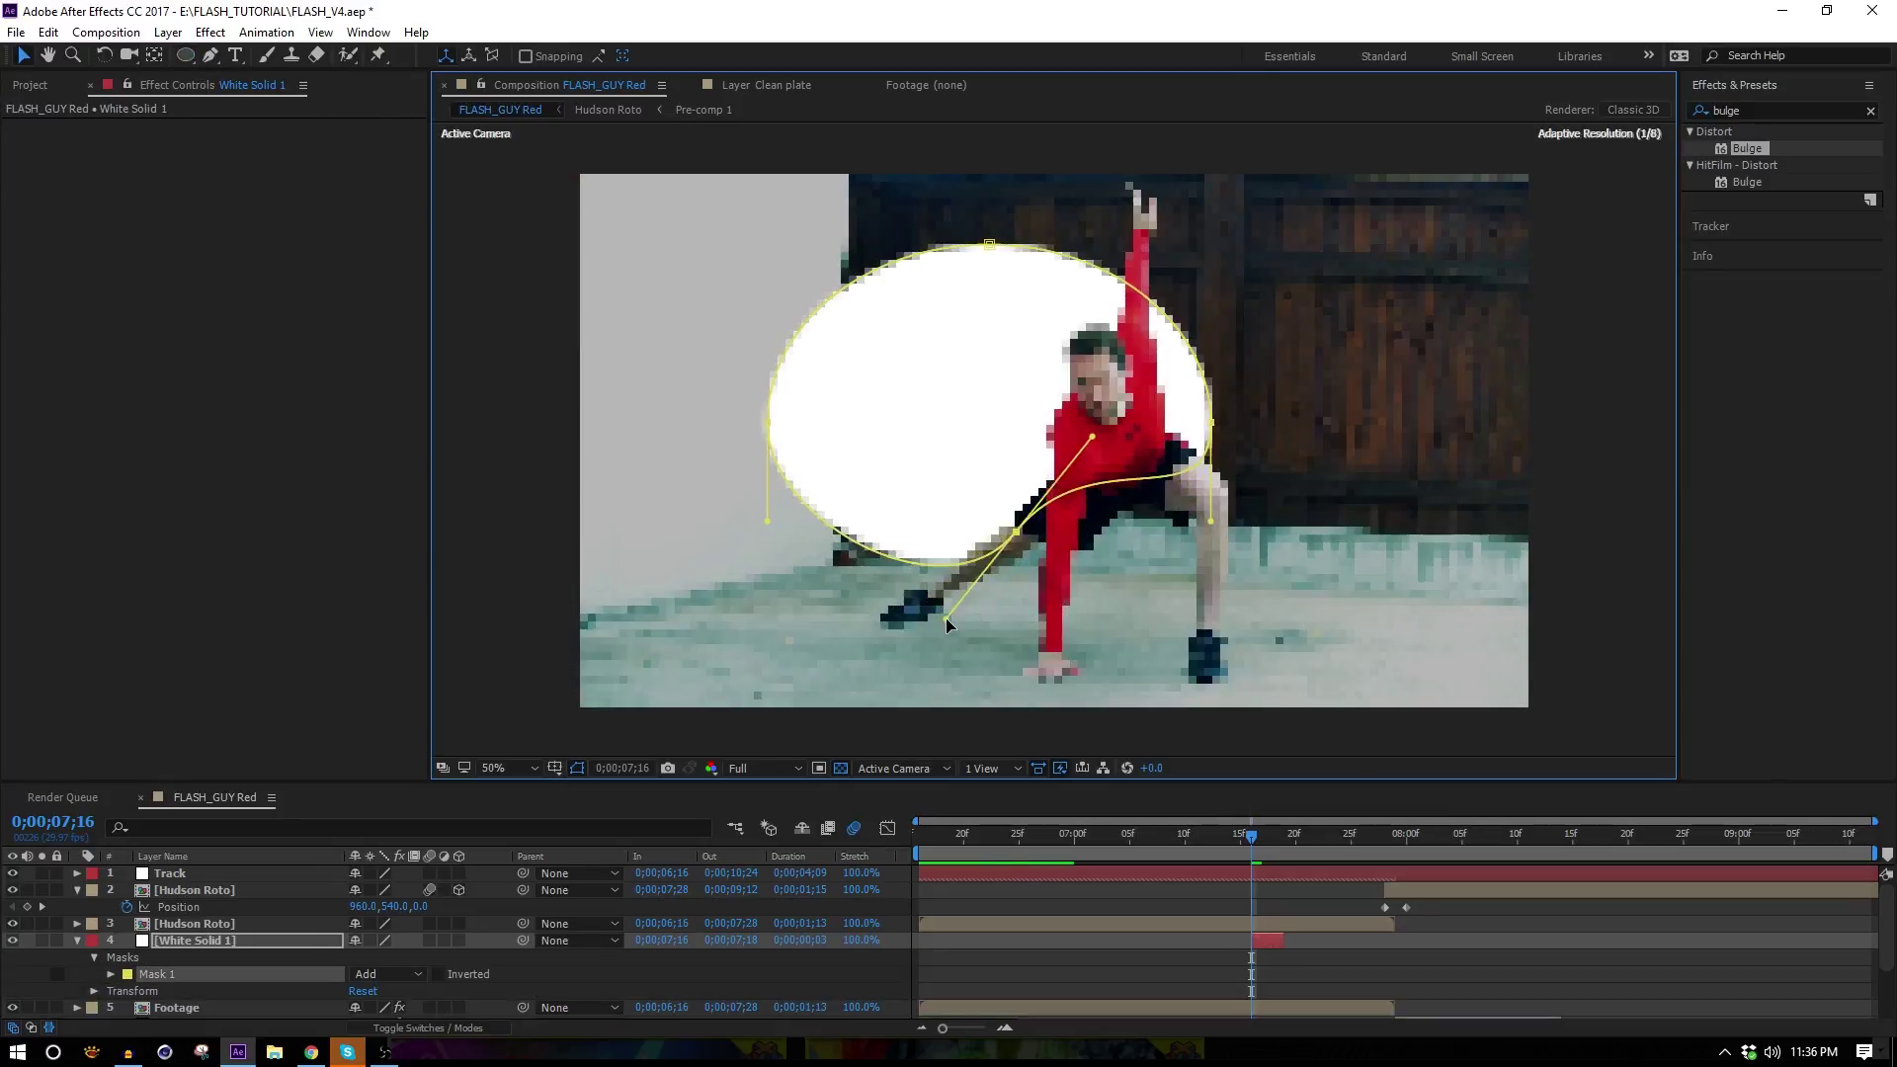
pyautogui.moveTo(1210, 423); pyautogui.dragTo(1142, 361)
pyautogui.moveTo(989, 249); pyautogui.dragTo(1087, 209)
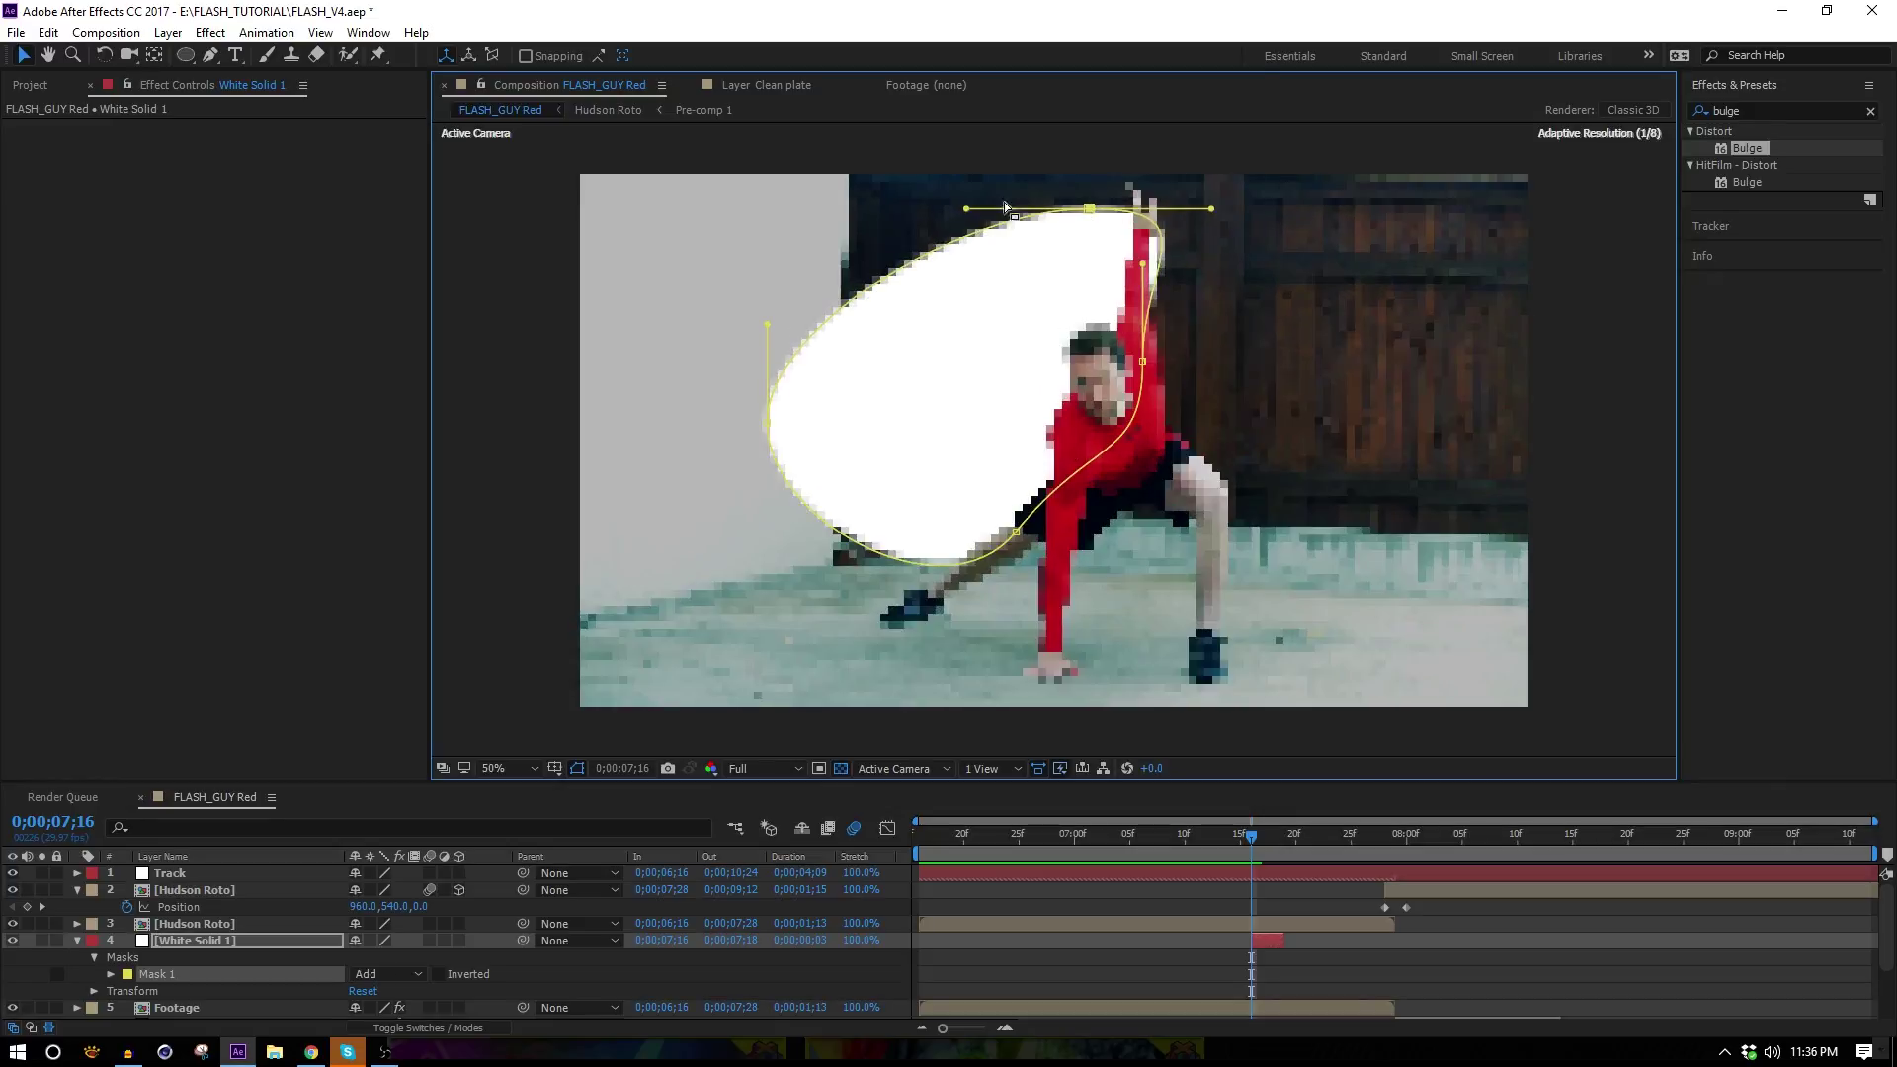
pyautogui.moveTo(965, 203); pyautogui.dragTo(998, 457)
pyautogui.moveTo(1088, 208); pyautogui.dragTo(1095, 274)
pyautogui.moveTo(1129, 158); pyautogui.dragTo(1143, 150)
pyautogui.moveTo(768, 423); pyautogui.dragTo(846, 551)
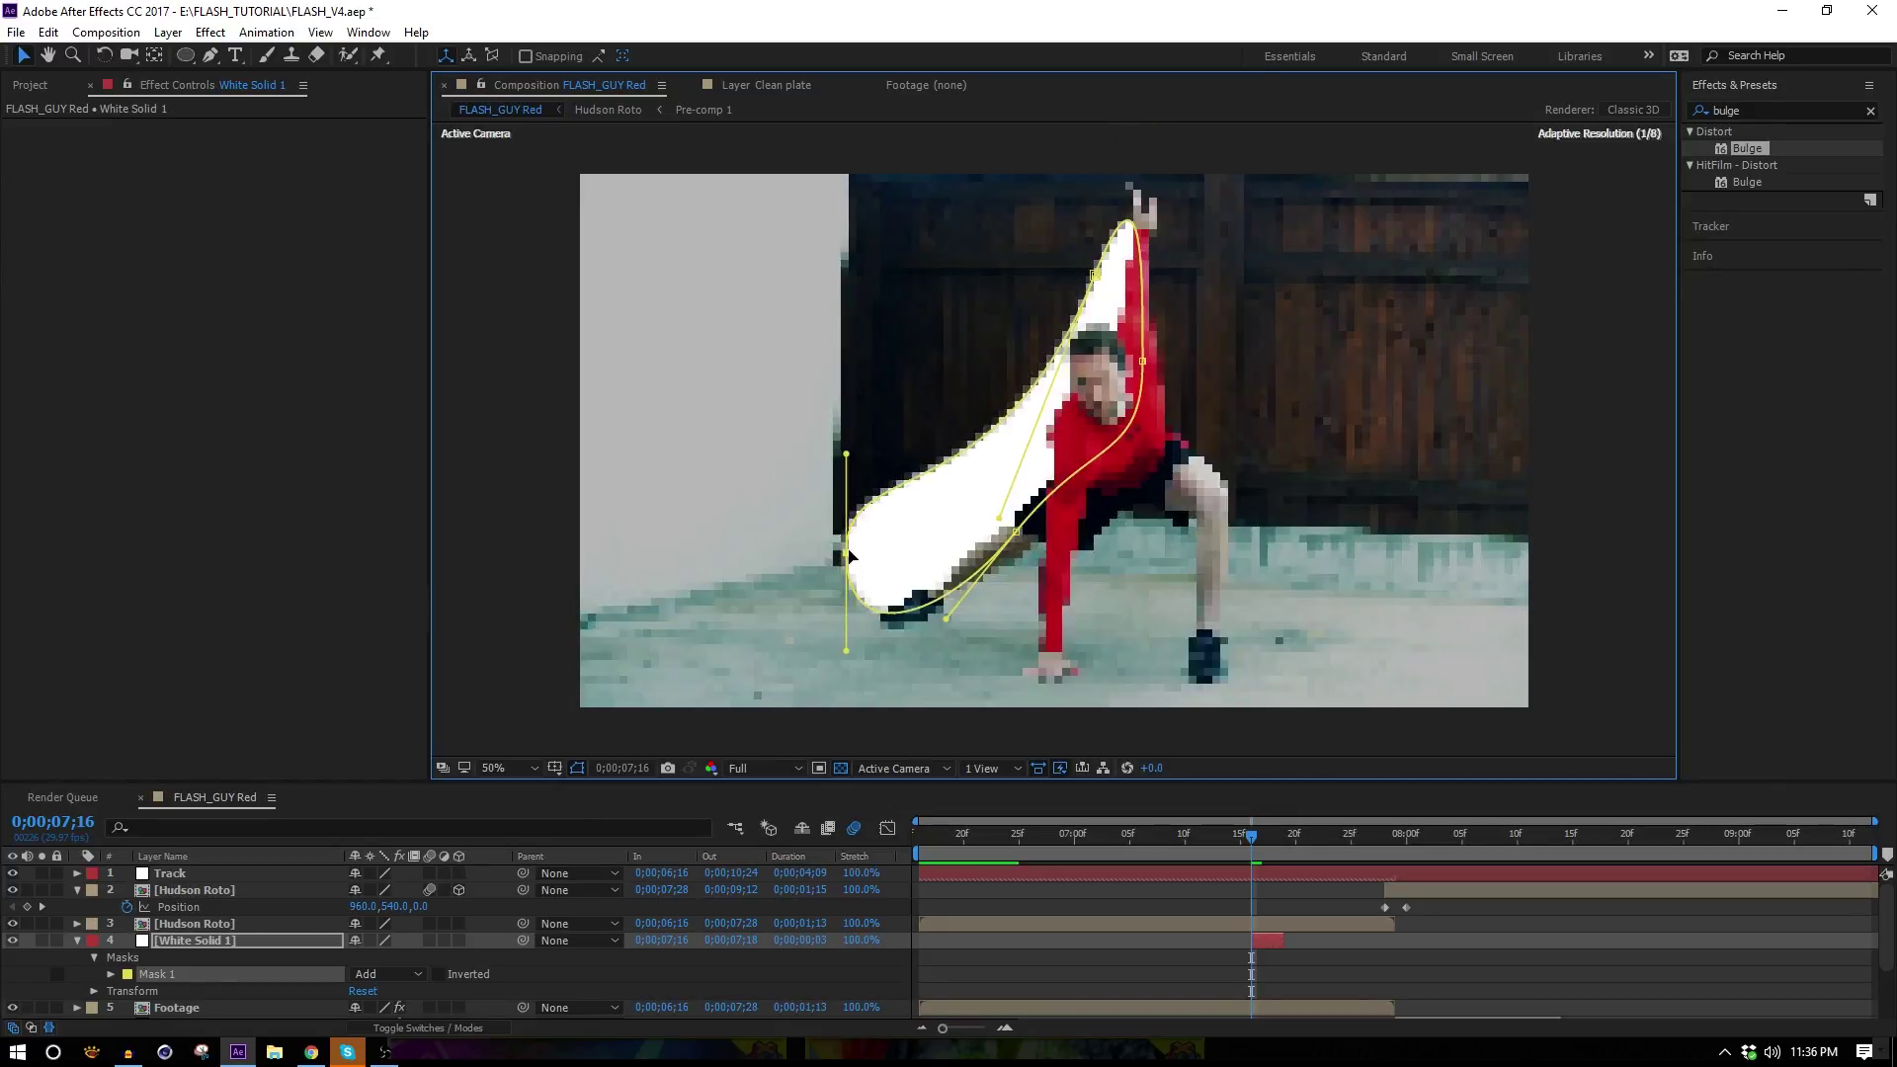
pyautogui.moveTo(846, 449); pyautogui.dragTo(914, 240)
pyautogui.click(905, 553)
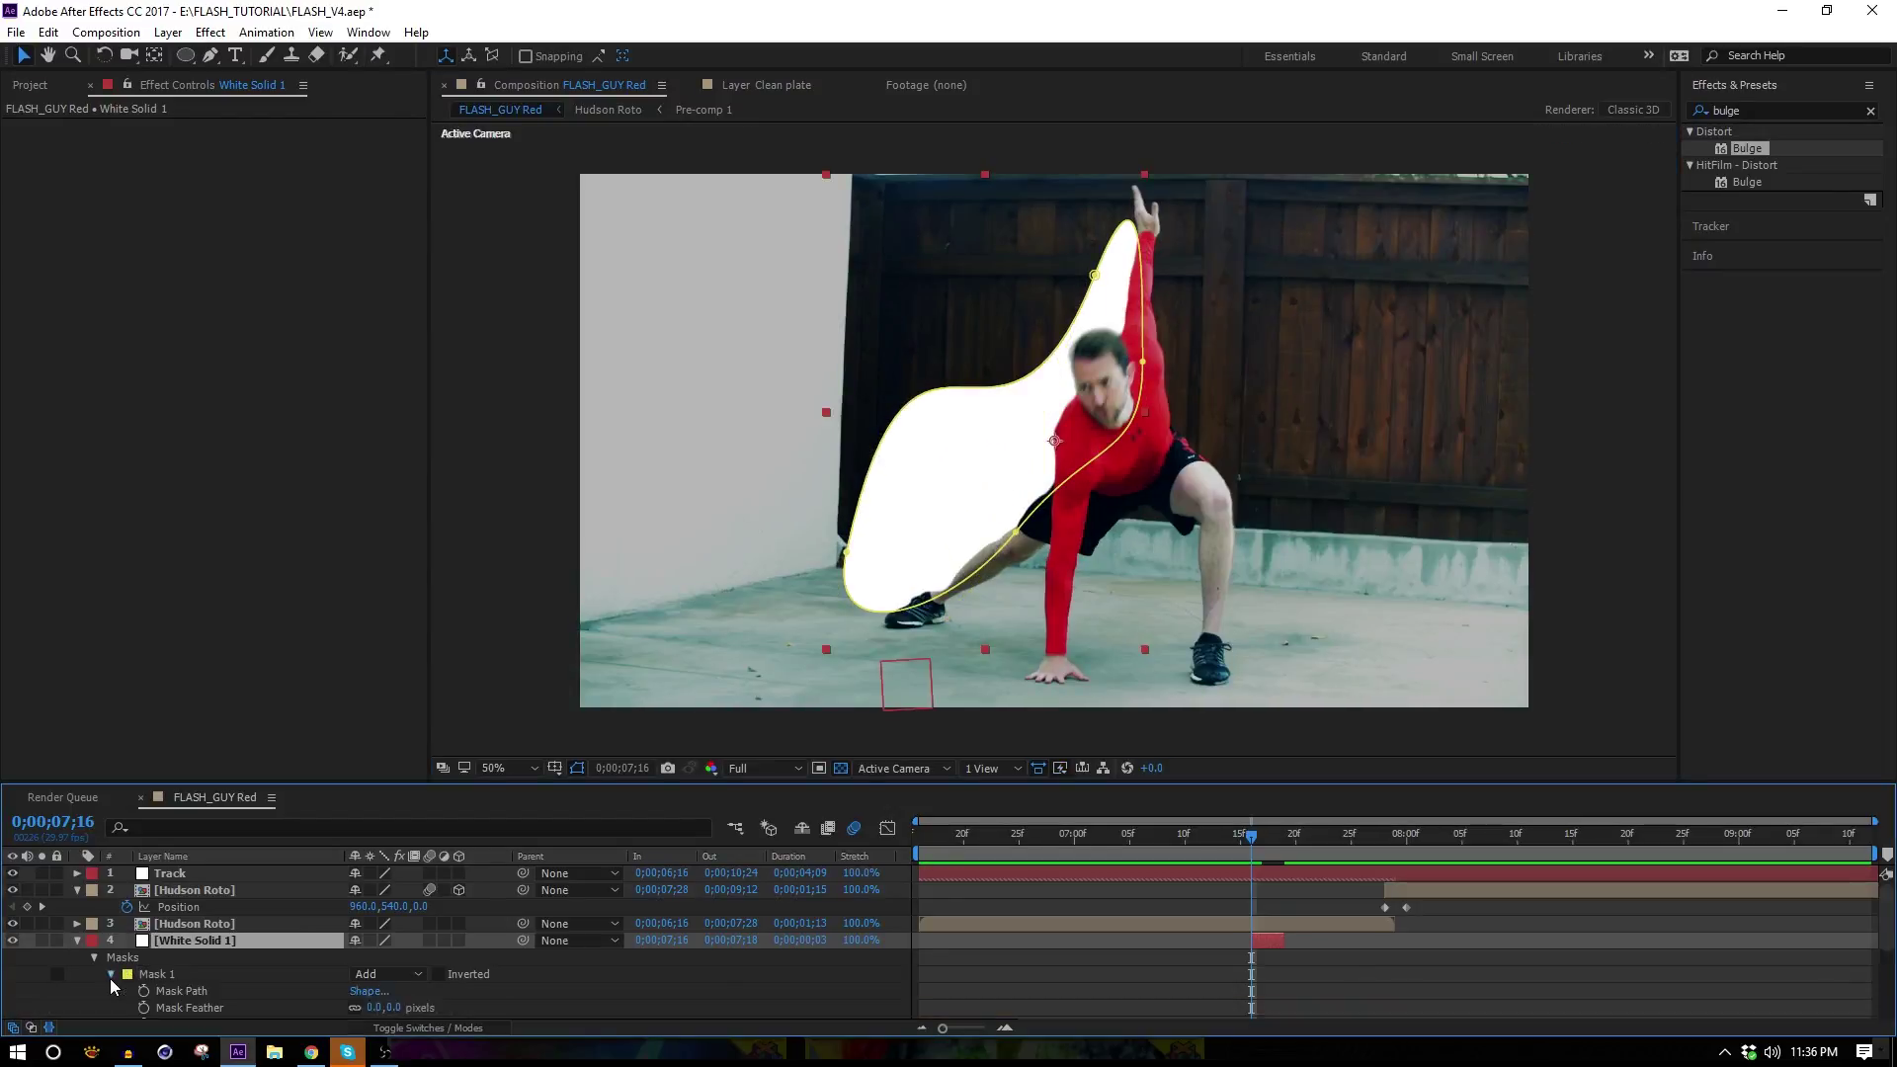
# Set the white solid's Mask 1 feather to 408 pixels and its expansion to 273 pixels.
pyautogui.press('m')
pyautogui.press('m')
pyautogui.moveTo(373, 980); pyautogui.dragTo(1176, 300)
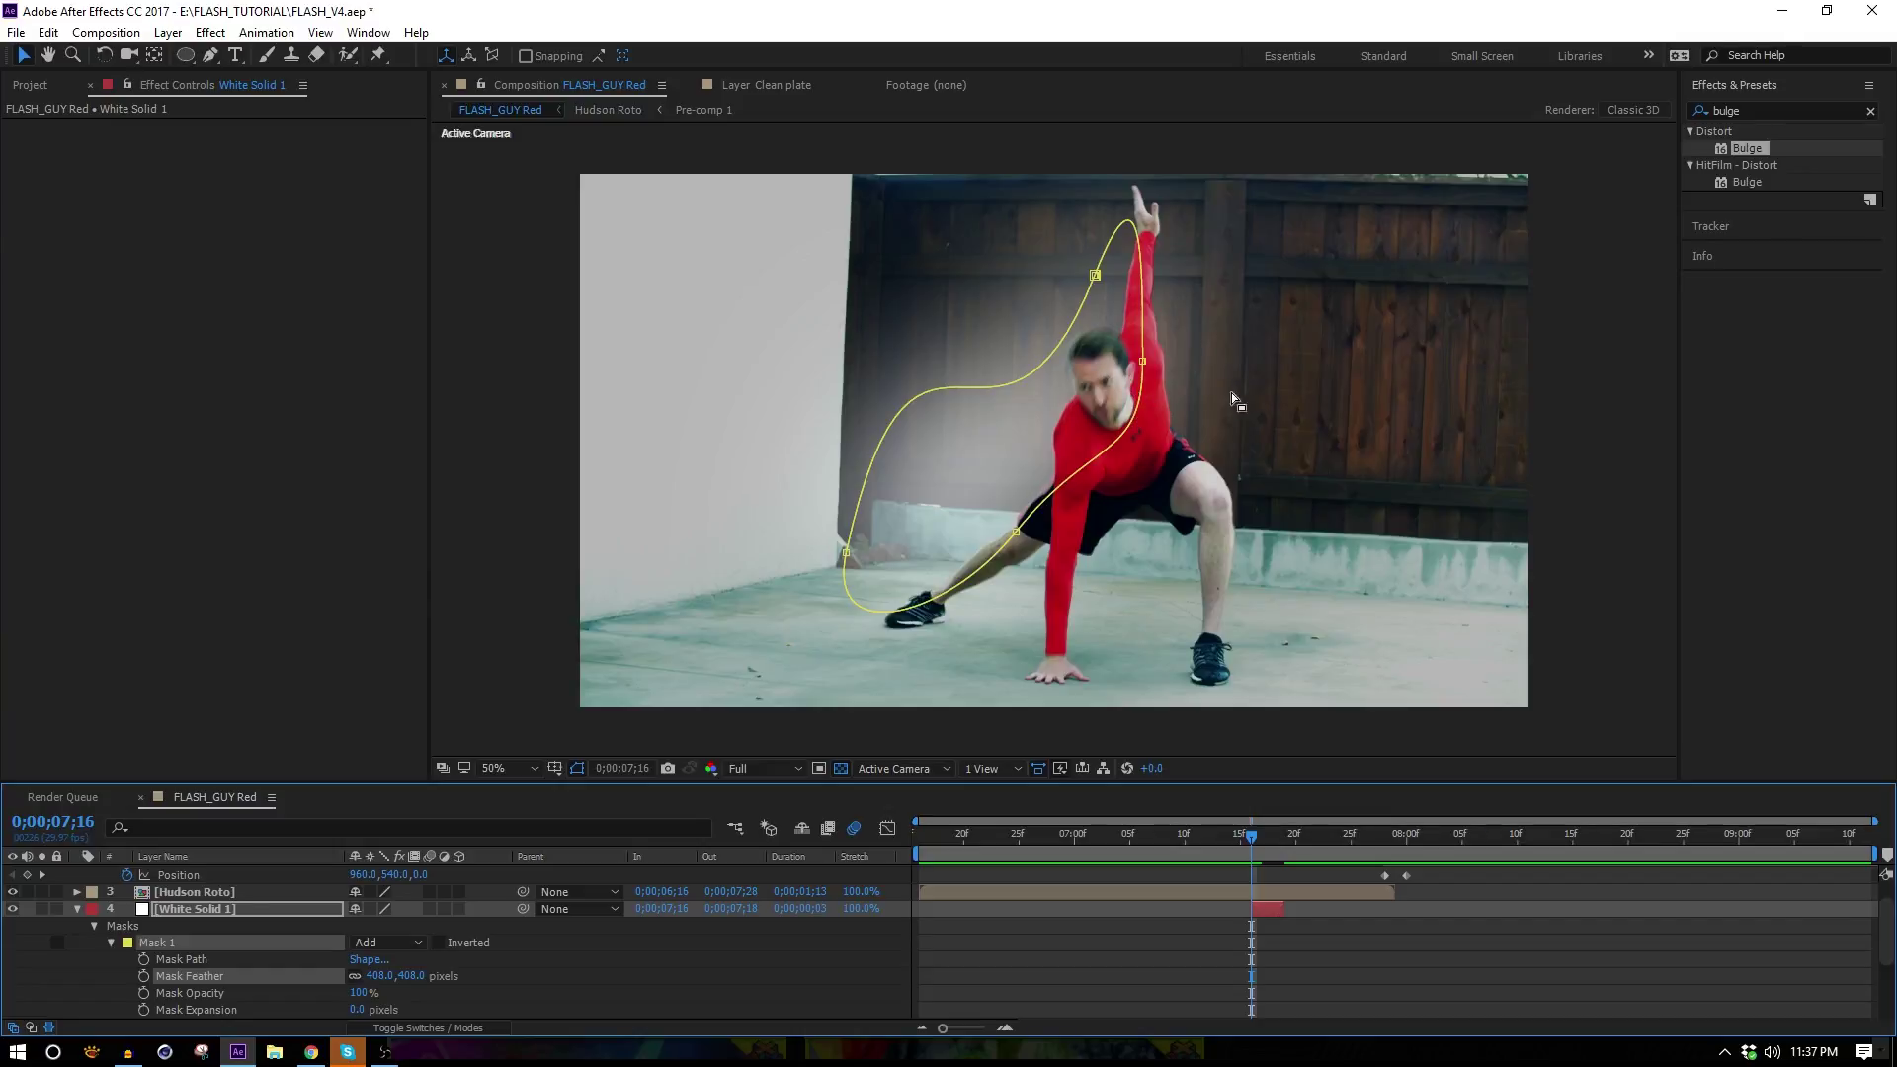
pyautogui.scroll(2, 1037, 434)
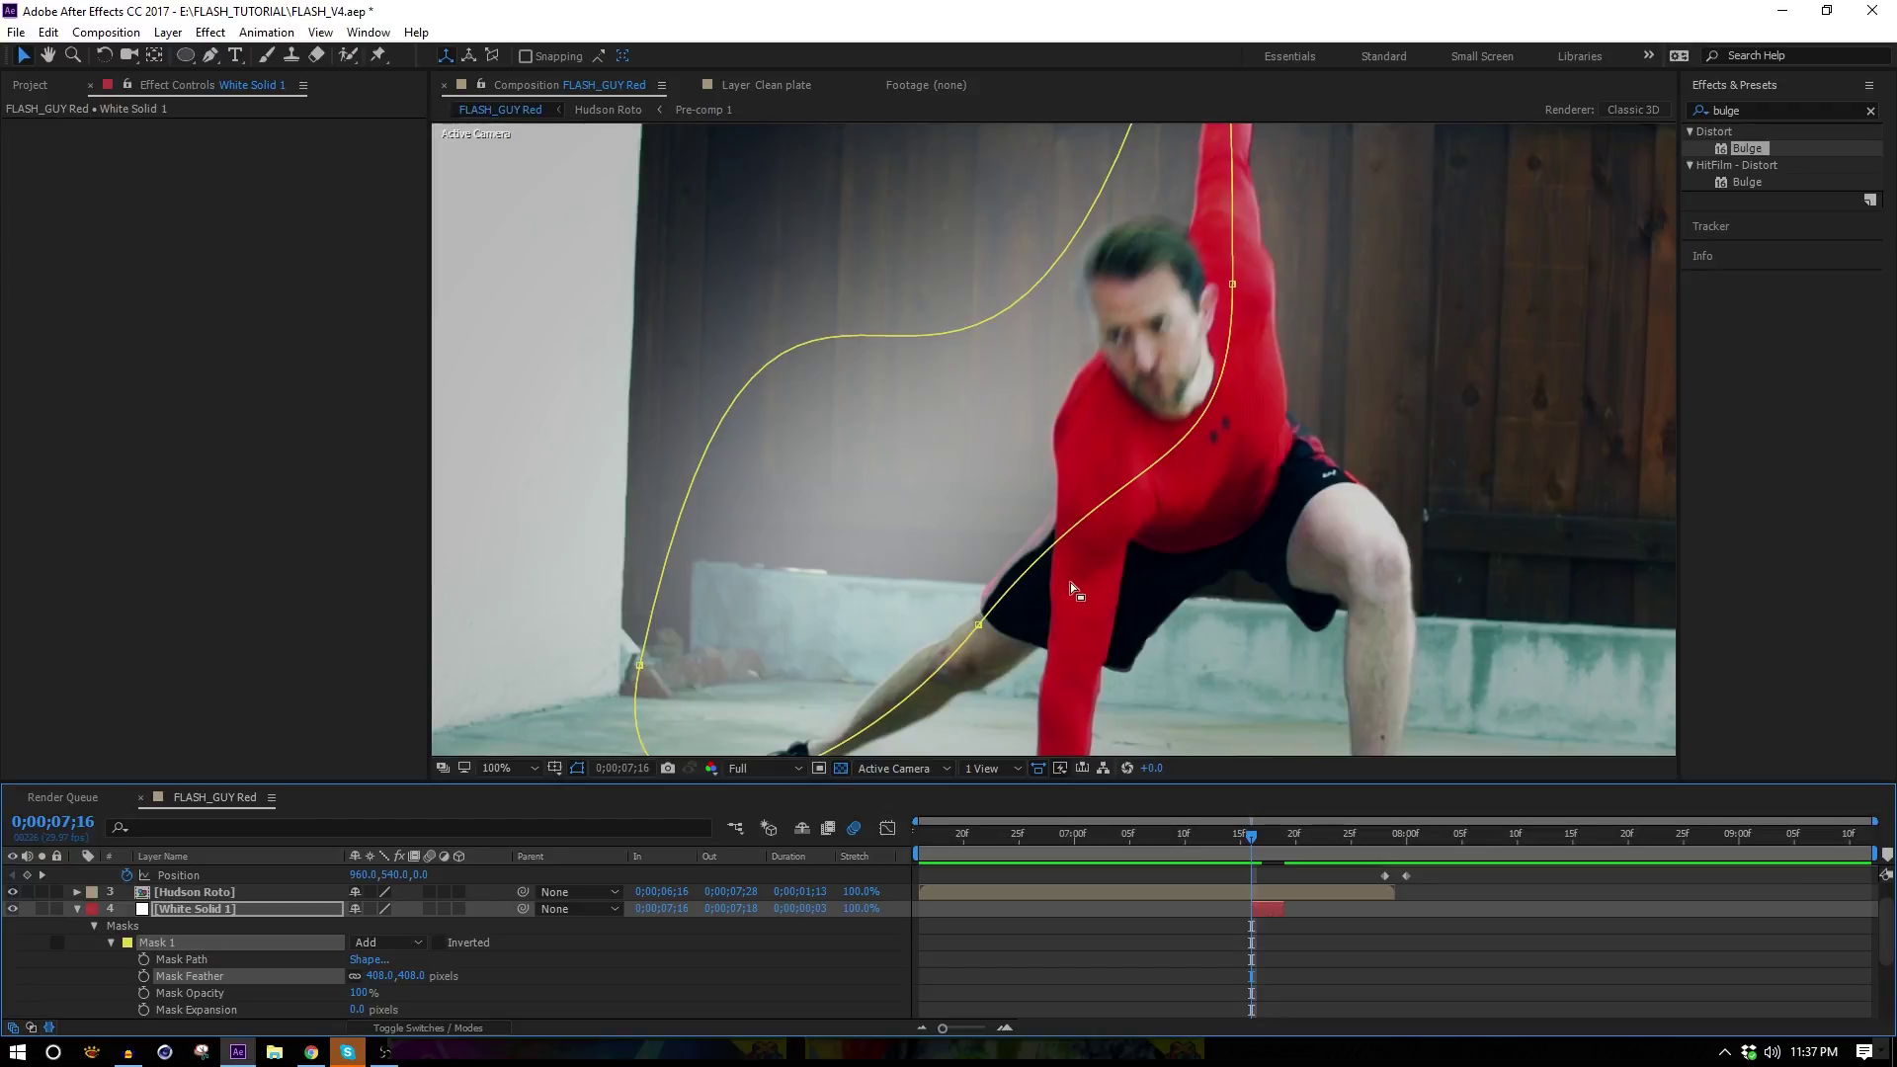
pyautogui.press('space')
pyautogui.moveTo(1058, 647); pyautogui.dragTo(1047, 581)
pyautogui.press('v')
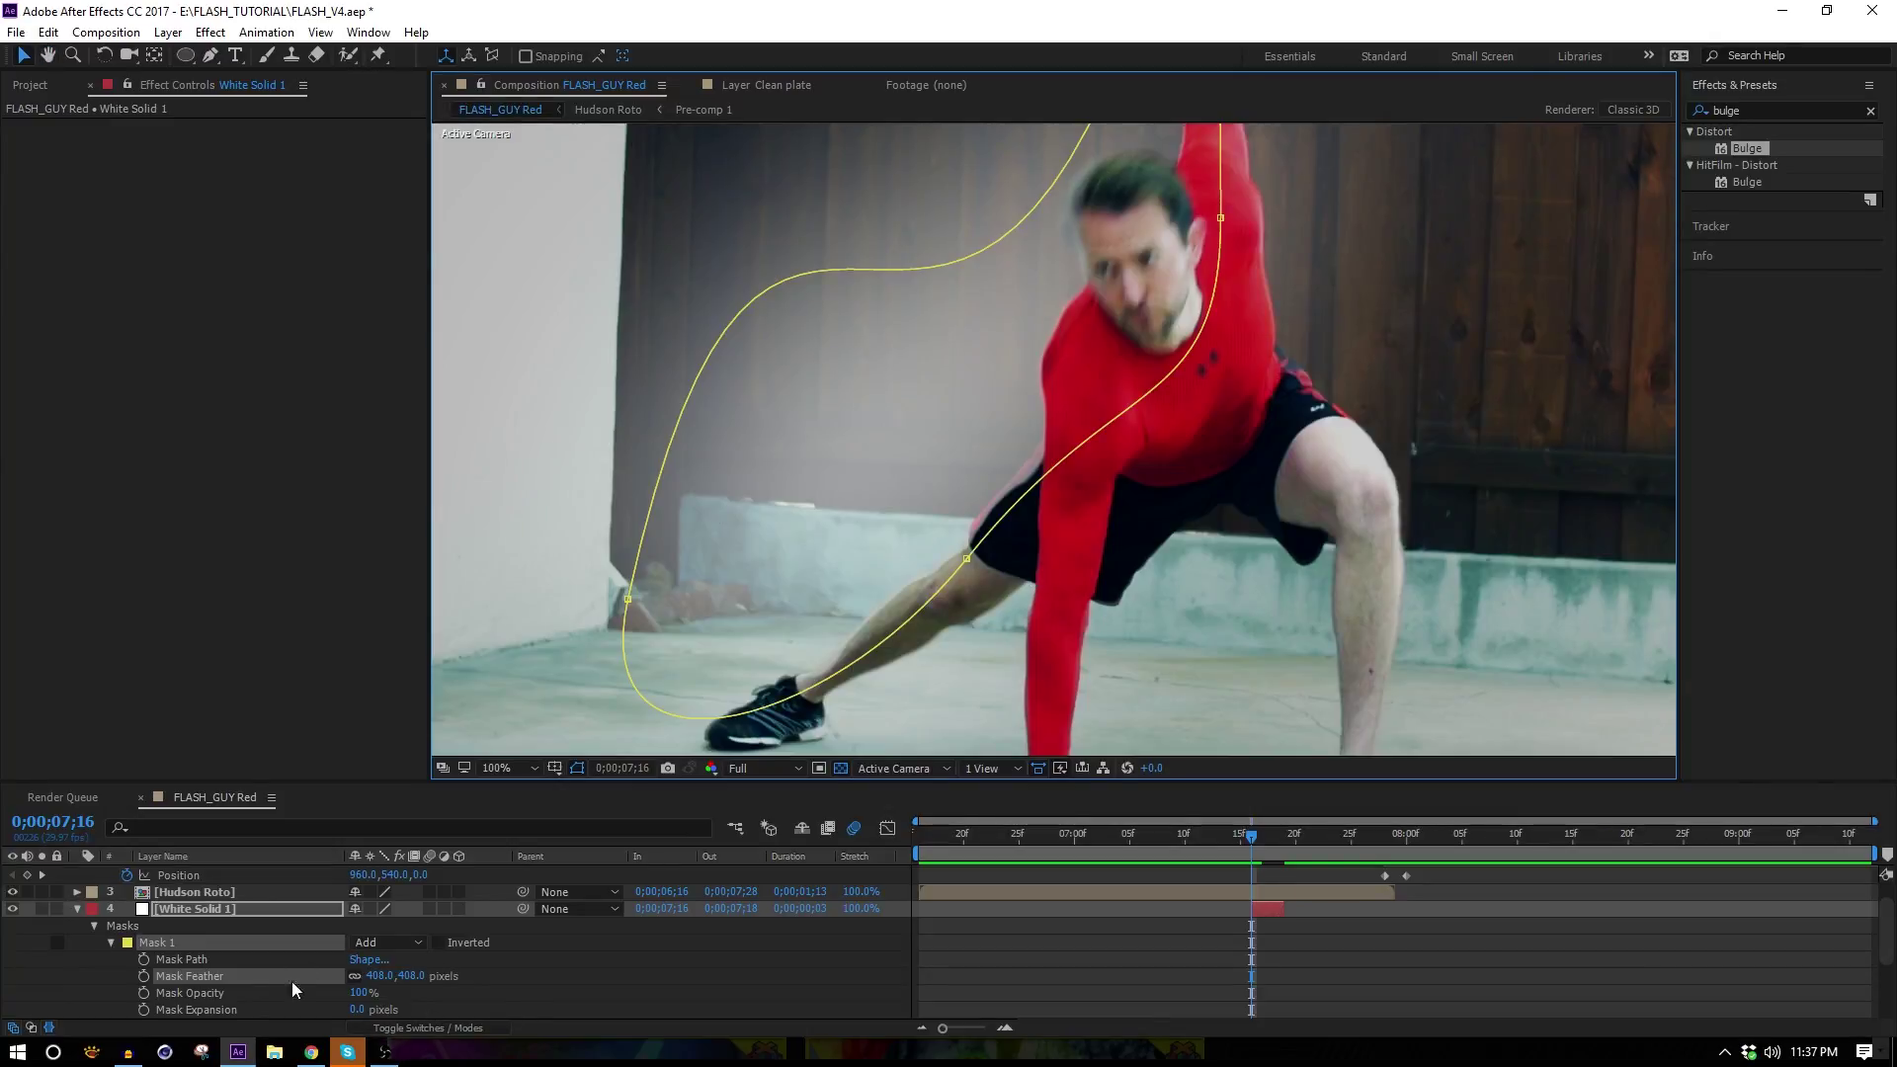
pyautogui.moveTo(357, 1009); pyautogui.dragTo(575, 1013)
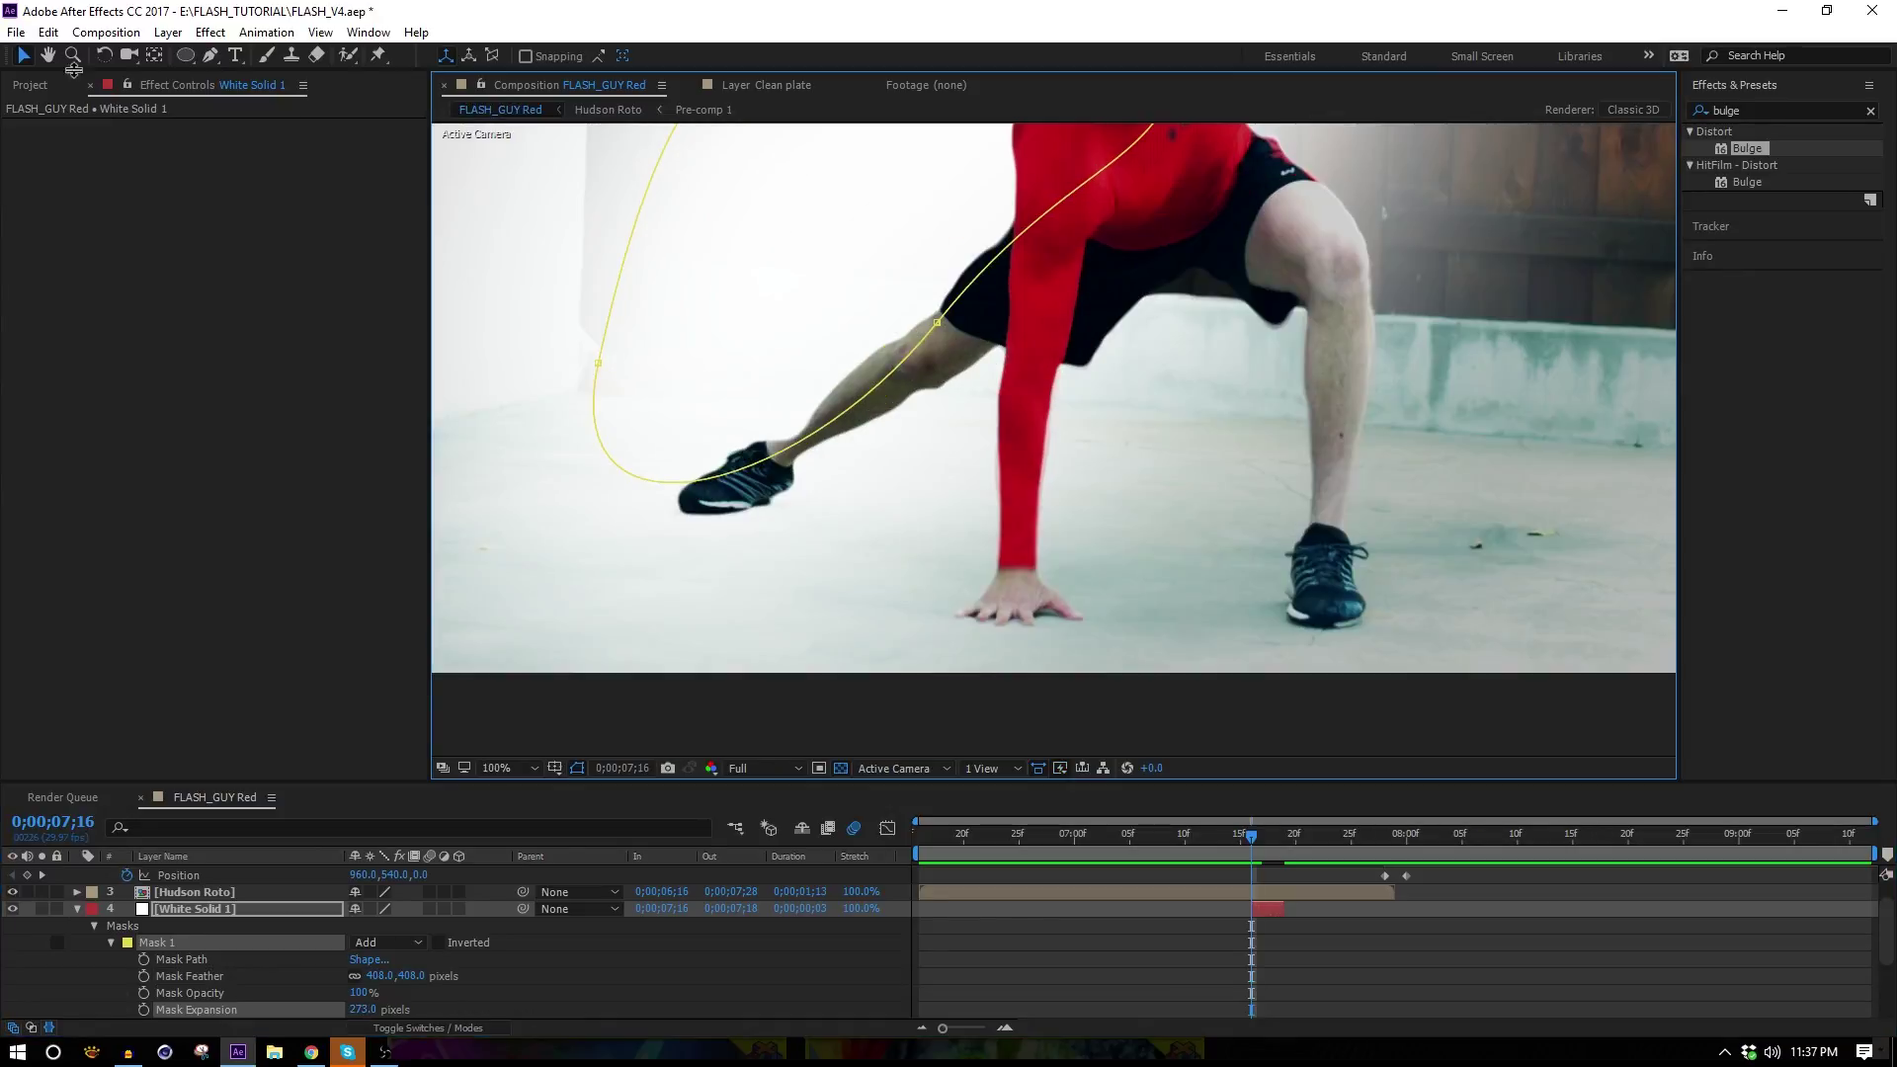
# Draw a shadow-shaped mask spreading from the extended rear foot past the frame's lower edge and set it to Subtract.
pyautogui.click(210, 60)
pyautogui.click(678, 496)
pyautogui.click(550, 732)
pyautogui.click(922, 727)
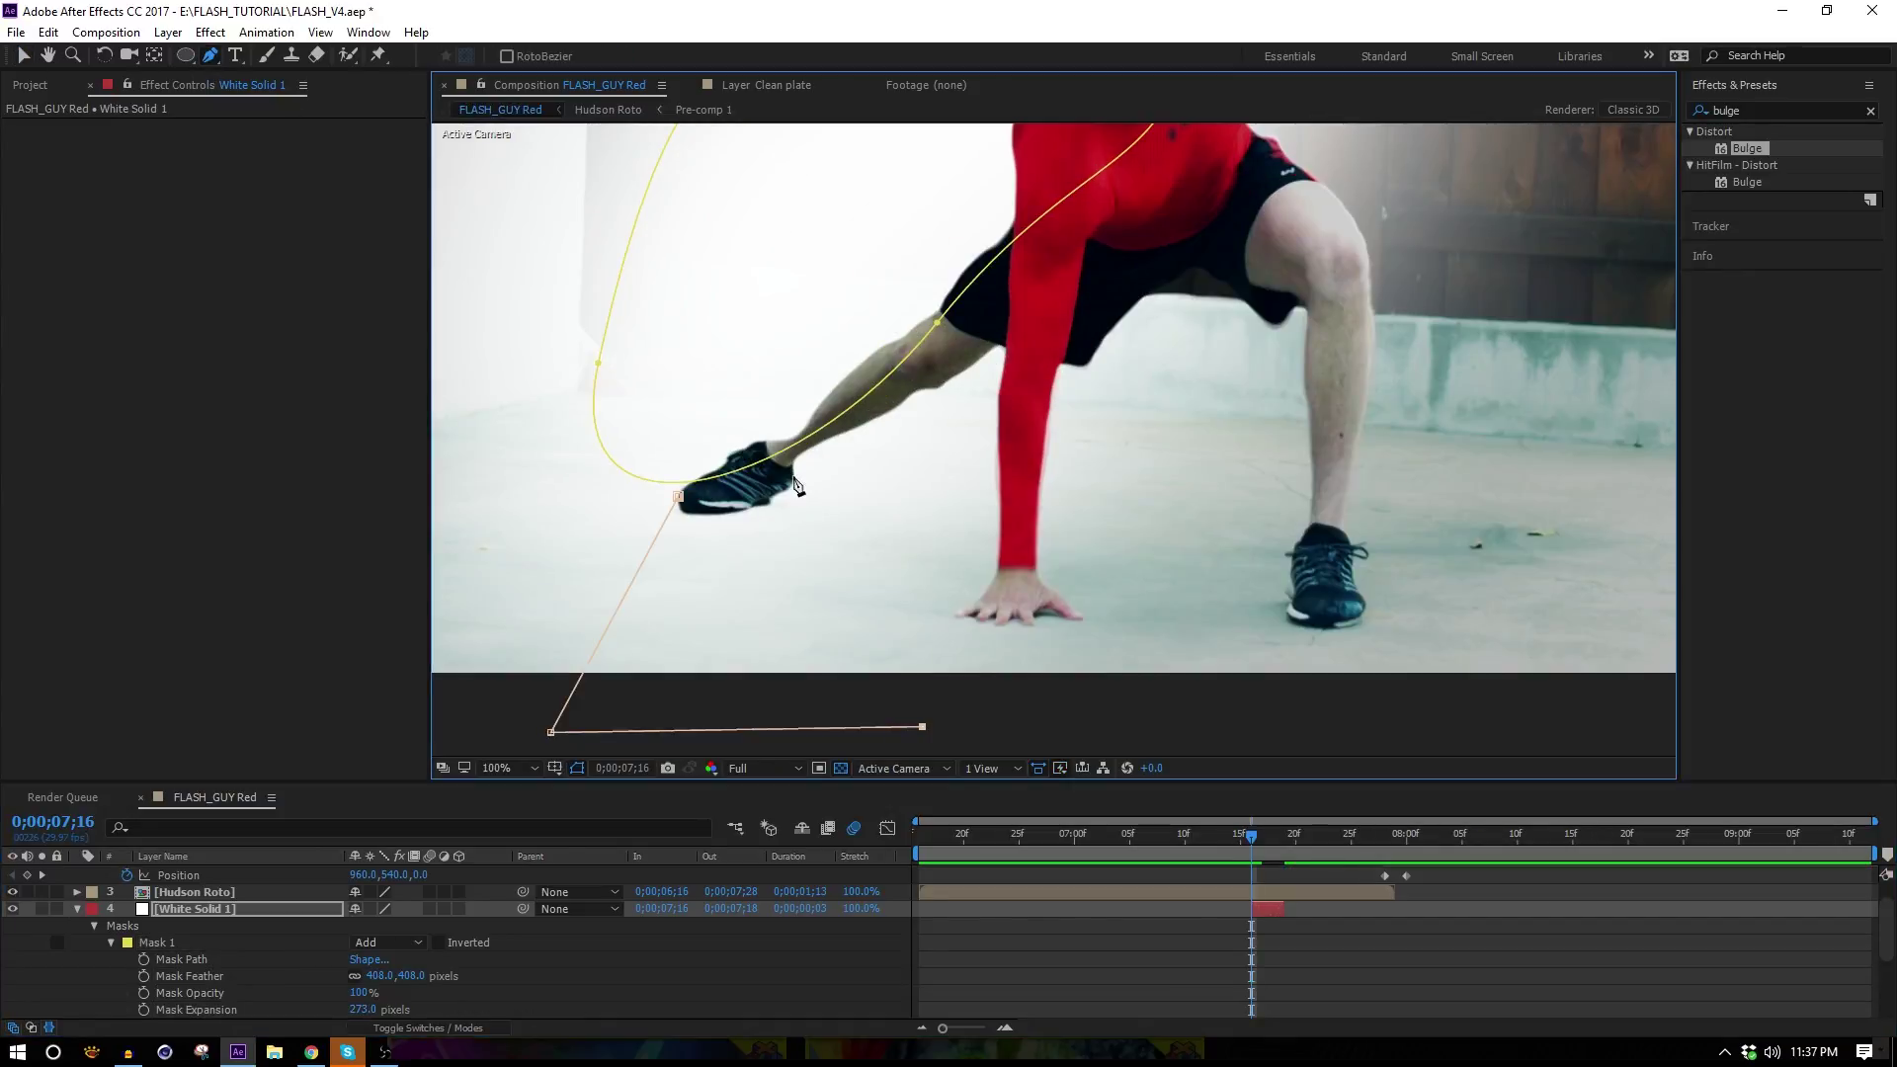
pyautogui.click(792, 476)
pyautogui.click(677, 496)
pyautogui.scroll(-1, 373, 973)
pyautogui.click(375, 976)
pyautogui.click(381, 866)
# Draw a shadow mask from the planted hand past the frame's lower edge and set it to Subtract.
pyautogui.click(968, 606)
pyautogui.click(1024, 575)
pyautogui.click(1015, 722)
pyautogui.click(1268, 728)
pyautogui.click(968, 607)
pyautogui.click(388, 993)
pyautogui.click(381, 878)
# Draw a long shadow mask from the front foot out beyond the frame's lower right corner and set it to Subtract.
pyautogui.click(1298, 558)
pyautogui.click(1289, 613)
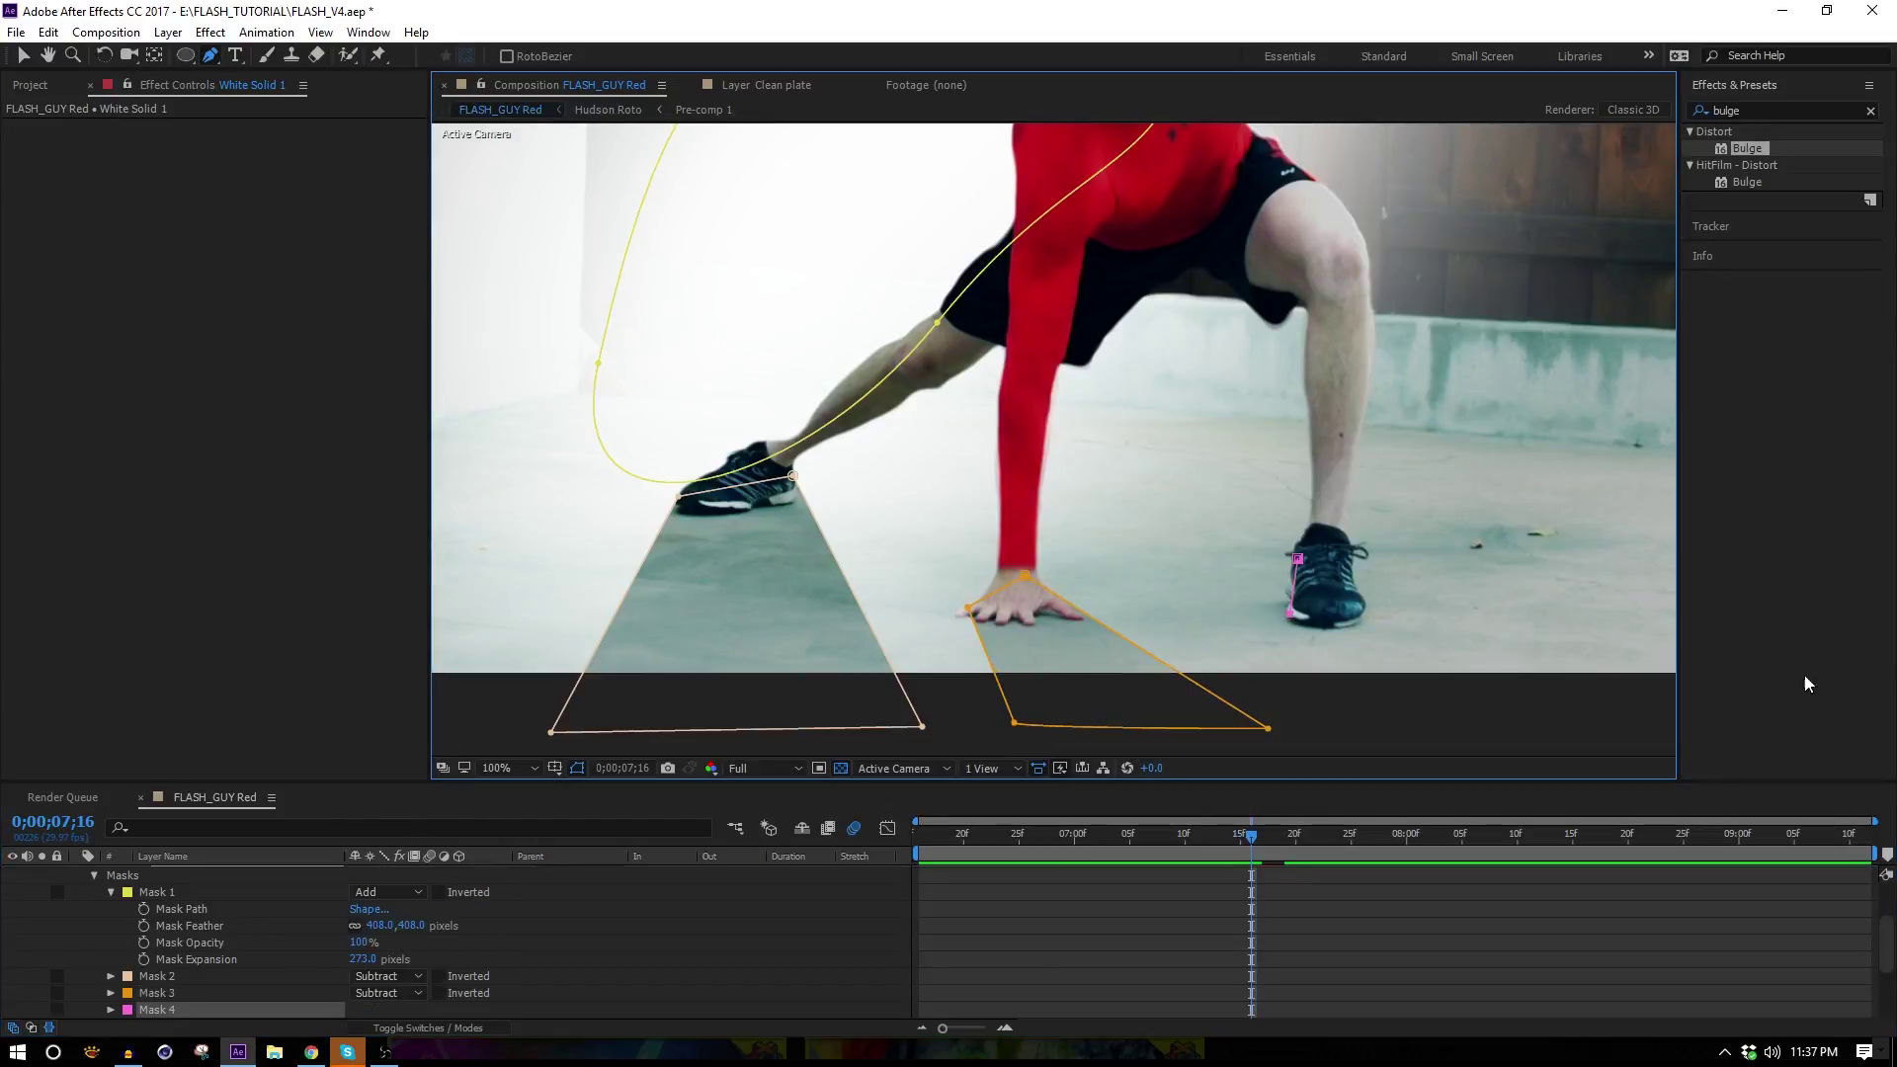
pyautogui.moveTo(1808, 683); pyautogui.dragTo(1375, 718)
pyautogui.click(1223, 749)
pyautogui.click(1553, 734)
pyautogui.click(1572, 680)
pyautogui.click(864, 594)
pyautogui.click(389, 1009)
pyautogui.click(380, 895)
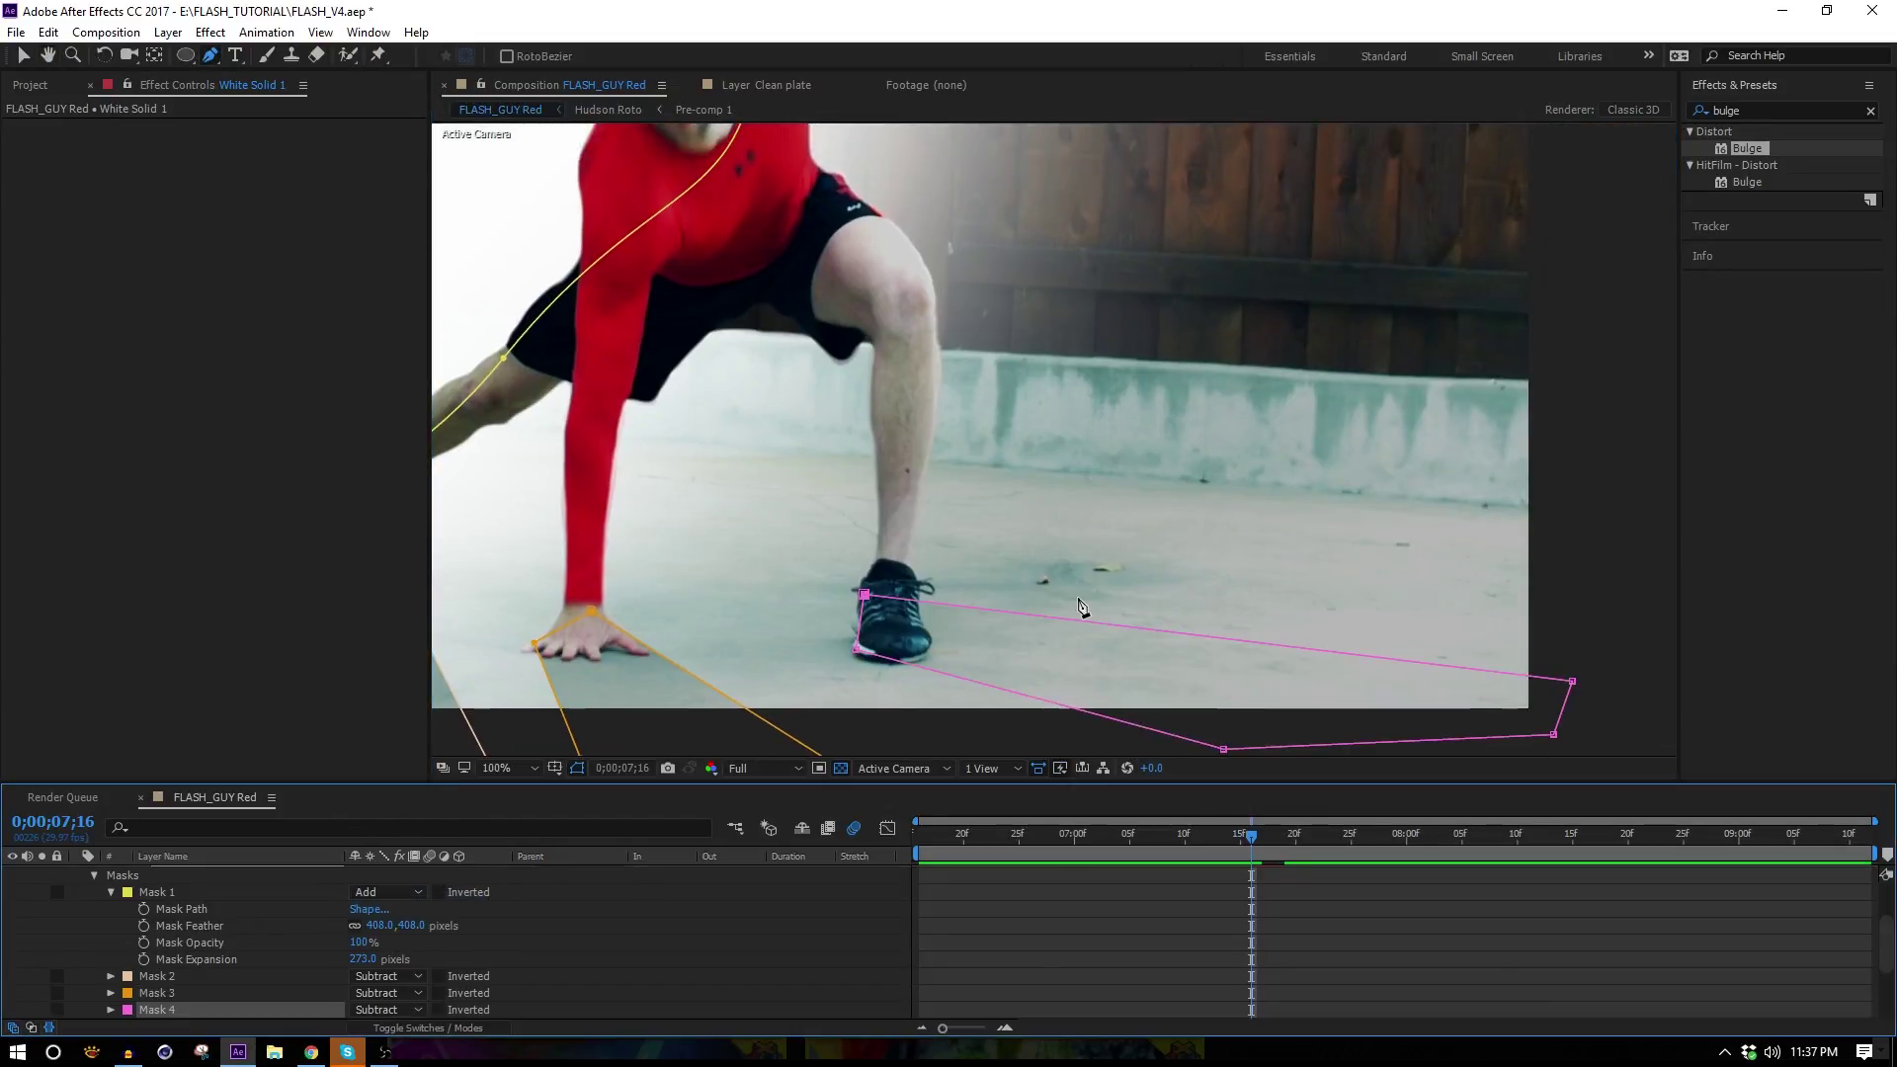
# Feather the three subtracting shadow masks, Mask 2 to Mask 4, by 24 pixels.
pyautogui.press(',')
pyautogui.keyDown('shift'); pyautogui.click(187, 975); pyautogui.keyUp('shift')
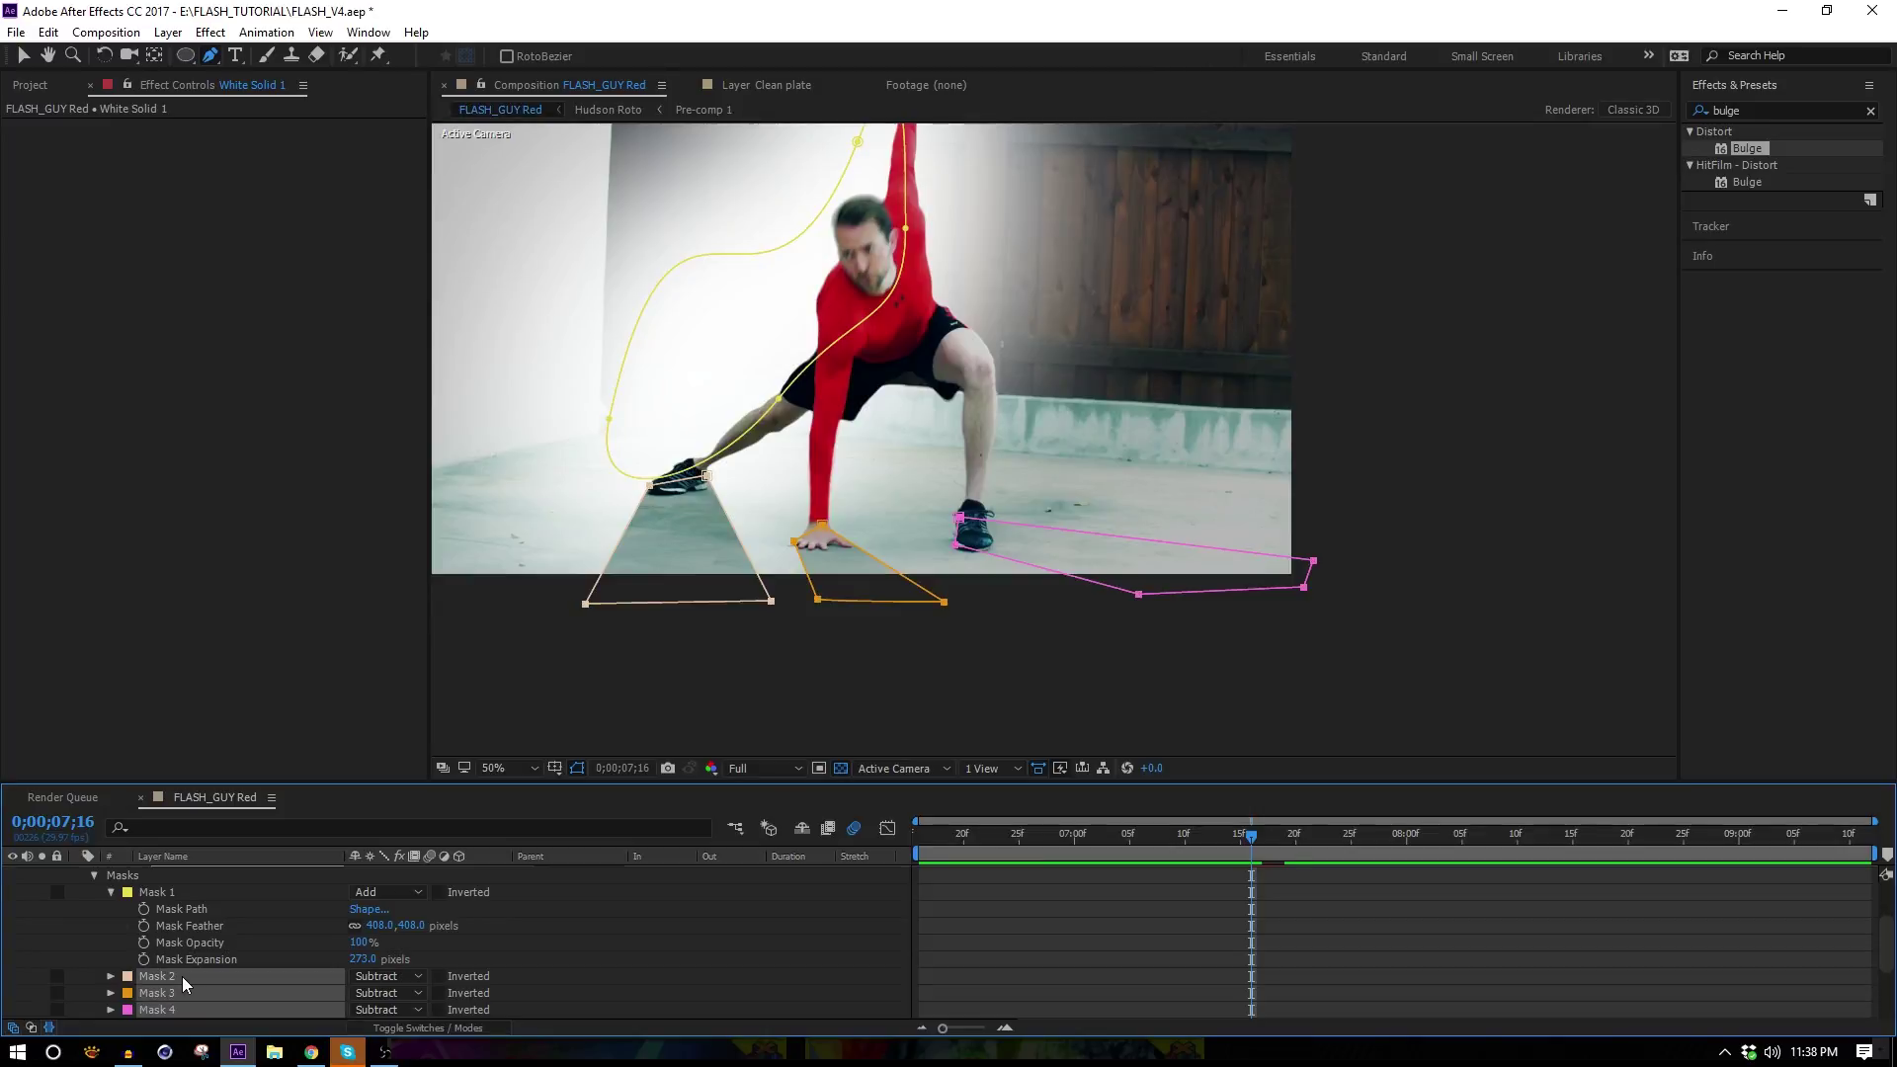
pyautogui.press('f')
pyautogui.moveTo(398, 941); pyautogui.dragTo(416, 941)
pyautogui.click(773, 905)
pyautogui.click(855, 902)
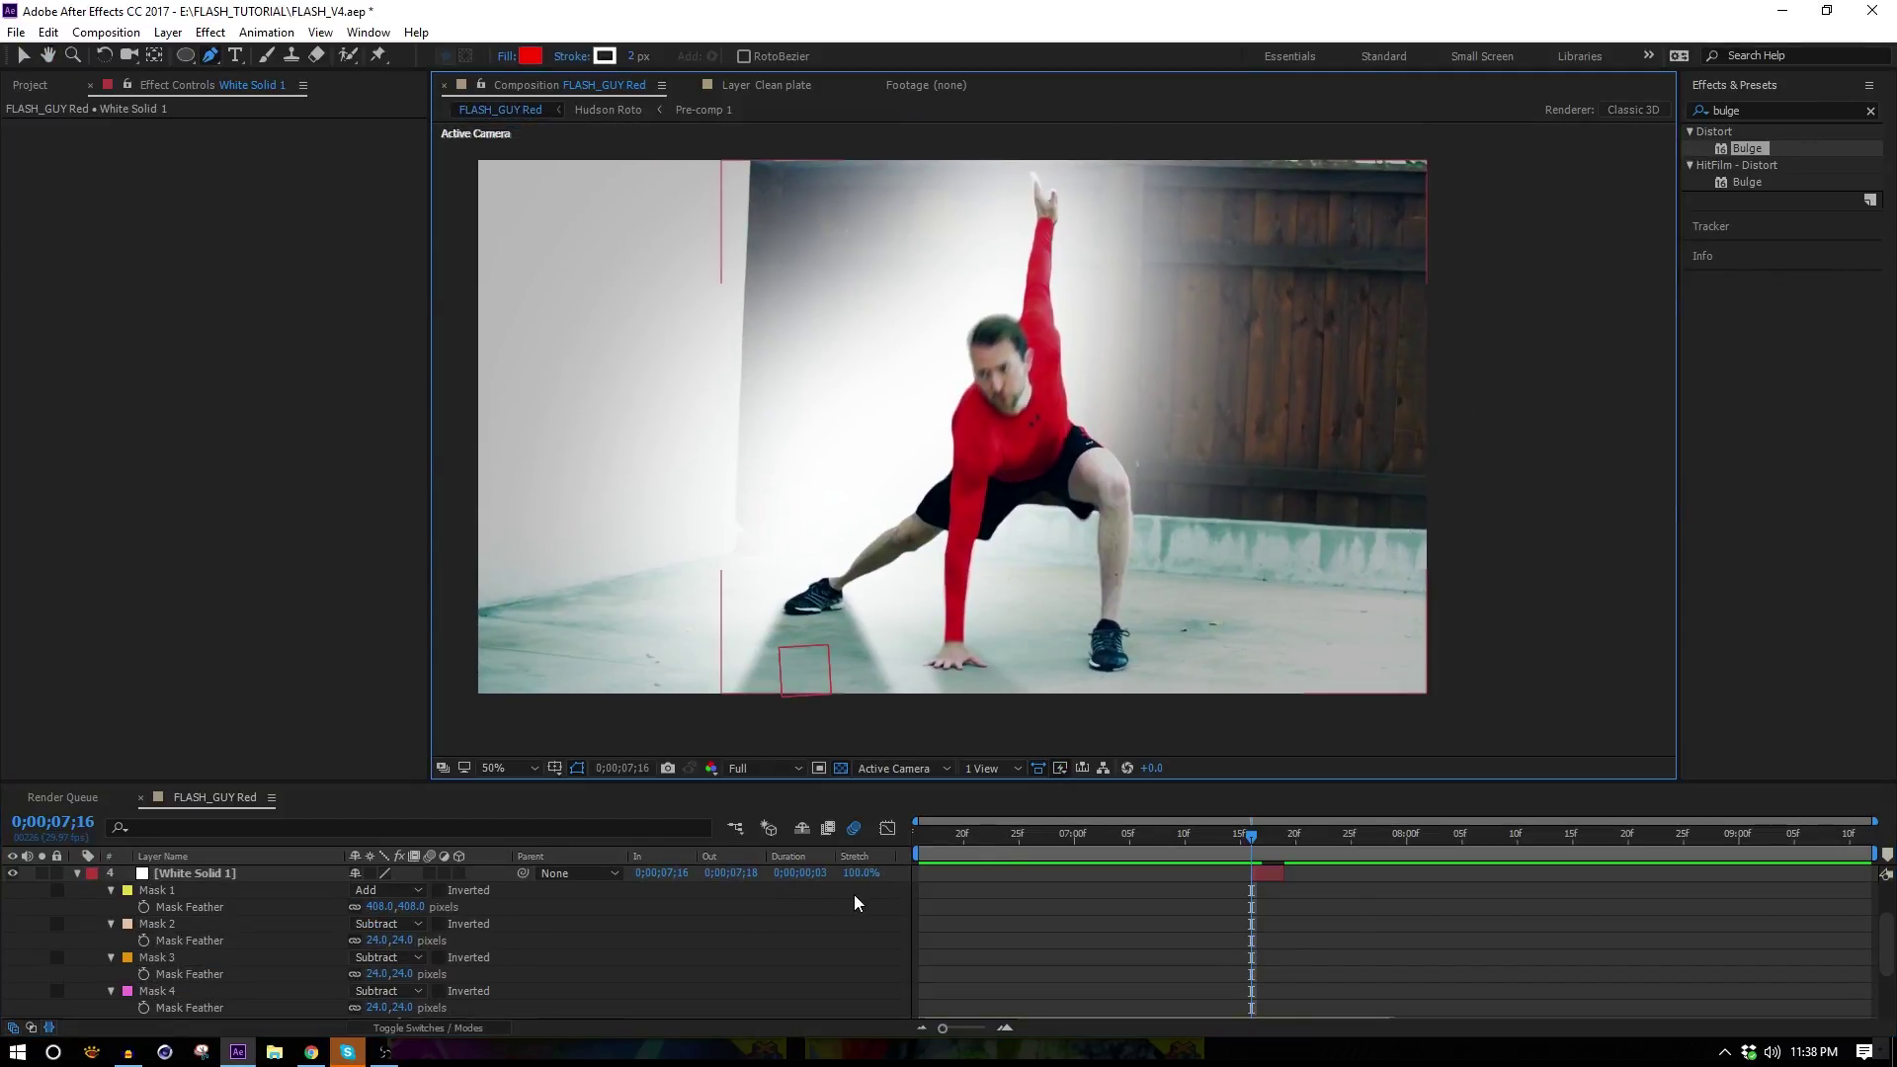
# Keyframe Mask 1's feather and expansion on the white solid at 0;00;07;16.
pyautogui.click(110, 890)
pyautogui.click(110, 890)
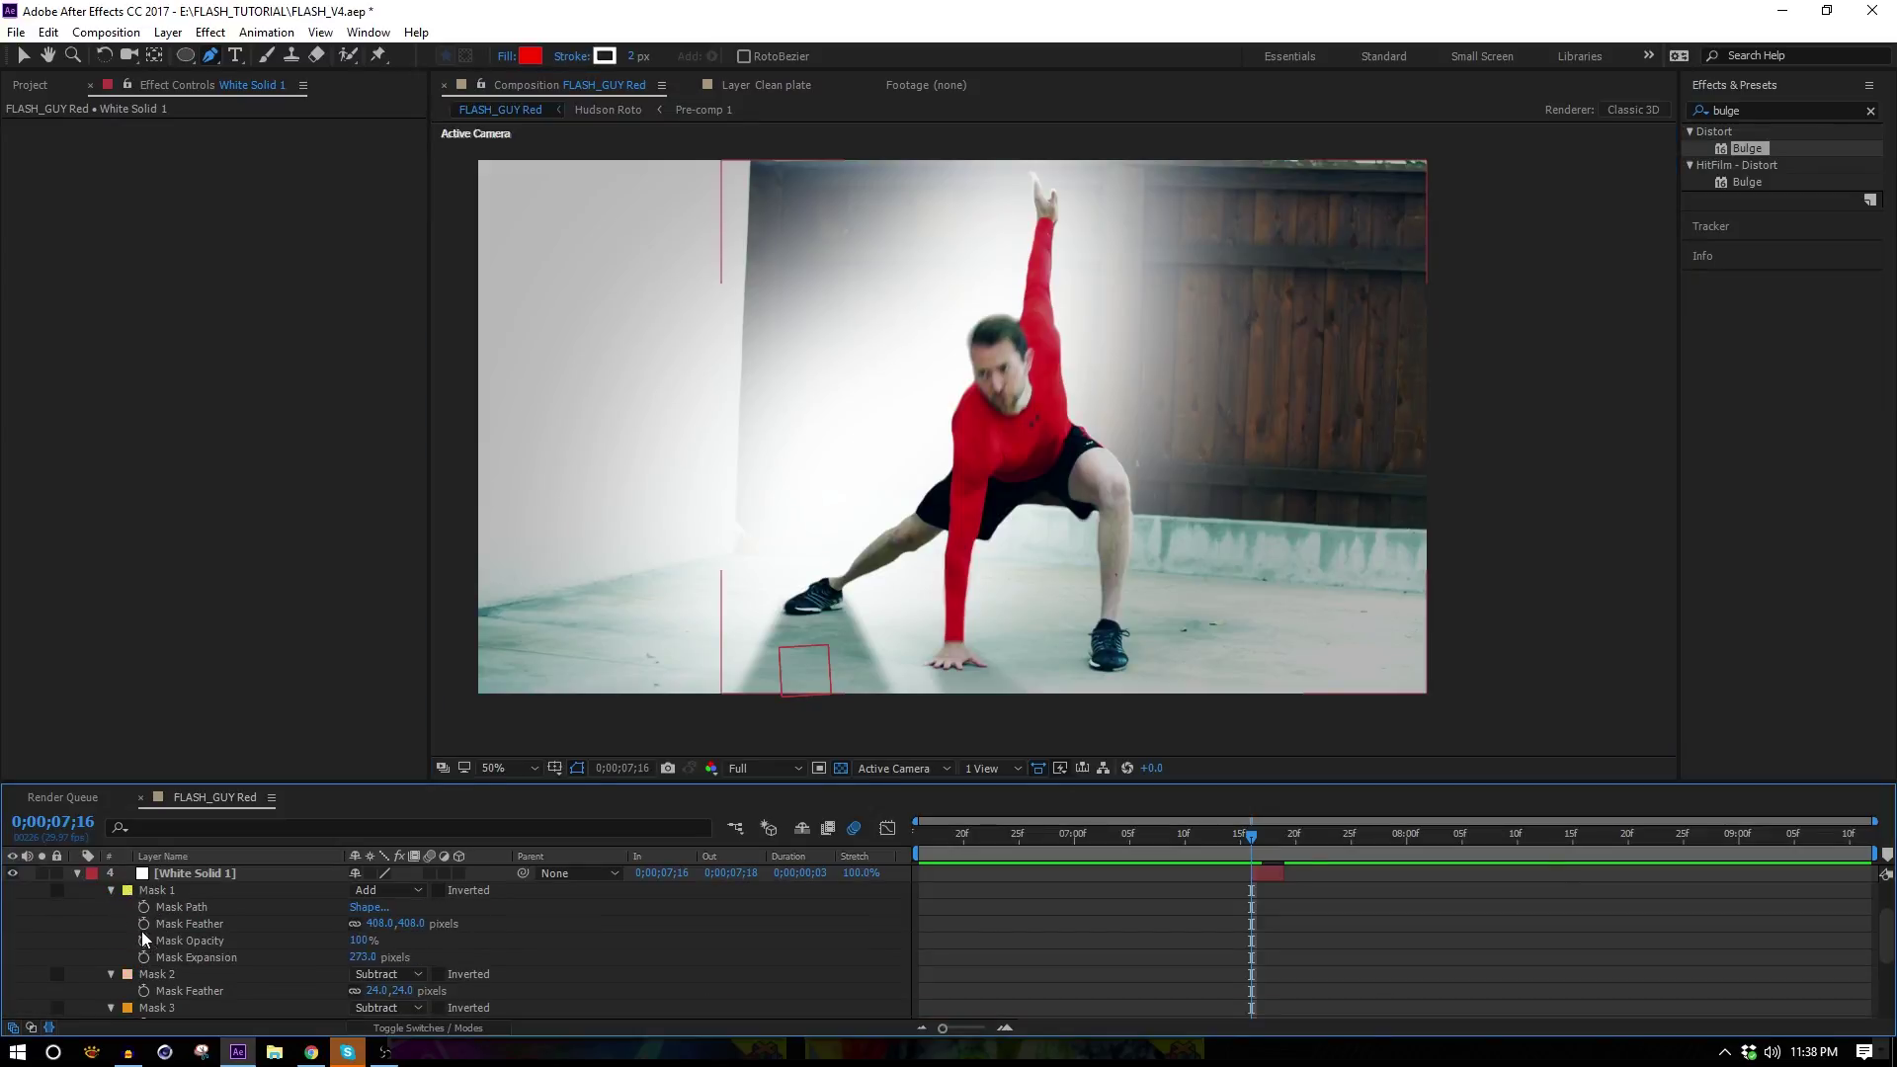
pyautogui.click(144, 924)
pyautogui.click(144, 957)
# At 0;00;07;17, set Mask 1's feather to 171 pixels and its expansion to -79 pixels.
pyautogui.press('pagedown')
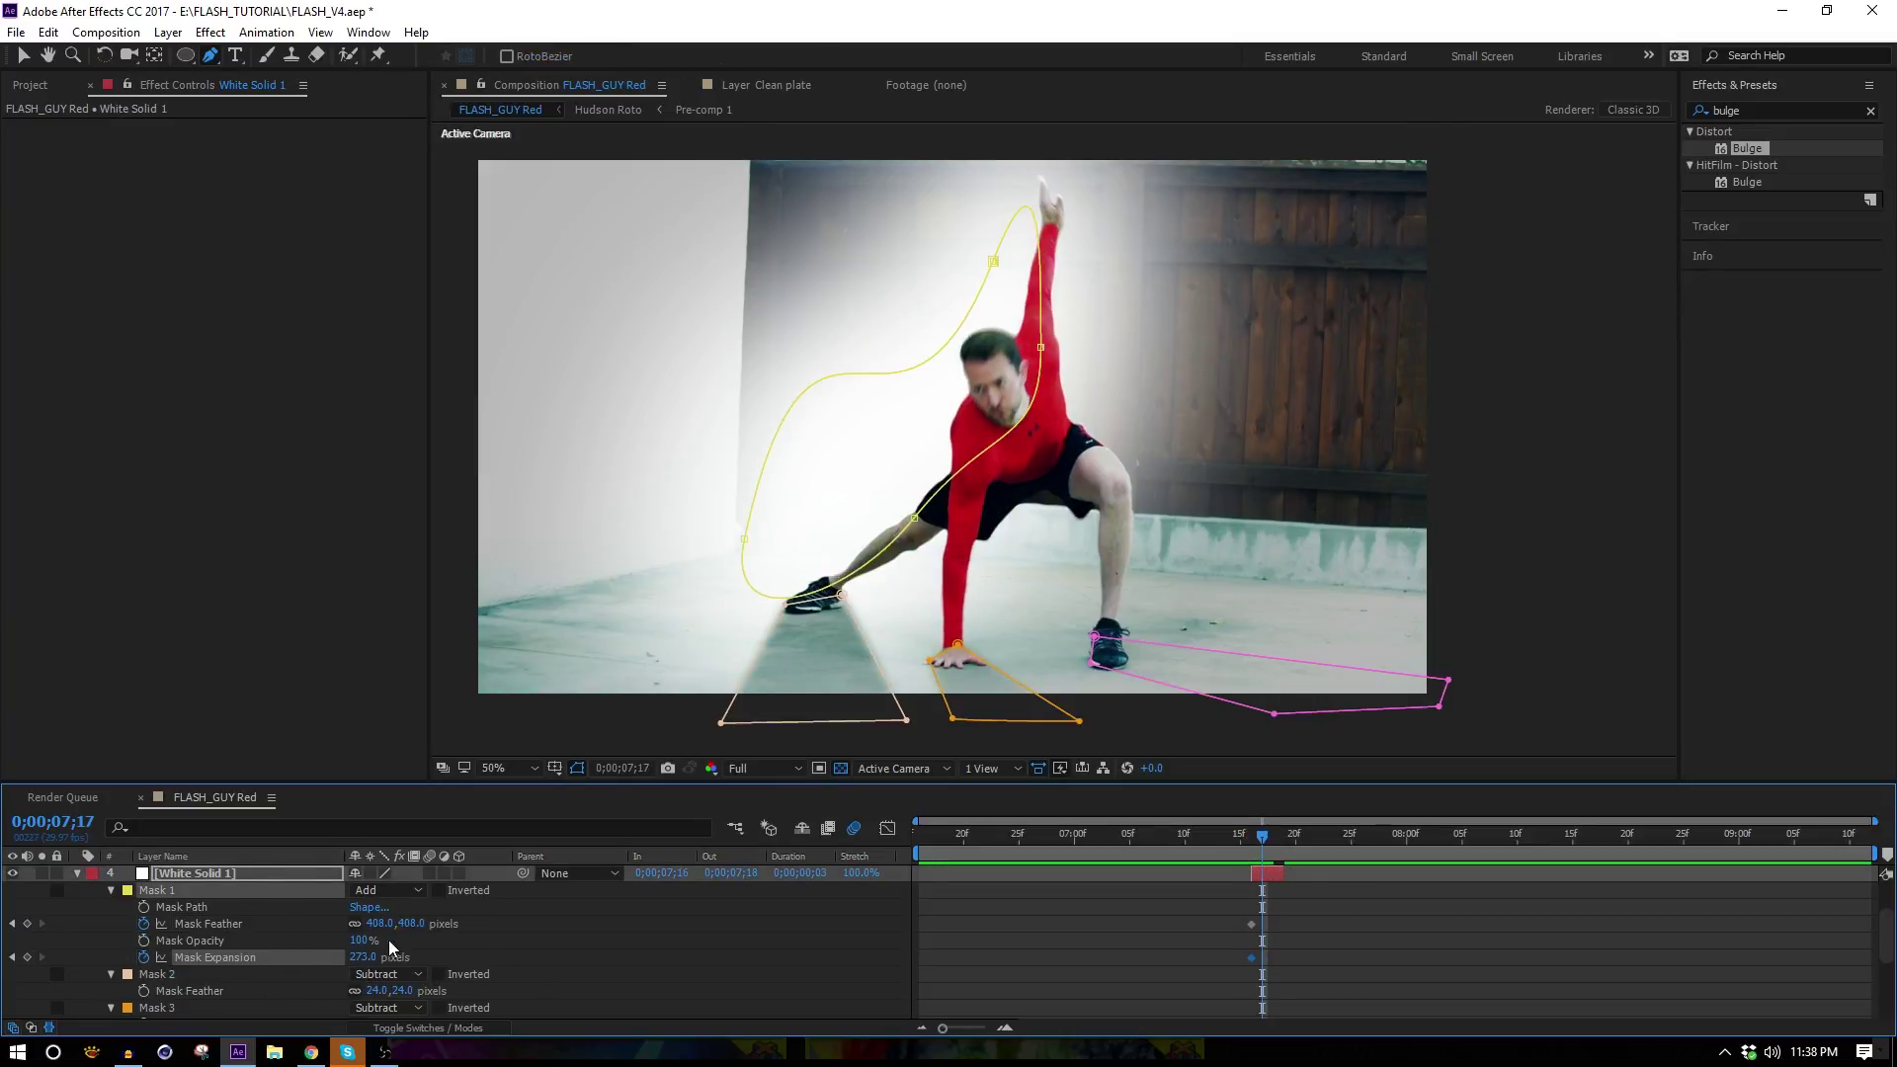
pyautogui.moveTo(368, 961); pyautogui.dragTo(304, 958)
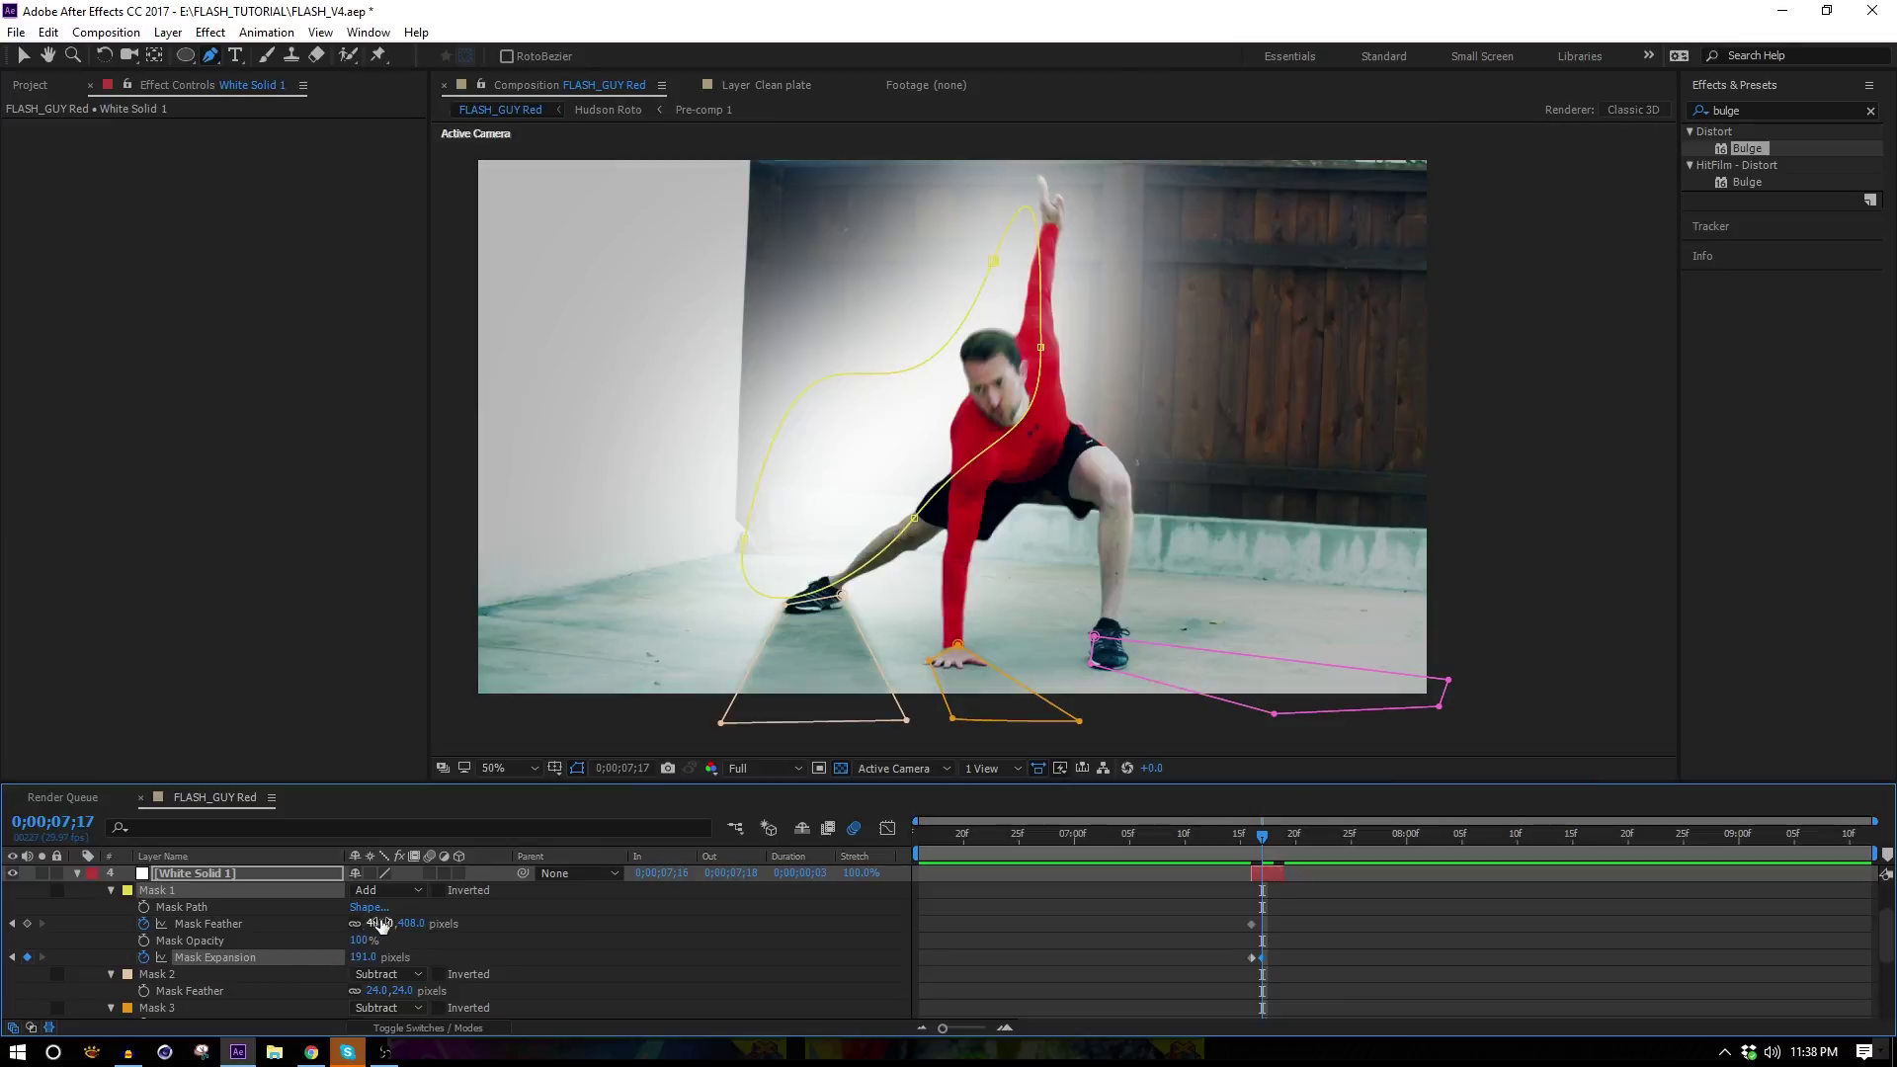
pyautogui.moveTo(413, 926); pyautogui.dragTo(161, 926)
pyautogui.moveTo(363, 958); pyautogui.dragTo(97, 980)
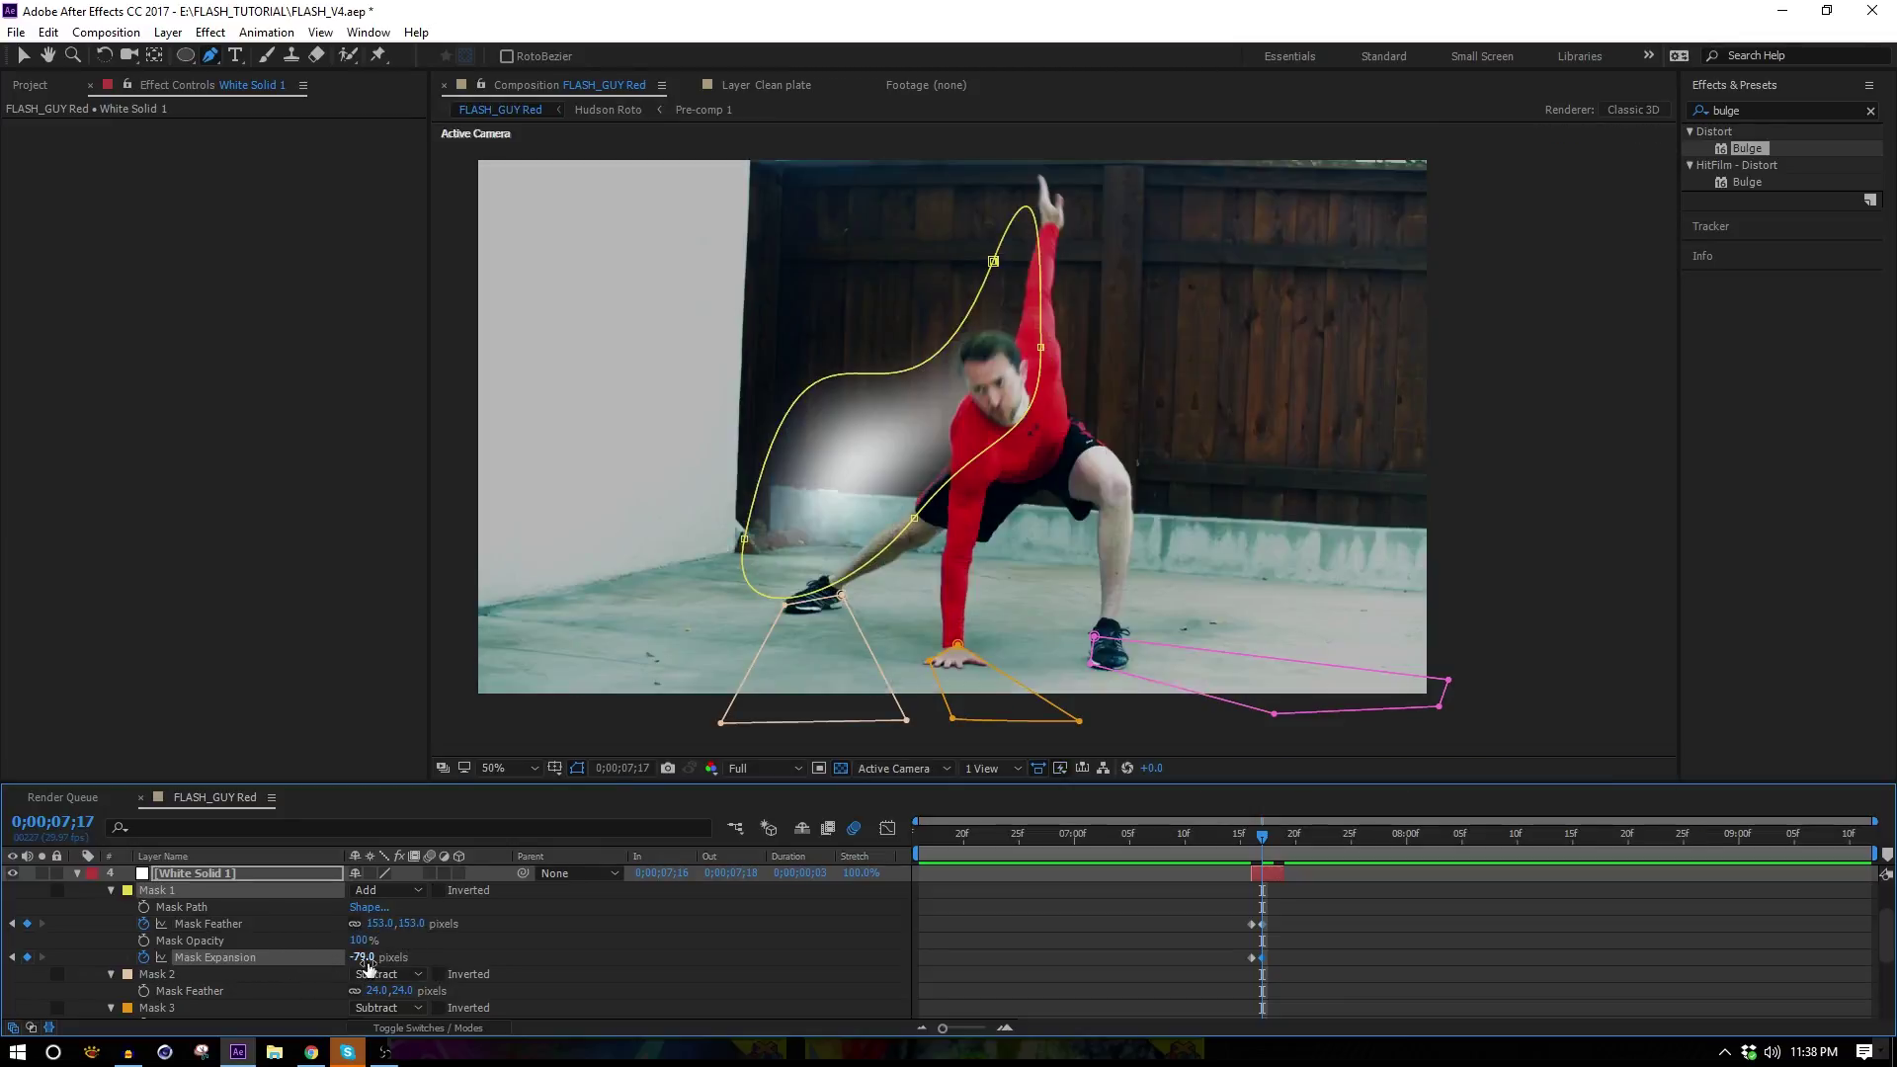
pyautogui.moveTo(410, 930); pyautogui.dragTo(425, 927)
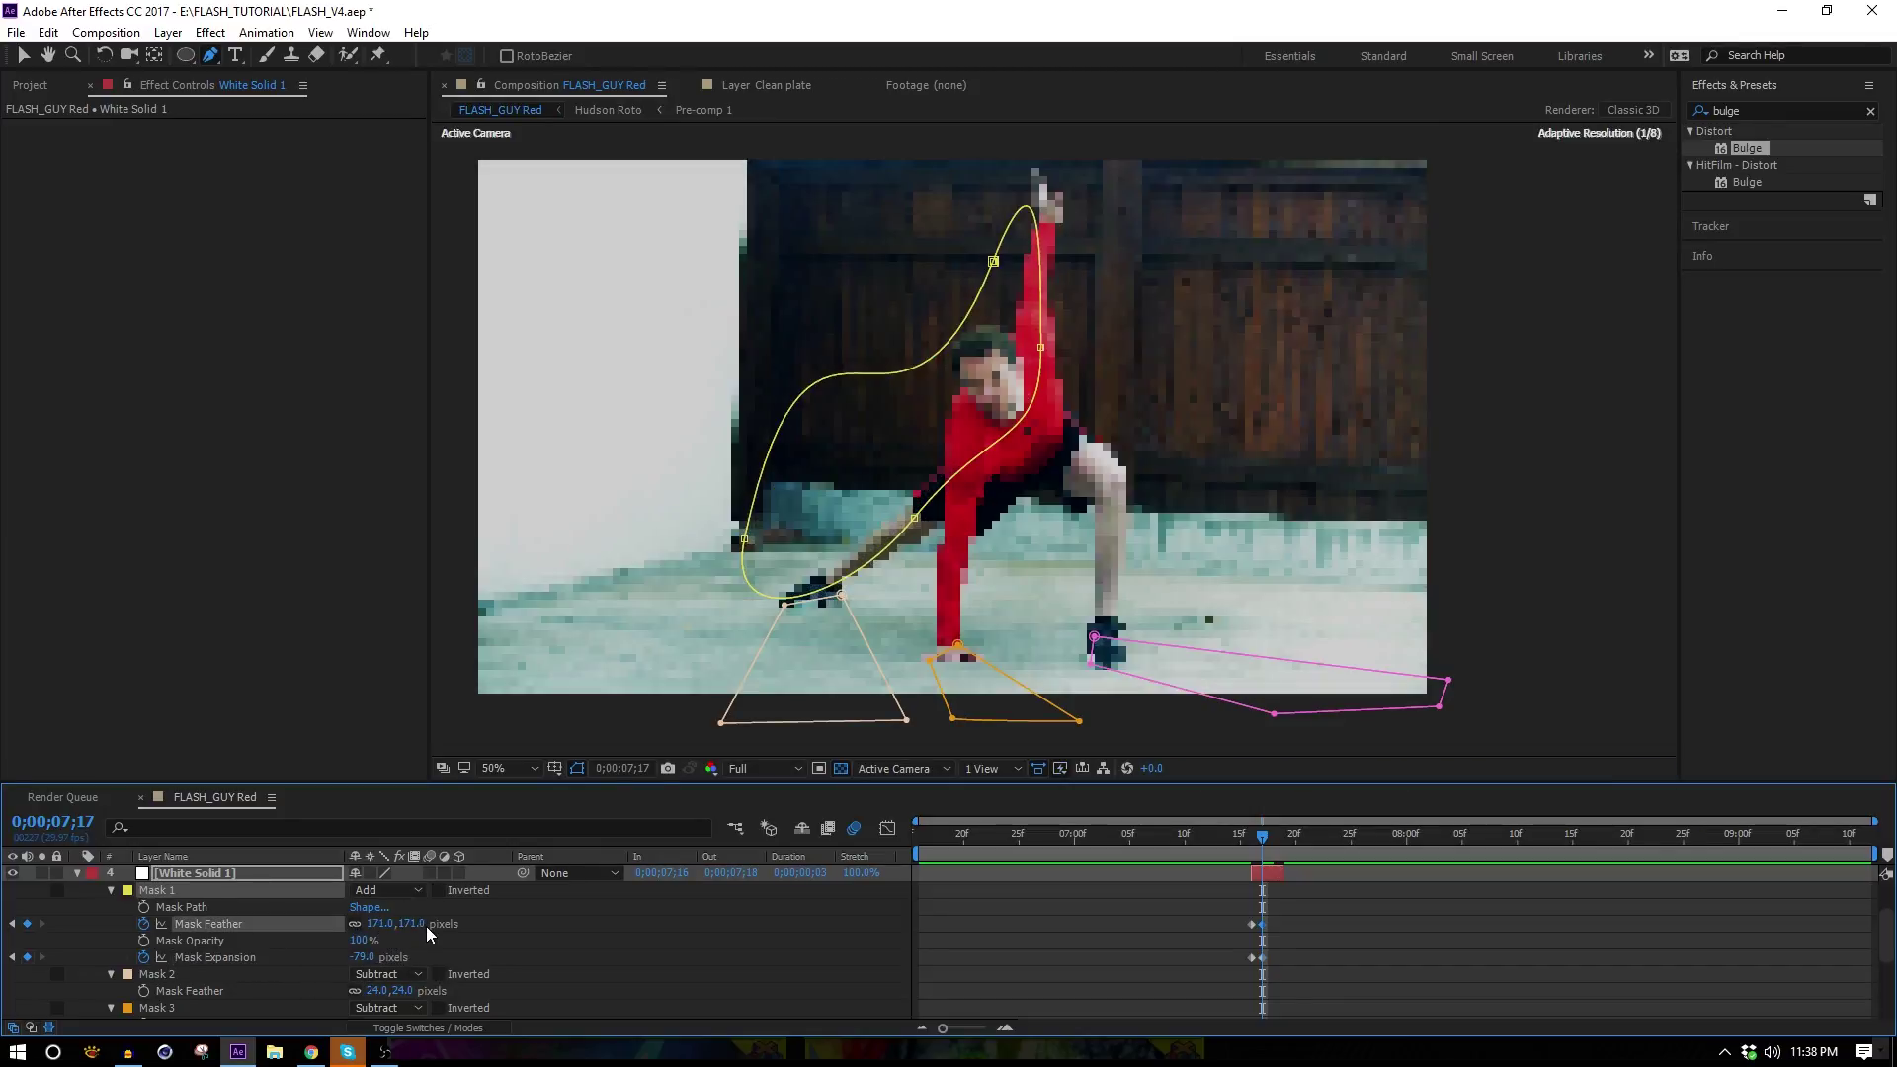
# Trim the white solid to end at 0;00;07;17, and review the flash with the solid's properties collapsed.
pyautogui.press('.')
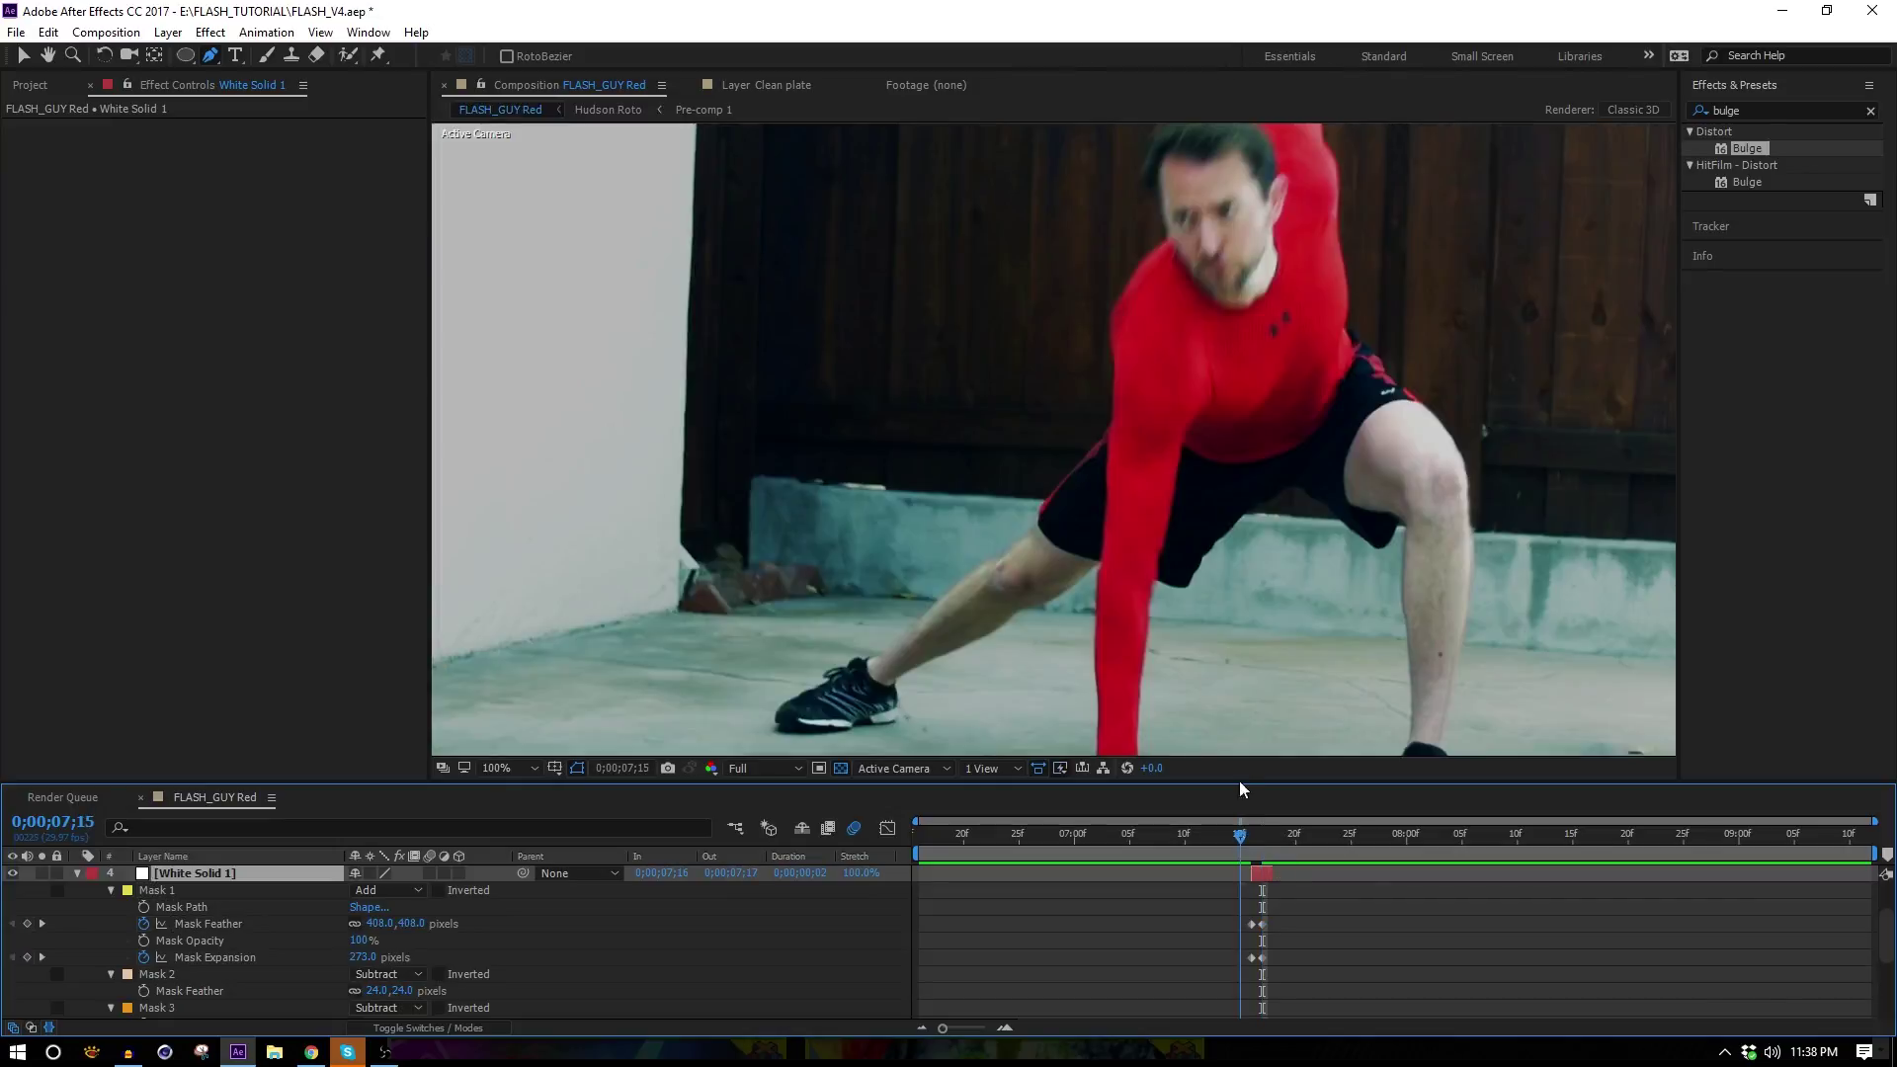
pyautogui.press(',')
pyautogui.click(1263, 842)
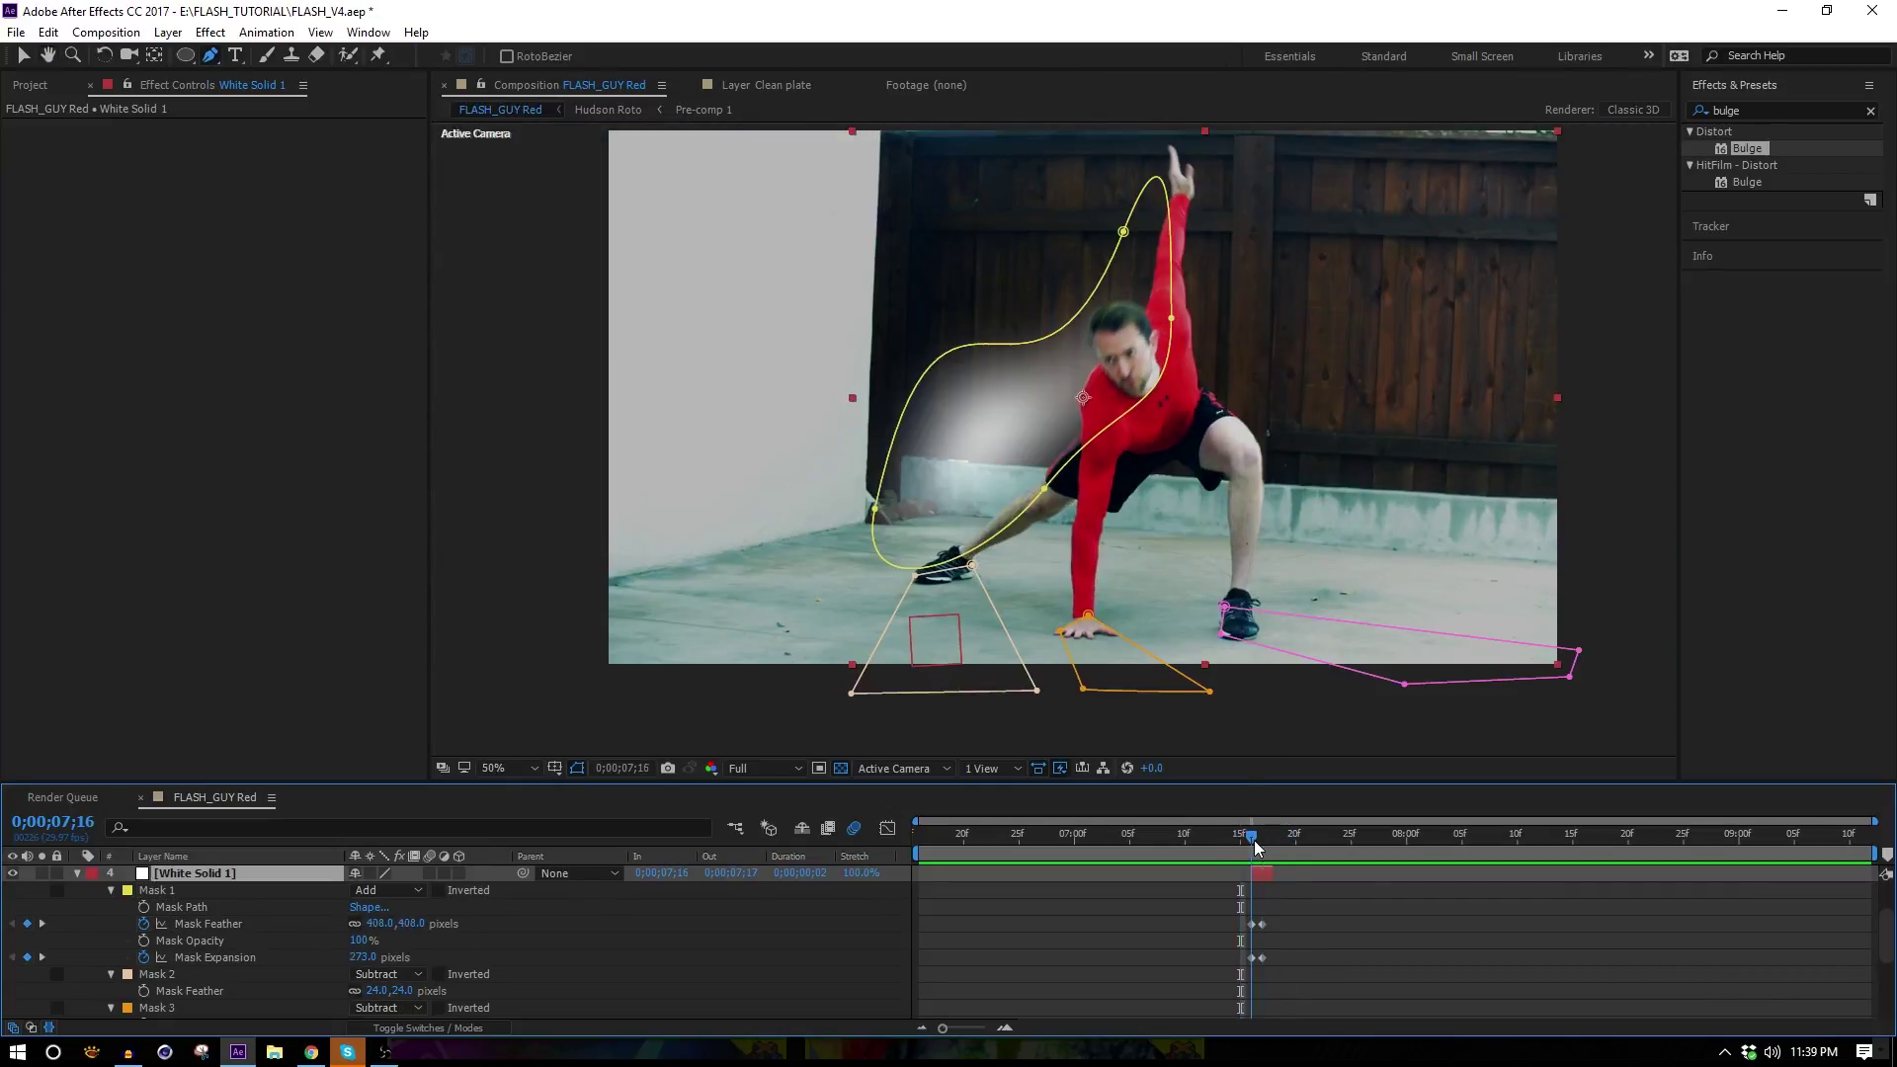
pyautogui.click(1251, 840)
pyautogui.scroll(1, 106, 905)
pyautogui.click(77, 923)
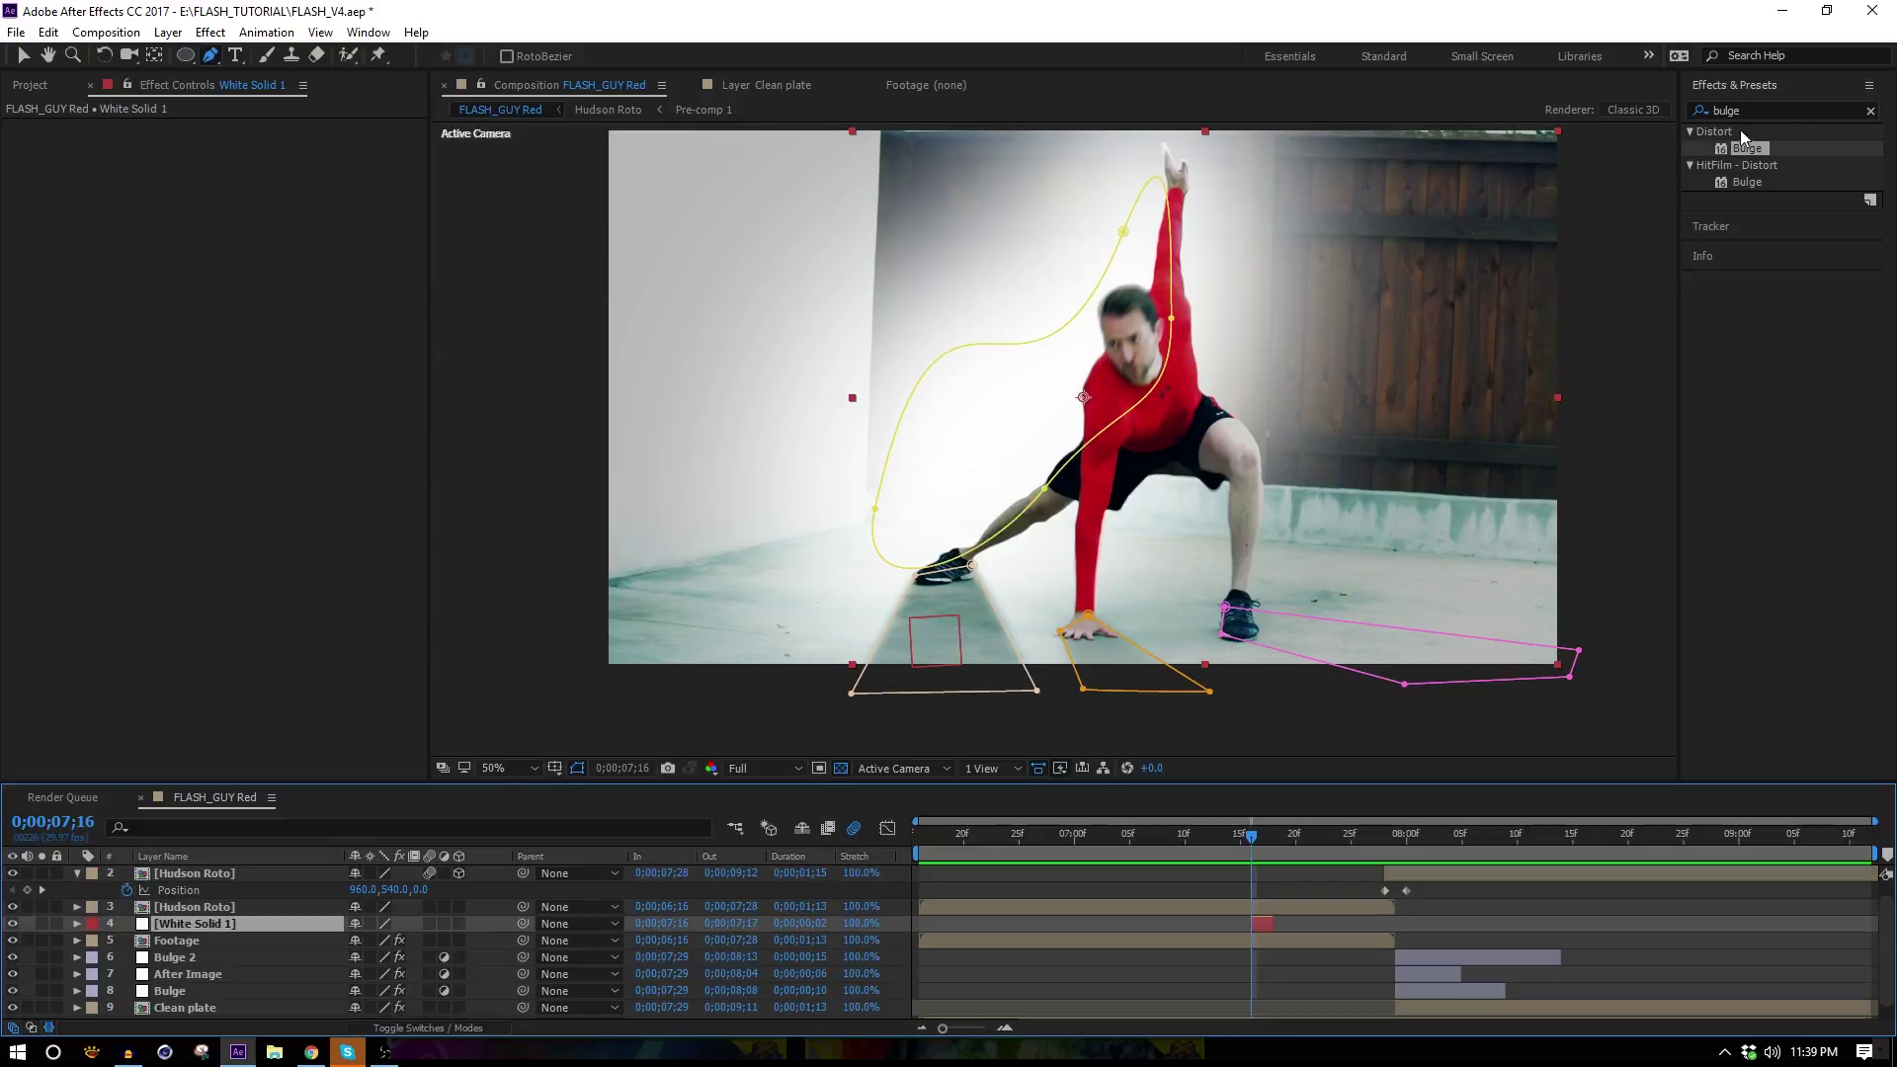
# Try to tint the white solid by applying Curves and raising the blue channel, and remove the effect again.
pyautogui.click(1754, 111)
pyautogui.write('curv')
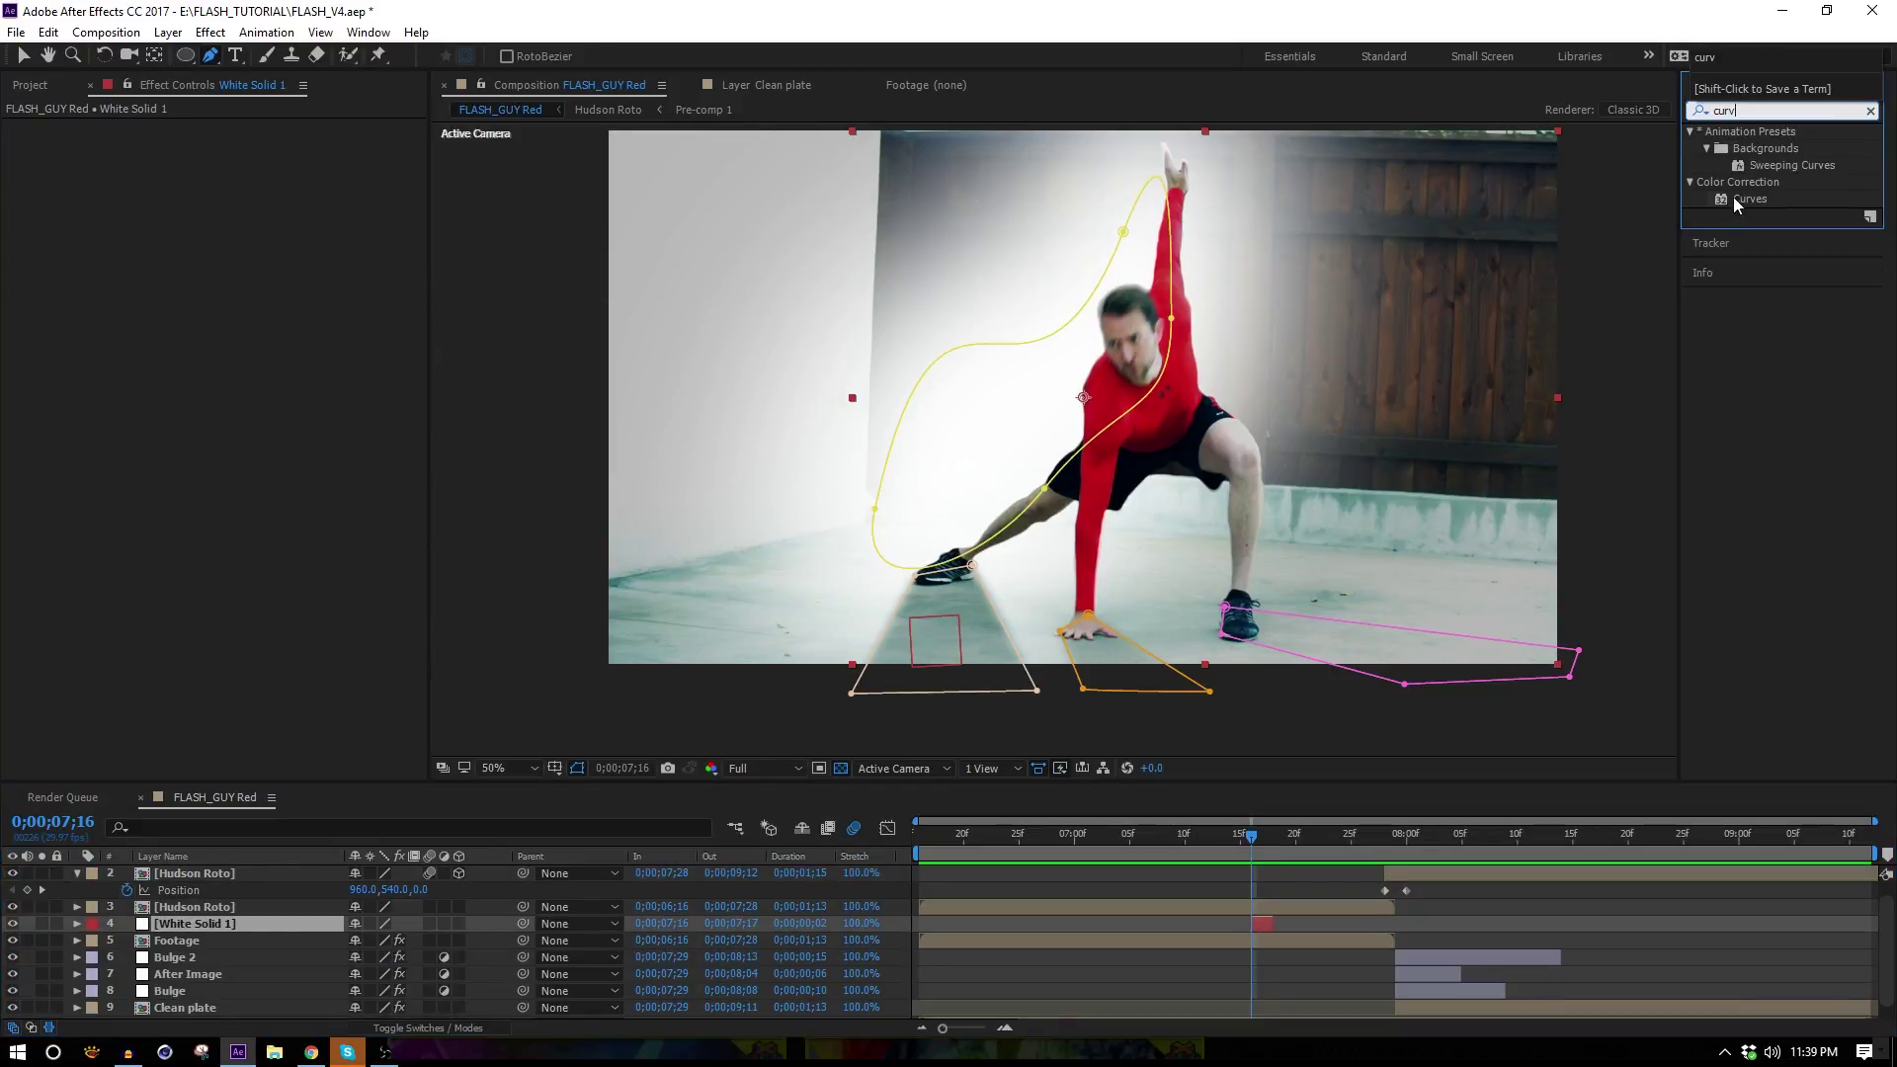
pyautogui.moveTo(1735, 201); pyautogui.dragTo(190, 438)
pyautogui.click(292, 145)
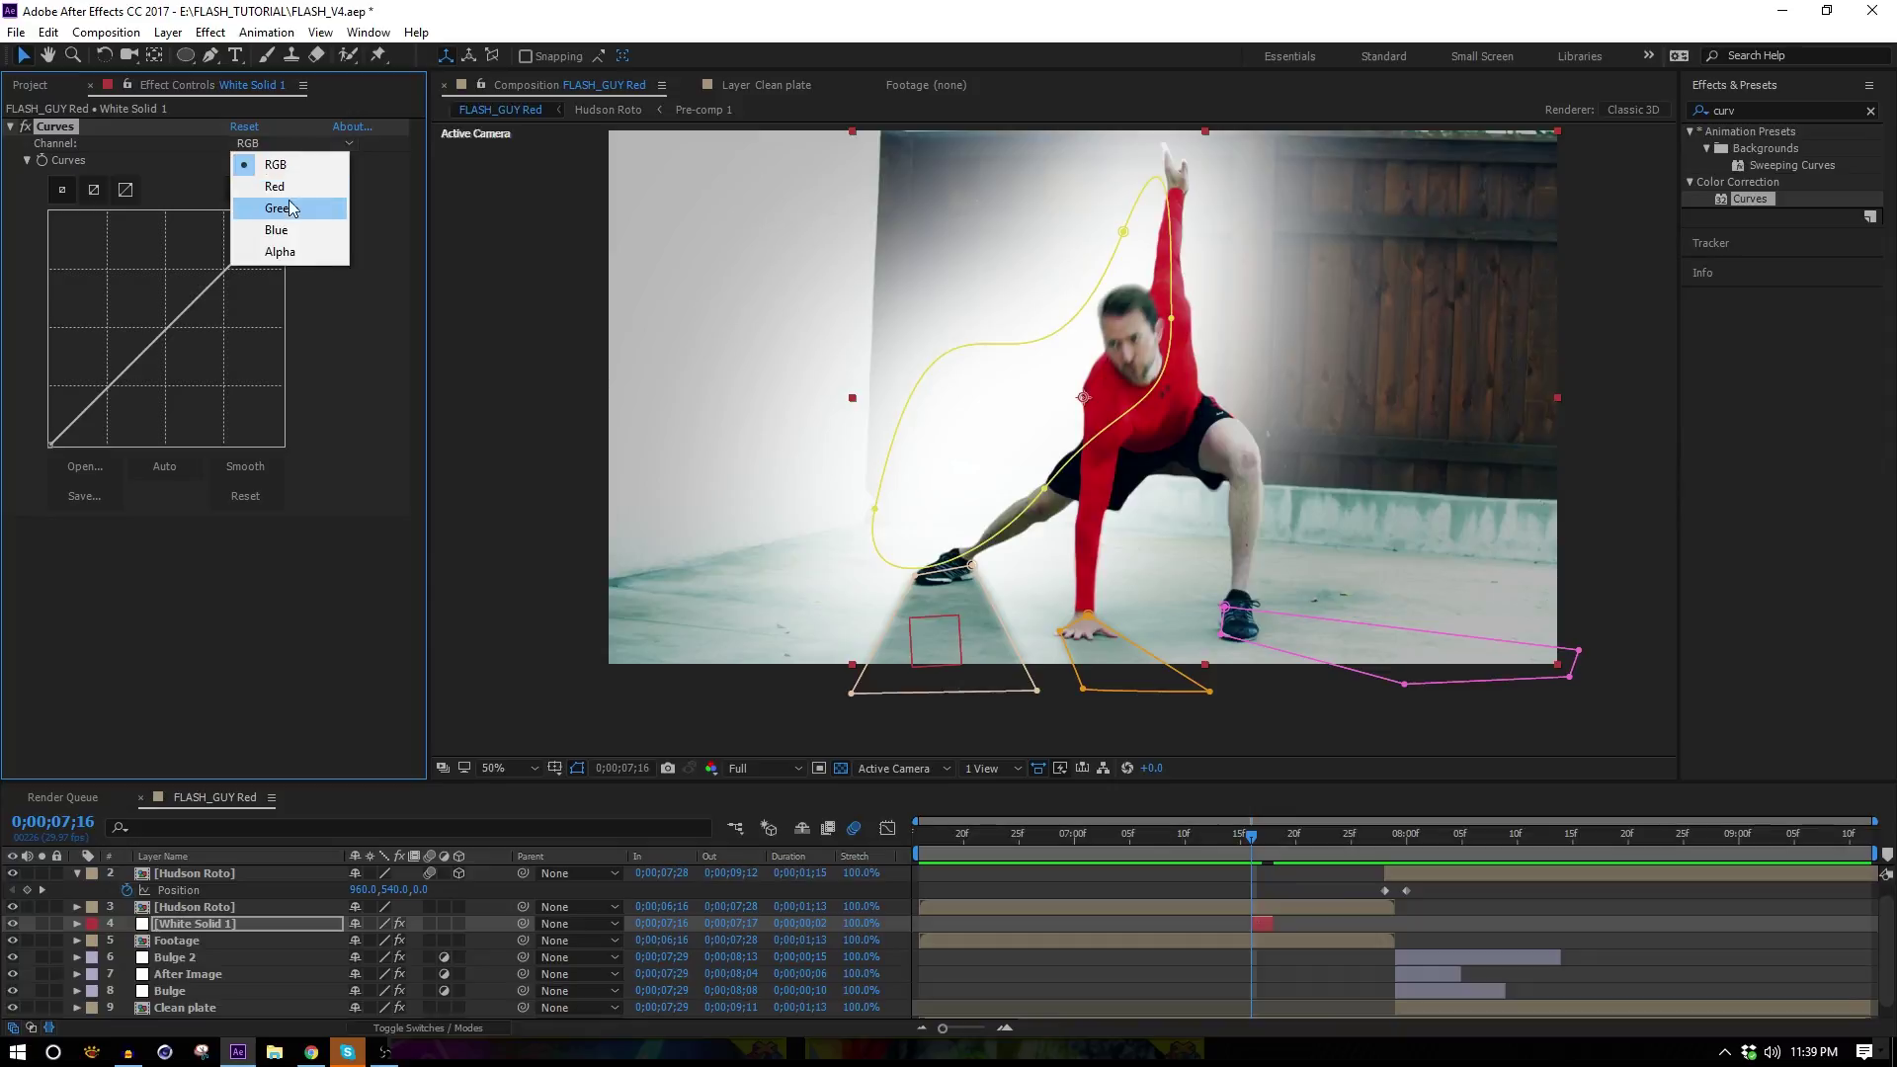
pyautogui.click(293, 230)
pyautogui.moveTo(166, 328); pyautogui.dragTo(116, 280)
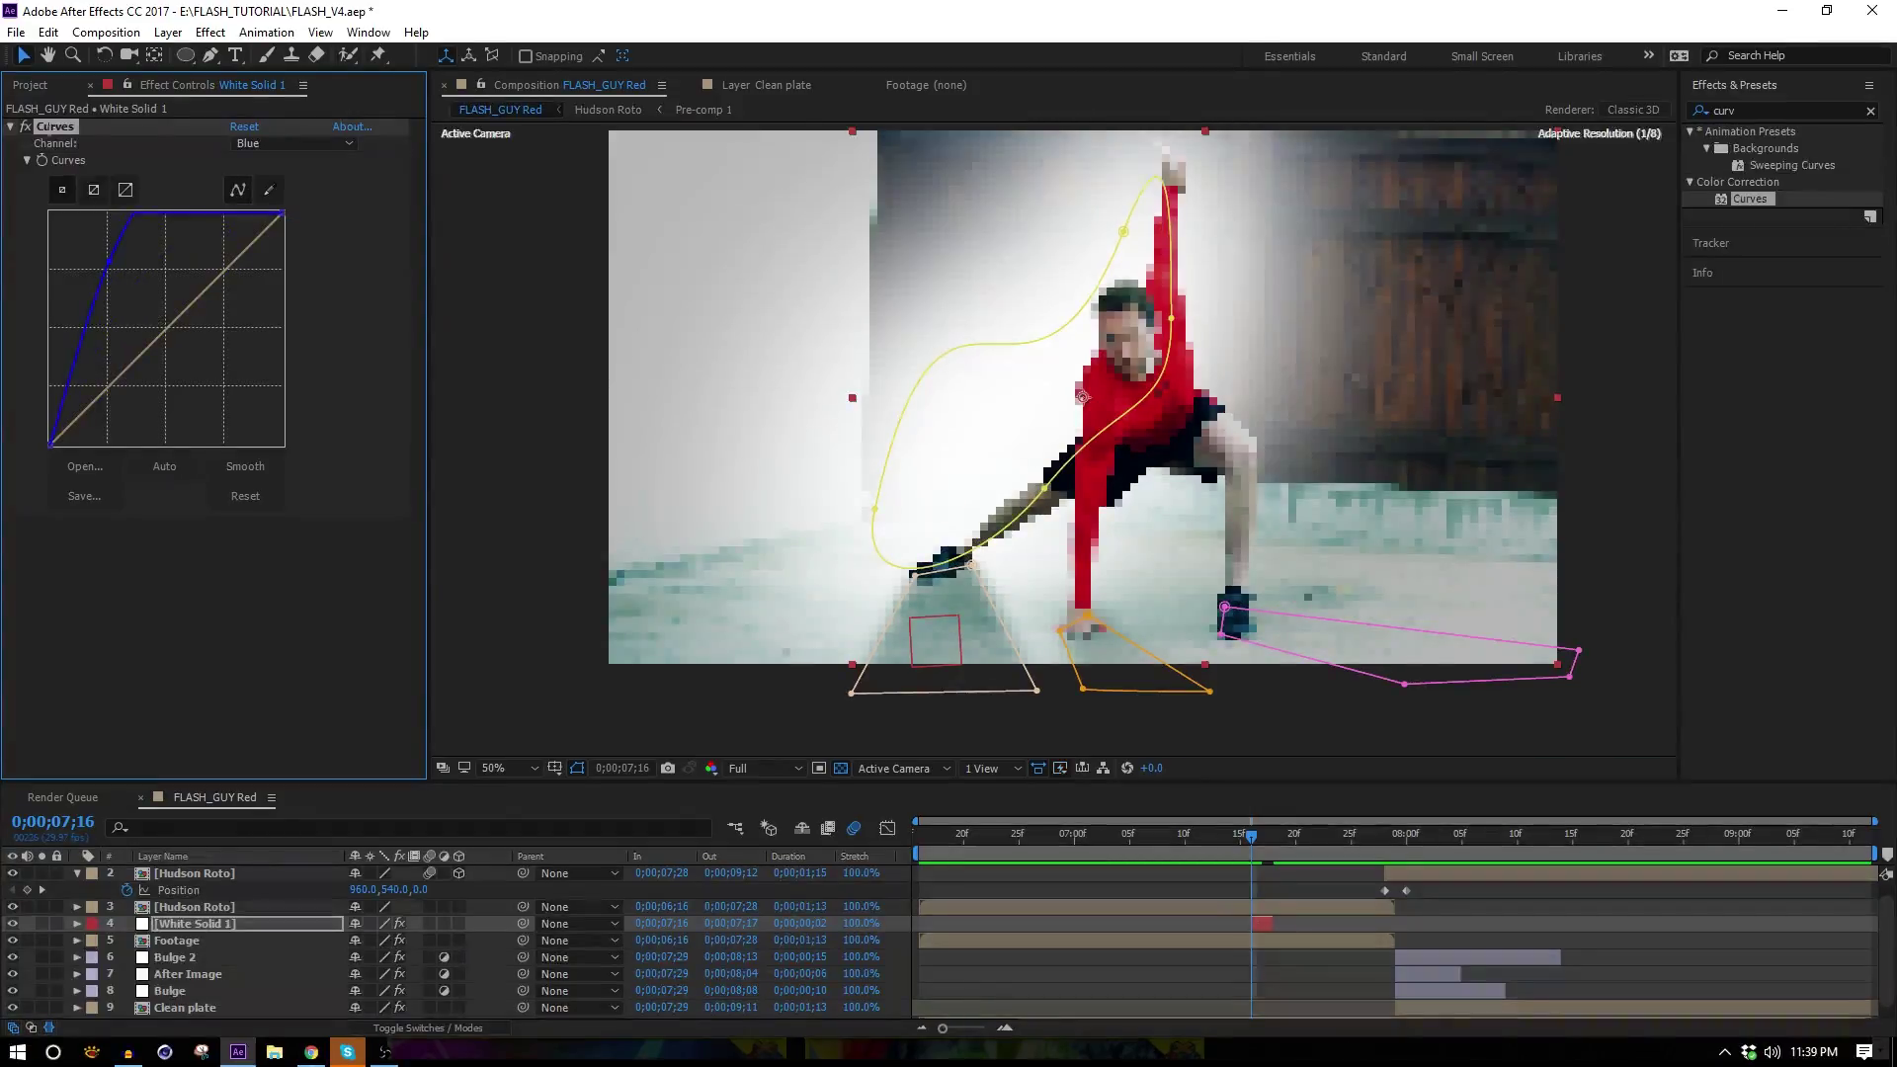
pyautogui.click(51, 129)
pyautogui.press('Delete')
# Apply Solid Composite to the white solid with its color set to black (000000).
pyautogui.click(1739, 110)
pyautogui.write('solid')
pyautogui.moveTo(1775, 148); pyautogui.dragTo(287, 297)
pyautogui.click(240, 160)
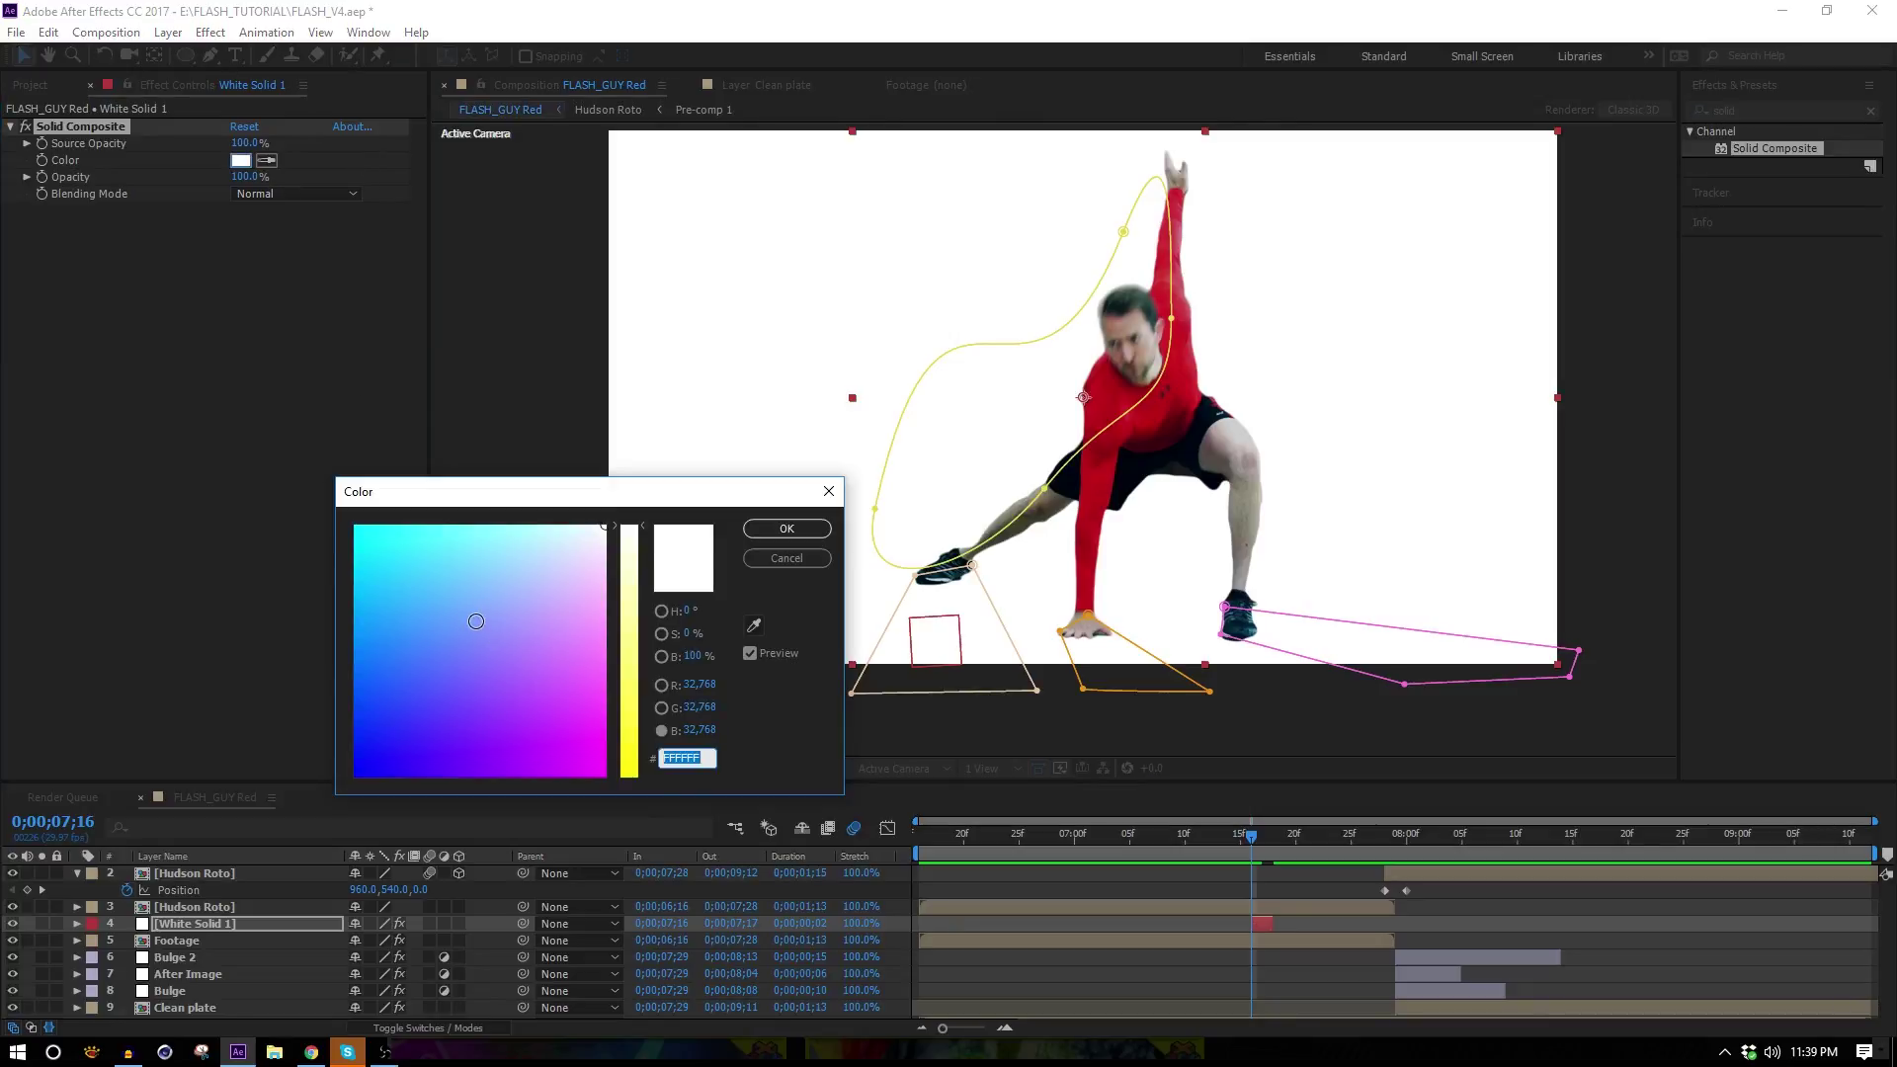
pyautogui.moveTo(477, 620); pyautogui.dragTo(354, 773)
pyautogui.moveTo(629, 533); pyautogui.dragTo(628, 776)
pyautogui.click(787, 529)
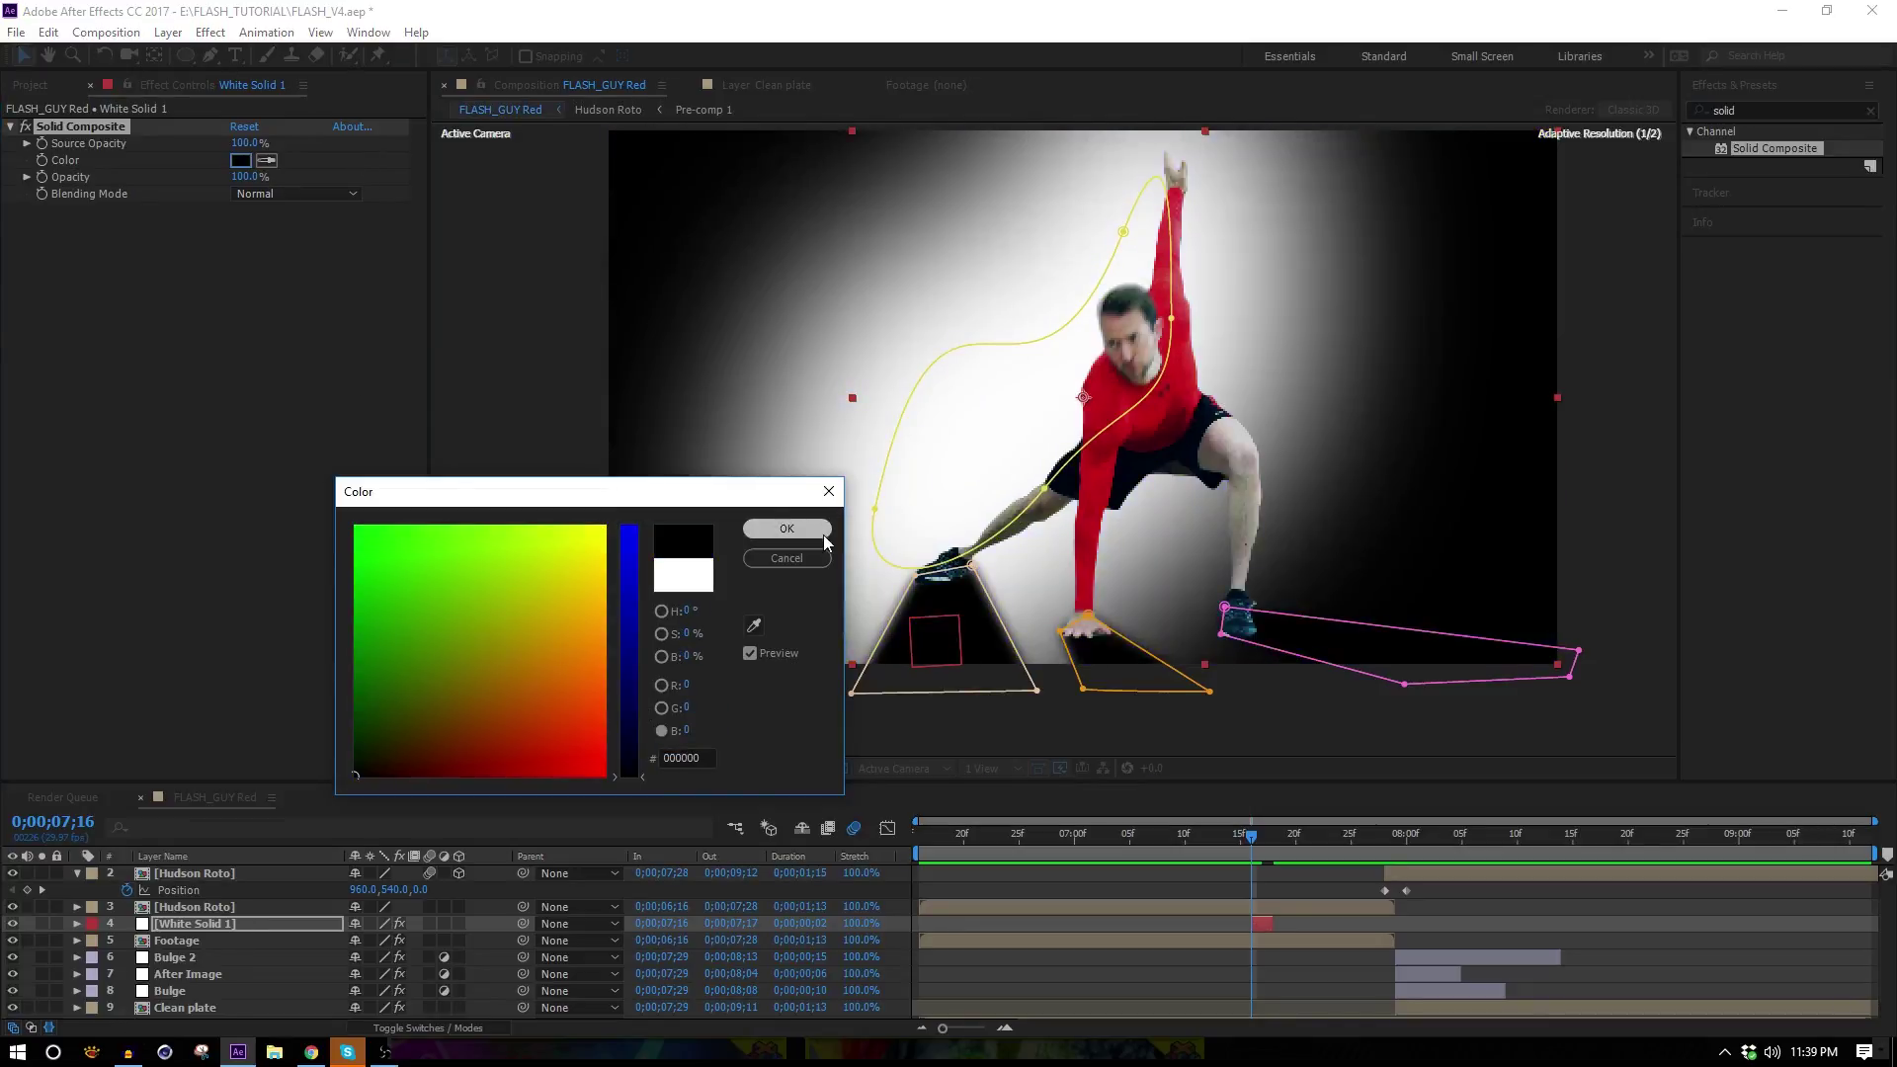
pyautogui.click(1103, 434)
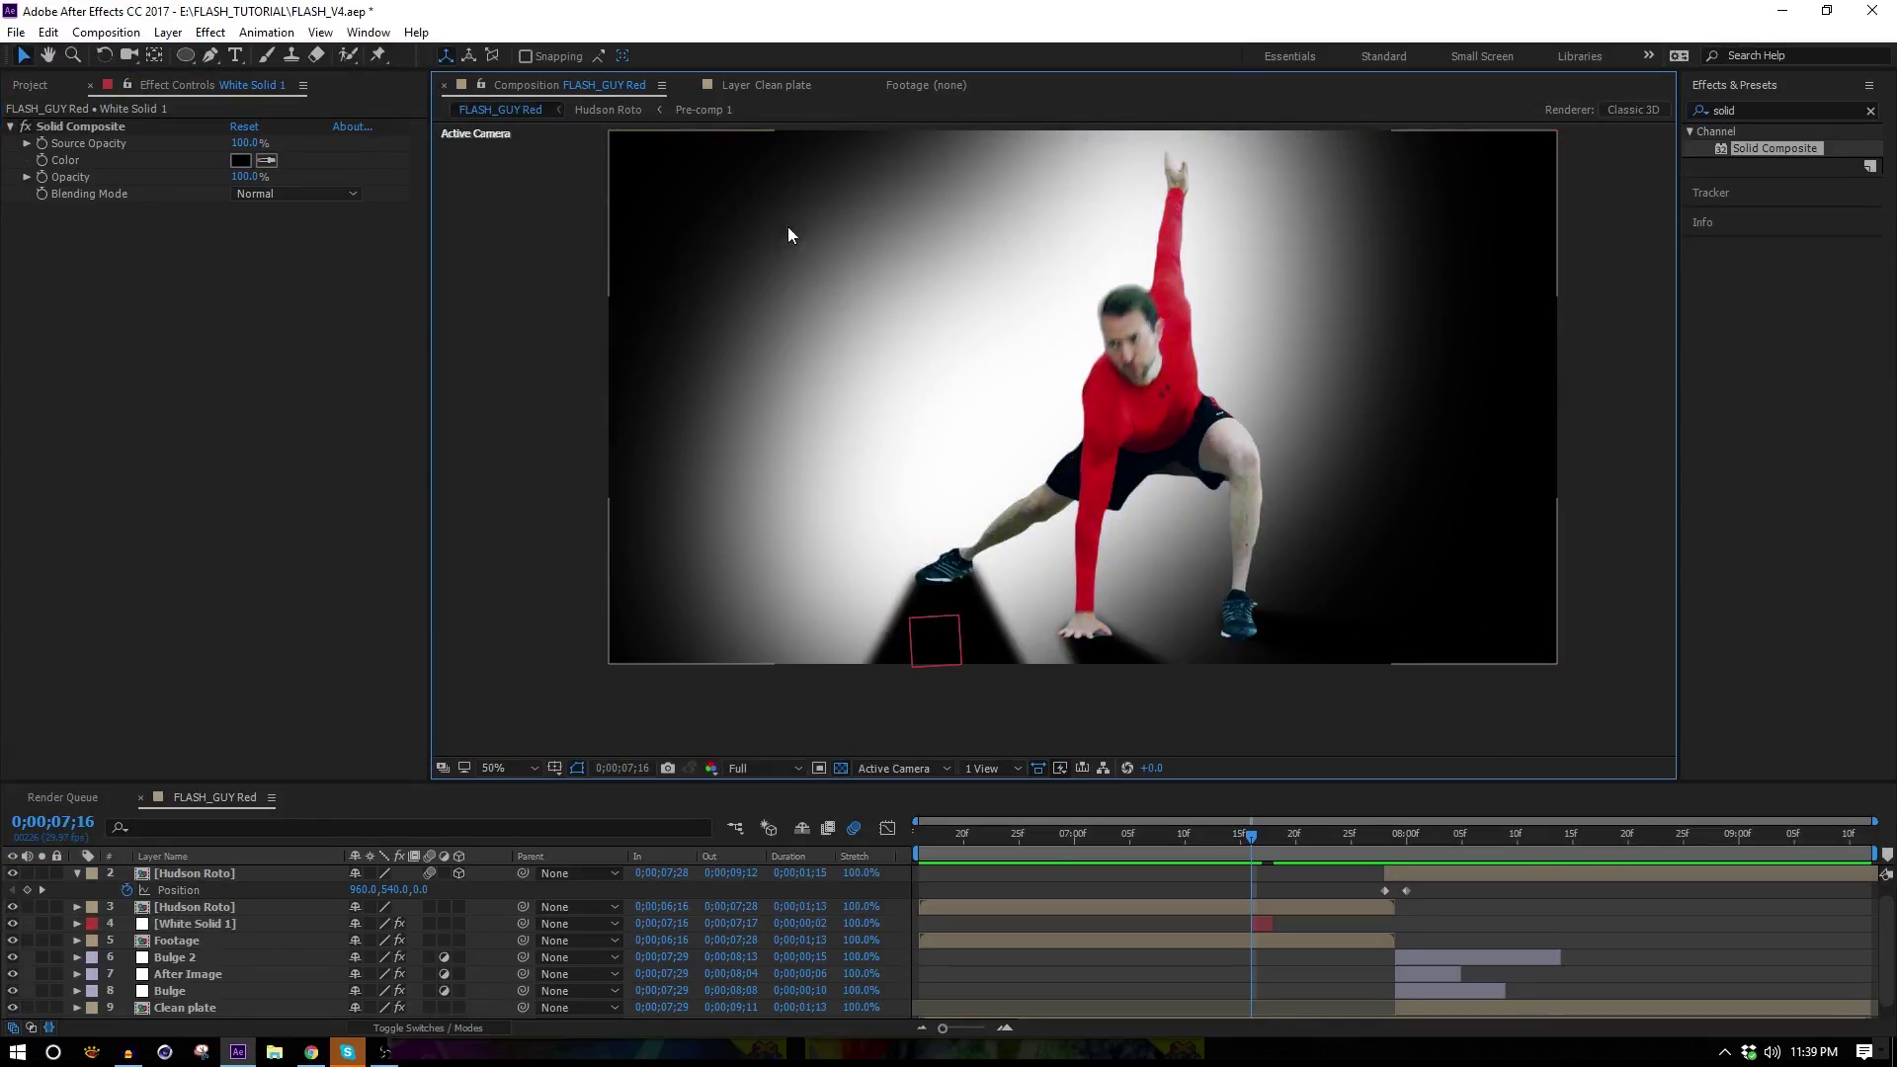
# Apply Curves to the white solid and raise the midpoint of its blue channel.
pyautogui.click(1768, 108)
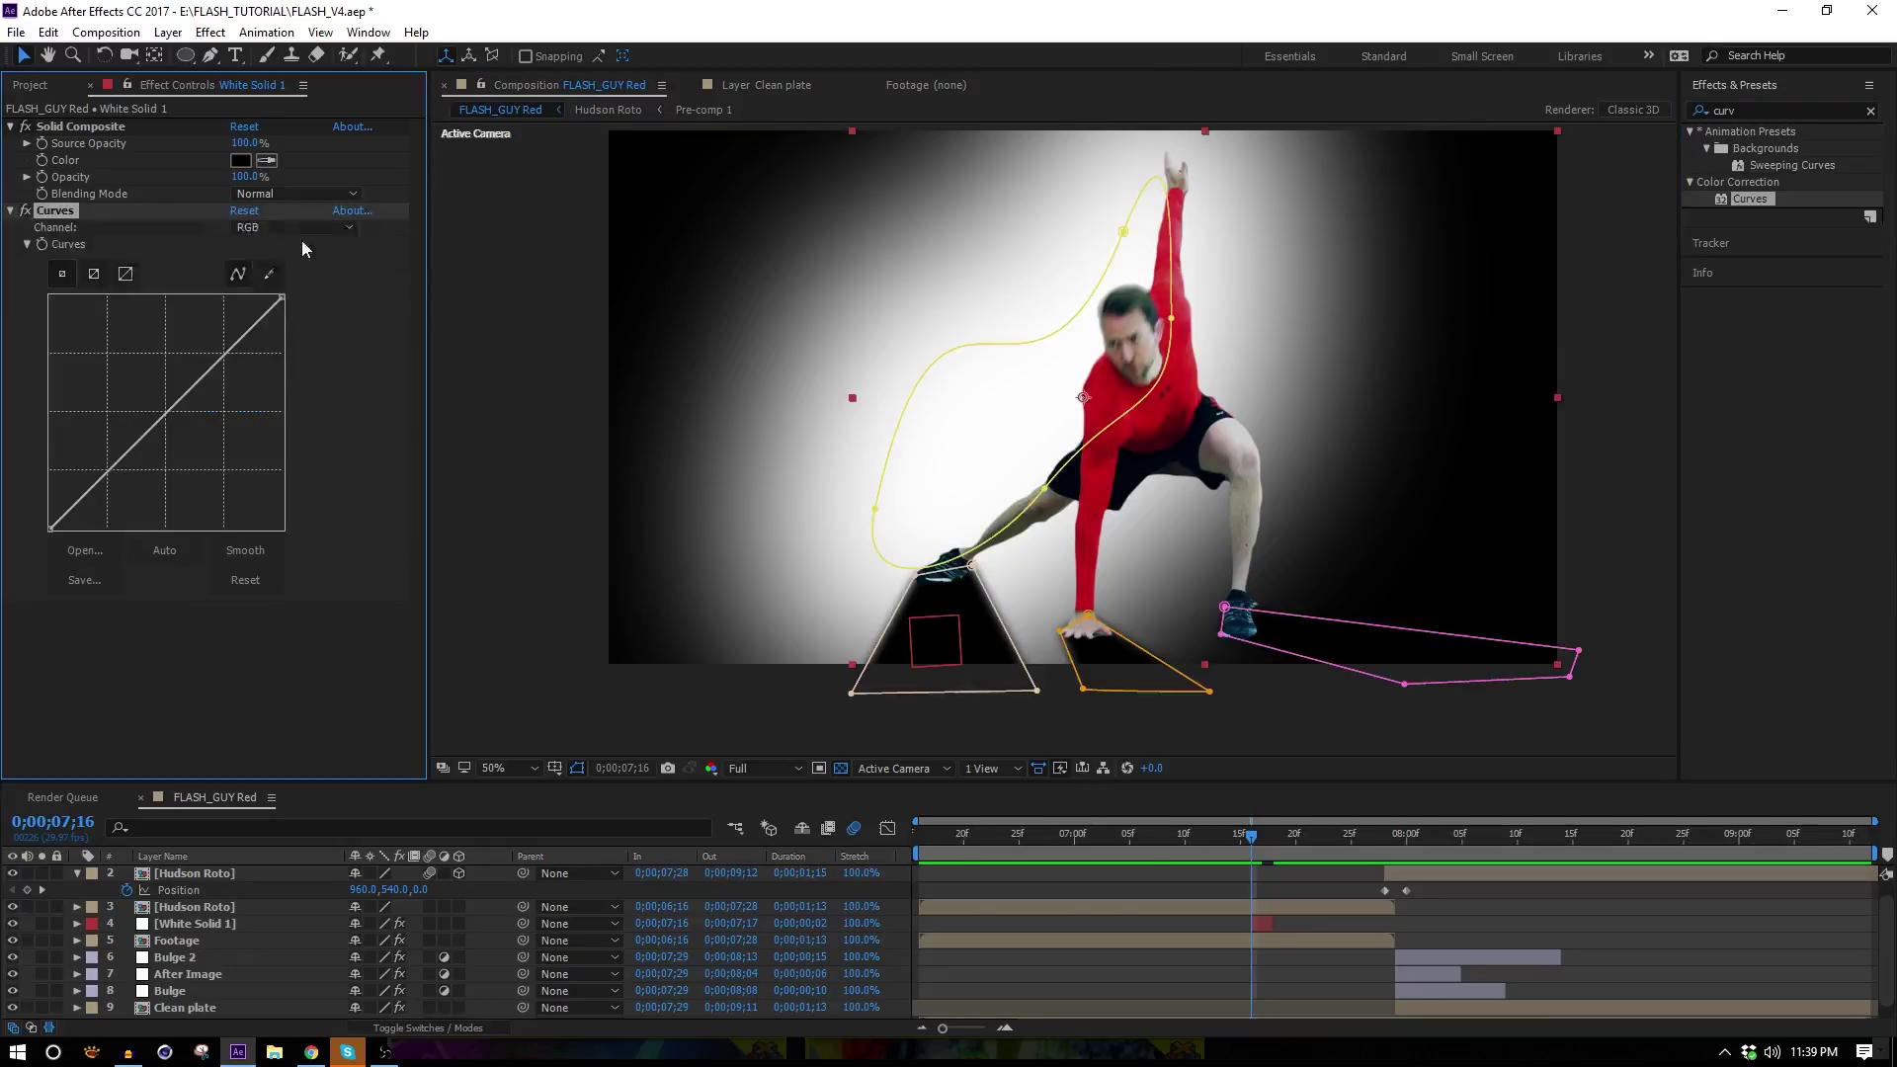
pyautogui.click(300, 229)
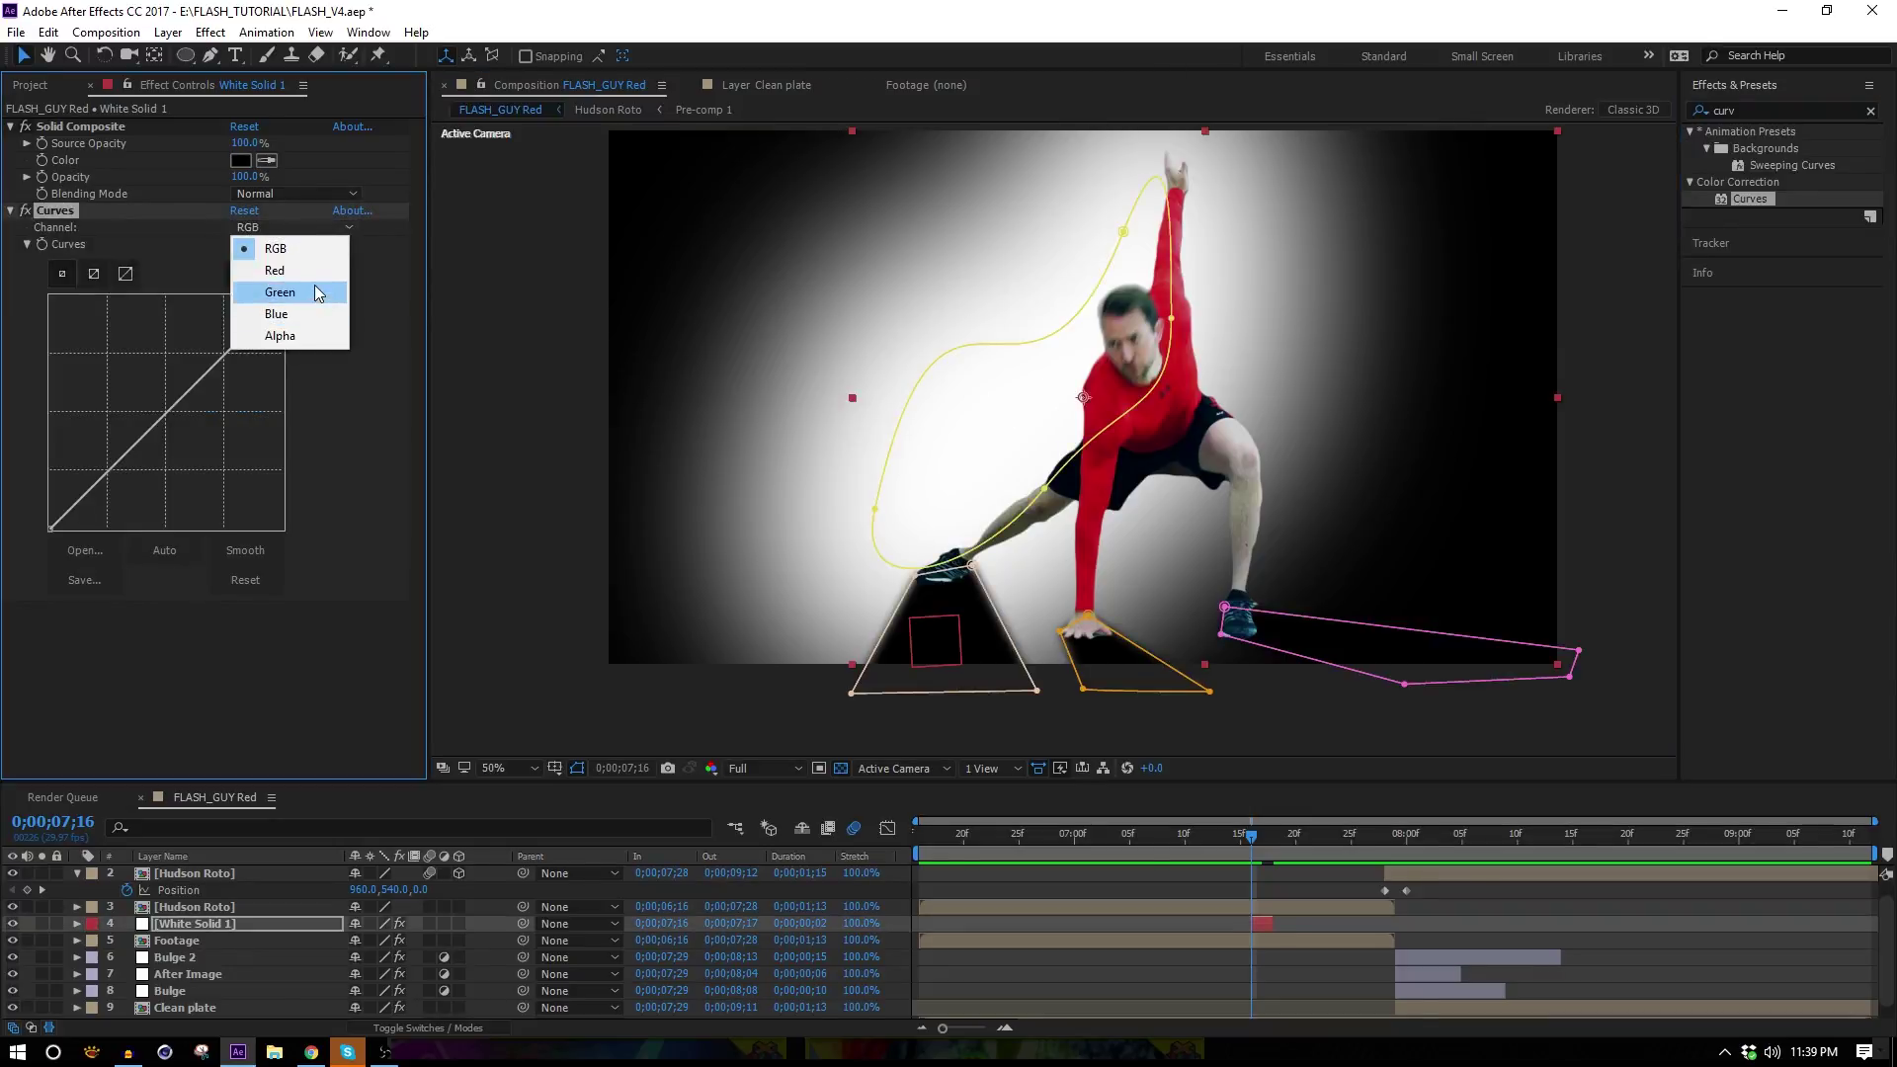
pyautogui.click(277, 313)
pyautogui.moveTo(170, 409); pyautogui.dragTo(143, 380)
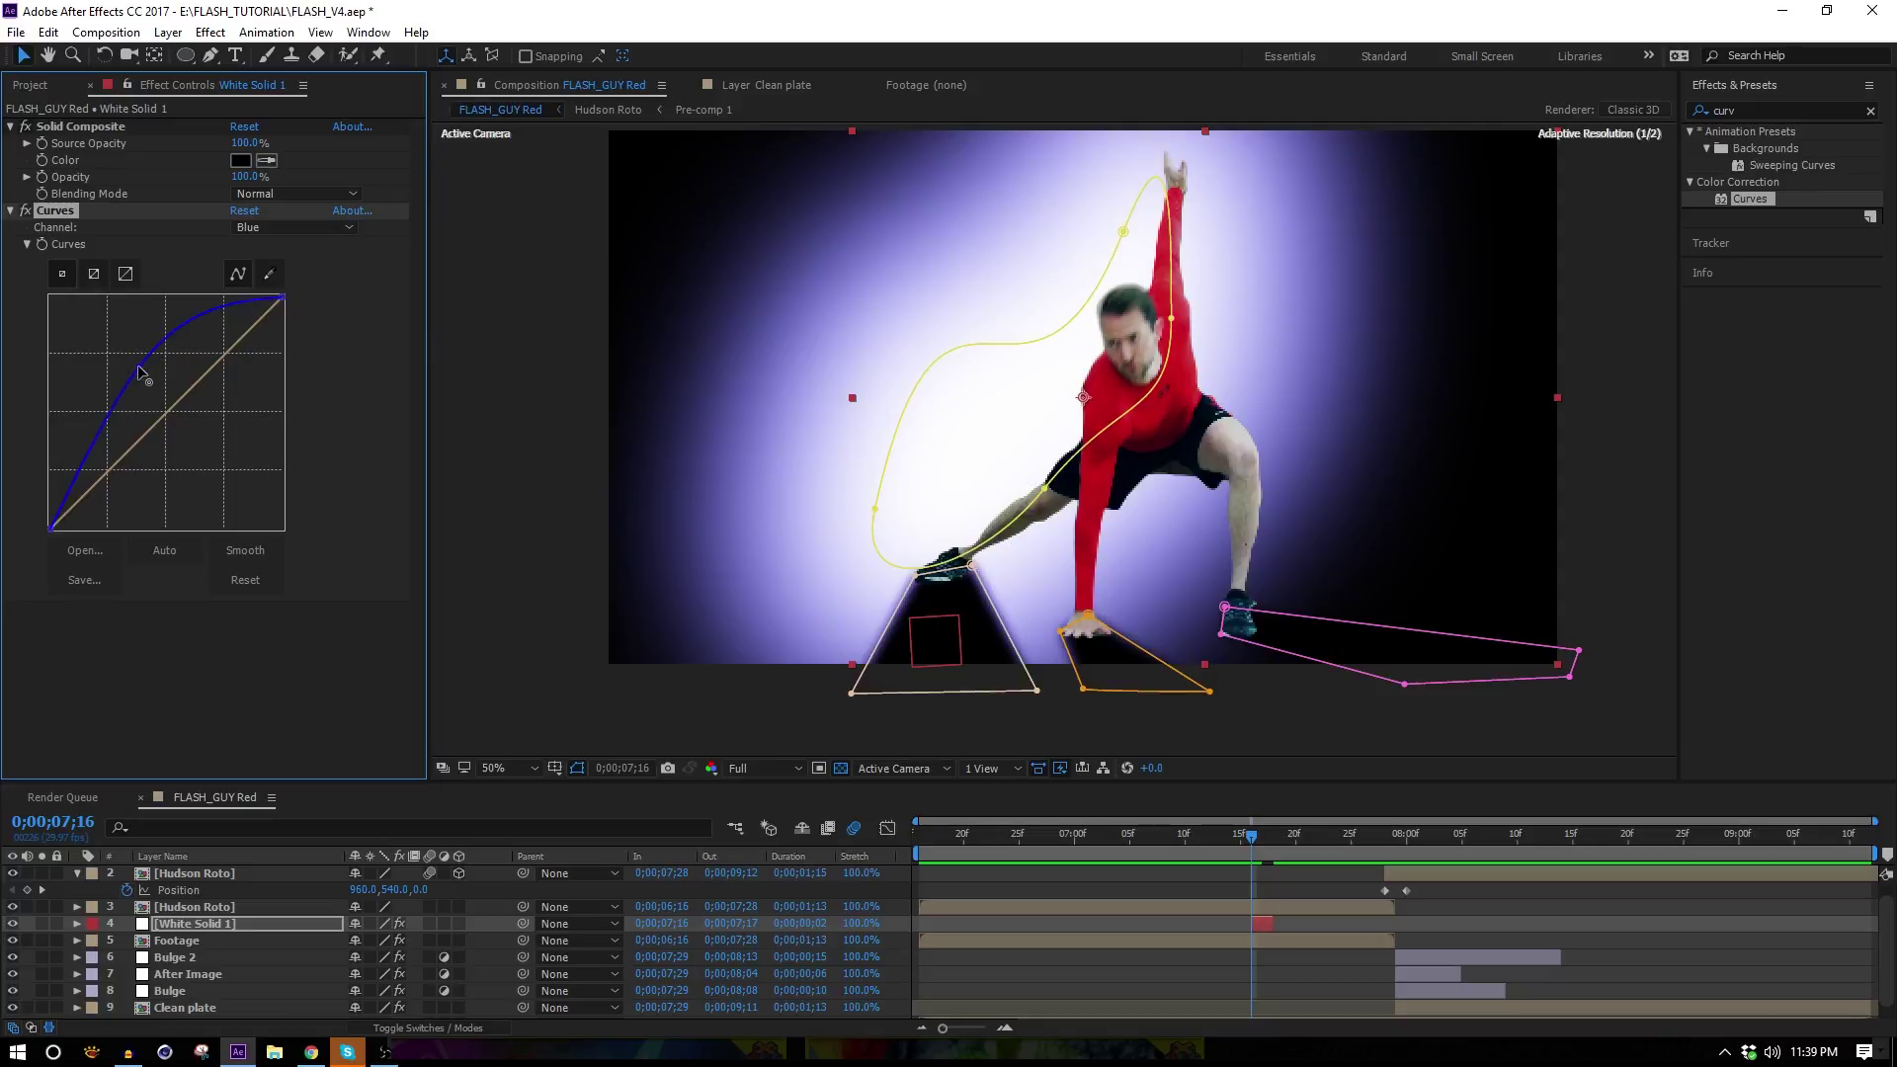
# Set the white solid's blending mode to Add and raise its blue curve further.
pyautogui.press('F4')
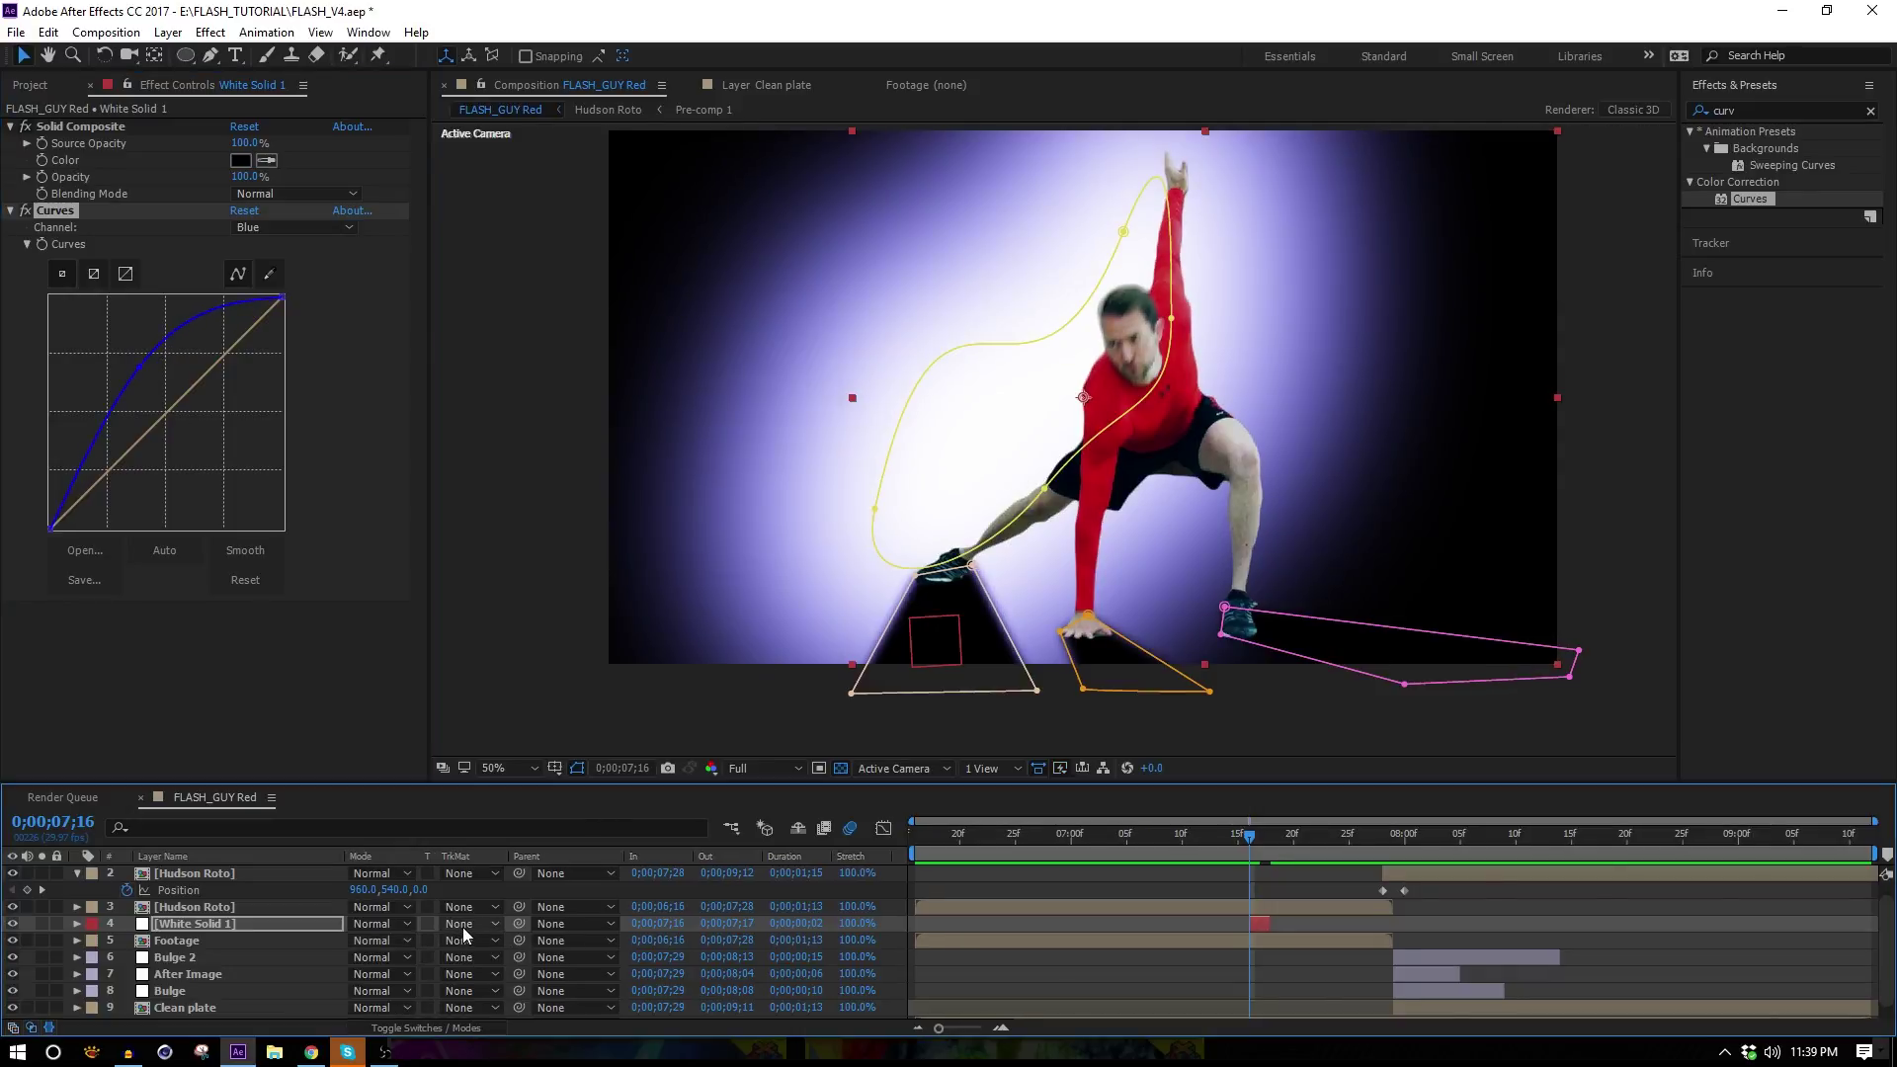
pyautogui.click(375, 922)
pyautogui.click(439, 254)
pyautogui.moveTo(143, 377); pyautogui.dragTo(111, 344)
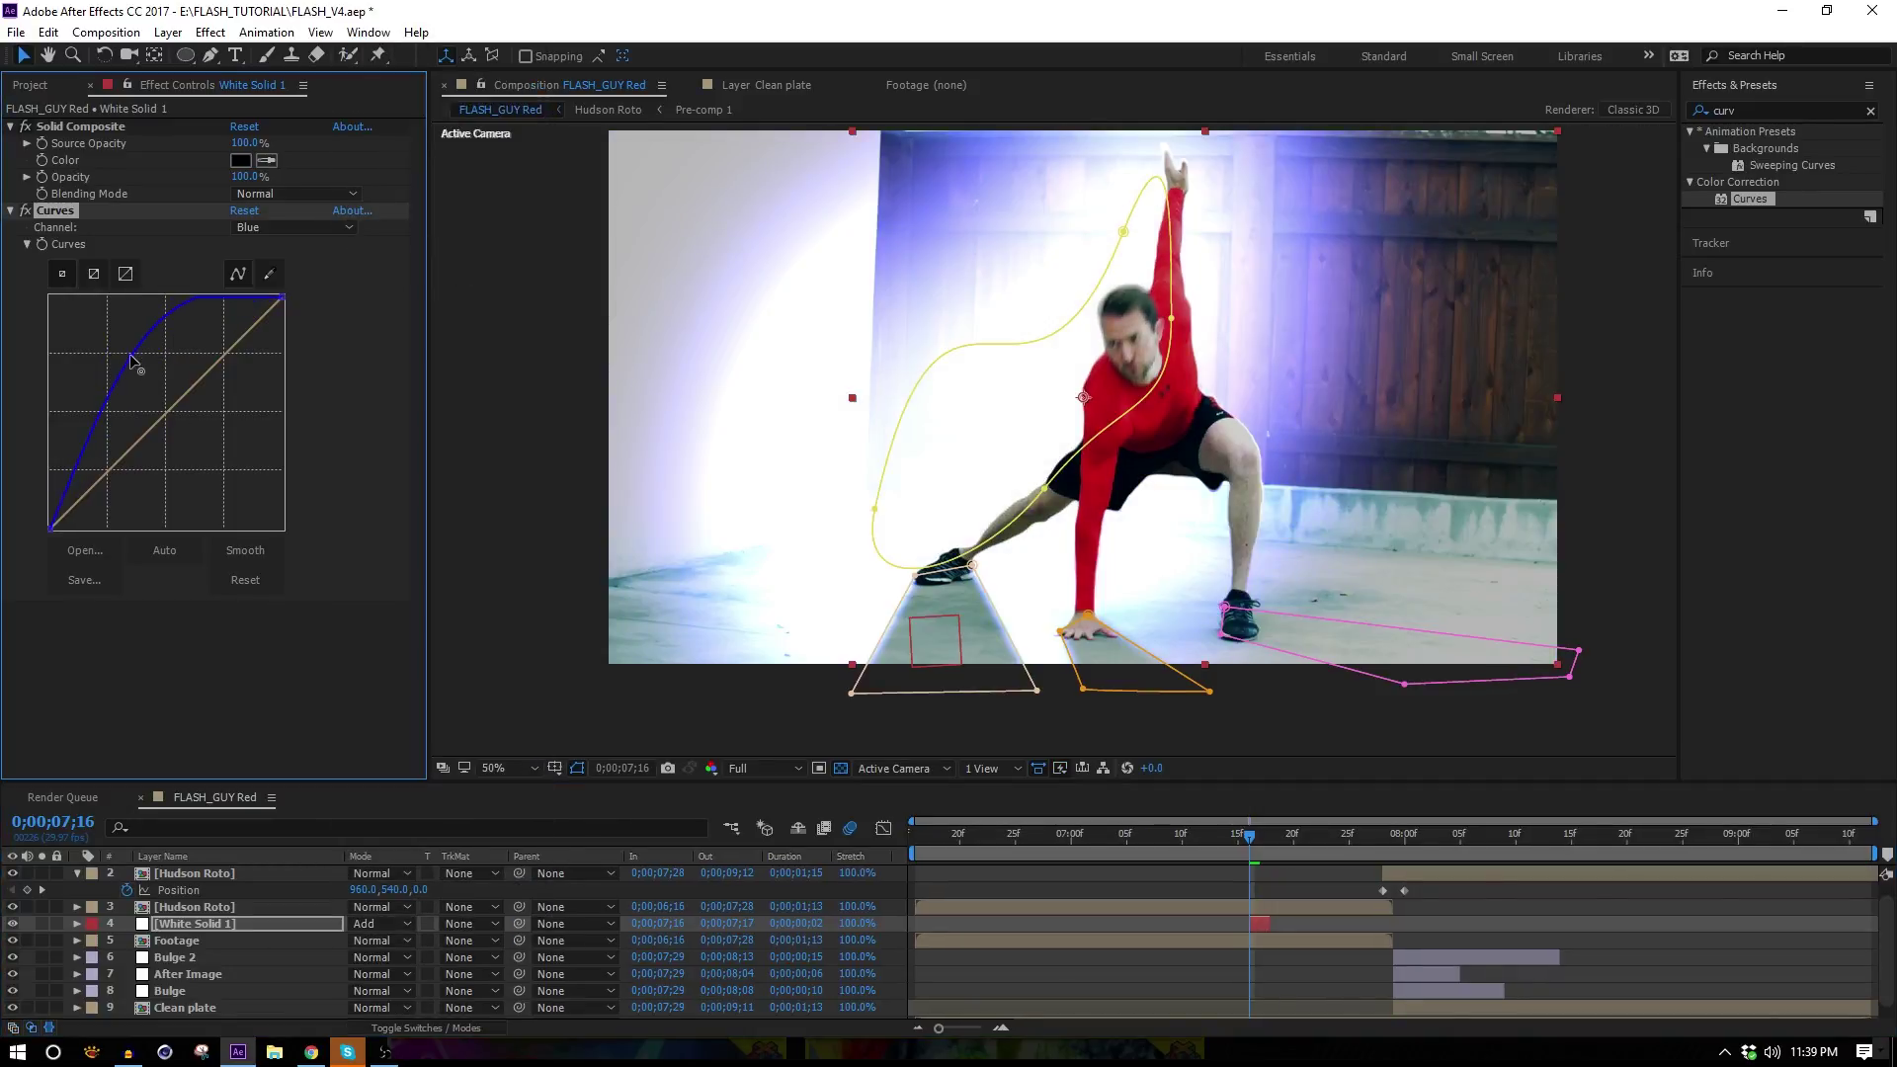
# In the solid's Curves, lower the red channel and shape the green channel into a gentle S-curve.
pyautogui.click(297, 228)
pyautogui.click(287, 266)
pyautogui.moveTo(174, 409); pyautogui.dragTo(210, 457)
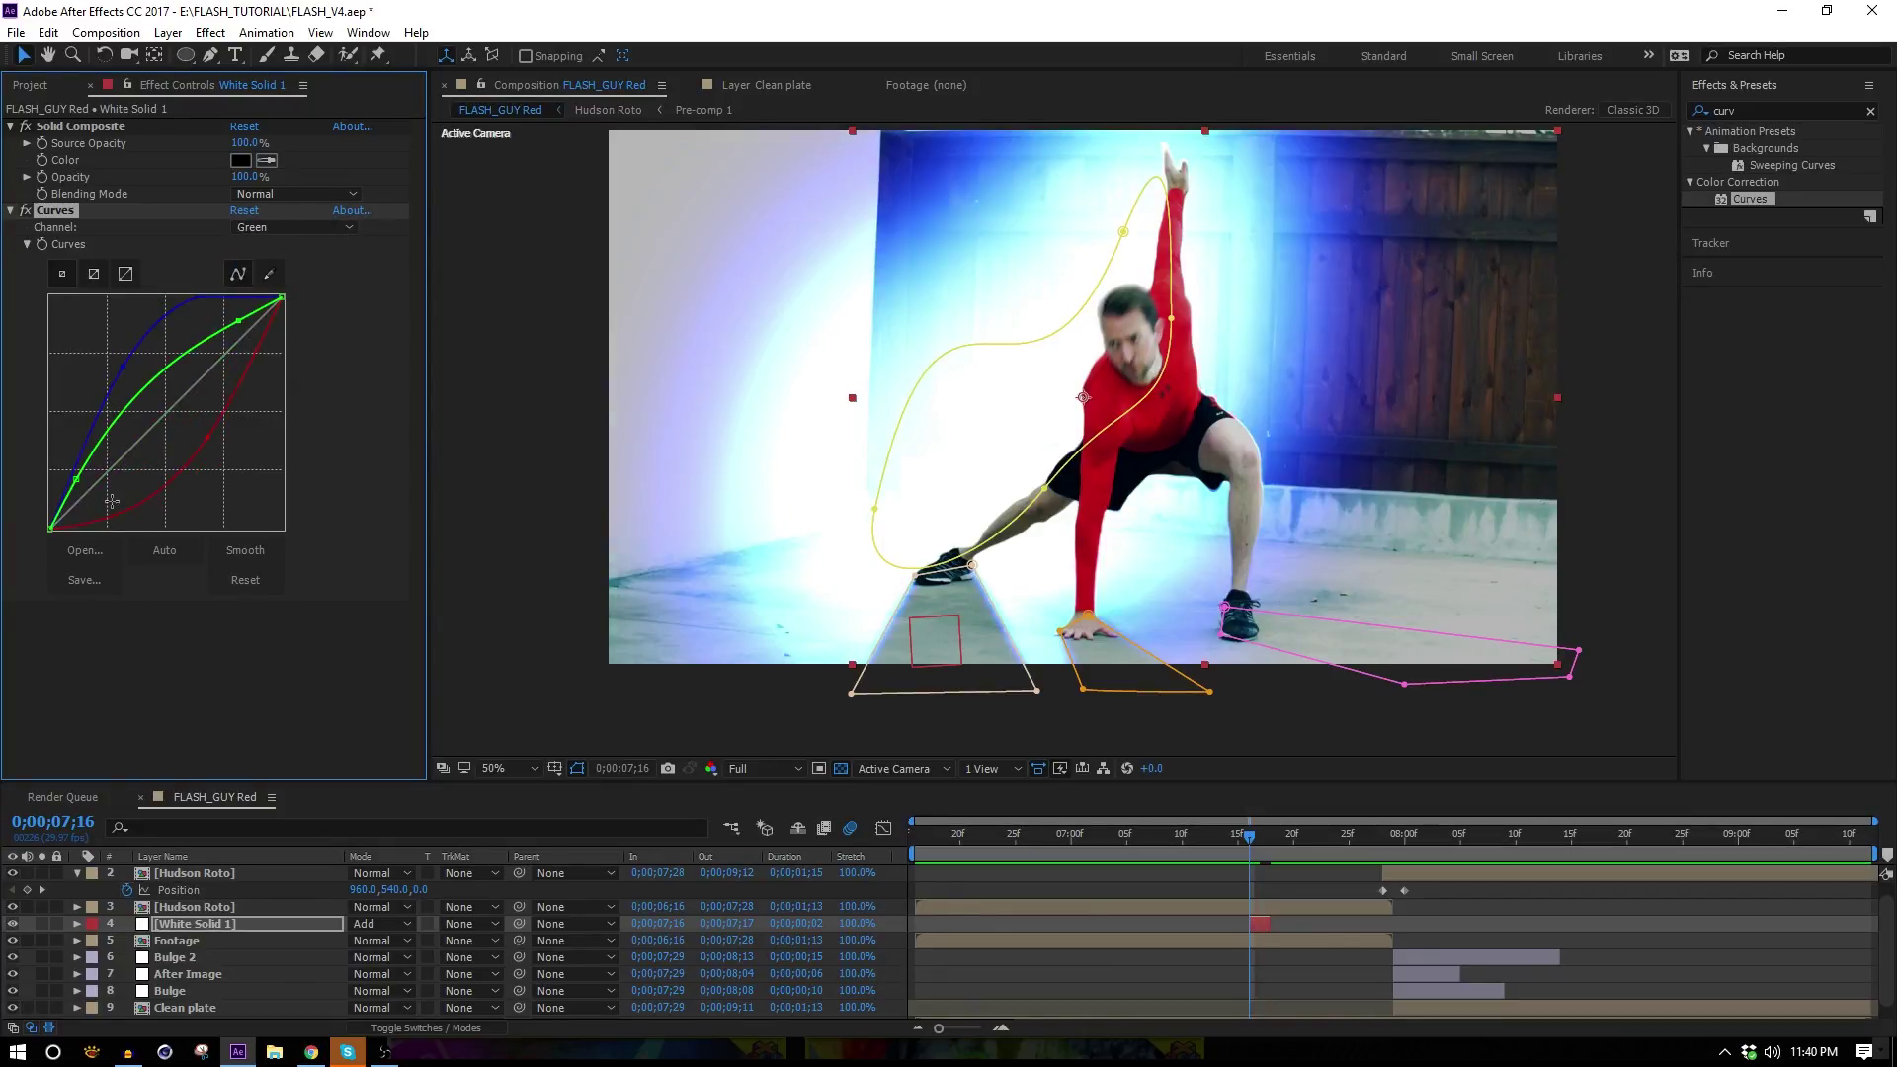
pyautogui.hotkey('ctrl', 'z')
pyautogui.hotkey('ctrl', 'z')
pyautogui.moveTo(241, 337); pyautogui.dragTo(231, 331)
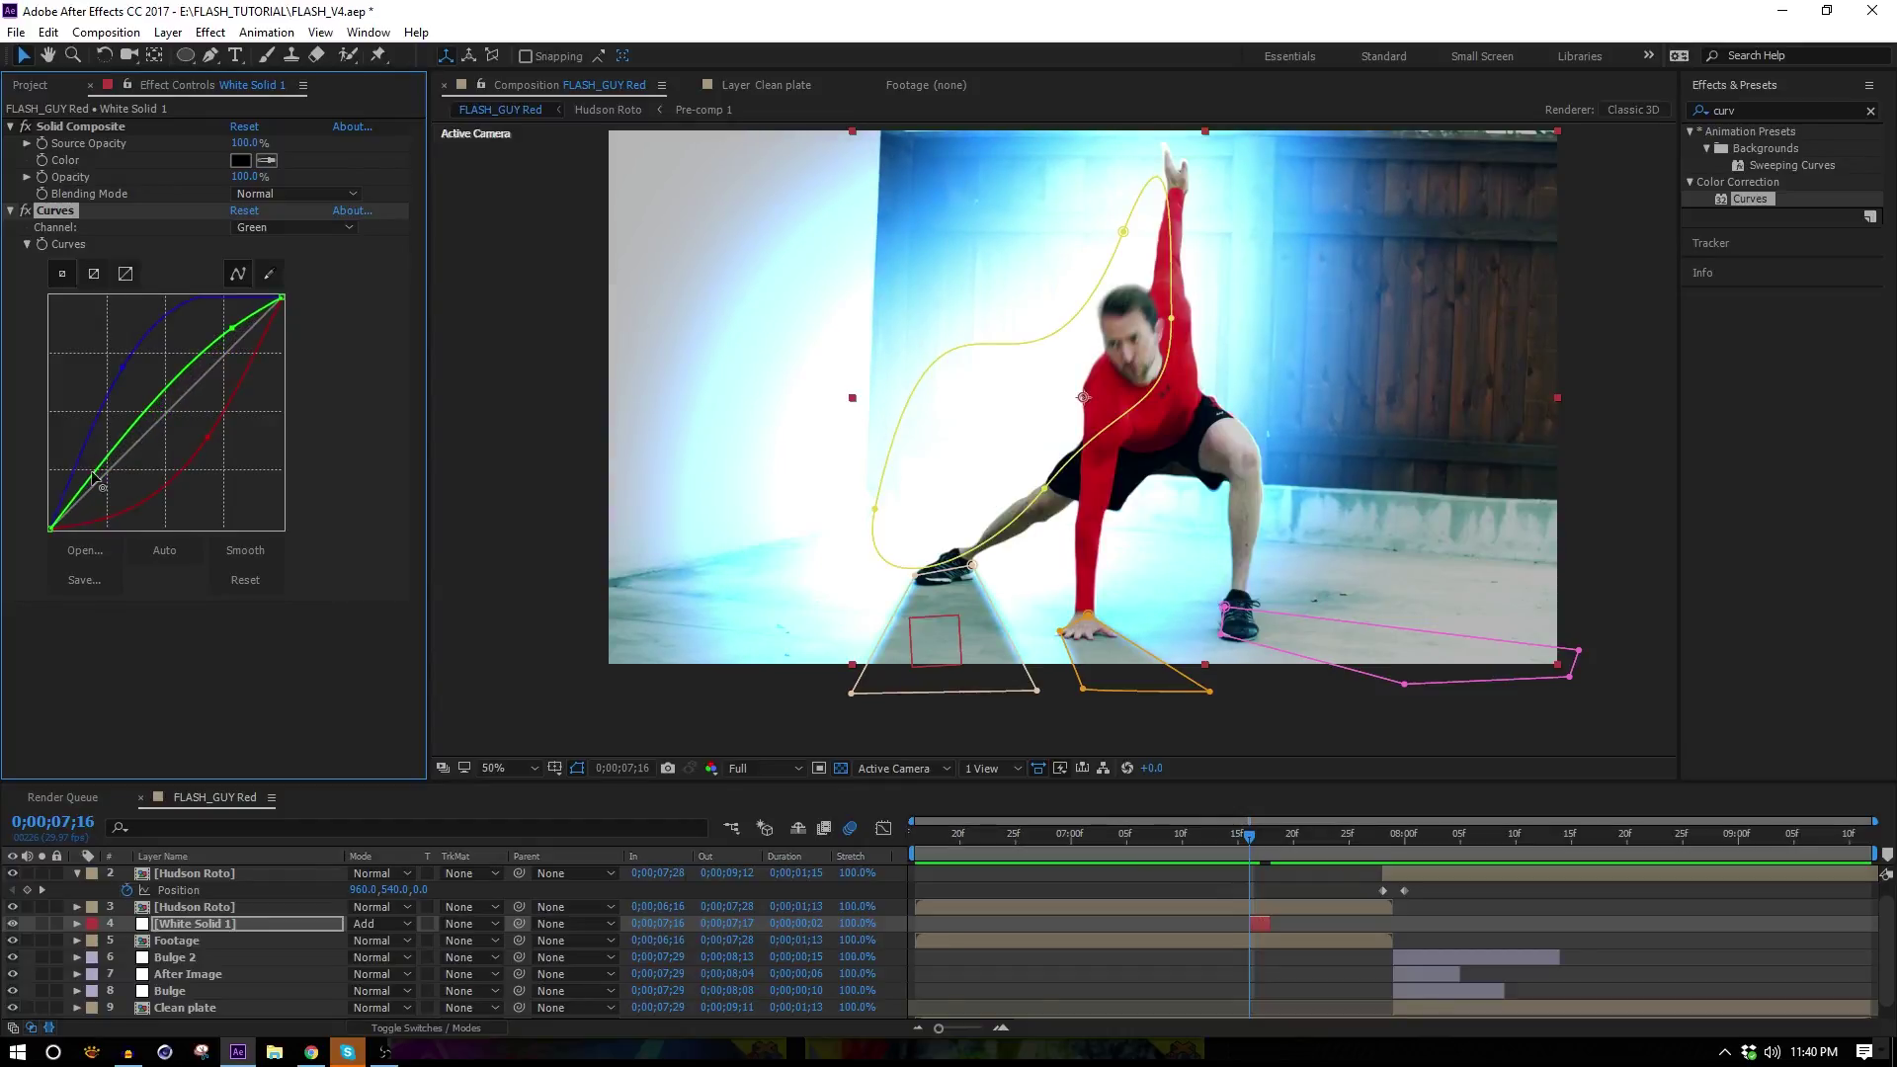
pyautogui.moveTo(108, 468); pyautogui.dragTo(123, 490)
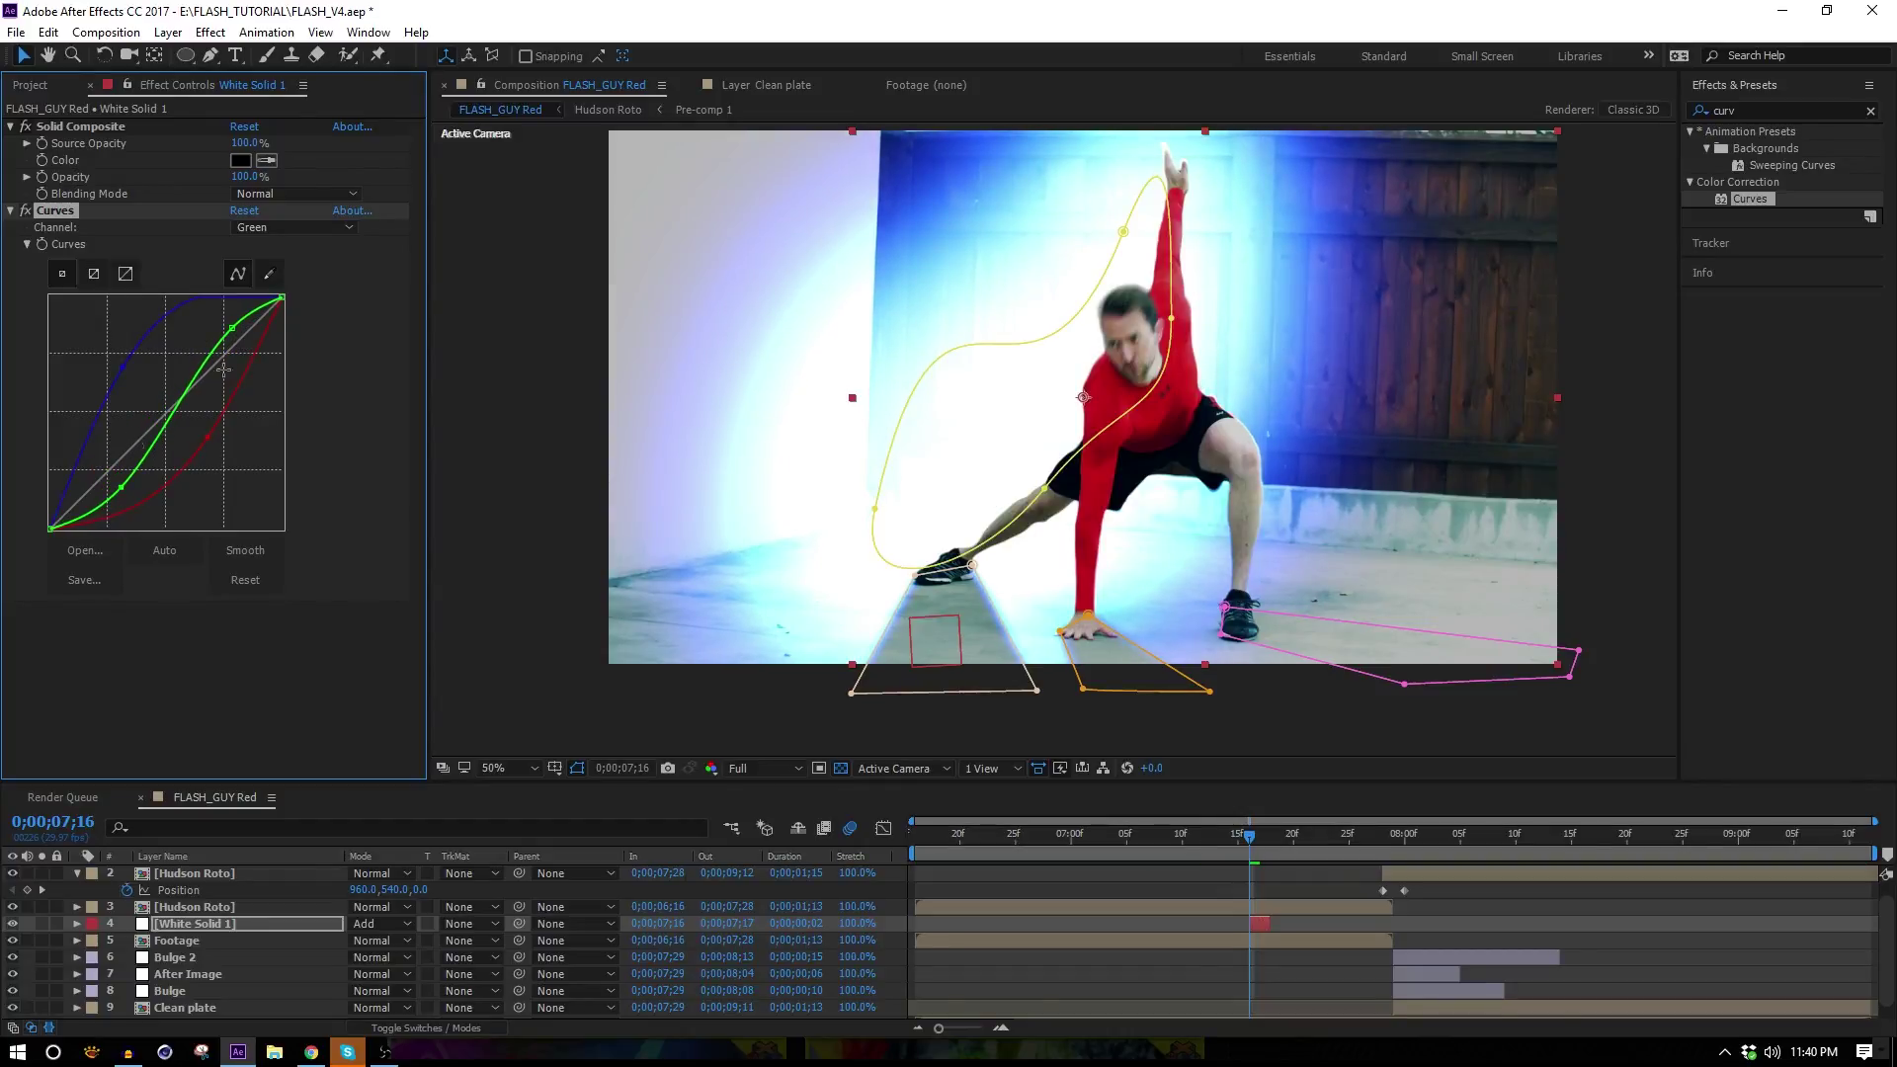
# Apply Tint to the white solid with Amount to Tint at 22%.
pyautogui.click(1758, 113)
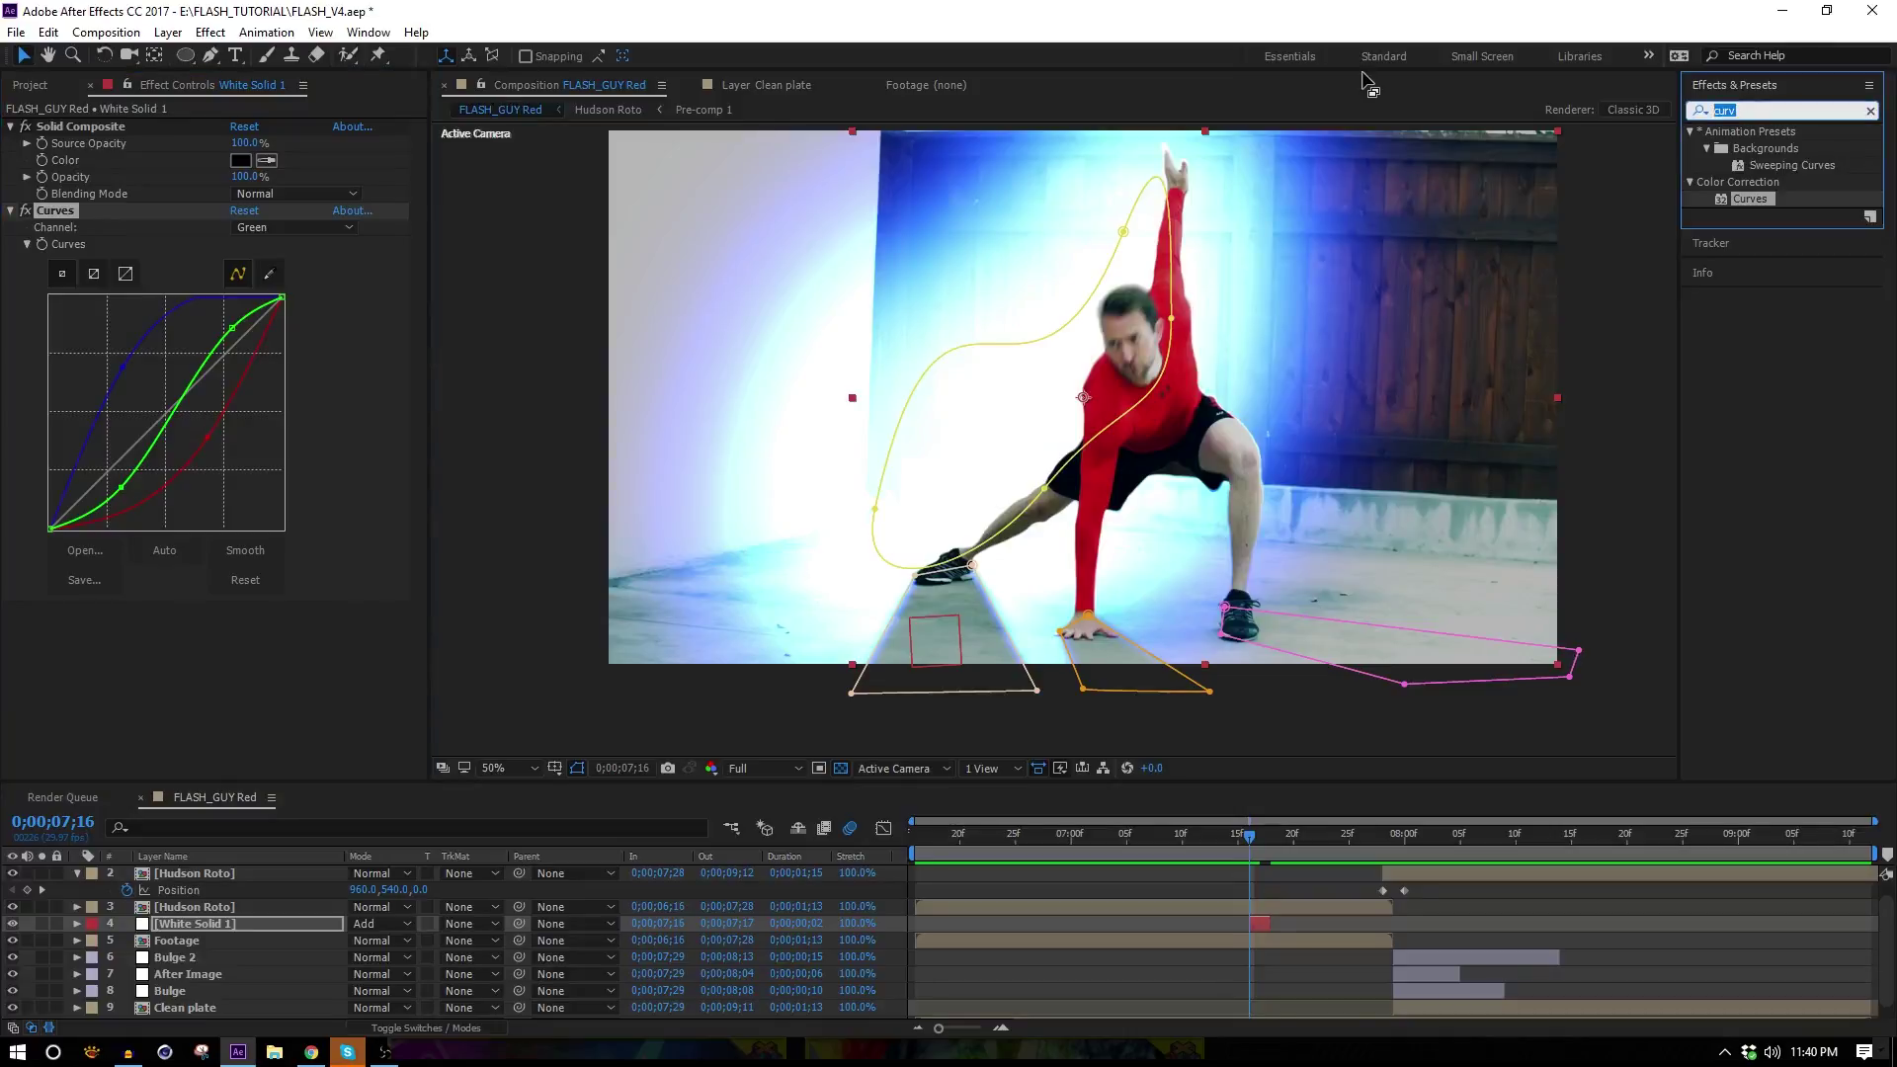
pyautogui.write('tint')
pyautogui.moveTo(1760, 198); pyautogui.dragTo(140, 660)
pyautogui.moveTo(1260, 857); pyautogui.dragTo(1249, 857)
# Duplicate the white solid and shift the copy to start at 0;00;07;19.
pyautogui.click(1258, 923)
pyautogui.hotkey('ctrl', 'd')
pyautogui.moveTo(1257, 923); pyautogui.dragTo(1289, 922)
pyautogui.click(1300, 849)
pyautogui.moveTo(1300, 850); pyautogui.dragTo(1283, 854)
# Transform the copied solid's light mask so the glow sits on the other side of the man.
pyautogui.doubleClick(1124, 328)
pyautogui.moveTo(1162, 179); pyautogui.dragTo(985, 246)
pyautogui.moveTo(1032, 164); pyautogui.dragTo(1093, 255)
pyautogui.doubleClick(863, 388)
pyautogui.moveTo(720, 259); pyautogui.dragTo(870, 366)
# Reshape the copy's shadow masks to start at the man's feet and hand and slant away from the new light.
pyautogui.moveTo(1057, 494); pyautogui.dragTo(1213, 533)
pyautogui.moveTo(1087, 613); pyautogui.dragTo(1088, 460)
pyautogui.click(836, 635)
pyautogui.moveTo(836, 633); pyautogui.dragTo(678, 628)
pyautogui.moveTo(1106, 628); pyautogui.dragTo(955, 642)
pyautogui.moveTo(1382, 632); pyautogui.dragTo(1284, 666)
pyautogui.moveTo(1208, 572); pyautogui.dragTo(1211, 560)
pyautogui.moveTo(1210, 545); pyautogui.dragTo(1235, 560)
pyautogui.click(1074, 552)
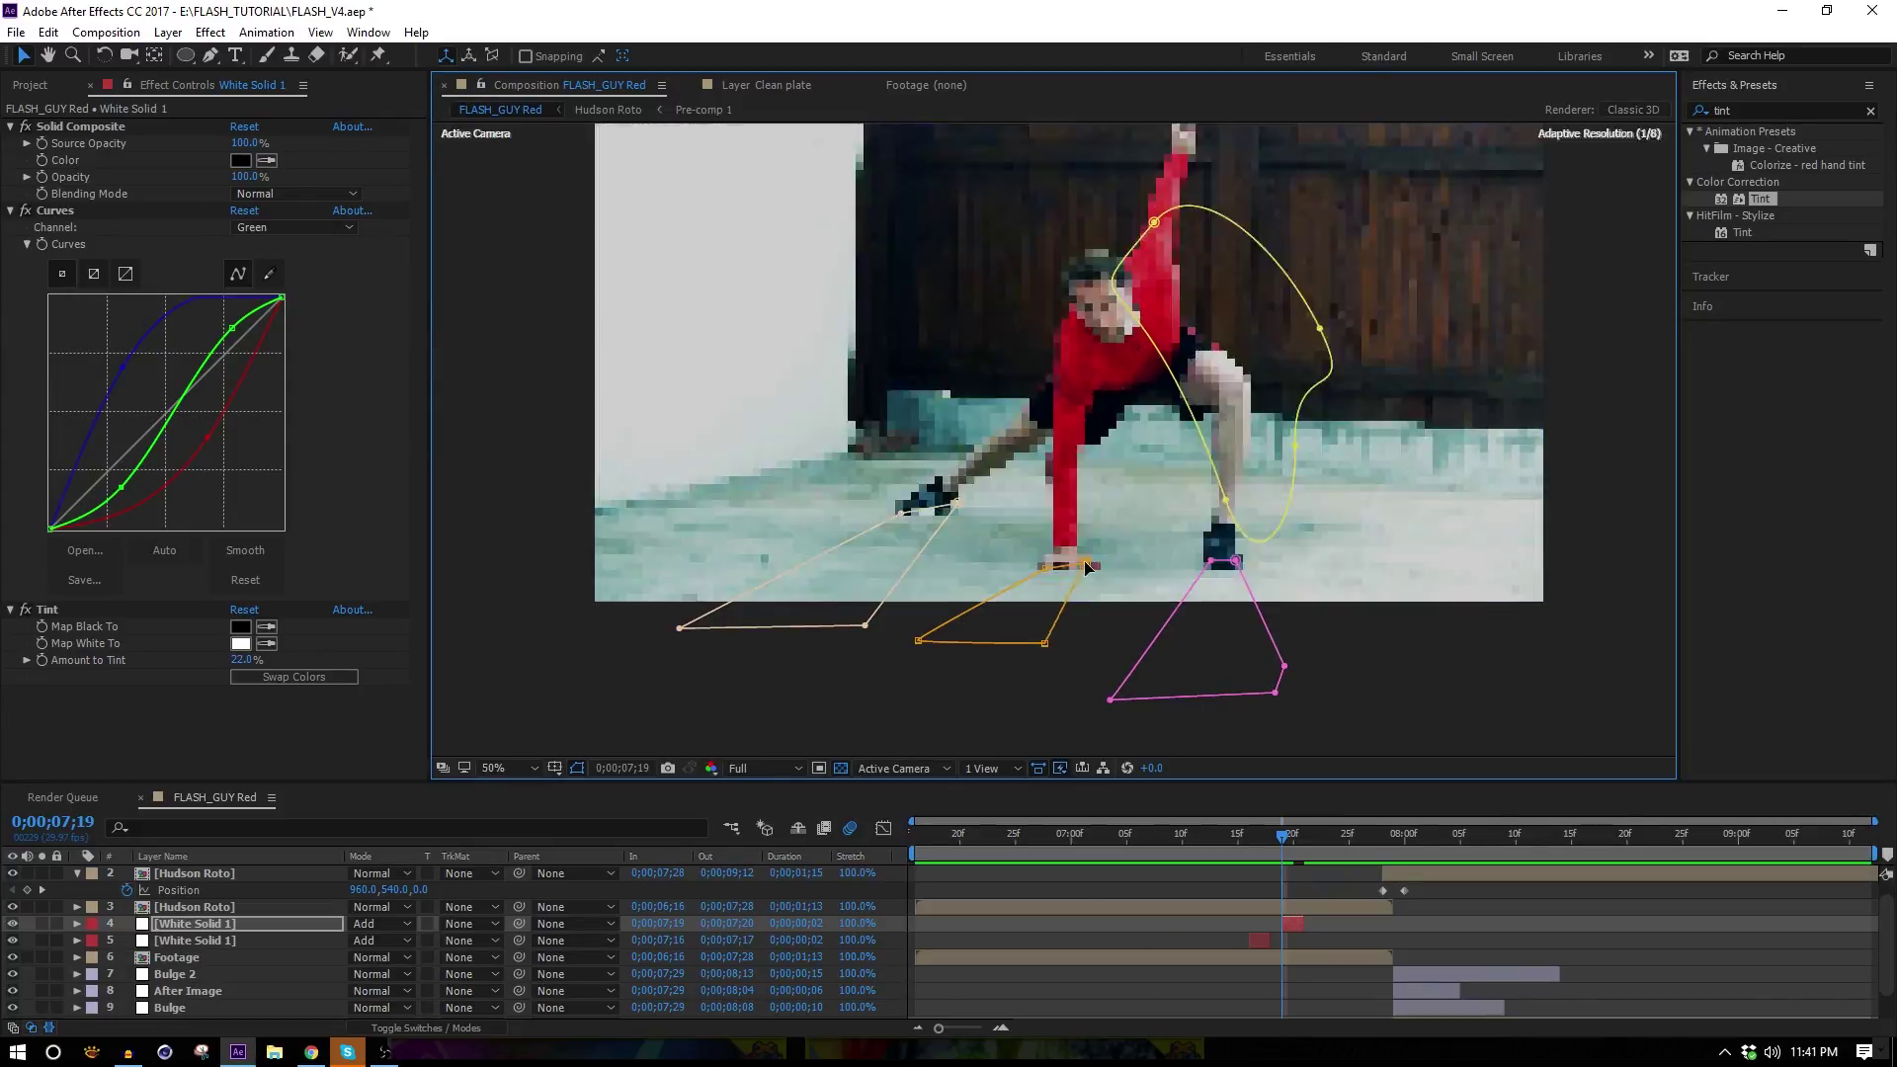
# Duplicate the second flash solid to start at 0;00;07;21 and move its light mask lower, beside the man's front leg.
pyautogui.moveTo(1282, 856); pyautogui.dragTo(1327, 845)
pyautogui.click(1293, 923)
pyautogui.hotkey('ctrl', 'd')
pyautogui.moveTo(1293, 923); pyautogui.dragTo(1315, 923)
pyautogui.moveTo(1320, 833); pyautogui.dragTo(1302, 830)
pyautogui.moveTo(1166, 542); pyautogui.dragTo(1282, 611)
# Duplicate the third flash solid and start the copy at 0;00;07;25.
pyautogui.moveTo(1304, 835); pyautogui.dragTo(1349, 852)
pyautogui.hotkey('ctrl', 'd')
pyautogui.press('[')
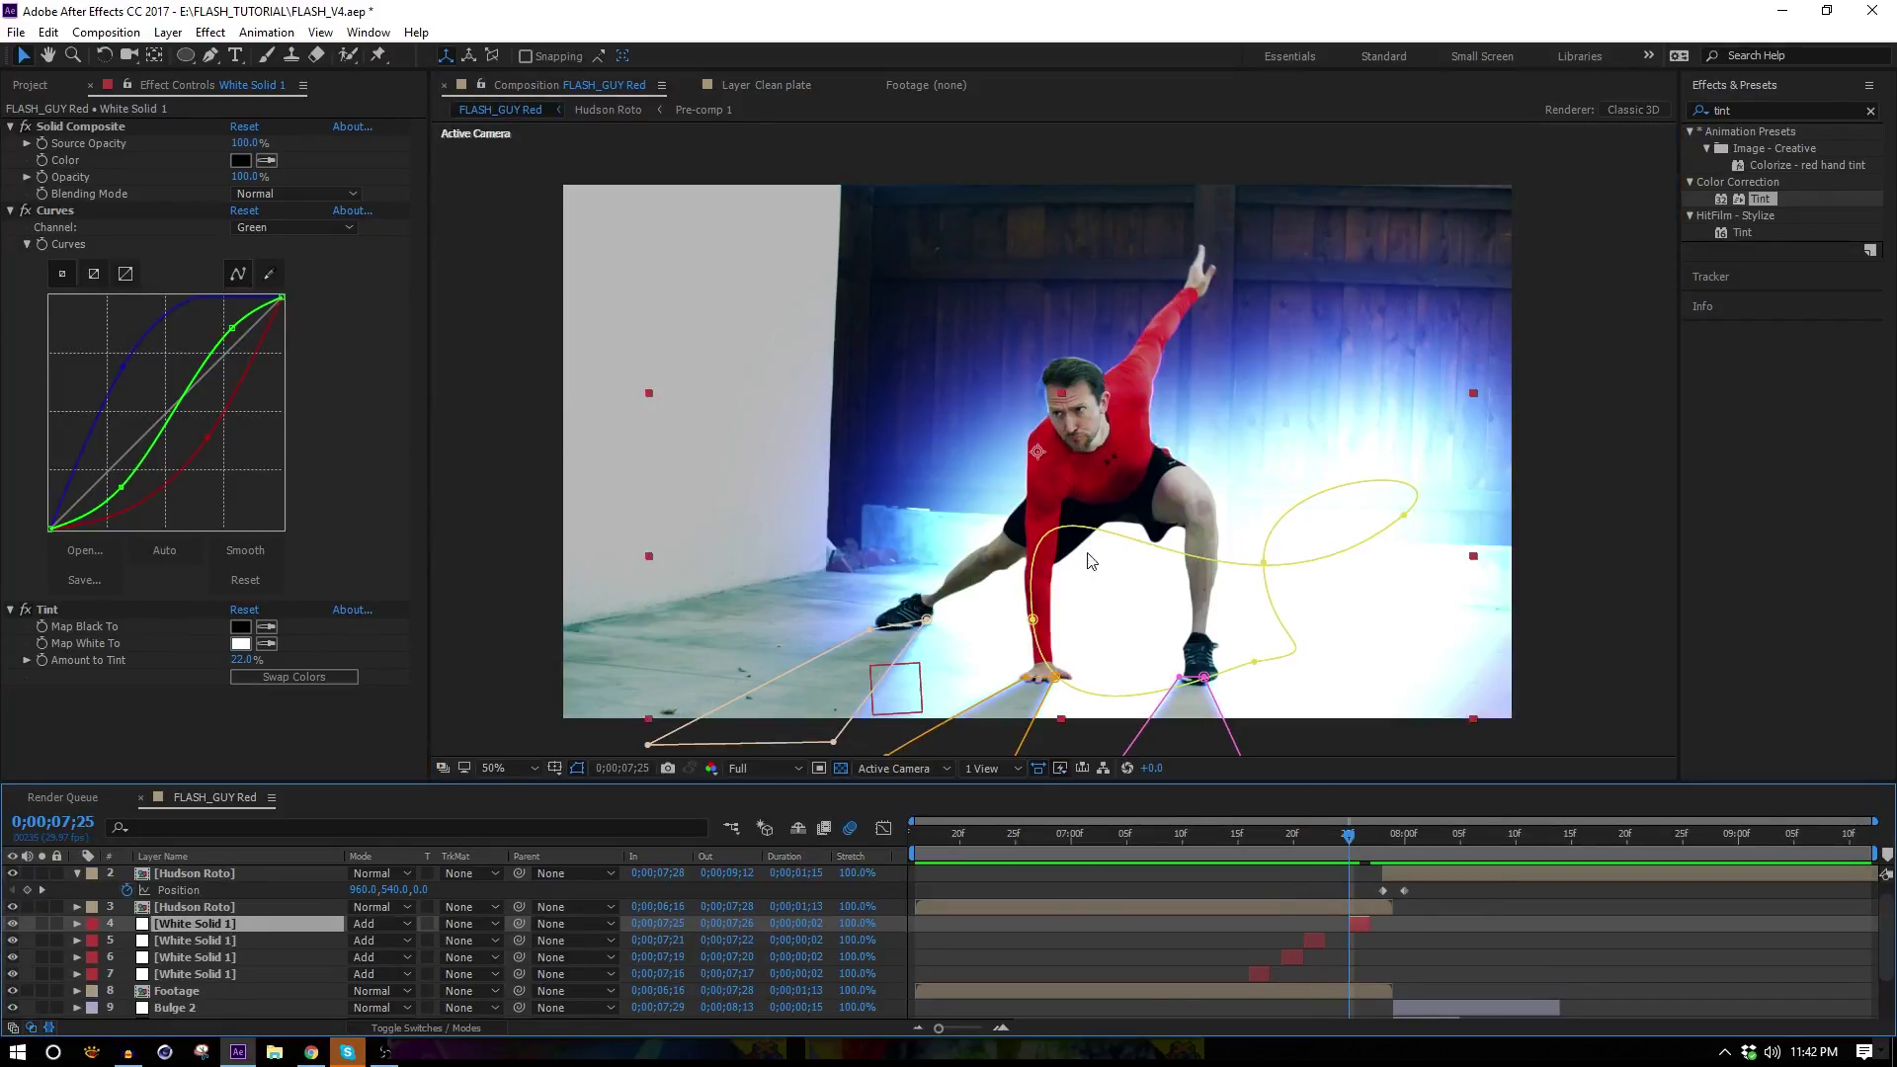
# Transform the fourth flash's light mask so it surrounds the man's torso and raised arm.
pyautogui.doubleClick(1058, 531)
pyautogui.moveTo(1058, 530); pyautogui.dragTo(946, 373)
pyautogui.moveTo(1353, 326); pyautogui.dragTo(1314, 277)
pyautogui.moveTo(988, 643); pyautogui.dragTo(965, 554)
pyautogui.press('Return')
# Reshape the fourth flash's shadow masks so they spread outward from the man's feet and planted hand.
pyautogui.moveTo(809, 654); pyautogui.dragTo(657, 657)
pyautogui.moveTo(624, 657); pyautogui.dragTo(528, 621)
pyautogui.click(869, 670)
pyautogui.moveTo(919, 682); pyautogui.dragTo(1043, 589)
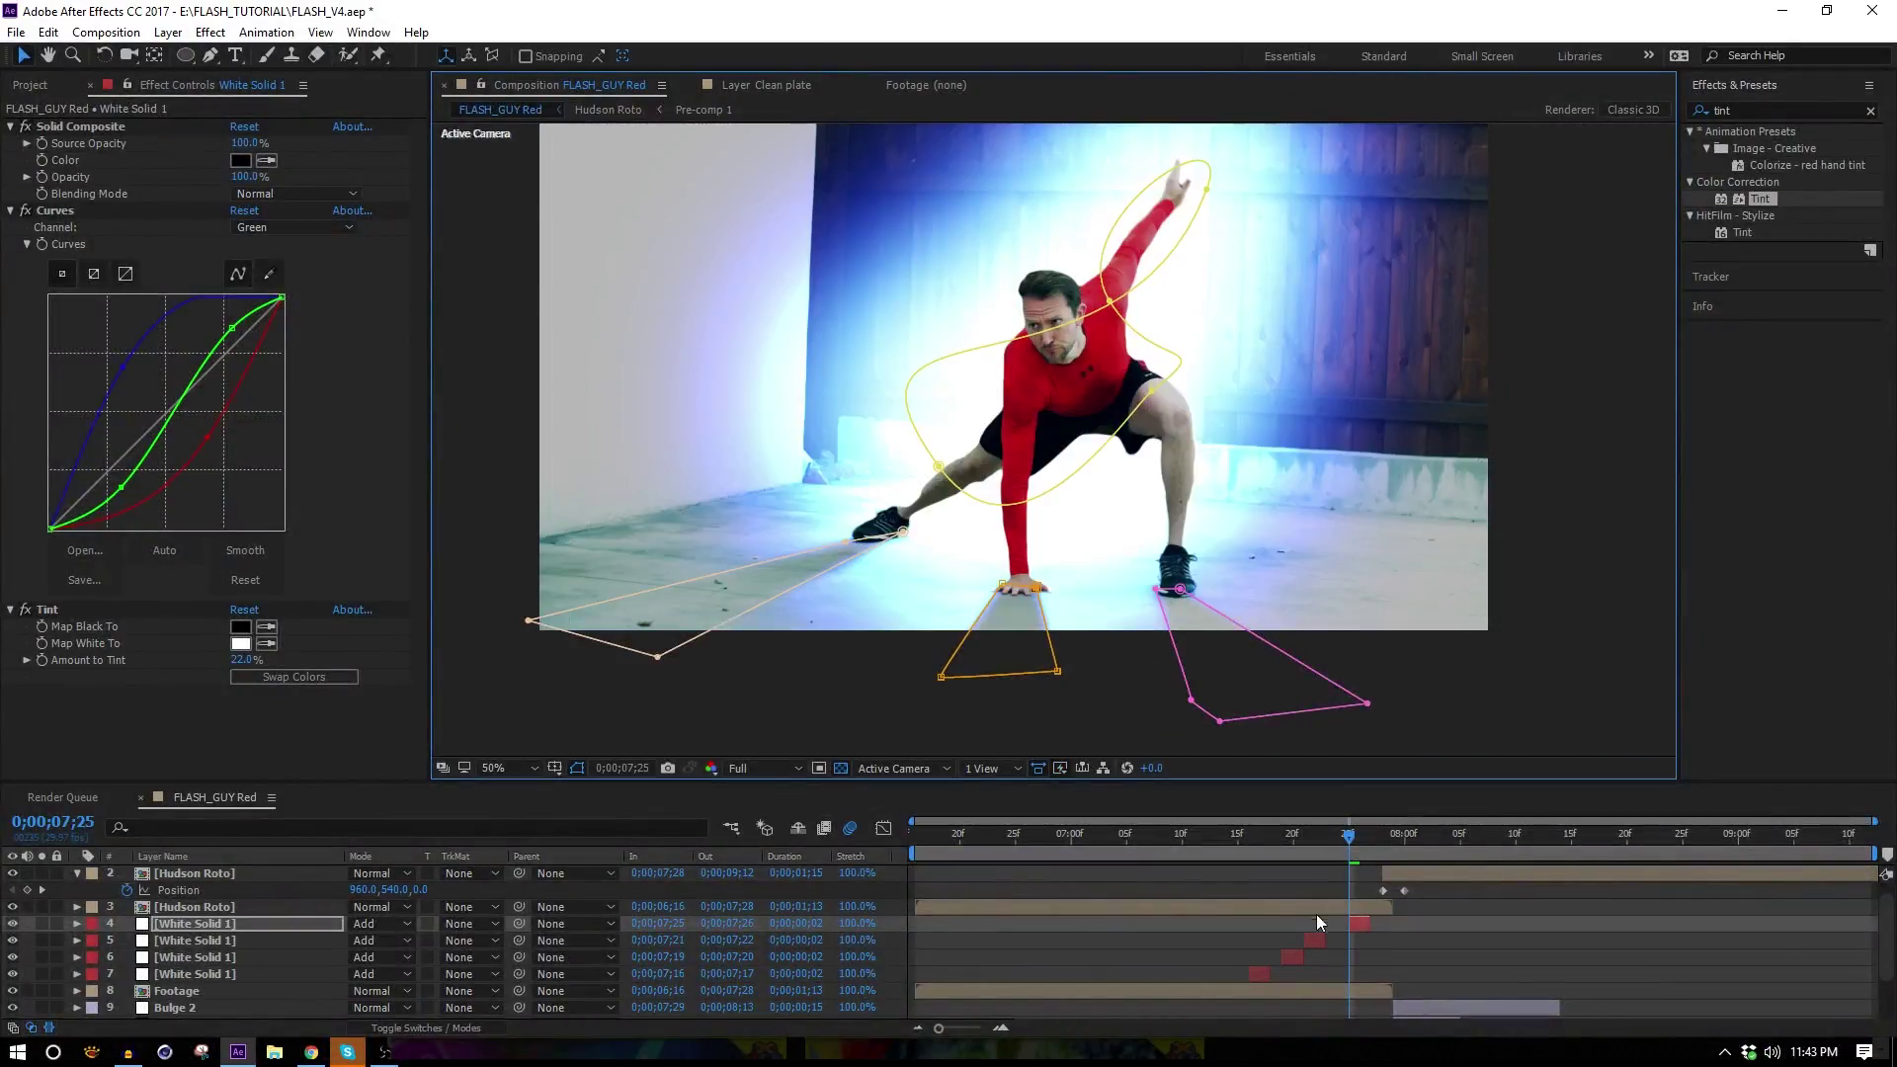
# Move the flash solid starting at 0;00;07;21 above the man's roto layer and preview the flashes.
pyautogui.click(1314, 940)
pyautogui.moveTo(211, 944); pyautogui.dragTo(204, 899)
pyautogui.moveTo(1322, 840); pyautogui.dragTo(1304, 838)
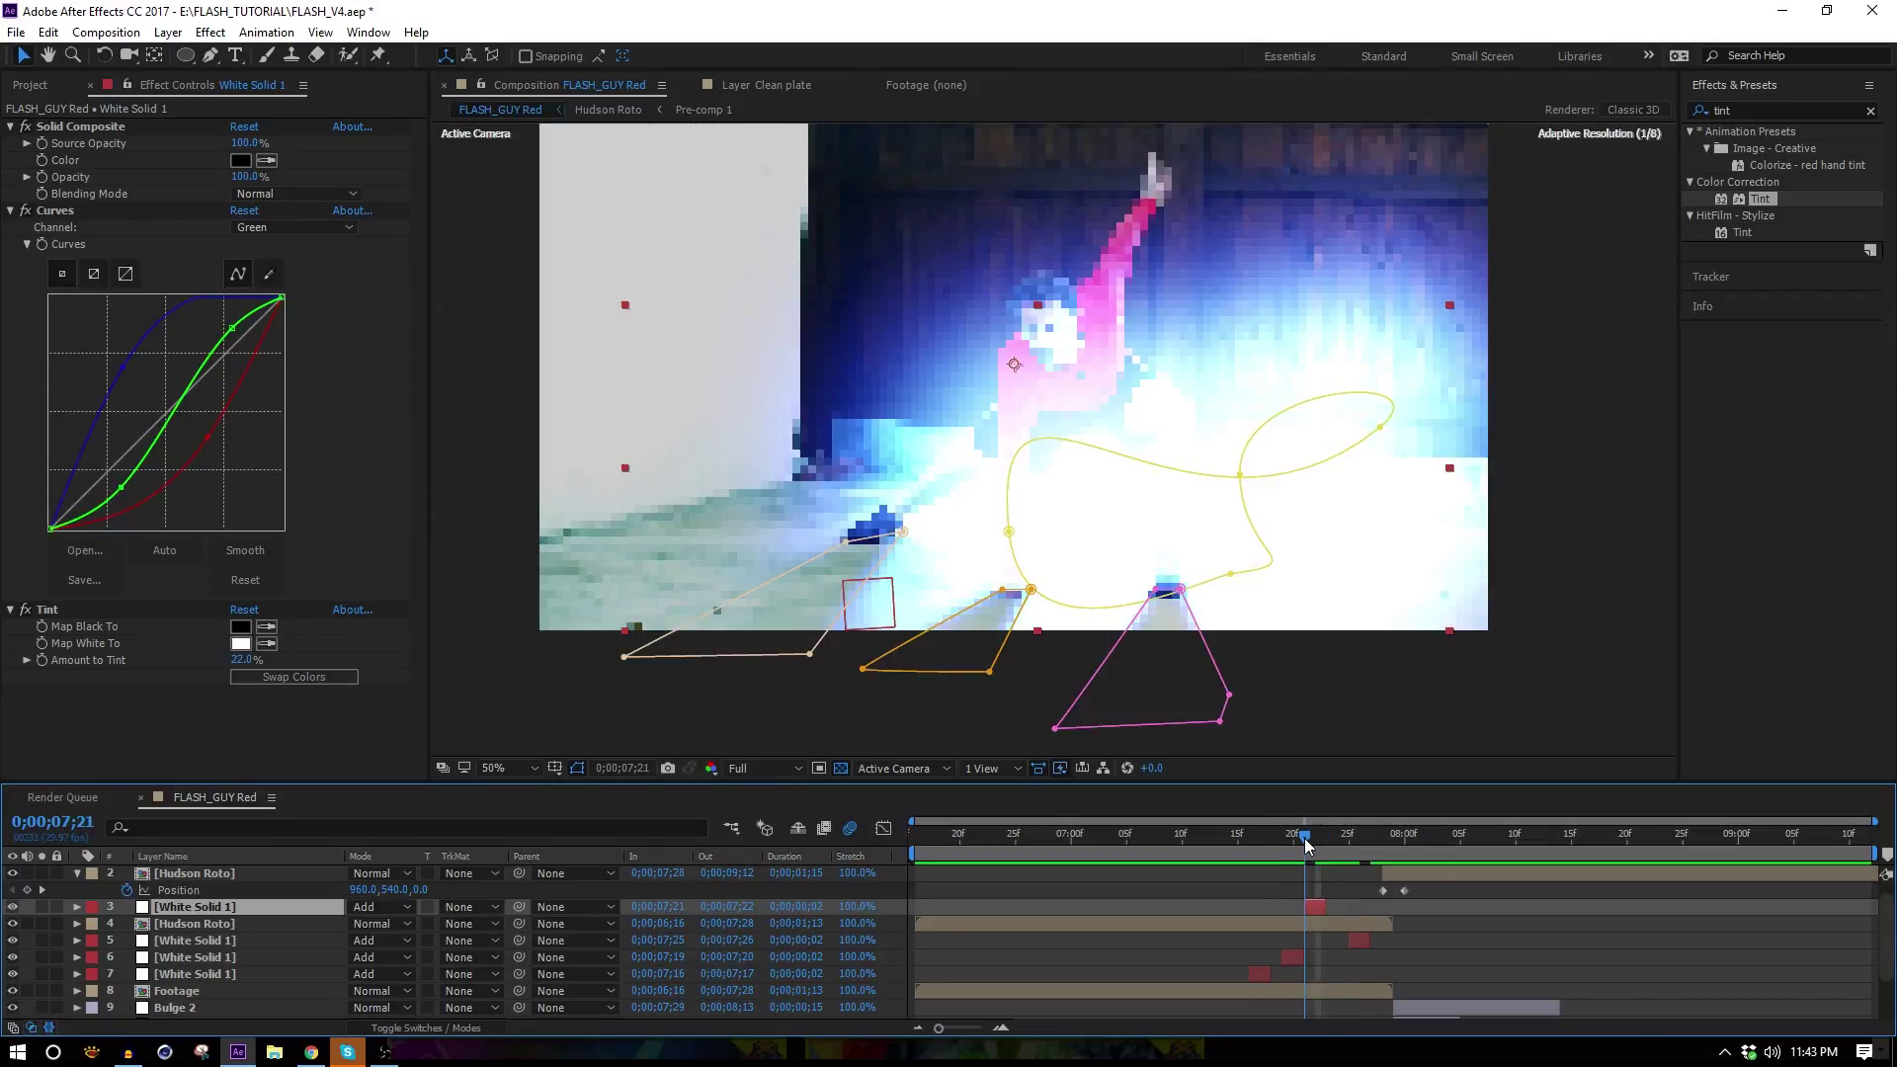
pyautogui.press('space')
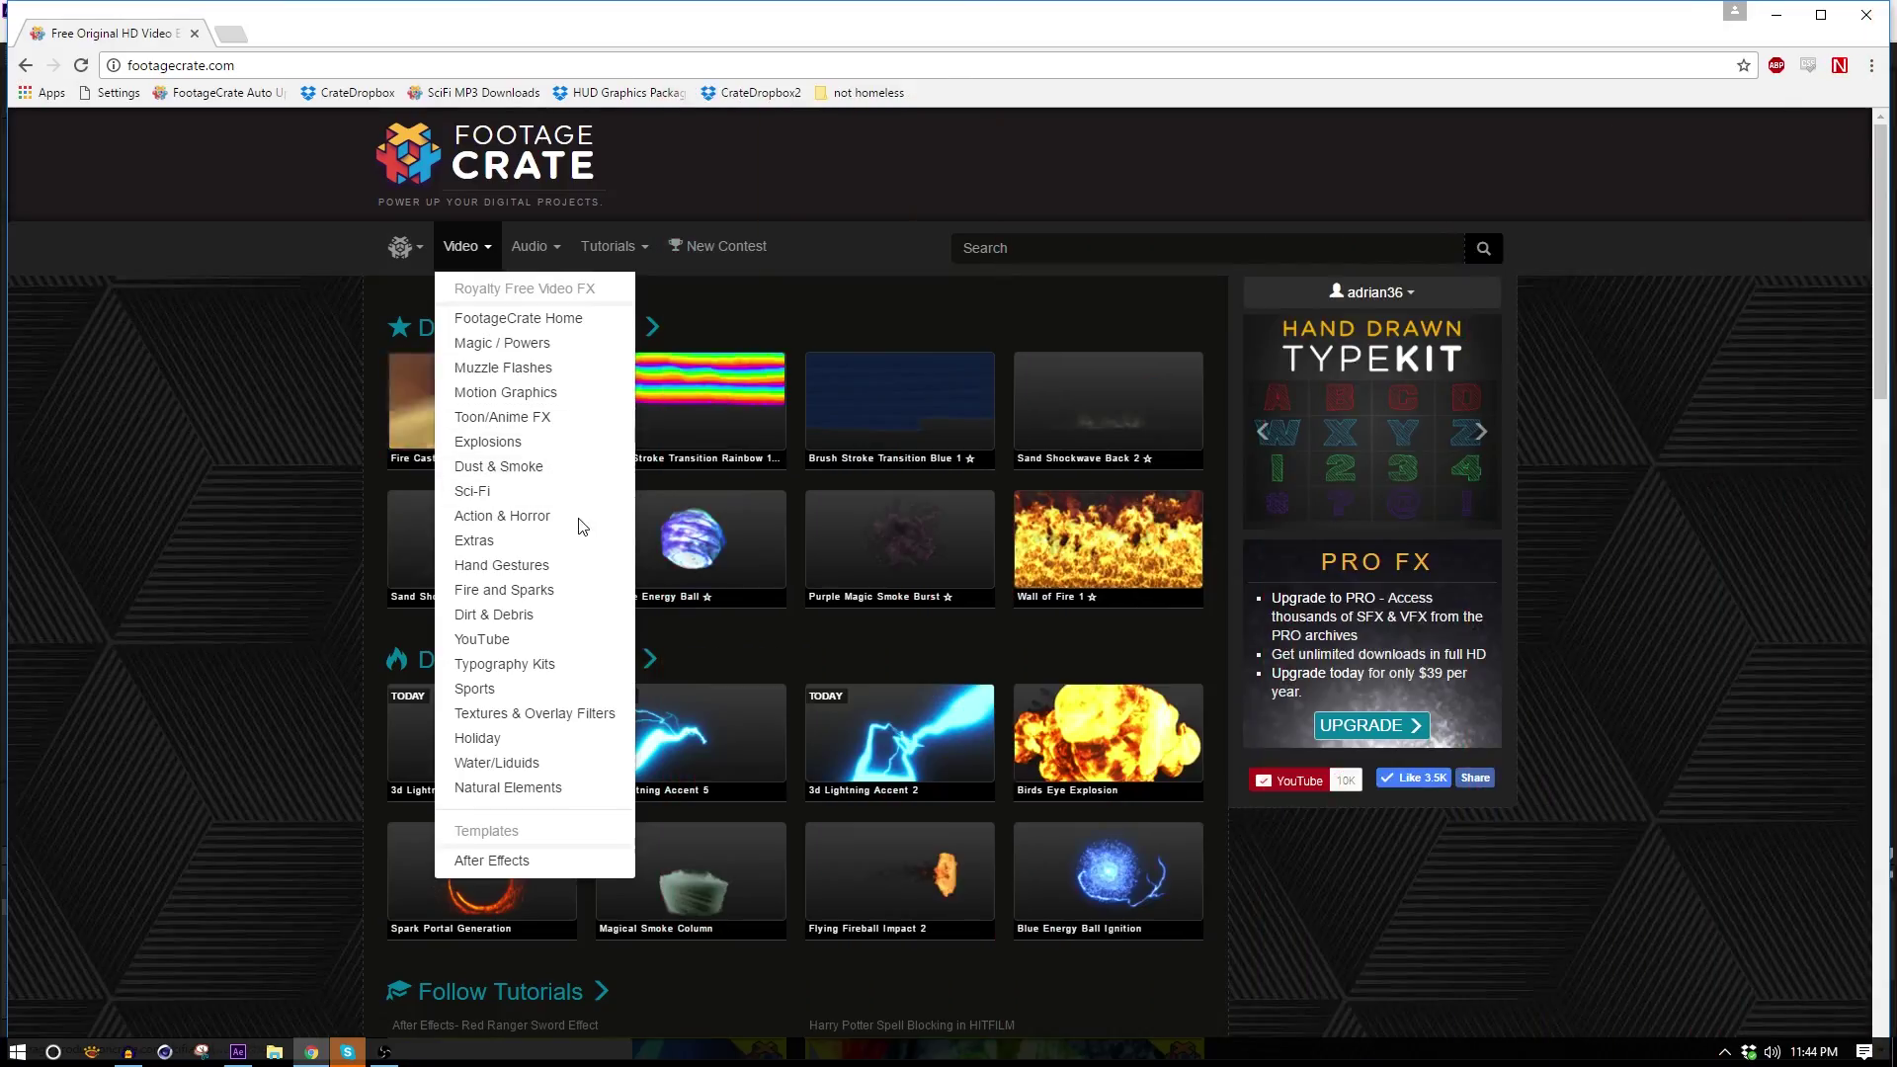
# On the FootageCrate website, open the Fire and Sparks video effects and choose Ground Sparks 2.
pyautogui.click(554, 593)
pyautogui.scroll(-1, 317, 565)
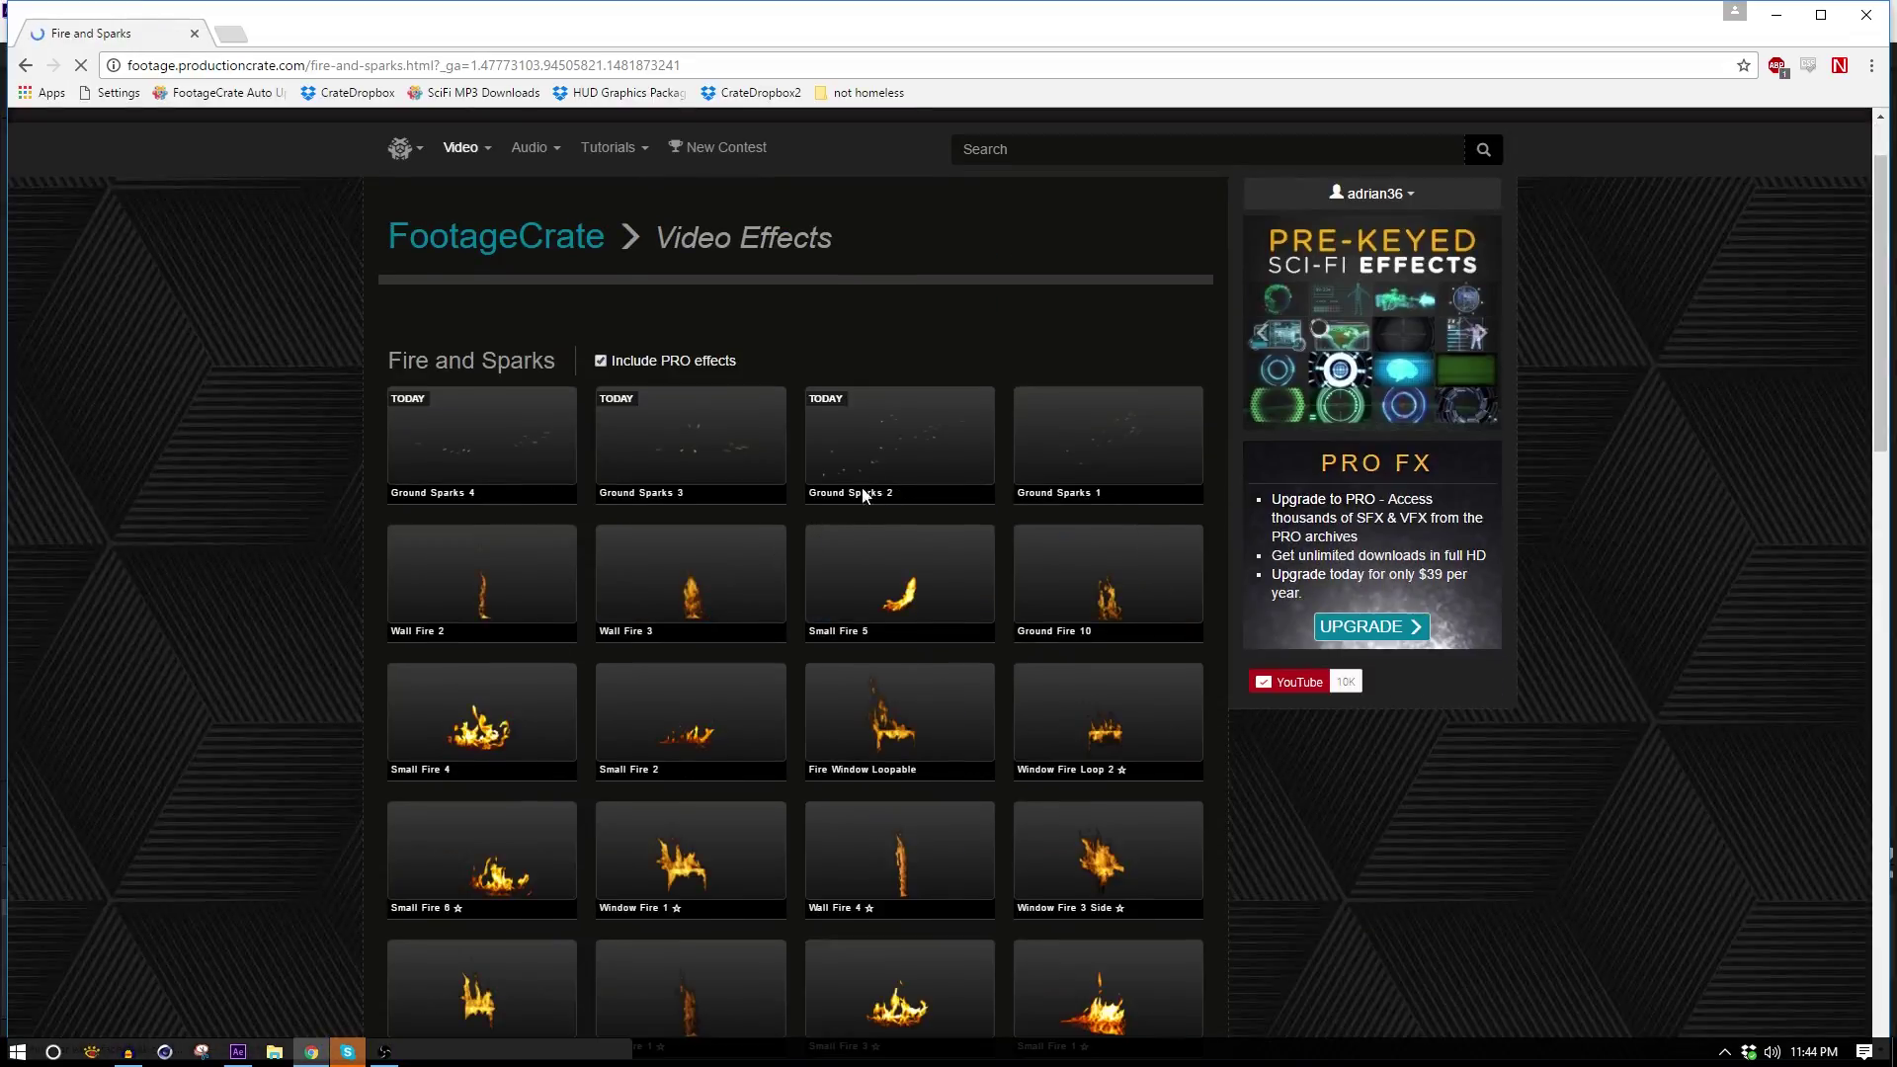
pyautogui.click(887, 461)
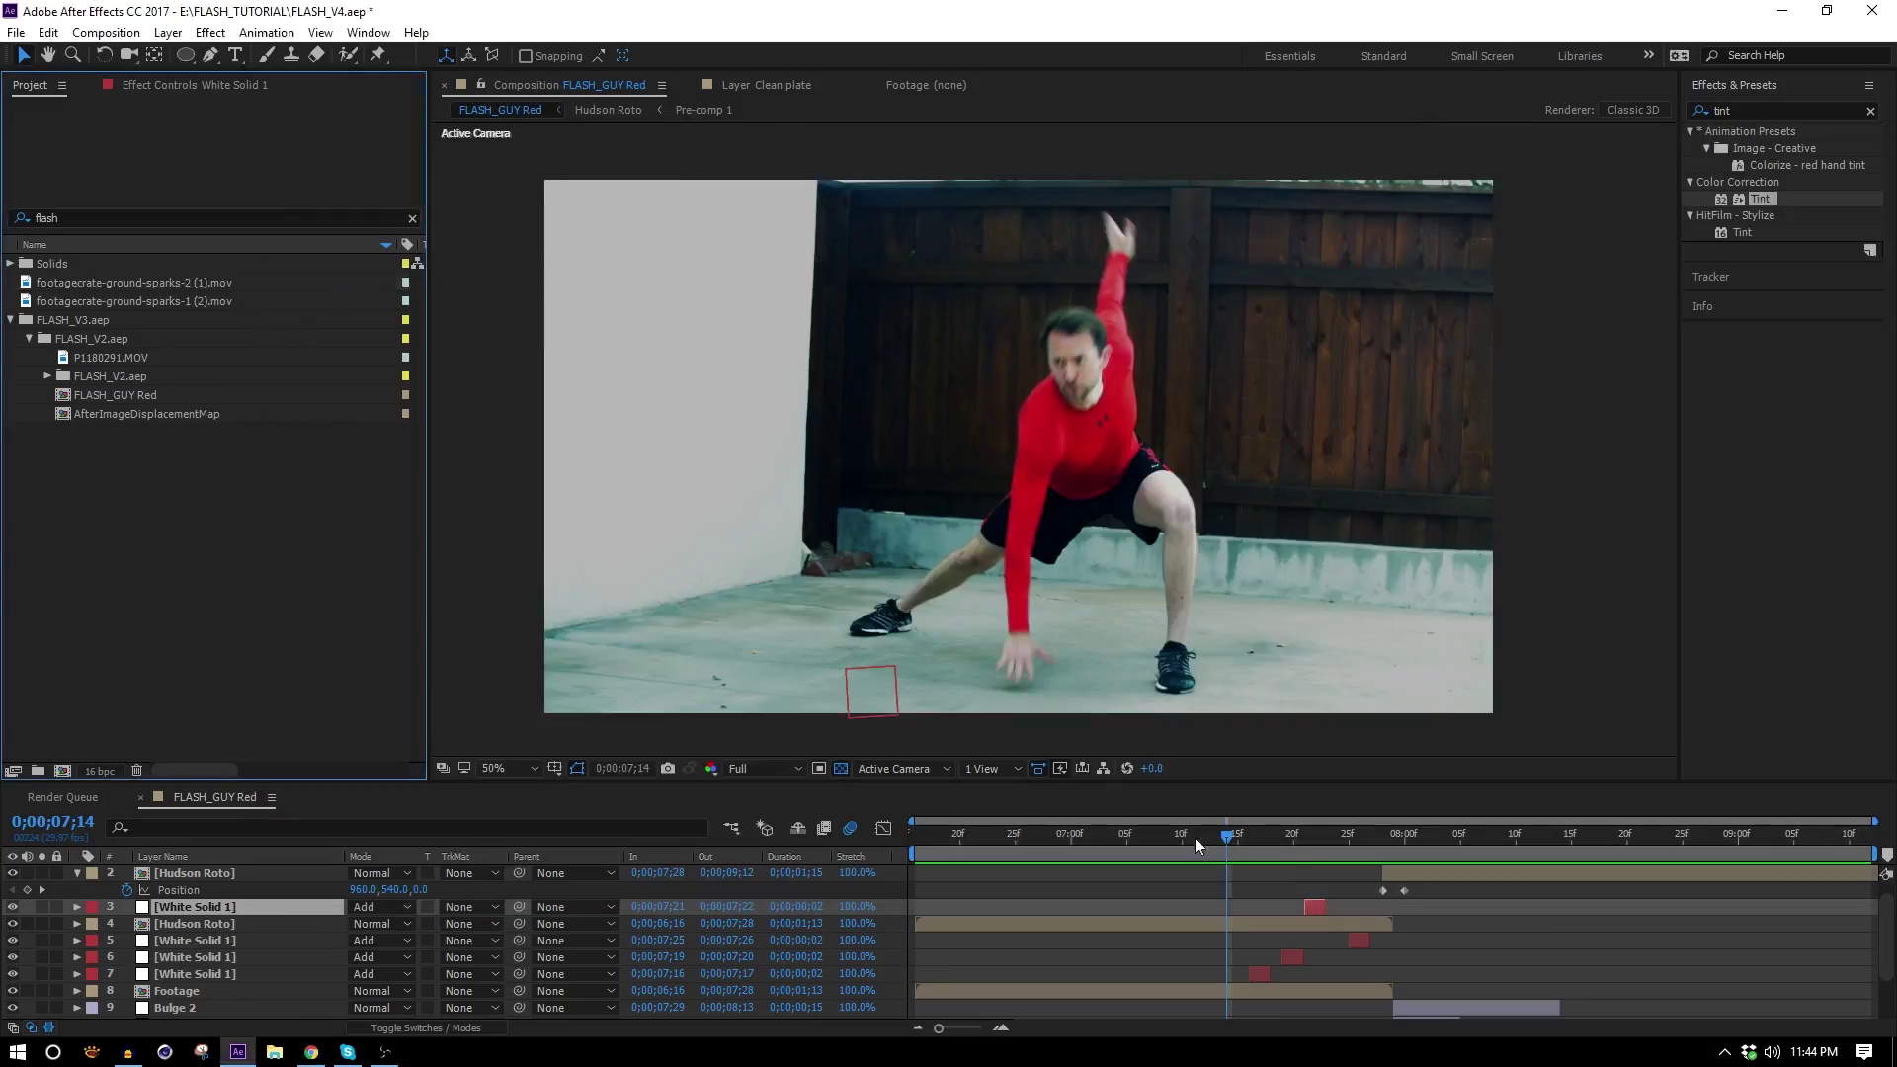
# Add footagecrate-ground-sparks-1 (2).mov to the composition beneath the man's upper roto layer, starting at 0;00;07;16.
pyautogui.click(1240, 846)
pyautogui.moveTo(1240, 843); pyautogui.dragTo(1250, 843)
pyautogui.moveTo(138, 302); pyautogui.dragTo(1250, 906)
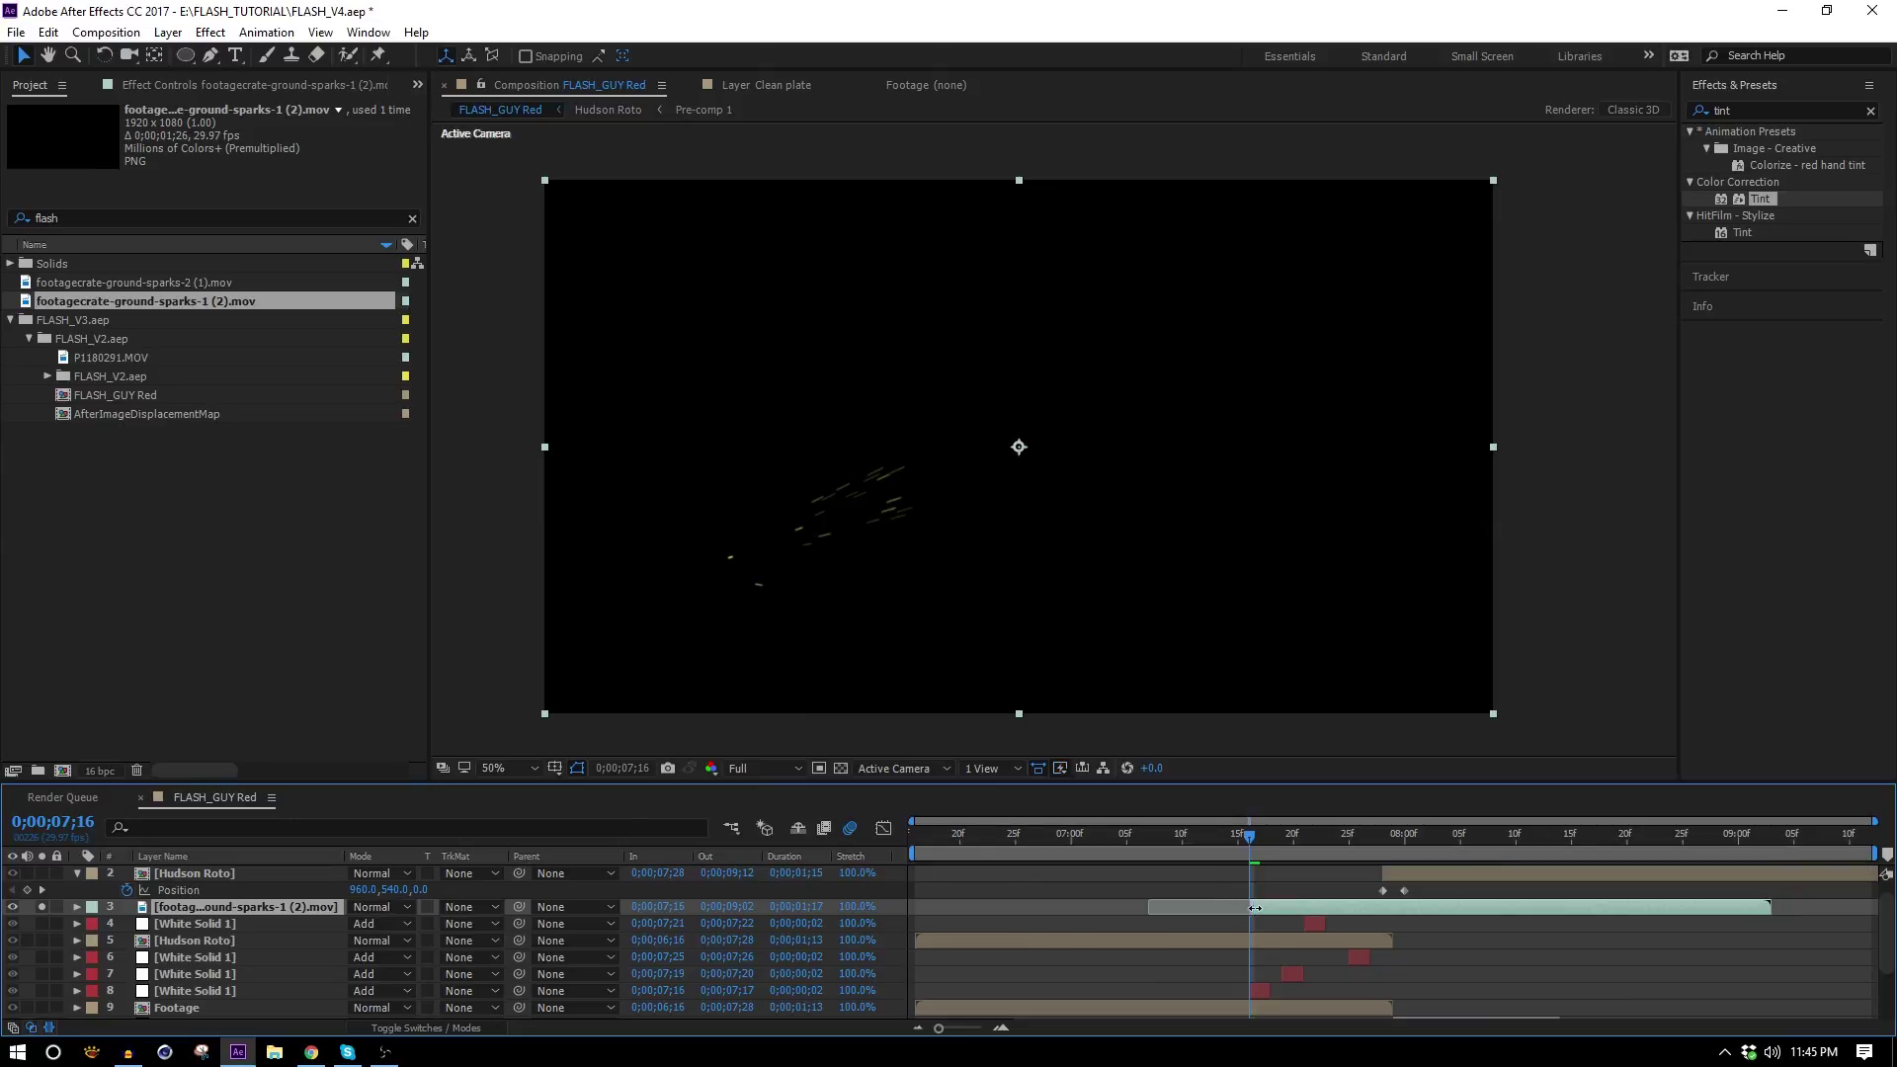
# Flip the ground-sparks-1 clip horizontally and set its blending mode to Add.
pyautogui.rightClick(1263, 921)
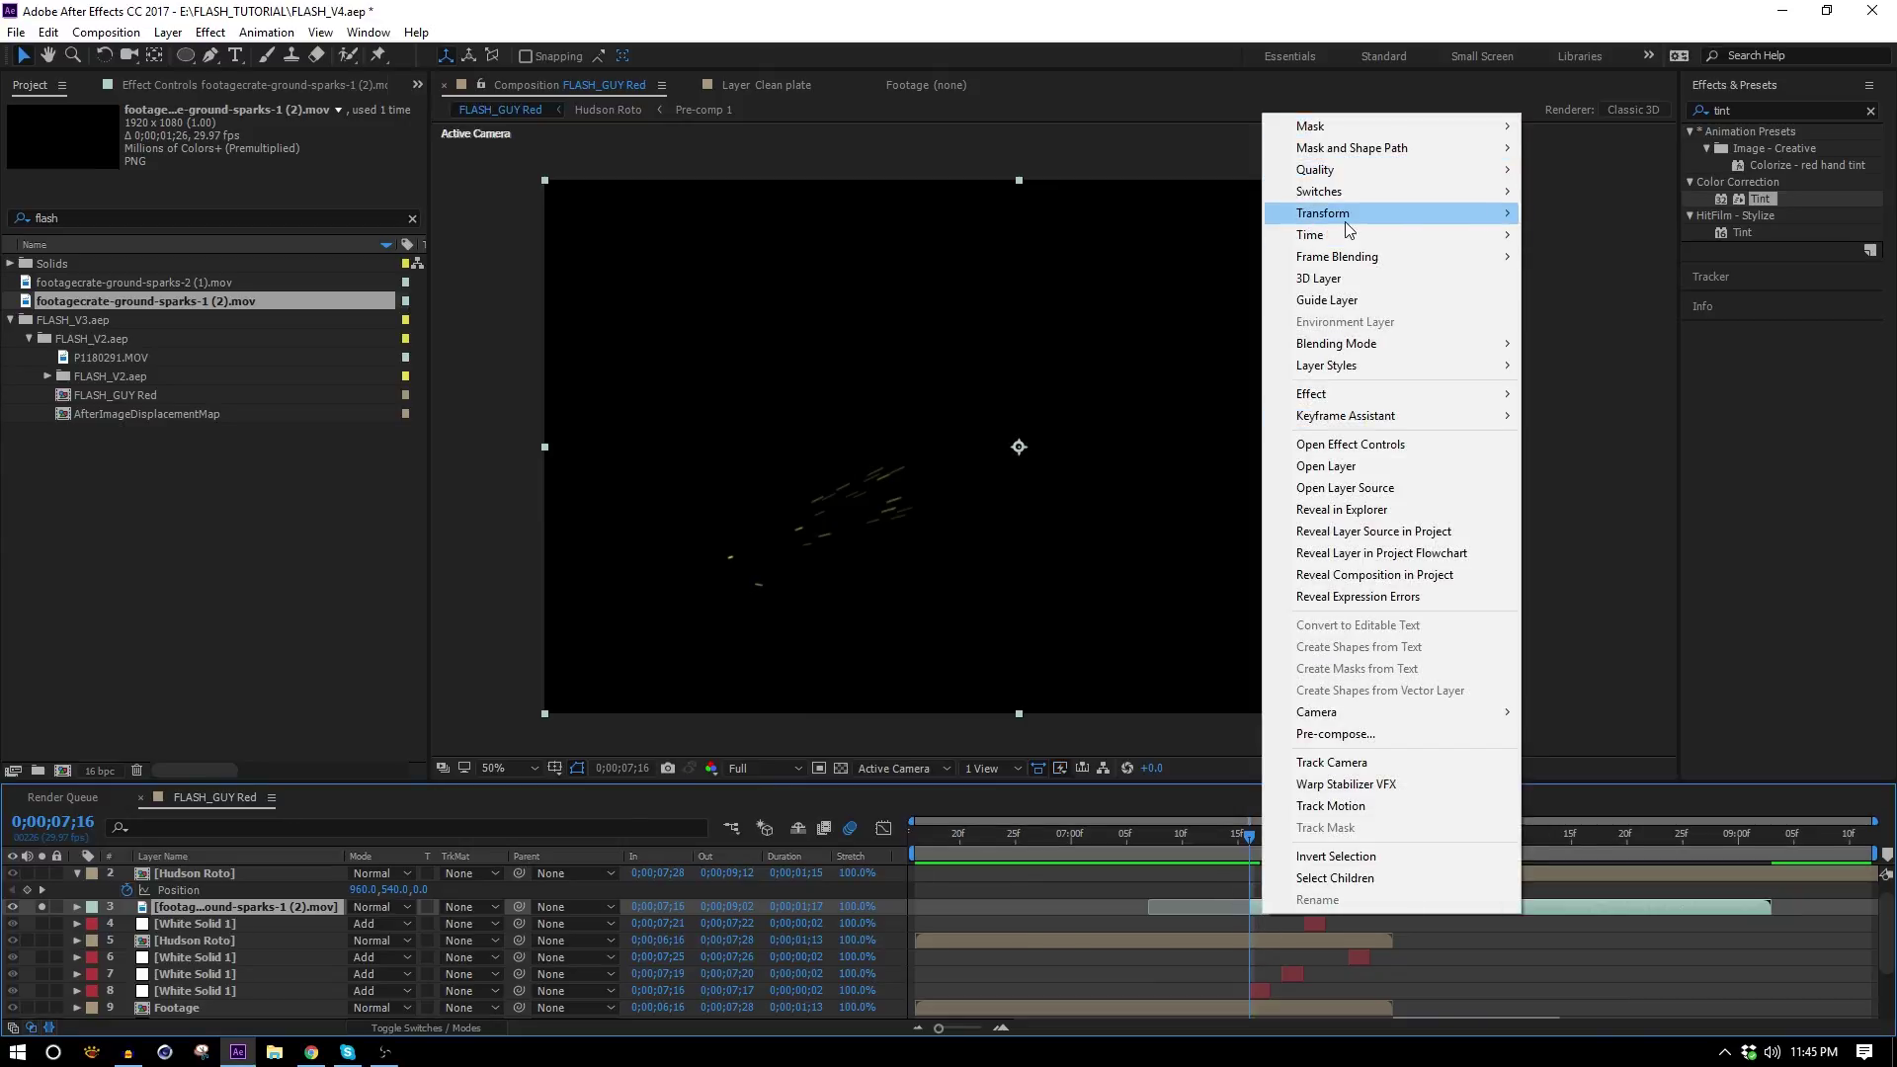
pyautogui.moveTo(1462, 213)
pyautogui.click(1649, 384)
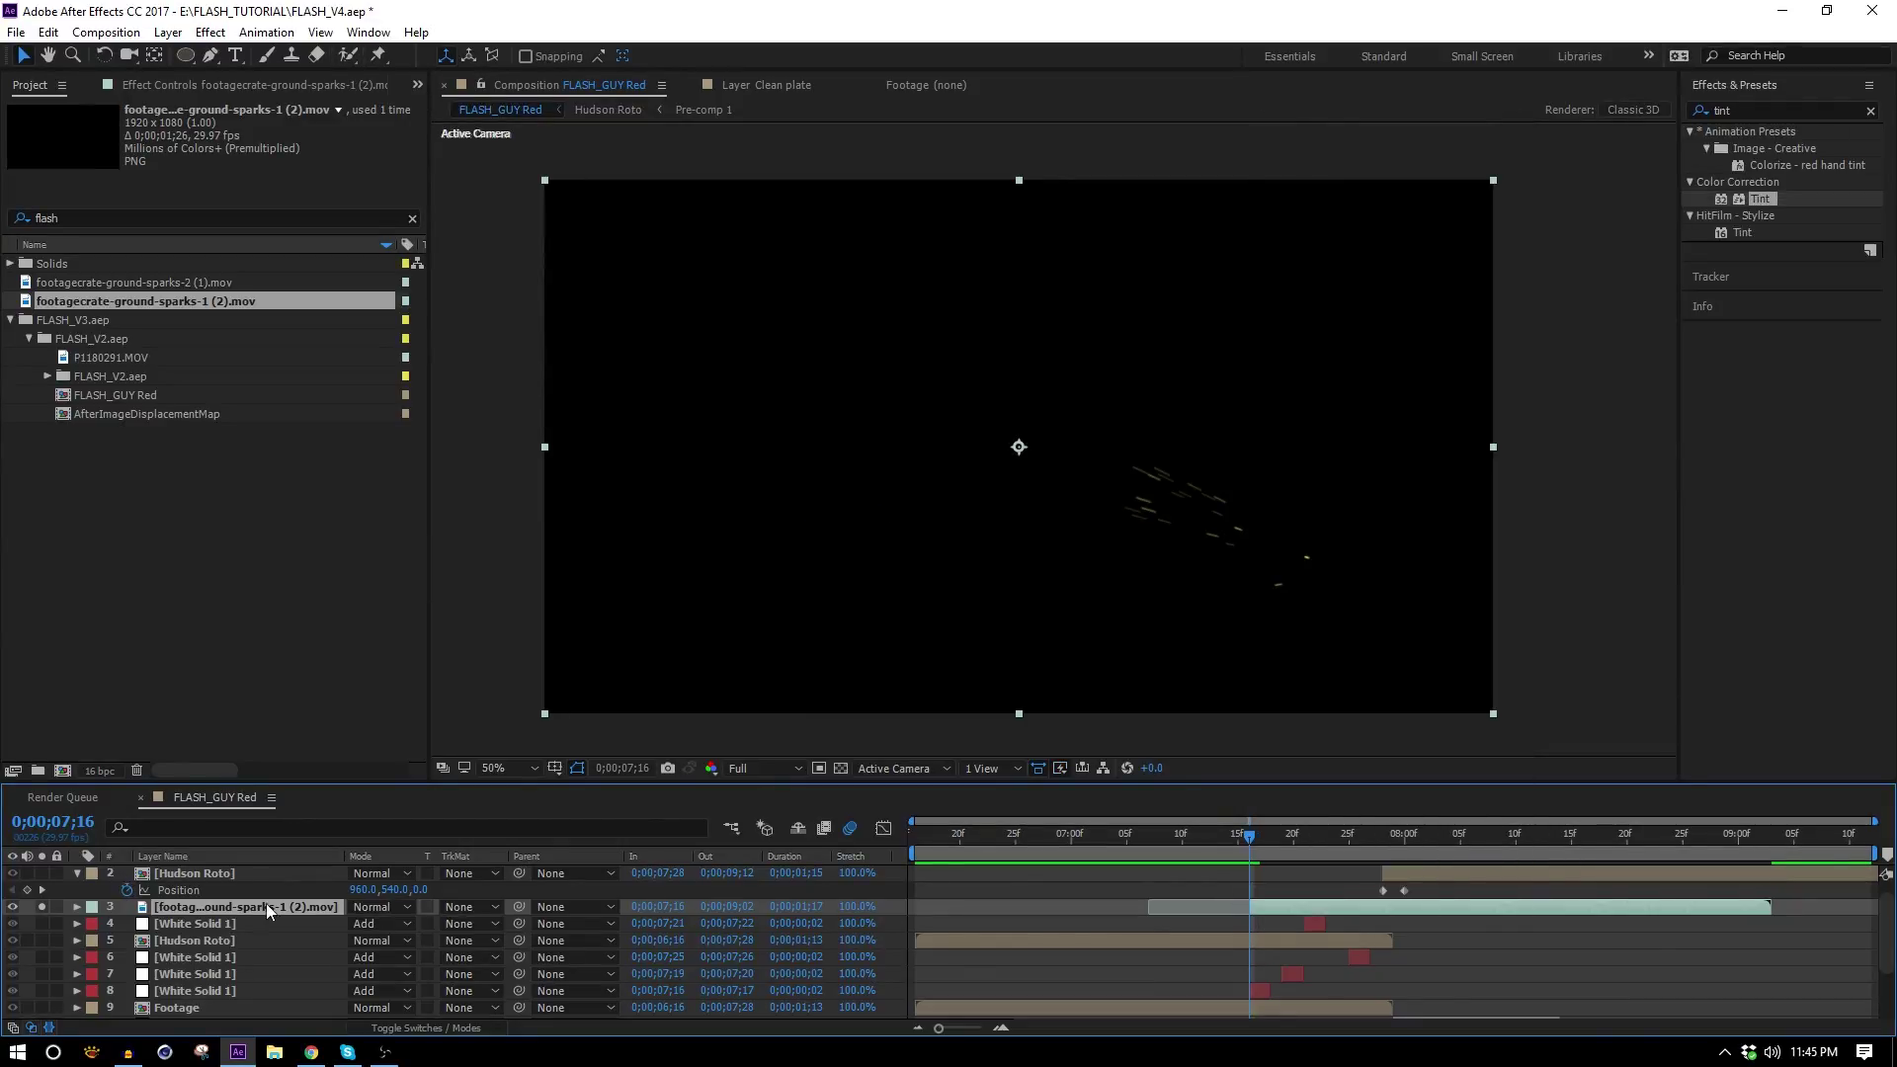
pyautogui.click(364, 907)
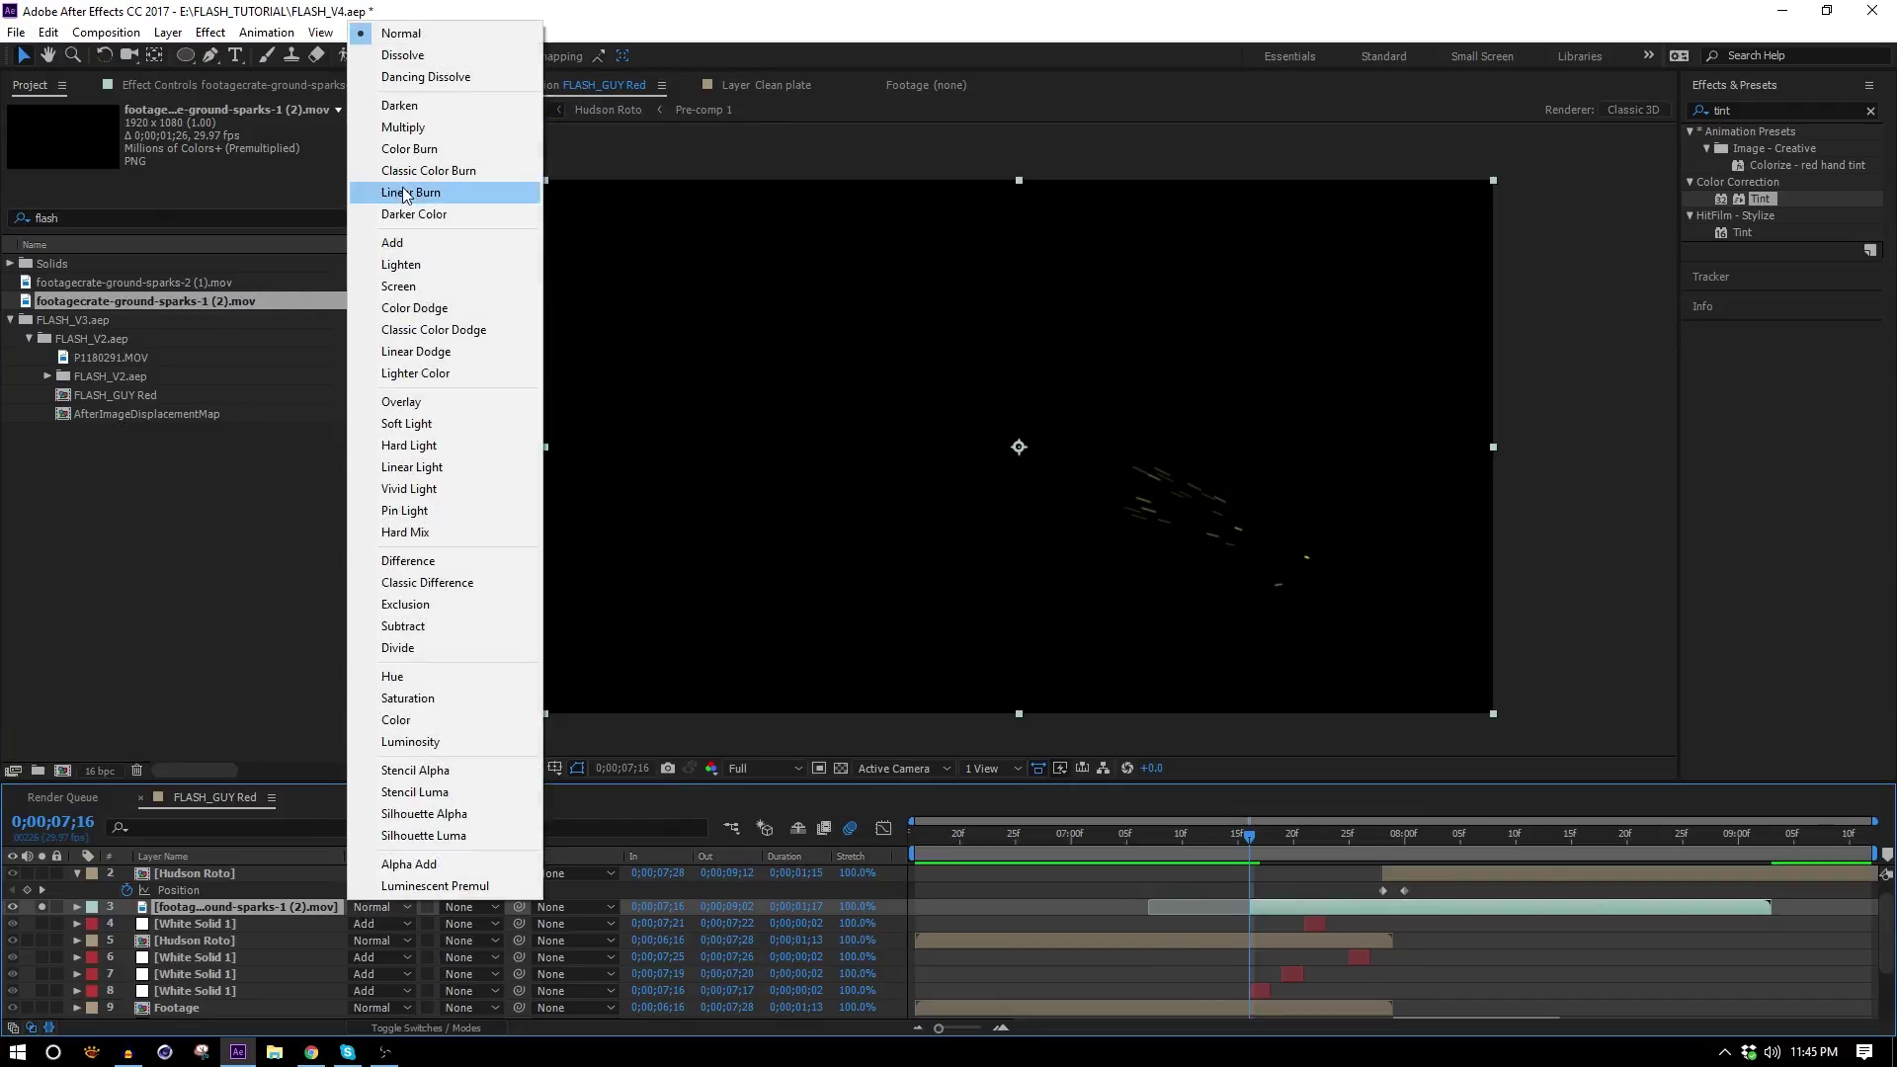
pyautogui.click(420, 243)
# Parent the ground-sparks-1 clip to the Track layer and shift the sparks toward the man's rear leg.
pyautogui.moveTo(518, 906); pyautogui.dragTo(245, 878)
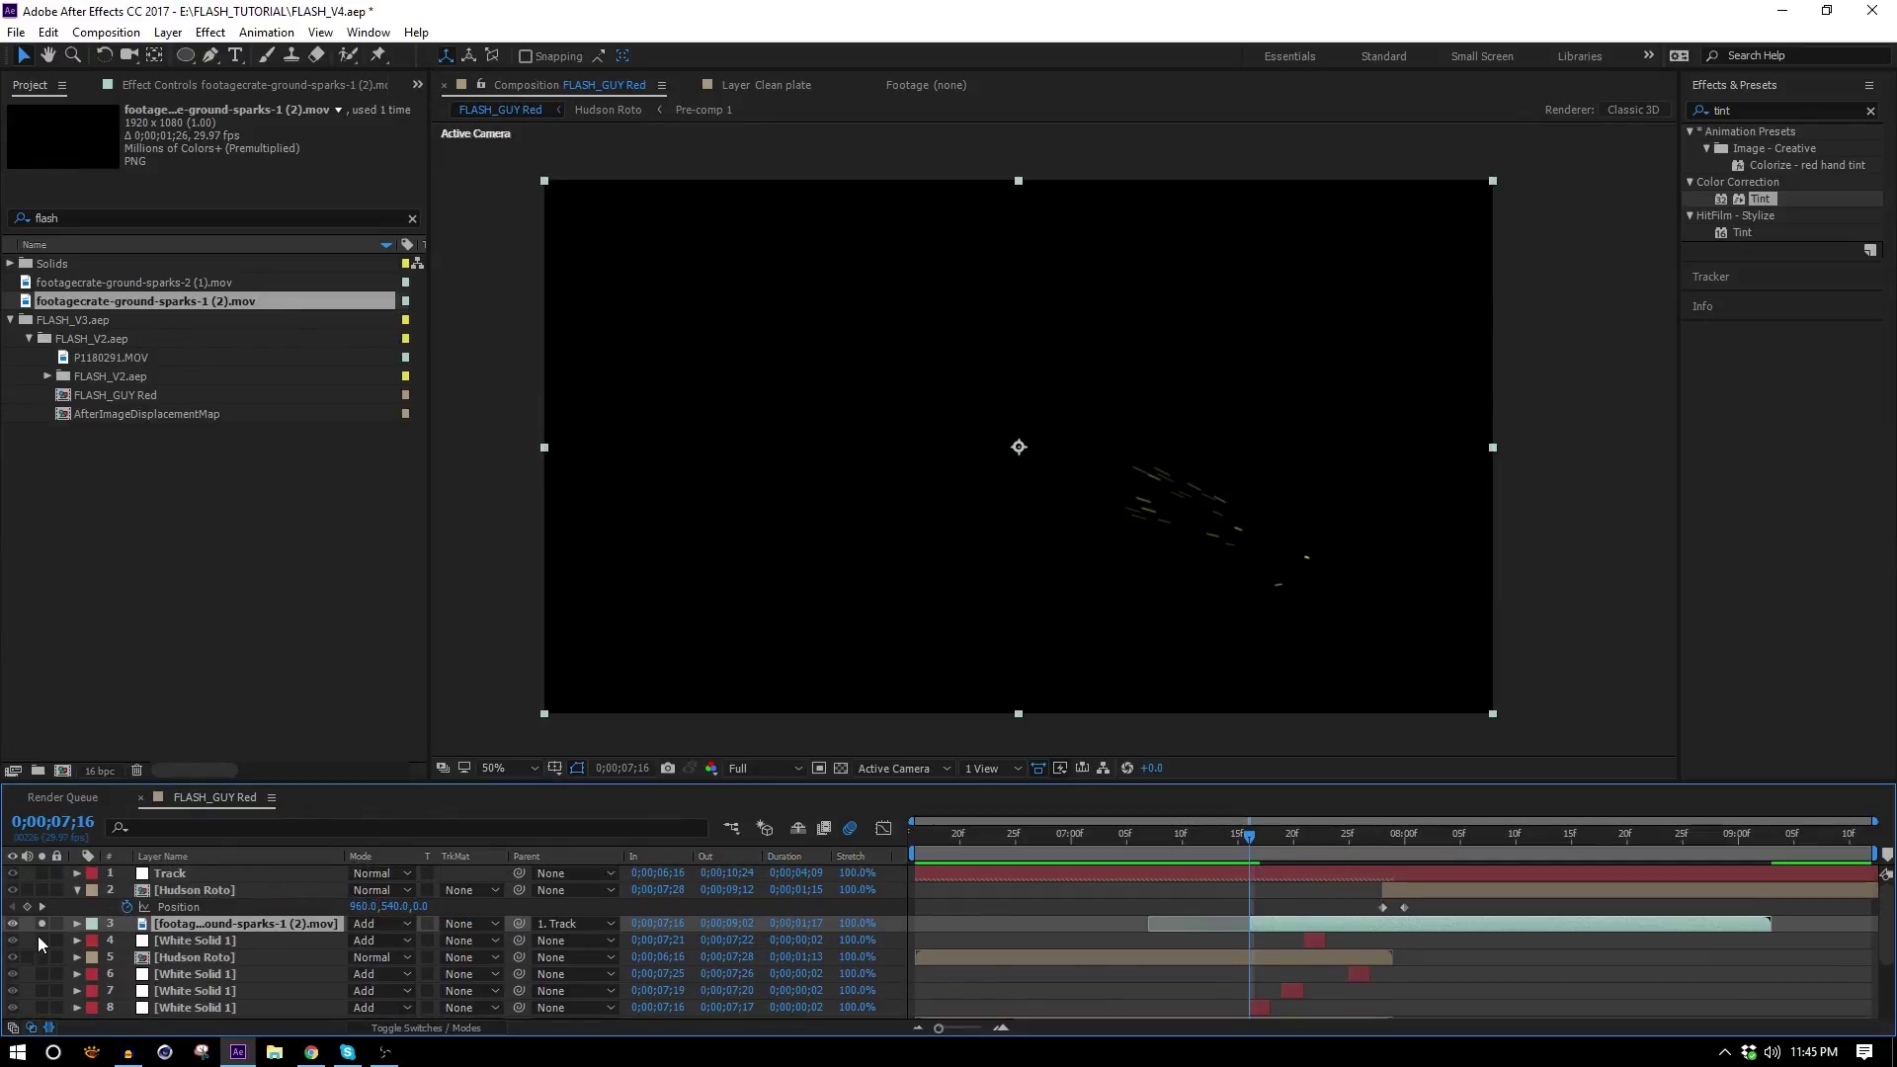
pyautogui.moveTo(1134, 585); pyautogui.dragTo(722, 635)
# Duplicate the sparks layer to start at 0;00;07;19 and replace the copy's source with footagecrate-ground-sparks-2 (1).mov.
pyautogui.moveTo(1236, 834); pyautogui.dragTo(1282, 850)
pyautogui.click(1272, 928)
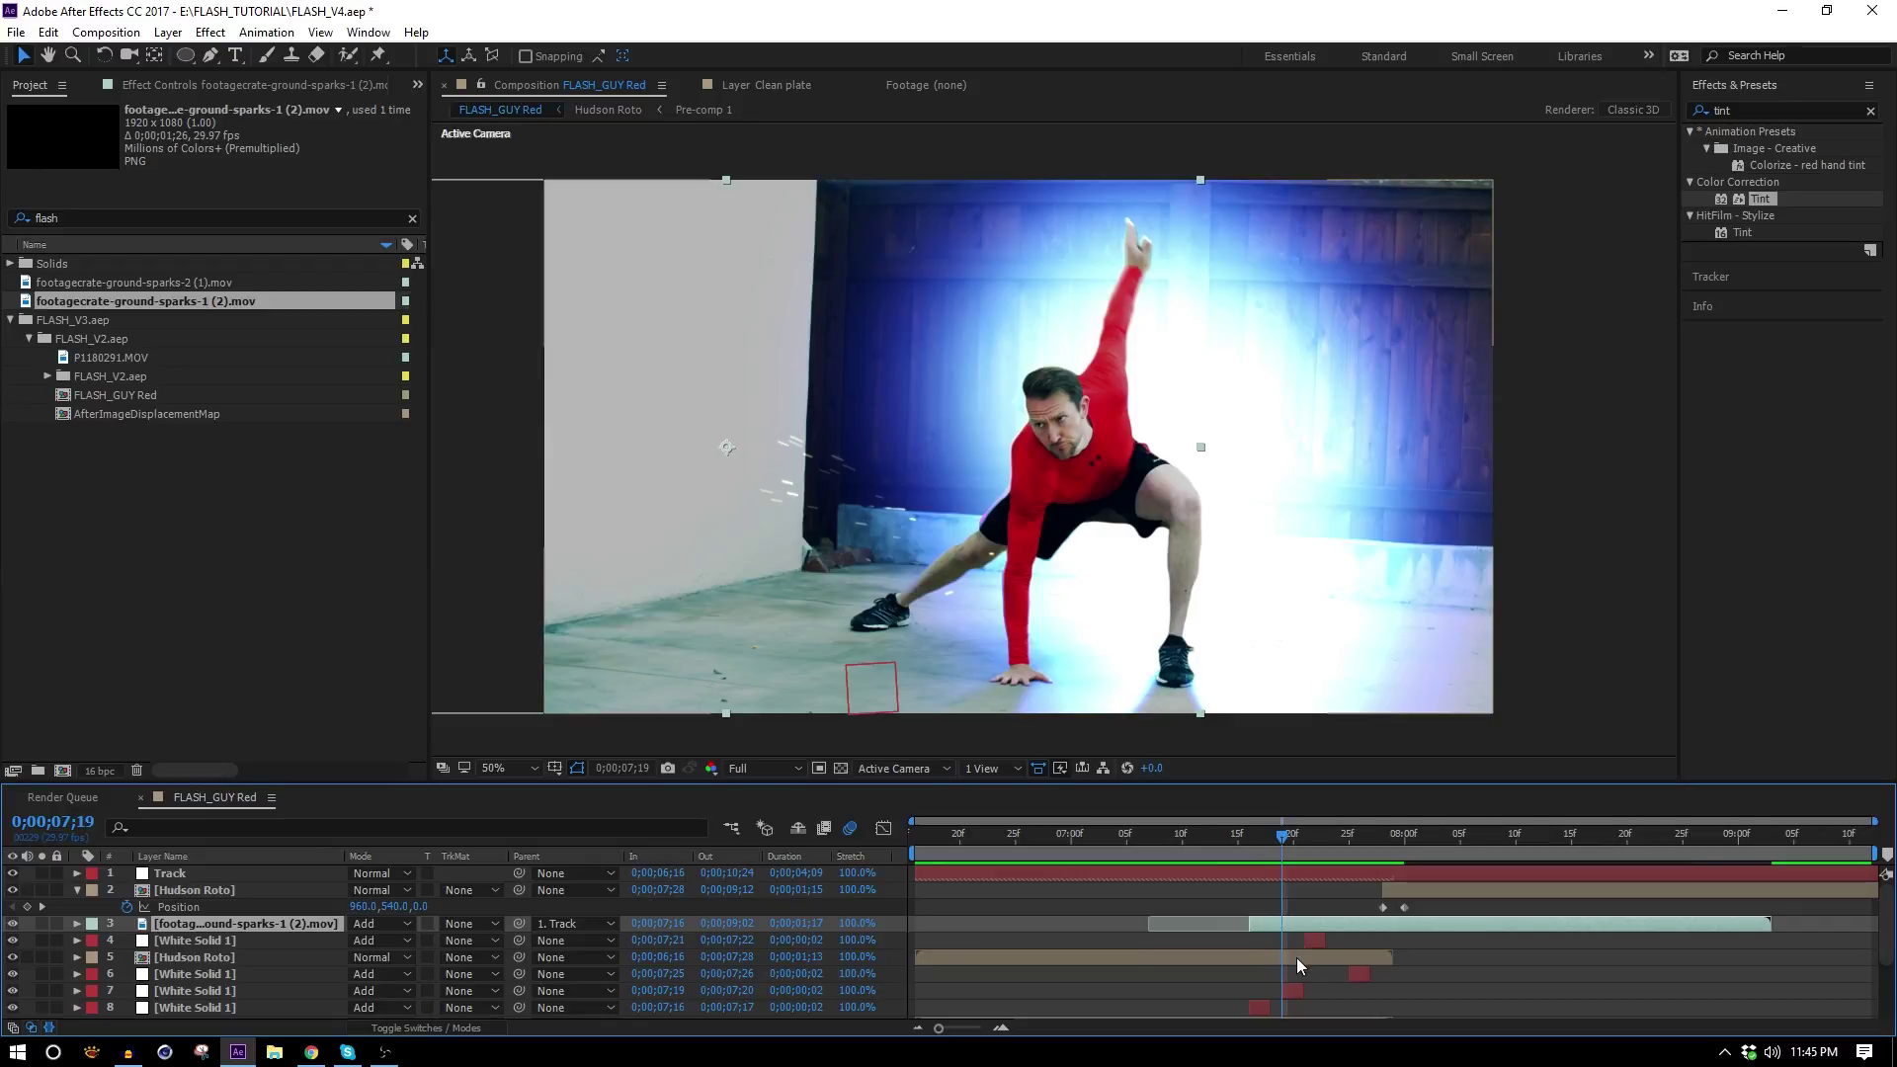
pyautogui.hotkey('ctrl', 'd')
pyautogui.moveTo(1283, 923); pyautogui.dragTo(1314, 932)
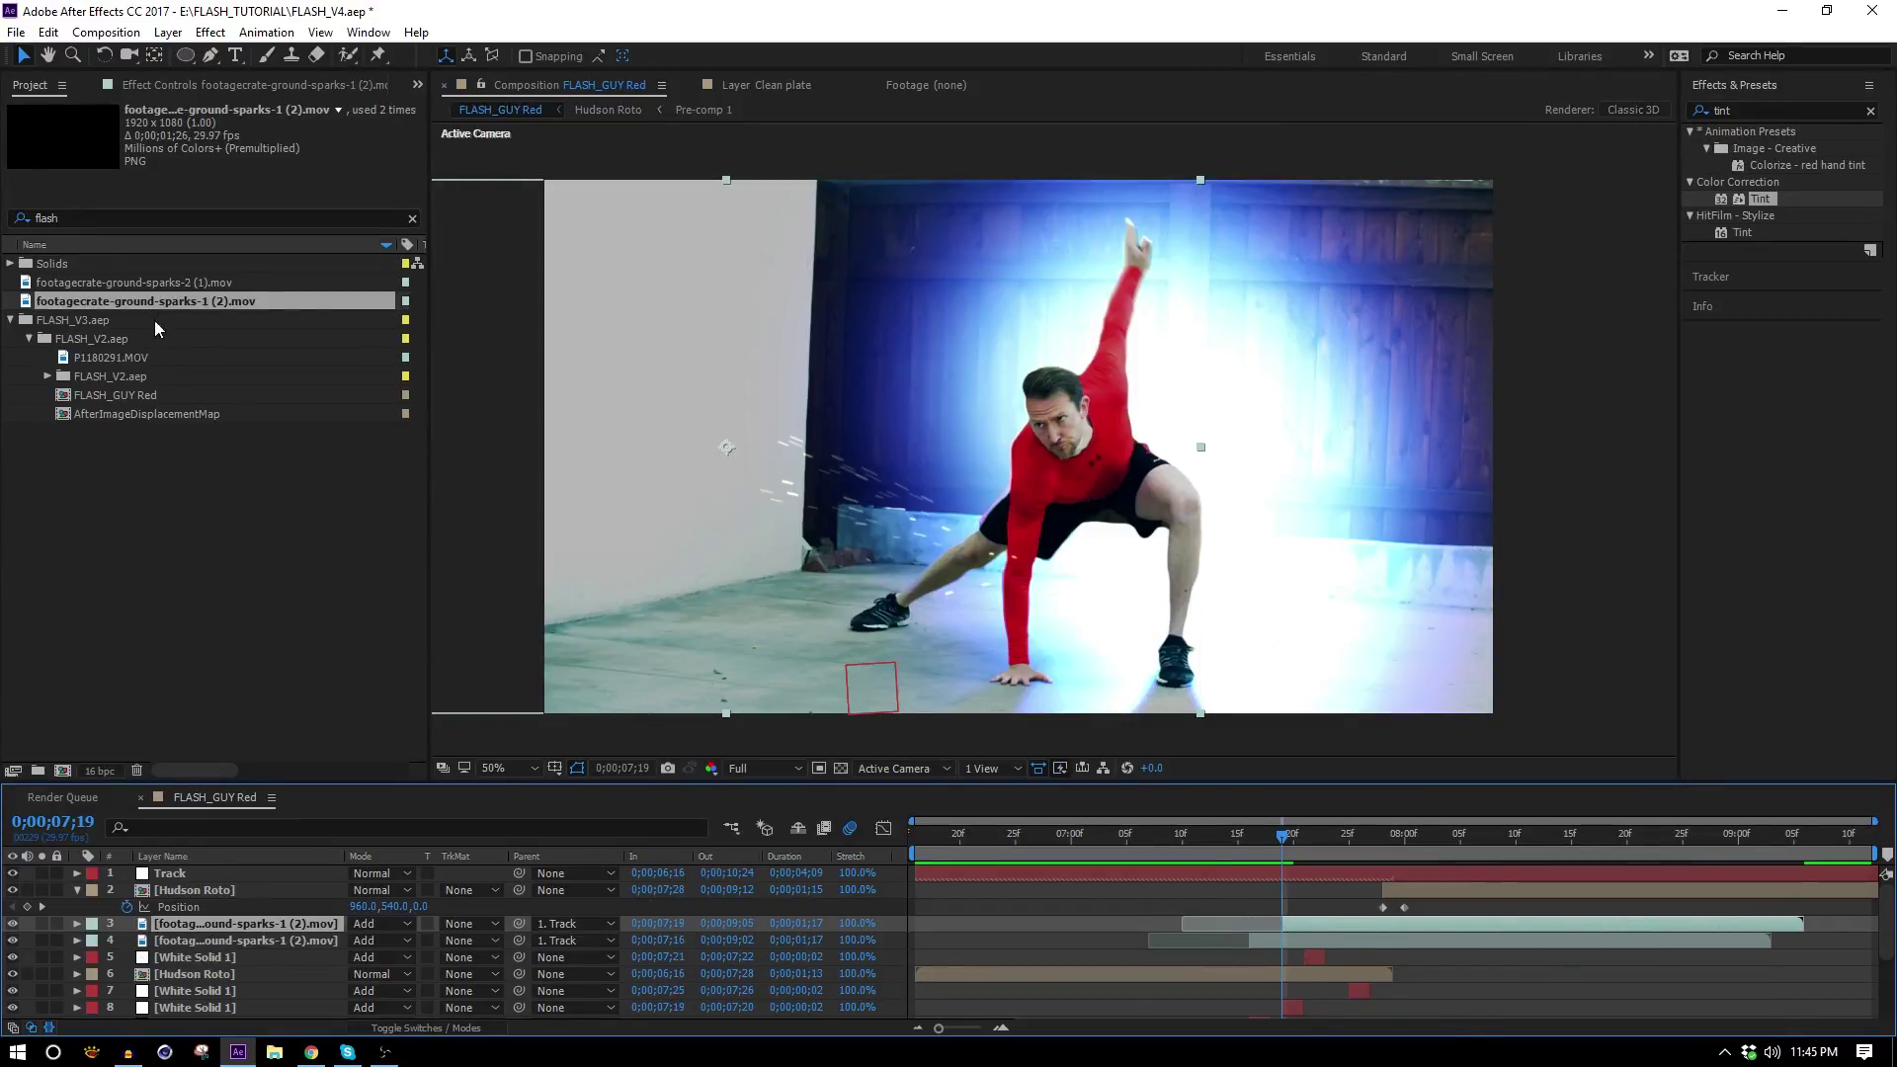
pyautogui.click(176, 283)
pyautogui.moveTo(166, 276); pyautogui.dragTo(1296, 922)
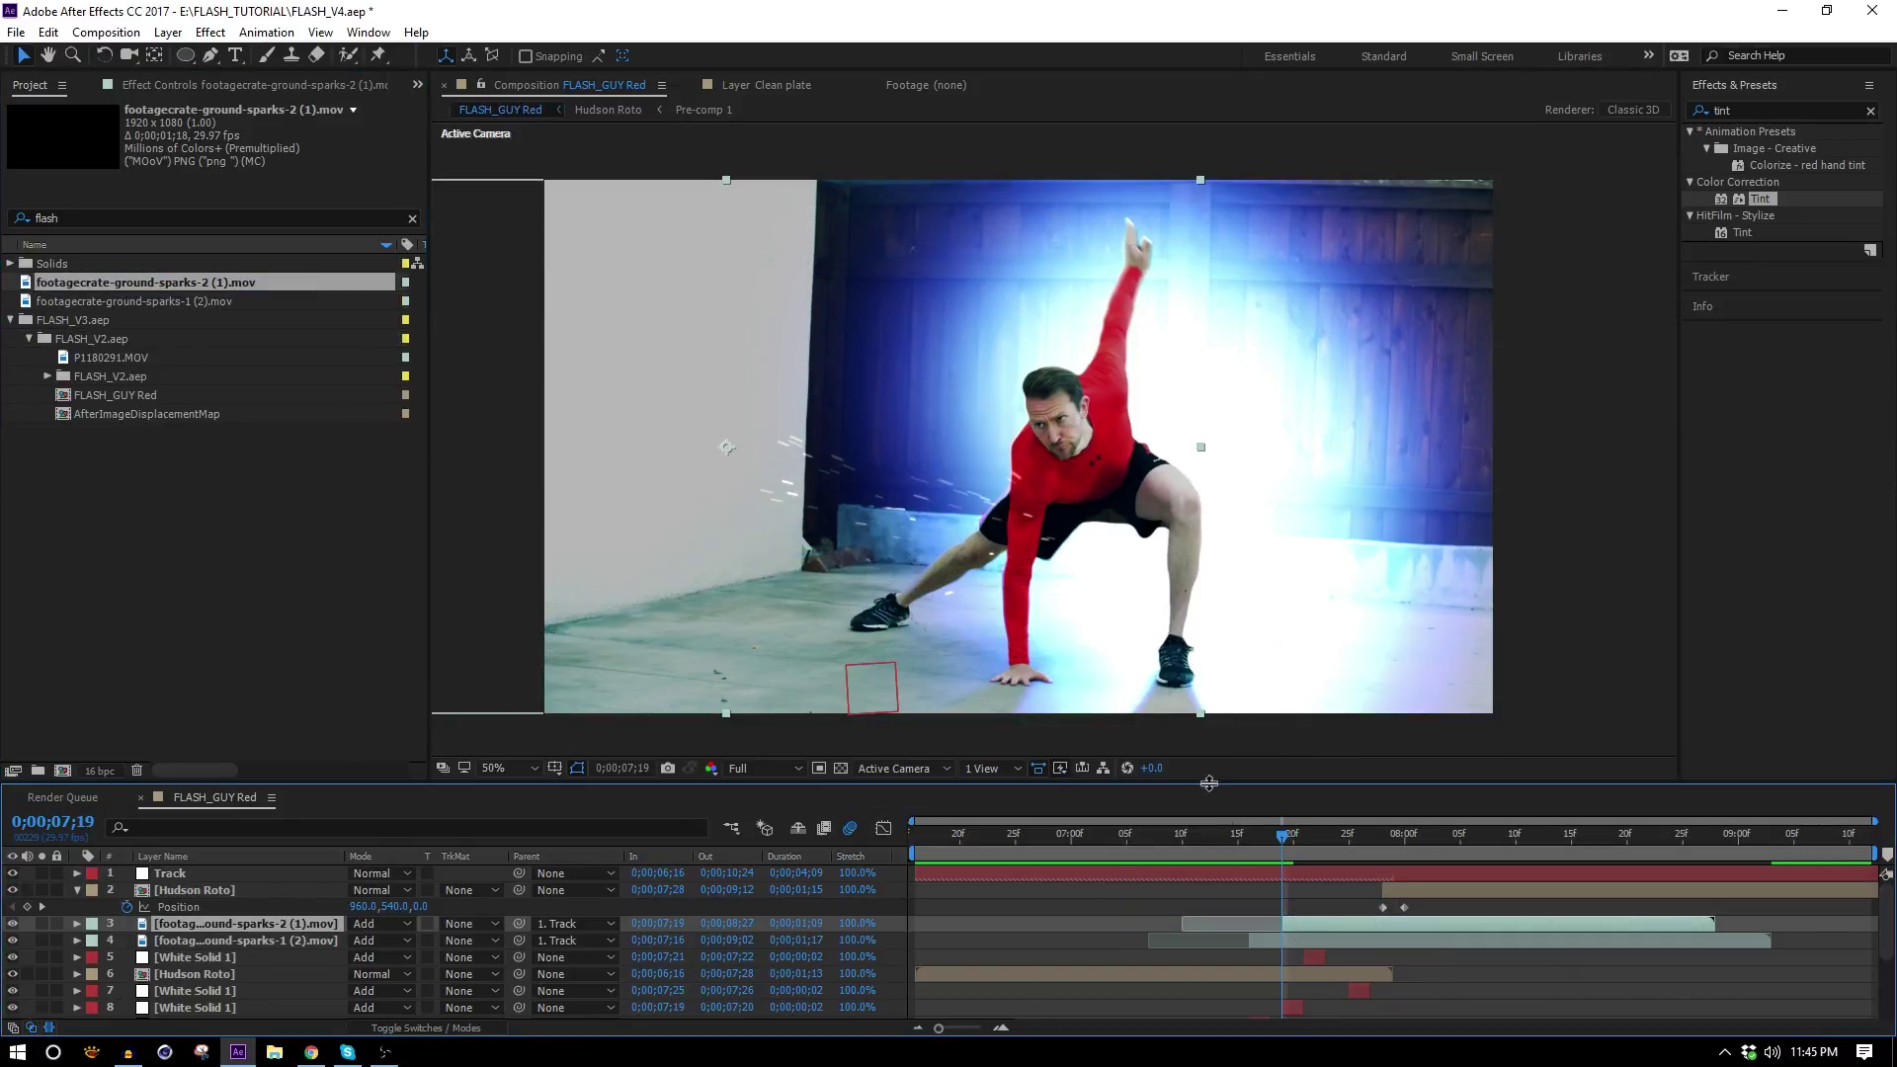
# Flip the ground-sparks-2 clip horizontally and move it toward the man's front leg.
pyautogui.moveTo(956, 559); pyautogui.dragTo(1016, 551)
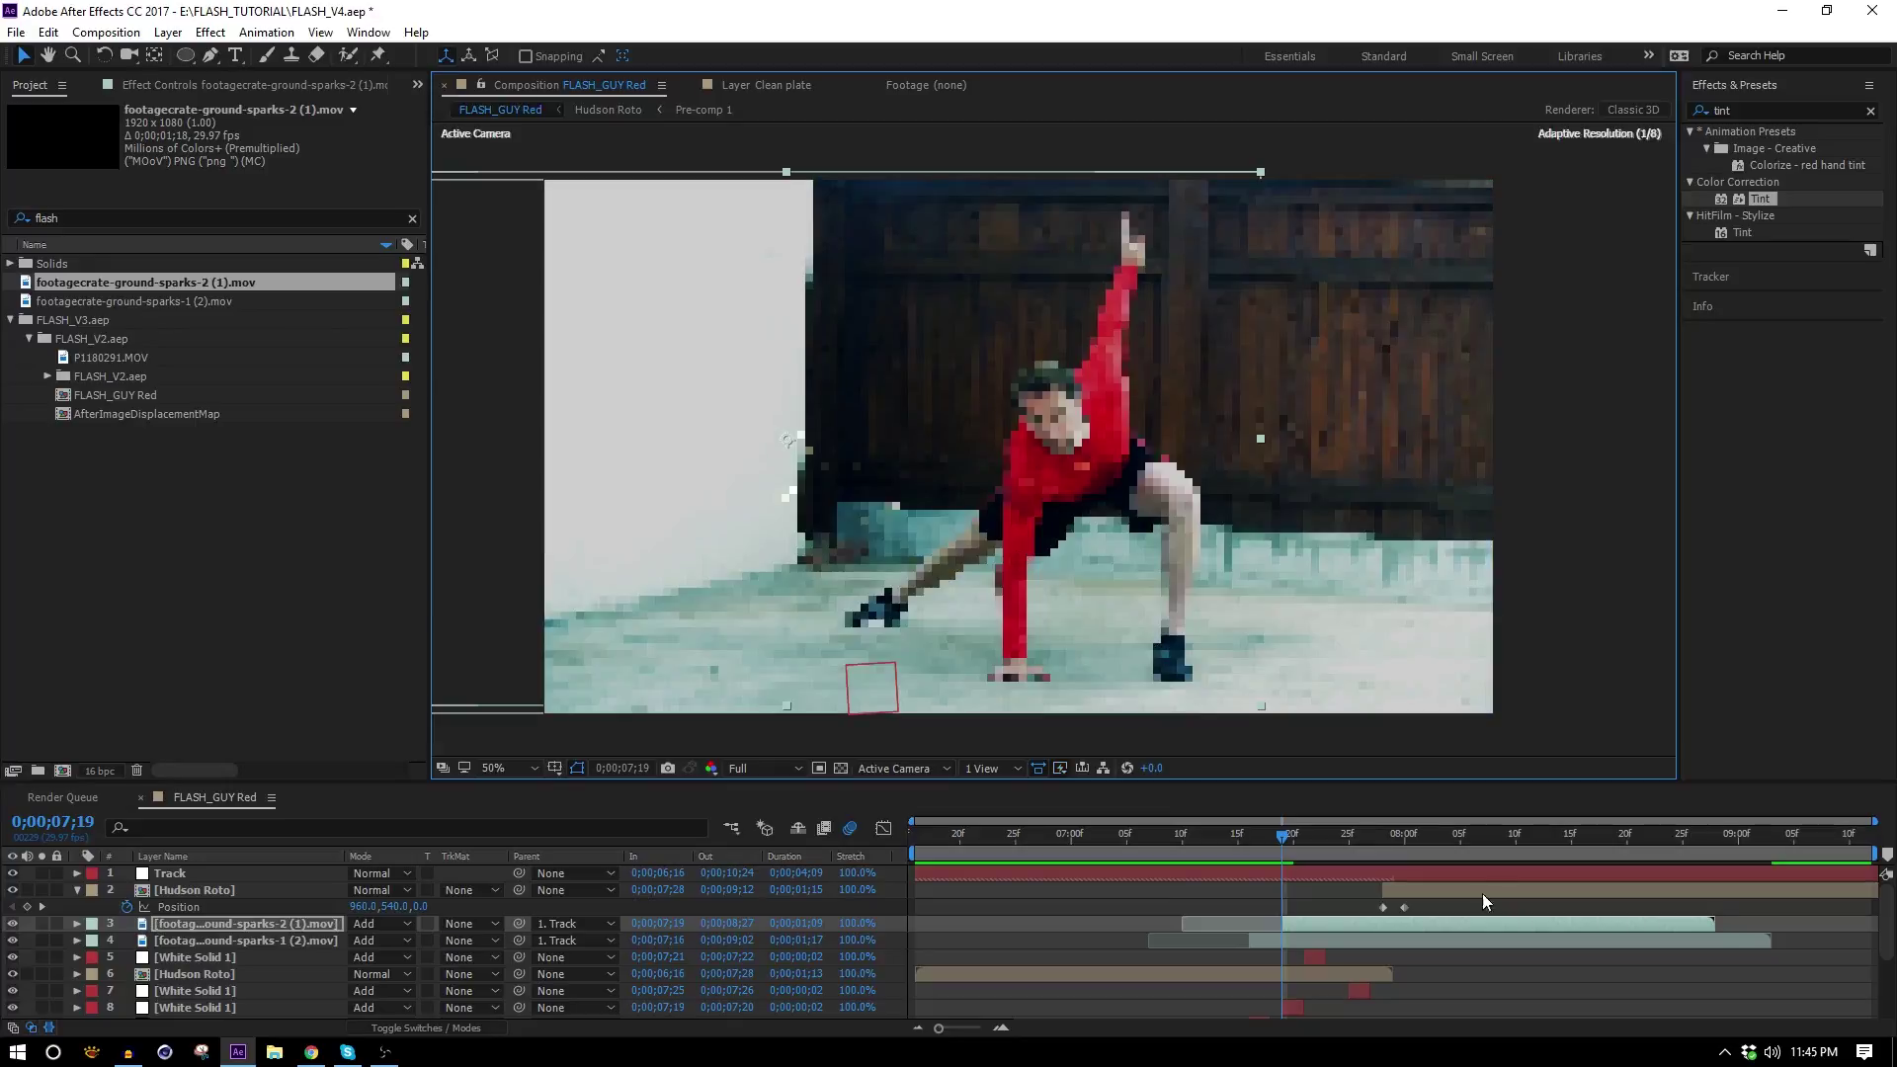
pyautogui.rightClick(1306, 925)
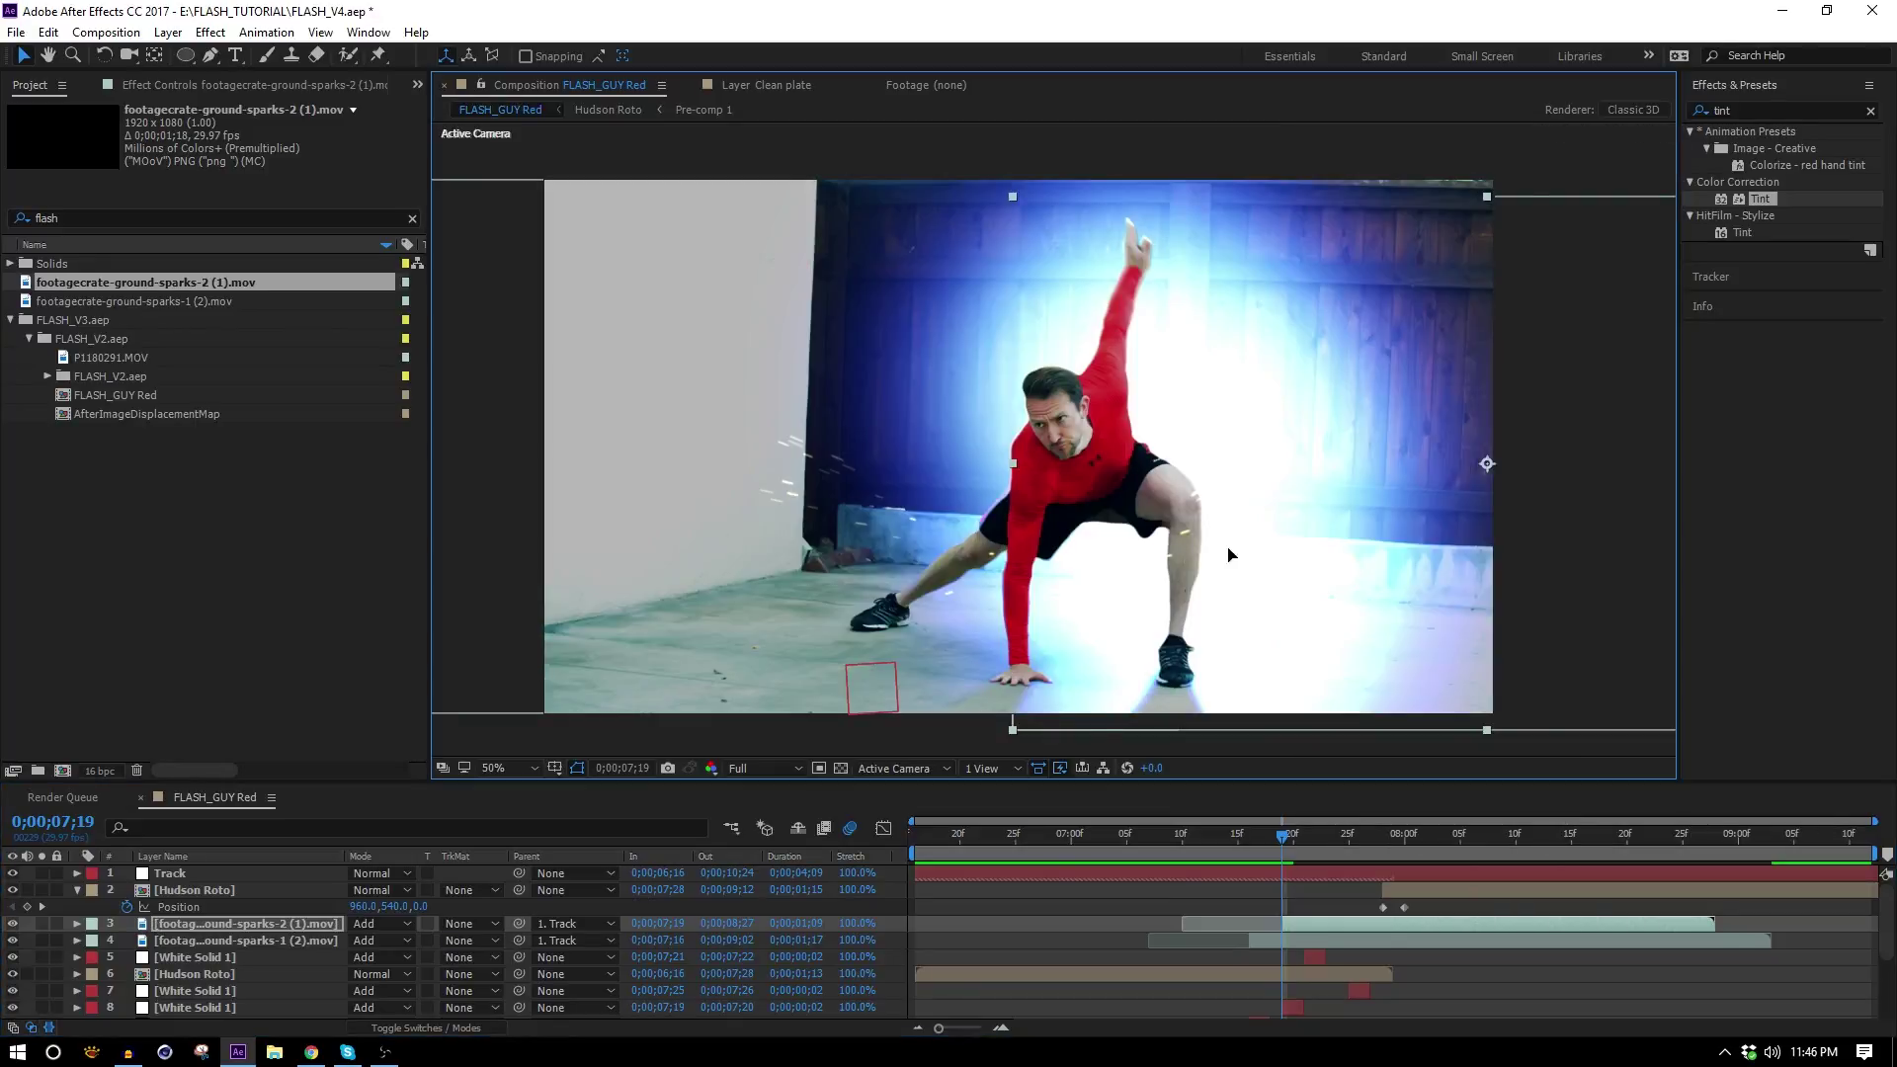
pyautogui.moveTo(1227, 548); pyautogui.dragTo(1284, 570)
pyautogui.moveTo(1290, 837); pyautogui.dragTo(1297, 837)
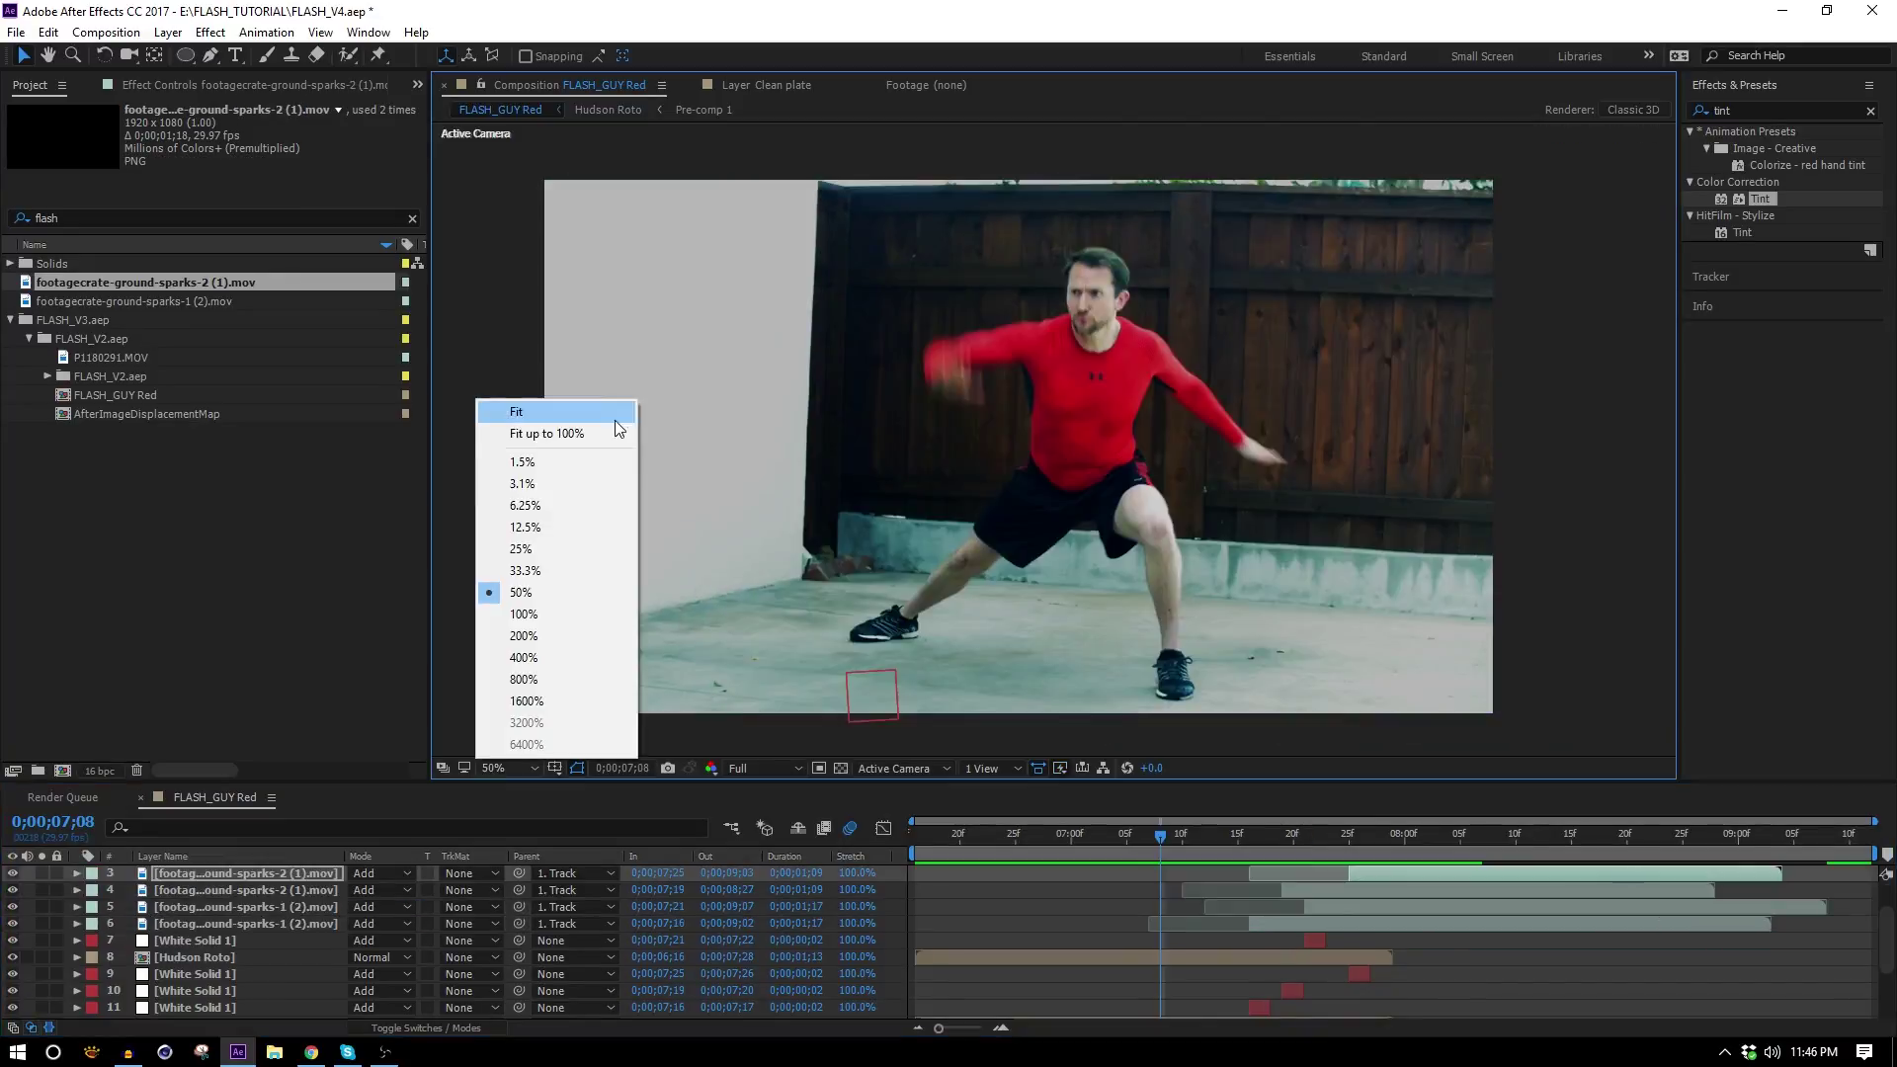
# Fit the composition view up to 100% and preview the sparks with the flashes.
pyautogui.click(611, 435)
pyautogui.press('space')
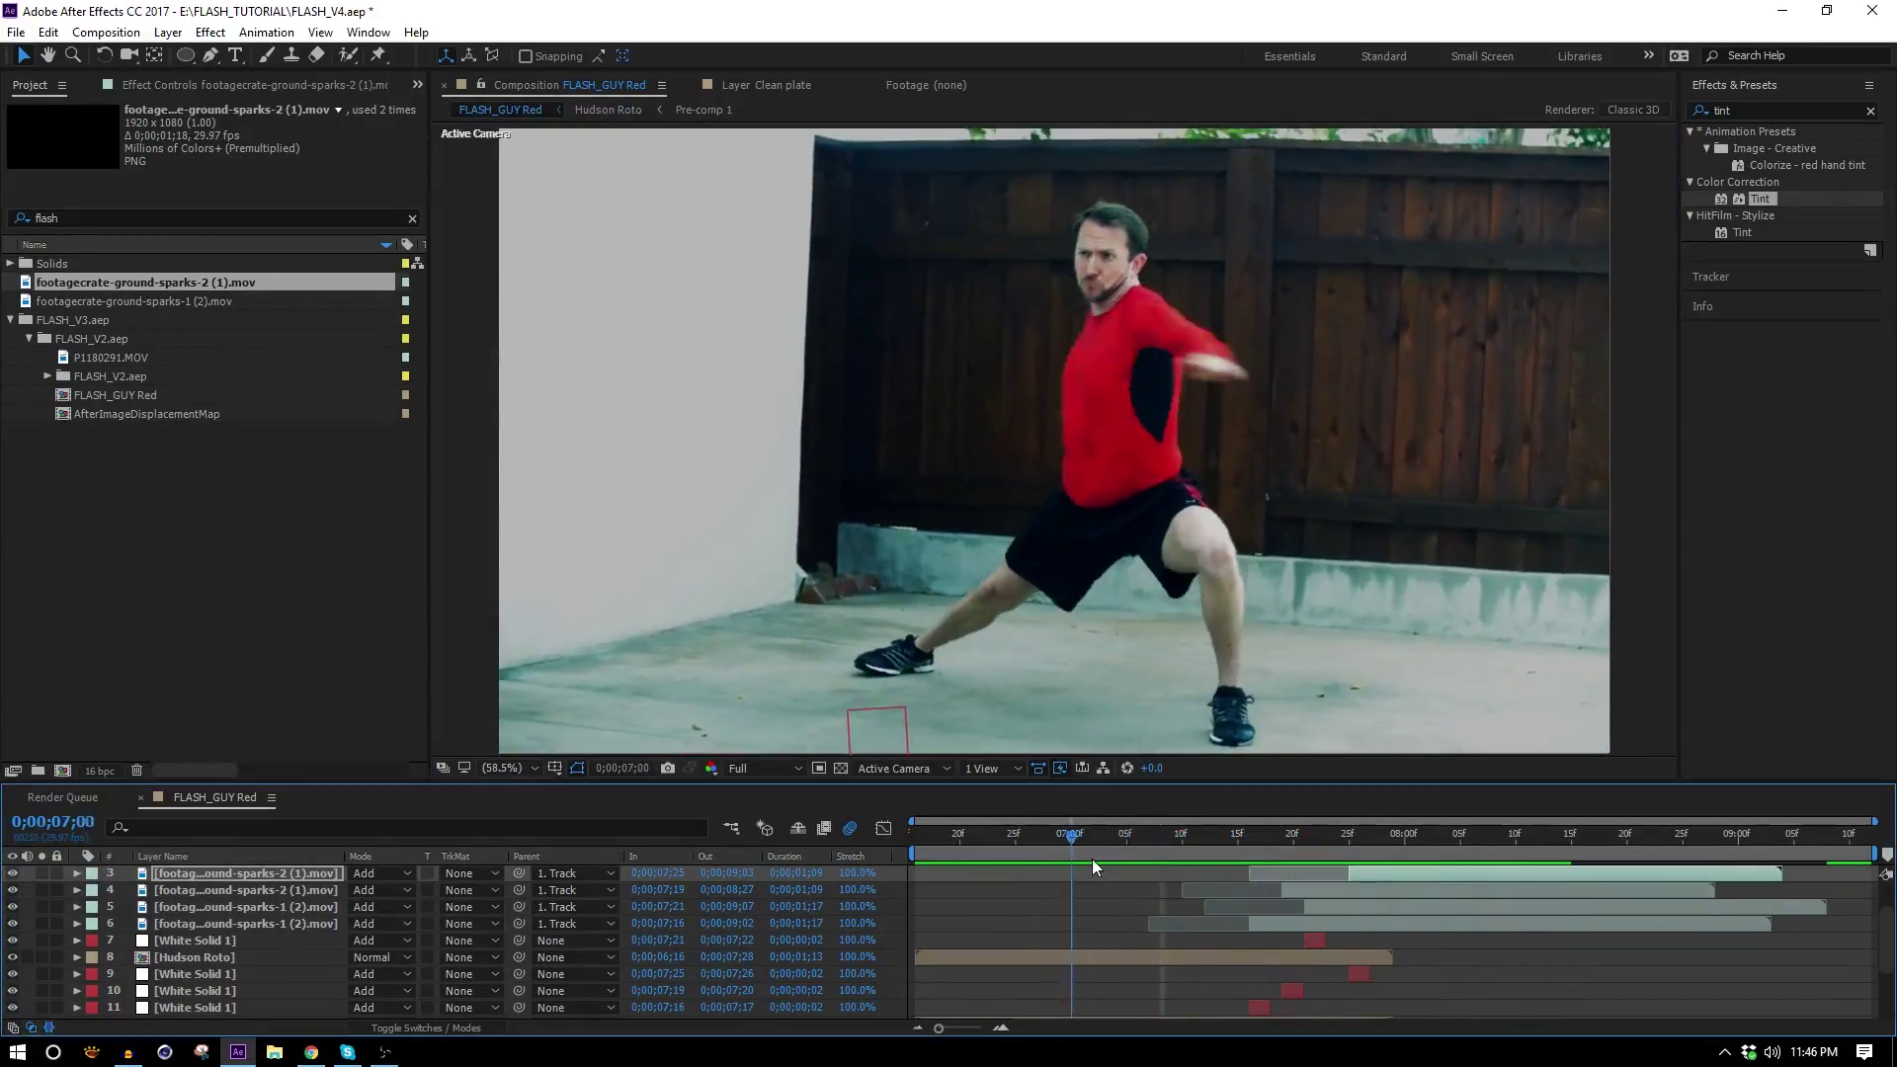
pyautogui.moveTo(1139, 869); pyautogui.dragTo(1239, 842)
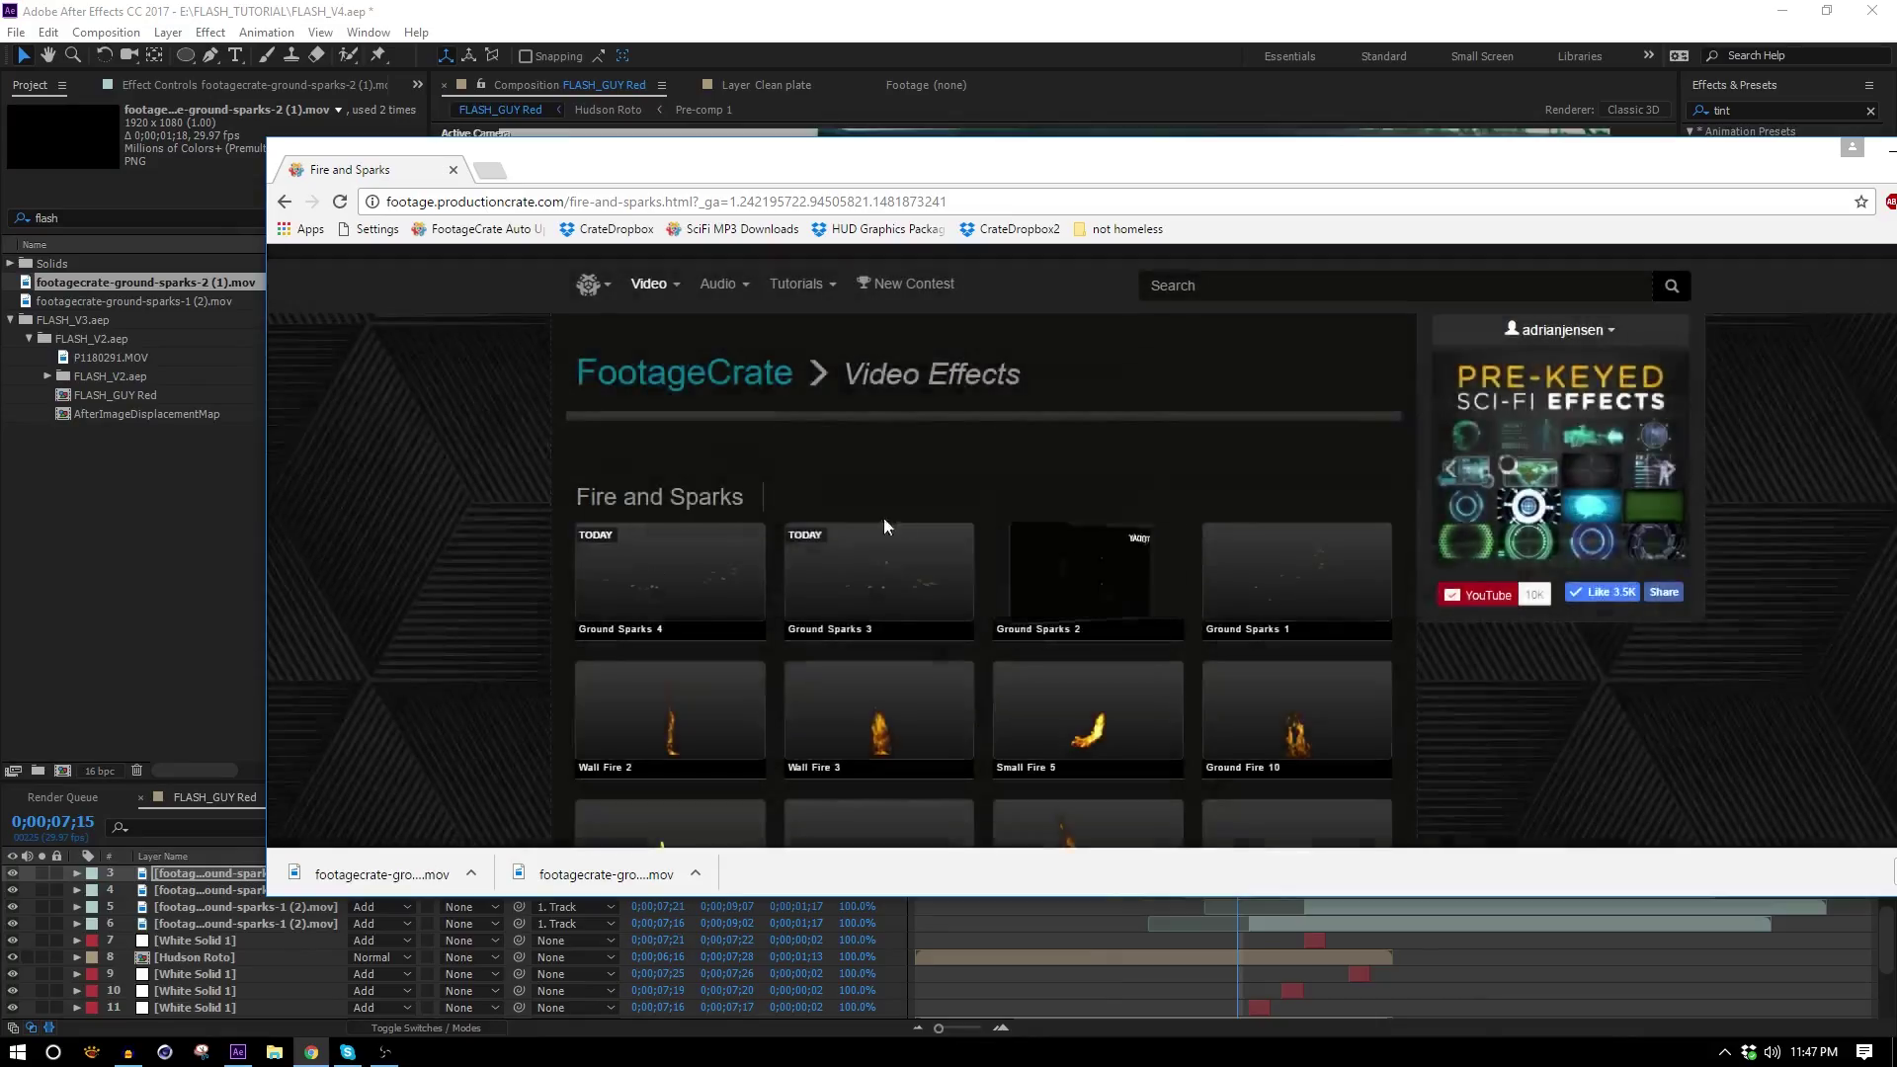
# Download the Ground Sparks 4 clip from FootageCrate and import it into the After Effects project.
pyautogui.click(880, 583)
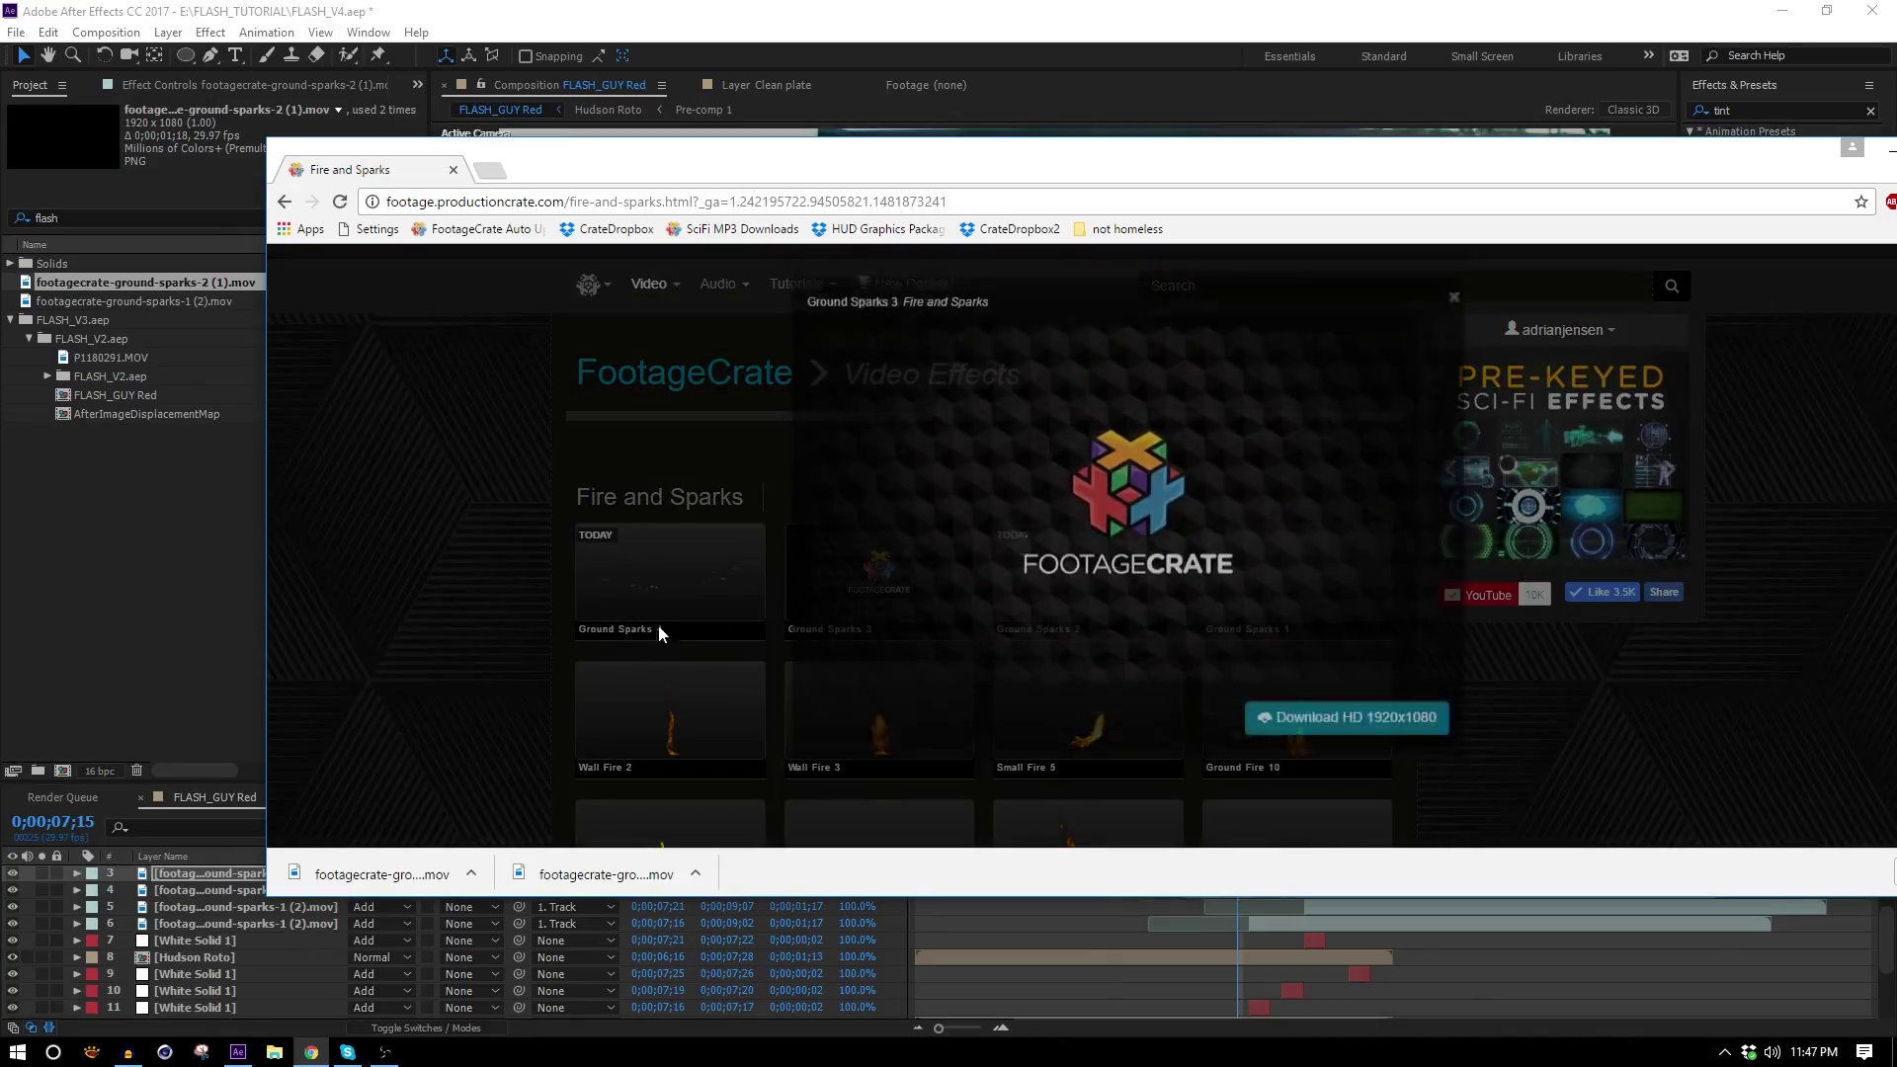
pyautogui.click(524, 649)
pyautogui.click(949, 589)
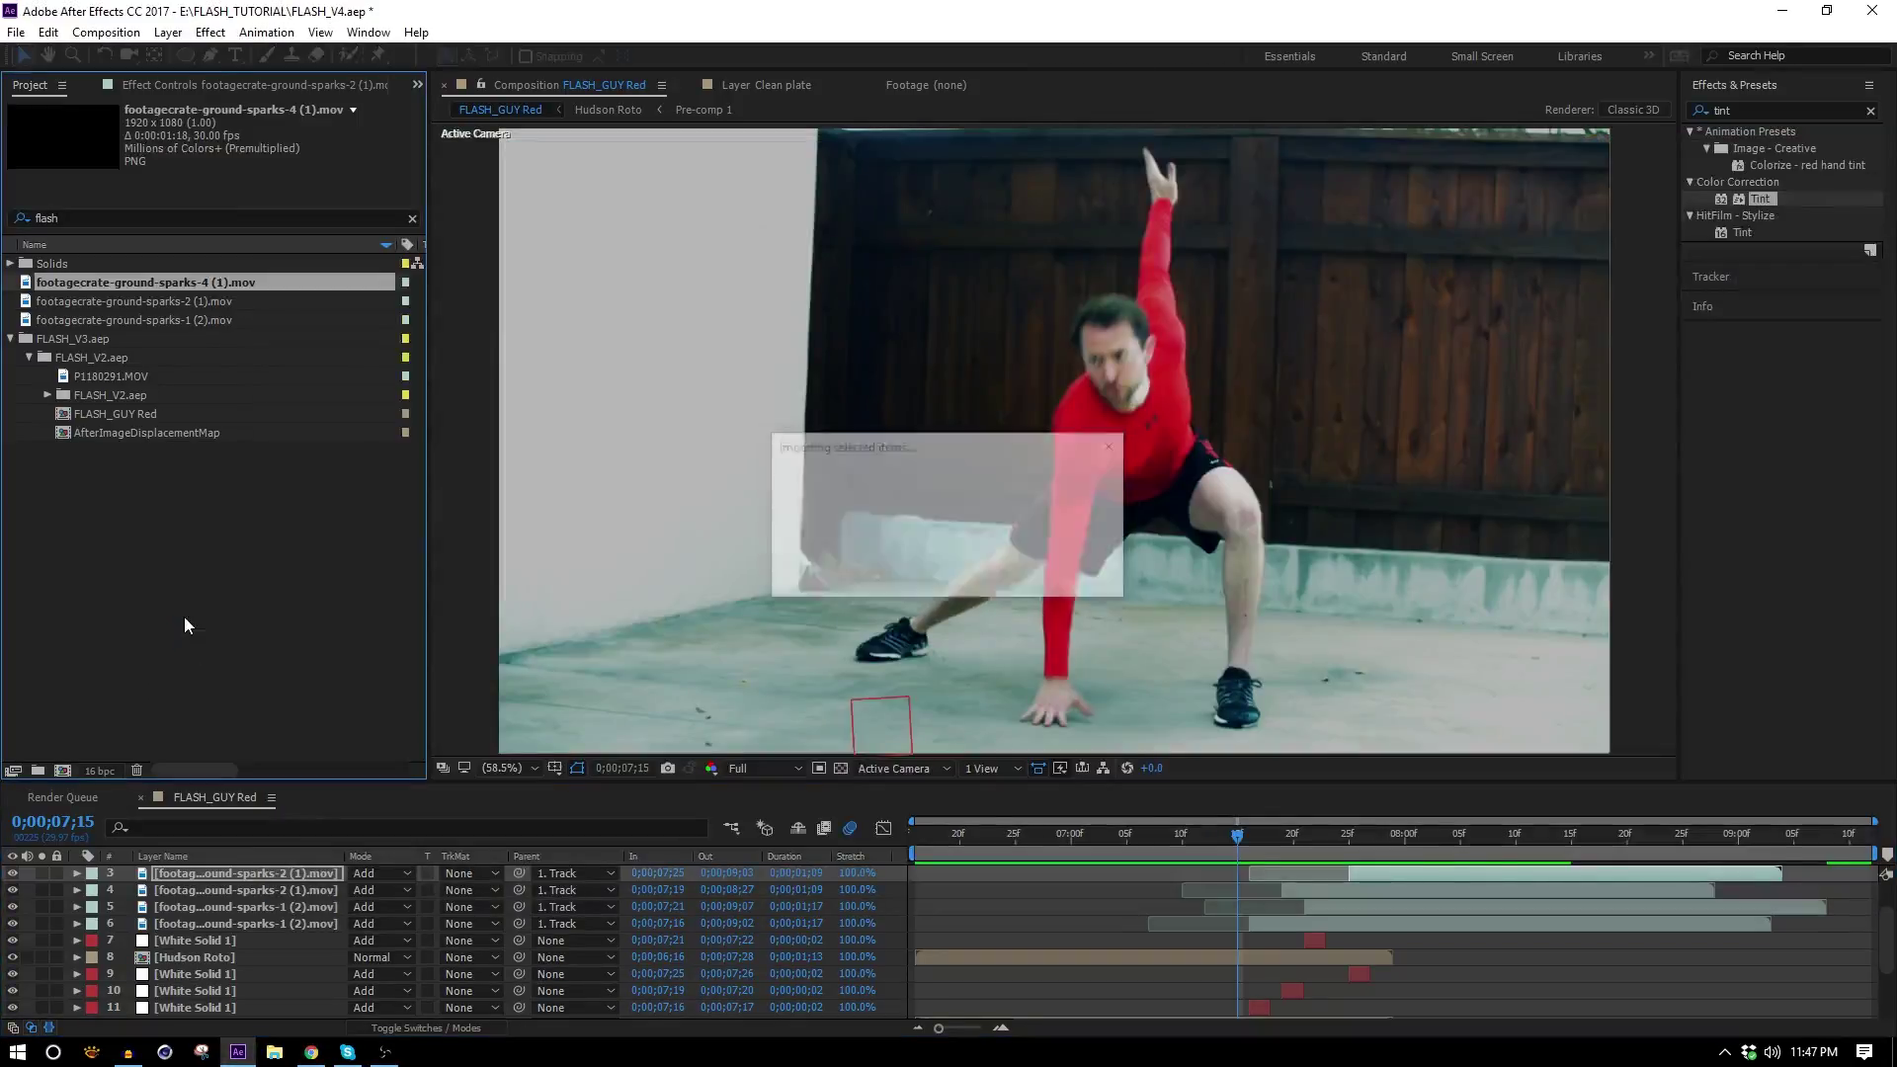
# Place the ground-sparks-4 clip beneath the man's upper roto layer, parented to Track and blended with Add.
pyautogui.moveTo(205, 281); pyautogui.dragTo(405, 871)
pyautogui.moveTo(220, 868); pyautogui.dragTo(249, 917)
pyautogui.moveTo(516, 922); pyautogui.dragTo(193, 880)
pyautogui.click(380, 923)
pyautogui.click(435, 257)
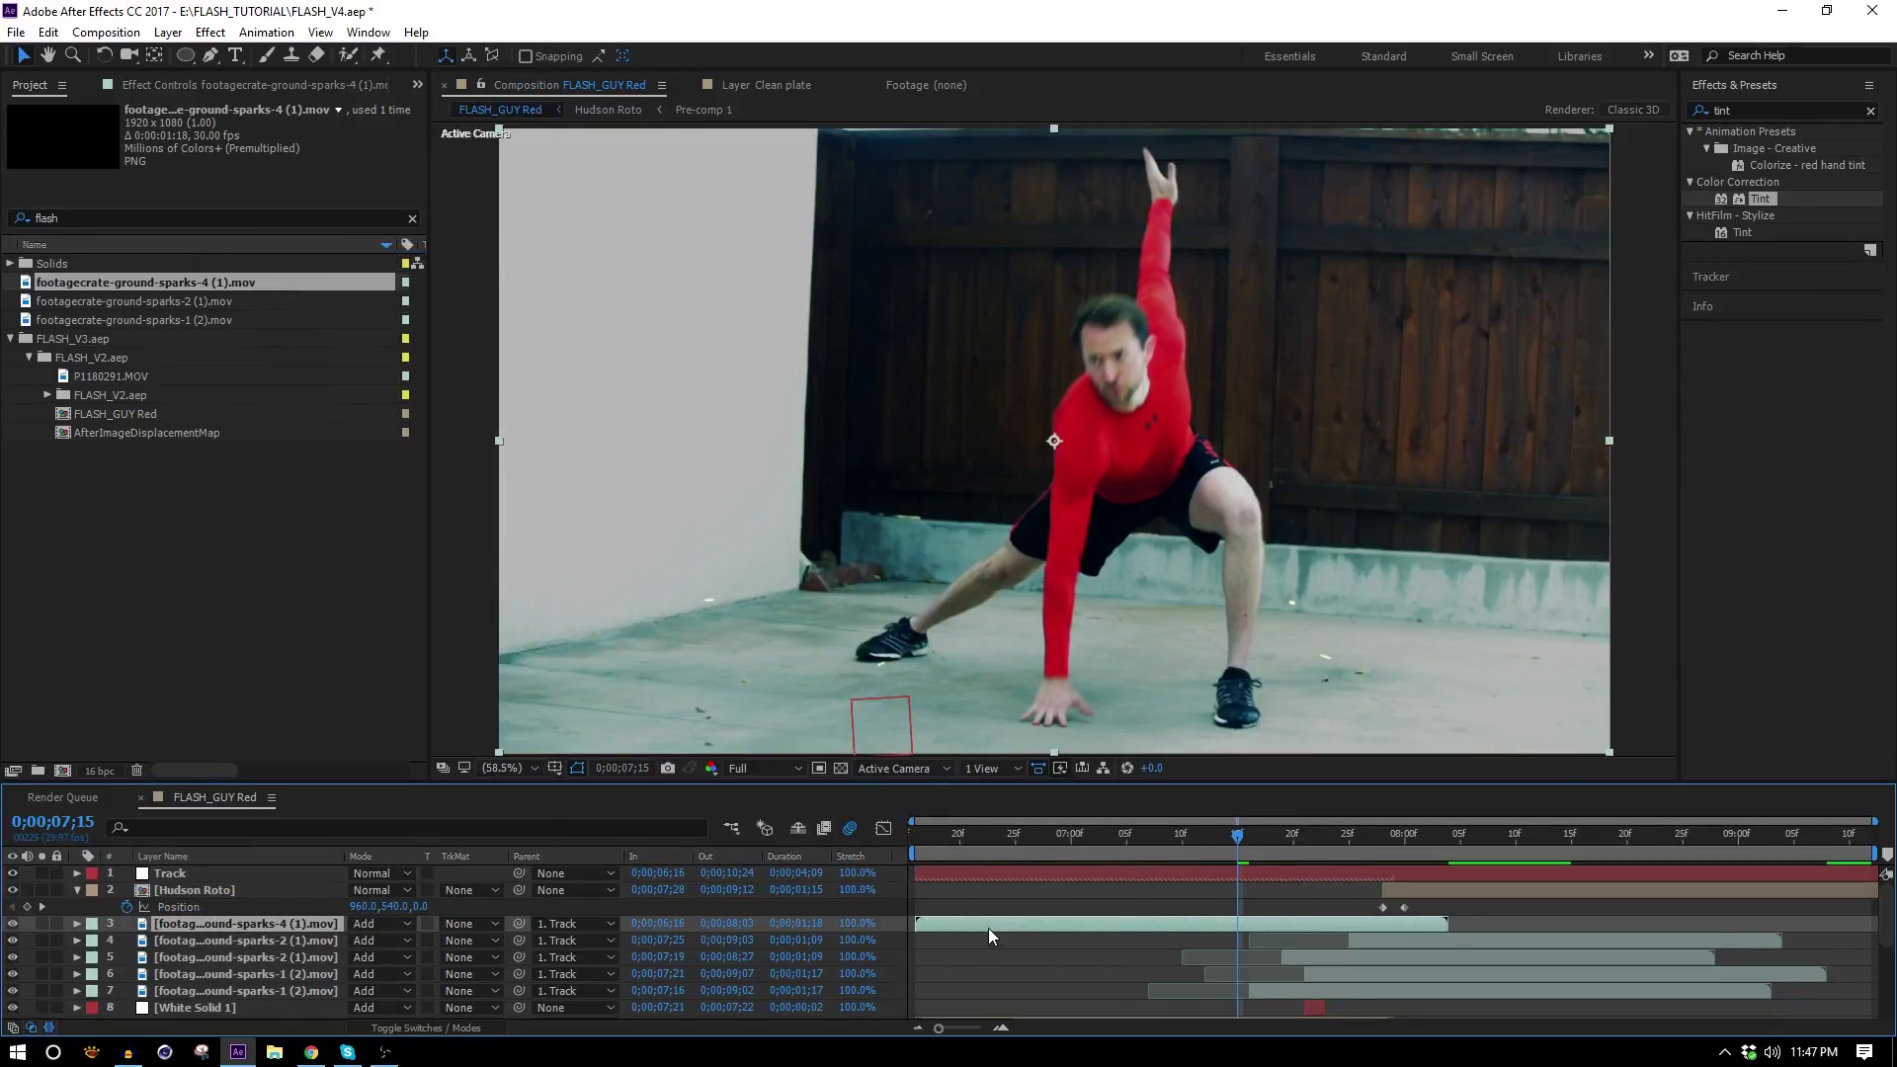
# Trim the ground-sparks-4 clip to start at 0;00;07;15, then reposition the sparks and preview the result.
pyautogui.moveTo(982, 931); pyautogui.dragTo(1231, 919)
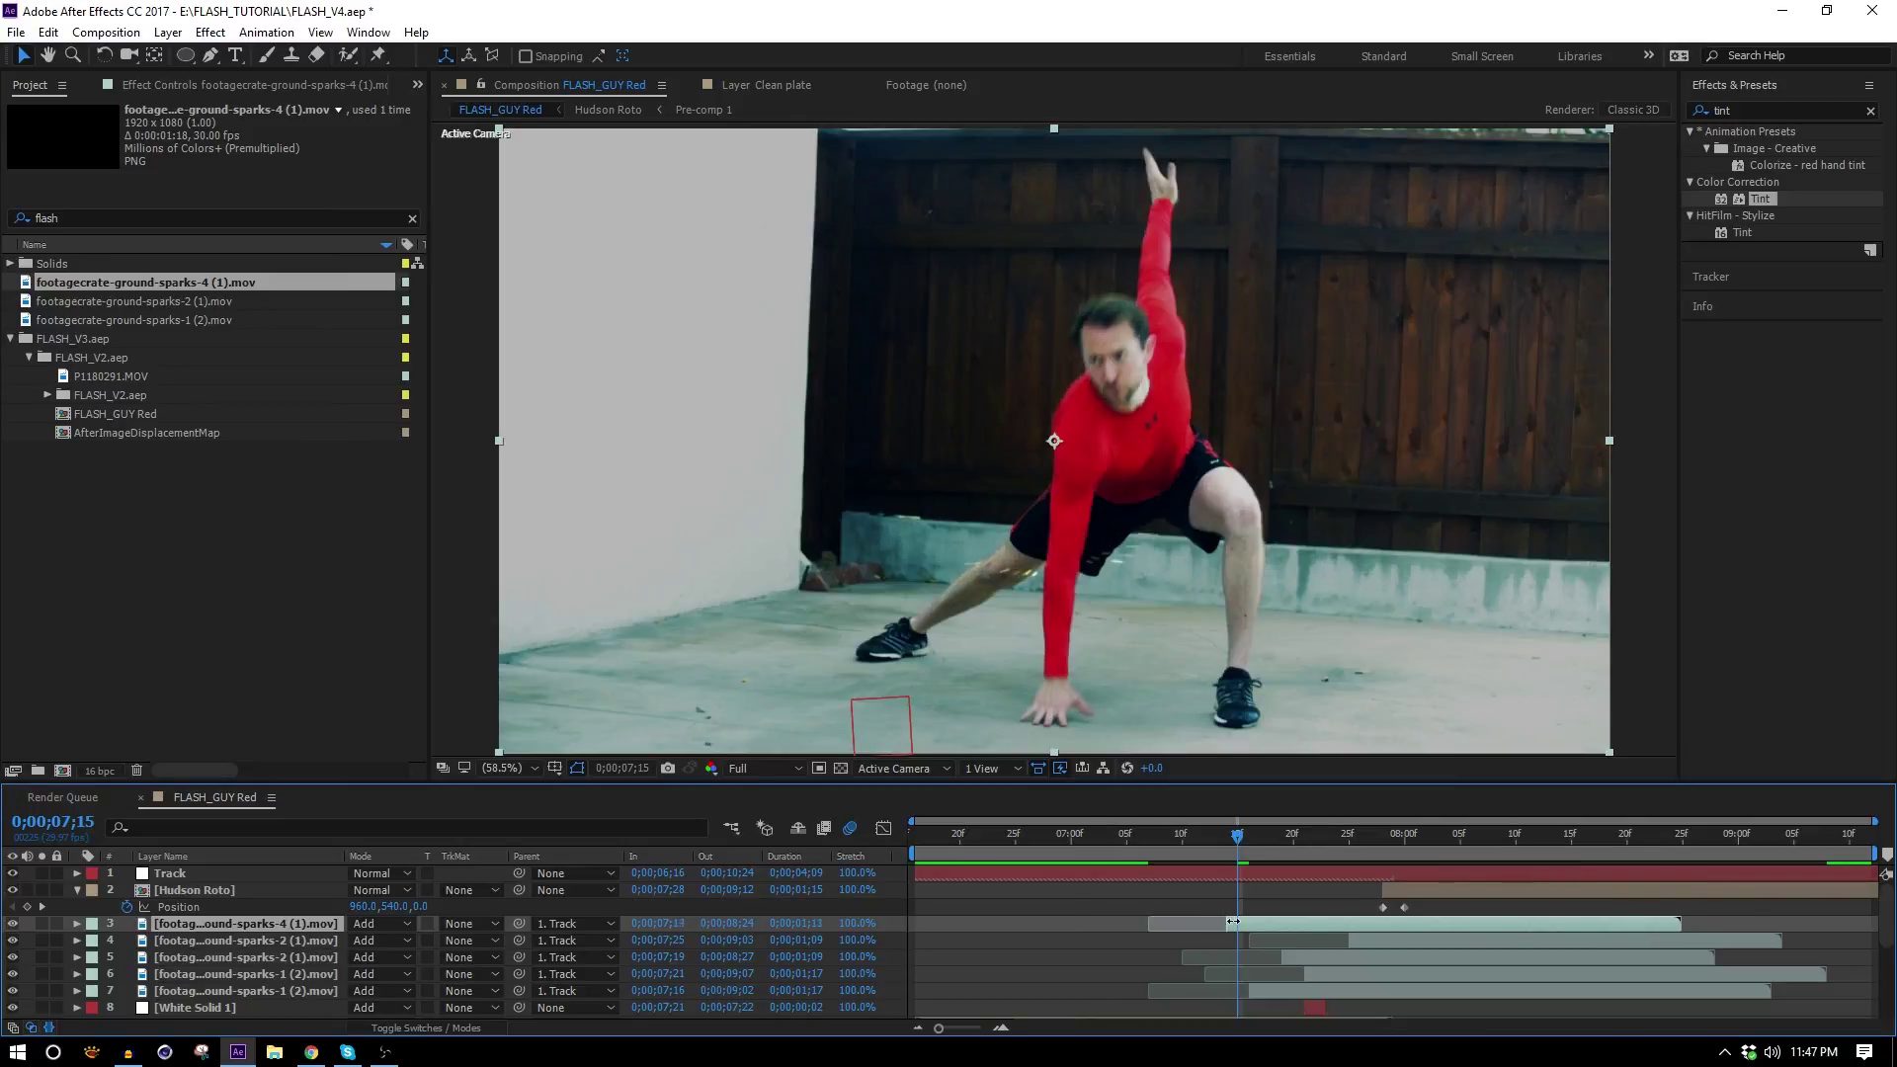
pyautogui.moveTo(1087, 495); pyautogui.dragTo(1057, 332)
pyautogui.moveTo(1022, 406); pyautogui.dragTo(1039, 594)
pyautogui.moveTo(1282, 848); pyautogui.dragTo(1385, 855)
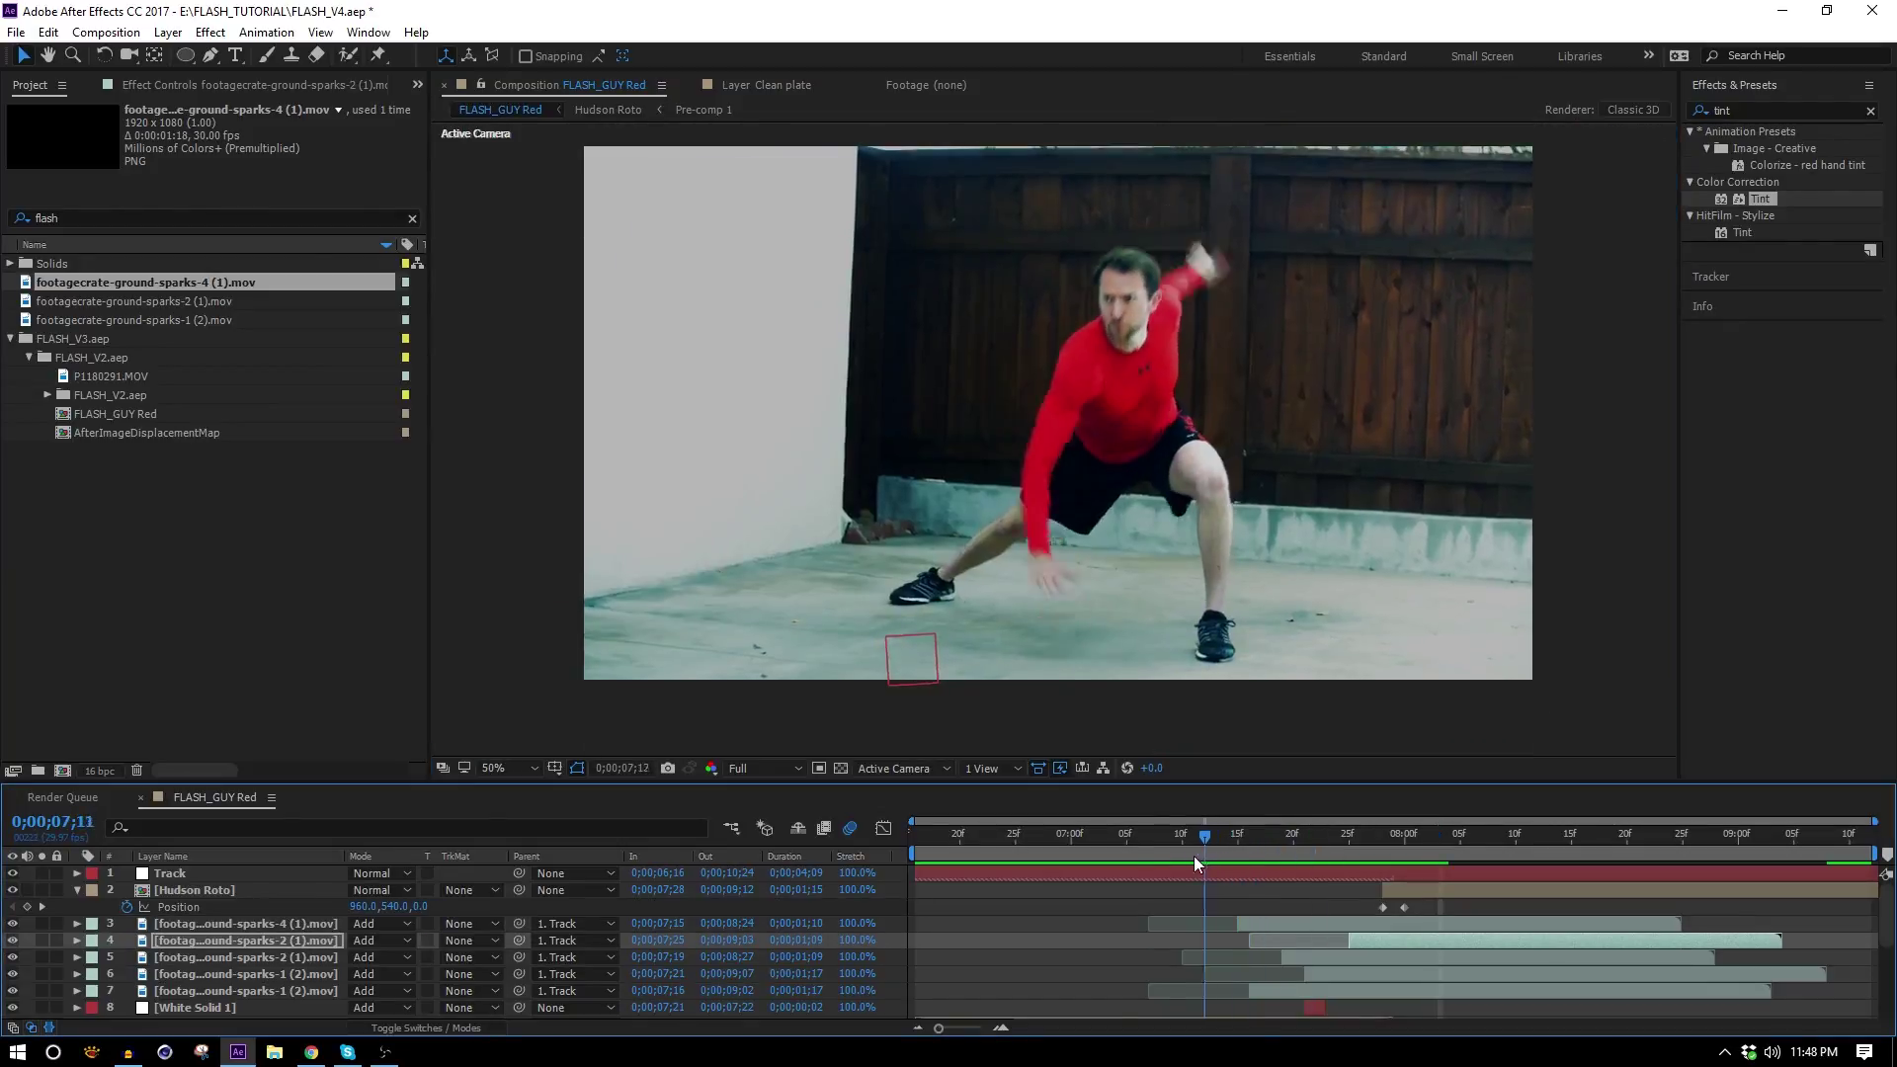
pyautogui.press('space')
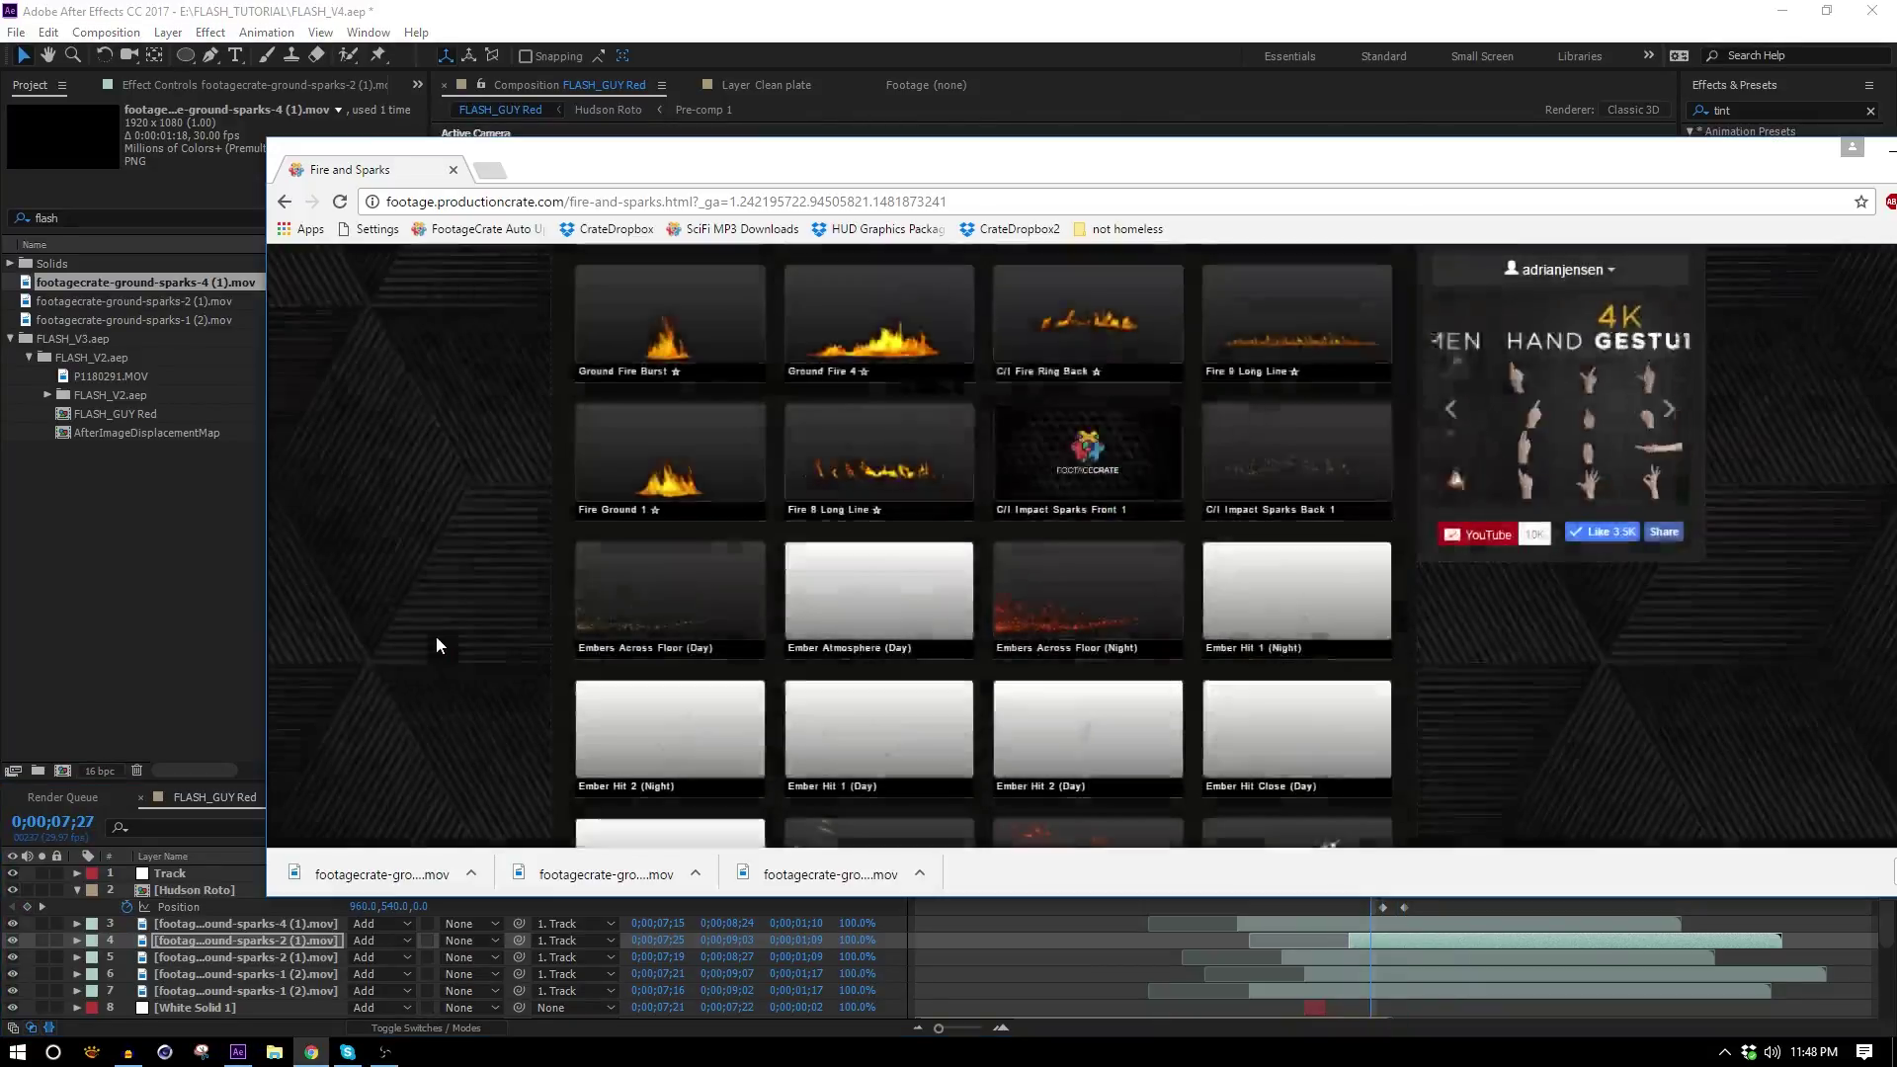
# Download the C/I Impact Sparks Front 1 and Back 1 clips from FootageCrate and import them into the After Effects project.
pyautogui.click(1199, 451)
pyautogui.click(1095, 480)
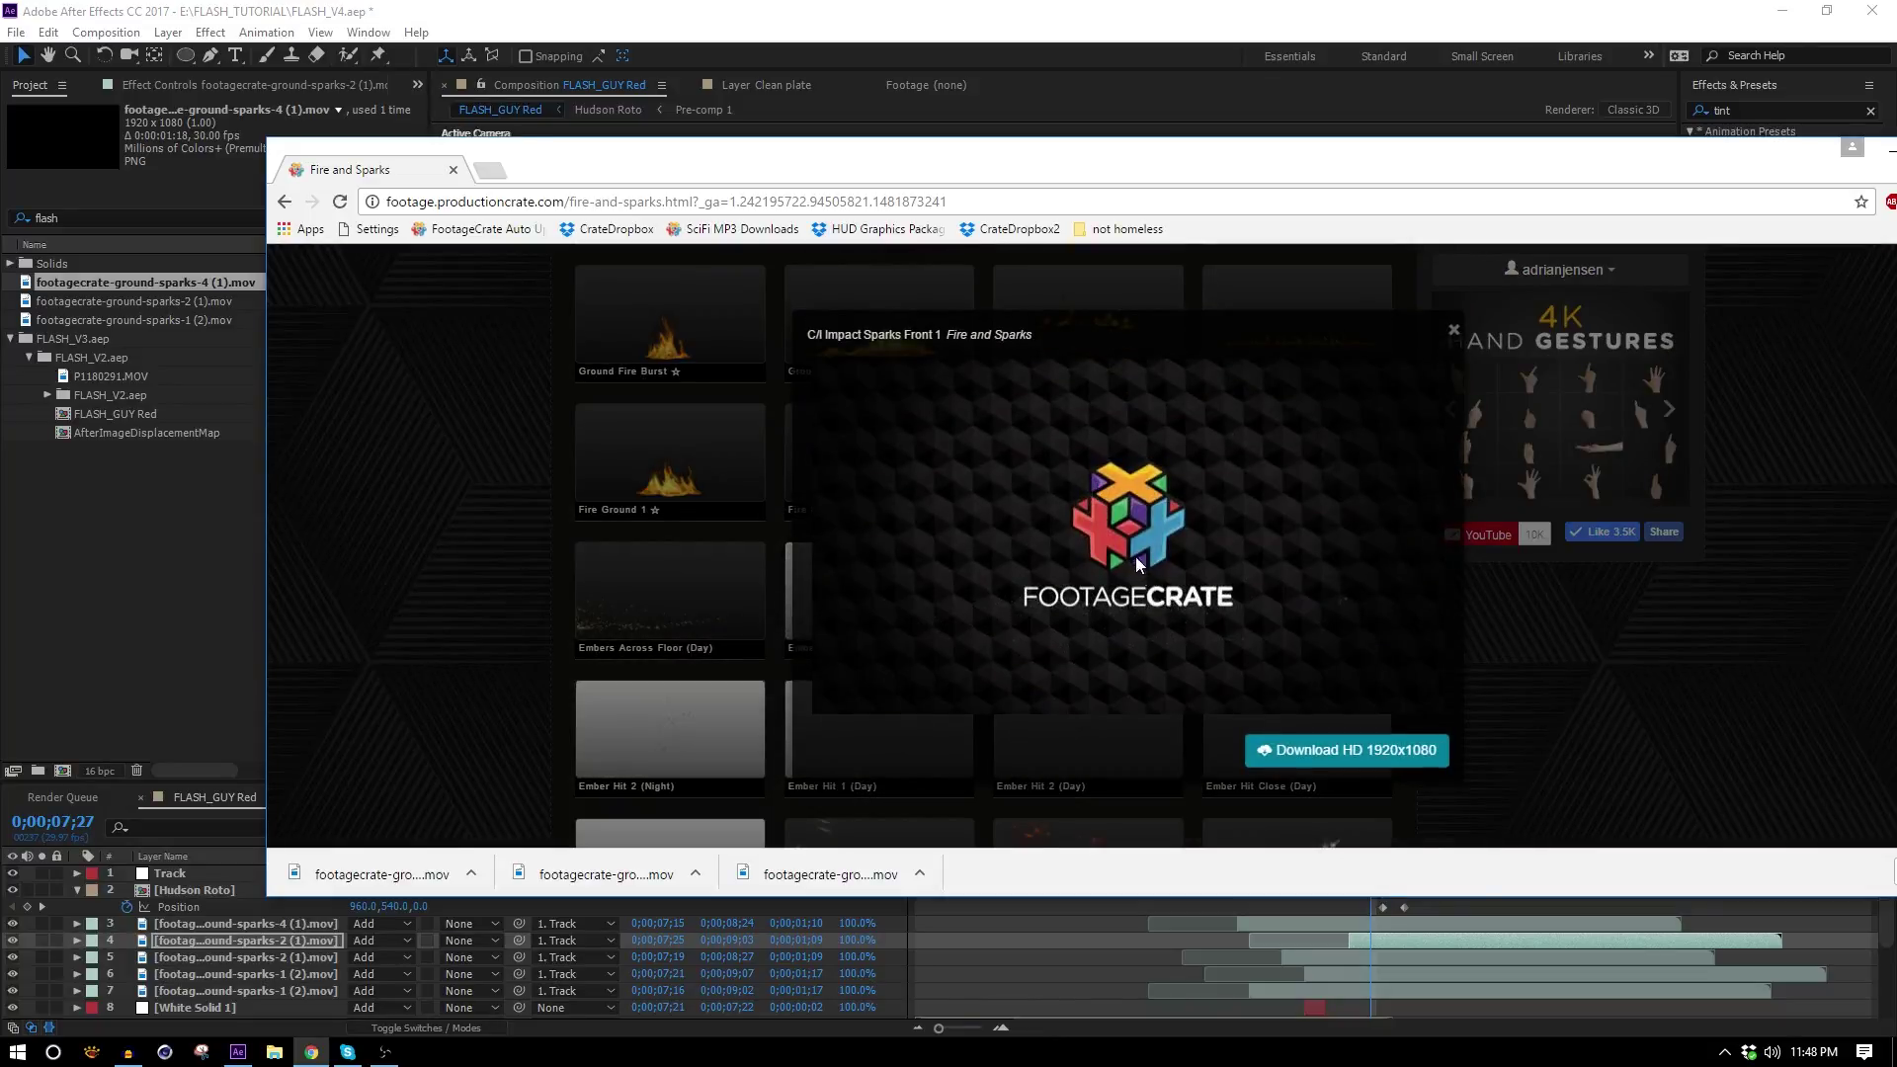
pyautogui.click(1327, 753)
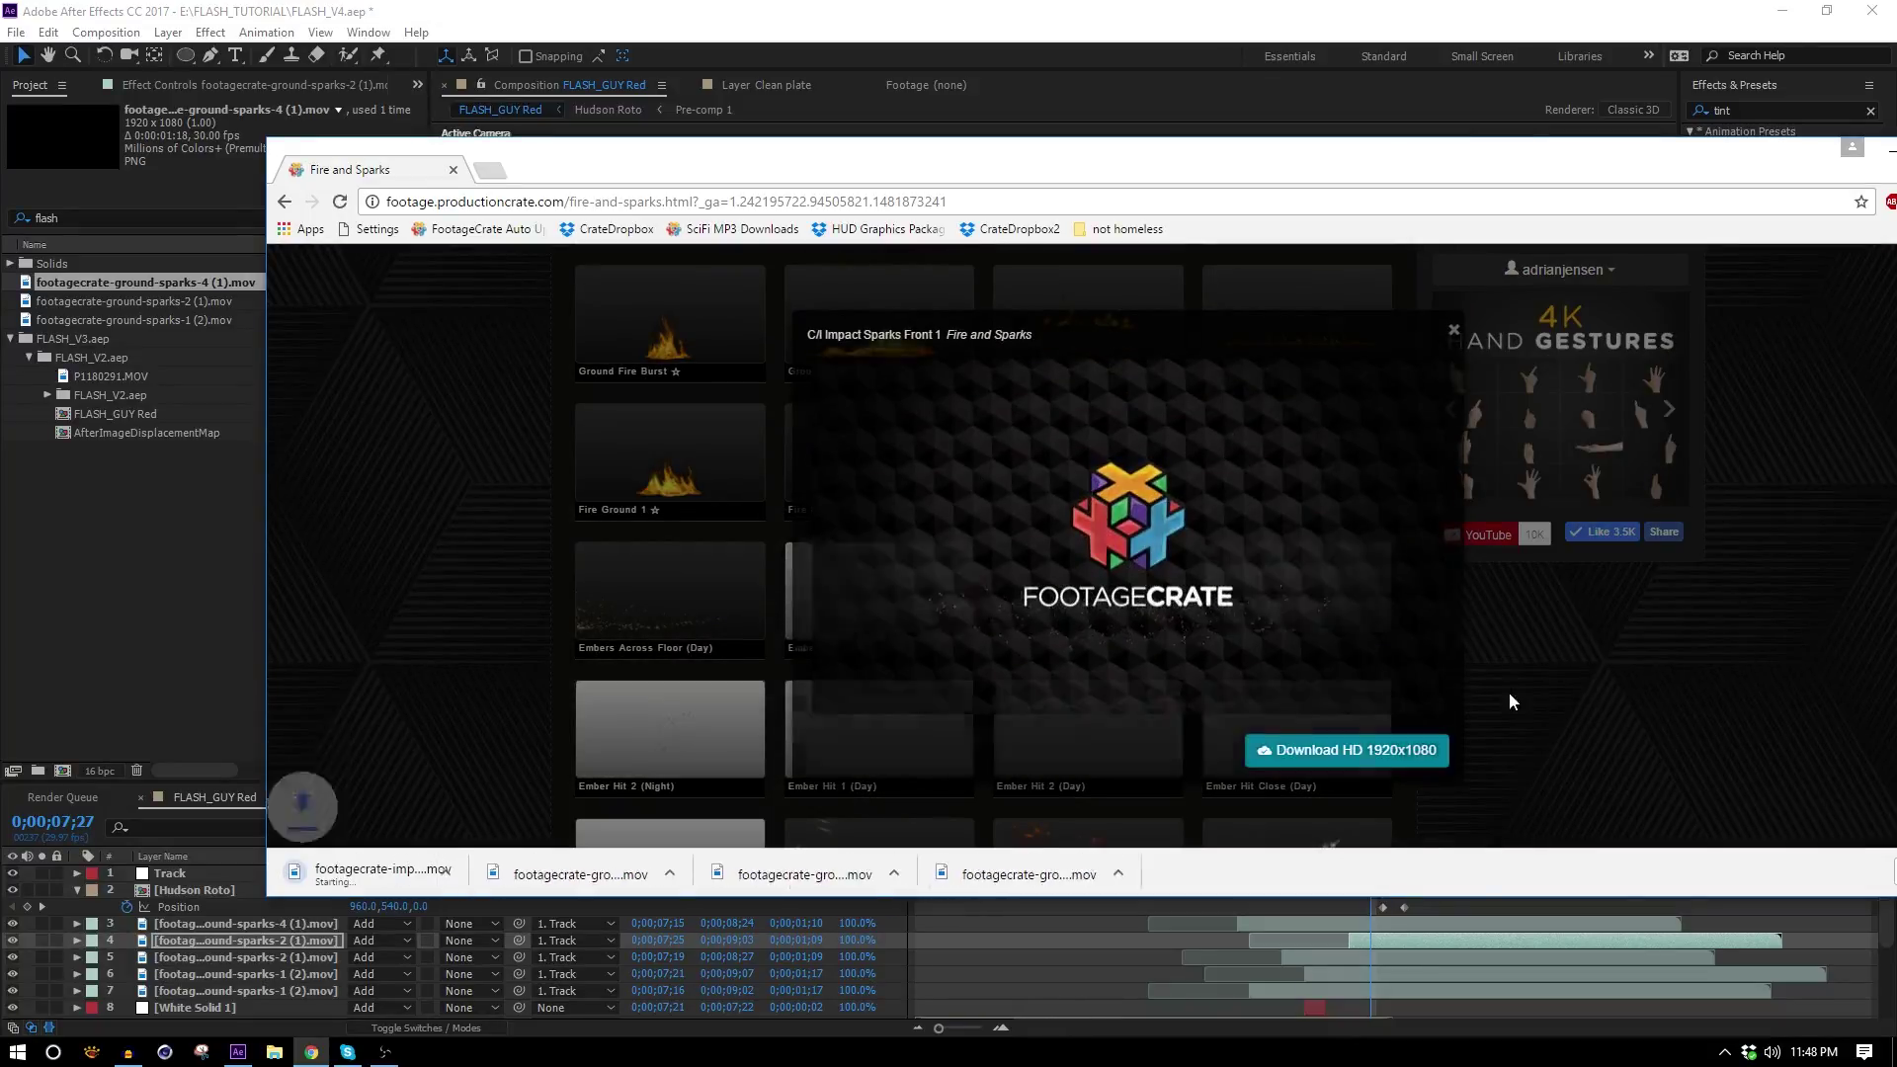
pyautogui.click(1509, 695)
pyautogui.click(1314, 440)
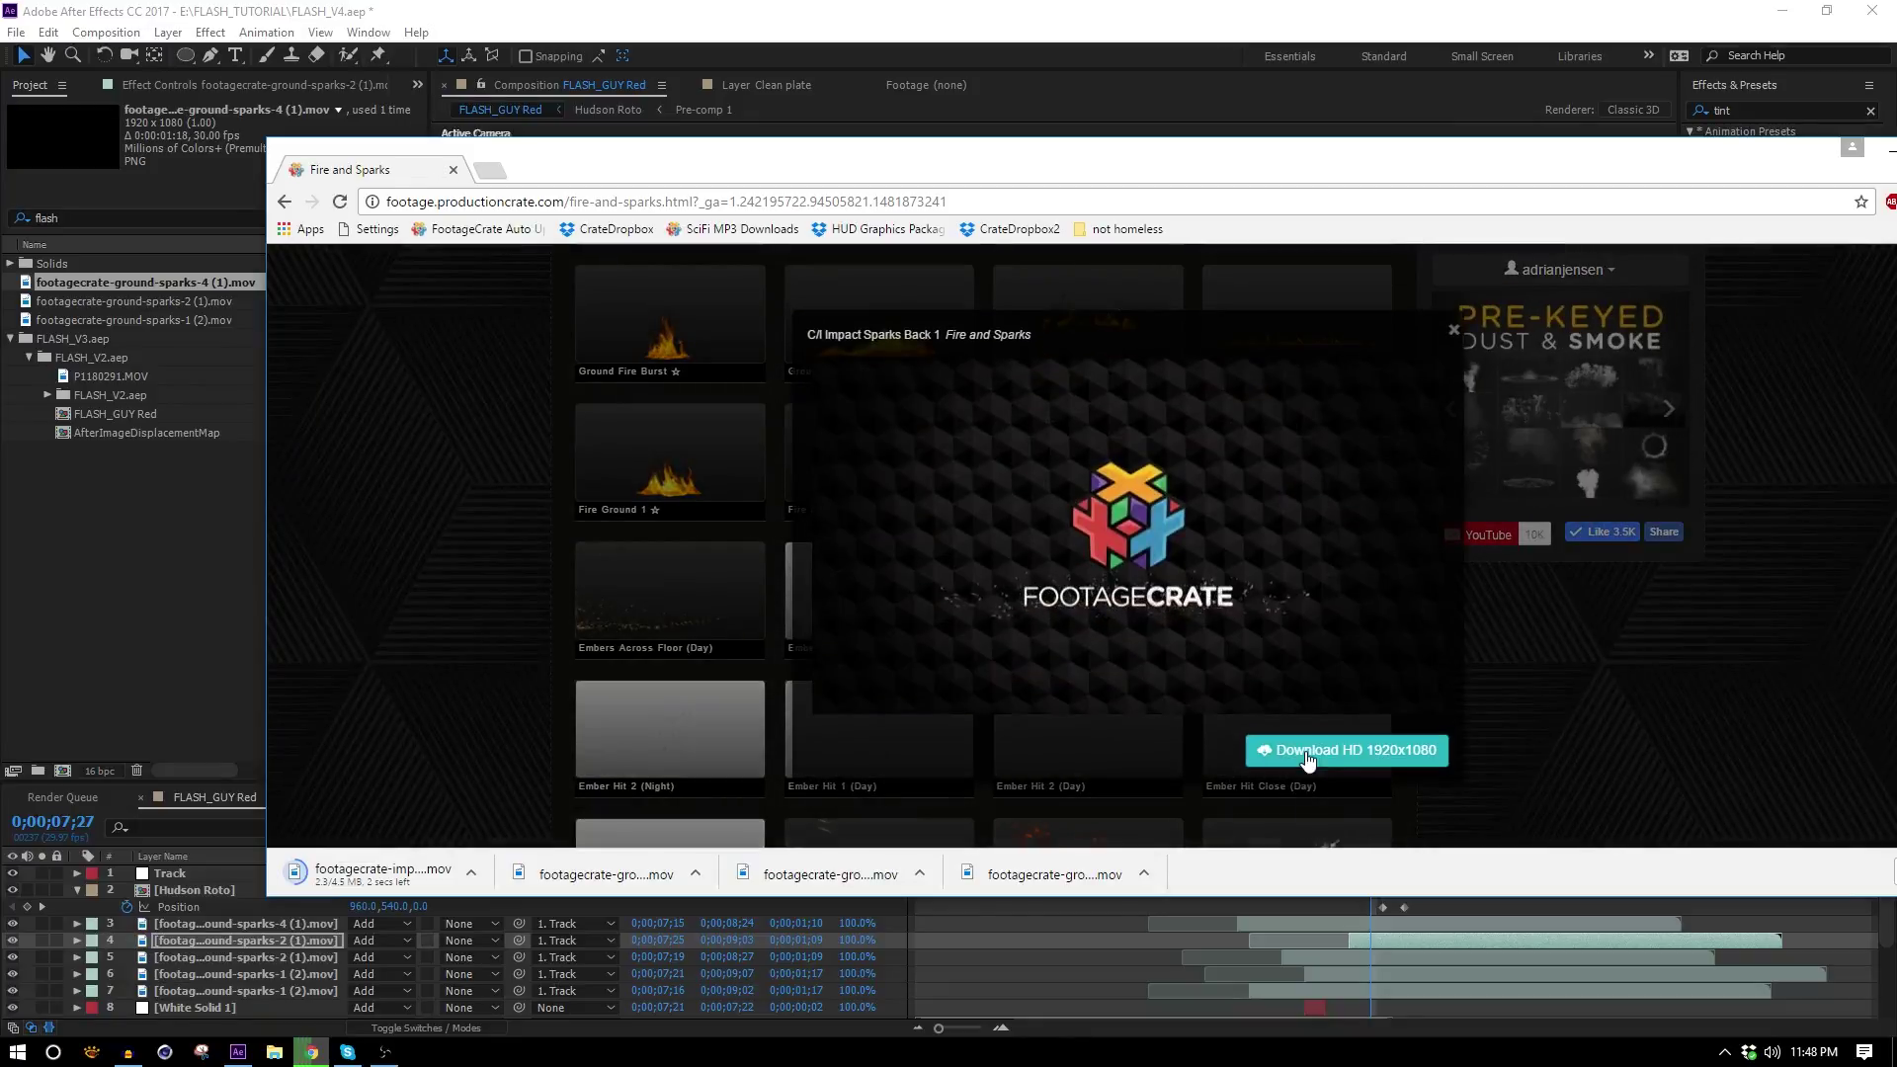
pyautogui.click(1306, 749)
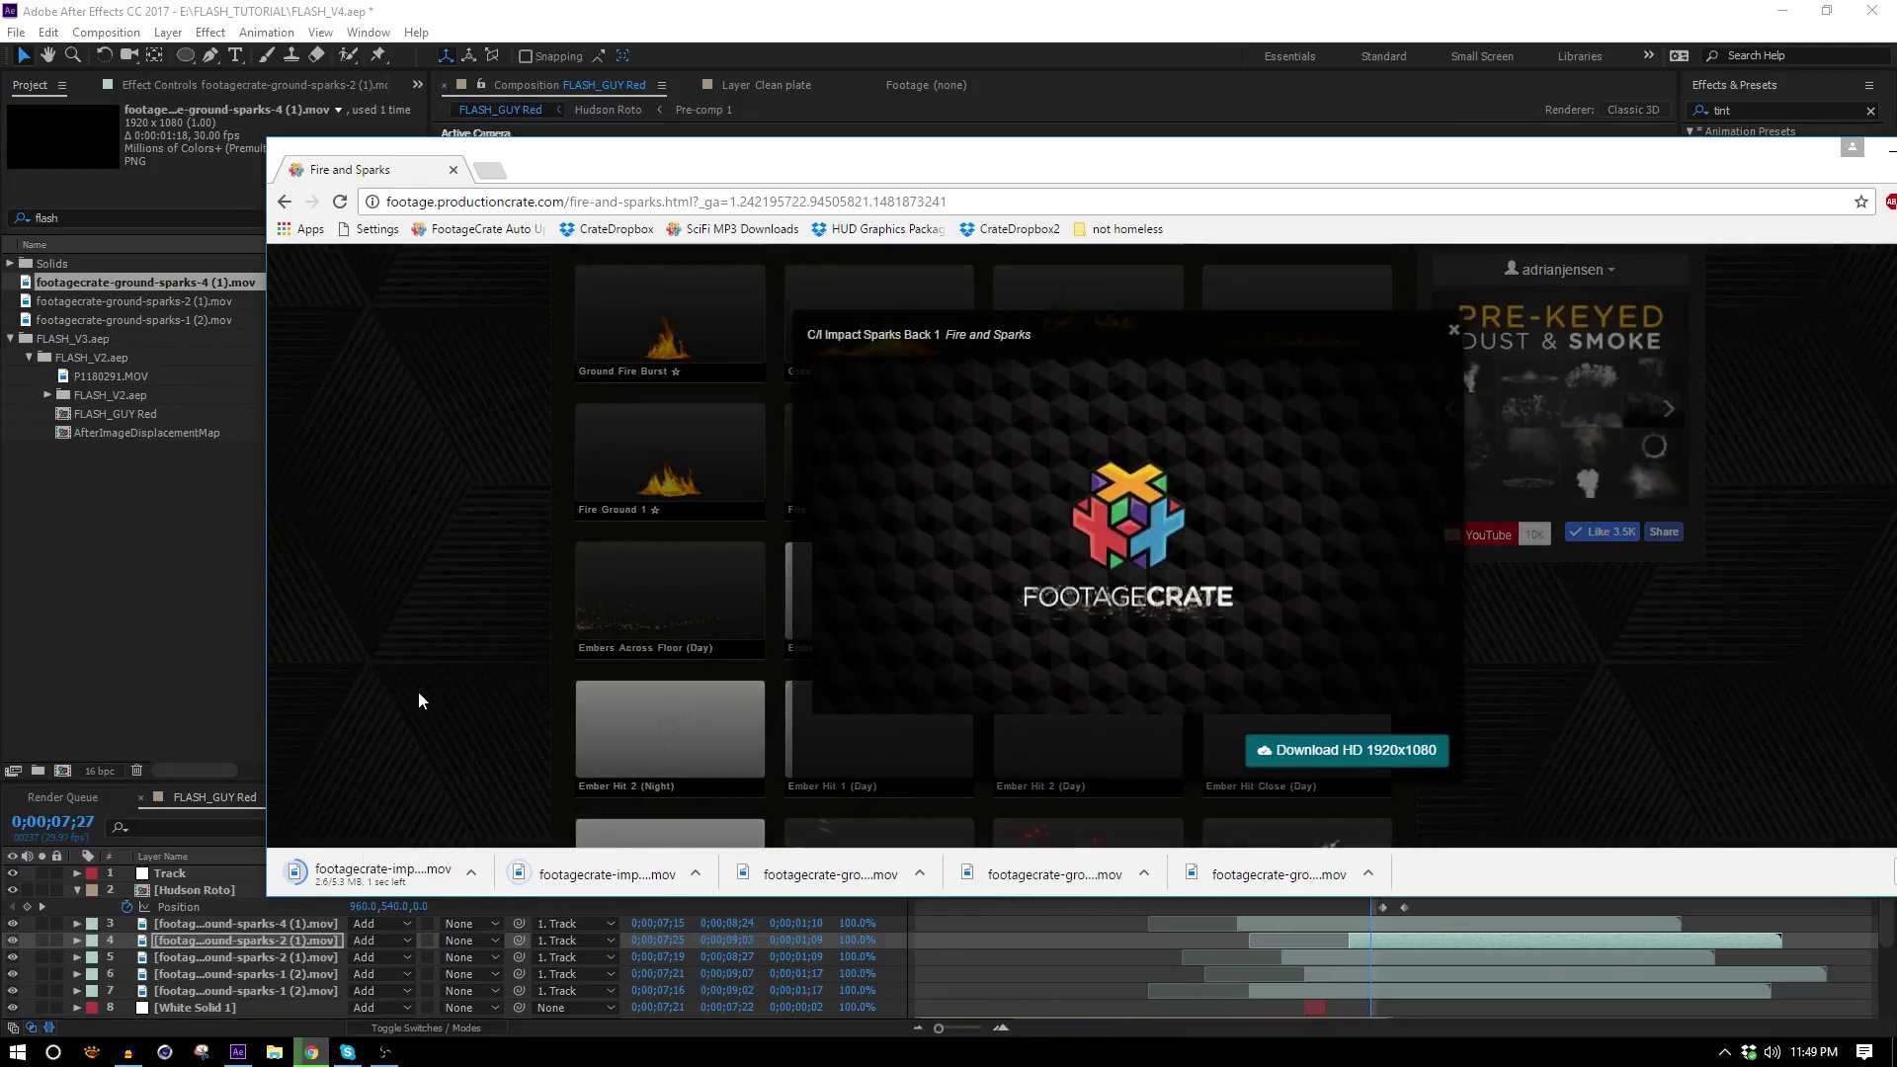
pyautogui.moveTo(626, 874); pyautogui.dragTo(139, 554)
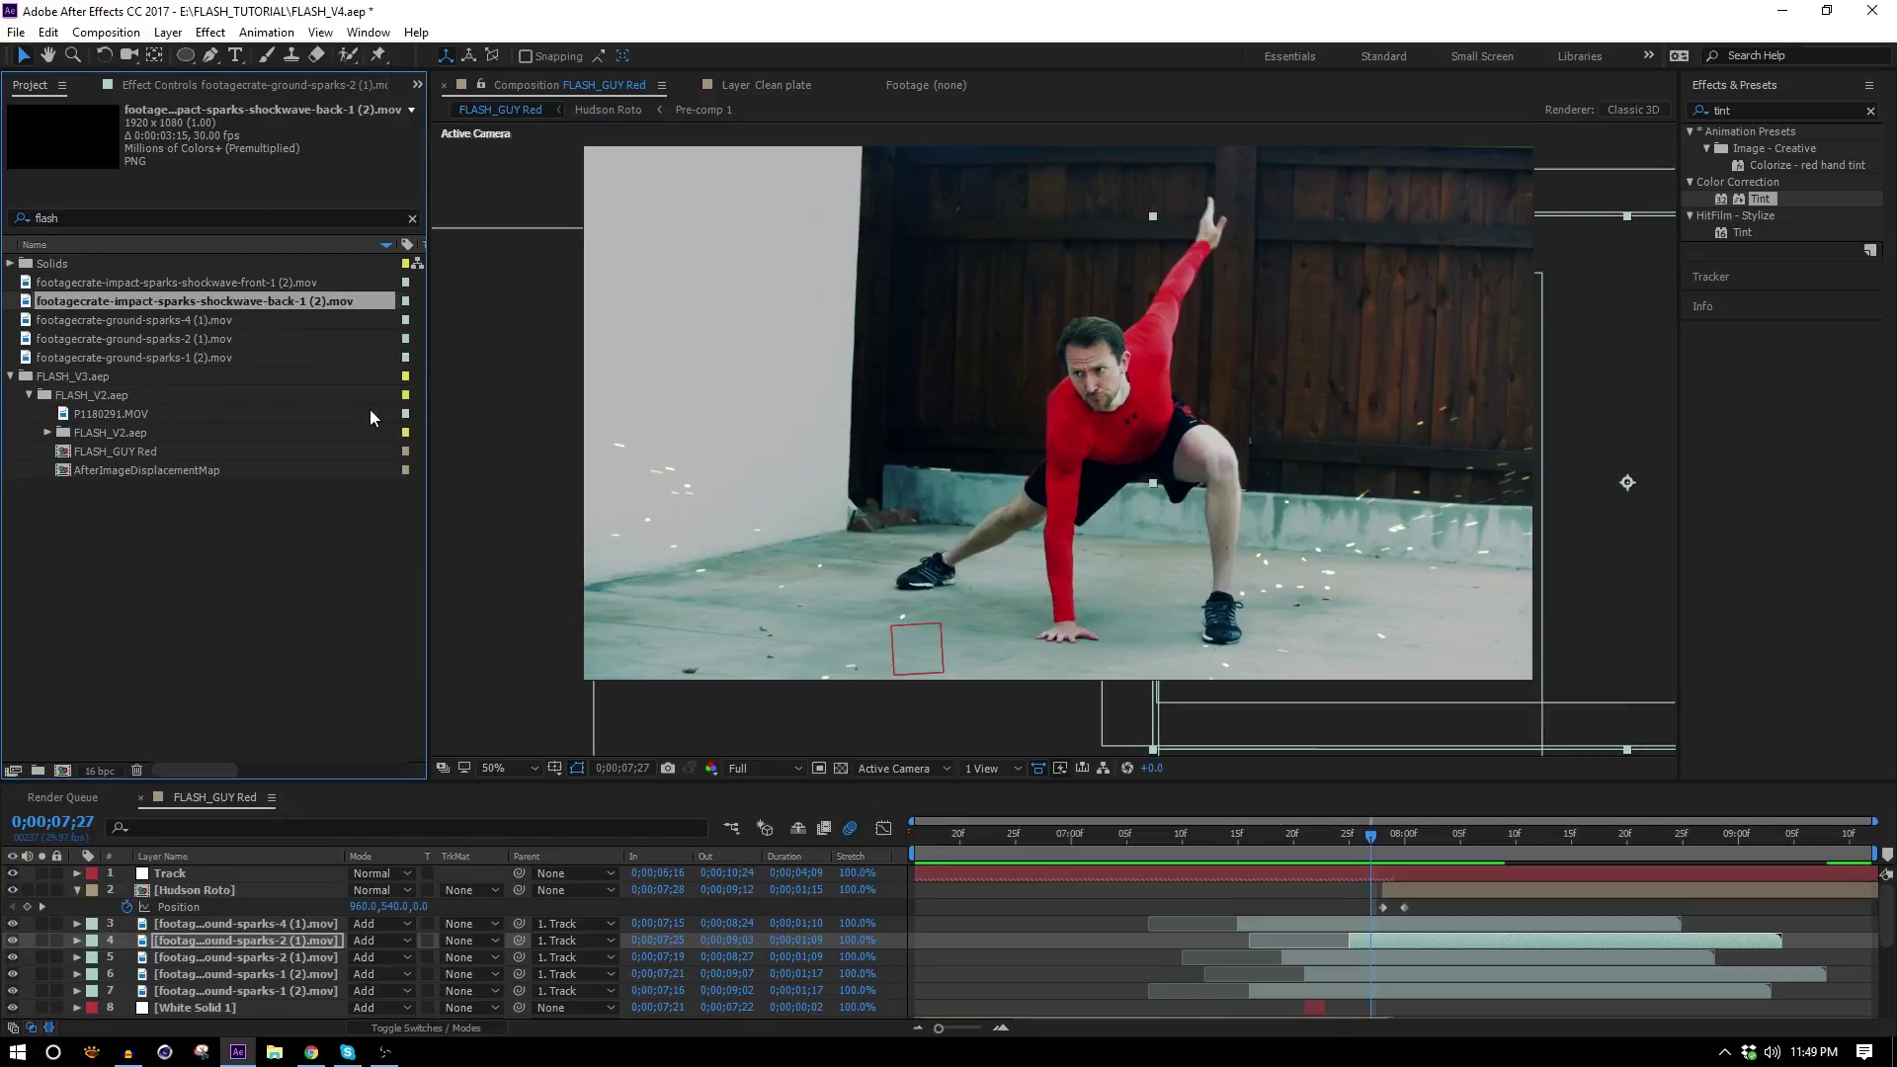
# Create a single composition from both impact-sparks-shockwave clips, with front above back, and solo both layers at 0:00:00:11.
pyautogui.keyDown('shift'); pyautogui.click(228, 283); pyautogui.keyUp('shift')
pyautogui.moveTo(228, 283); pyautogui.dragTo(63, 769)
pyautogui.click(261, 422)
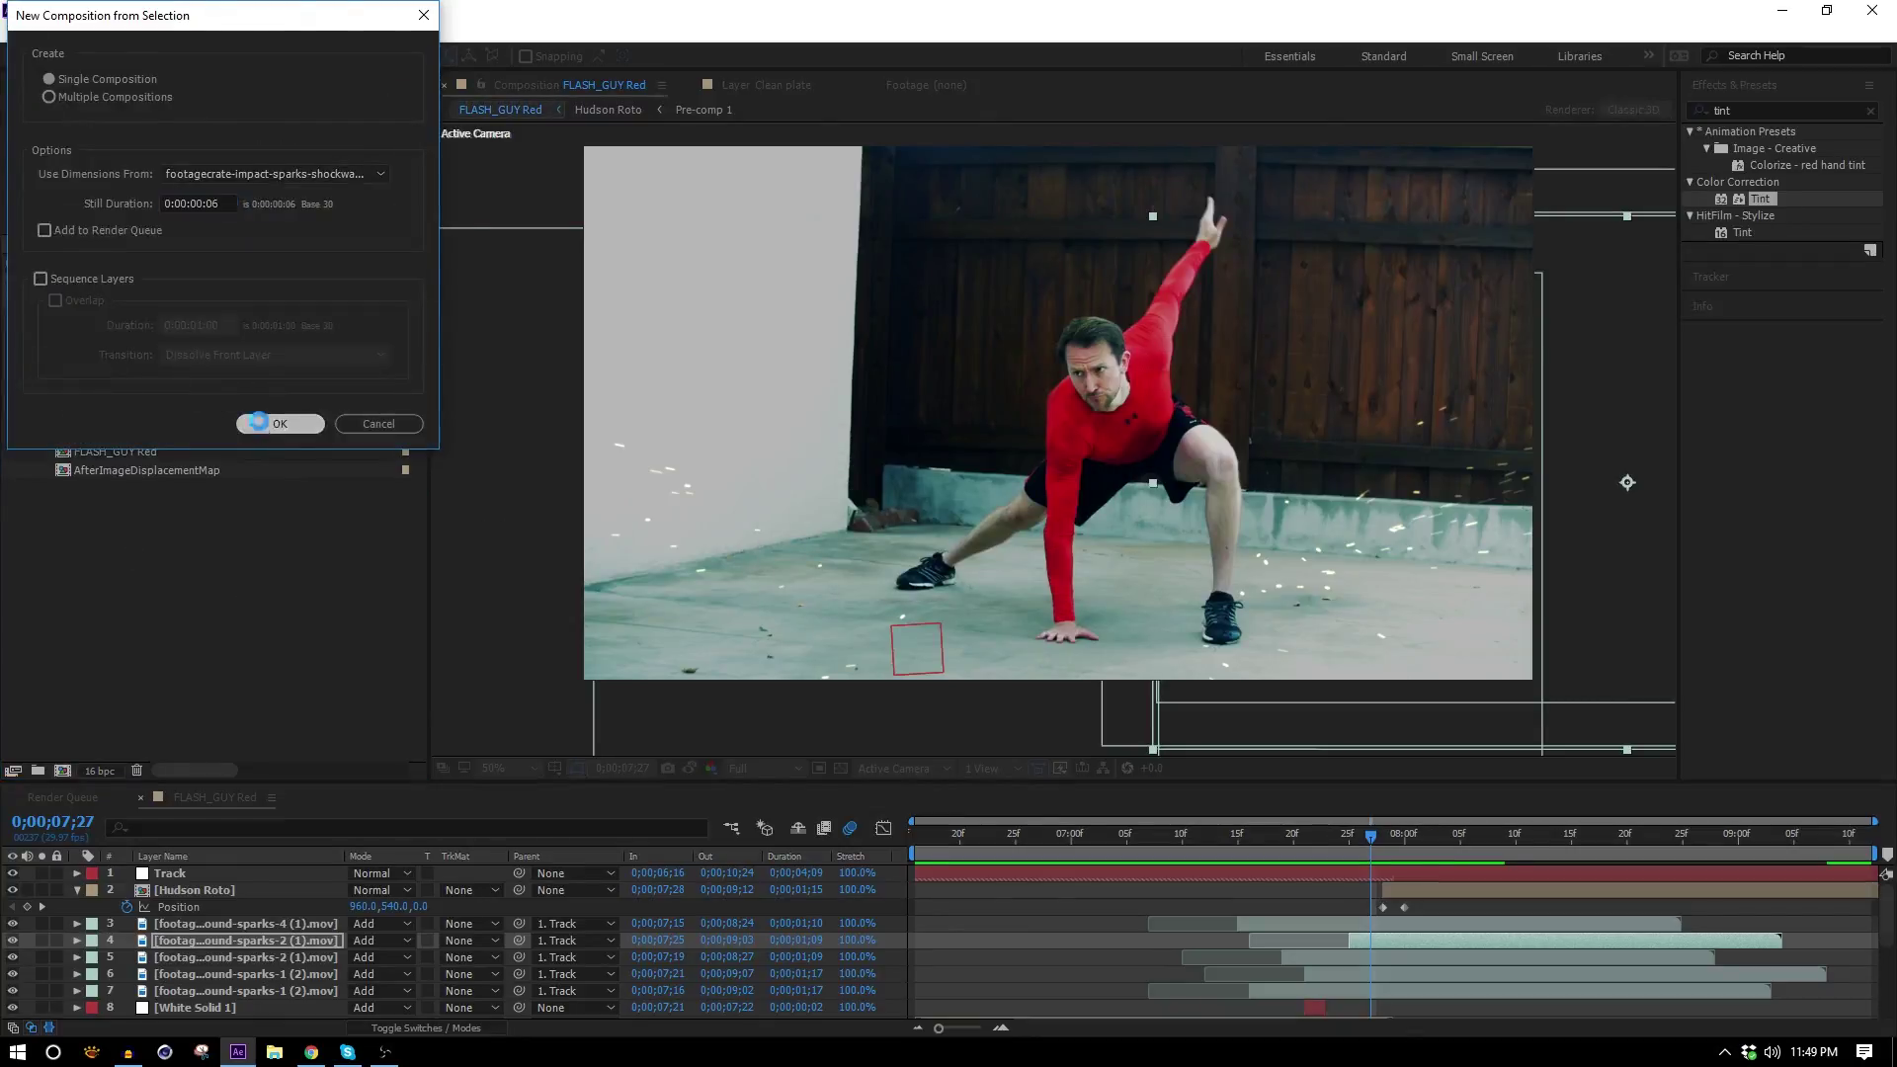
pyautogui.moveTo(233, 889); pyautogui.dragTo(240, 869)
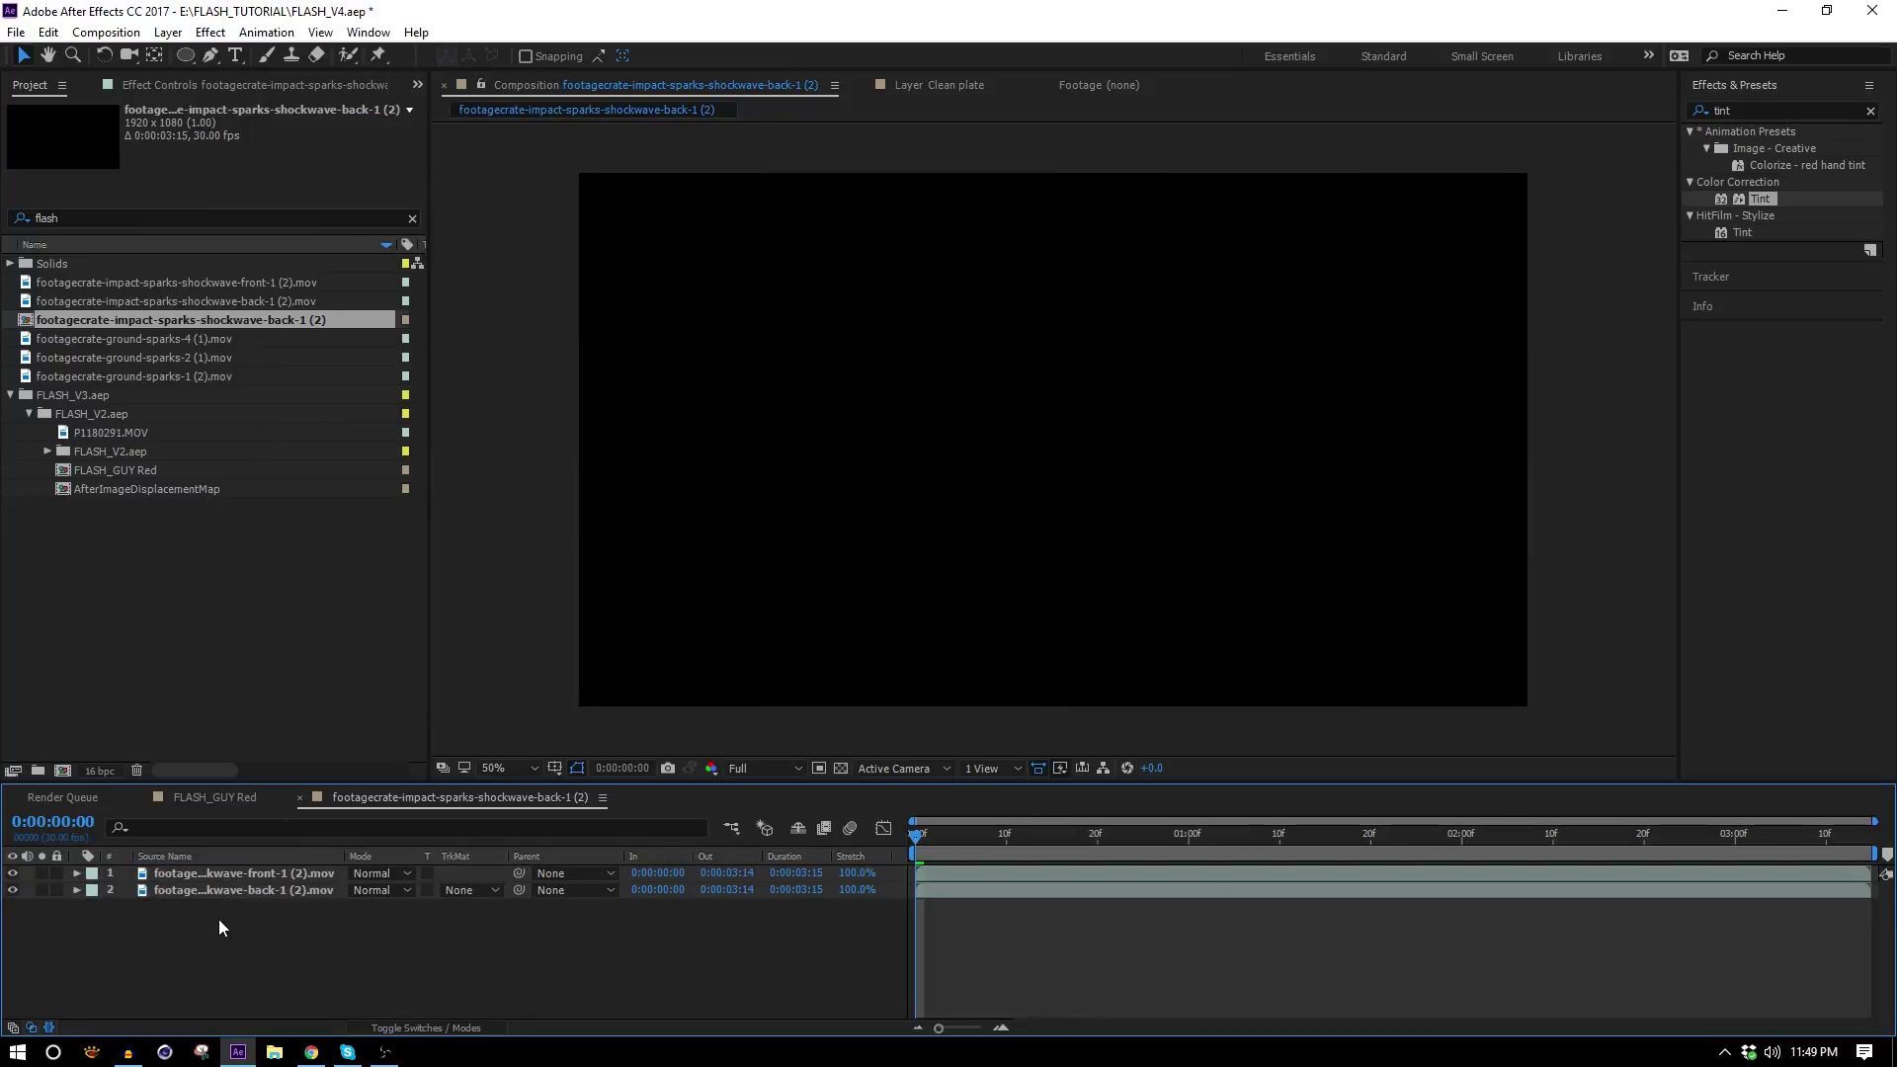
pyautogui.moveTo(916, 836); pyautogui.dragTo(1015, 838)
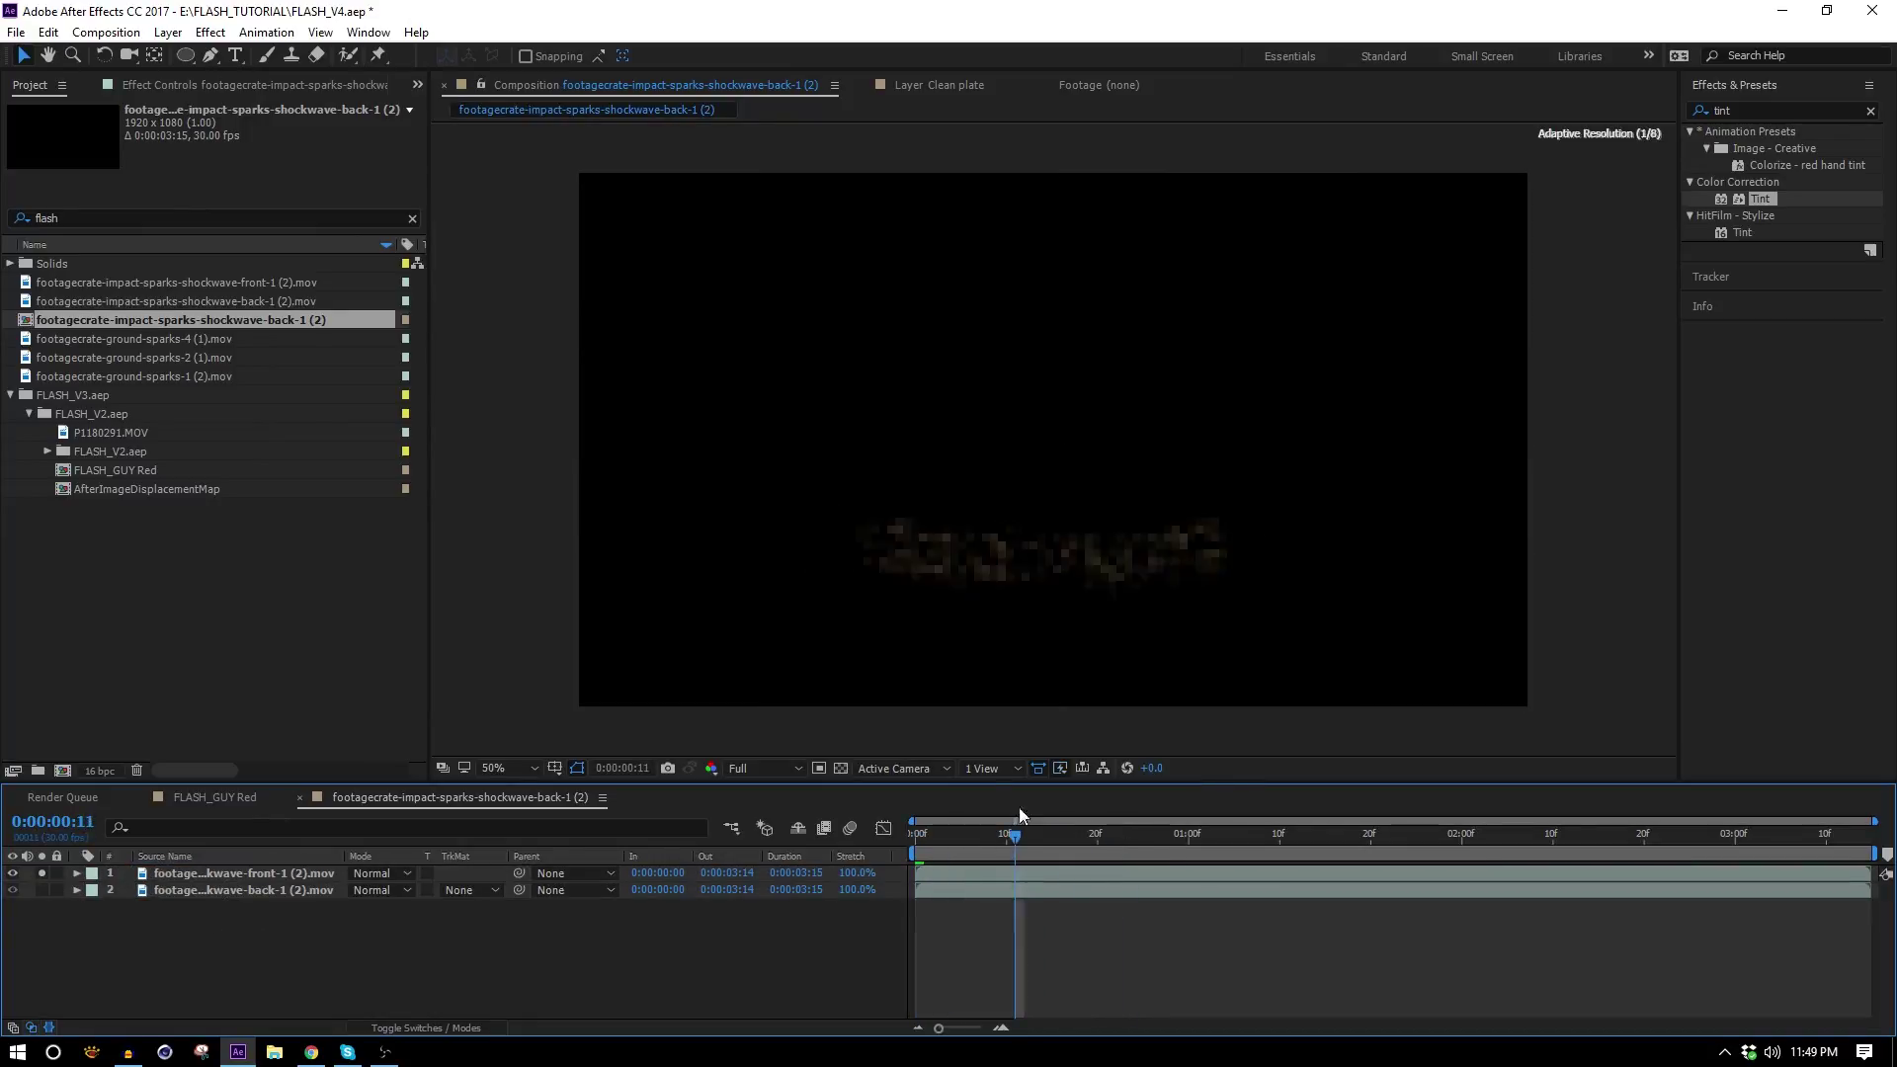
pyautogui.scroll(2, 1035, 601)
pyautogui.click(42, 890)
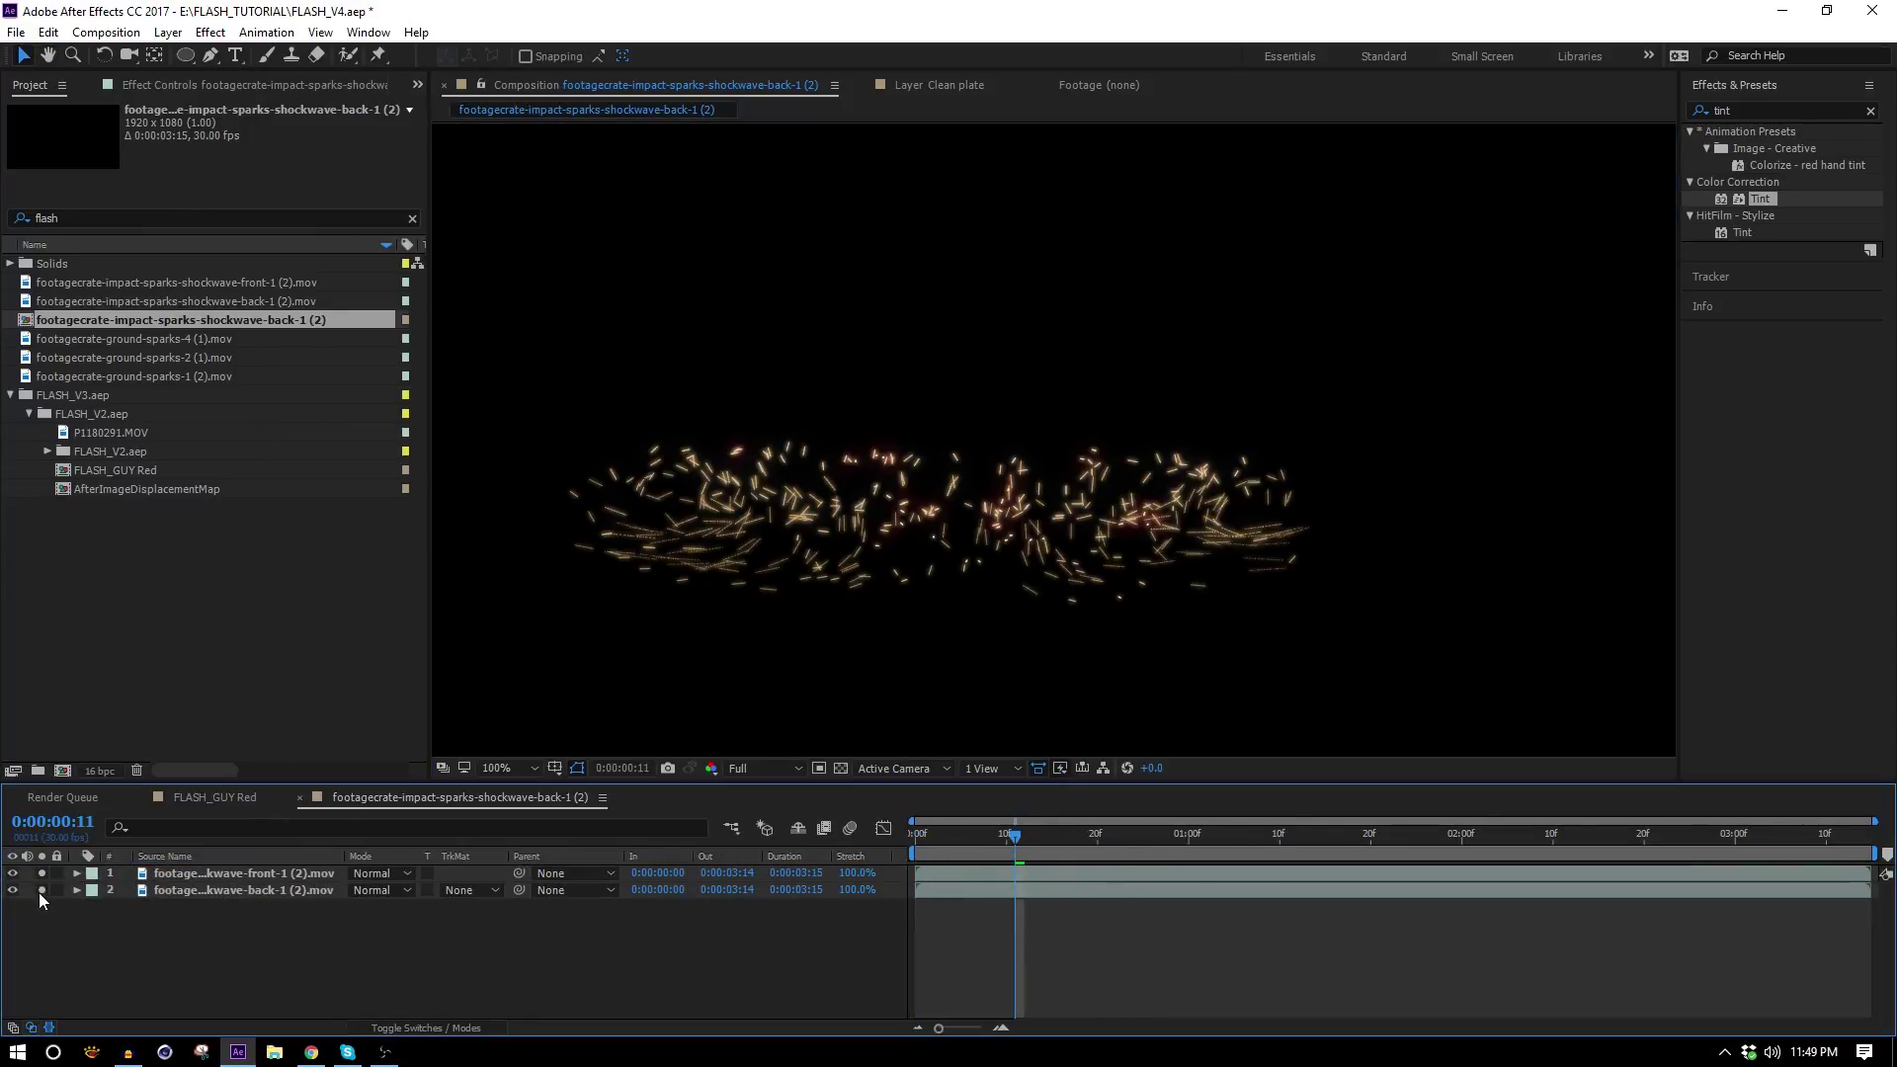
# Add a magenta FF00FF solid to the impact sparks composition.
pyautogui.click(168, 33)
pyautogui.moveTo(187, 53)
pyautogui.click(541, 74)
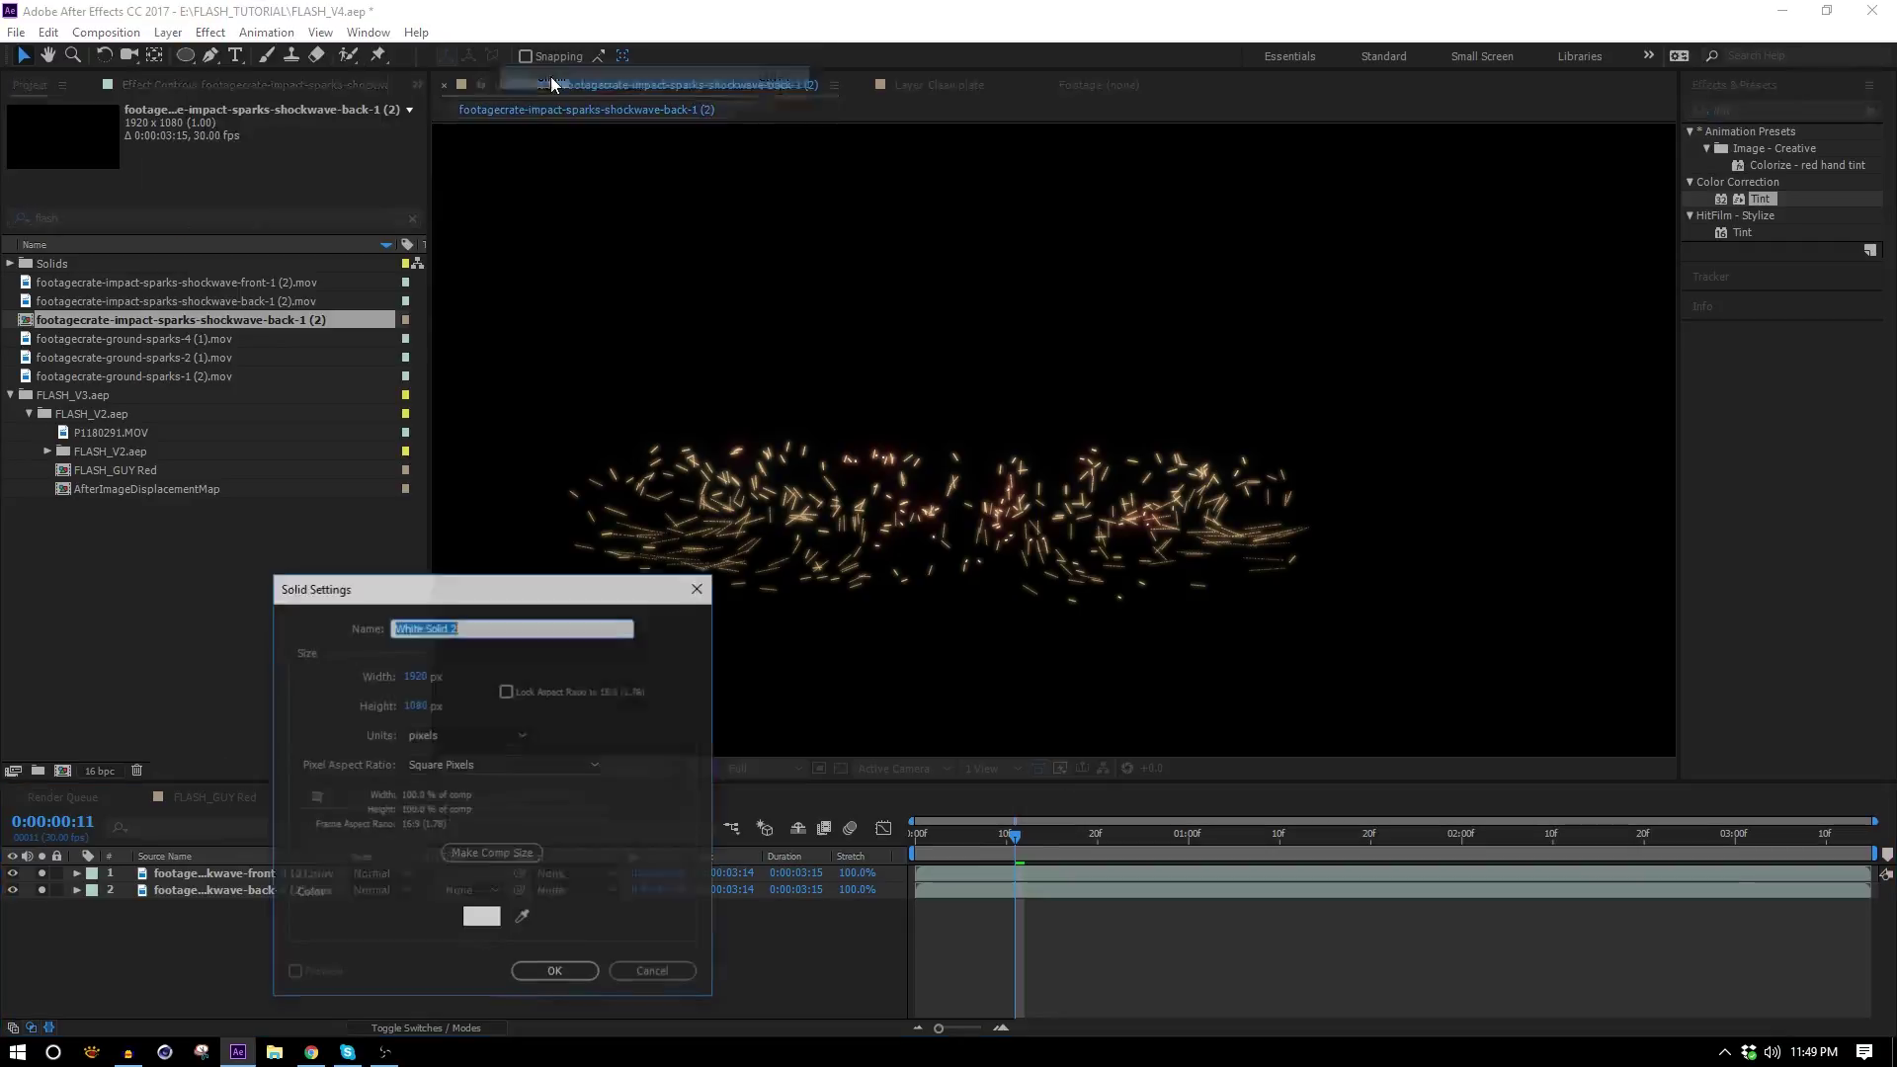
pyautogui.click(482, 914)
pyautogui.moveTo(578, 640); pyautogui.dragTo(708, 960)
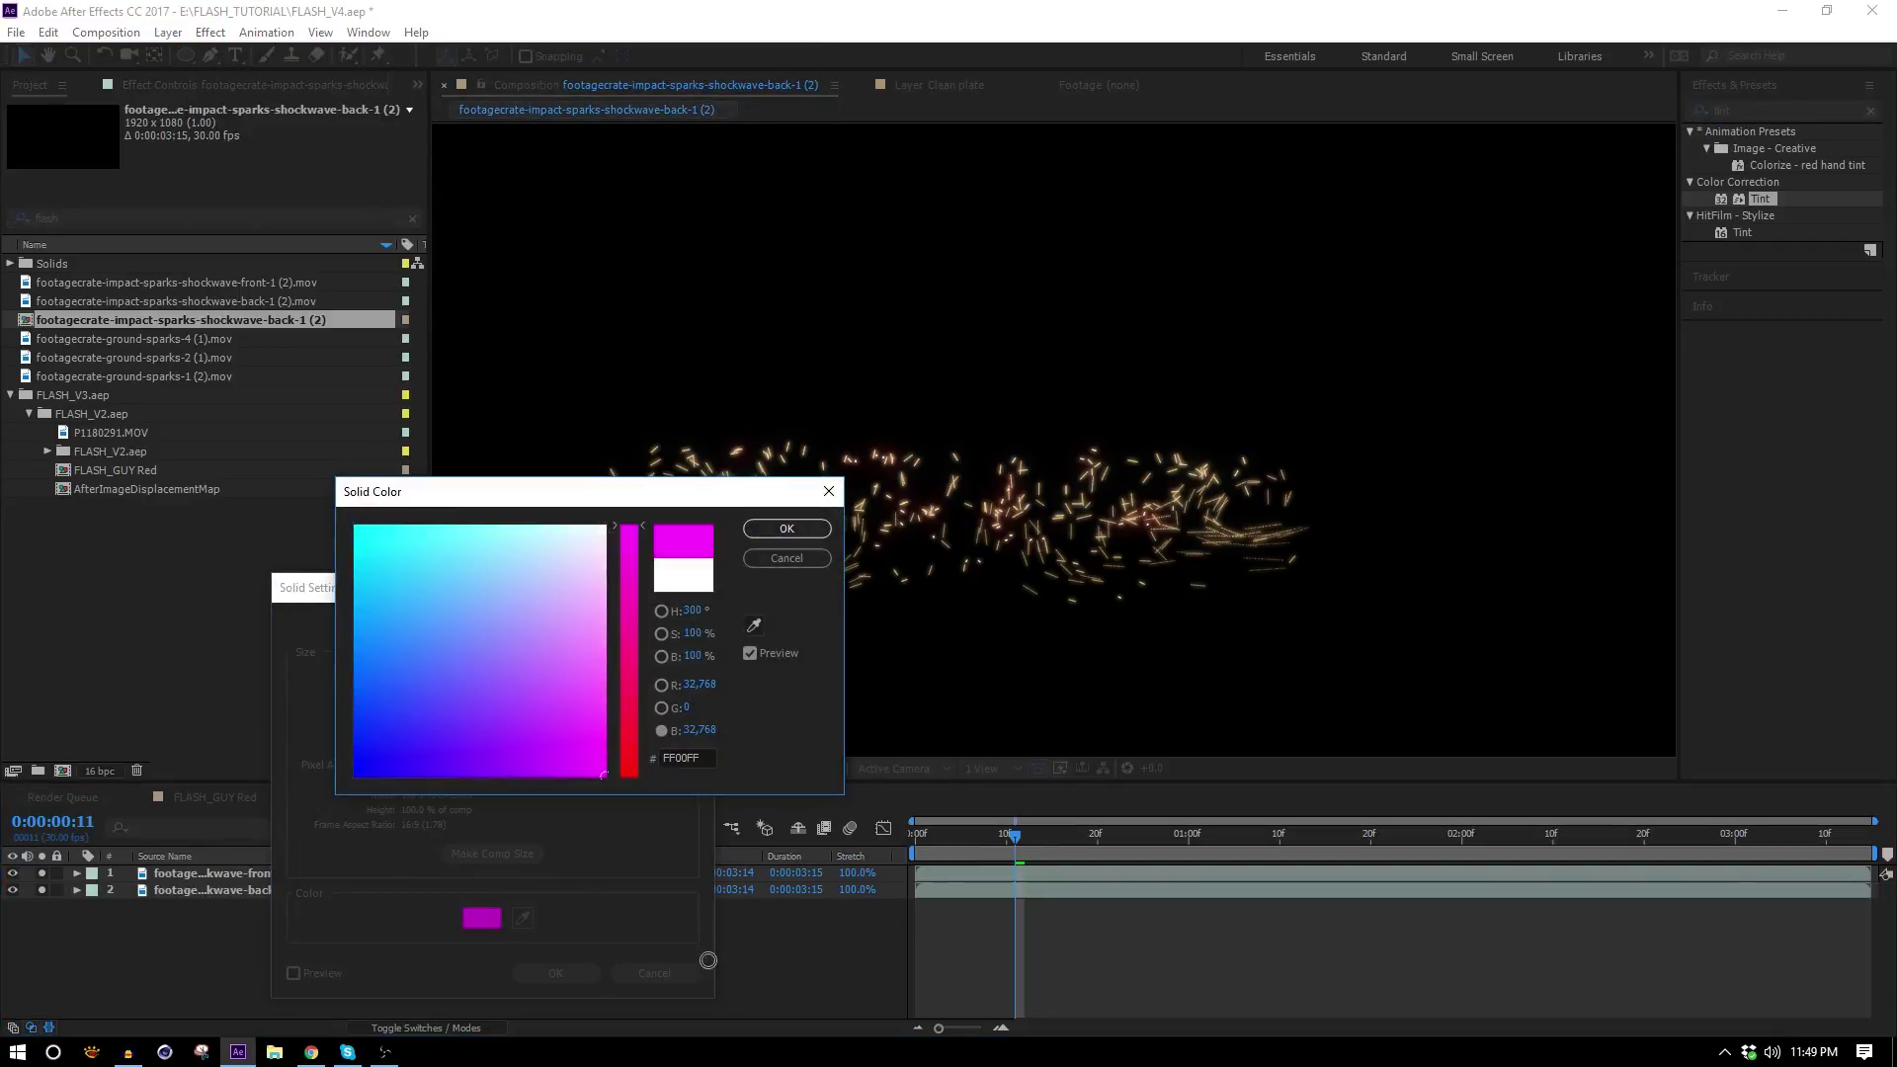
pyautogui.click(807, 532)
pyautogui.click(564, 976)
# Narrow the magenta solid to a vertical strip between the front and back spark layers, and slide it through the sparks.
pyautogui.scroll(-1, 814, 564)
pyautogui.moveTo(532, 373); pyautogui.dragTo(956, 393)
pyautogui.moveTo(210, 877); pyautogui.dragTo(211, 899)
pyautogui.press('.')
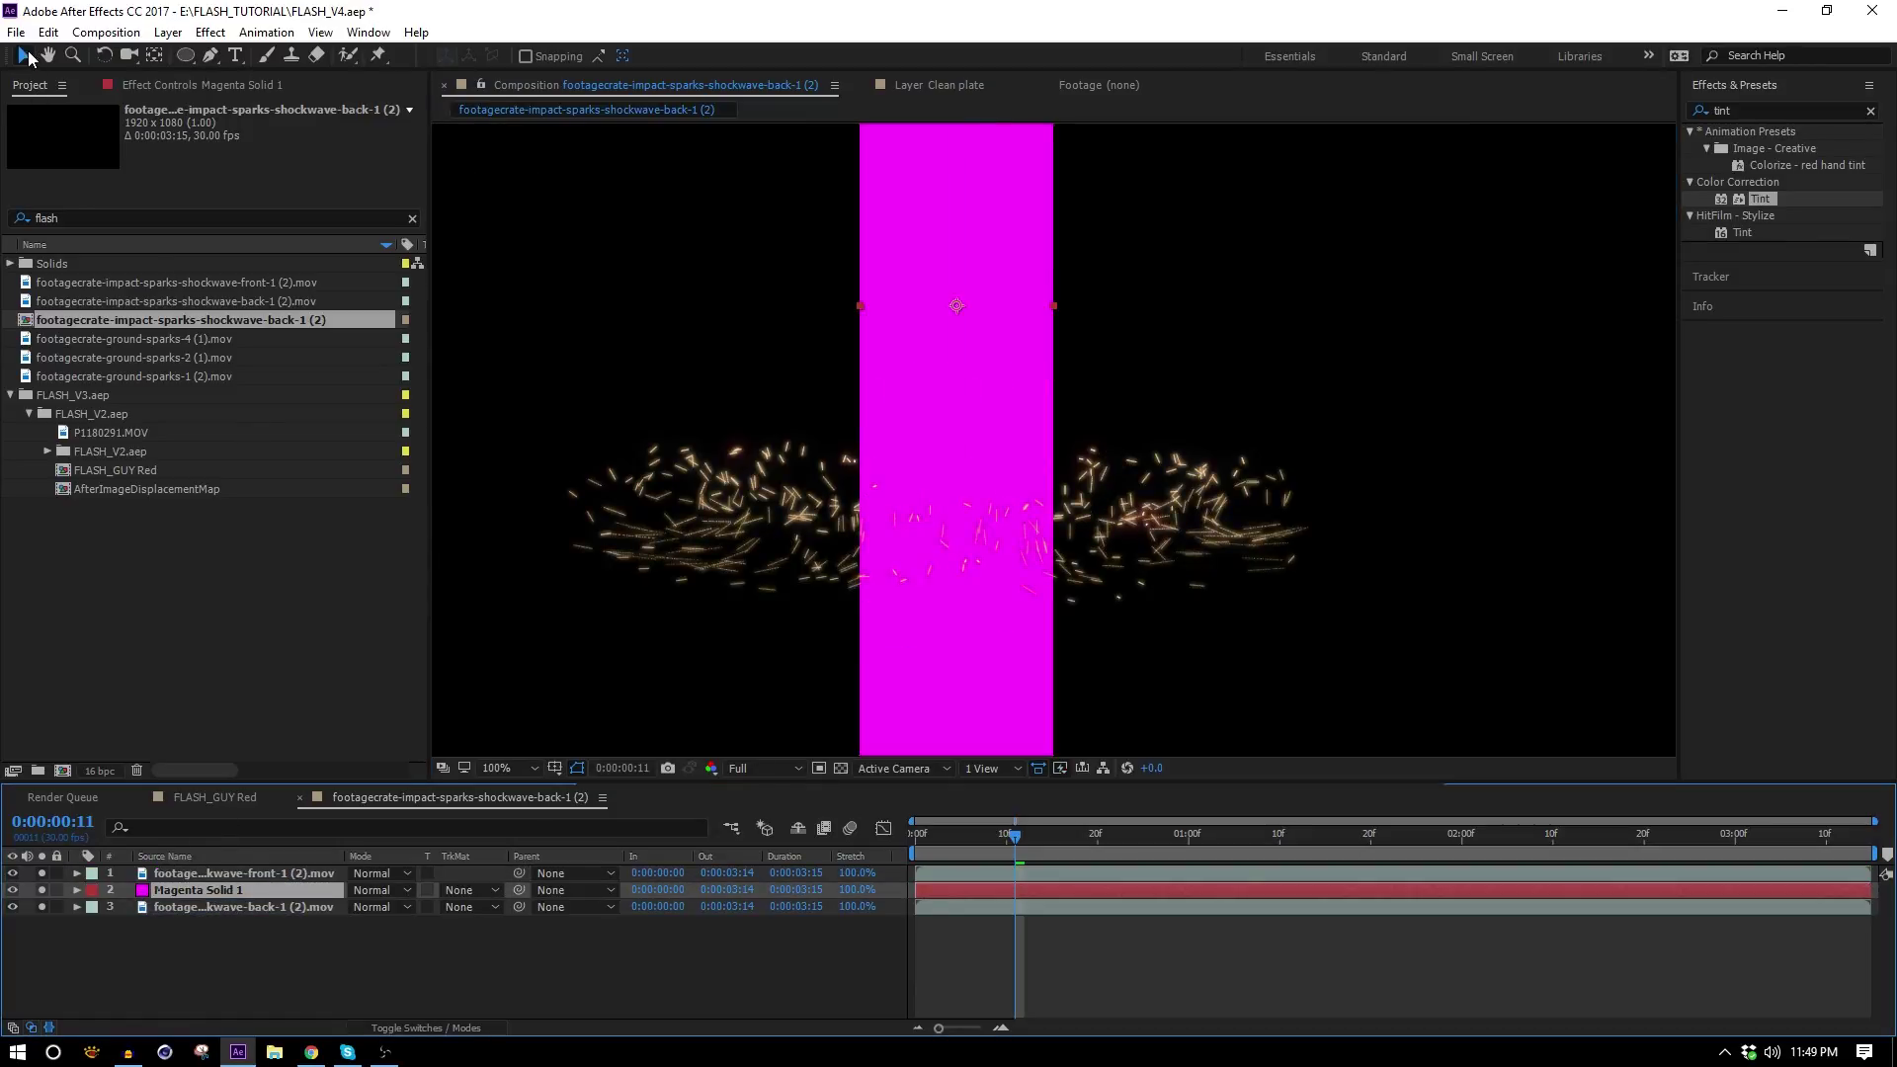
pyautogui.moveTo(917, 619); pyautogui.dragTo(938, 583)
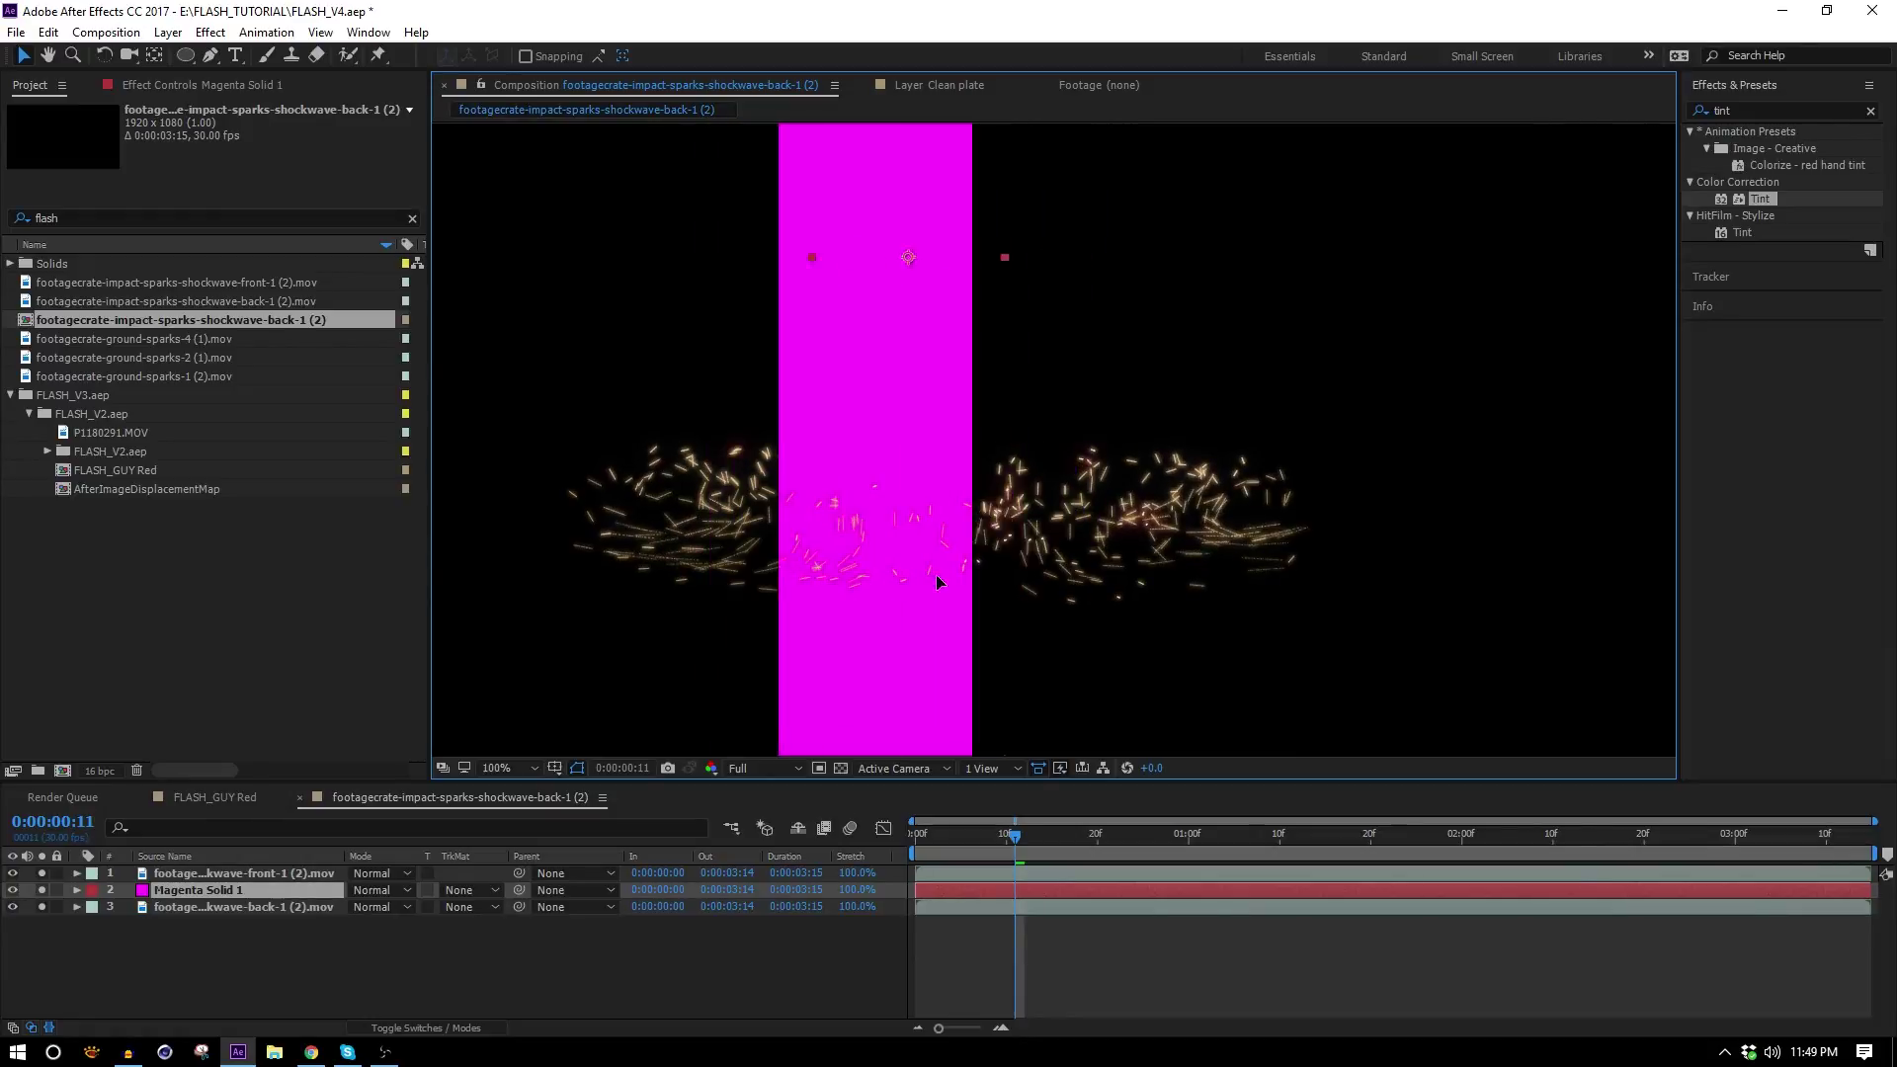
pyautogui.moveTo(938, 583); pyautogui.dragTo(1023, 583)
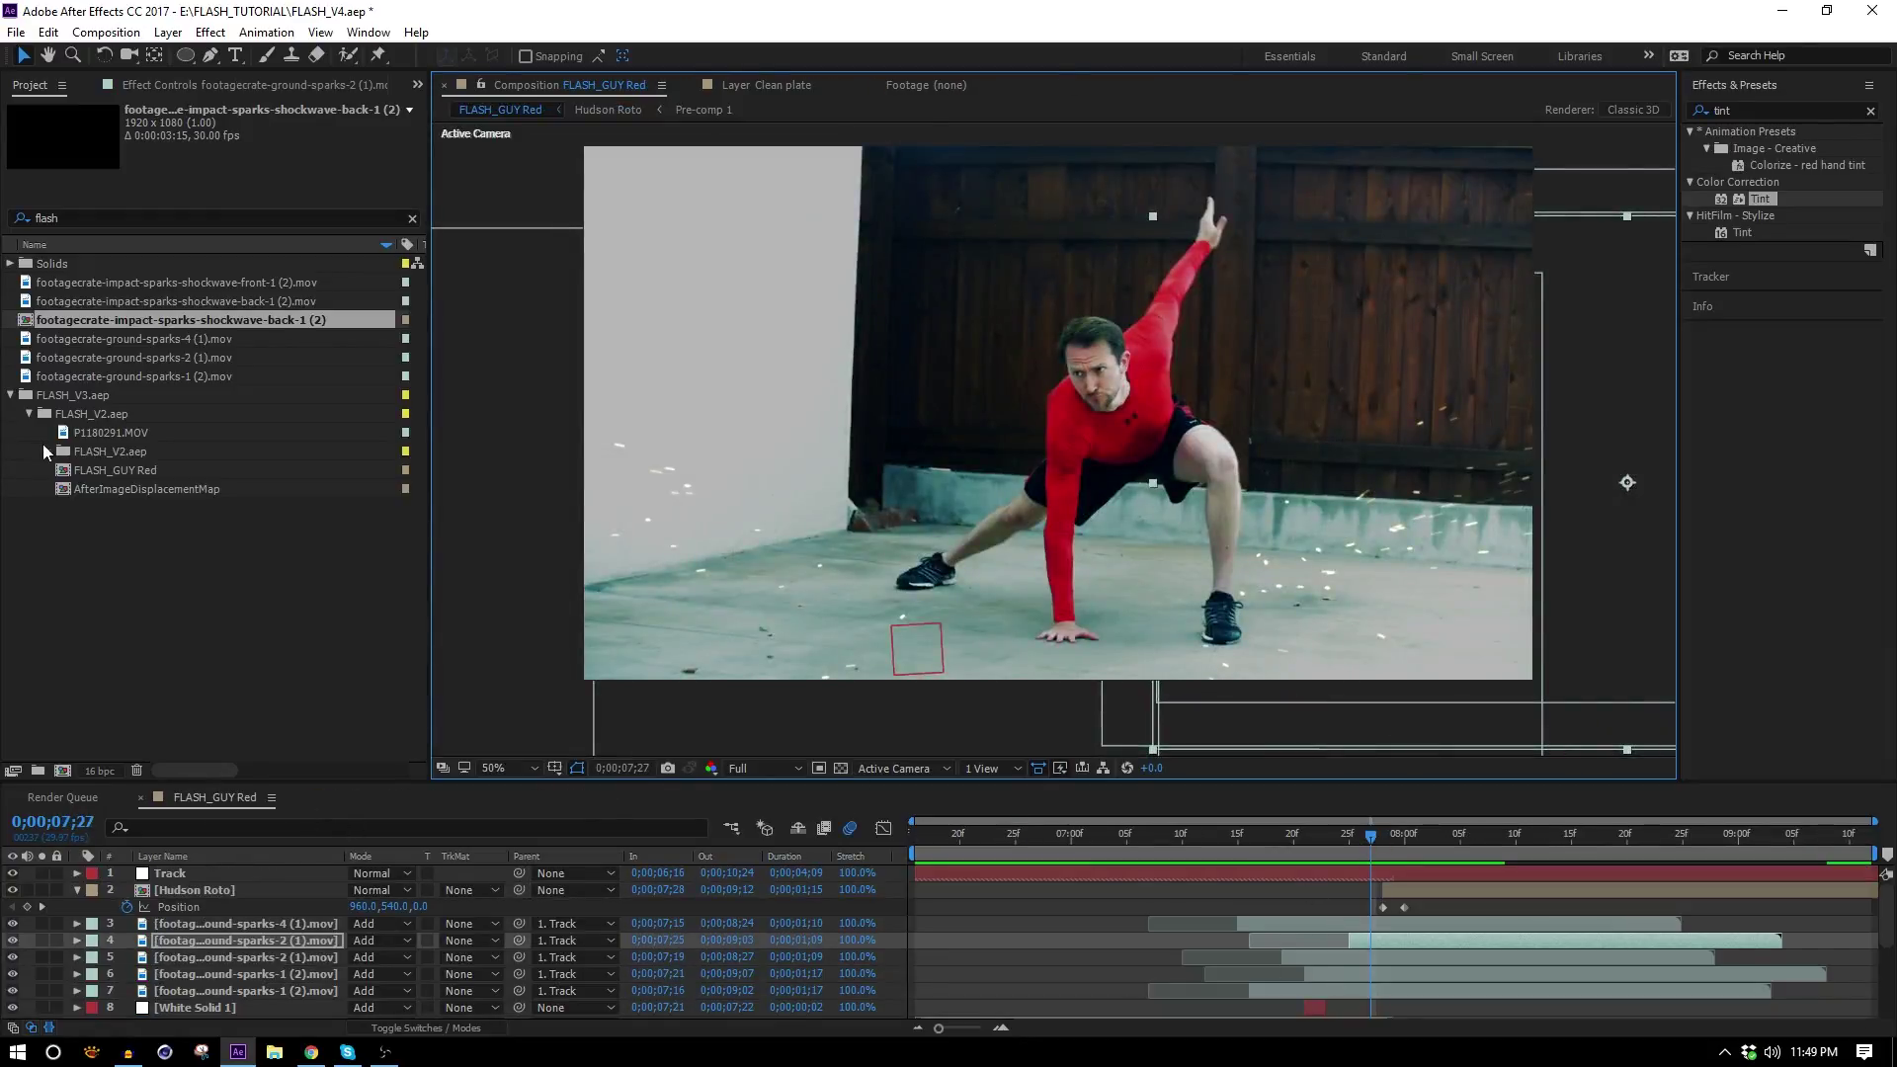
# Place the shockwave-front clip beneath Bulge 2 in FLASH_GUY Red and trim it to start at 0;00;07;29.
pyautogui.moveTo(149, 283); pyautogui.dragTo(706, 956)
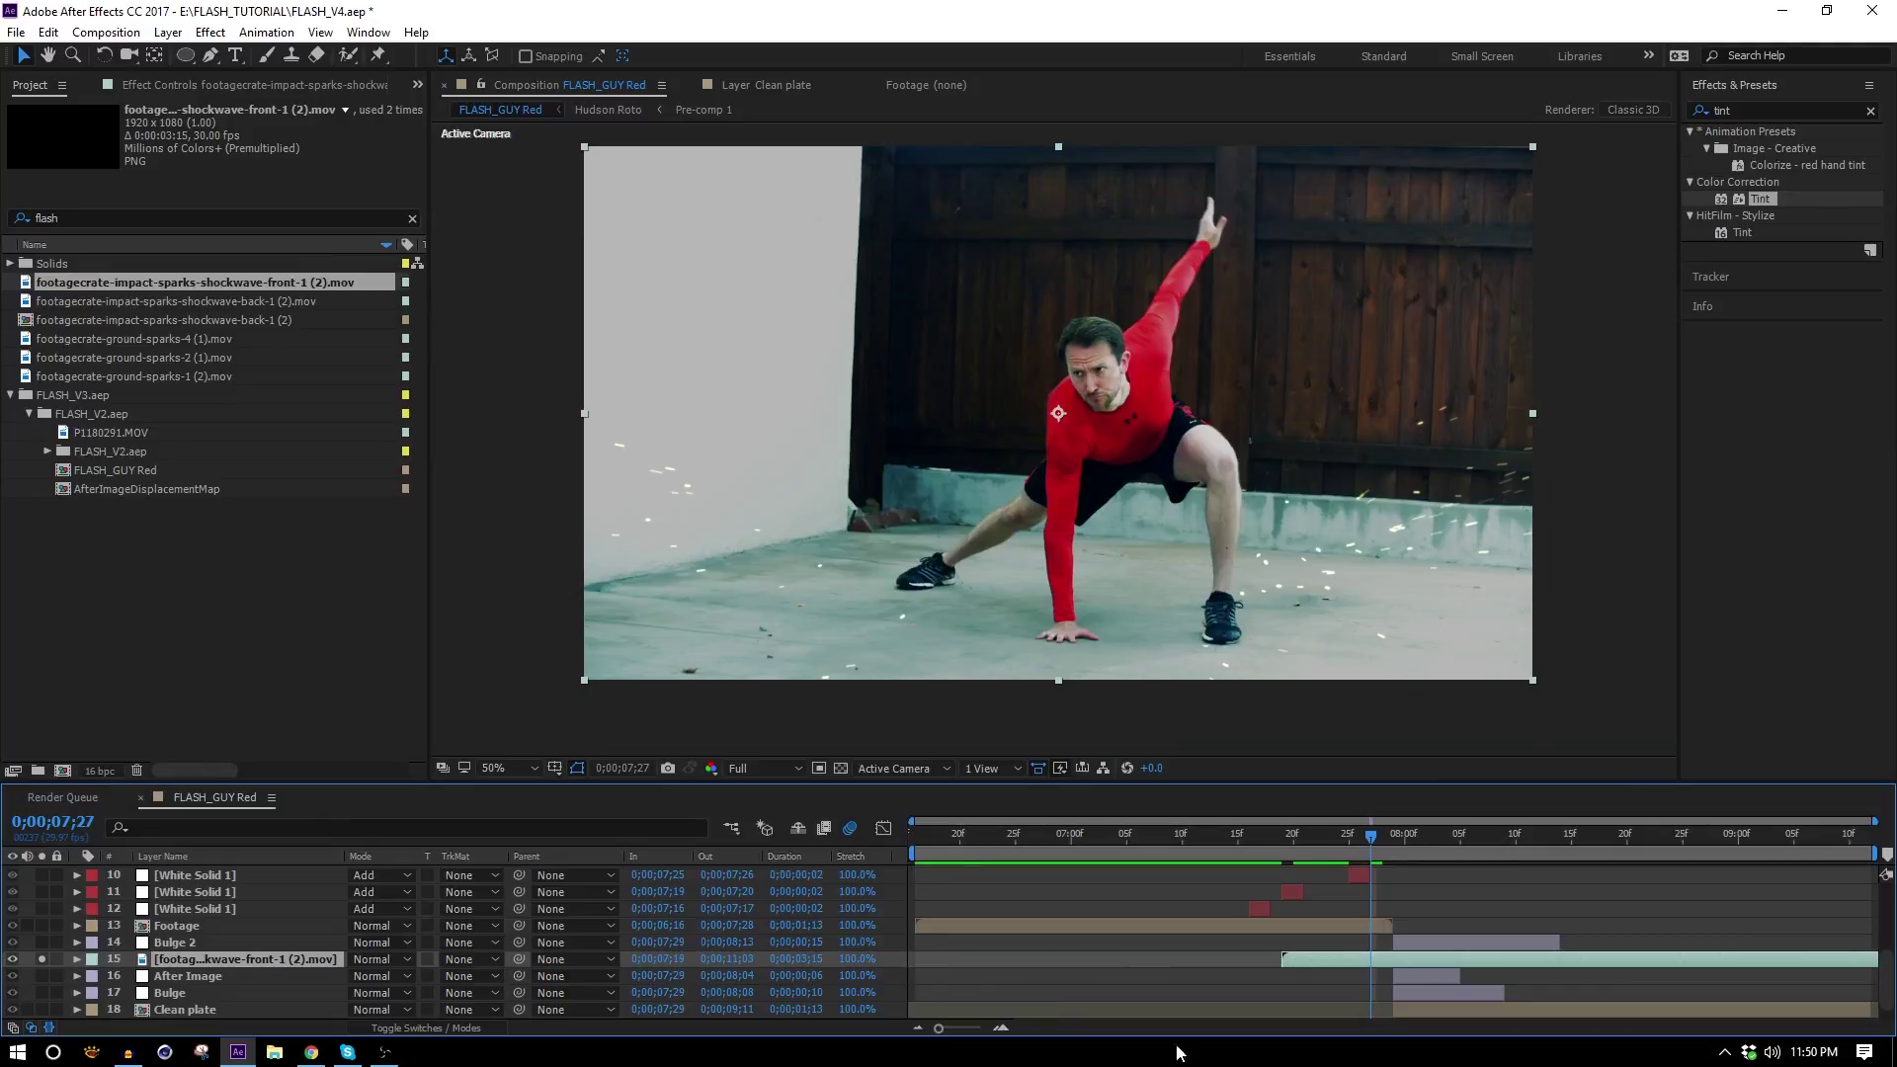
pyautogui.moveTo(1324, 964); pyautogui.dragTo(1279, 972)
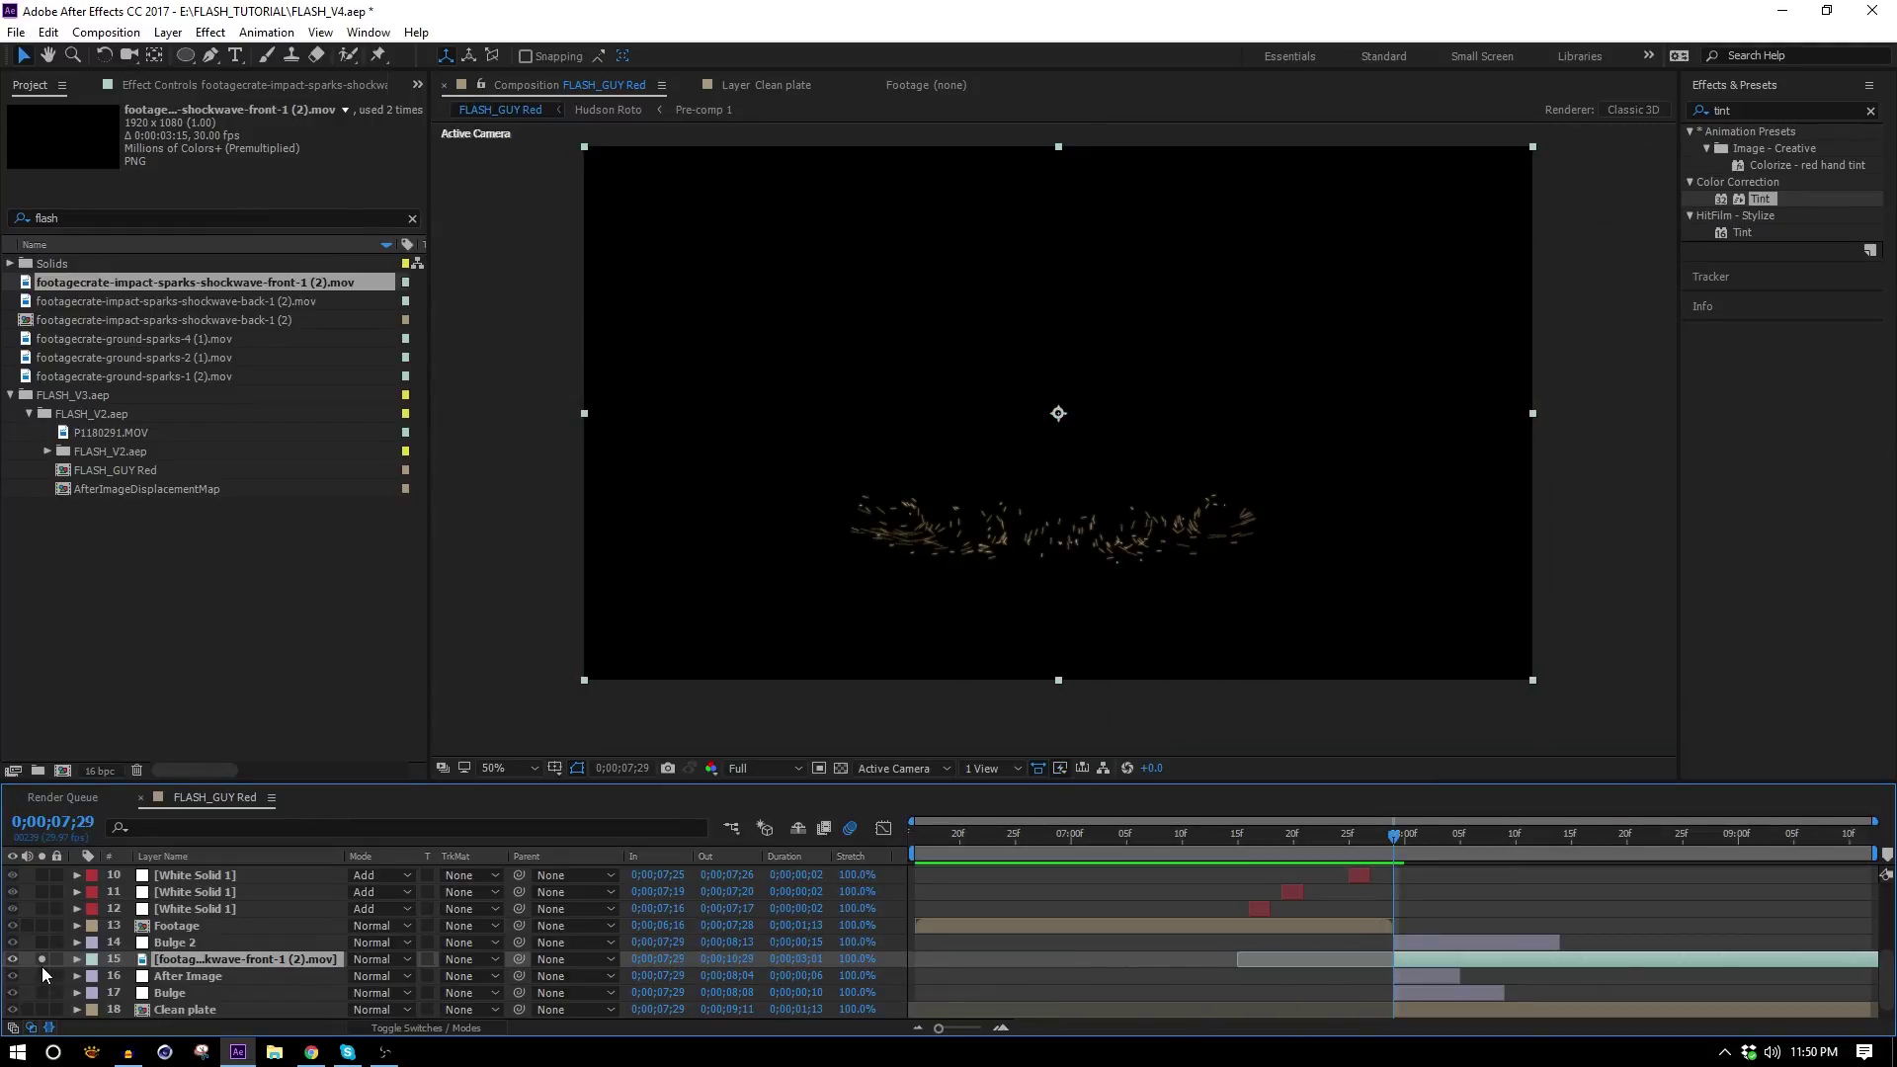
pyautogui.click(41, 961)
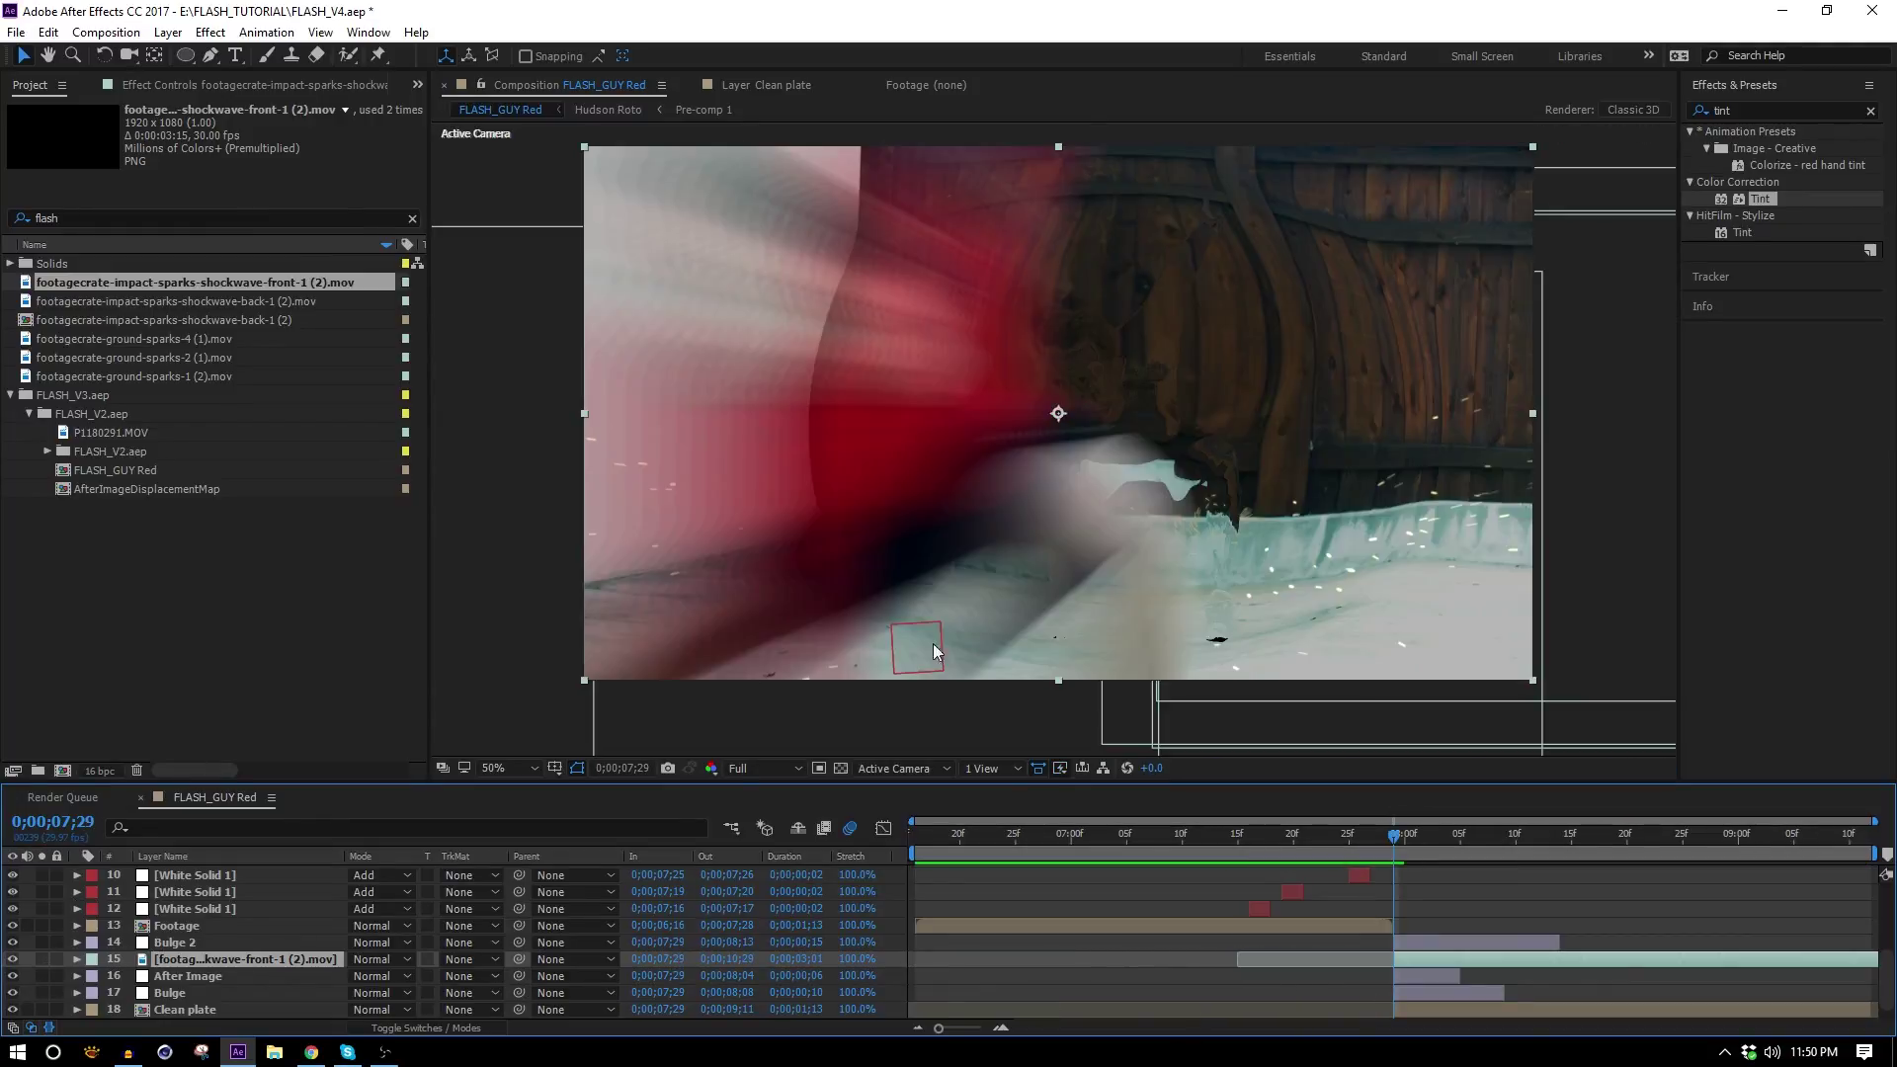
# Parent the shockwave-front layer to Track, blend it with Add, and lower its sparks onto the ground.
pyautogui.moveTo(519, 958); pyautogui.dragTo(308, 868)
pyautogui.click(1414, 840)
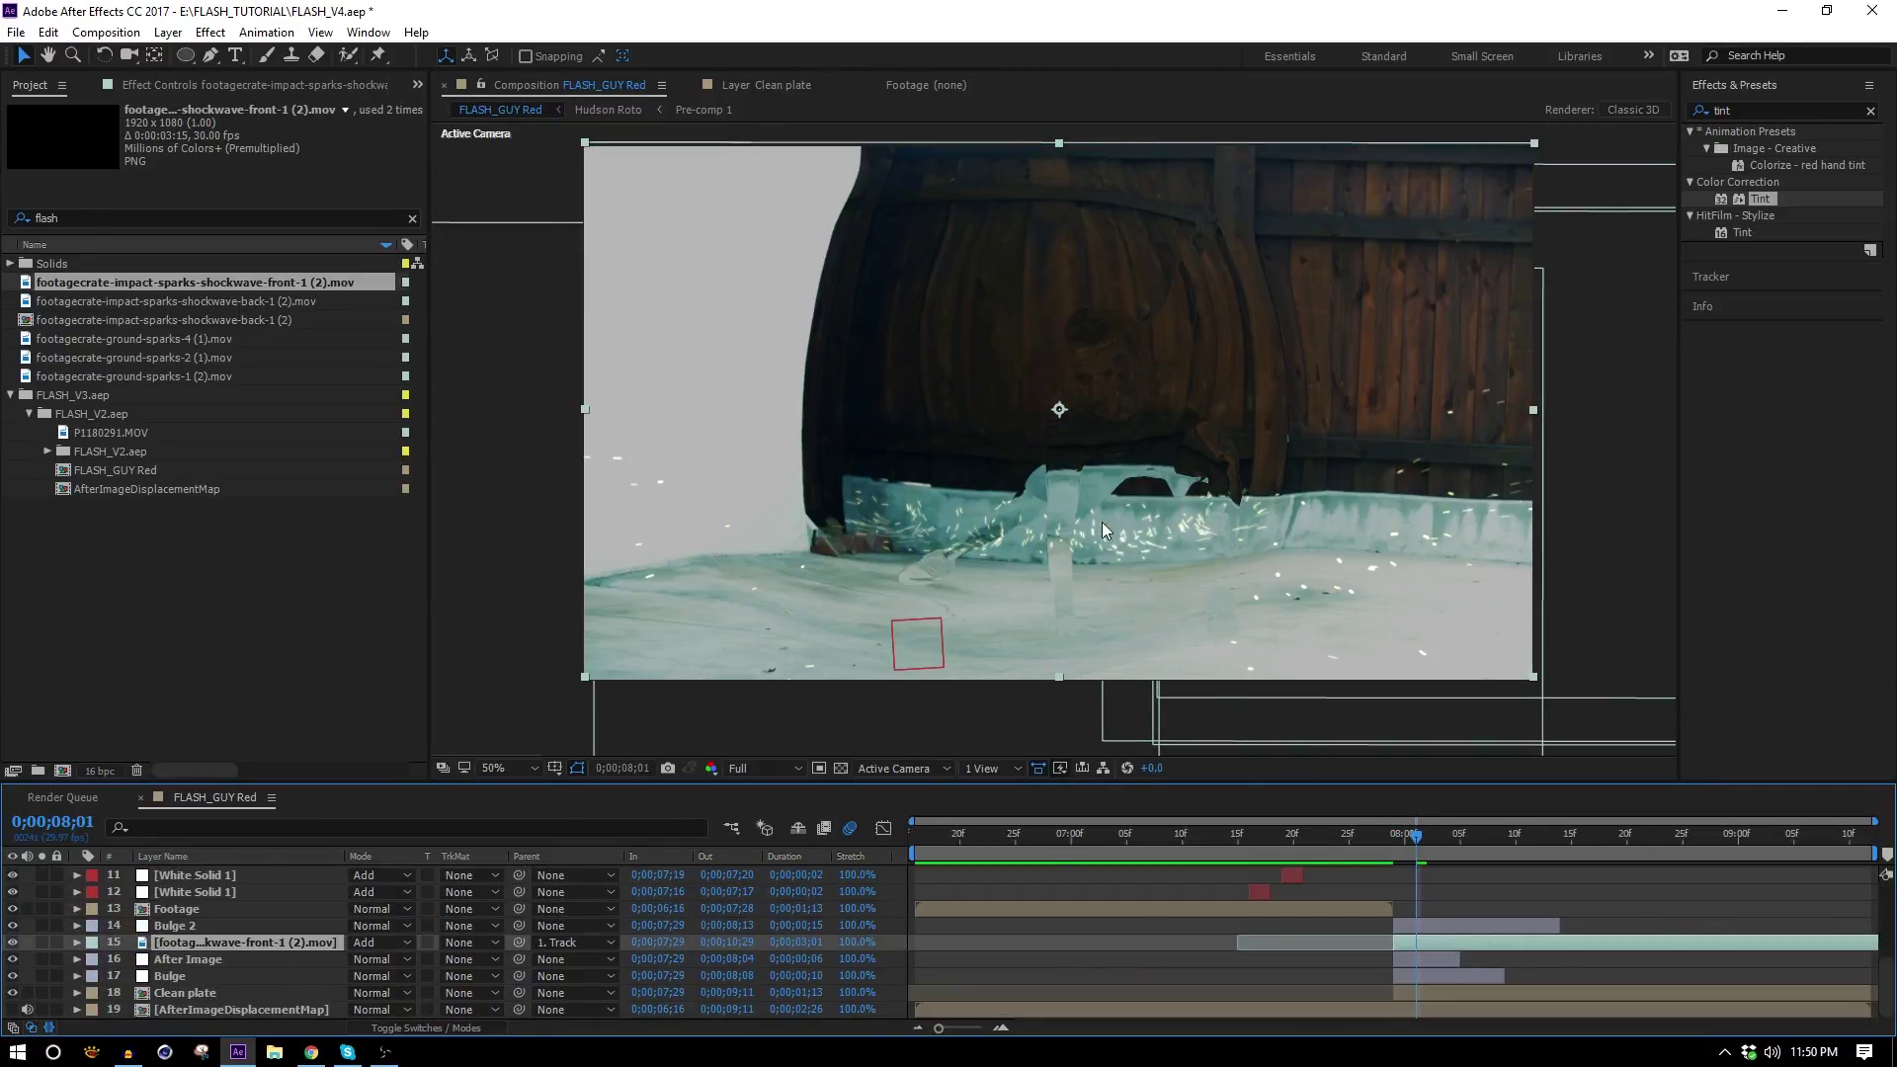
pyautogui.moveTo(1100, 522); pyautogui.dragTo(1094, 551)
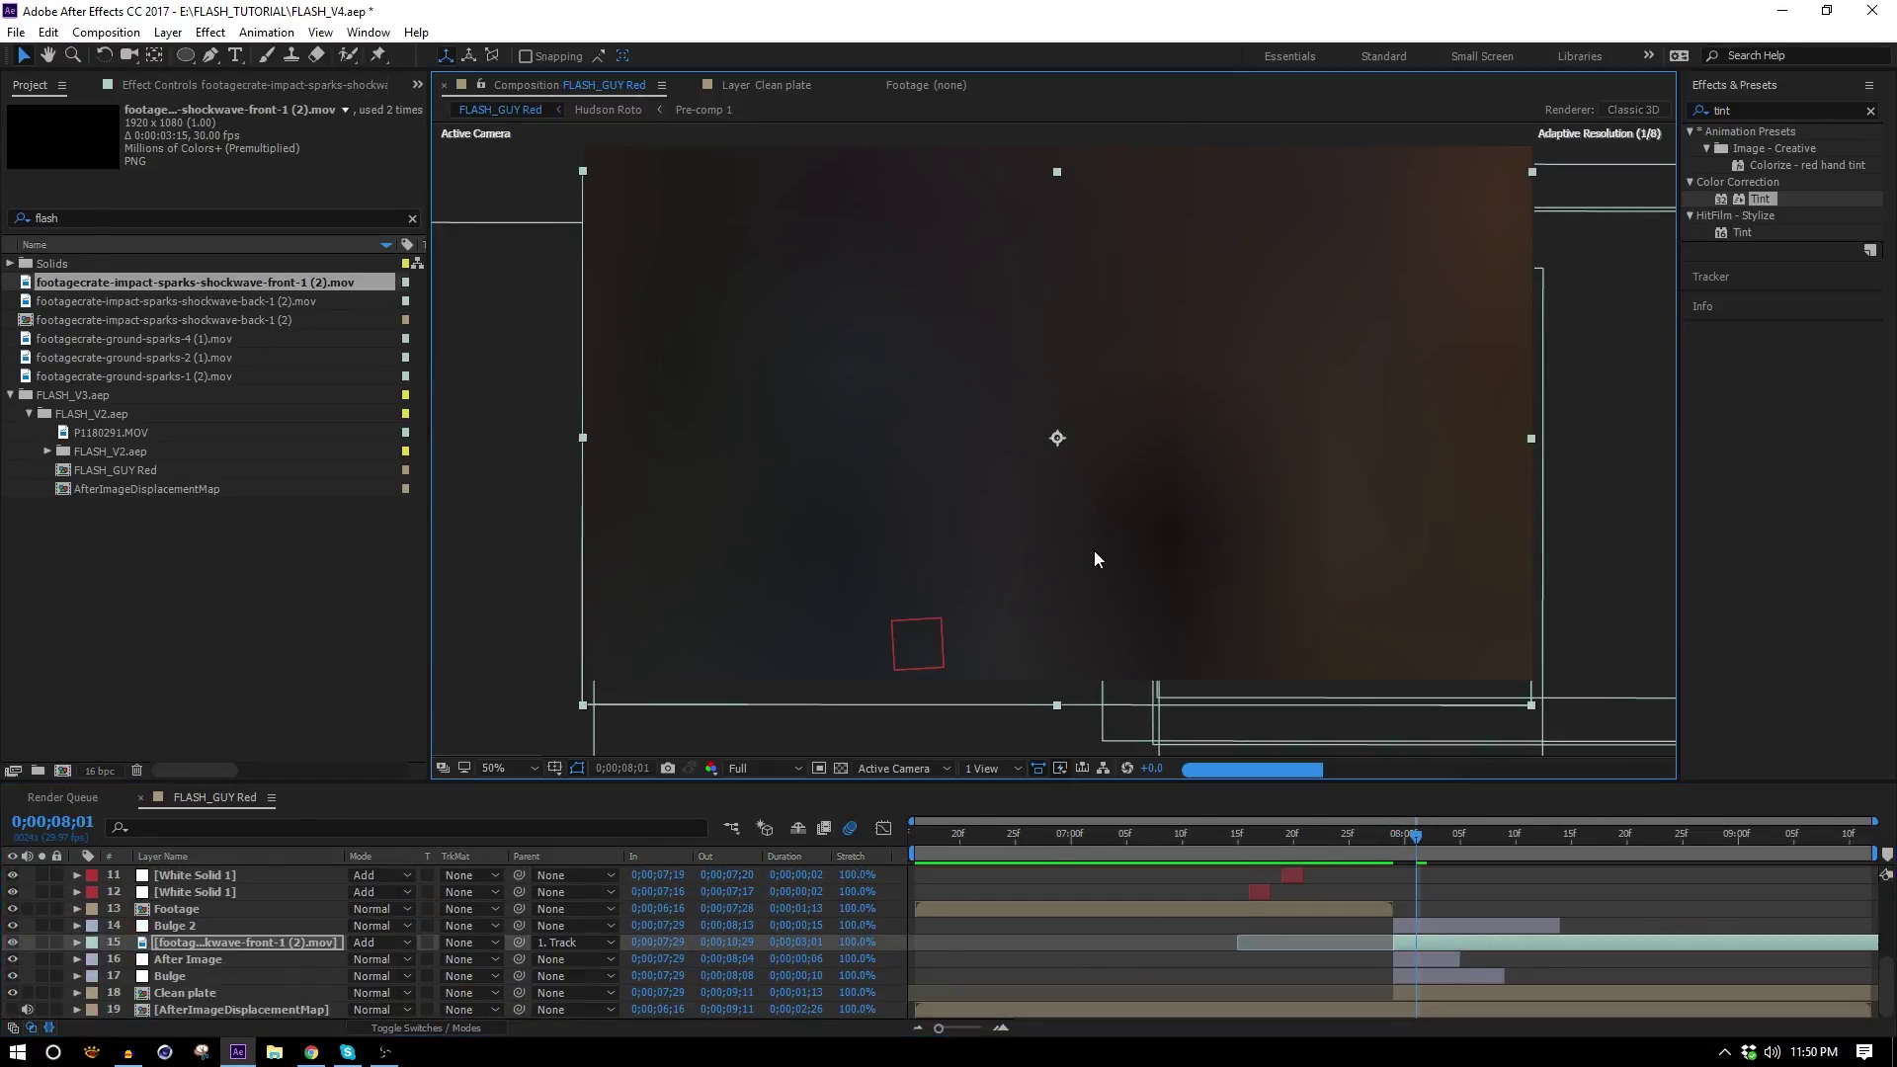
pyautogui.scroll(2, 1087, 559)
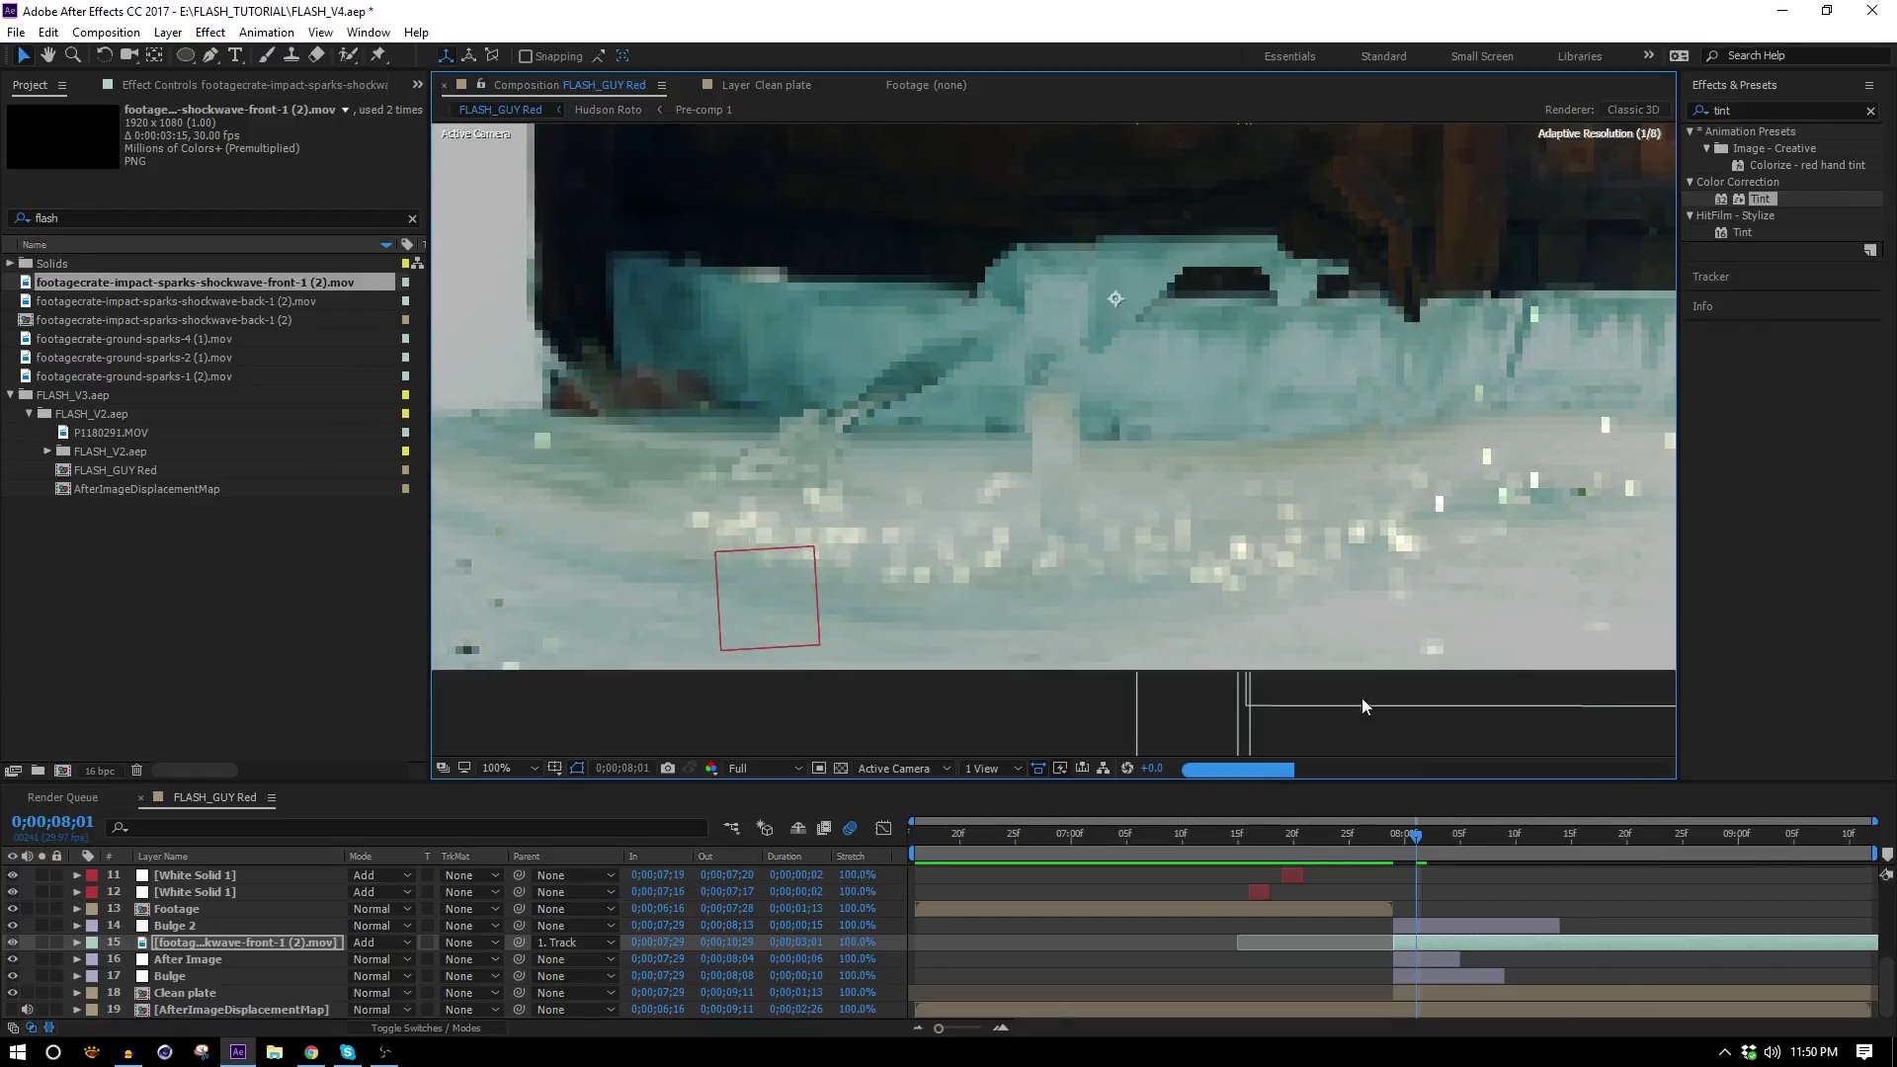
# Duplicate the shockwave-front layer, move the copy beneath After Image, and replace its footage with the shockwave-back clip.
pyautogui.hotkey('ctrl', 'd')
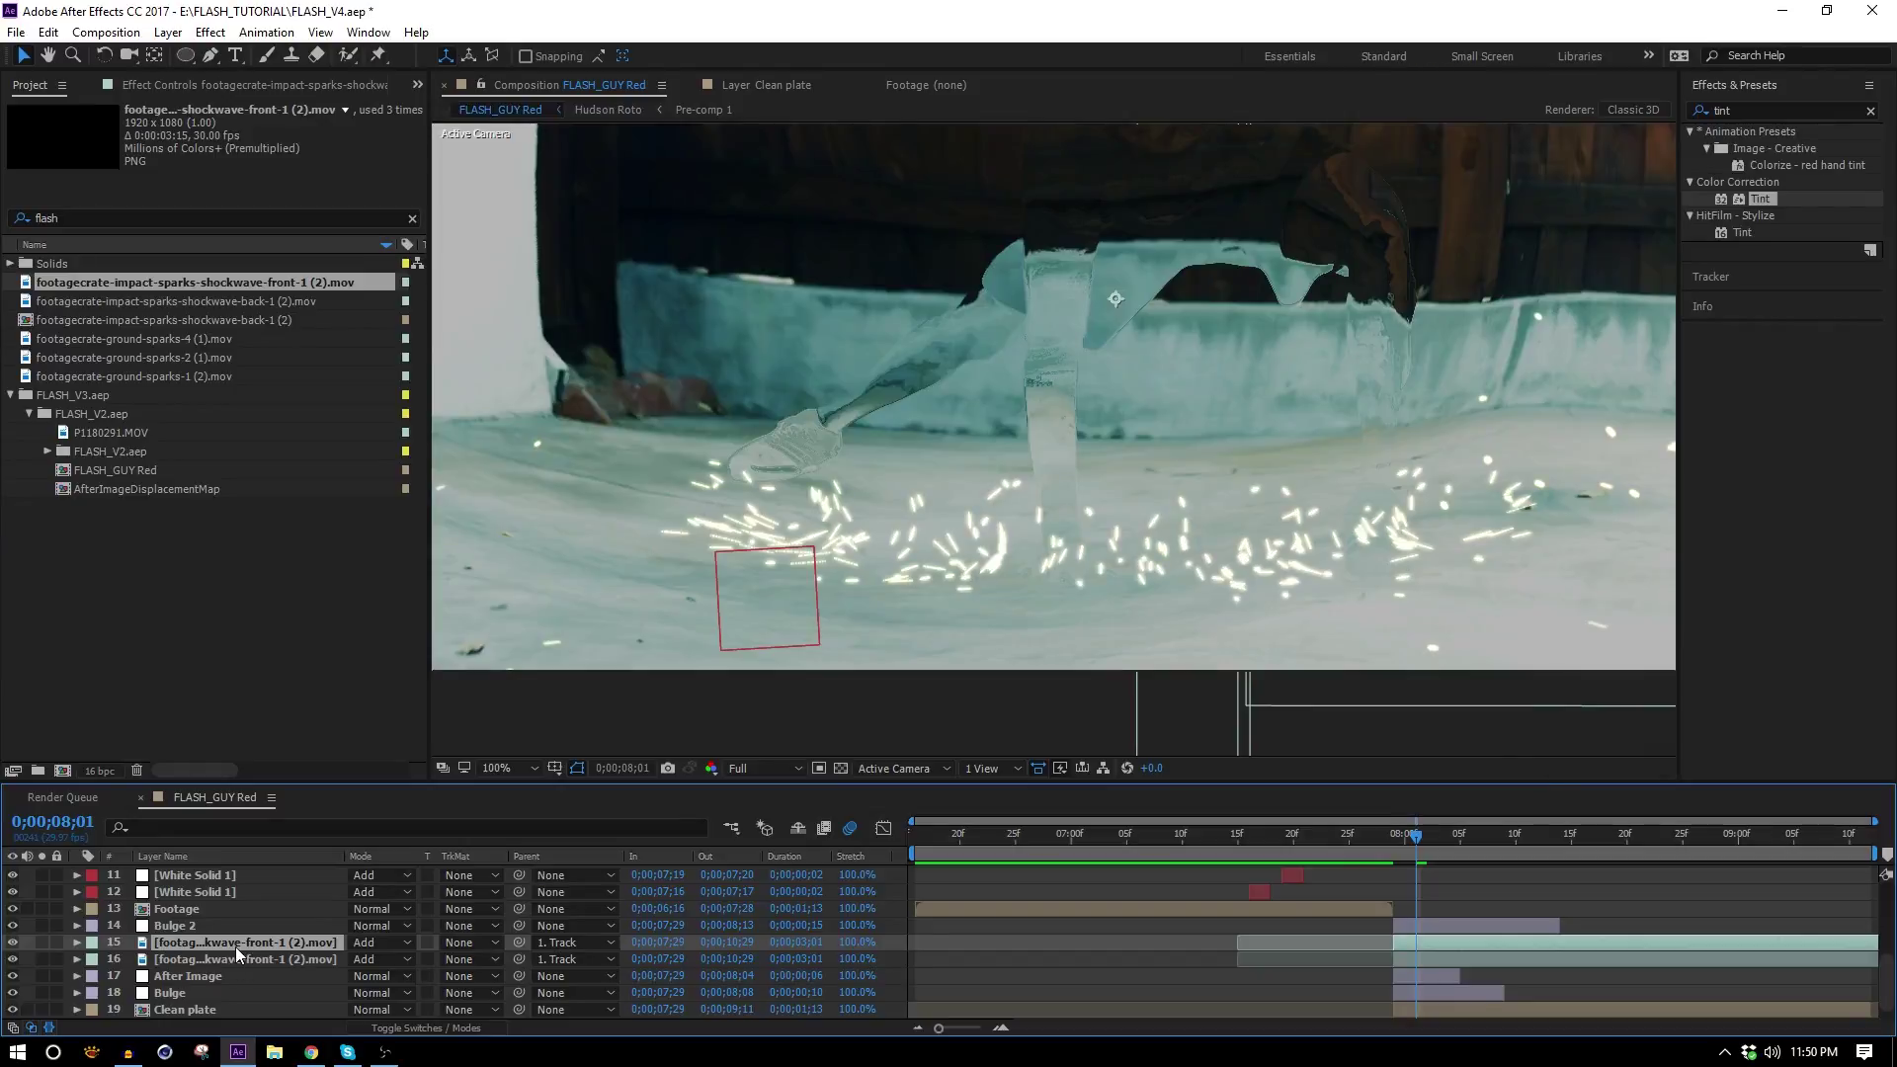
pyautogui.moveTo(233, 943); pyautogui.dragTo(277, 983)
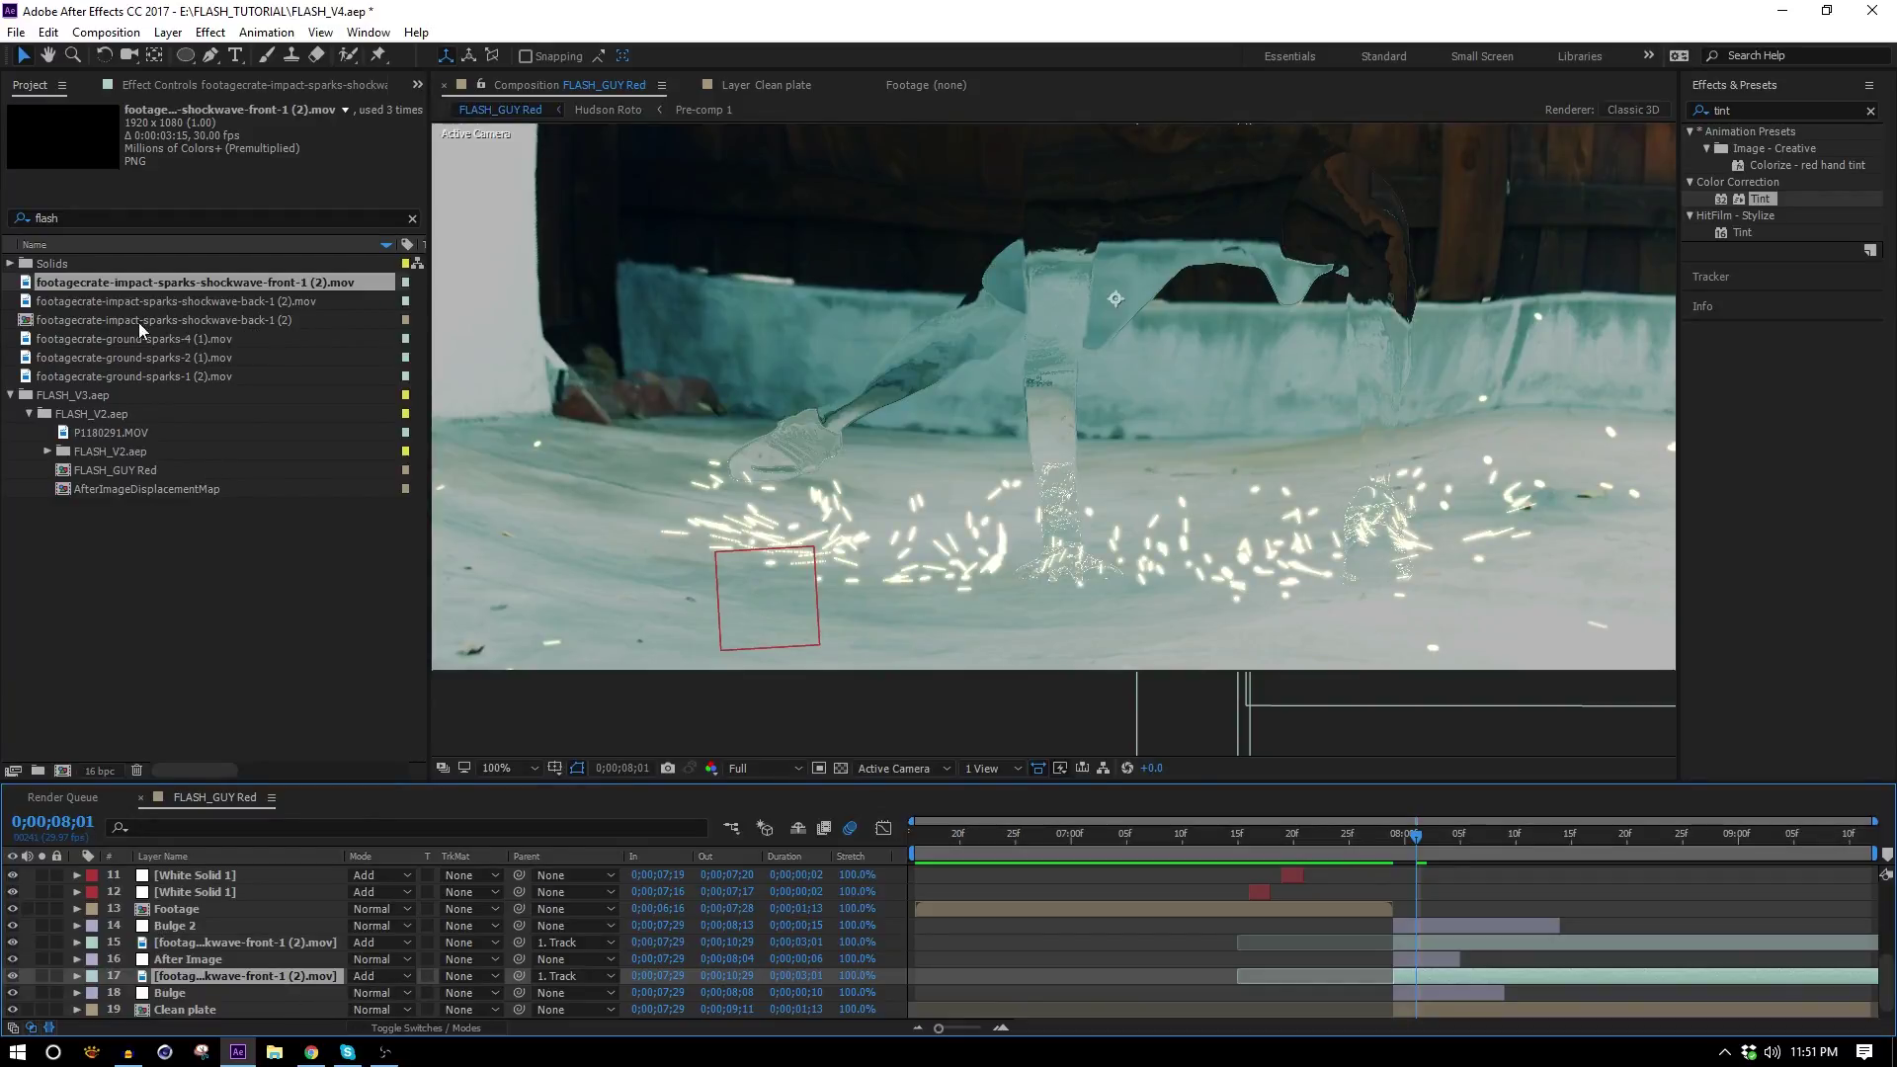
pyautogui.click(200, 301)
pyautogui.moveTo(240, 305); pyautogui.dragTo(314, 978)
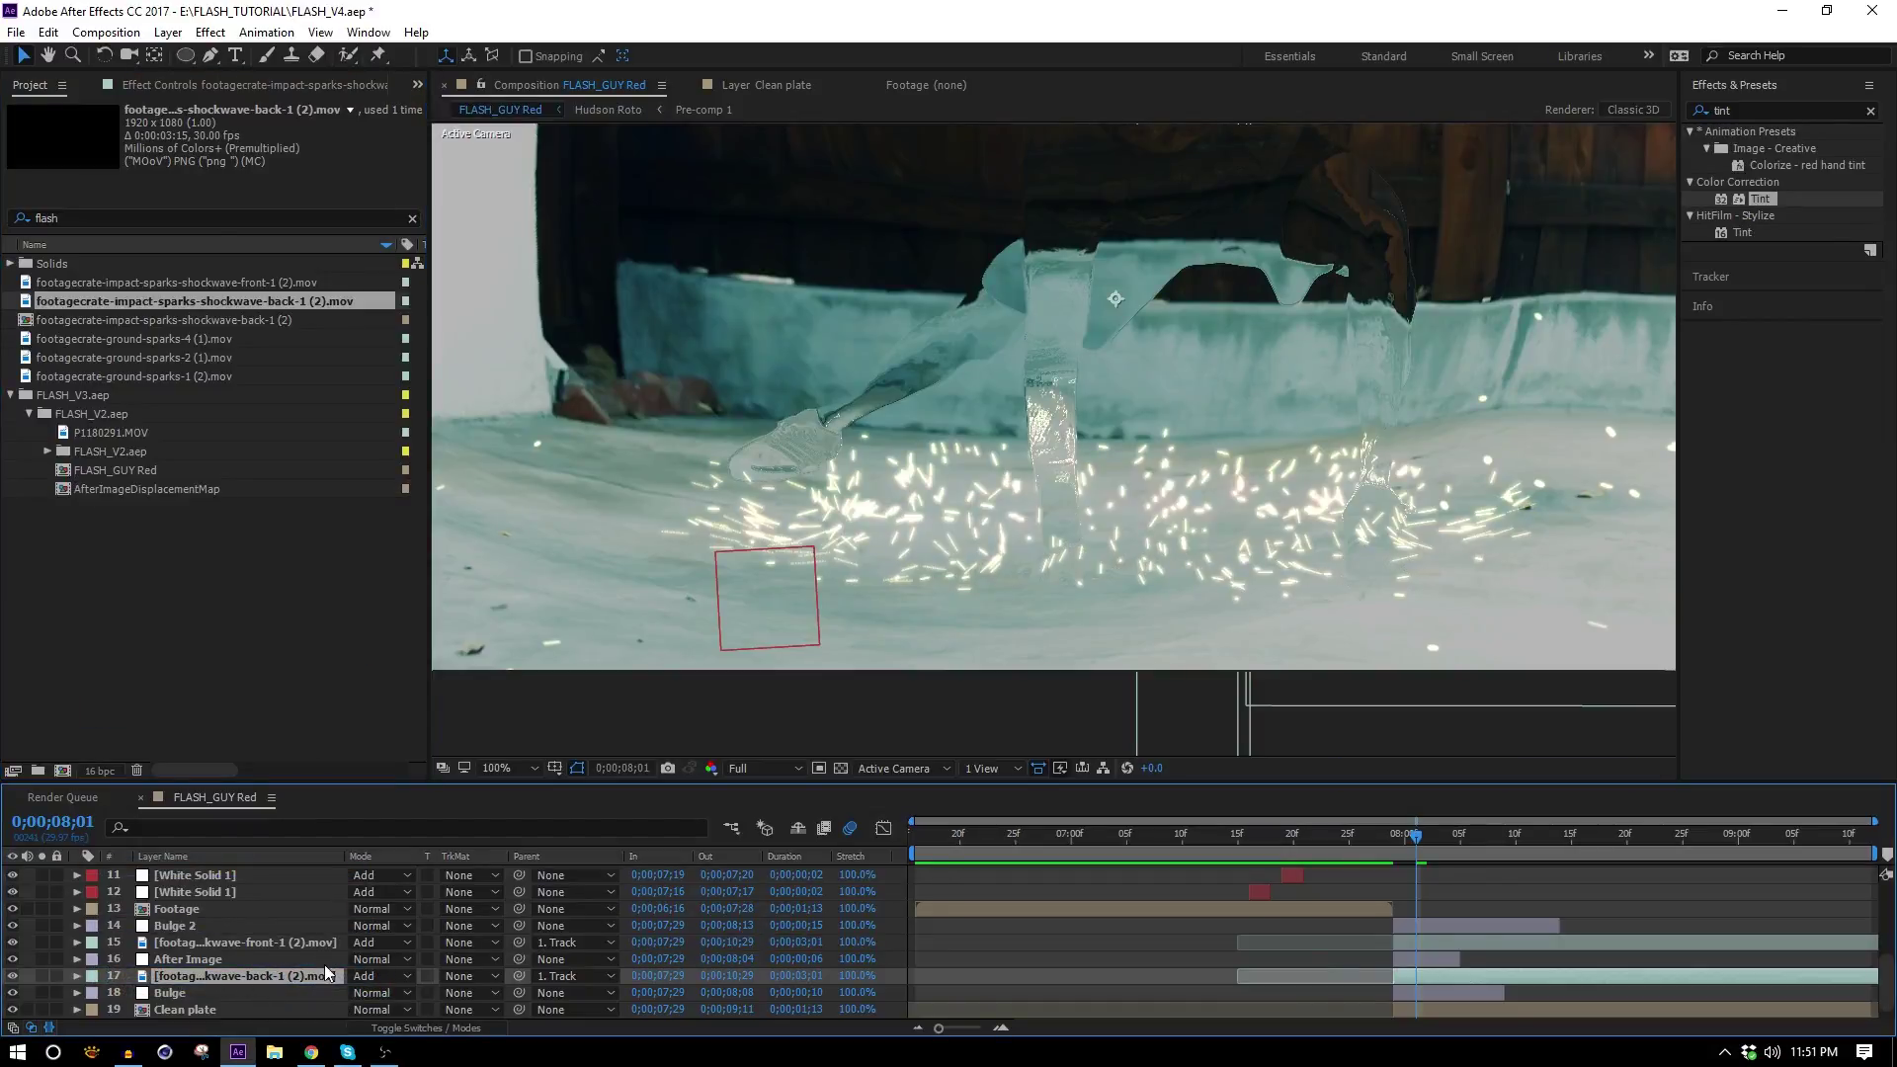
# Scale the shockwave front and back layers to 168%, reposition them together on the ground, and preview the result.
pyautogui.keyDown('ctrl'); pyautogui.click(257, 944); pyautogui.keyUp('ctrl')
pyautogui.press('s')
pyautogui.moveTo(381, 960); pyautogui.dragTo(552, 961)
pyautogui.moveTo(934, 699); pyautogui.dragTo(977, 534)
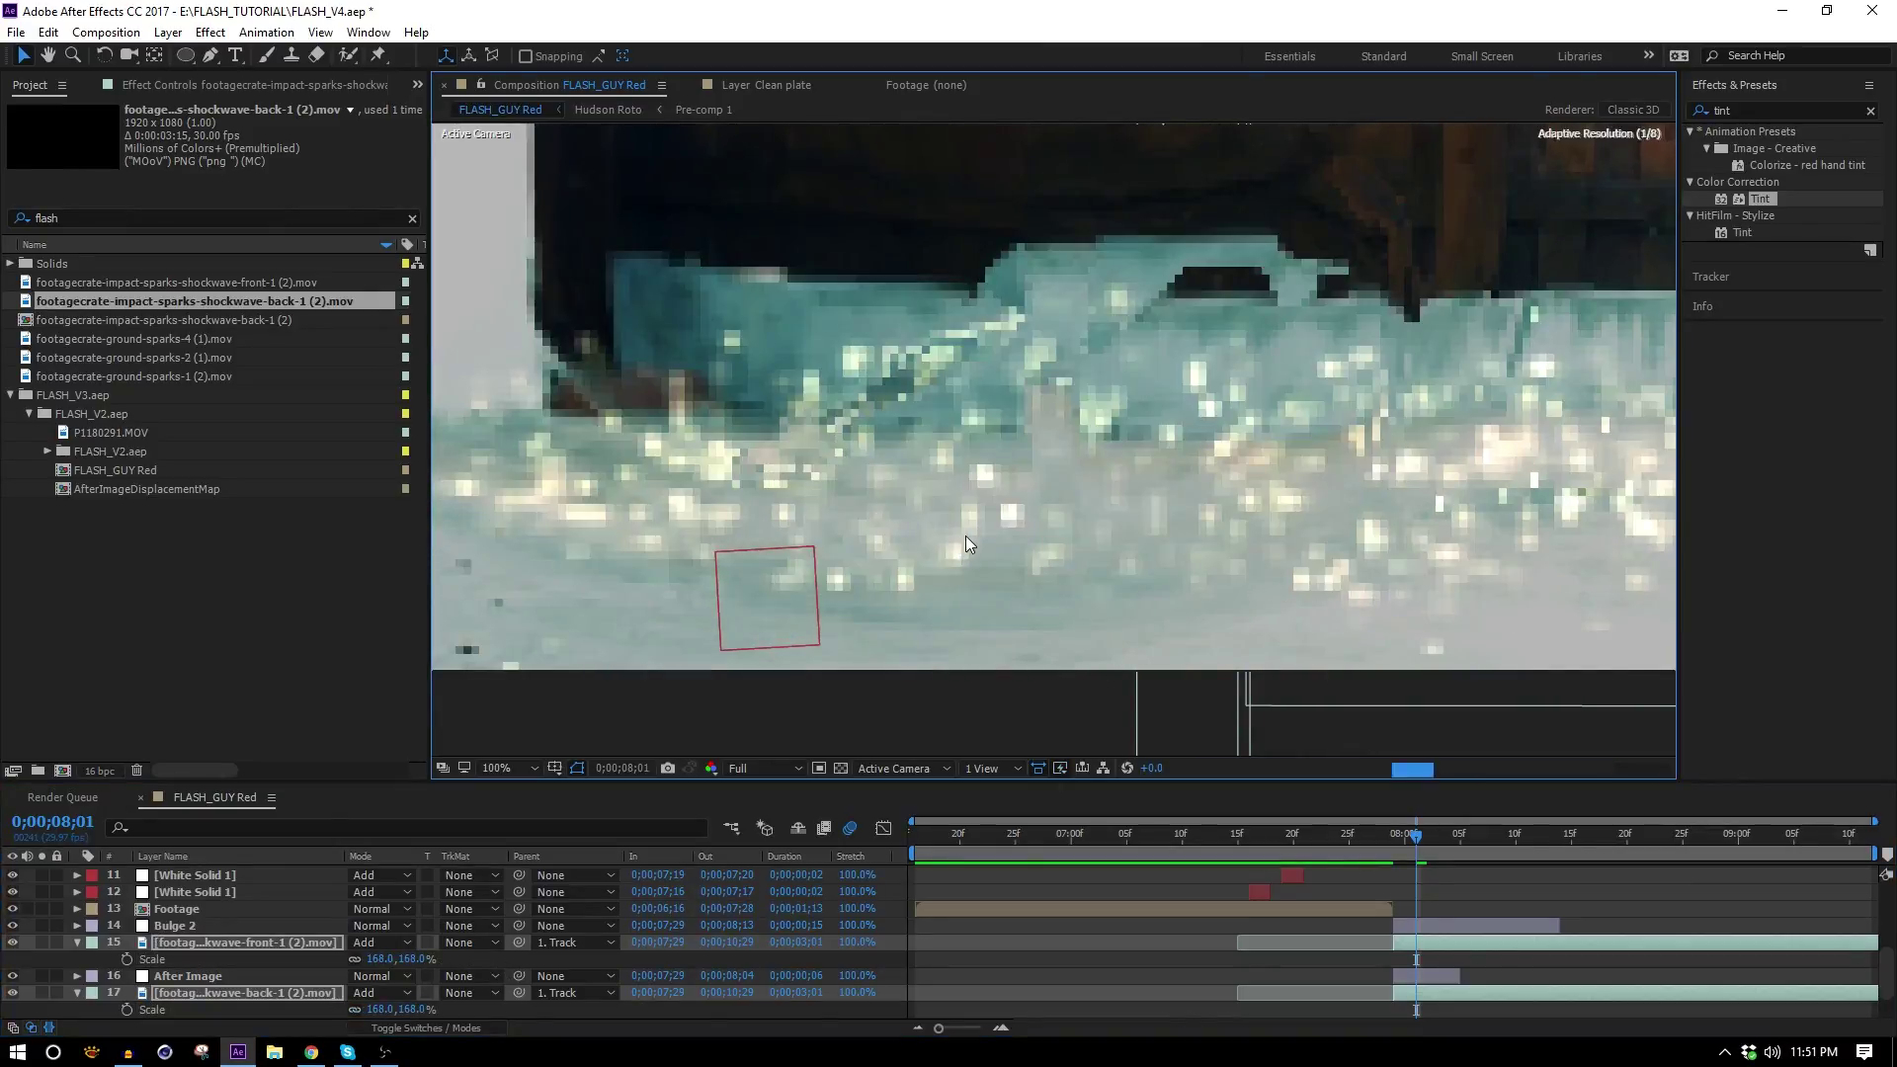
pyautogui.scroll(-1, 945, 654)
pyautogui.scroll(1, 1009, 593)
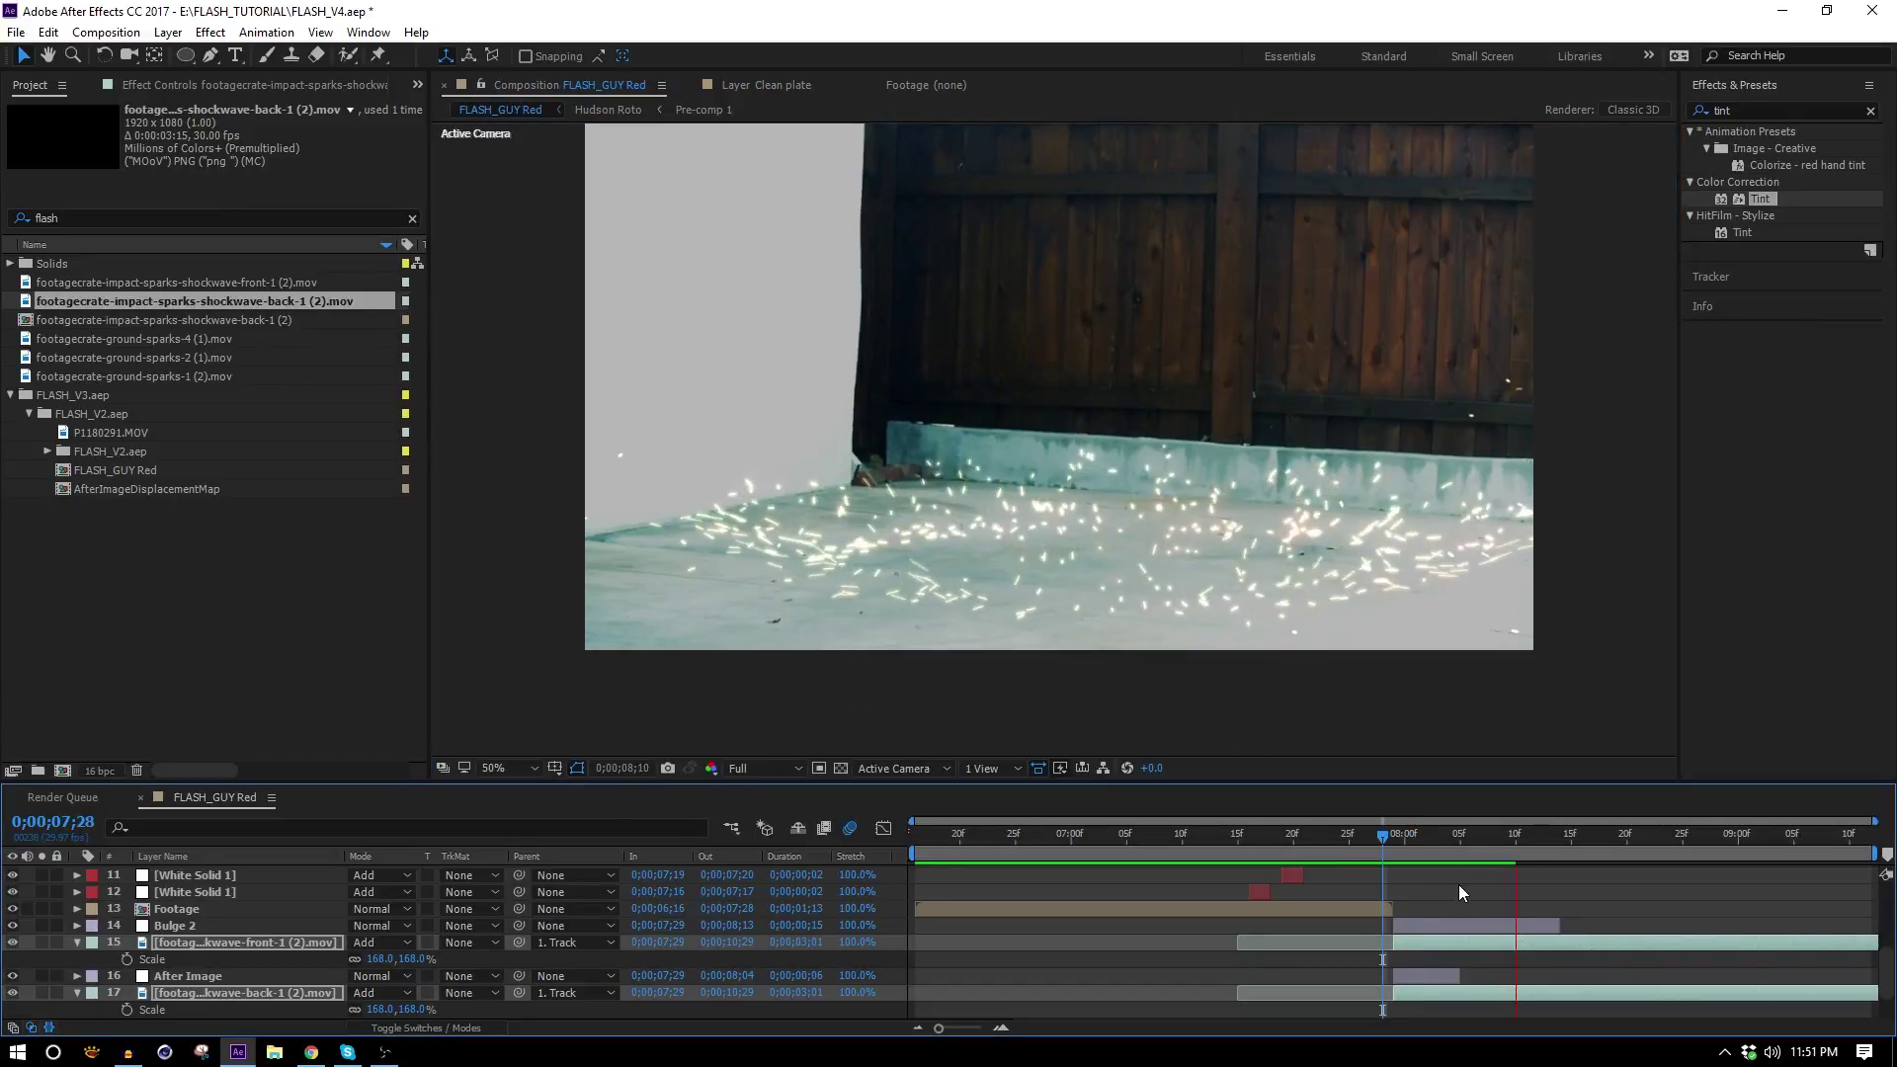
# Import the downloaded Embers Across Floor (Day) clip and place it above Bulge 2, starting at 0;00;07;29.
pyautogui.moveTo(1383, 846); pyautogui.dragTo(1397, 846)
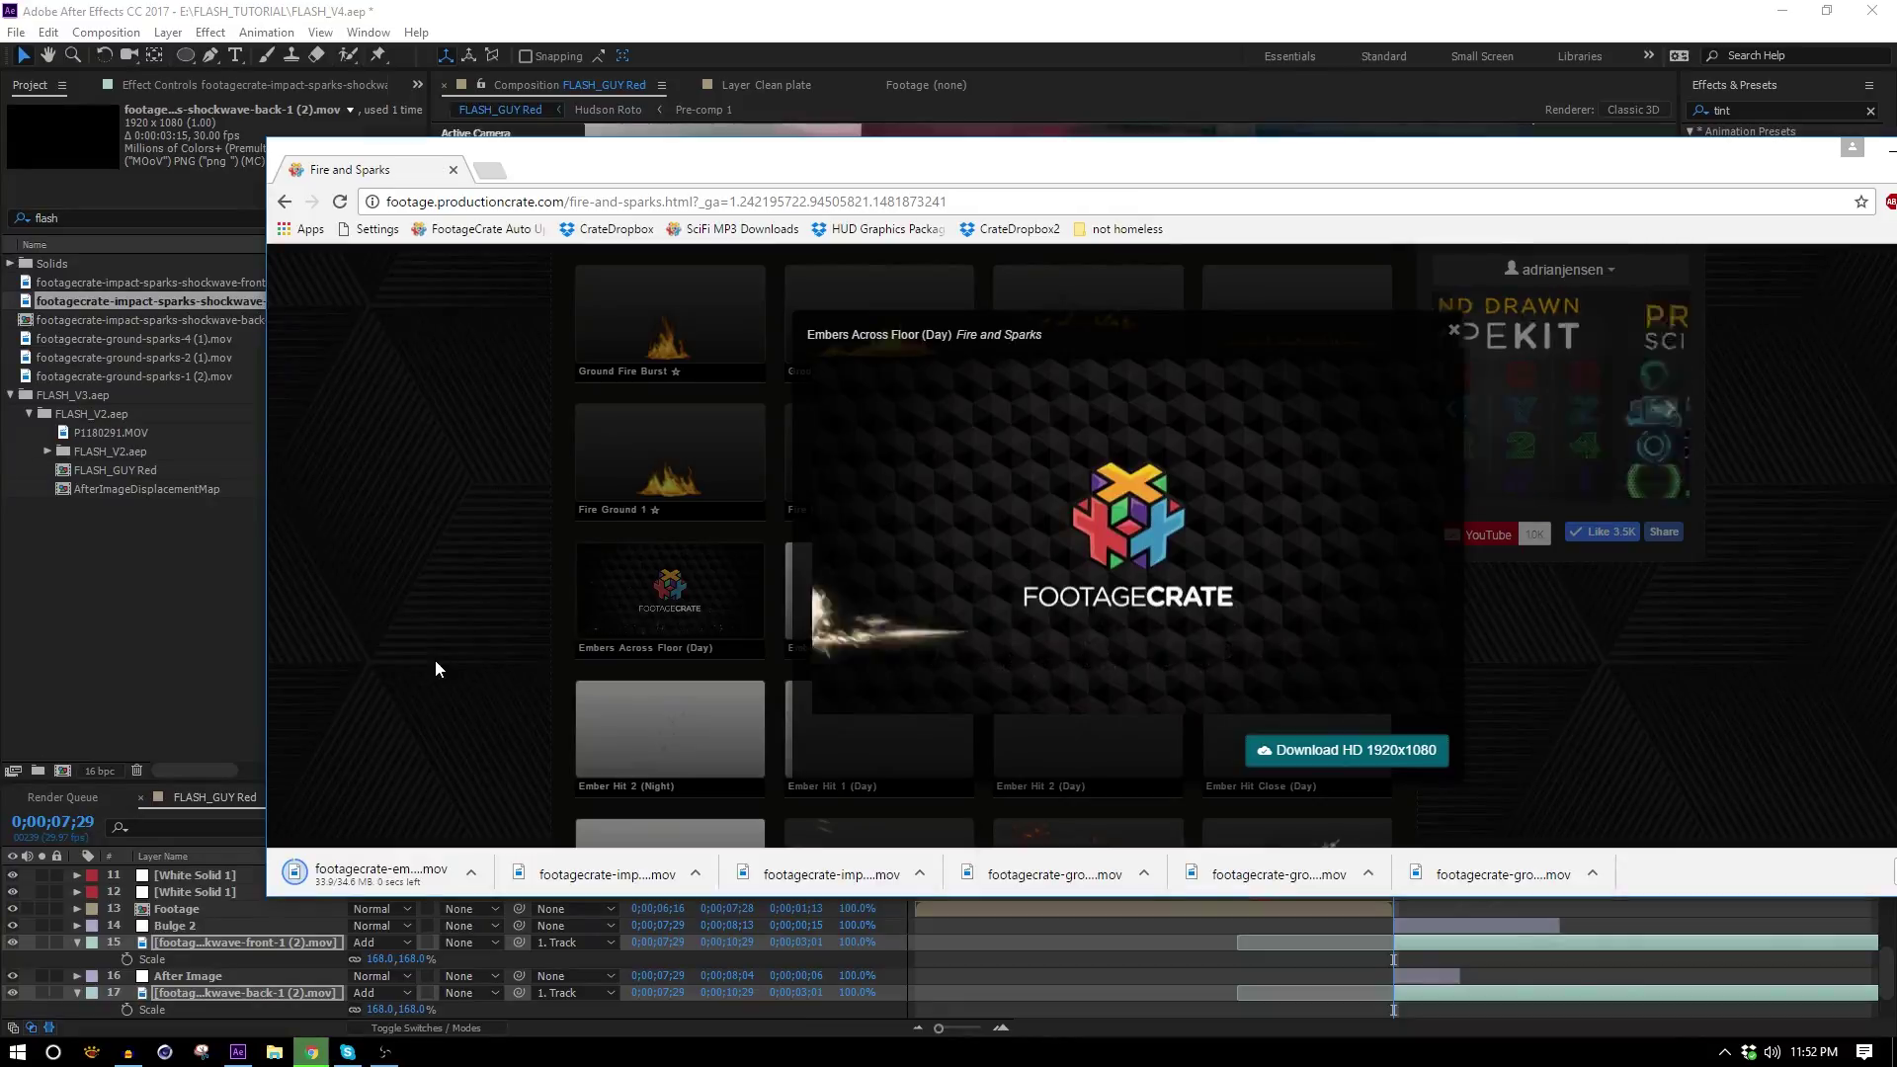
pyautogui.moveTo(376, 874); pyautogui.dragTo(217, 623)
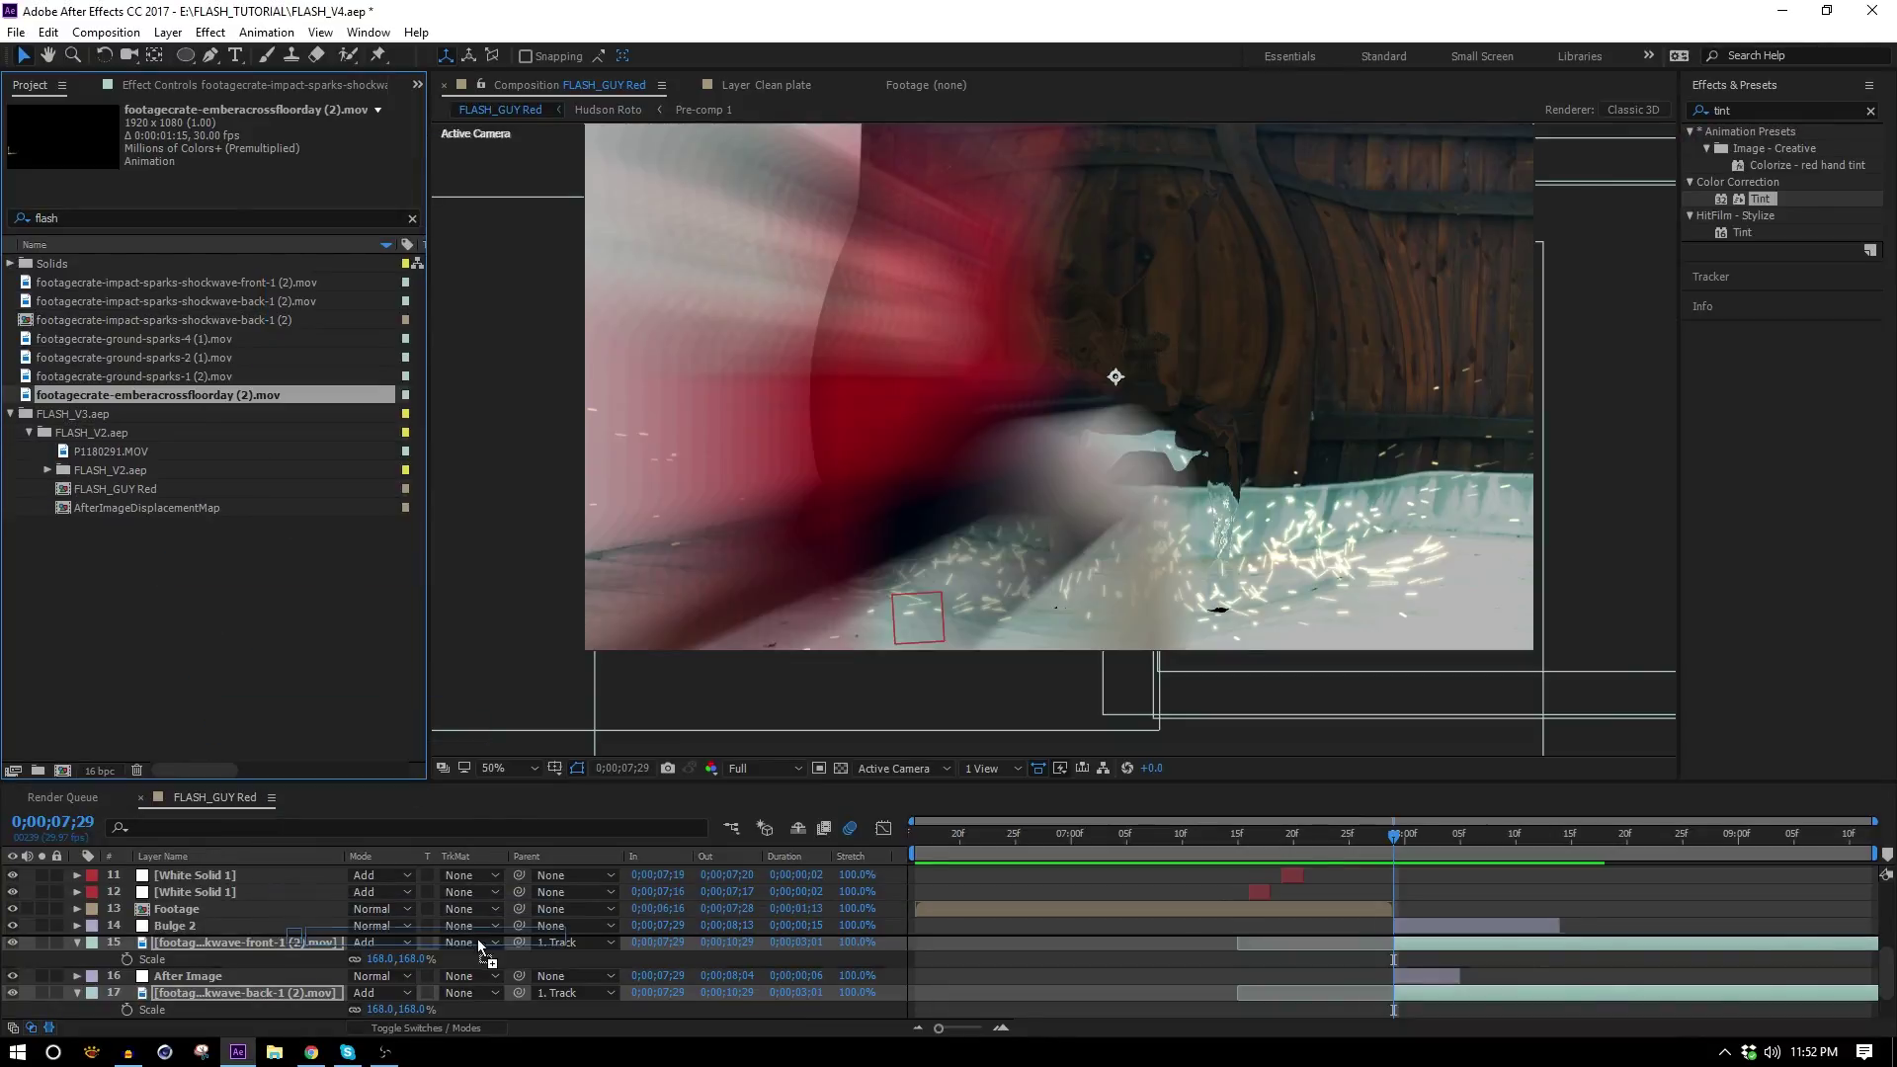
pyautogui.moveTo(476, 927); pyautogui.dragTo(477, 922)
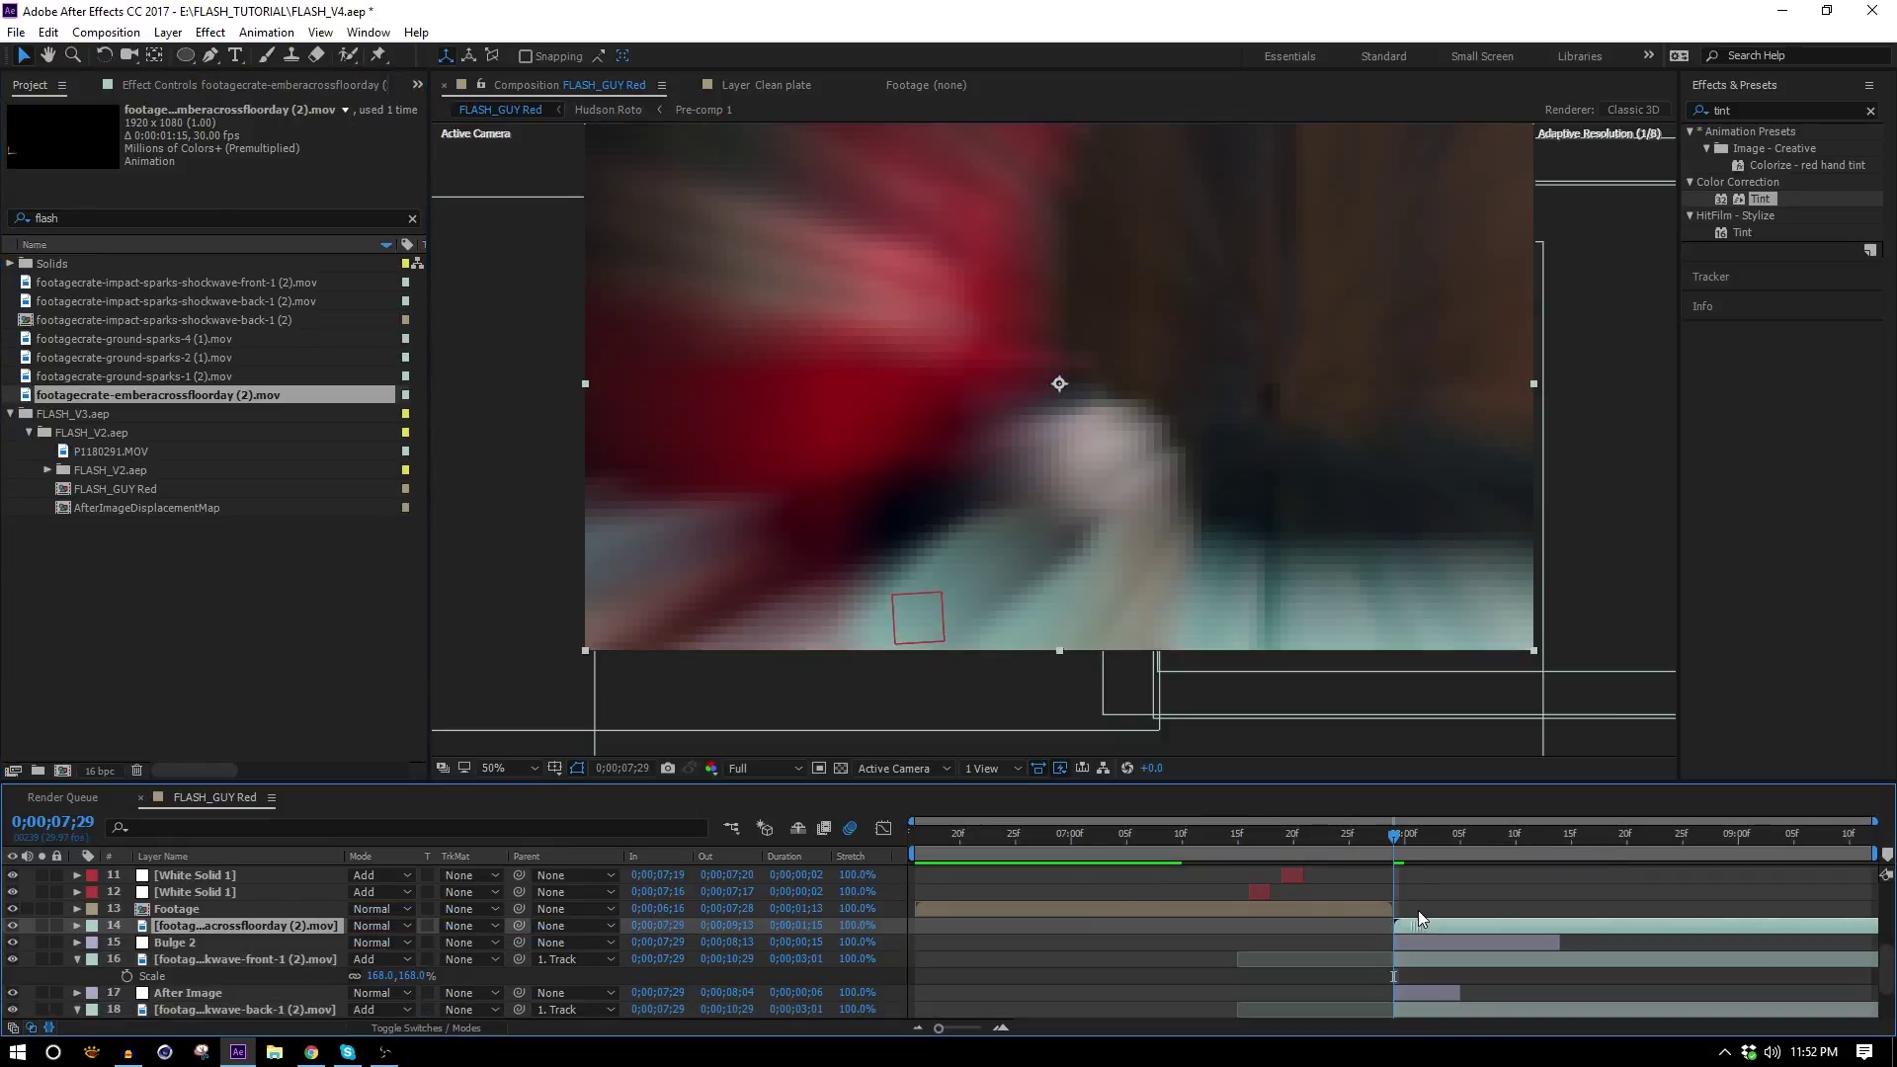
# Solo the embers layer and move its anchor point to the source of the ember burst.
pyautogui.click(42, 926)
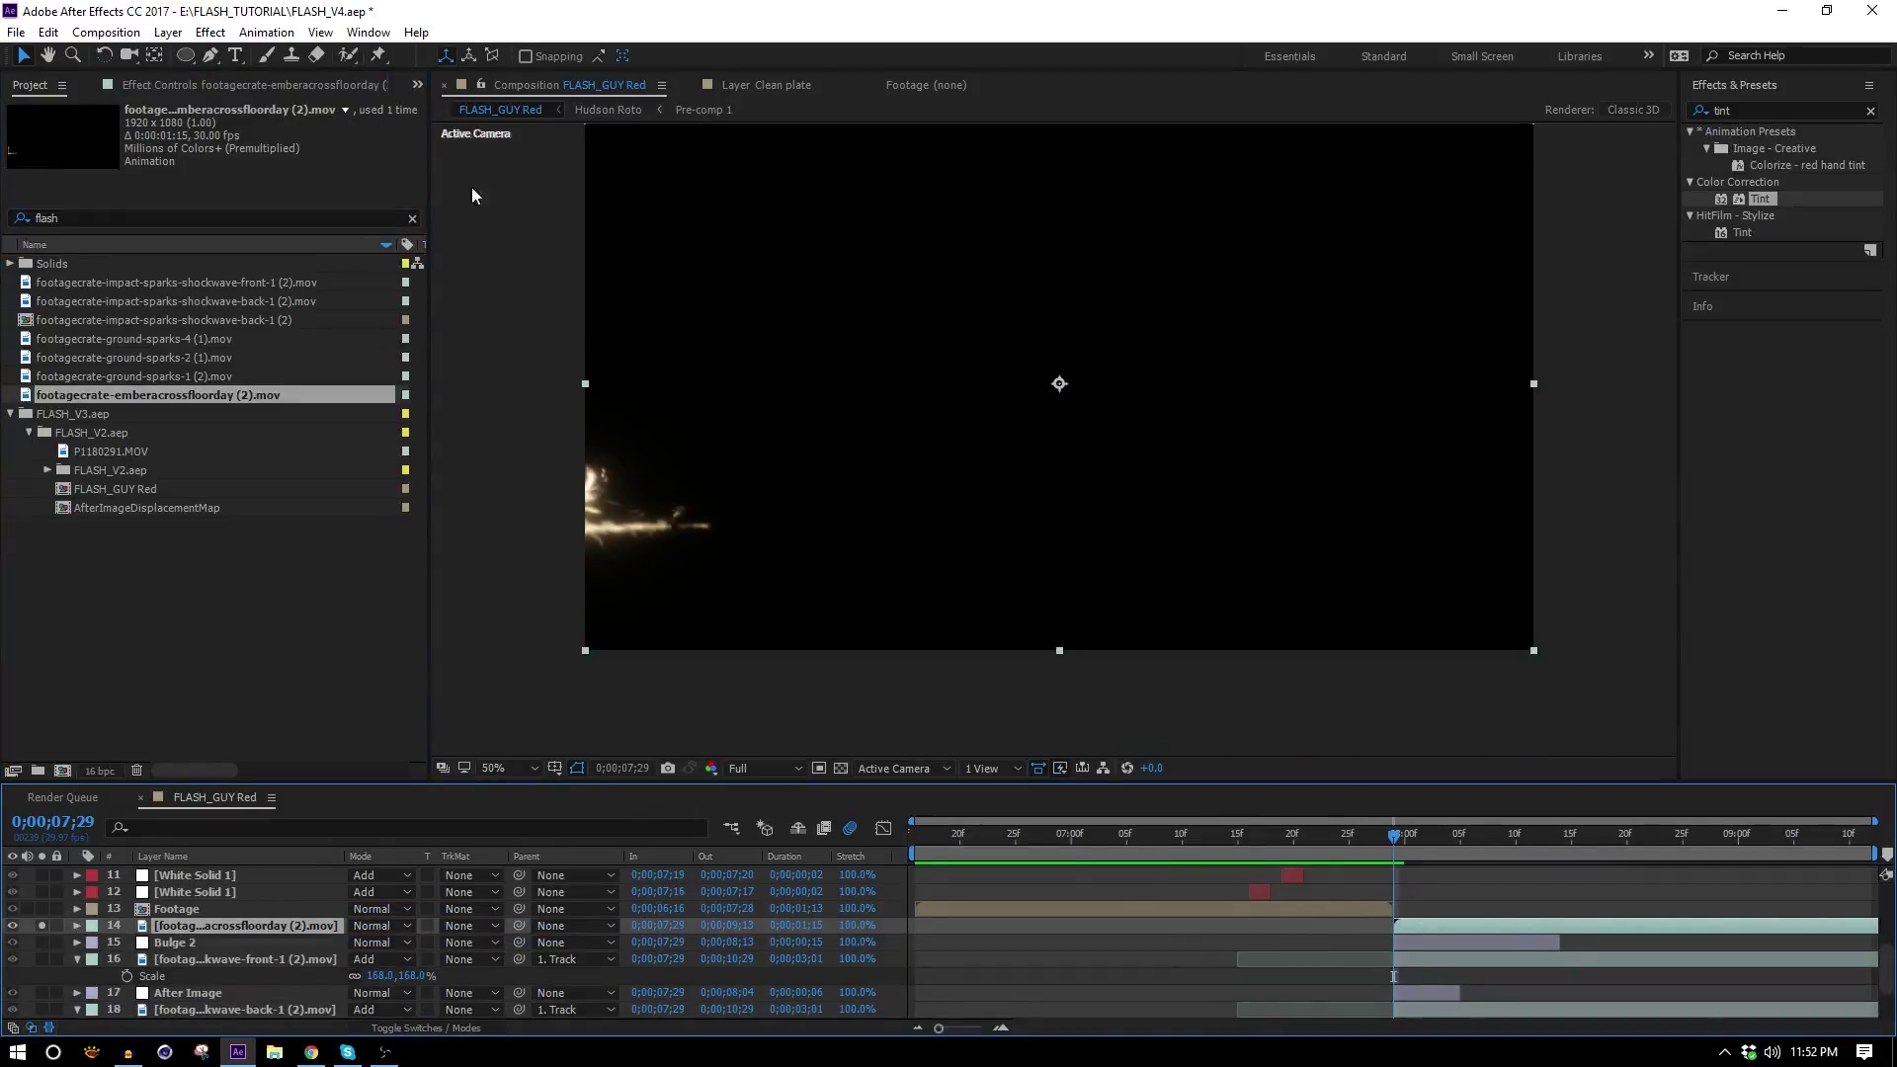
pyautogui.click(158, 56)
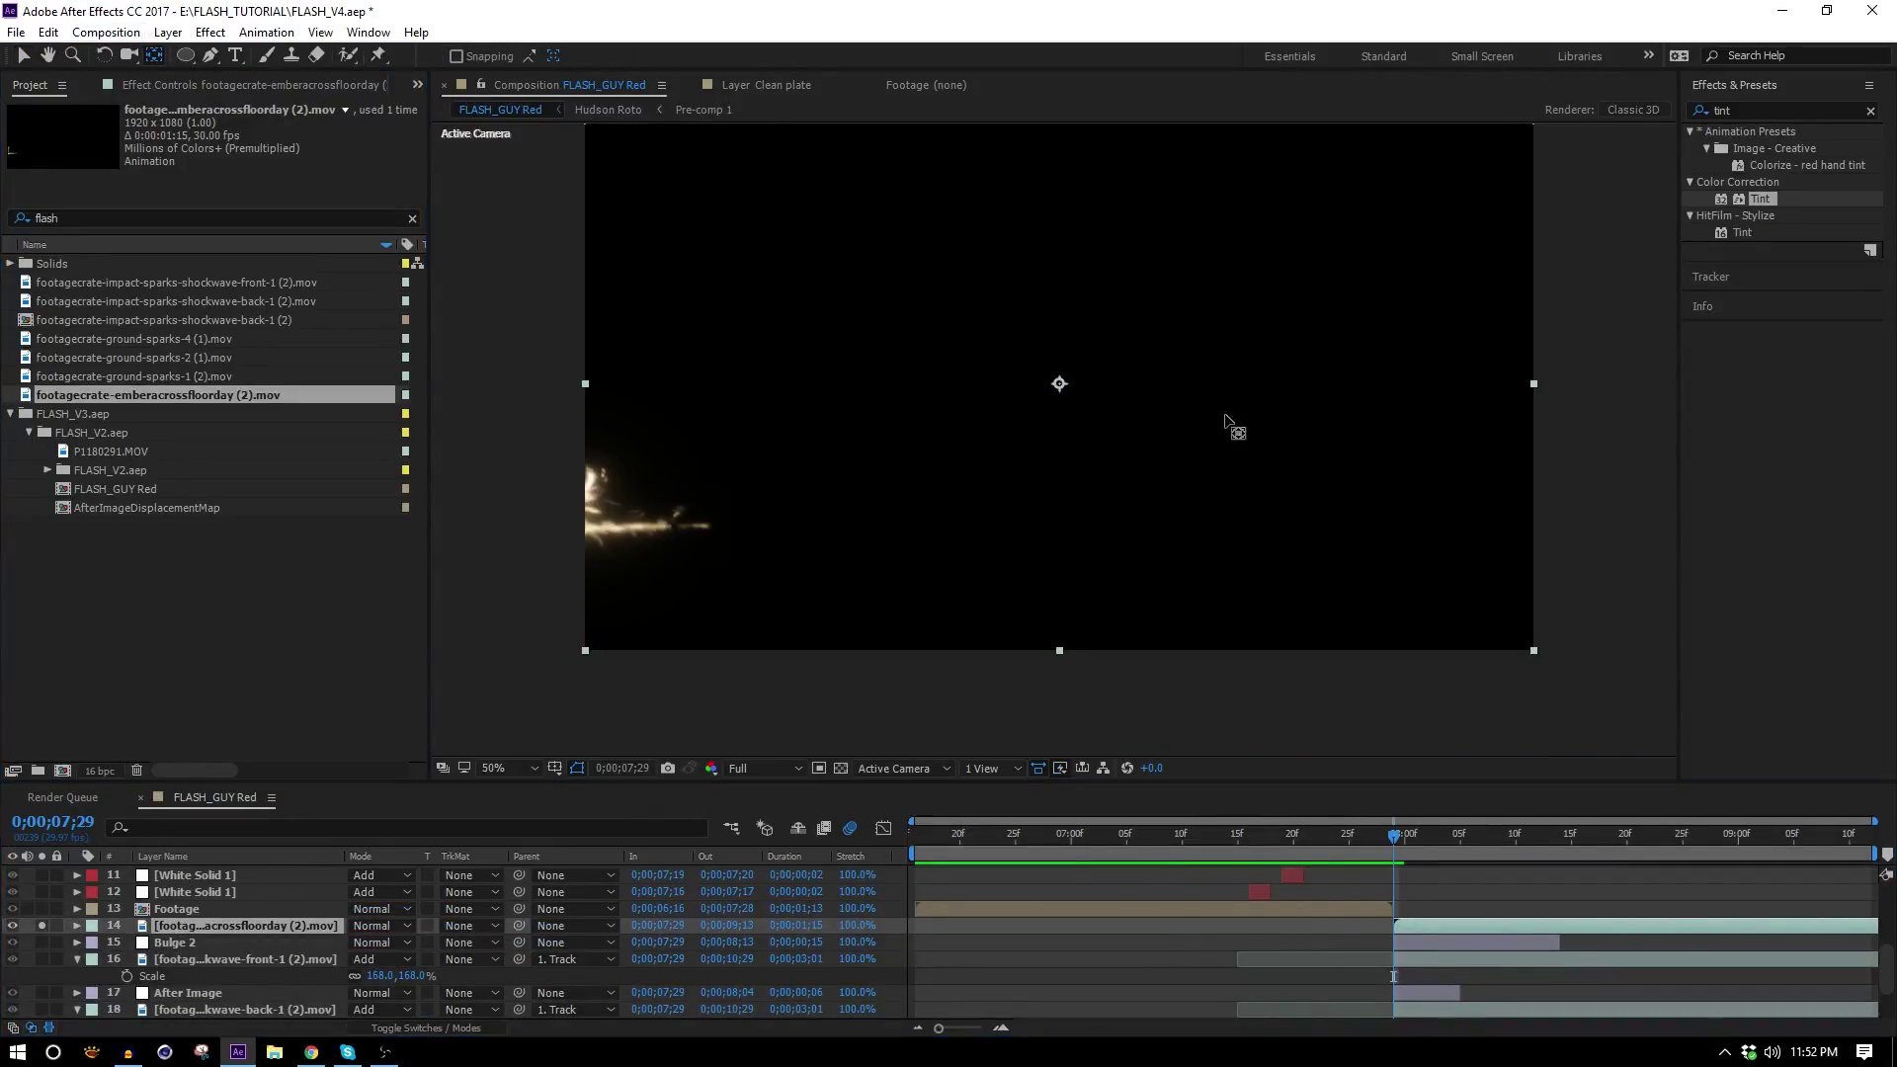
pyautogui.moveTo(1053, 398); pyautogui.dragTo(694, 489)
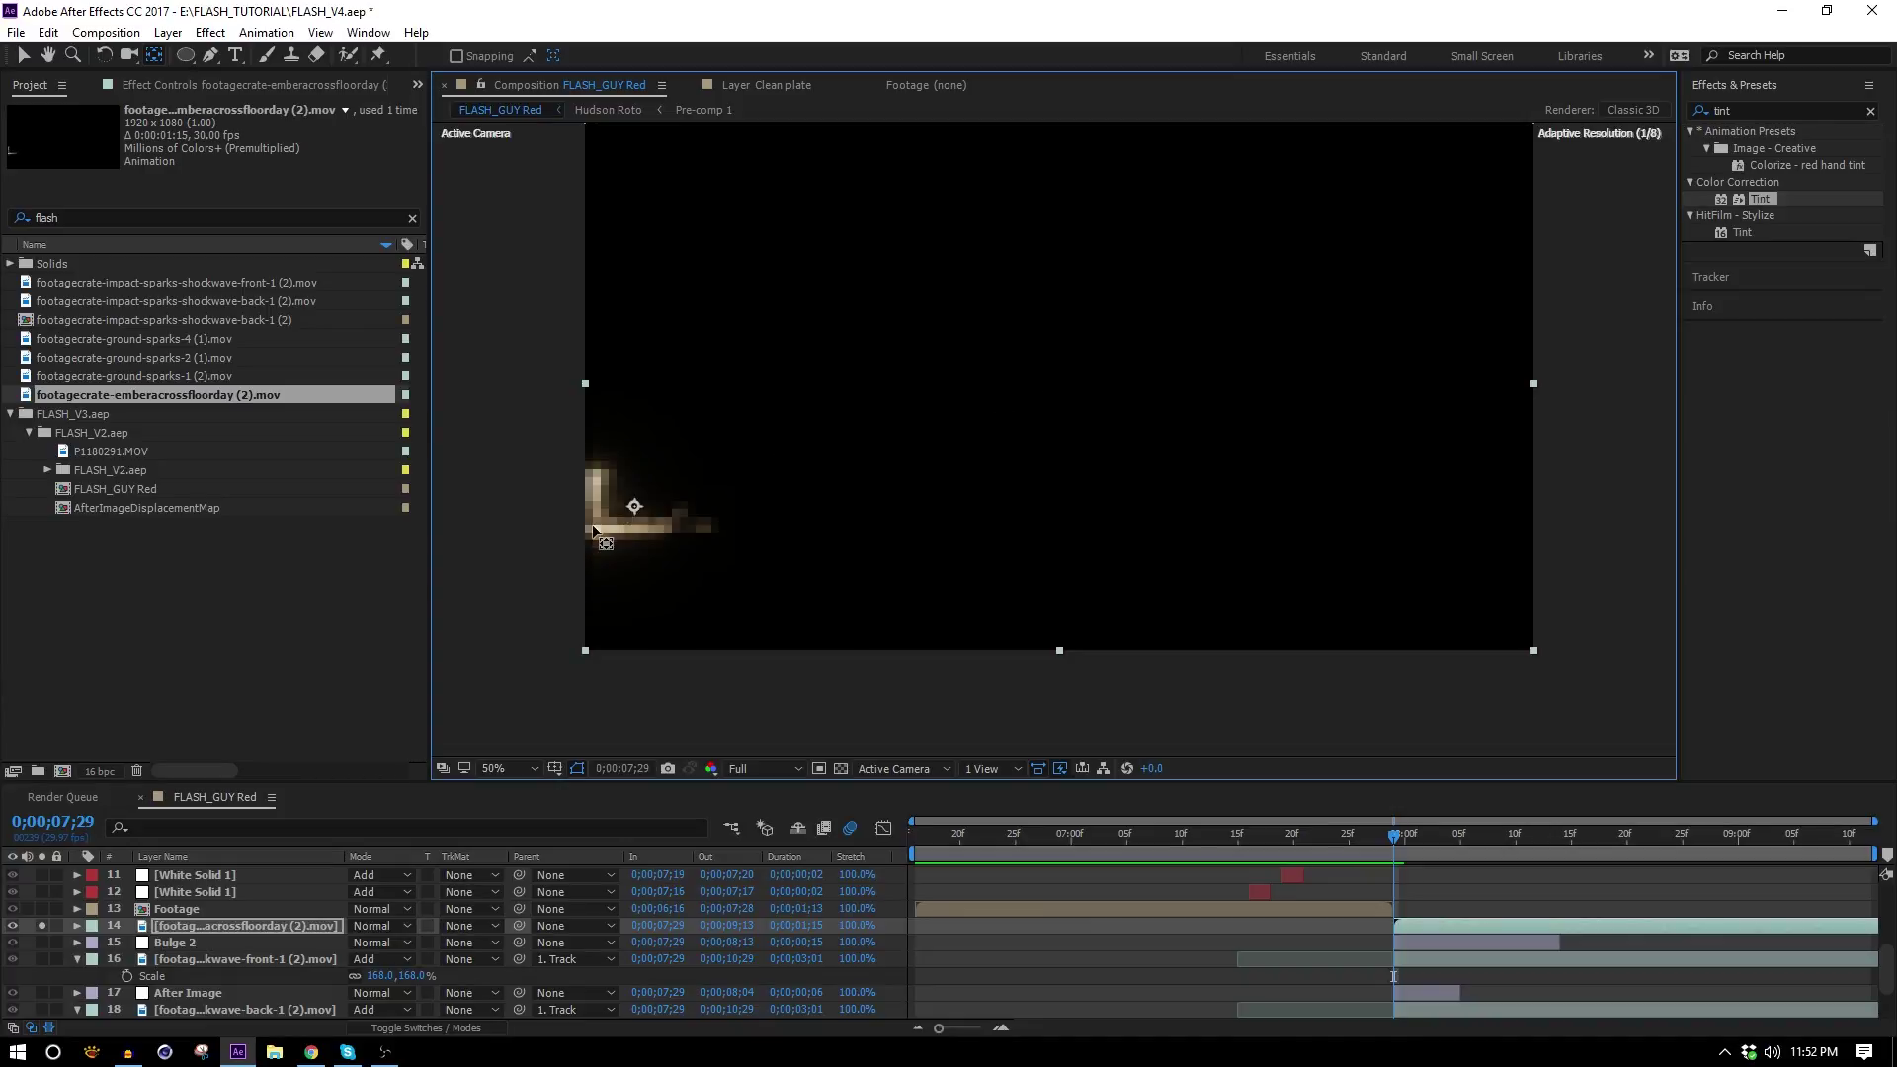
# Unsolo the embers layer, make it 3D, and move its origin to the ground by the man's front leg.
pyautogui.click(370, 1025)
pyautogui.click(43, 924)
pyautogui.click(23, 57)
pyautogui.moveTo(619, 528); pyautogui.dragTo(1163, 584)
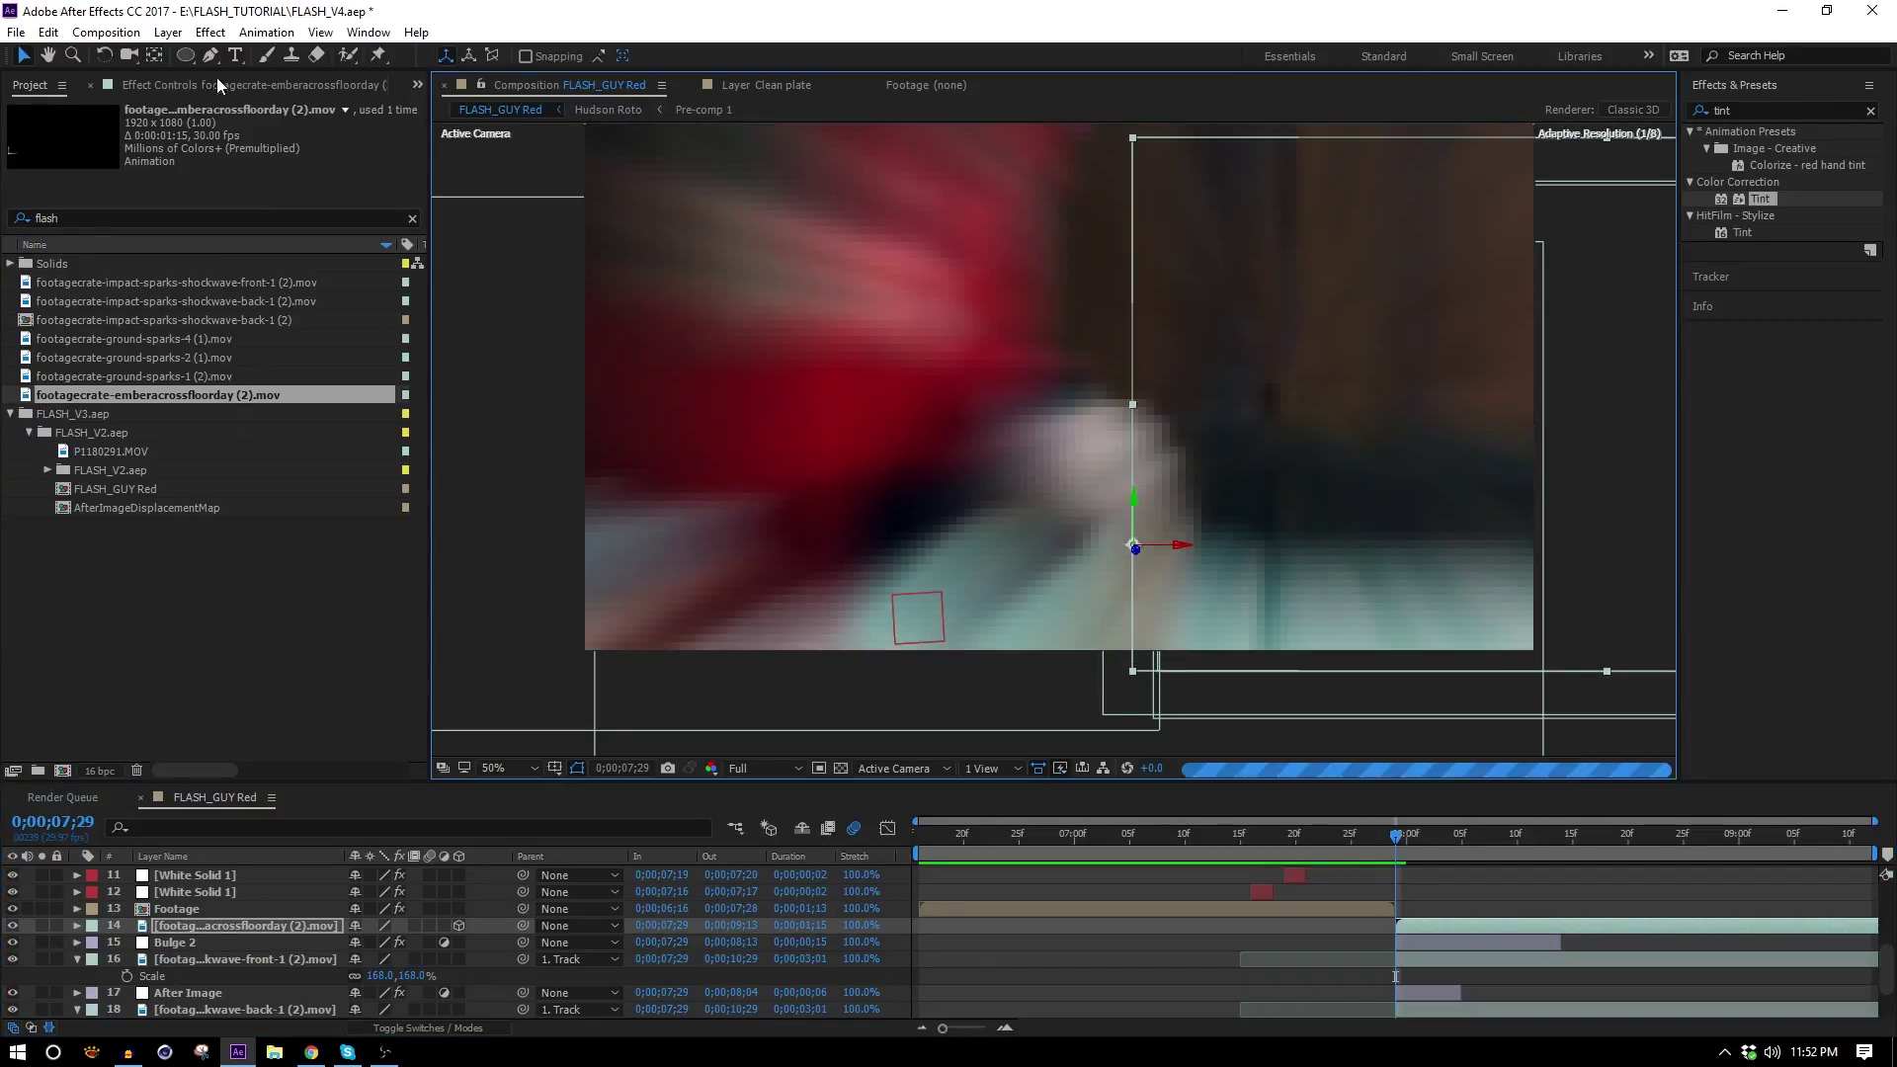
# Rotate the embers layer about its vertical axis so the burst travels along the camera's depth, and preview it.
pyautogui.click(104, 55)
pyautogui.moveTo(1134, 516); pyautogui.dragTo(1095, 513)
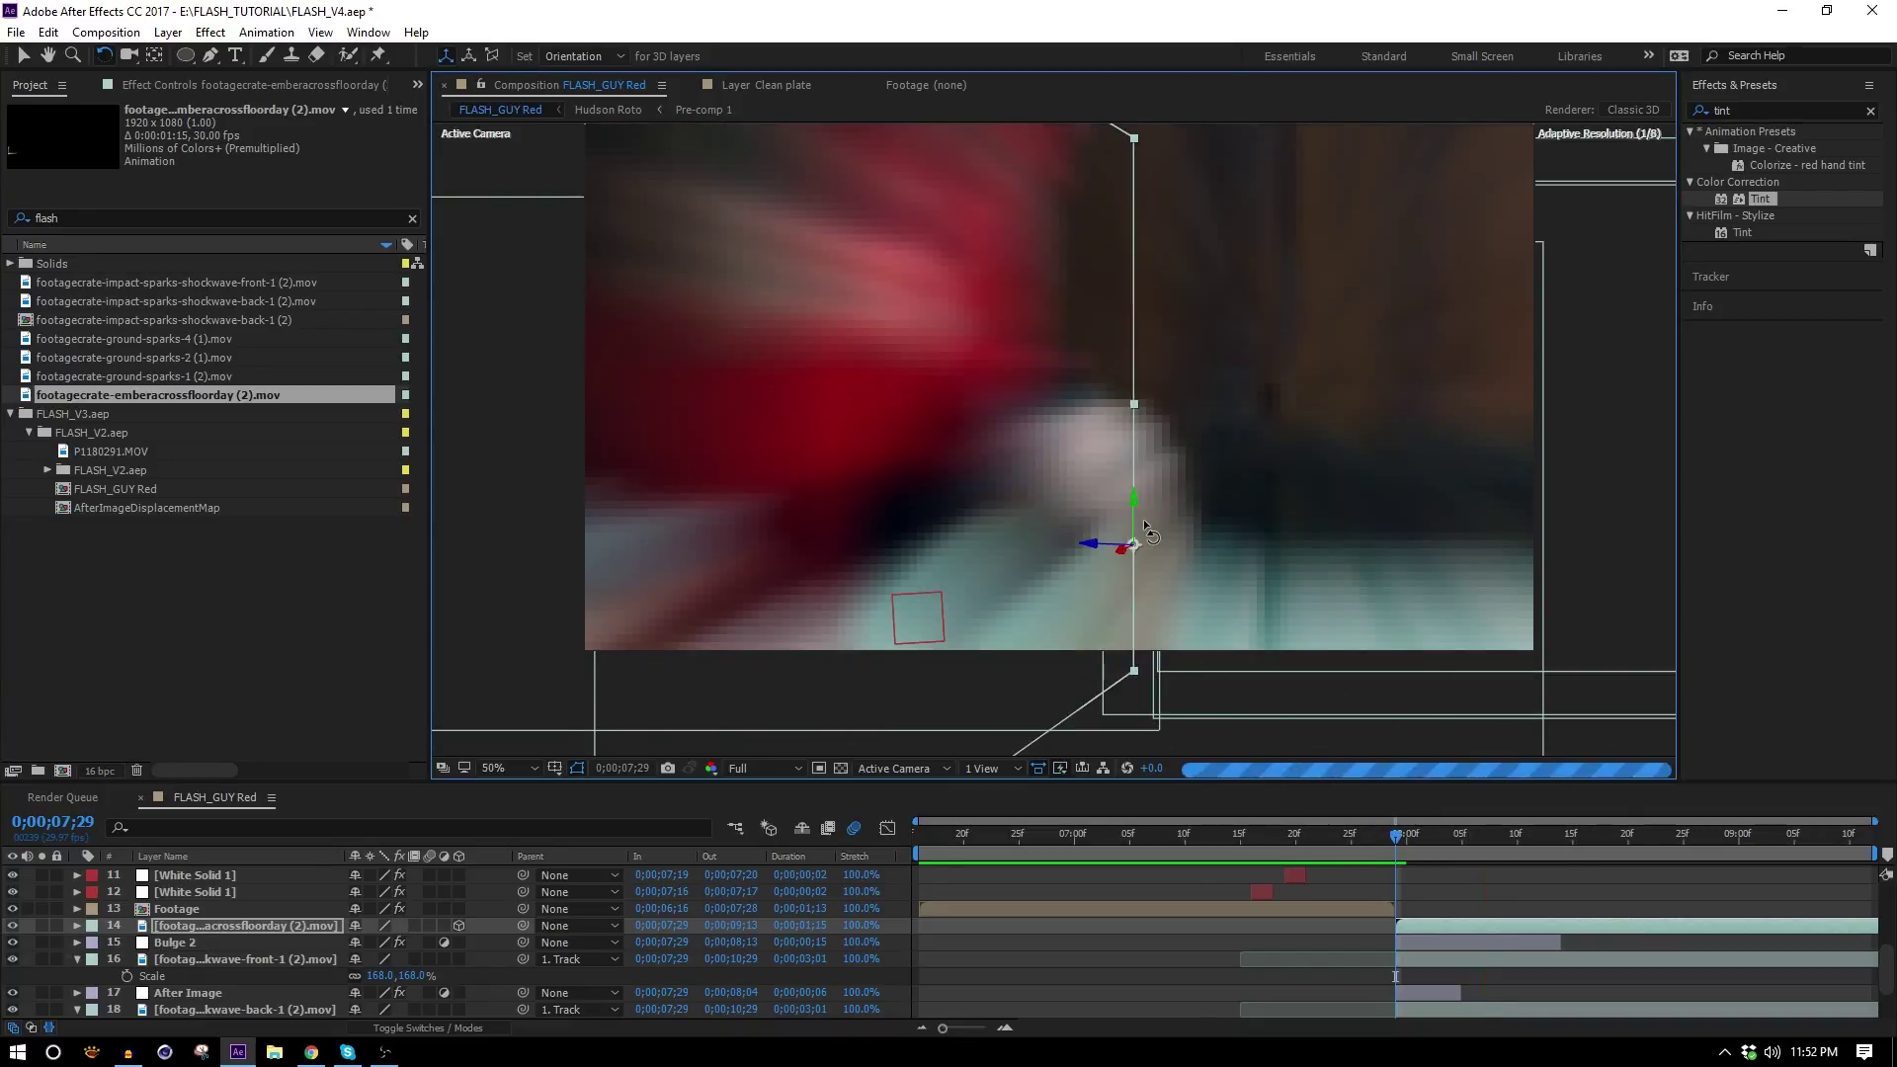
pyautogui.press('space')
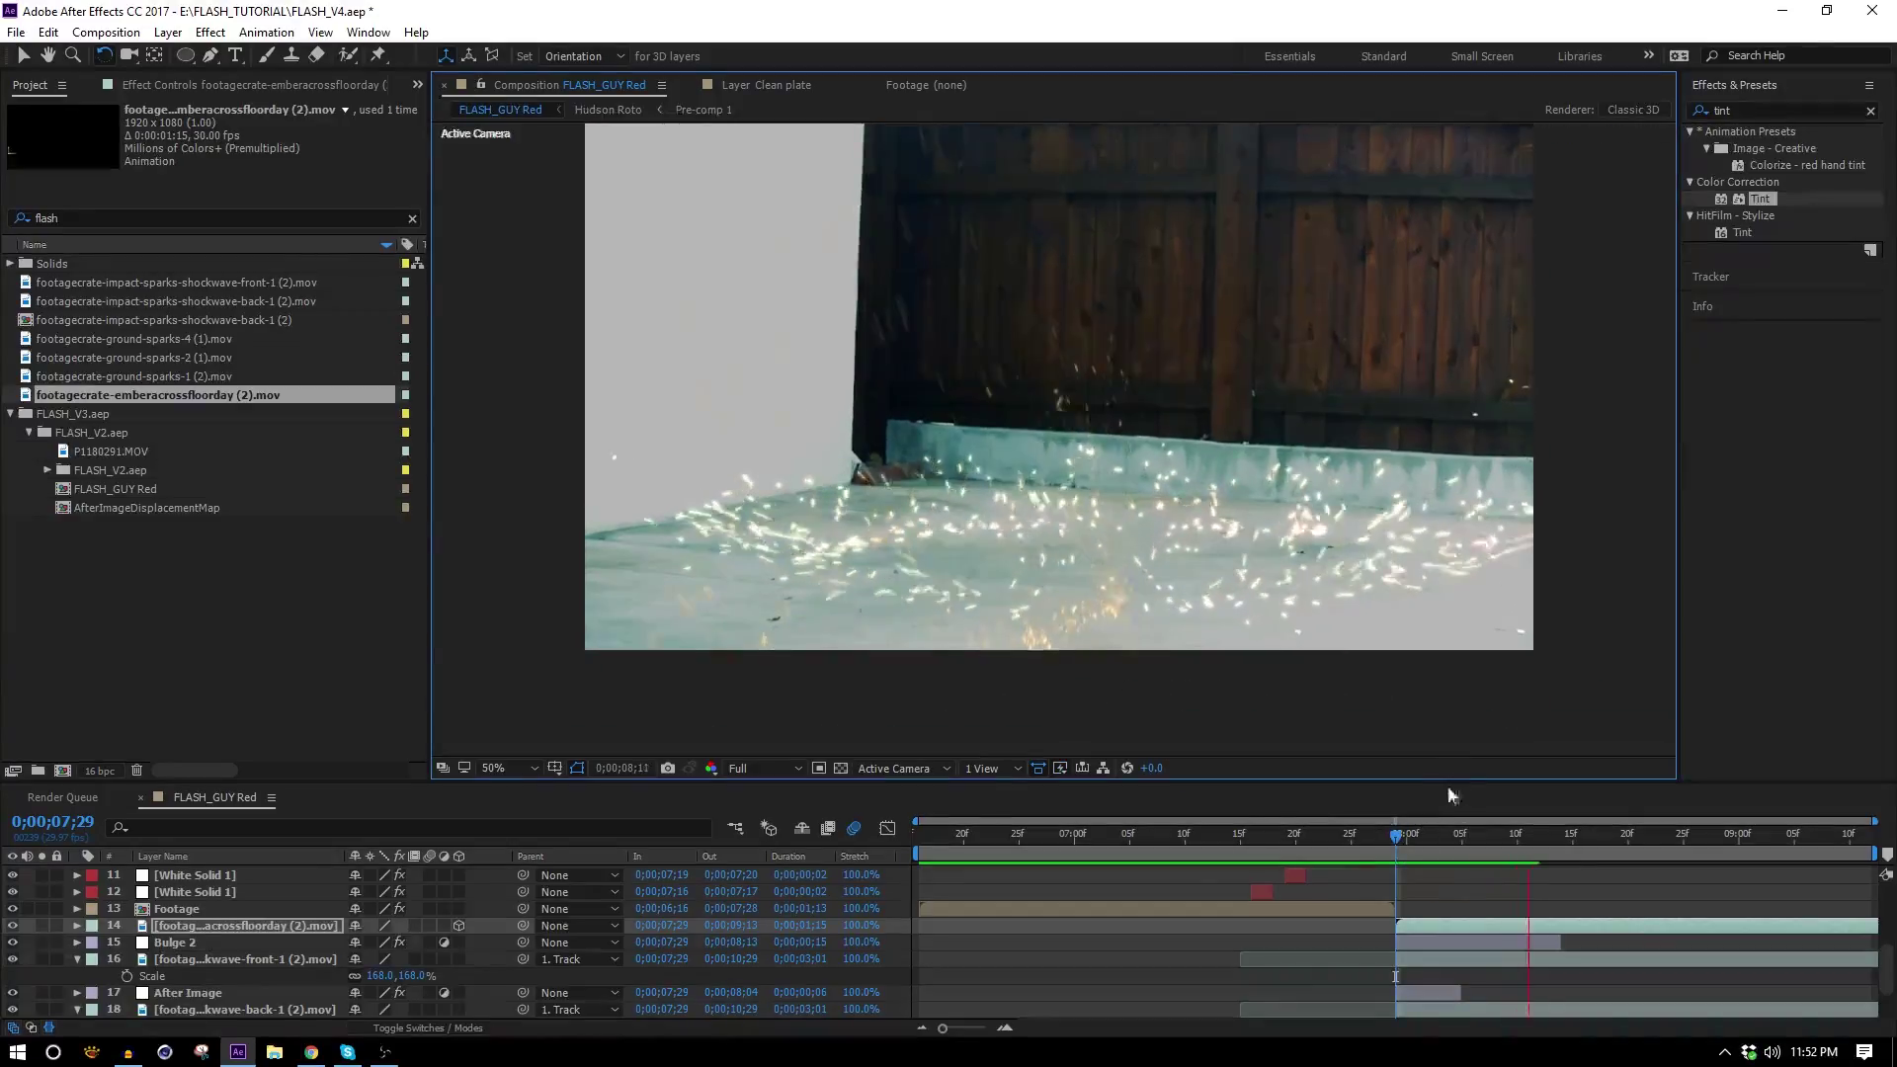
pyautogui.moveTo(1432, 835); pyautogui.dragTo(1396, 847)
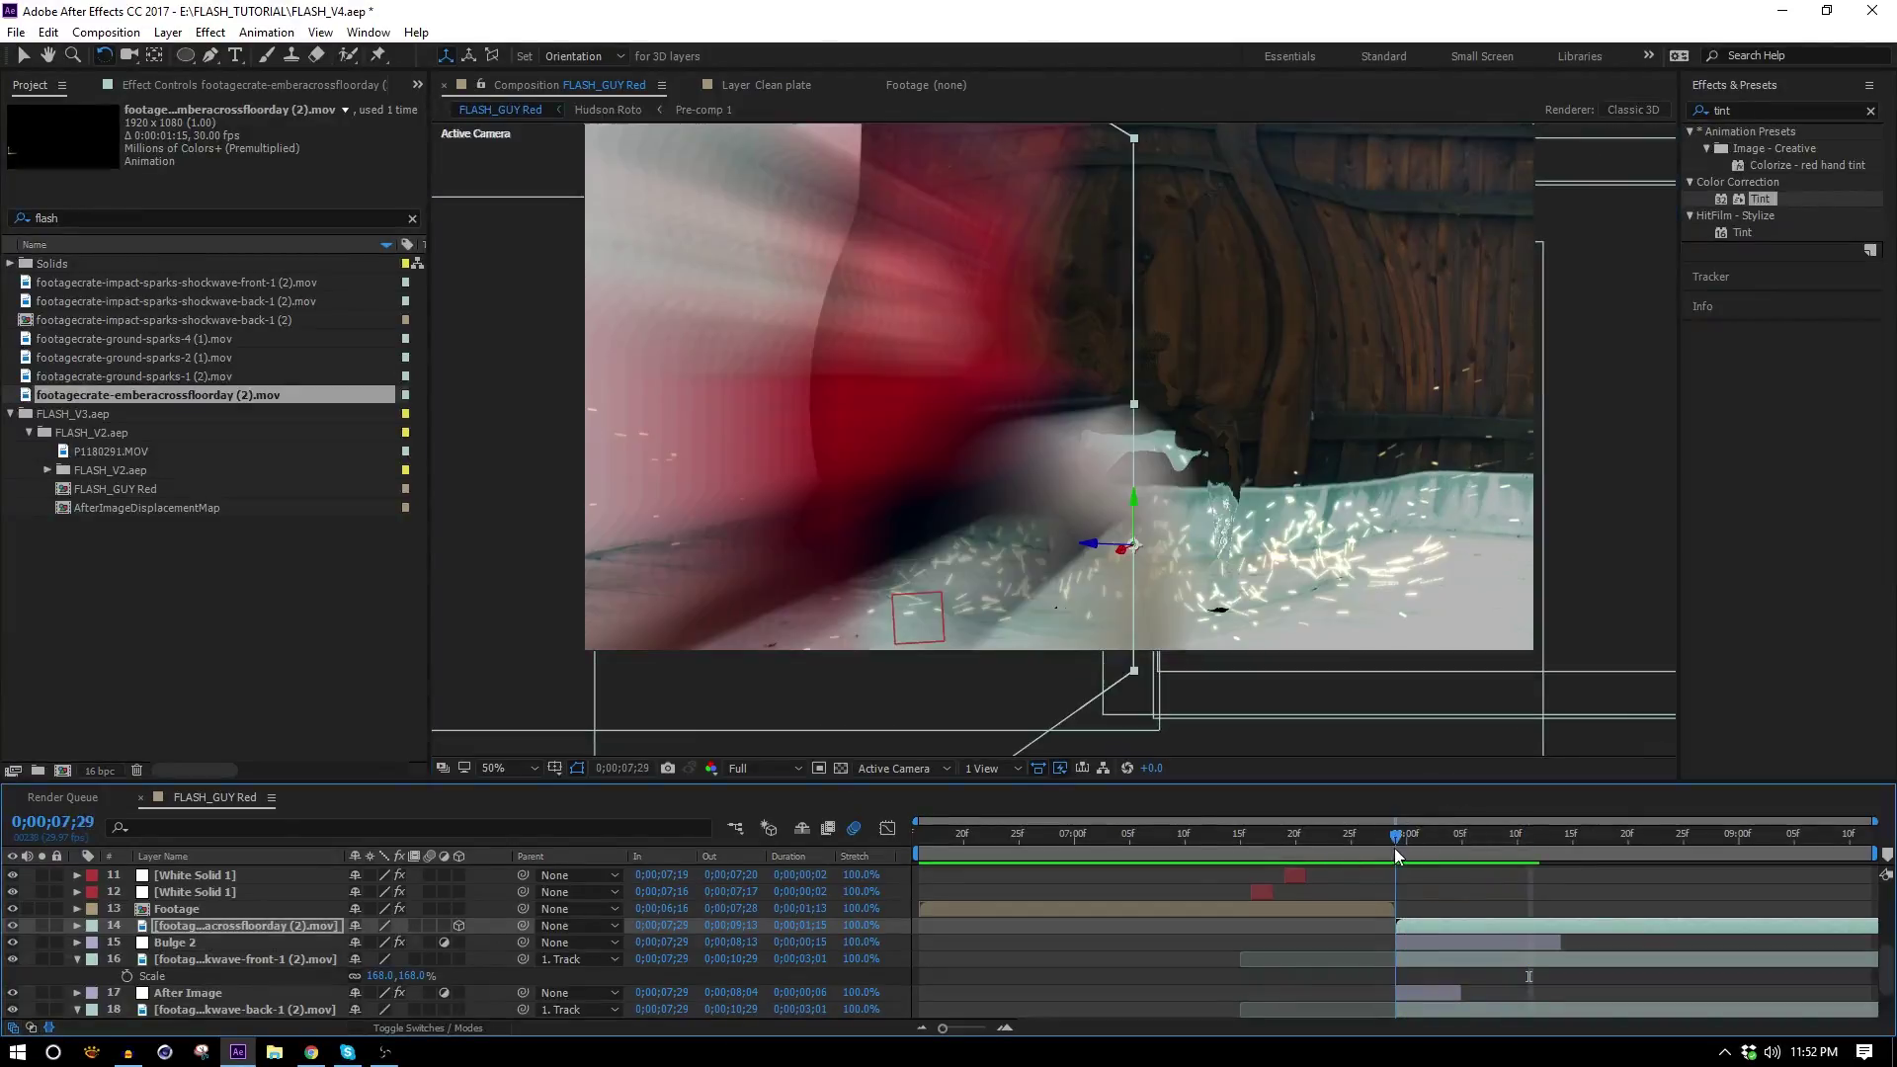
# Add a full-size ellipse mask to the embers layer with 232-pixel feather and -44-pixel expansion, and preview the burst.
pyautogui.scroll(5, 253, 875)
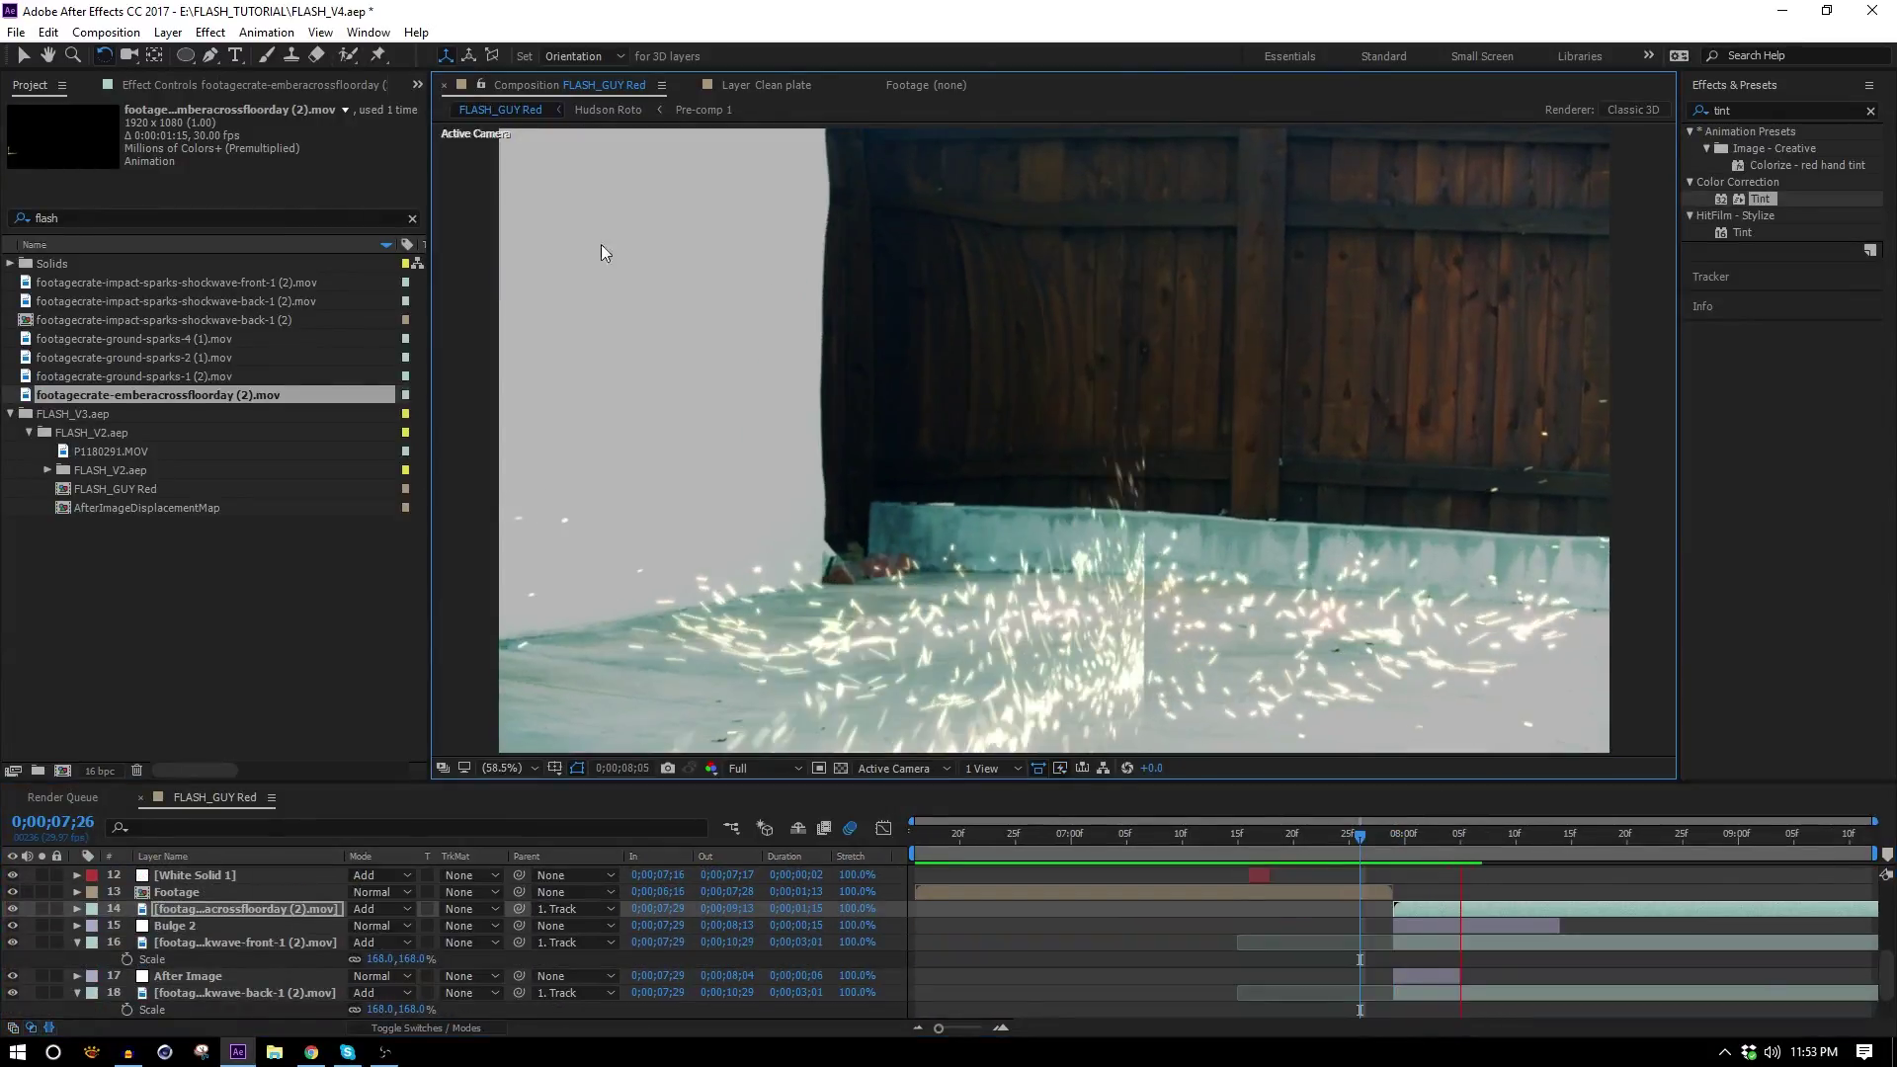
pyautogui.click(1097, 612)
pyautogui.moveTo(1052, 642); pyautogui.dragTo(666, 417)
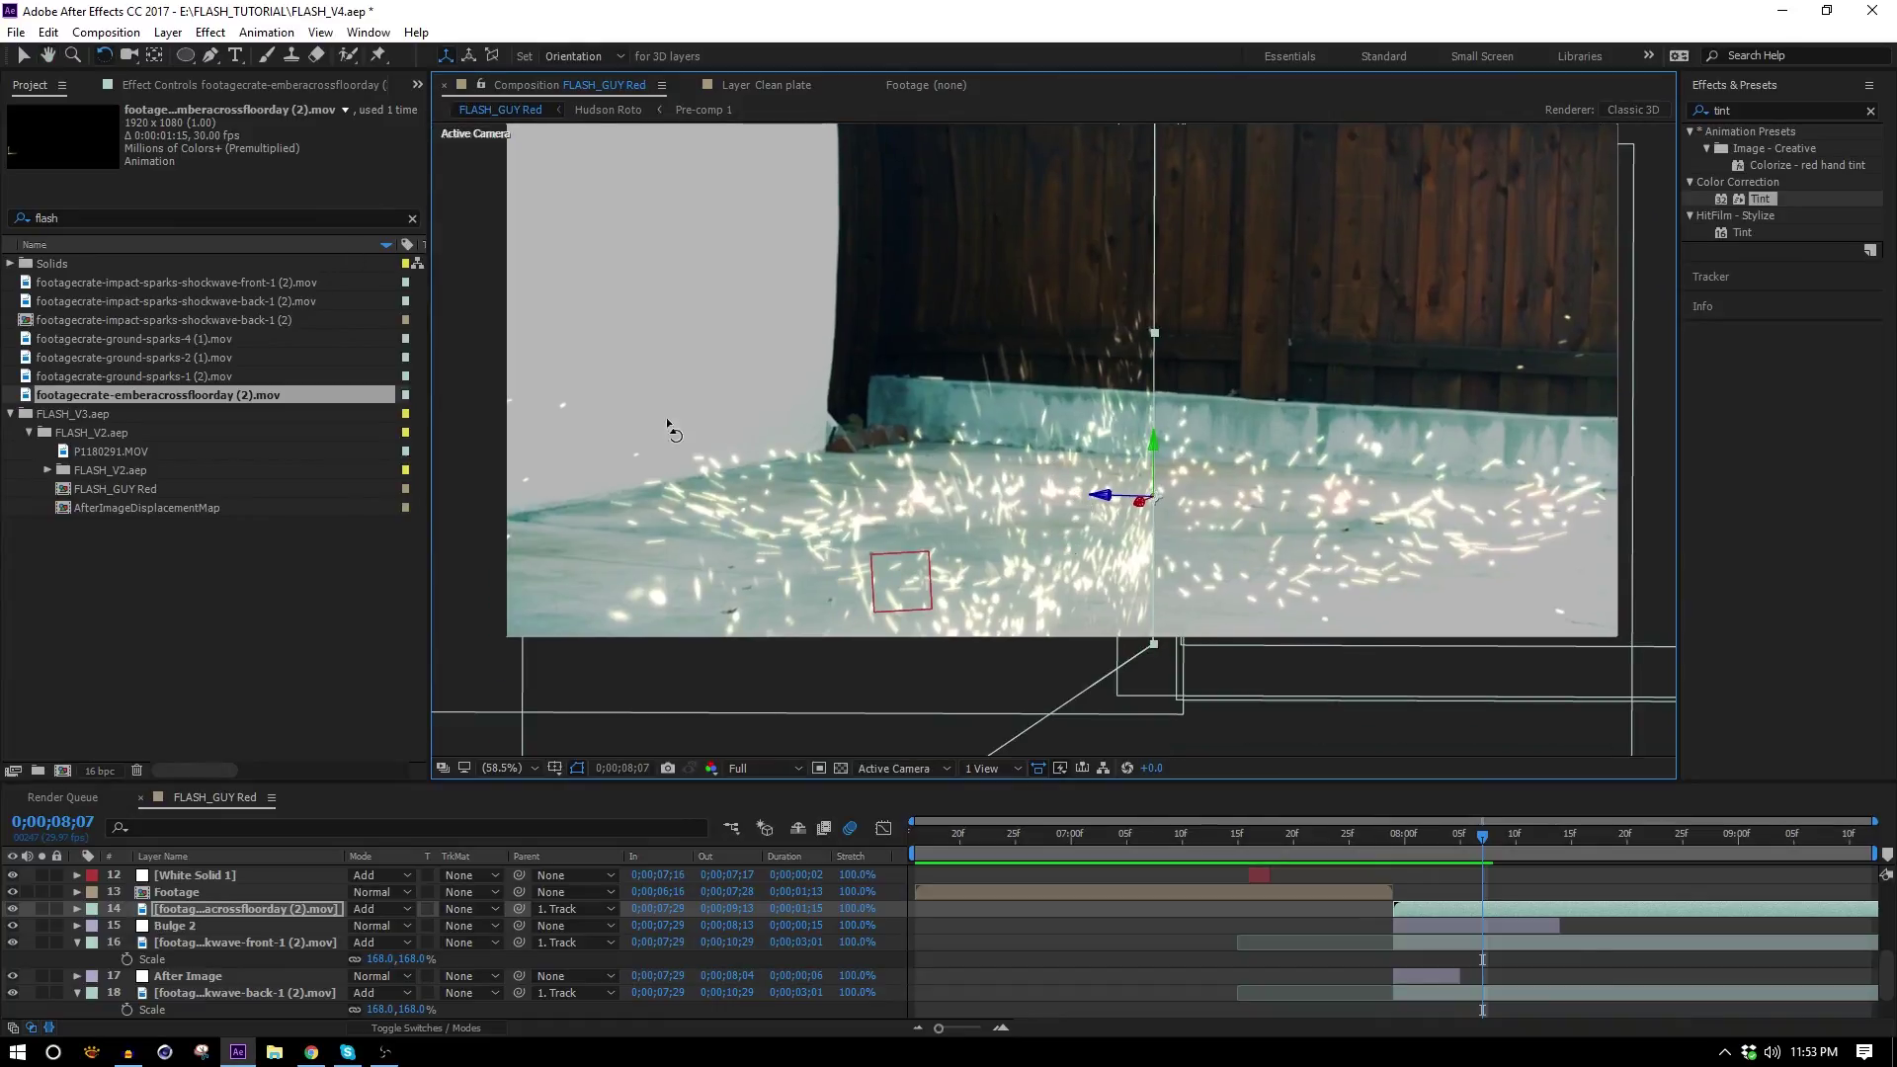
pyautogui.doubleClick(185, 56)
pyautogui.click(111, 942)
pyautogui.moveTo(375, 976); pyautogui.dragTo(583, 957)
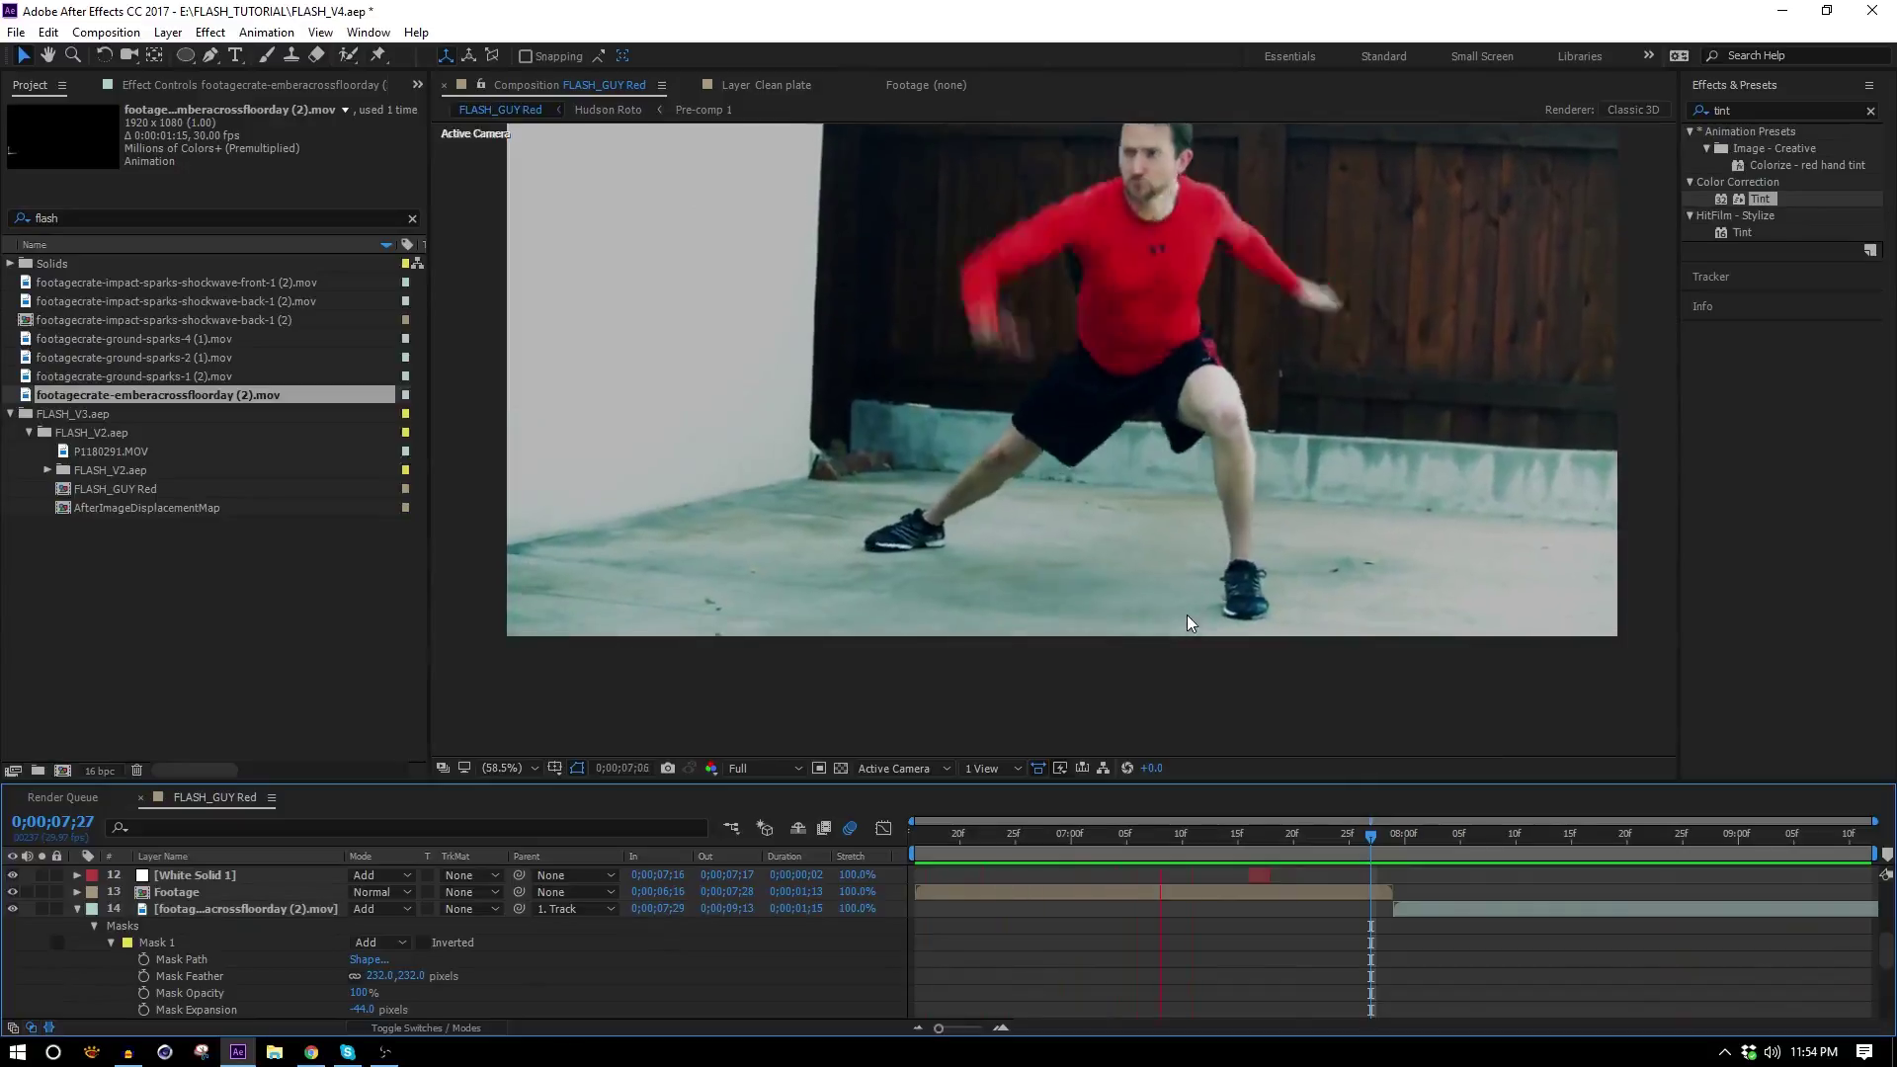
pyautogui.press('space')
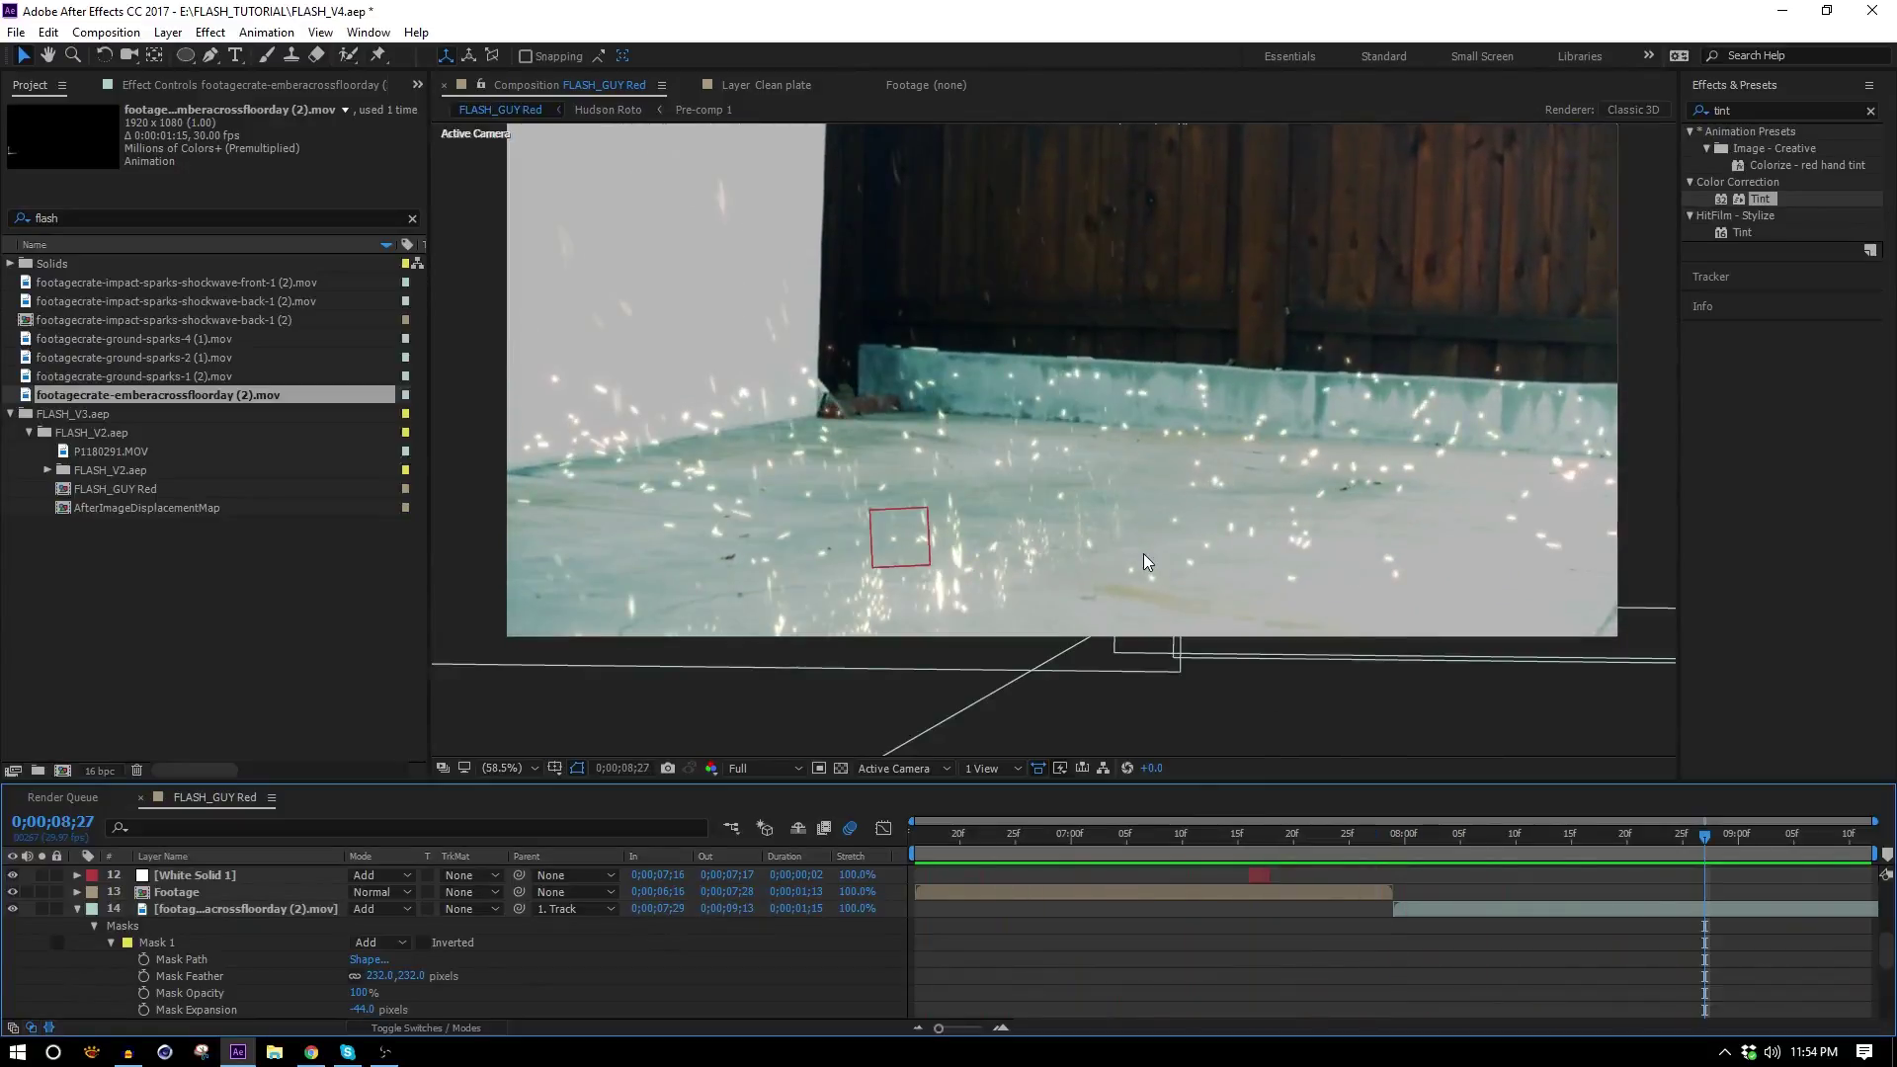
pyautogui.scroll(-1, 1117, 474)
pyautogui.moveTo(1103, 432); pyautogui.dragTo(1102, 432)
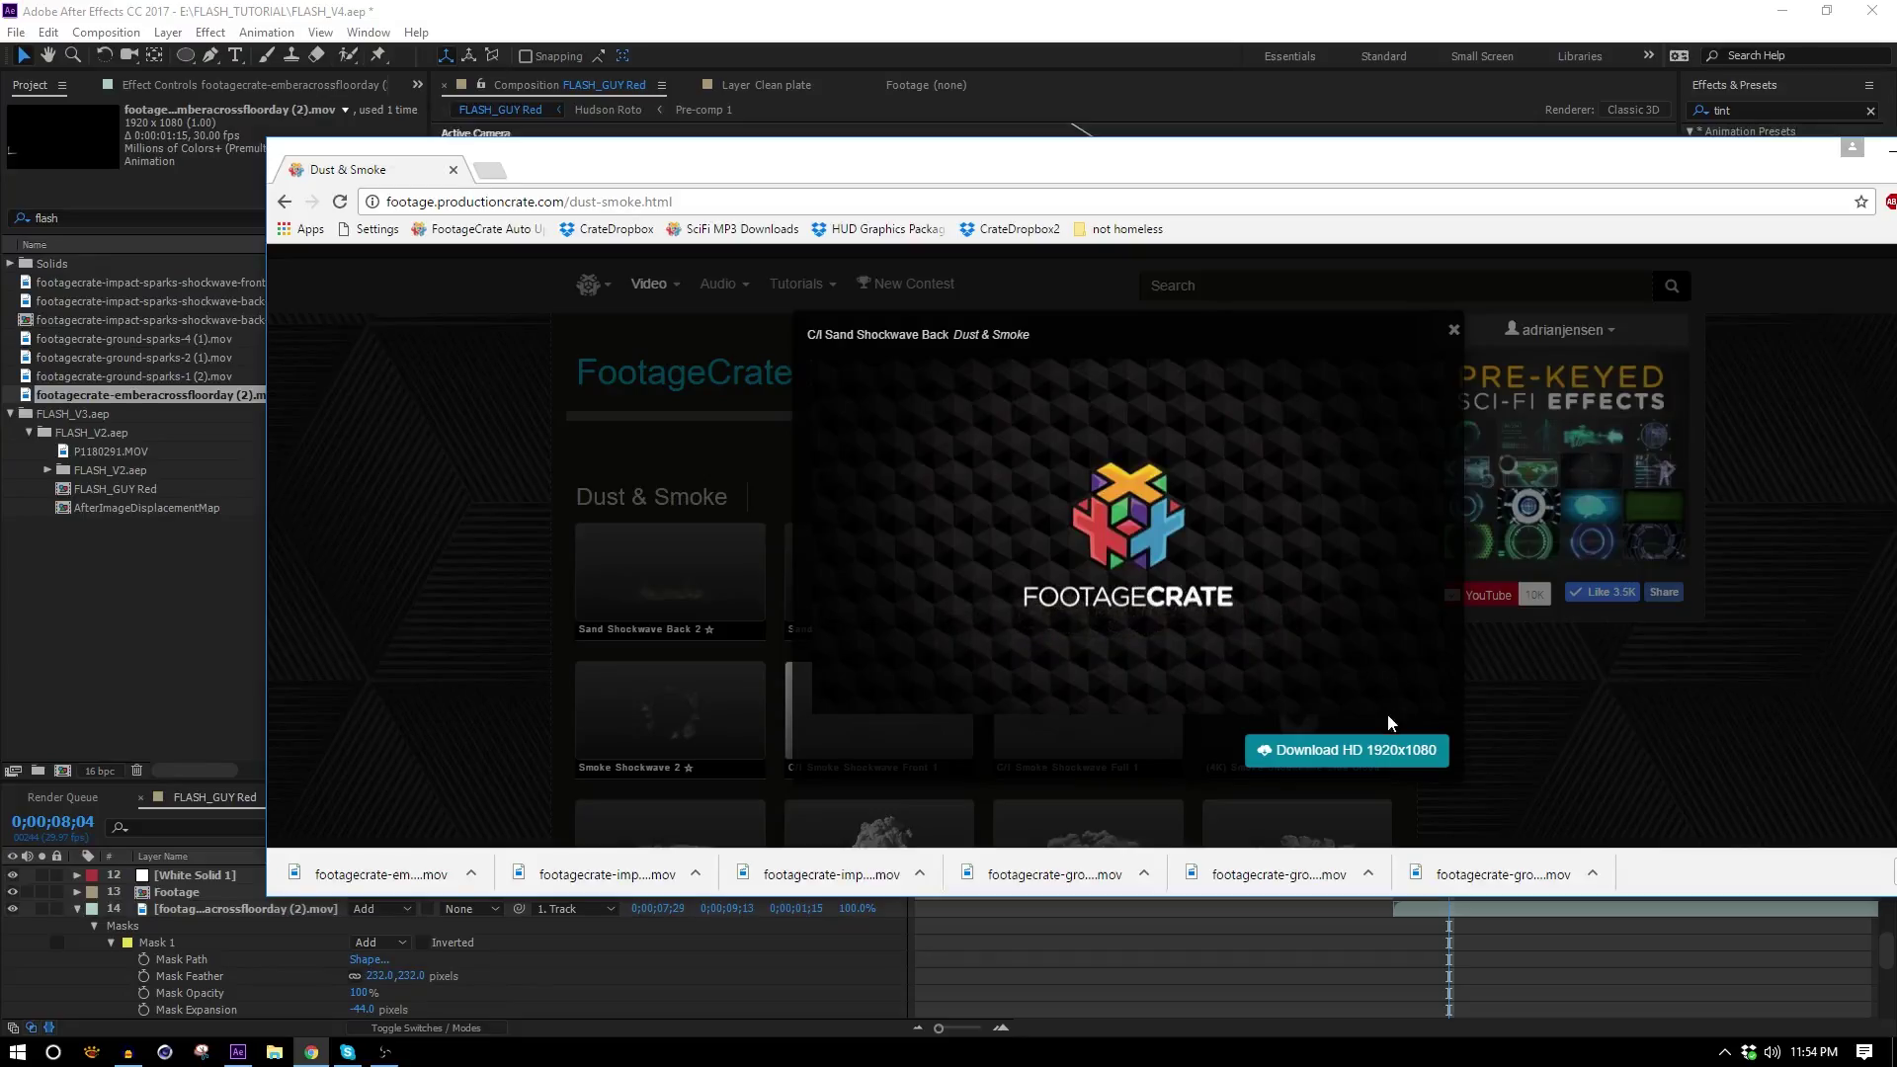
# Download the HD sand shockwave clips in the browser and browse the Dust & Smoke page for dust clips.
pyautogui.click(1479, 702)
pyautogui.scroll(-2, 1479, 703)
pyautogui.scroll(-10, 1479, 706)
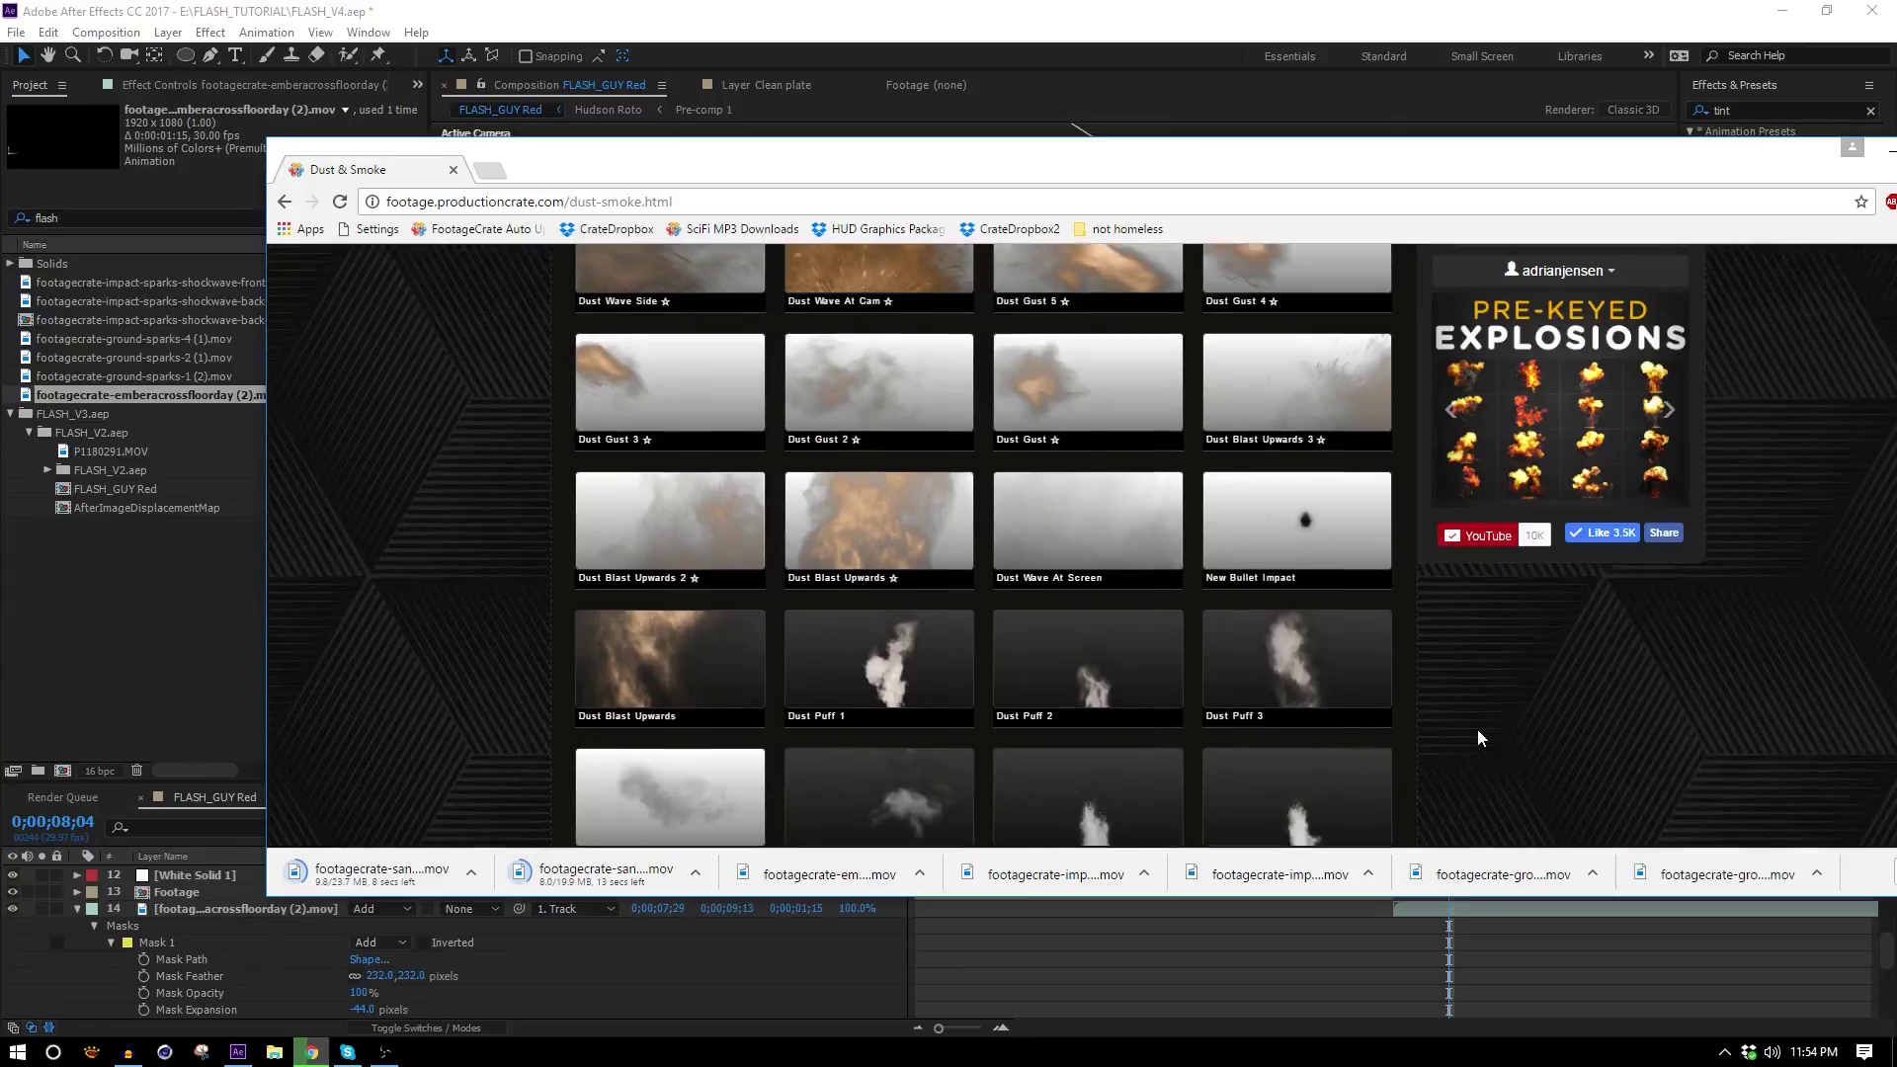
pyautogui.scroll(2, 1474, 731)
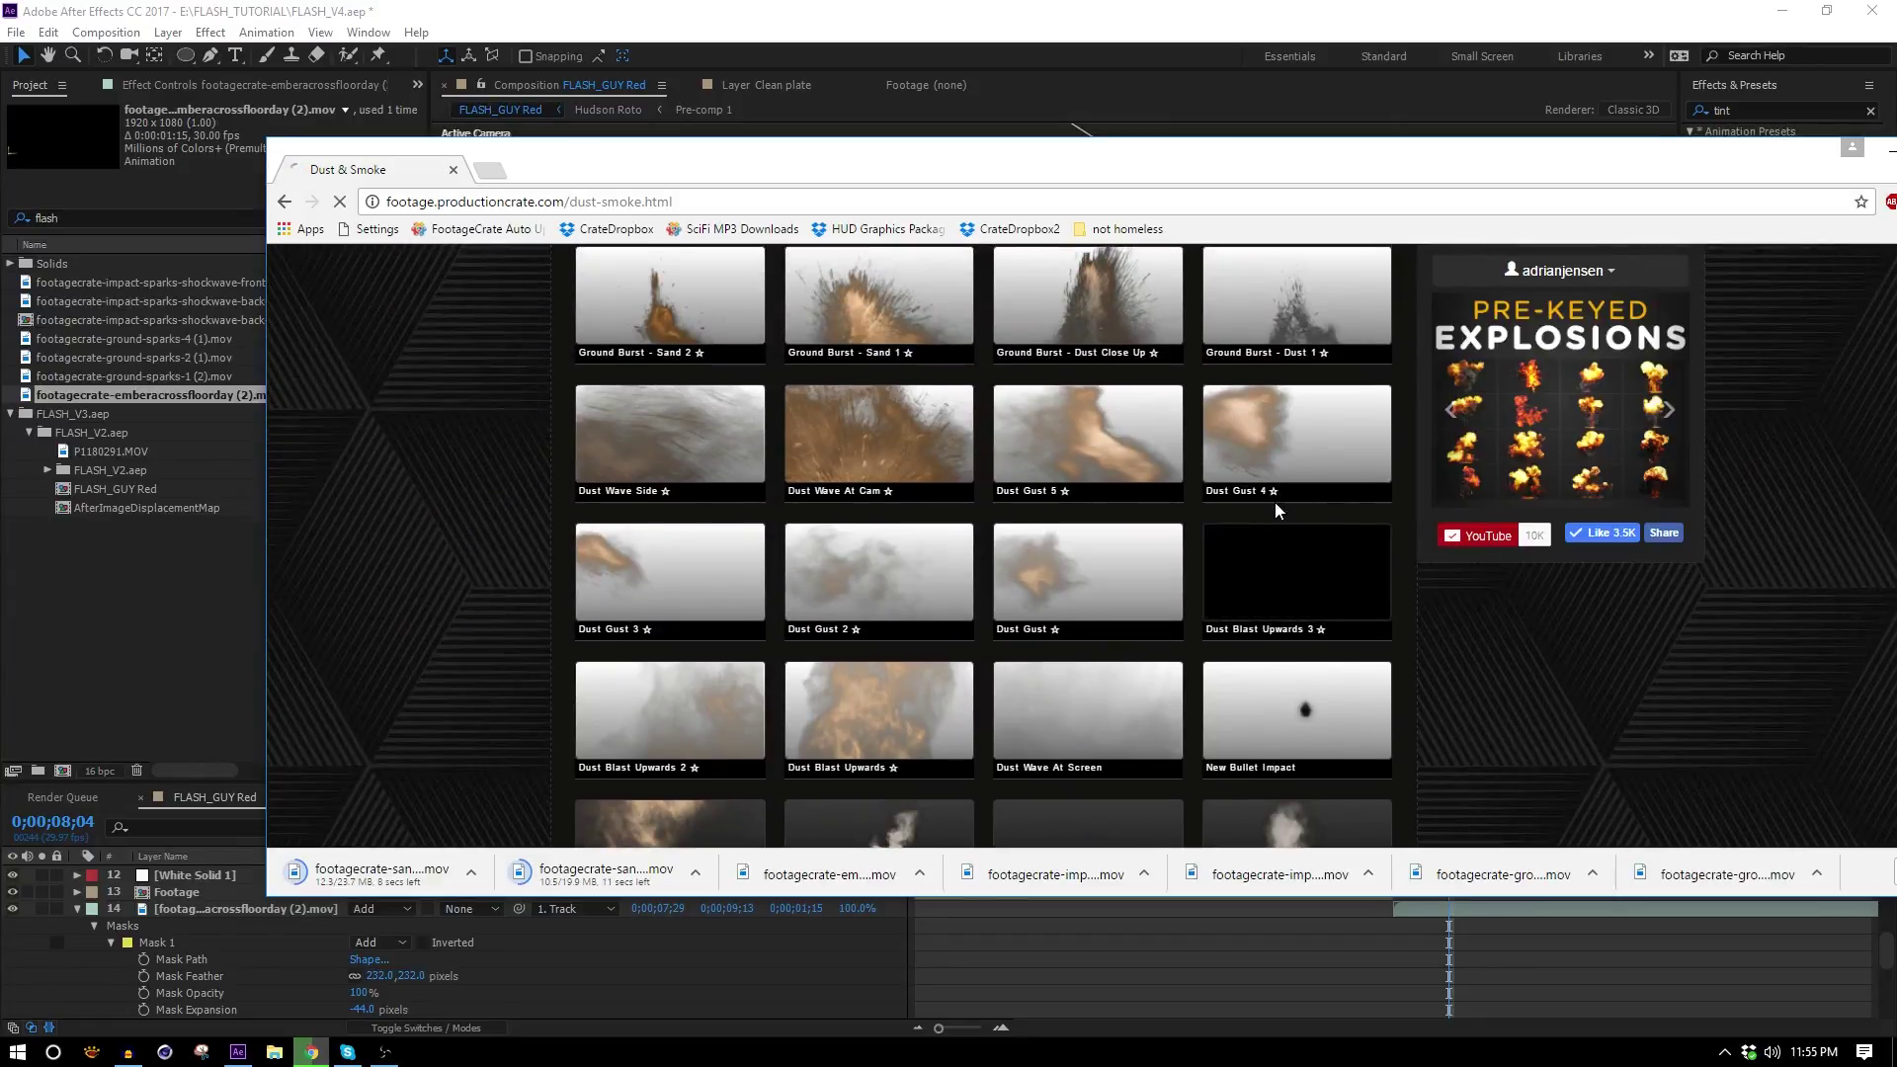
# Download the Dust Gust 2 clip in HD 1920x1080 and close its preview.
pyautogui.click(871, 620)
pyautogui.click(464, 642)
pyautogui.click(634, 593)
pyautogui.click(502, 608)
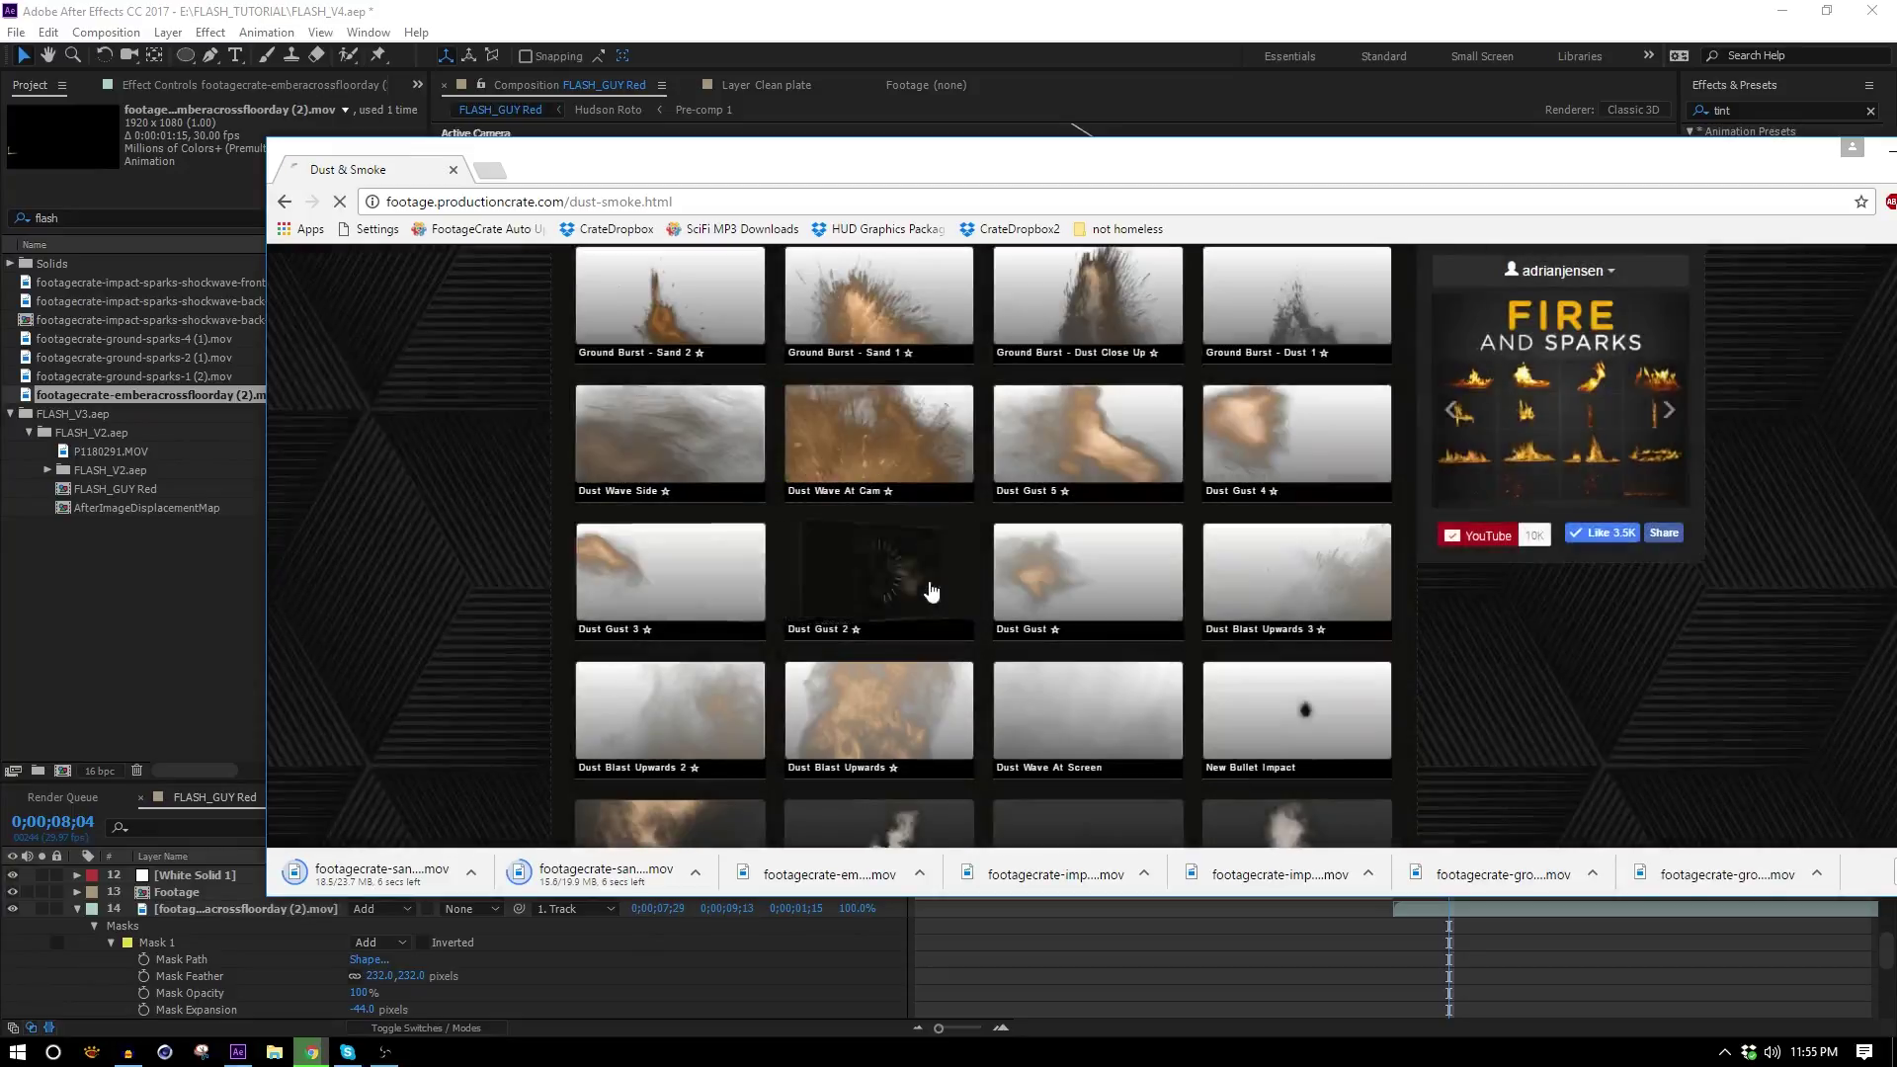
pyautogui.click(929, 587)
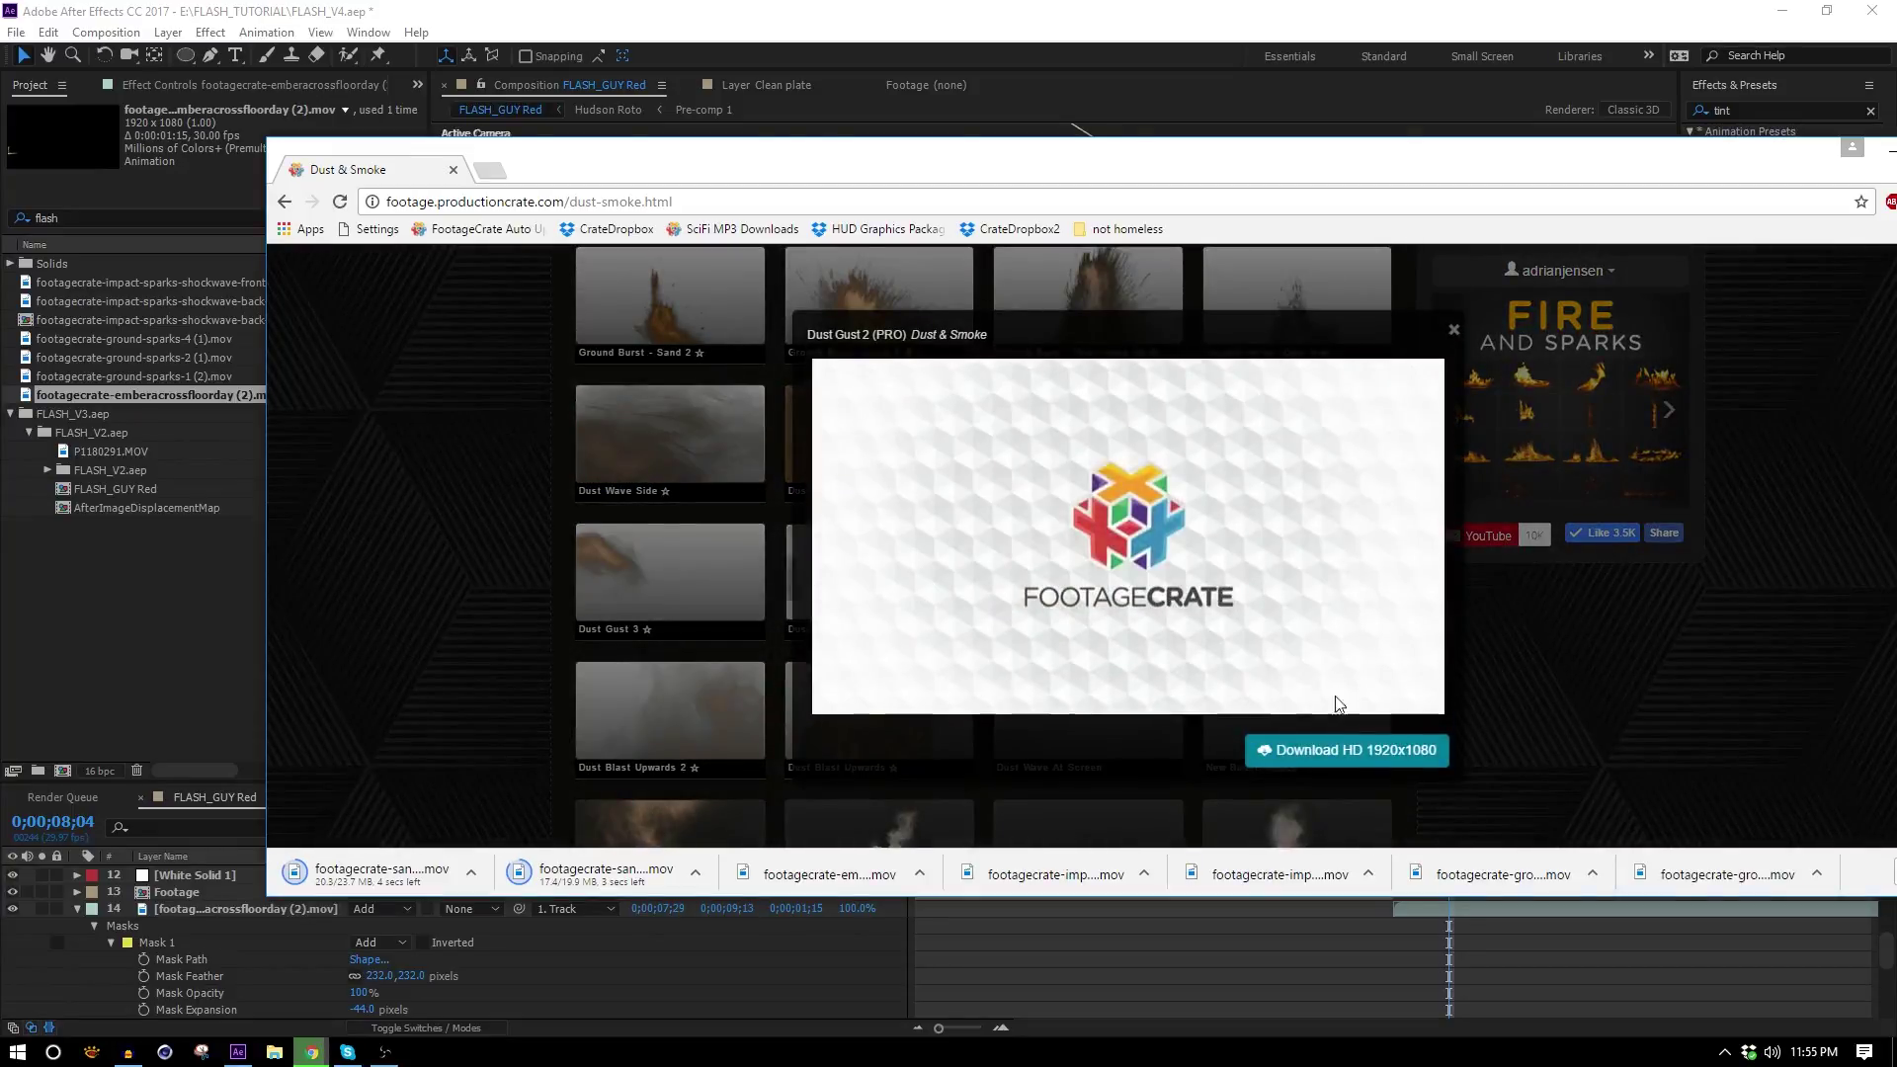
pyautogui.click(1300, 780)
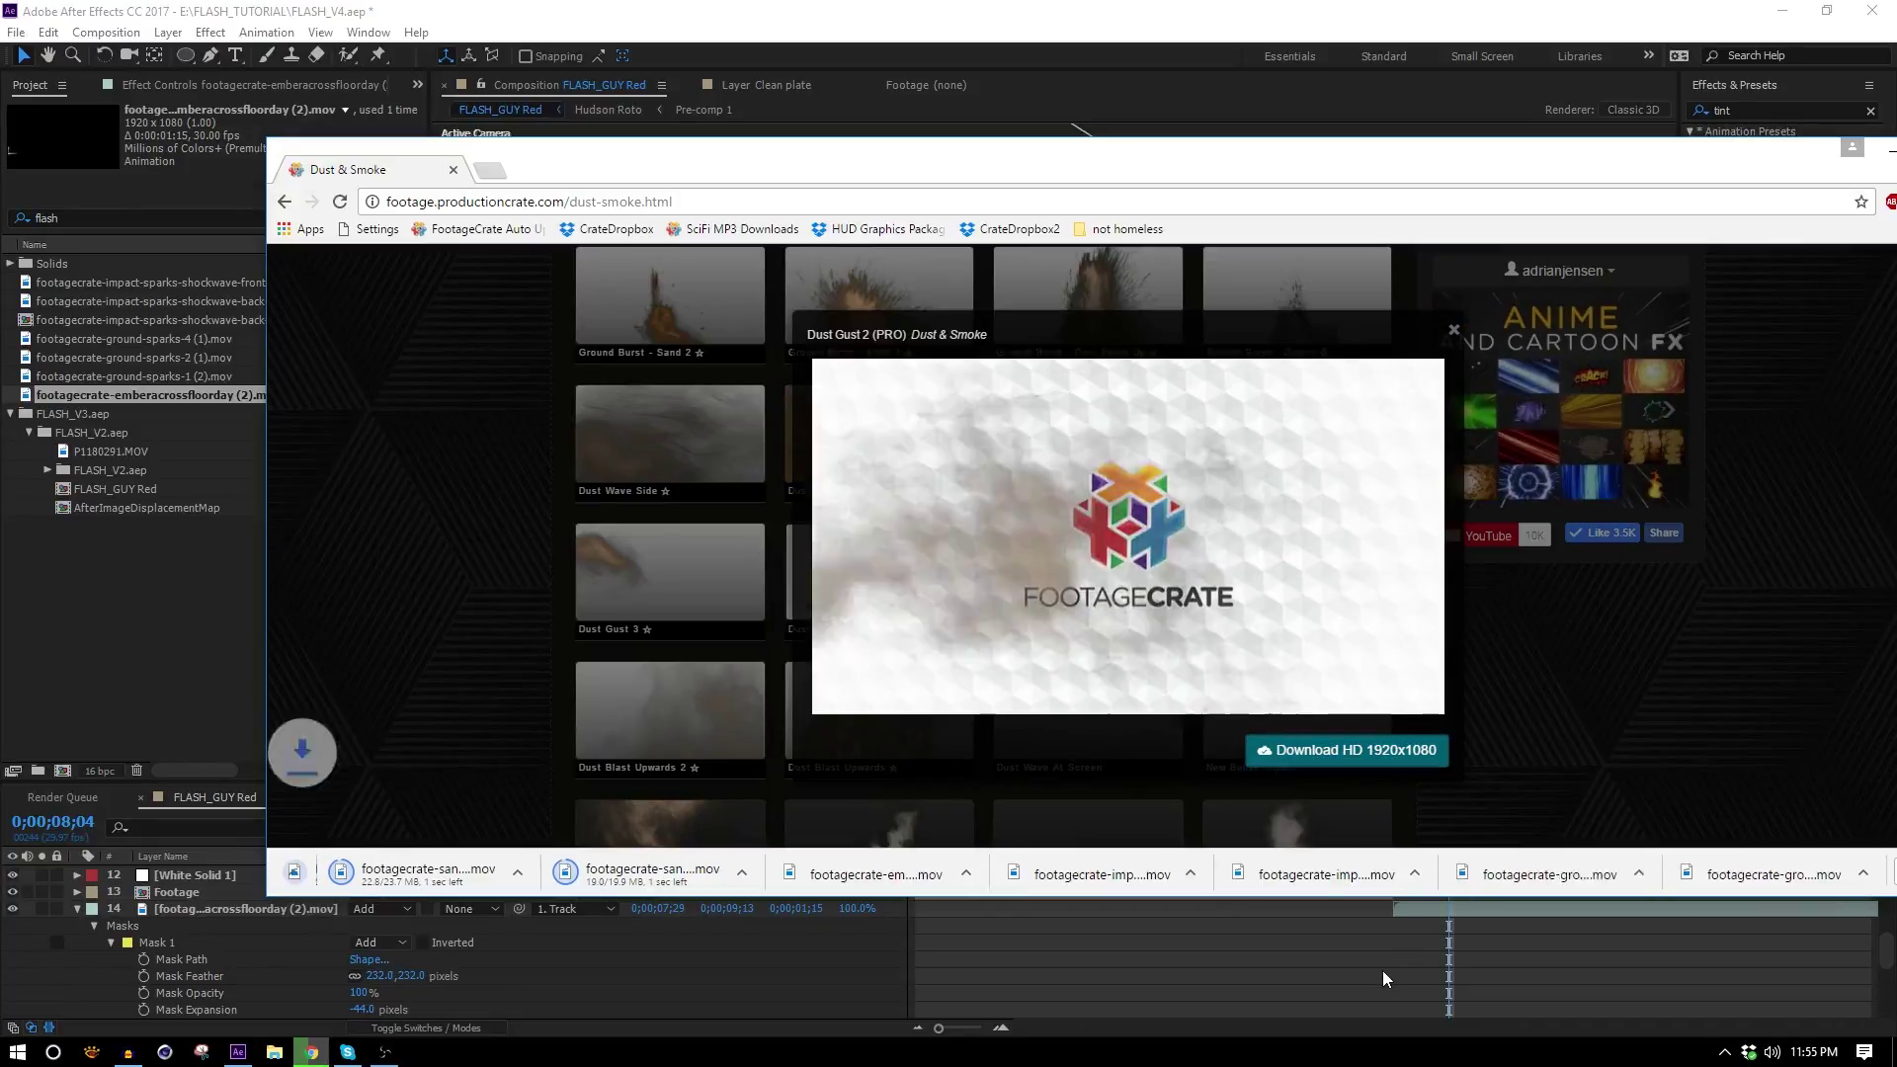
pyautogui.click(452, 519)
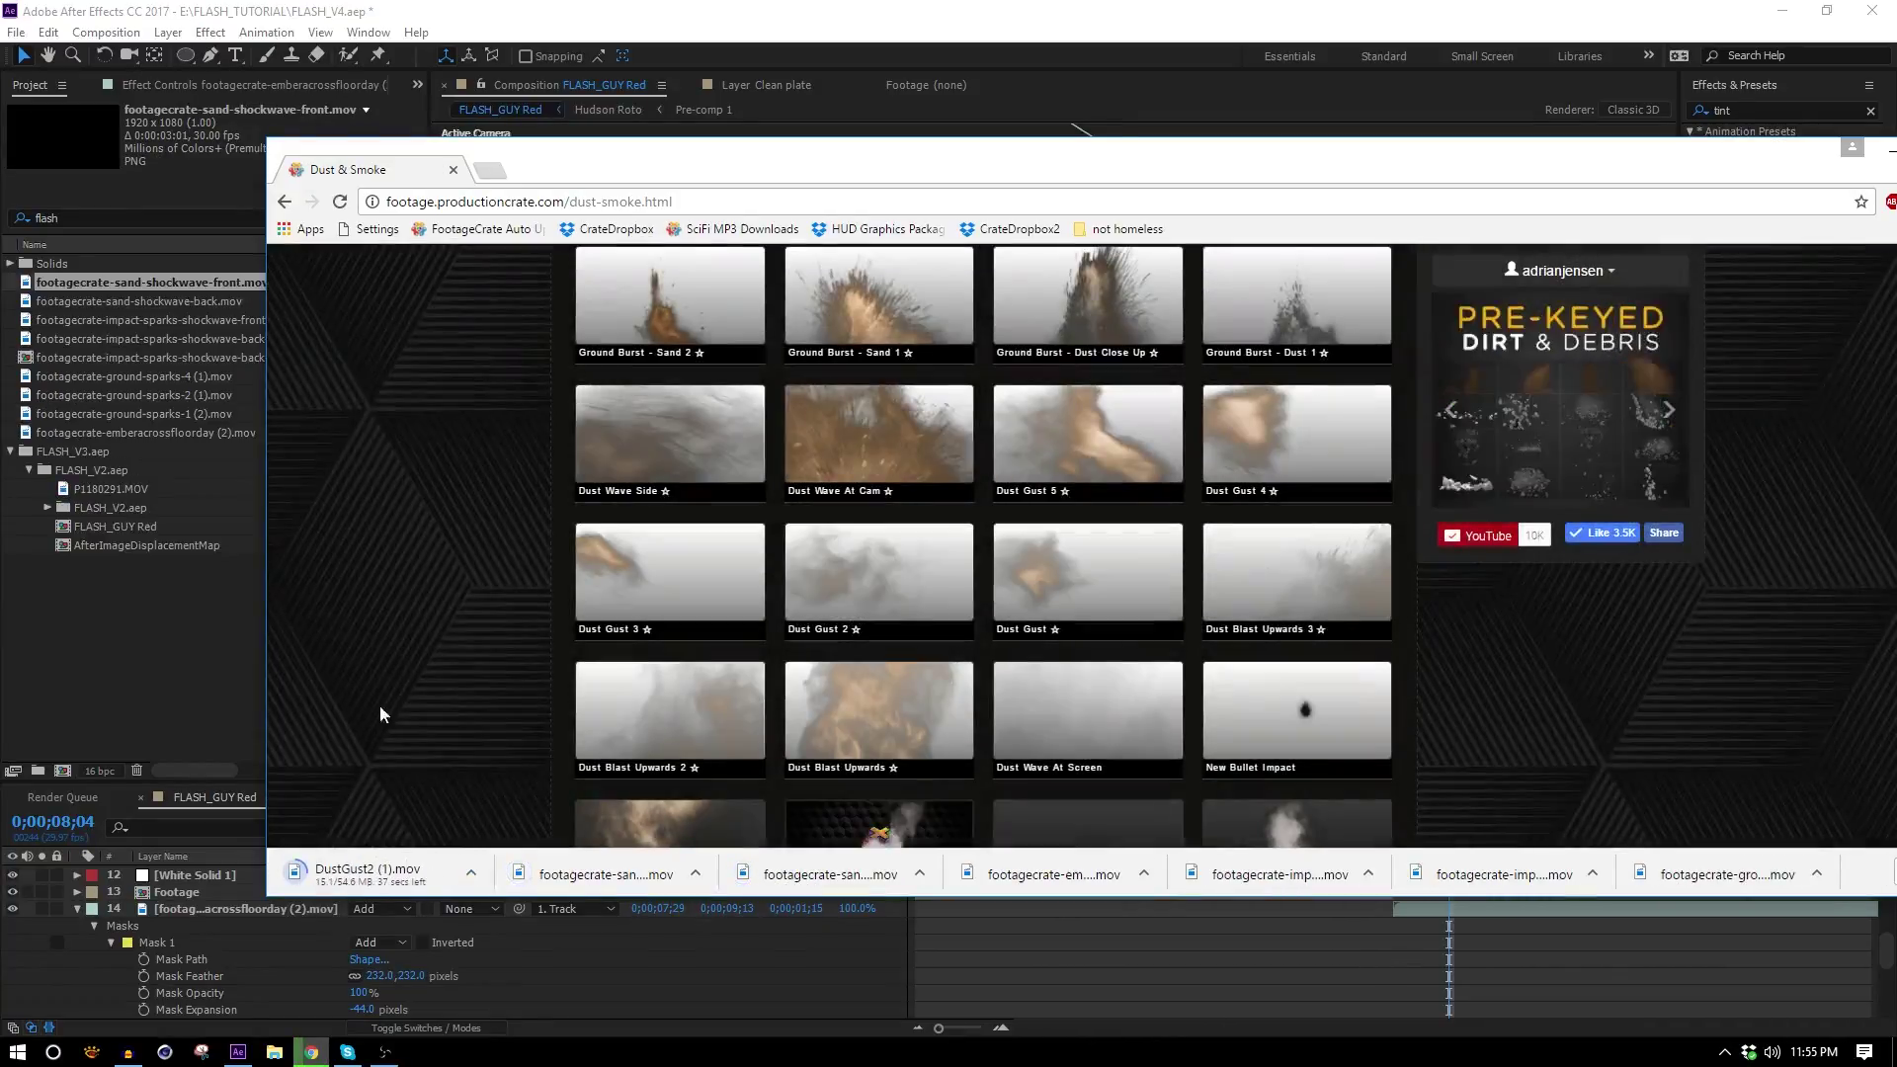
# Return to After Effects with the sand shockwave clips imported and place the back clip directly above Bulge, beginning at 0;00;07;29.
pyautogui.click(233, 630)
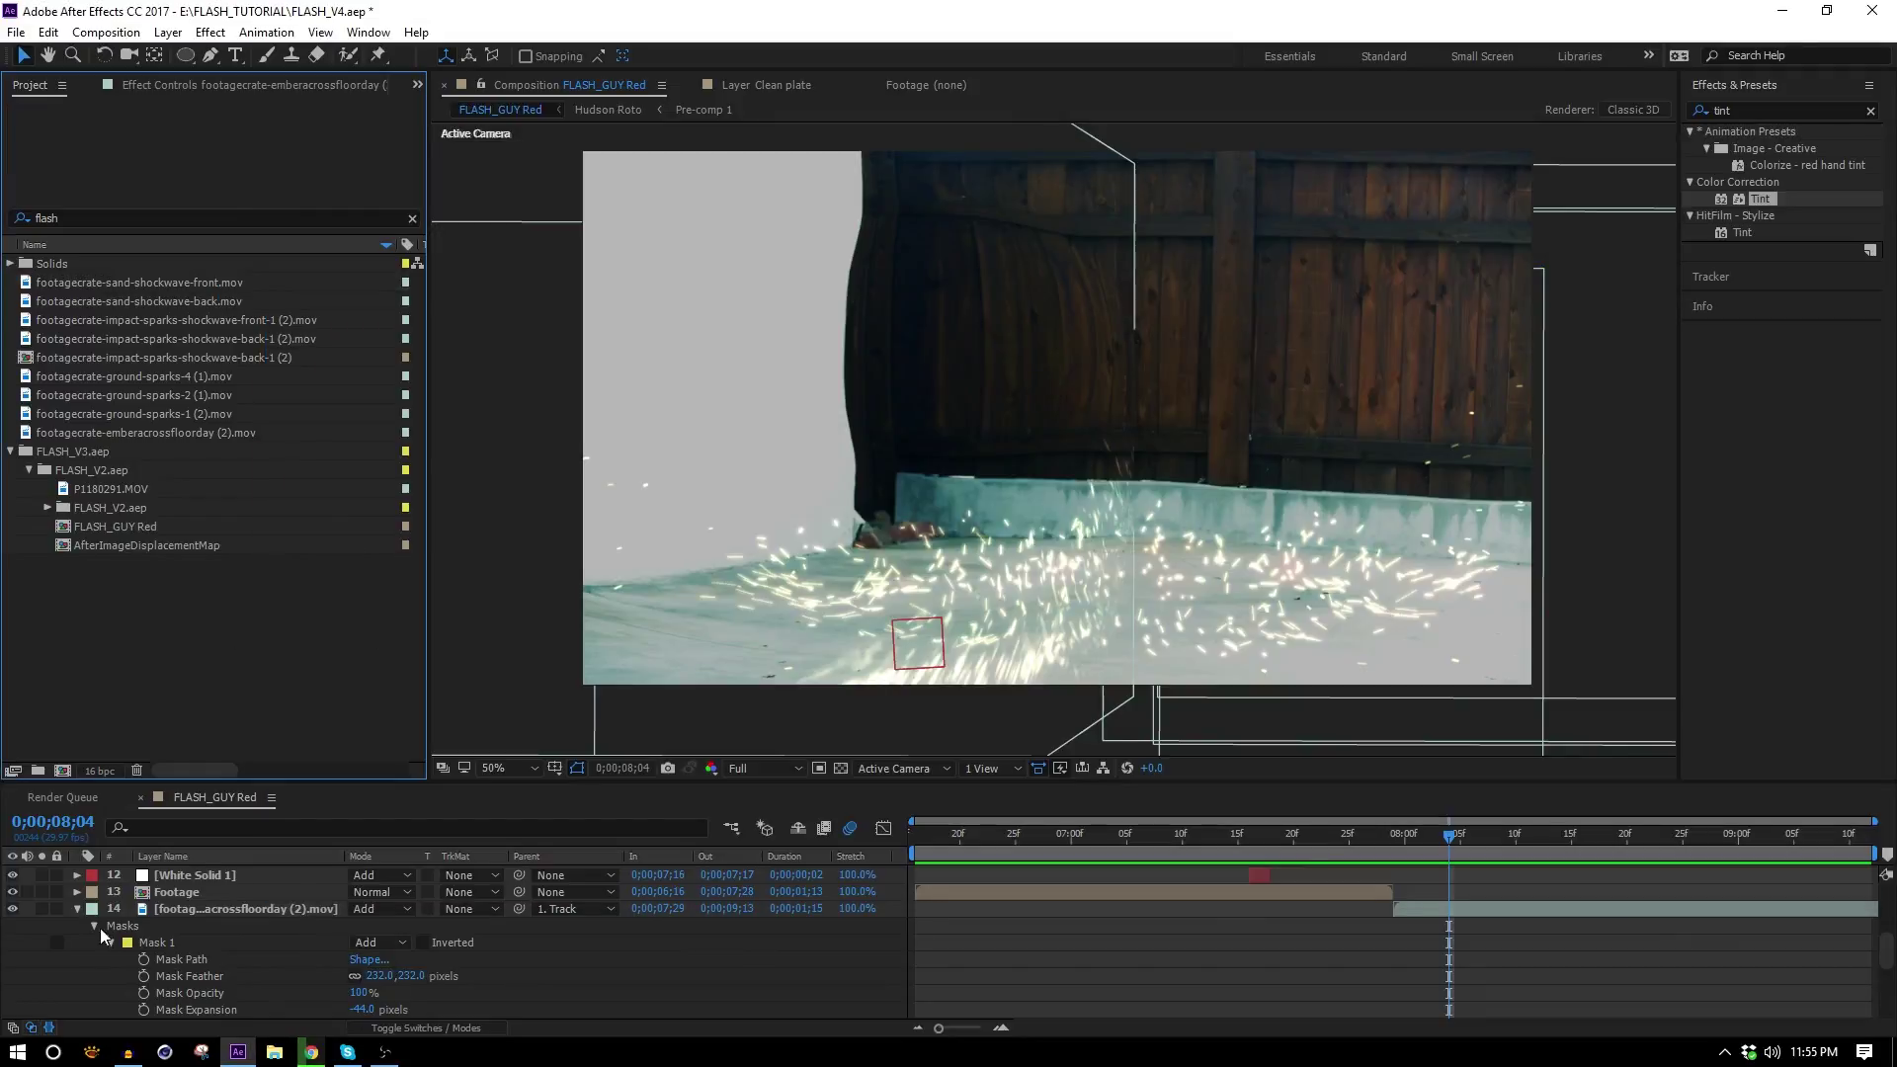
pyautogui.click(78, 909)
pyautogui.scroll(-1, 165, 959)
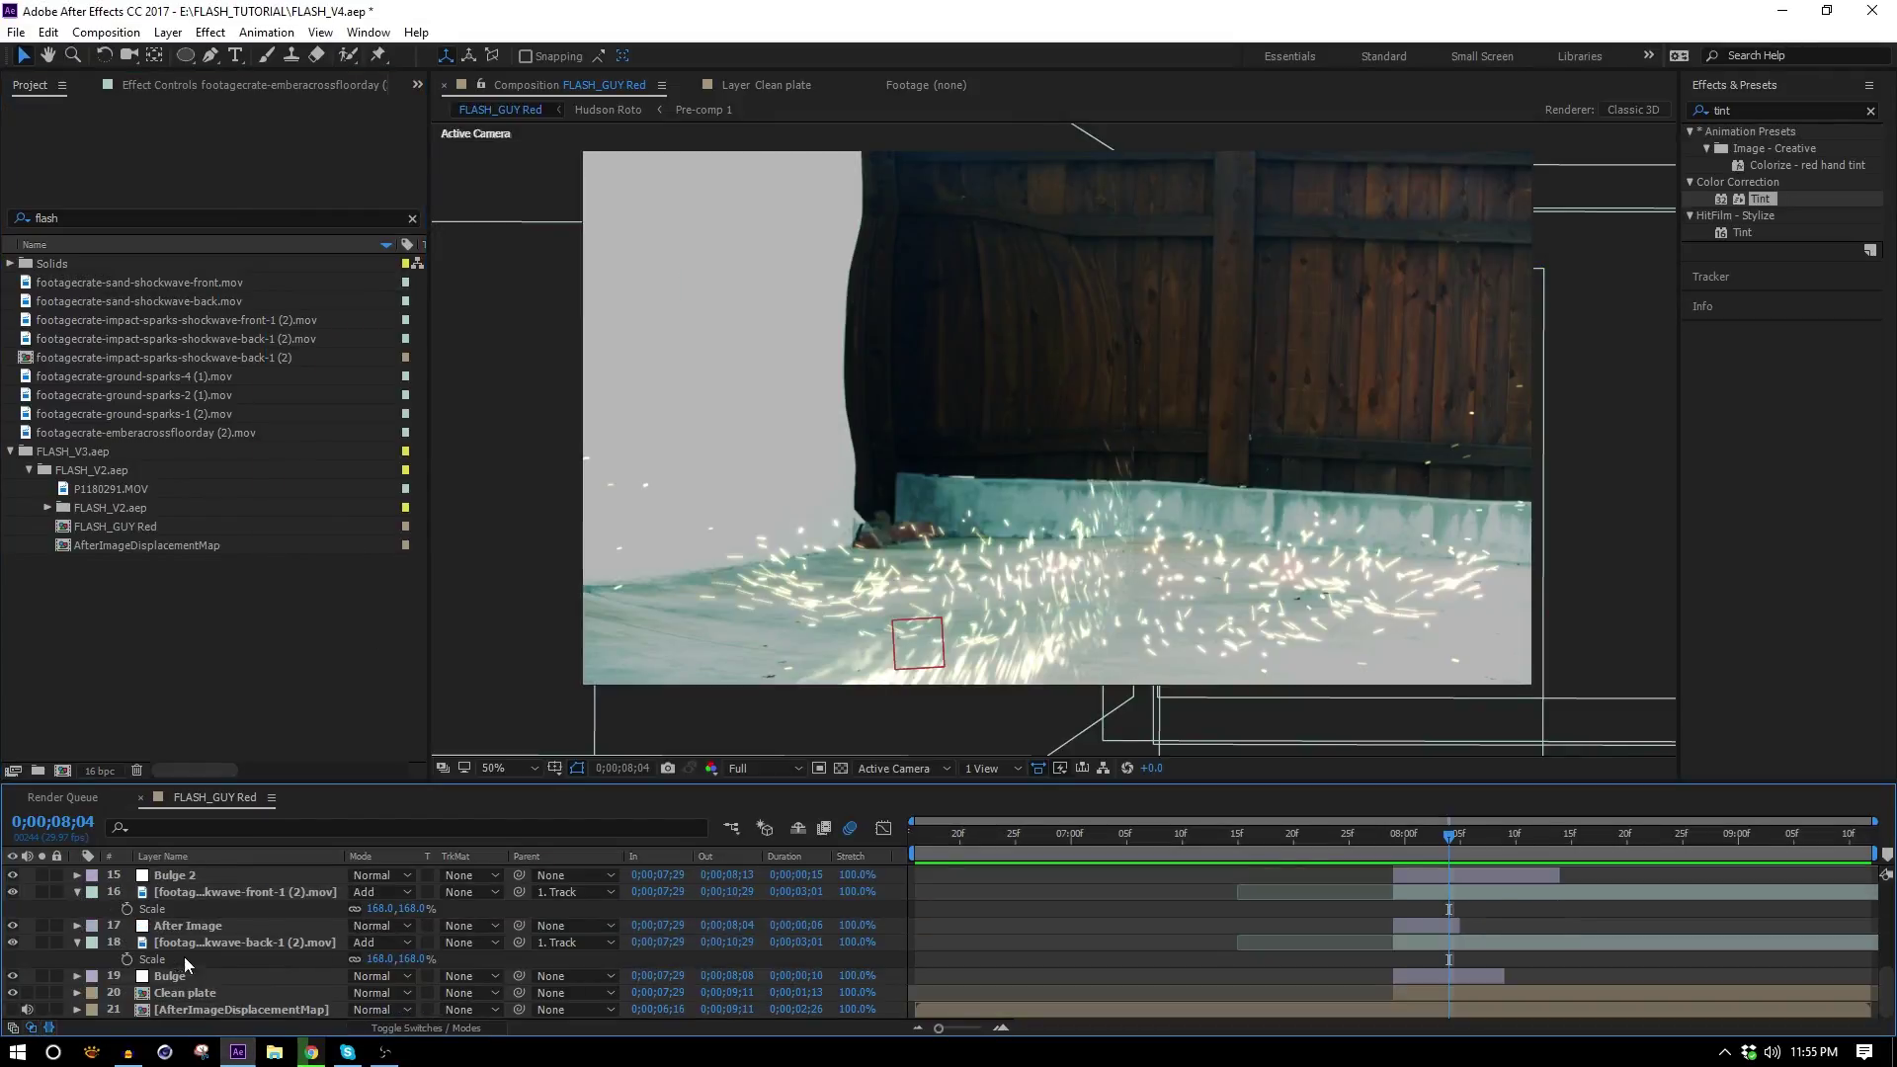
pyautogui.moveTo(183, 306); pyautogui.dragTo(1035, 970)
pyautogui.moveTo(1087, 973); pyautogui.dragTo(1396, 989)
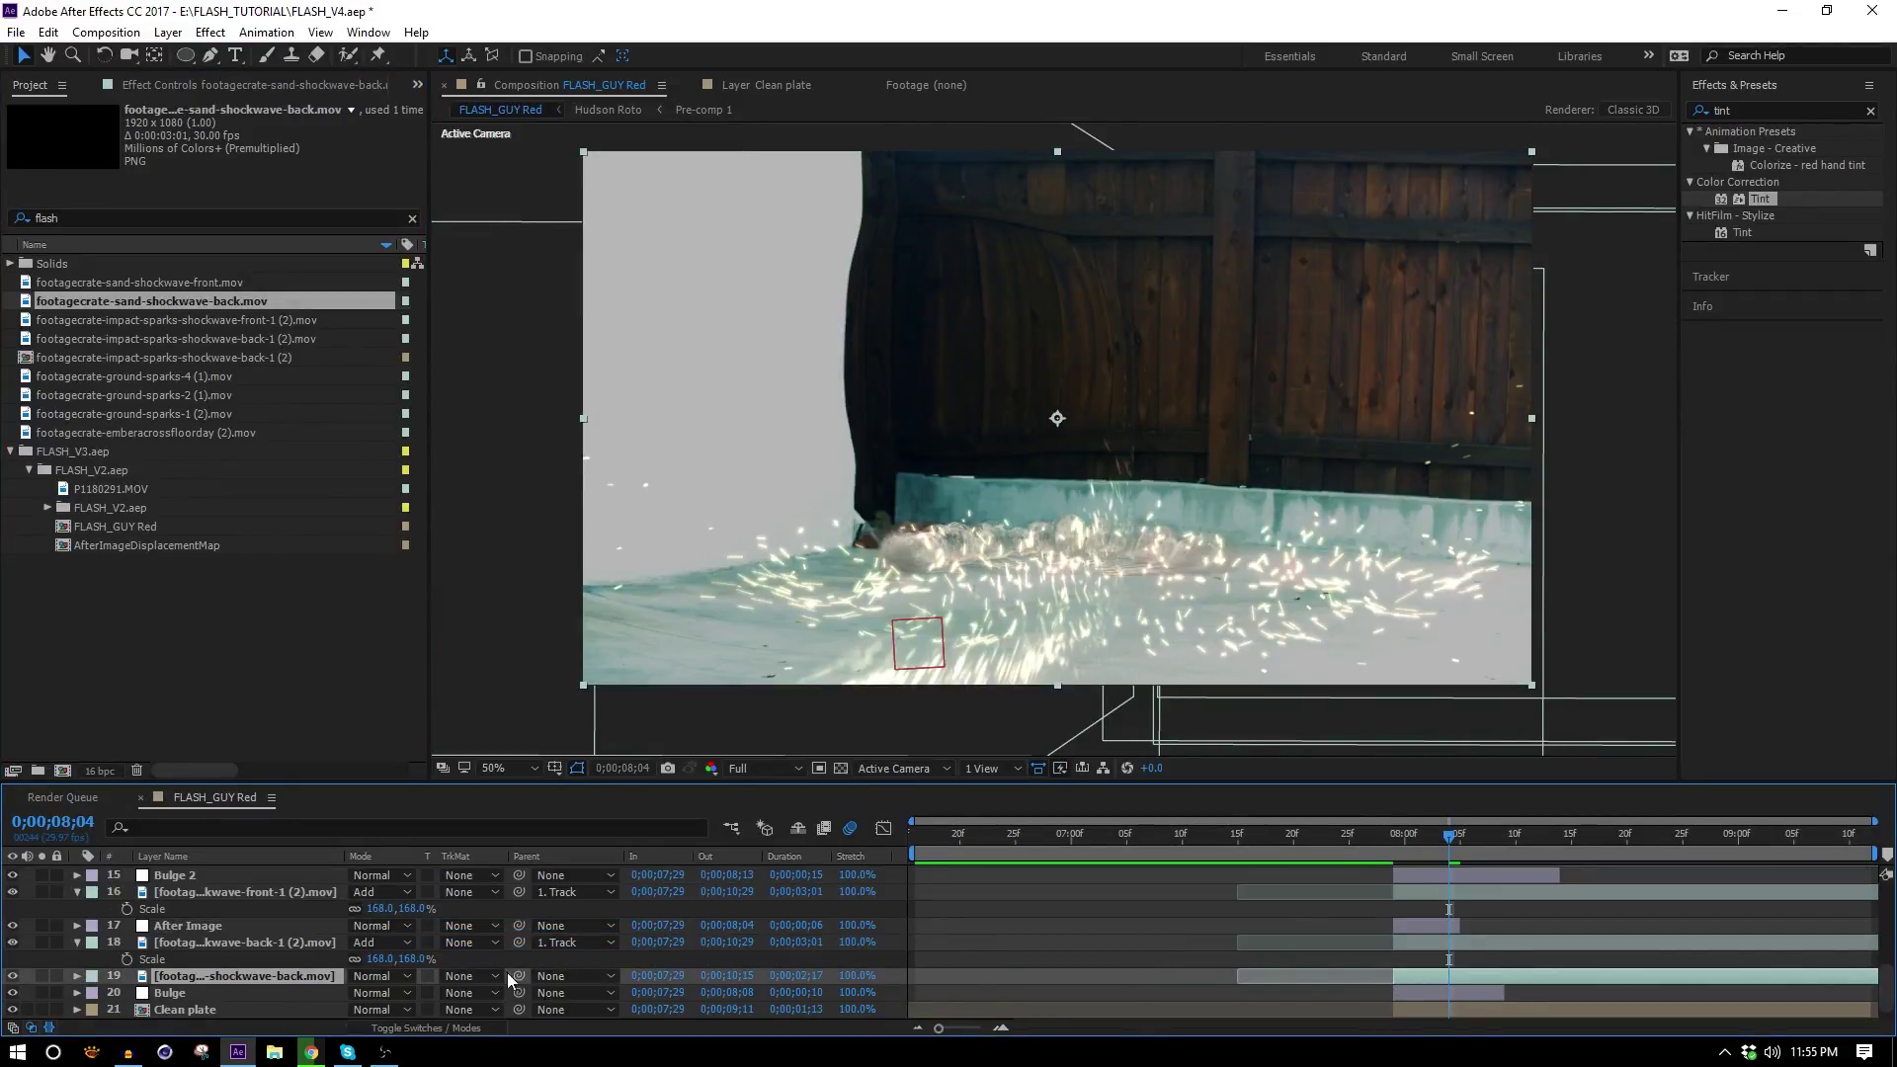
# Parent the back sand layer to the back impact sparks layer, solo both, and raise the sand to line up with the sparks.
pyautogui.moveTo(518, 976); pyautogui.dragTo(306, 940)
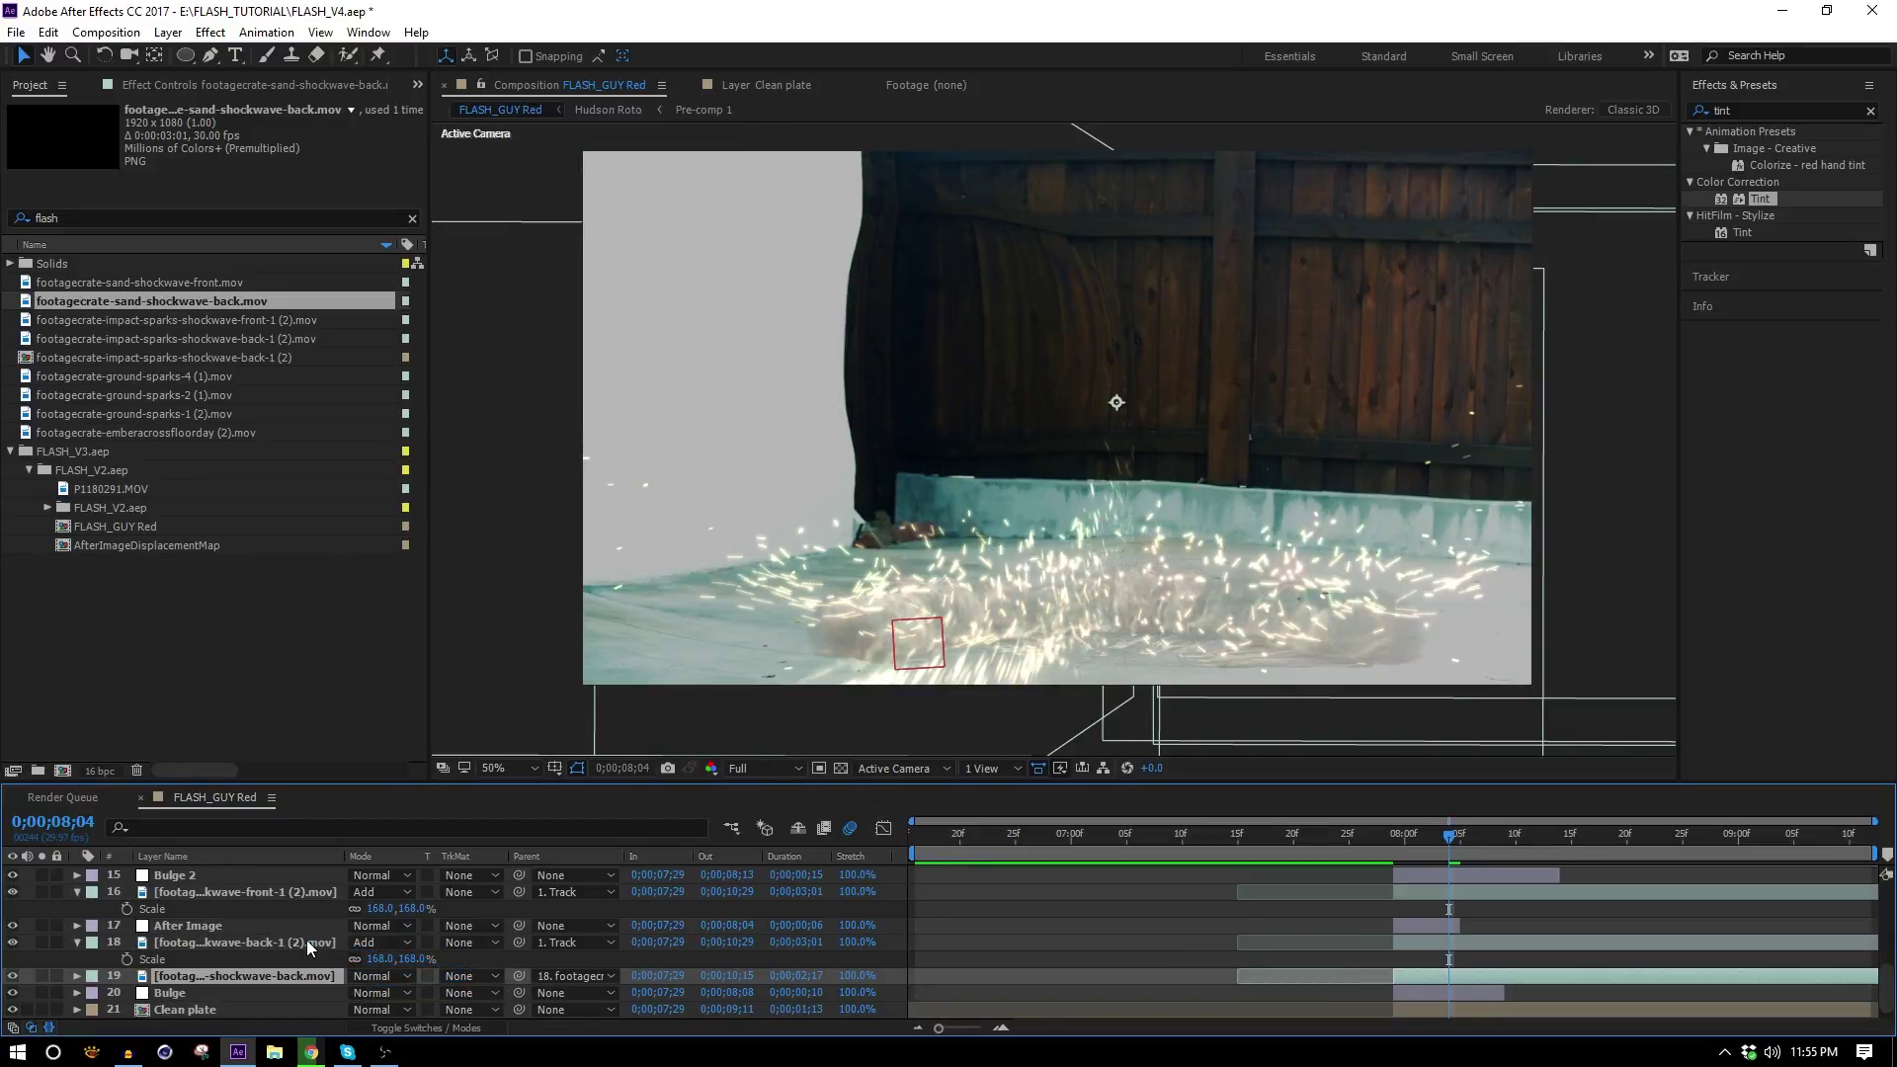
pyautogui.click(41, 976)
pyautogui.click(43, 941)
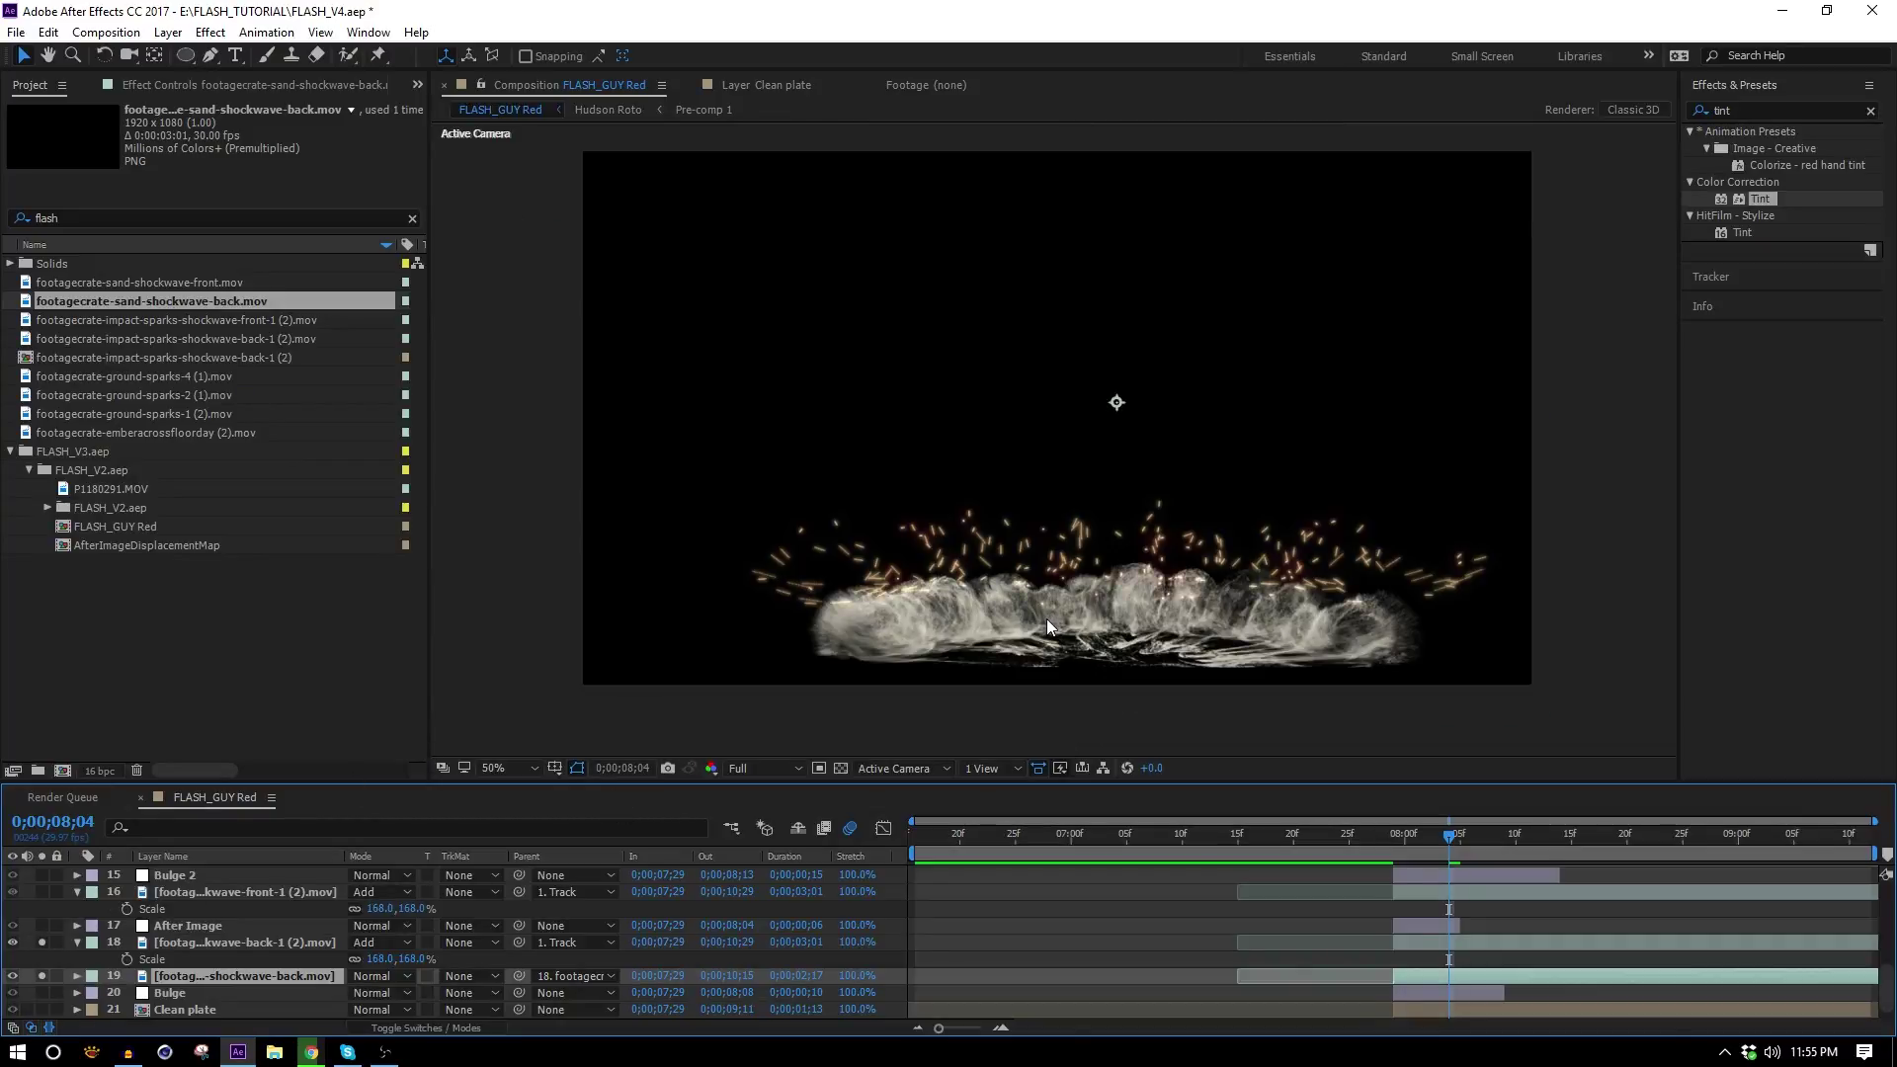
pyautogui.scroll(2, 1047, 618)
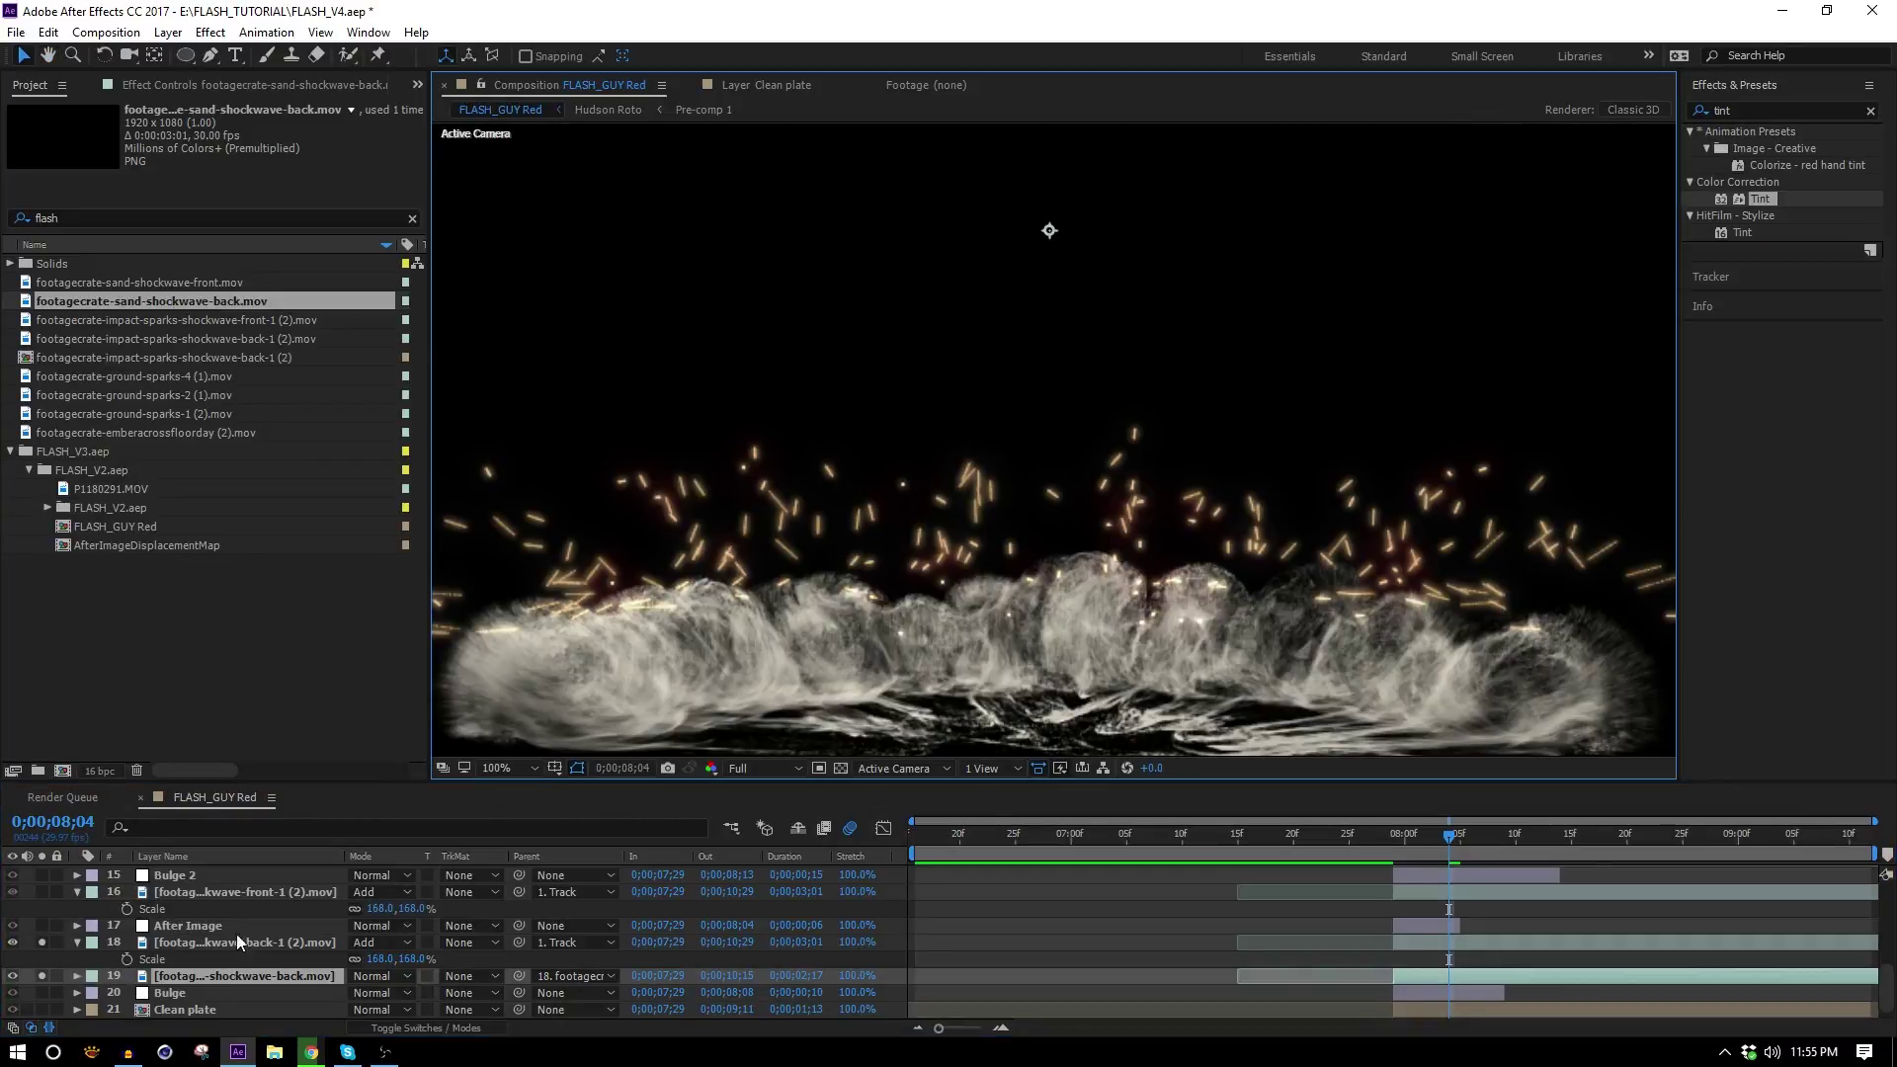
pyautogui.click(24, 59)
pyautogui.moveTo(884, 668); pyautogui.dragTo(884, 551)
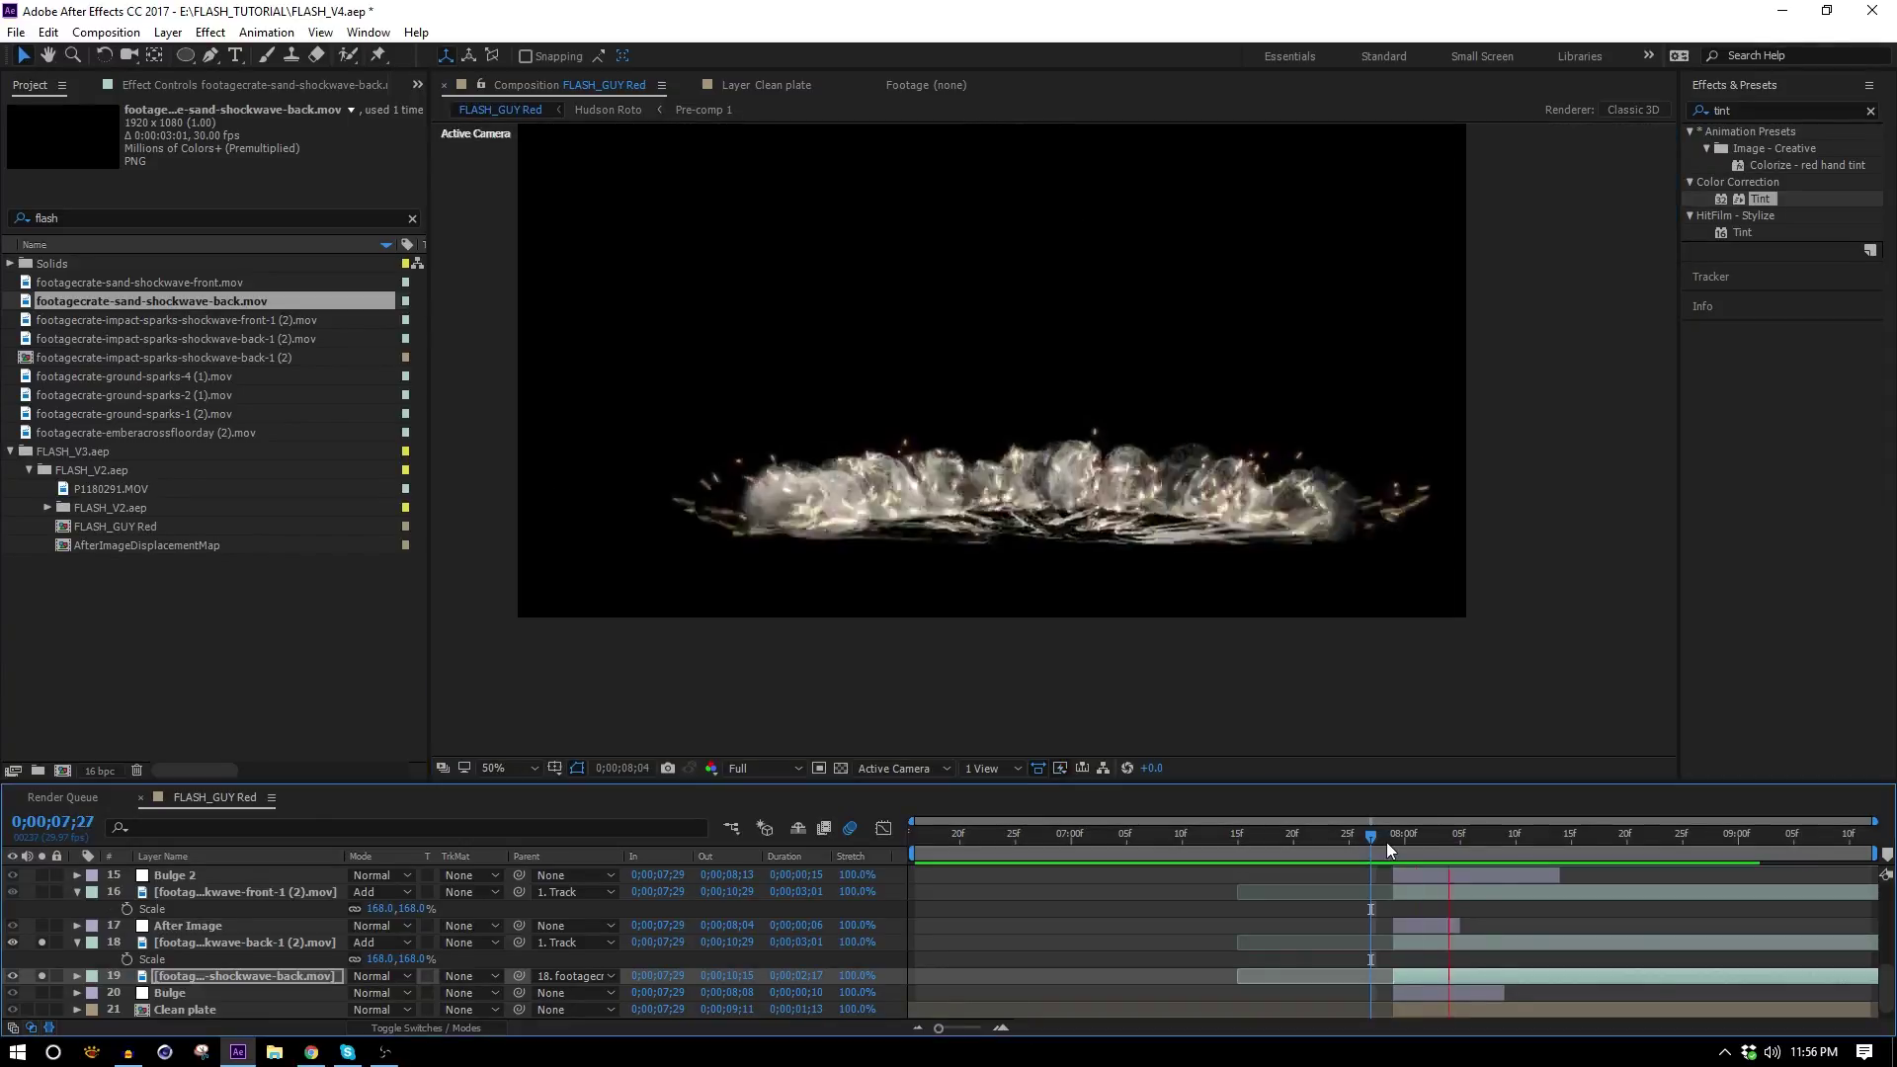
# Preview the soloed sand and sparks around 0;00;08;04 to check how their positions and timing match.
pyautogui.moveTo(1405, 835)
pyautogui.mouseDown()
pyautogui.moveTo(1368, 843)
pyautogui.moveTo(1427, 839)
pyautogui.mouseUp()
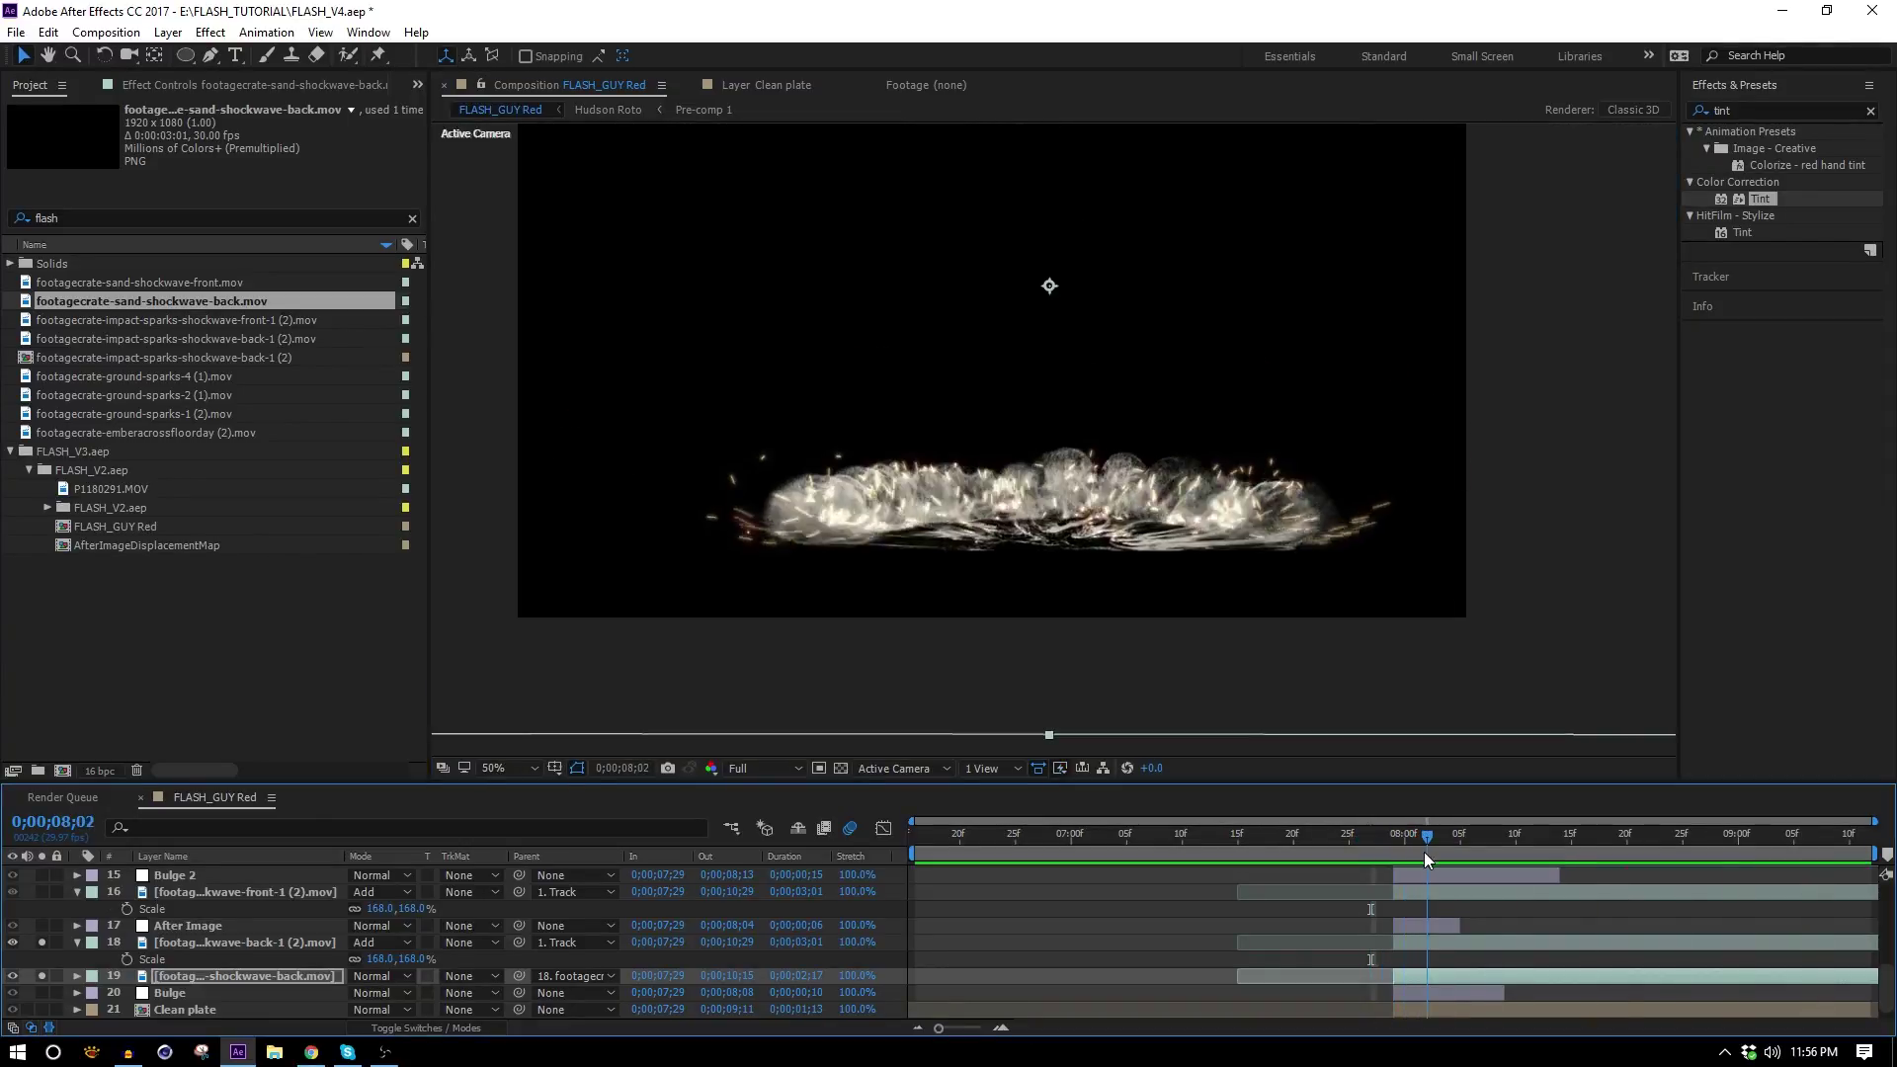
pyautogui.scroll(1, 919, 625)
pyautogui.moveTo(1020, 529); pyautogui.dragTo(1049, 505)
pyautogui.moveTo(1426, 840)
pyautogui.mouseDown()
pyautogui.moveTo(1450, 846)
pyautogui.moveTo(1377, 836)
pyautogui.moveTo(1448, 836)
pyautogui.mouseUp()
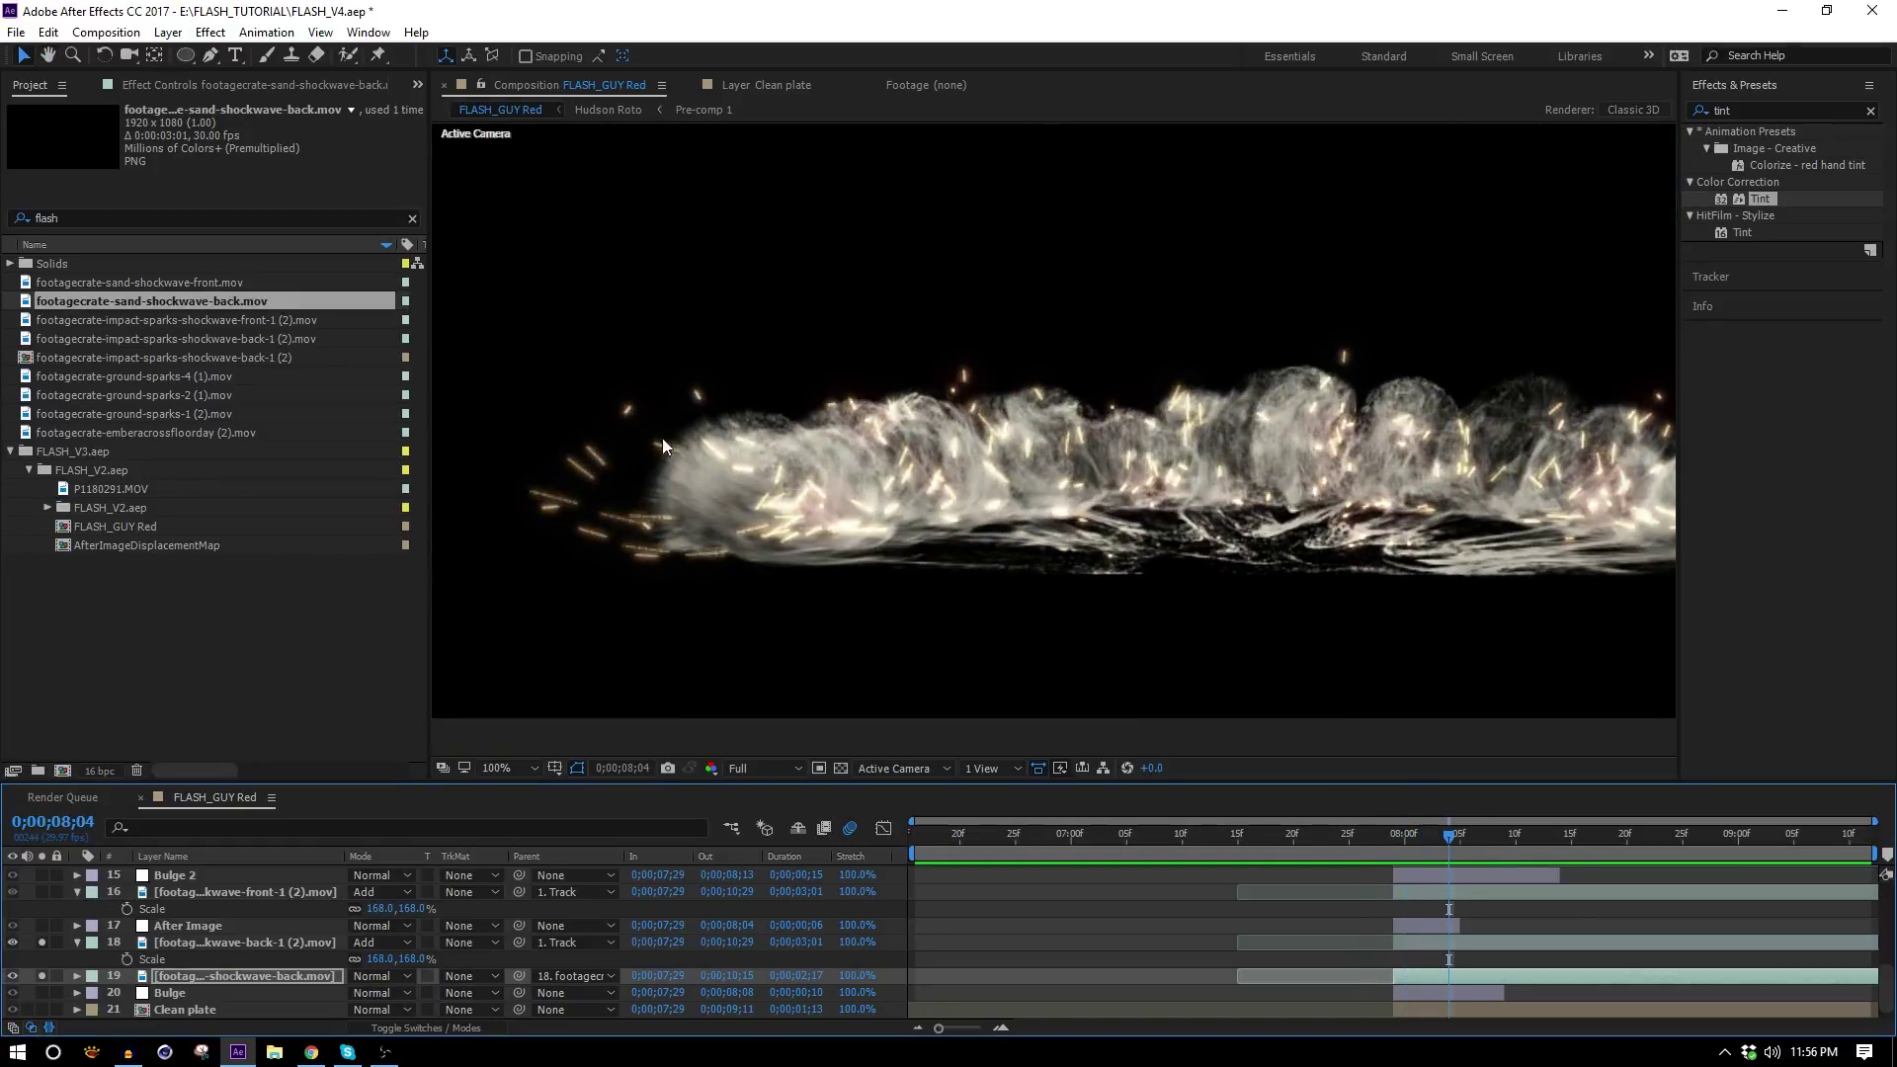
pyautogui.moveTo(1427, 832)
pyautogui.mouseDown()
pyautogui.moveTo(1408, 834)
pyautogui.moveTo(1649, 869)
pyautogui.moveTo(1671, 891)
pyautogui.moveTo(1415, 839)
pyautogui.mouseUp()
pyautogui.press('space')
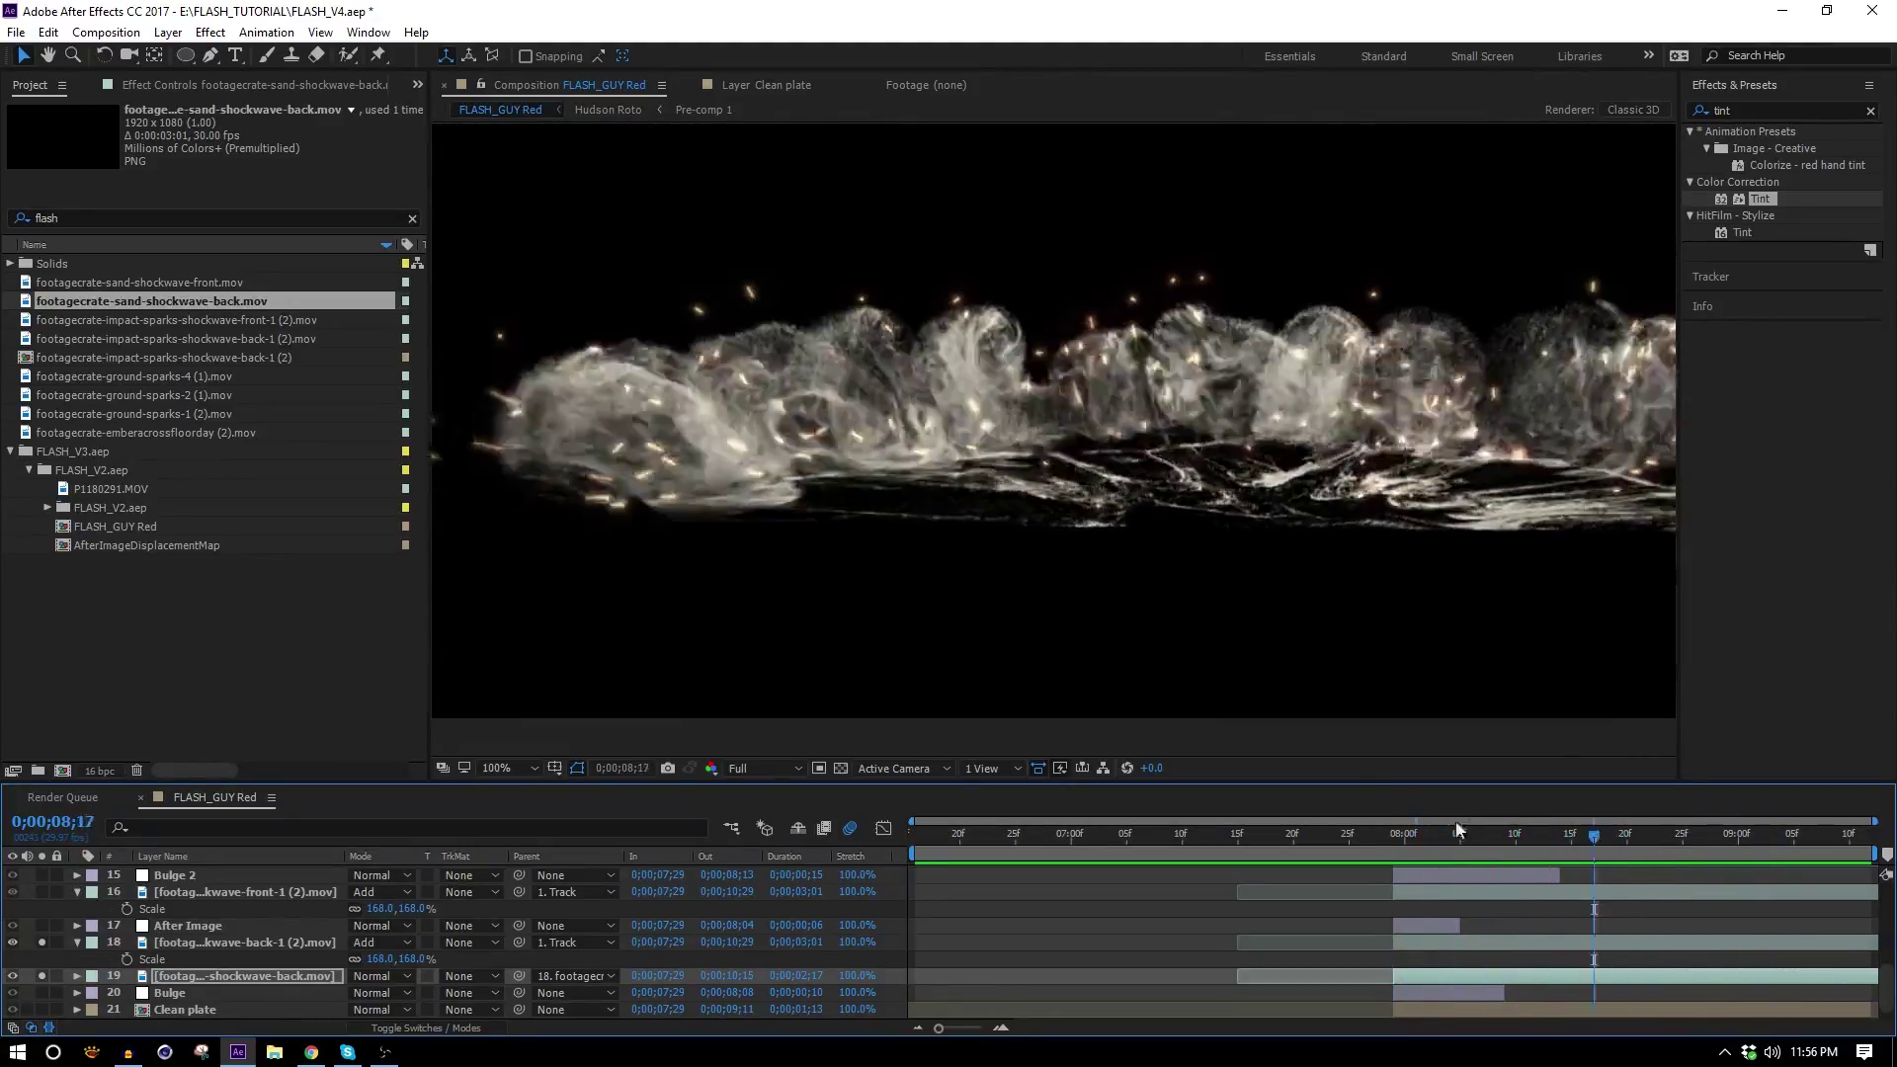
pyautogui.click(1446, 832)
# Solo the Clean plate and unsolo the back impact sparks to view only the sand over the ground.
pyautogui.scroll(-1, 204, 956)
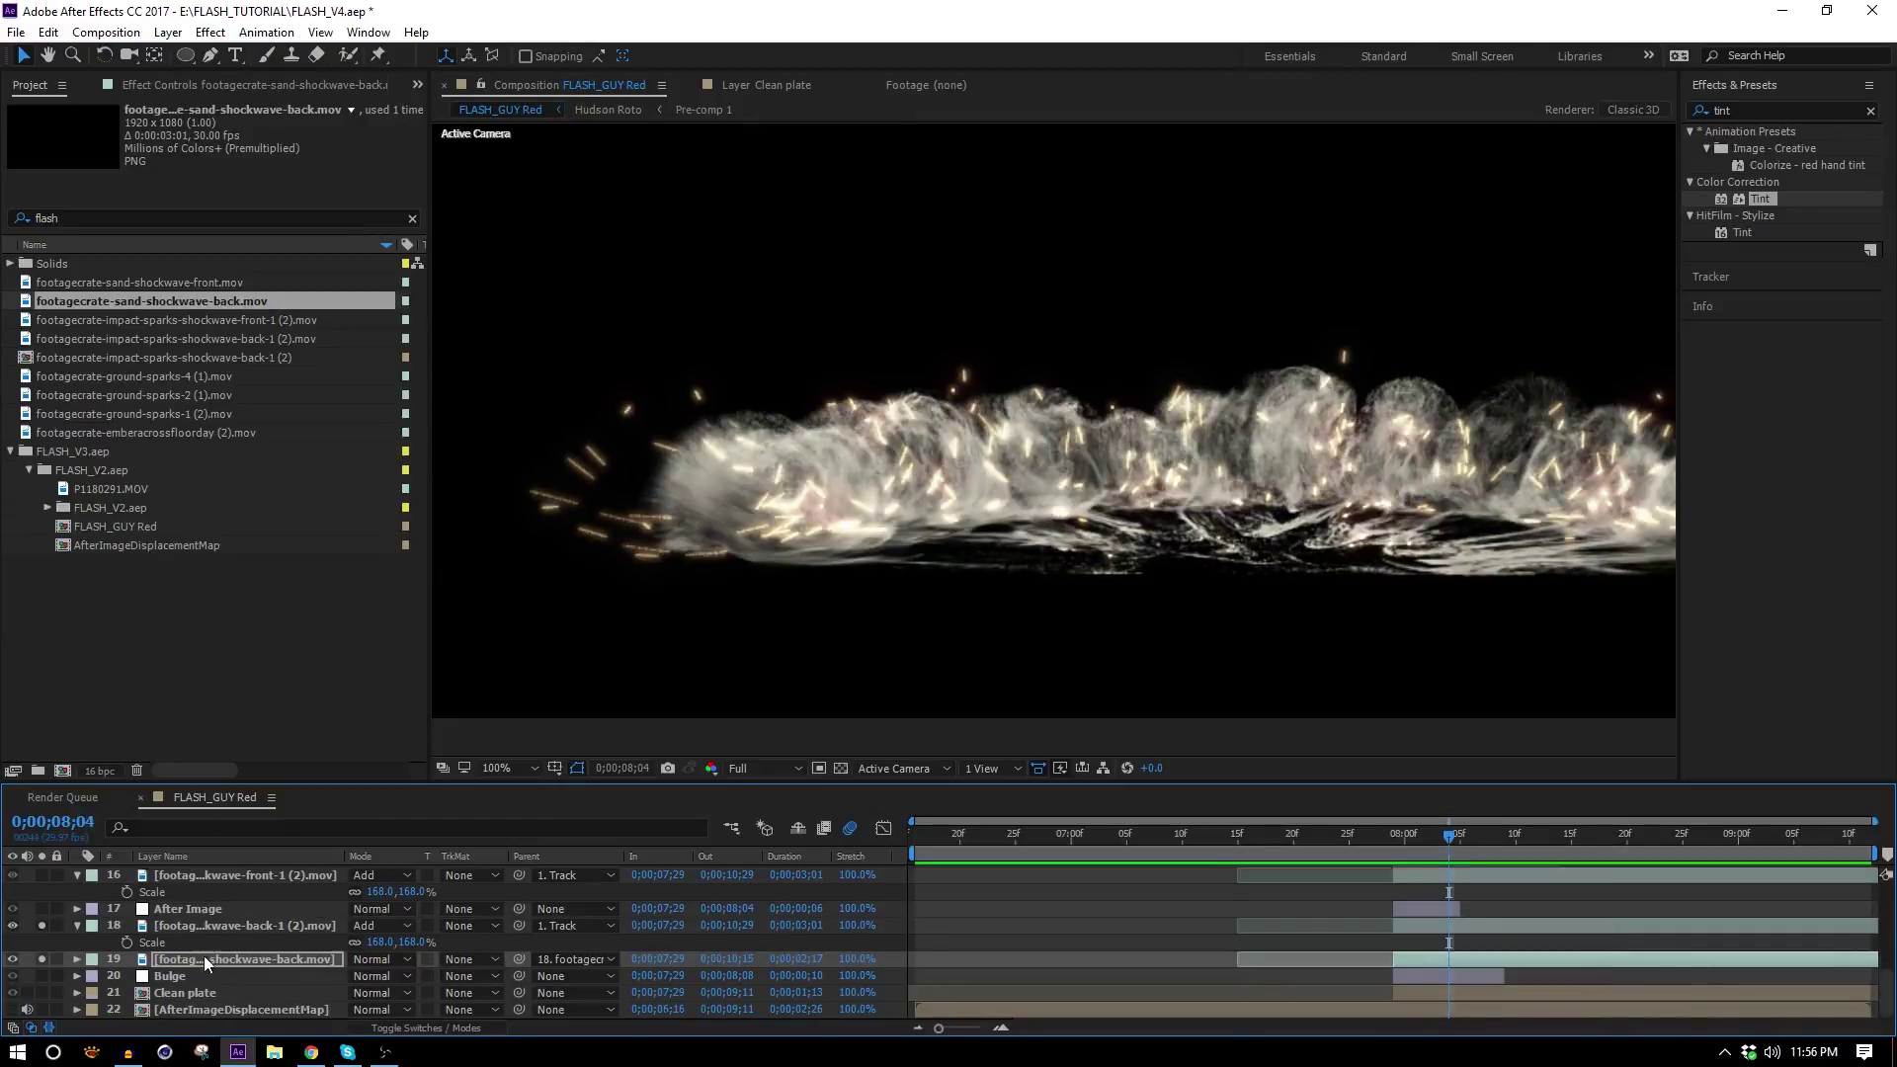
pyautogui.click(41, 991)
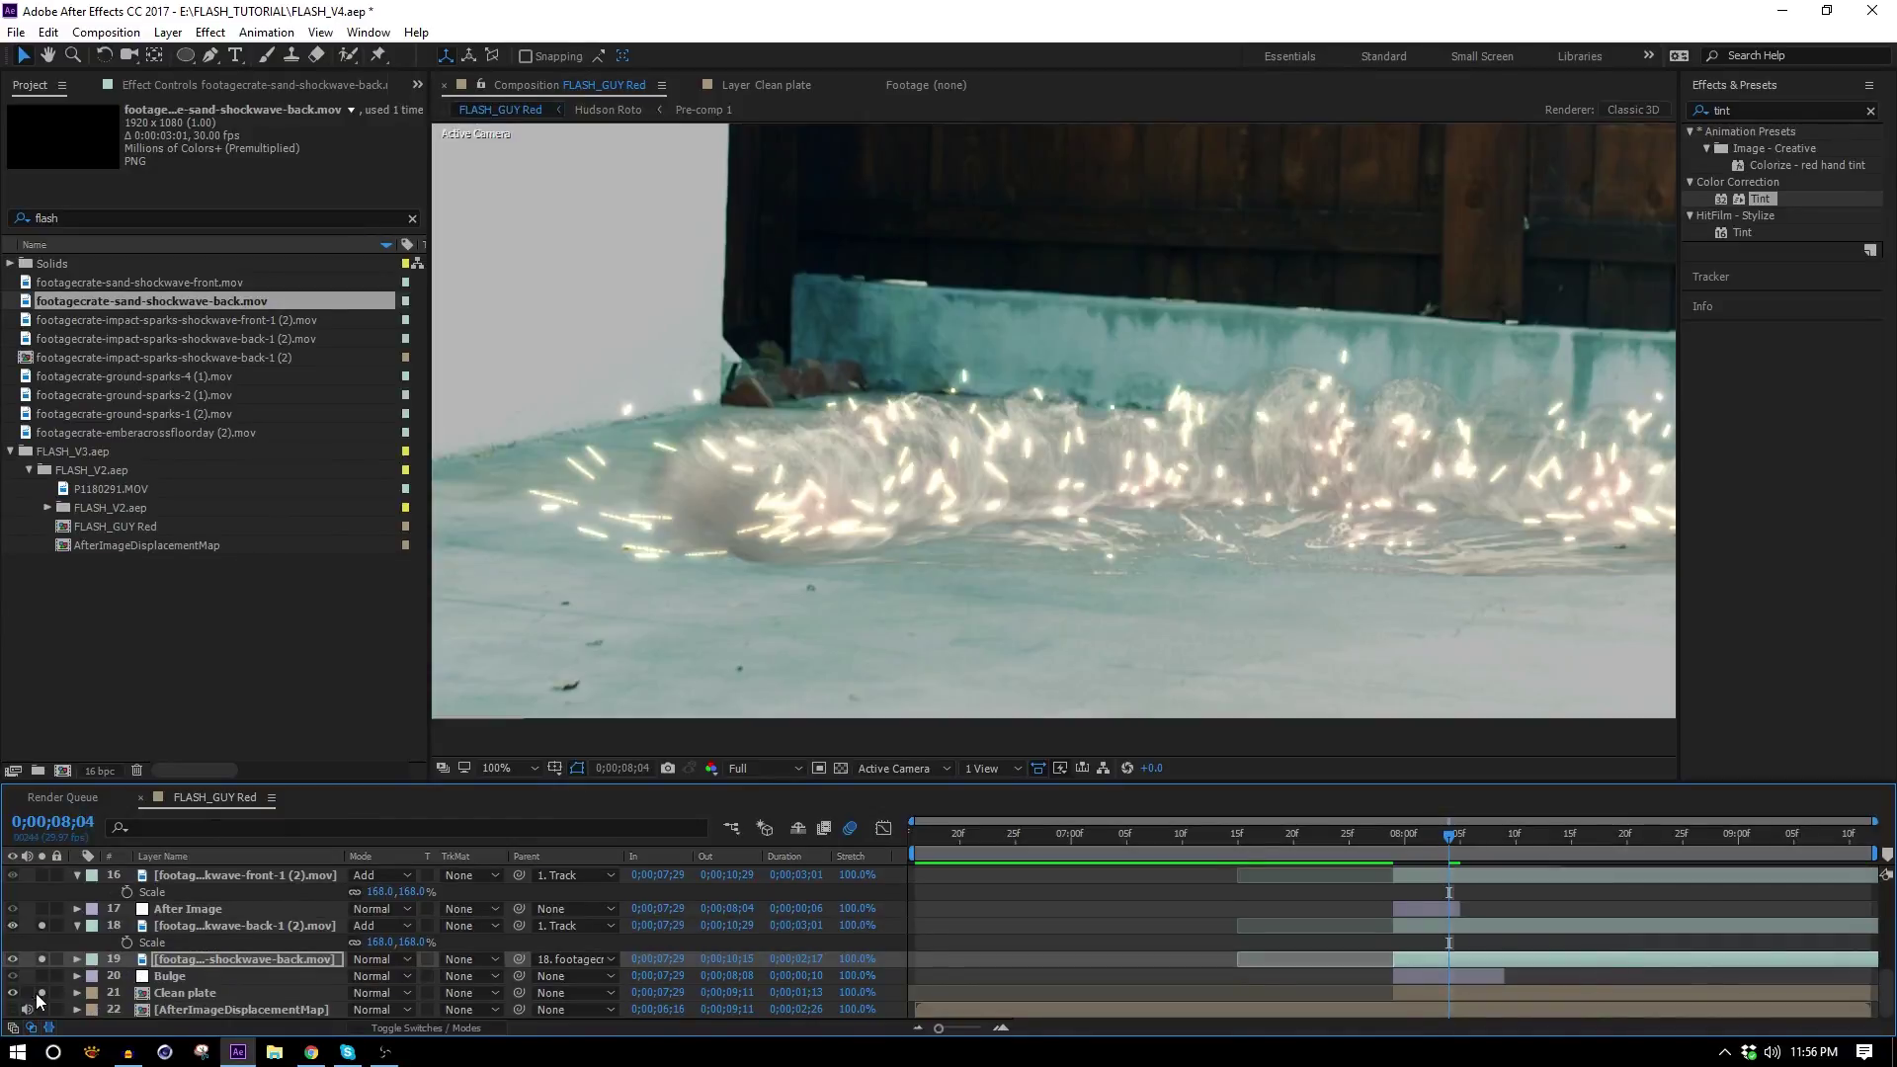
pyautogui.click(42, 925)
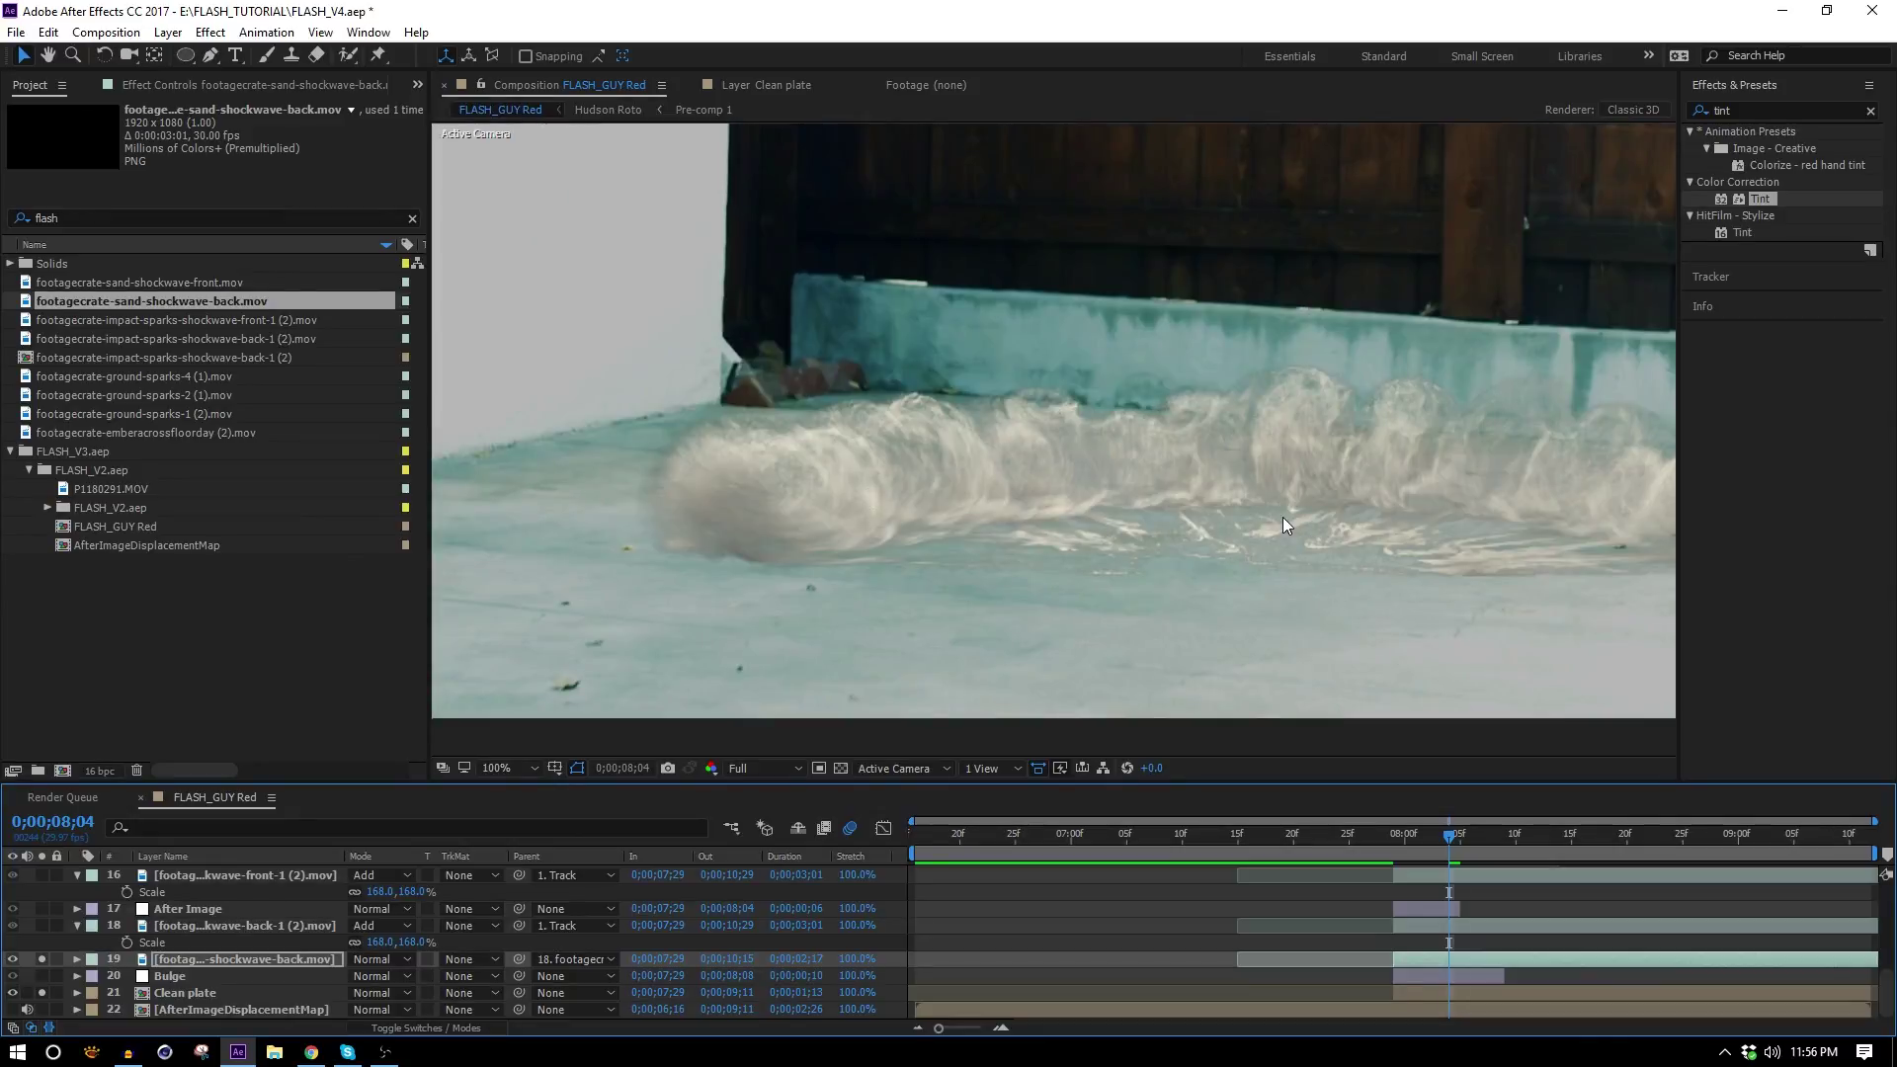
pyautogui.scroll(-1, 1264, 524)
pyautogui.scroll(1, 1186, 535)
pyautogui.moveTo(1105, 459); pyautogui.dragTo(1078, 503)
# Apply the Levels effect to the back sand shockwave layer.
pyautogui.doubleClick(175, 968)
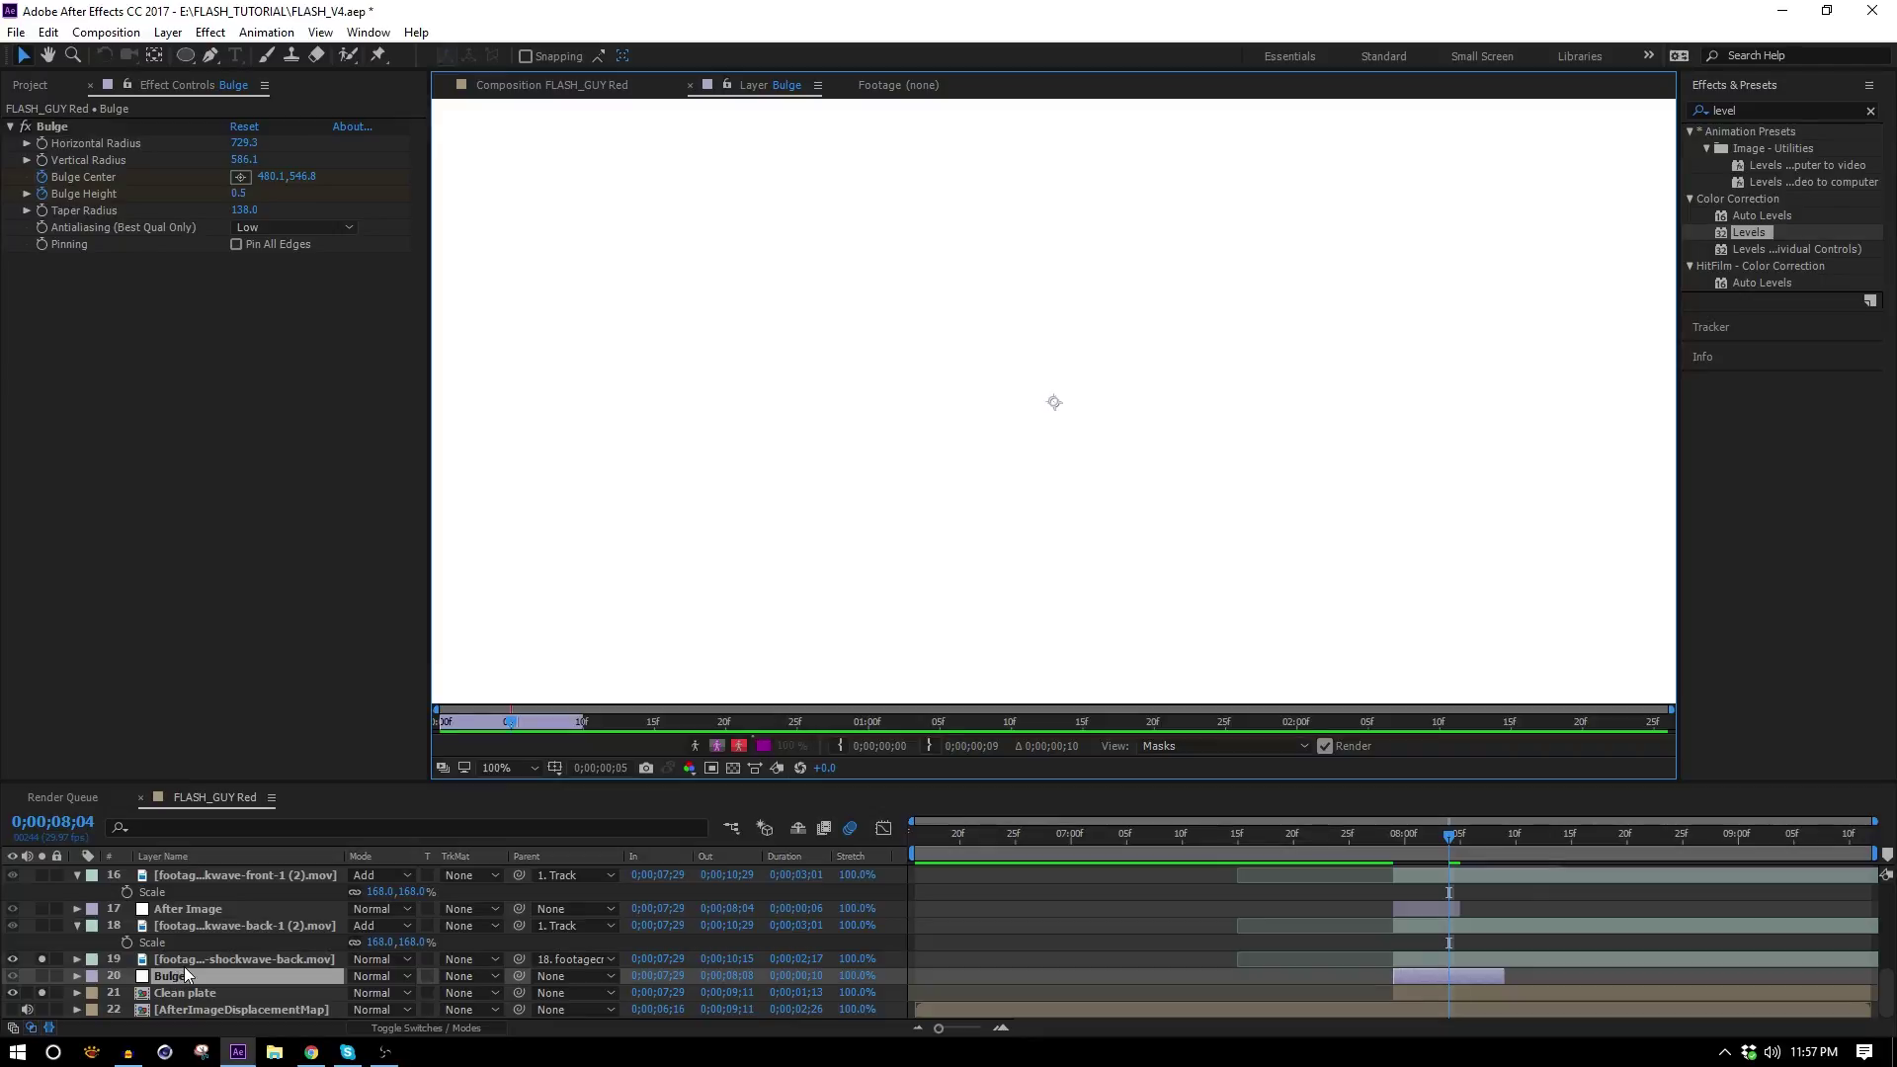
pyautogui.click(184, 961)
pyautogui.click(567, 87)
pyautogui.moveTo(1751, 227); pyautogui.dragTo(326, 959)
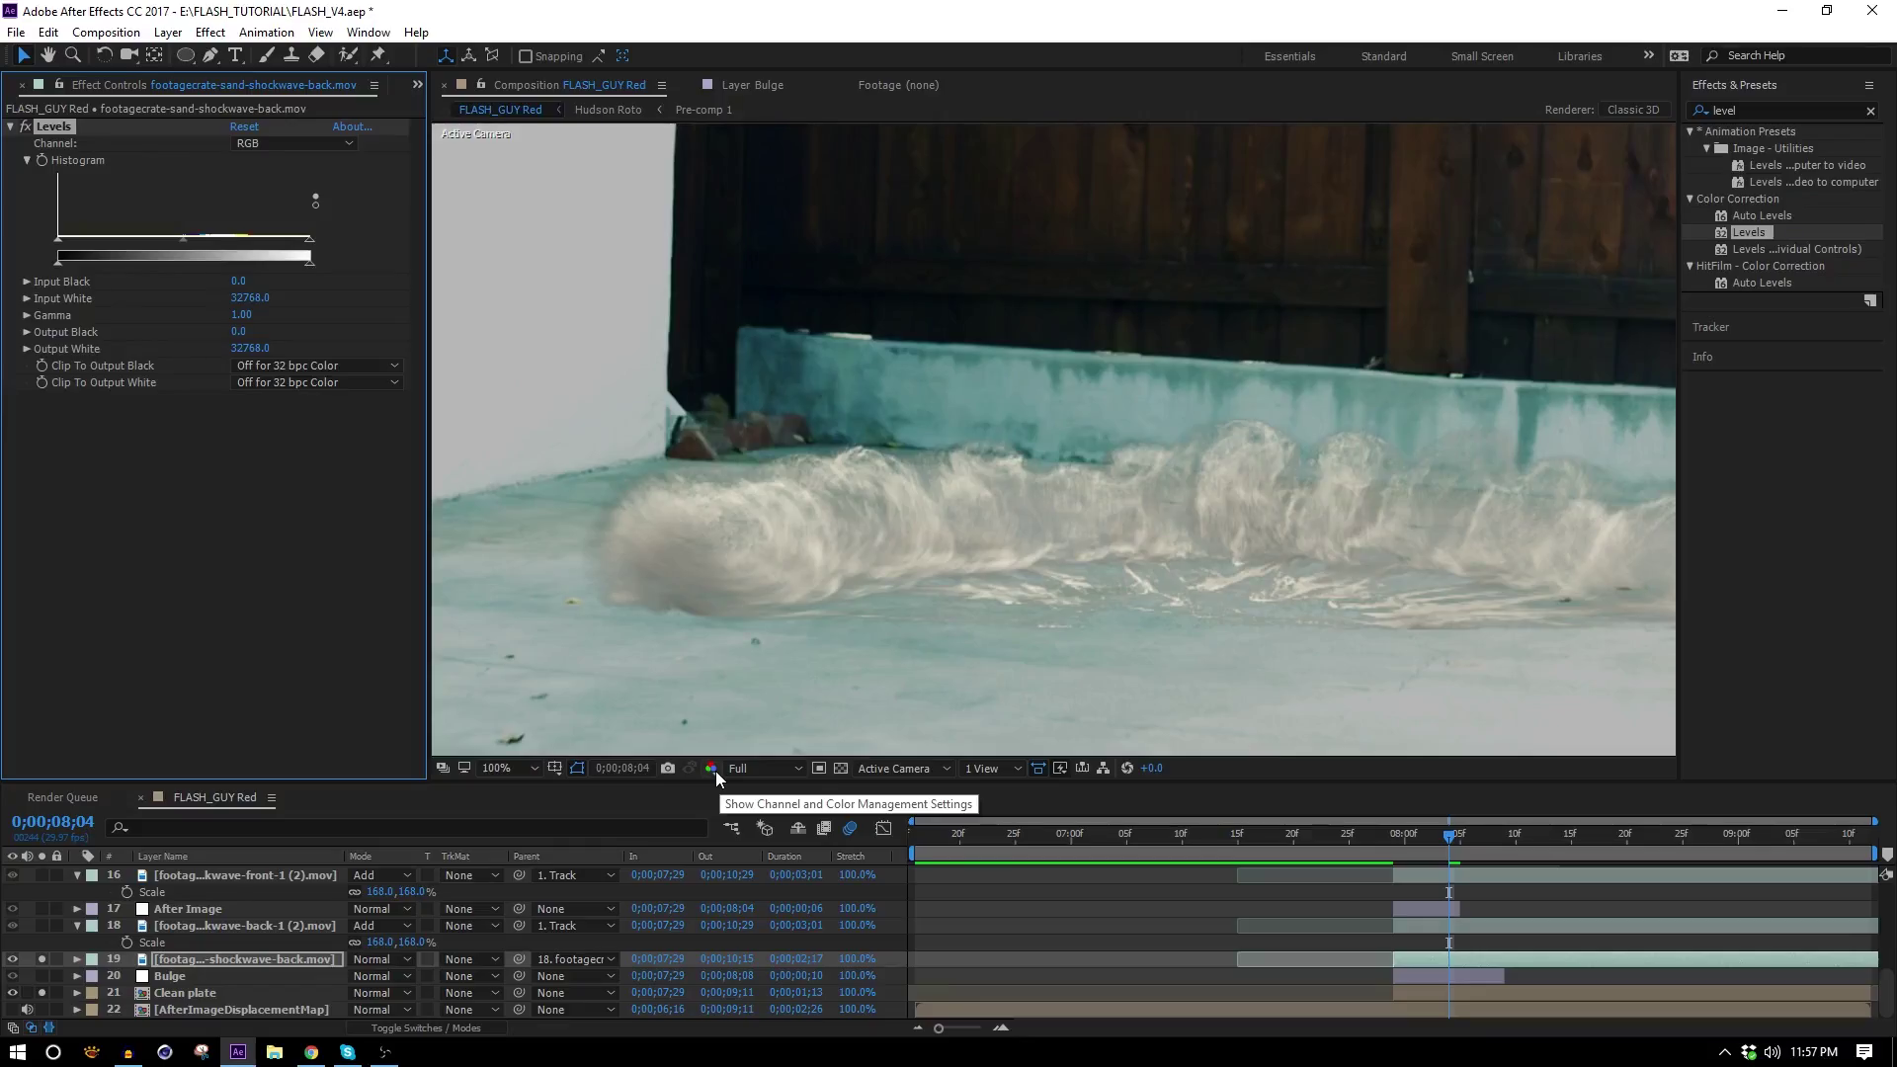
# Examine the sand against the ground in the green and blue channels.
pyautogui.click(715, 772)
pyautogui.click(732, 804)
pyautogui.click(713, 769)
pyautogui.click(750, 841)
pyautogui.click(712, 769)
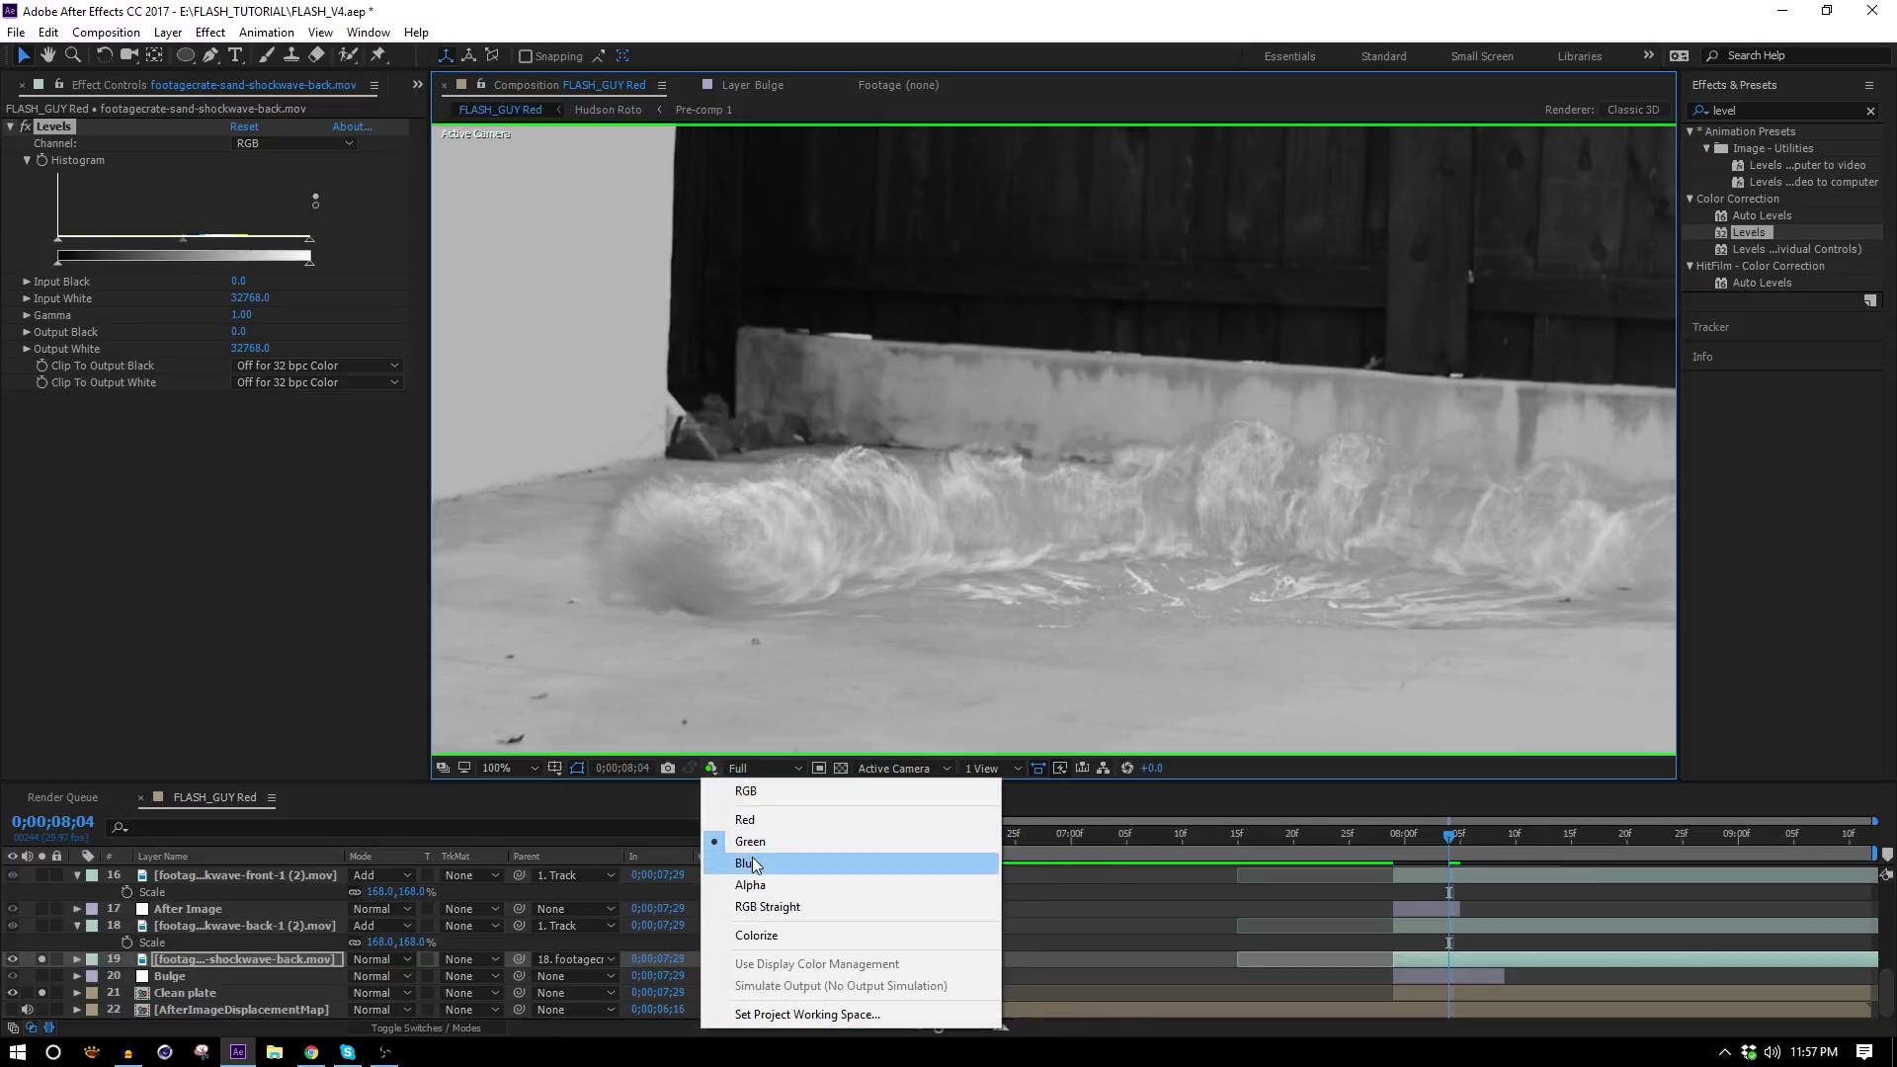
pyautogui.click(753, 864)
# View the red channel and set the sand layer's Levels red gamma to 0.40 to match the ground.
pyautogui.click(713, 769)
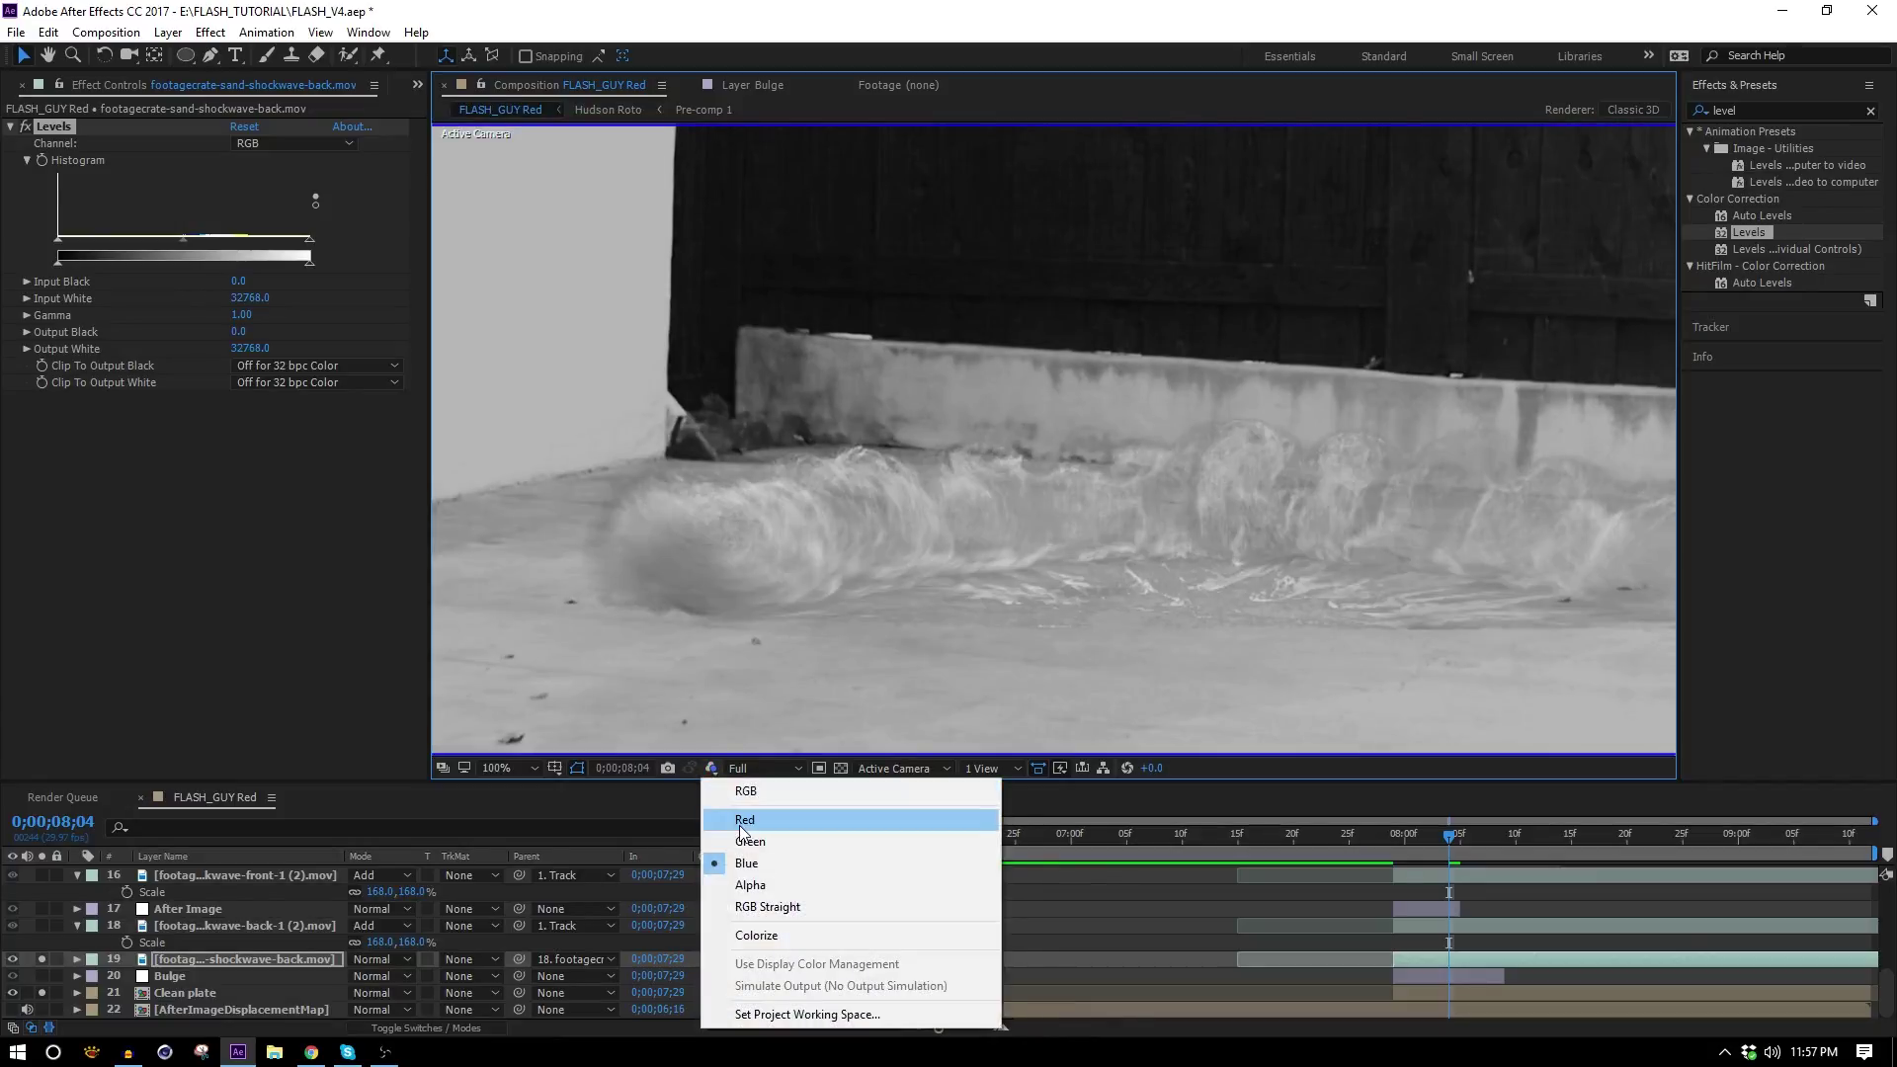
pyautogui.click(744, 821)
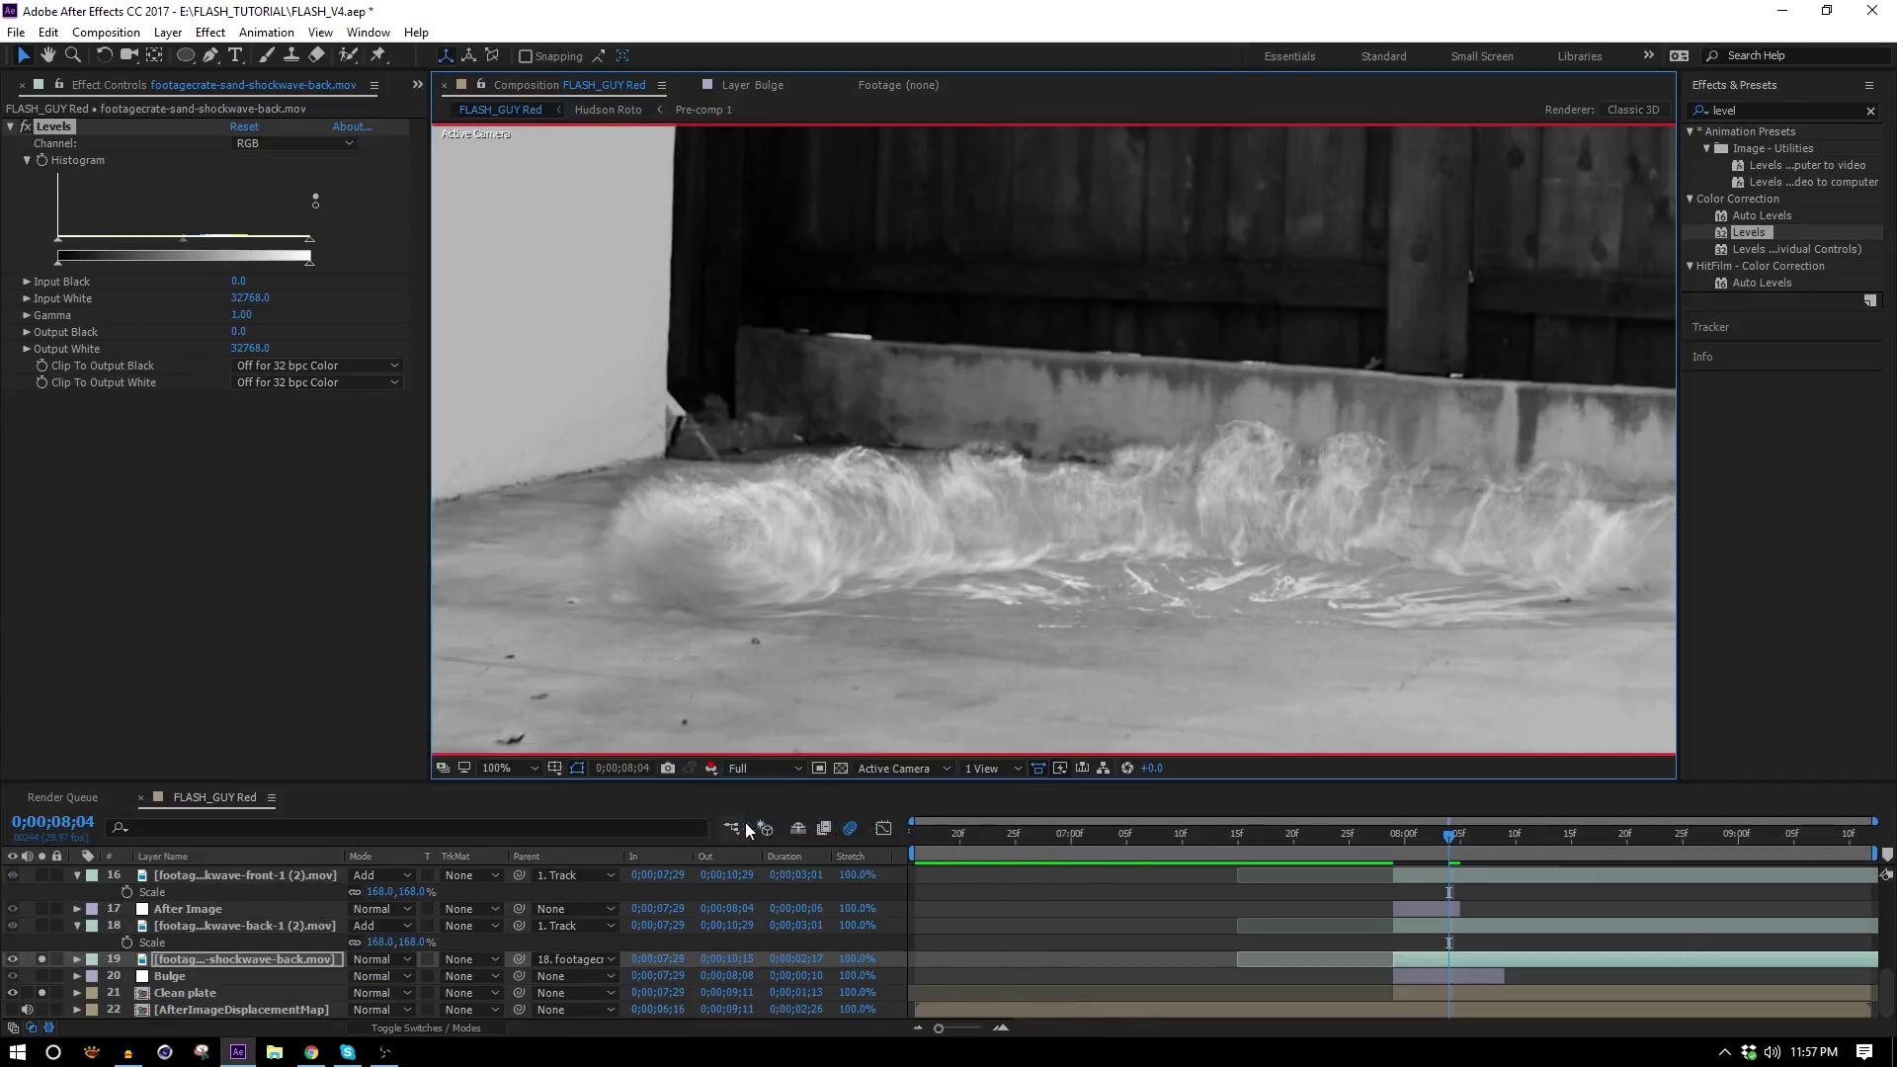
pyautogui.click(310, 141)
pyautogui.click(299, 181)
pyautogui.moveTo(192, 242); pyautogui.dragTo(247, 256)
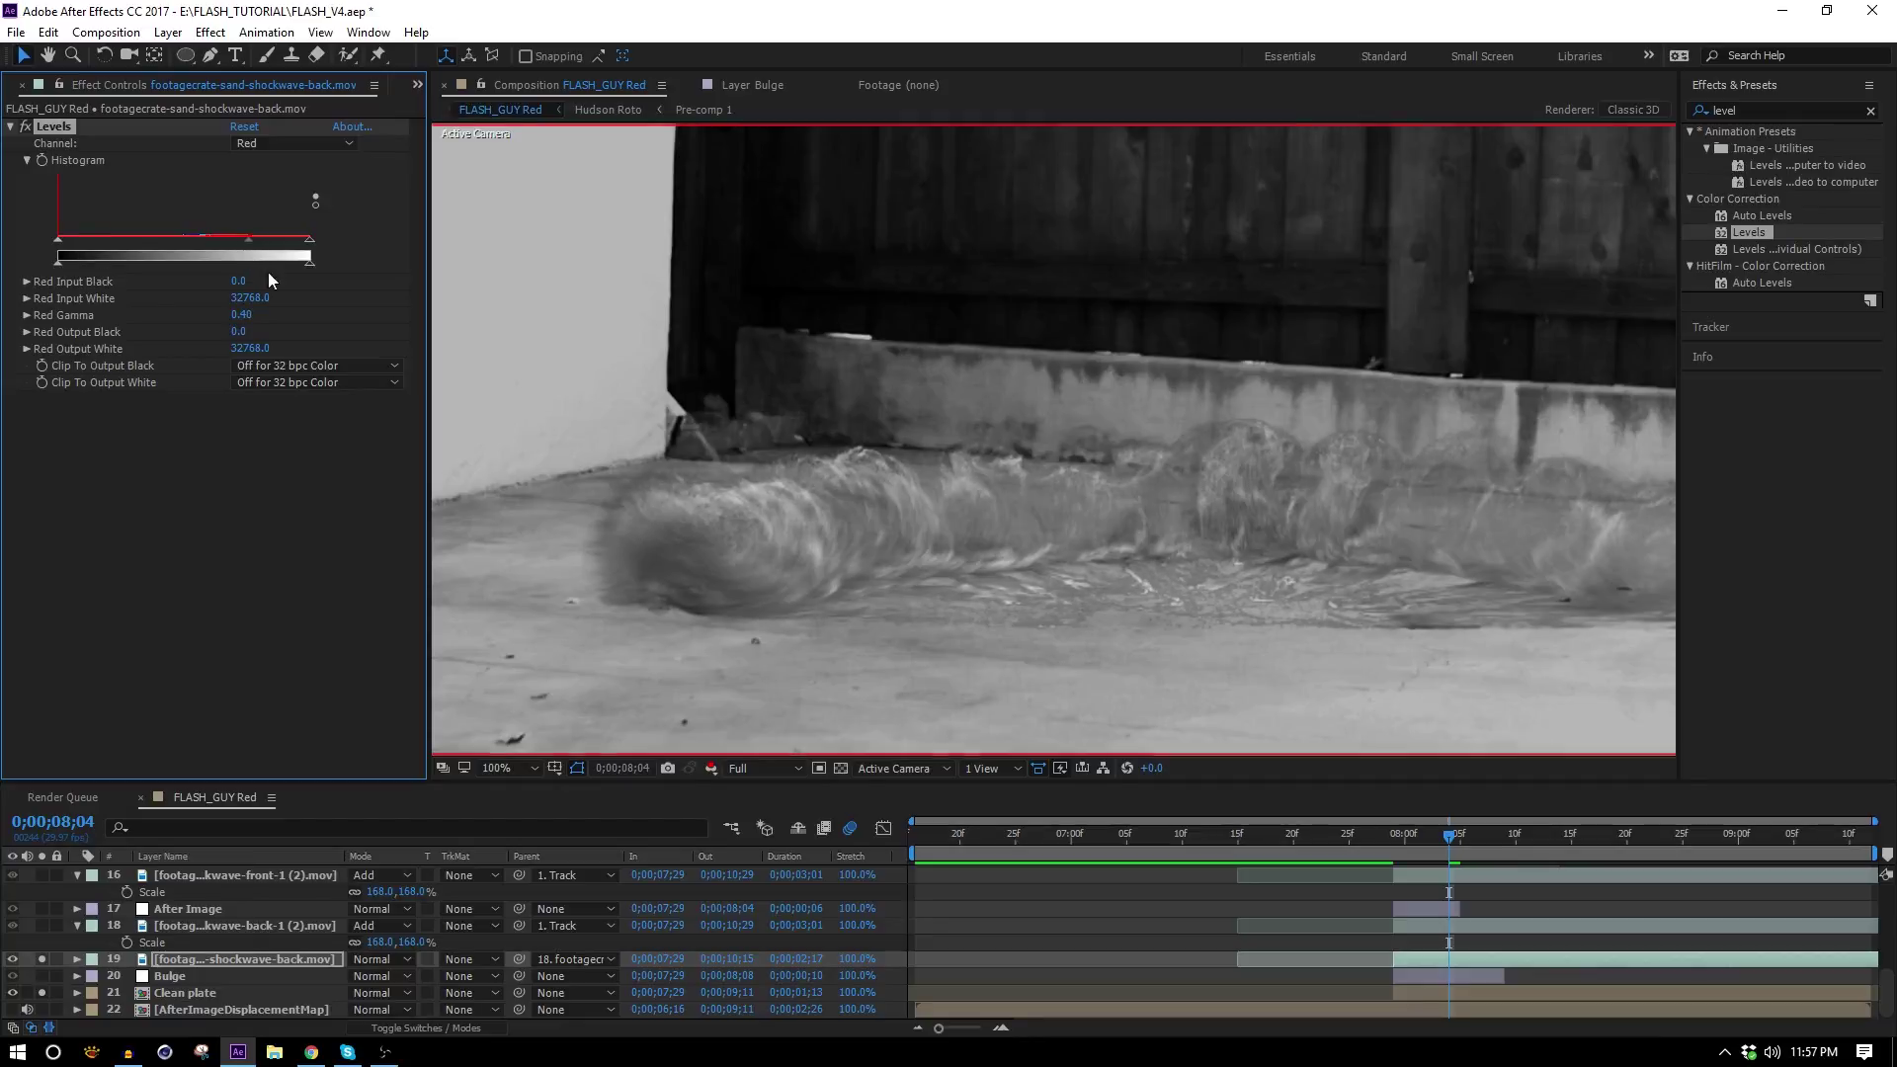
# View the green channel and set the sand layer's Levels green gamma to about 0.99.
pyautogui.click(710, 767)
pyautogui.click(830, 840)
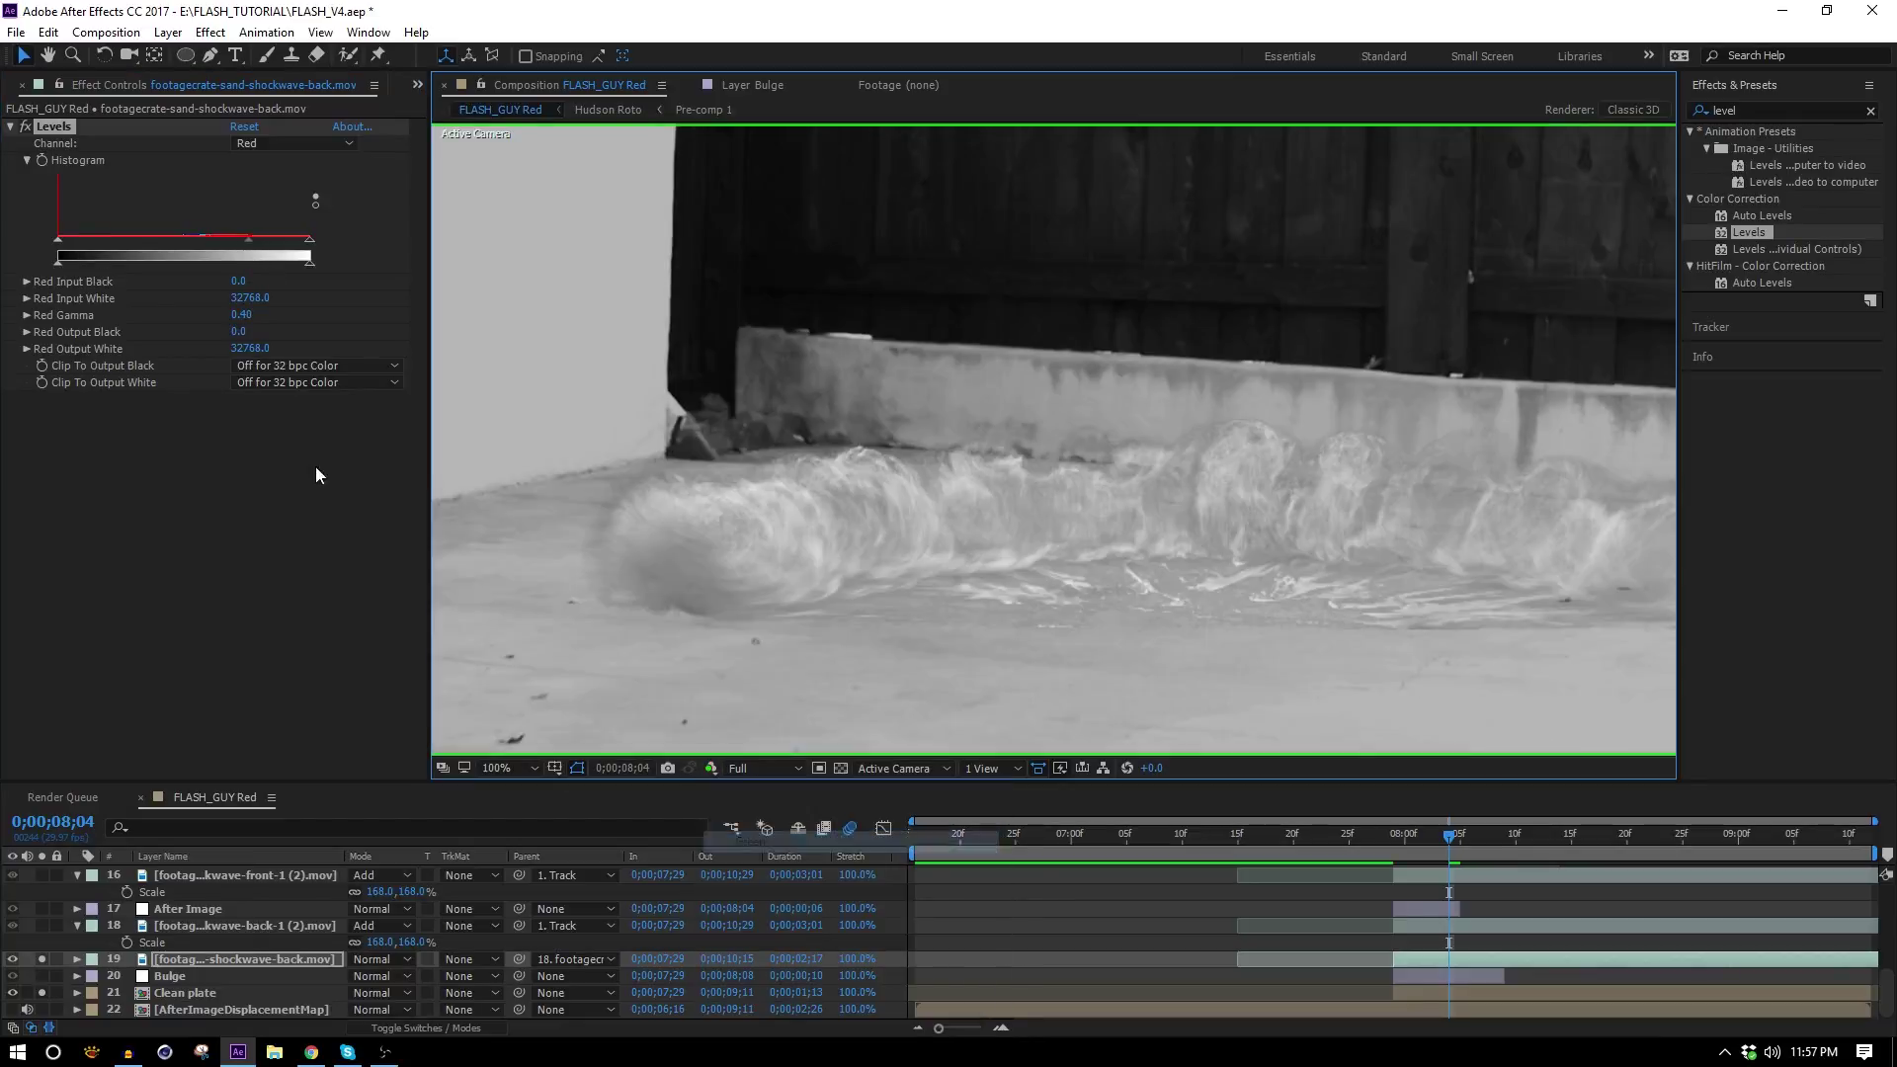
pyautogui.click(268, 144)
pyautogui.click(298, 211)
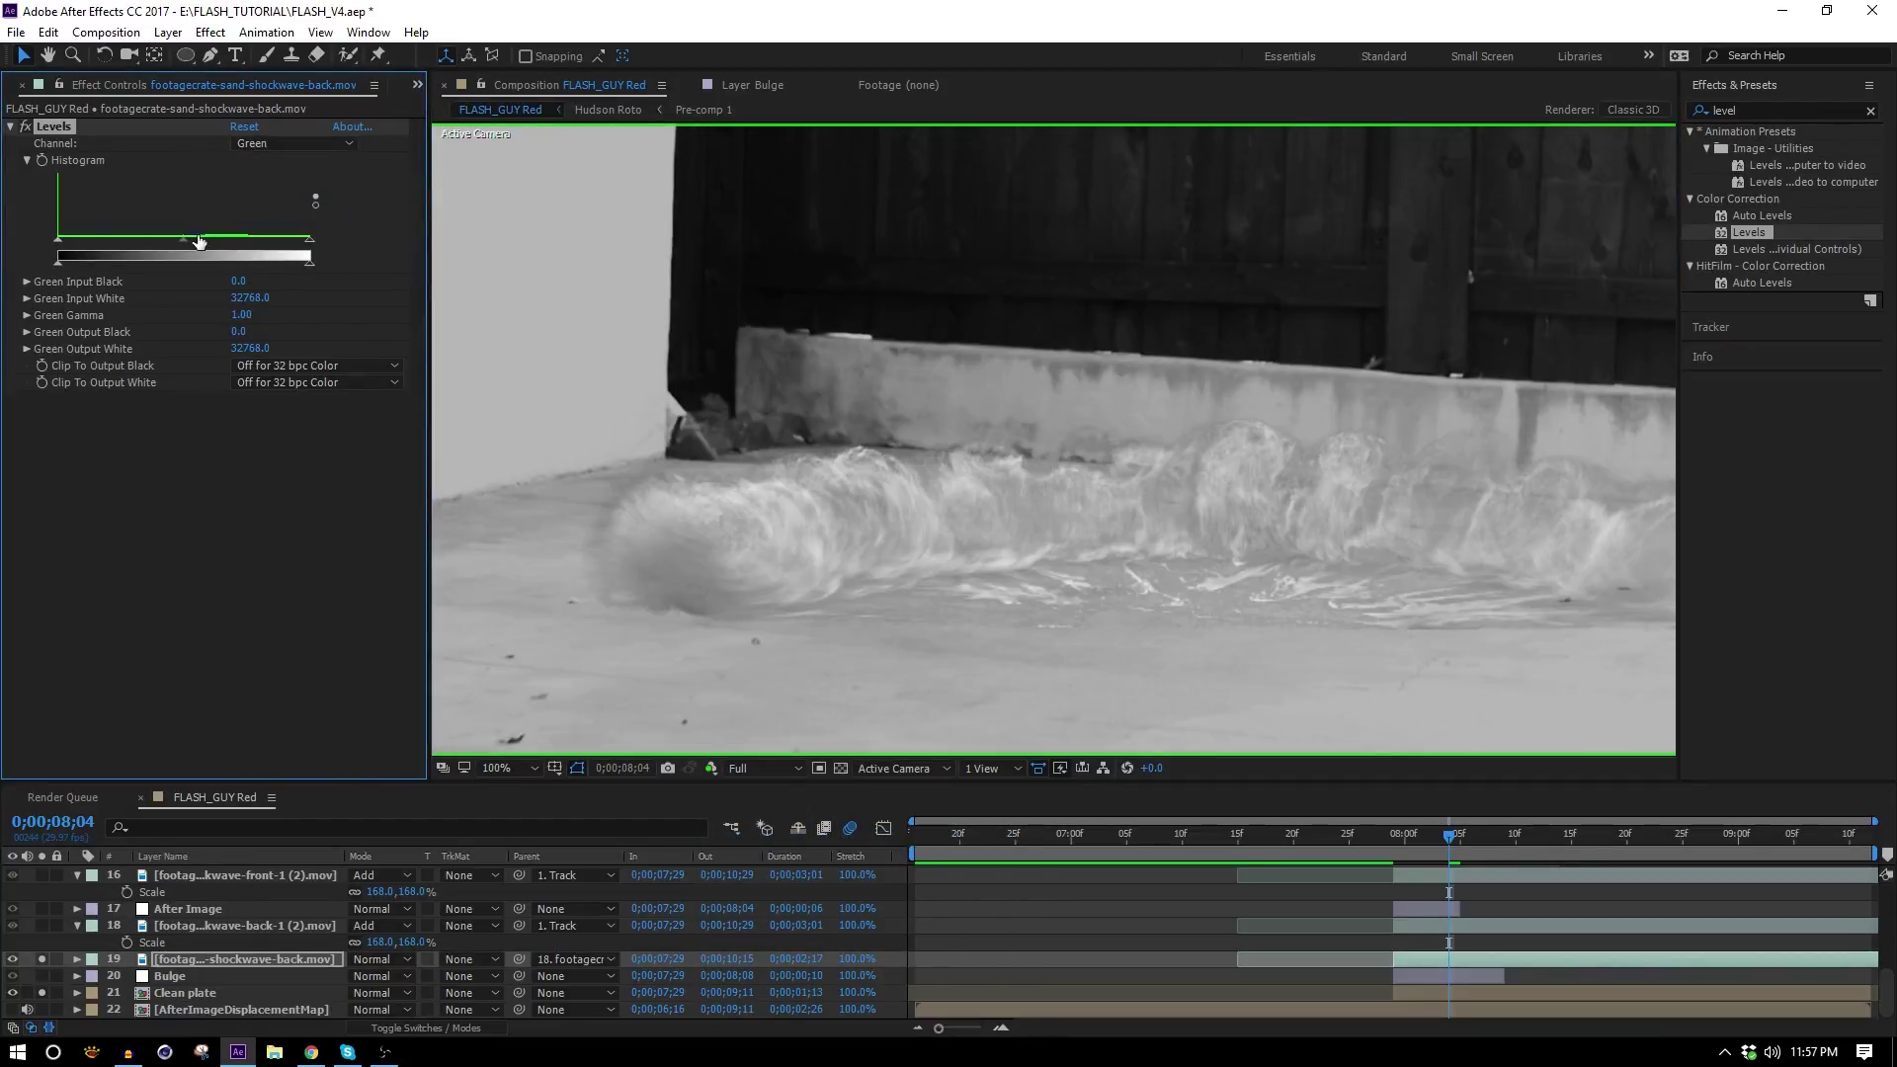
pyautogui.moveTo(192, 239)
pyautogui.mouseDown()
pyautogui.moveTo(170, 237)
pyautogui.moveTo(186, 239)
pyautogui.mouseUp()
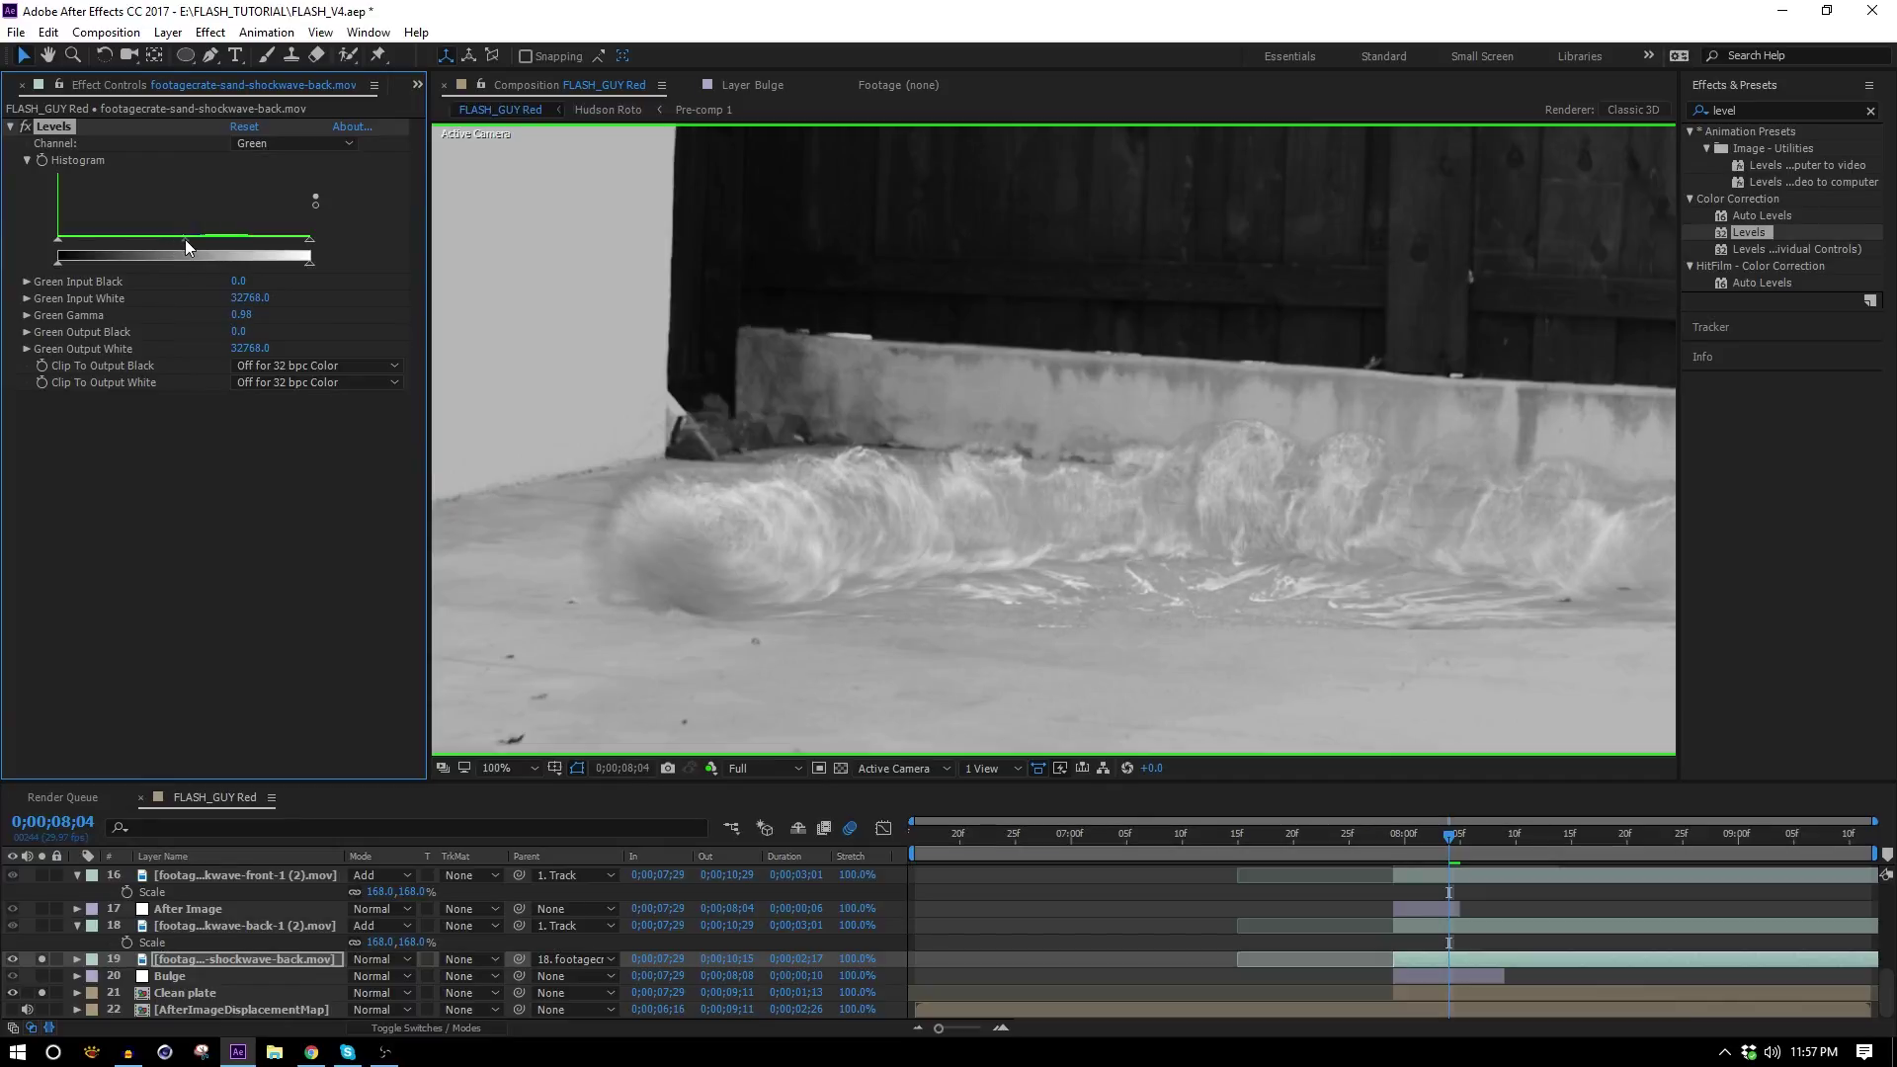
# View the blue channel and raise the sand layer's Levels blue gamma to about 1.11.
pyautogui.click(711, 769)
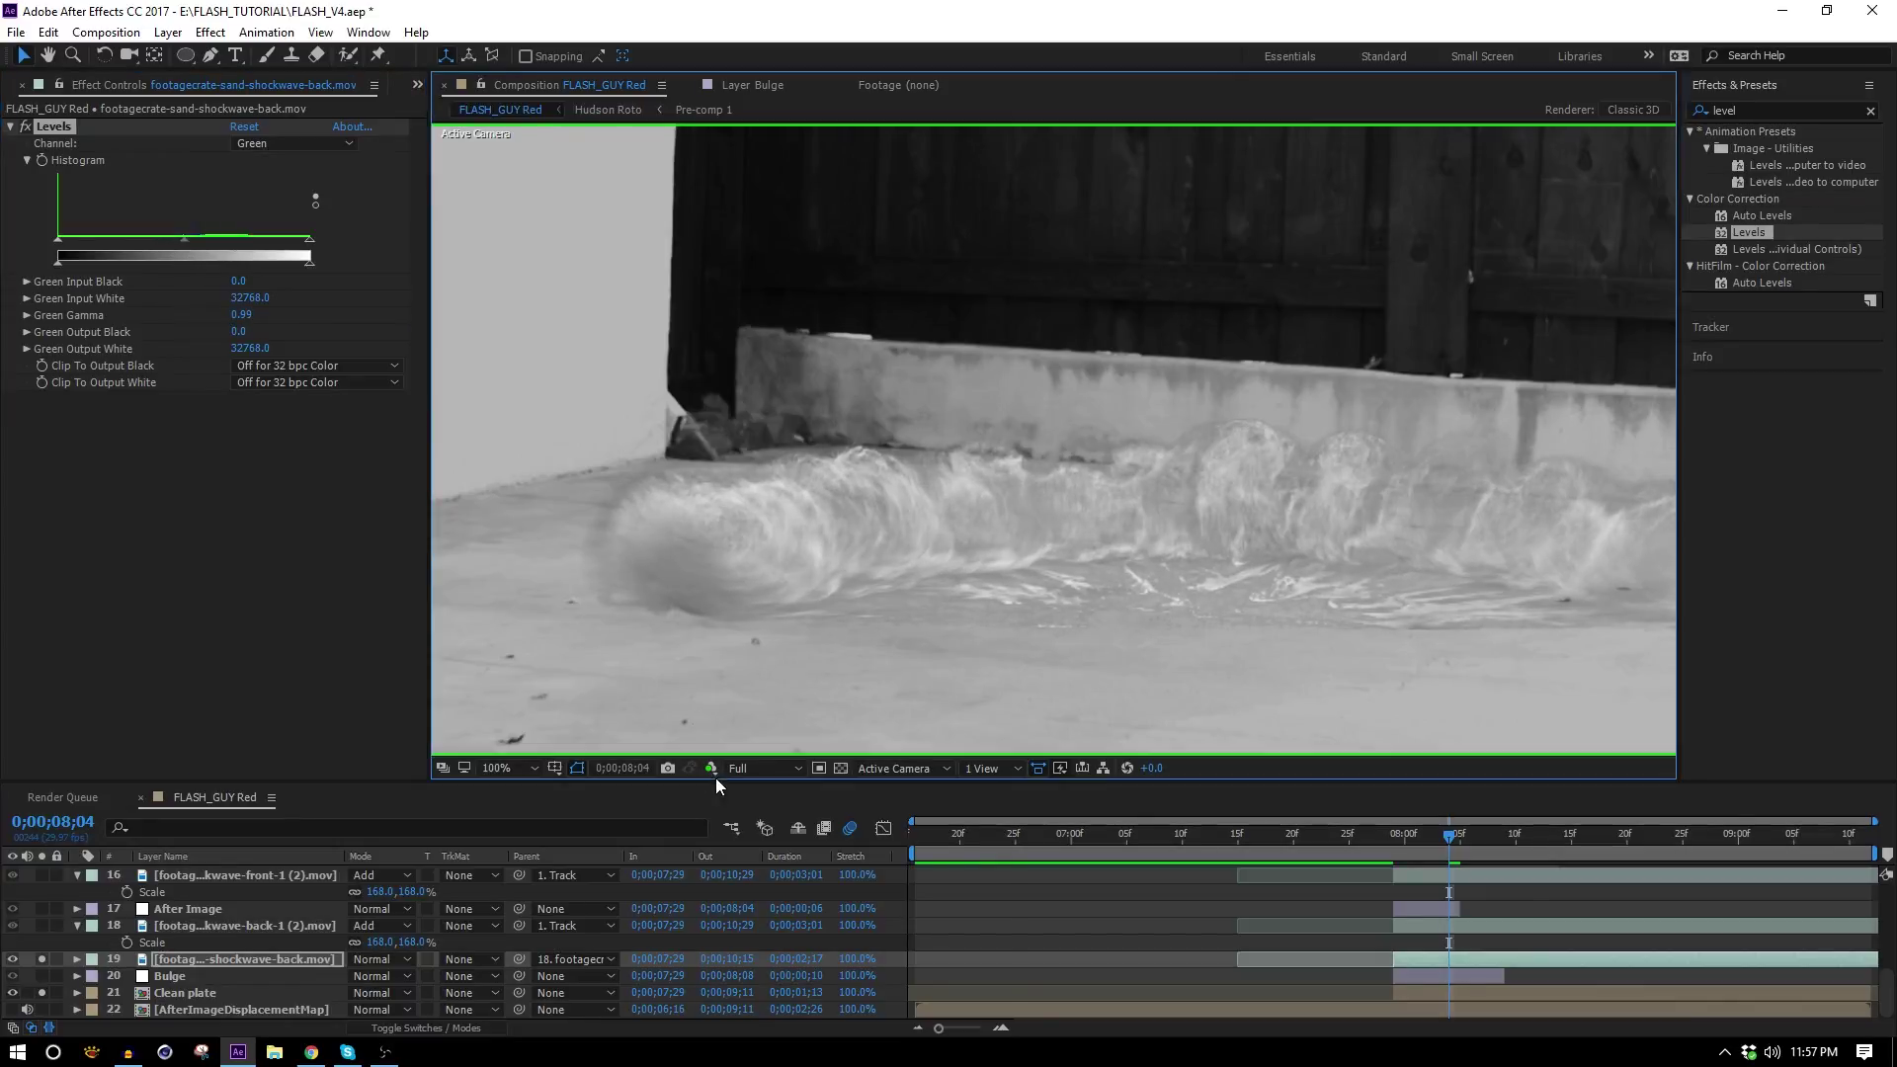
pyautogui.click(767, 862)
pyautogui.click(296, 143)
pyautogui.click(342, 251)
pyautogui.click(265, 145)
pyautogui.click(277, 236)
pyautogui.moveTo(182, 241)
pyautogui.mouseDown()
pyautogui.moveTo(198, 245)
pyautogui.moveTo(180, 245)
pyautogui.mouseUp()
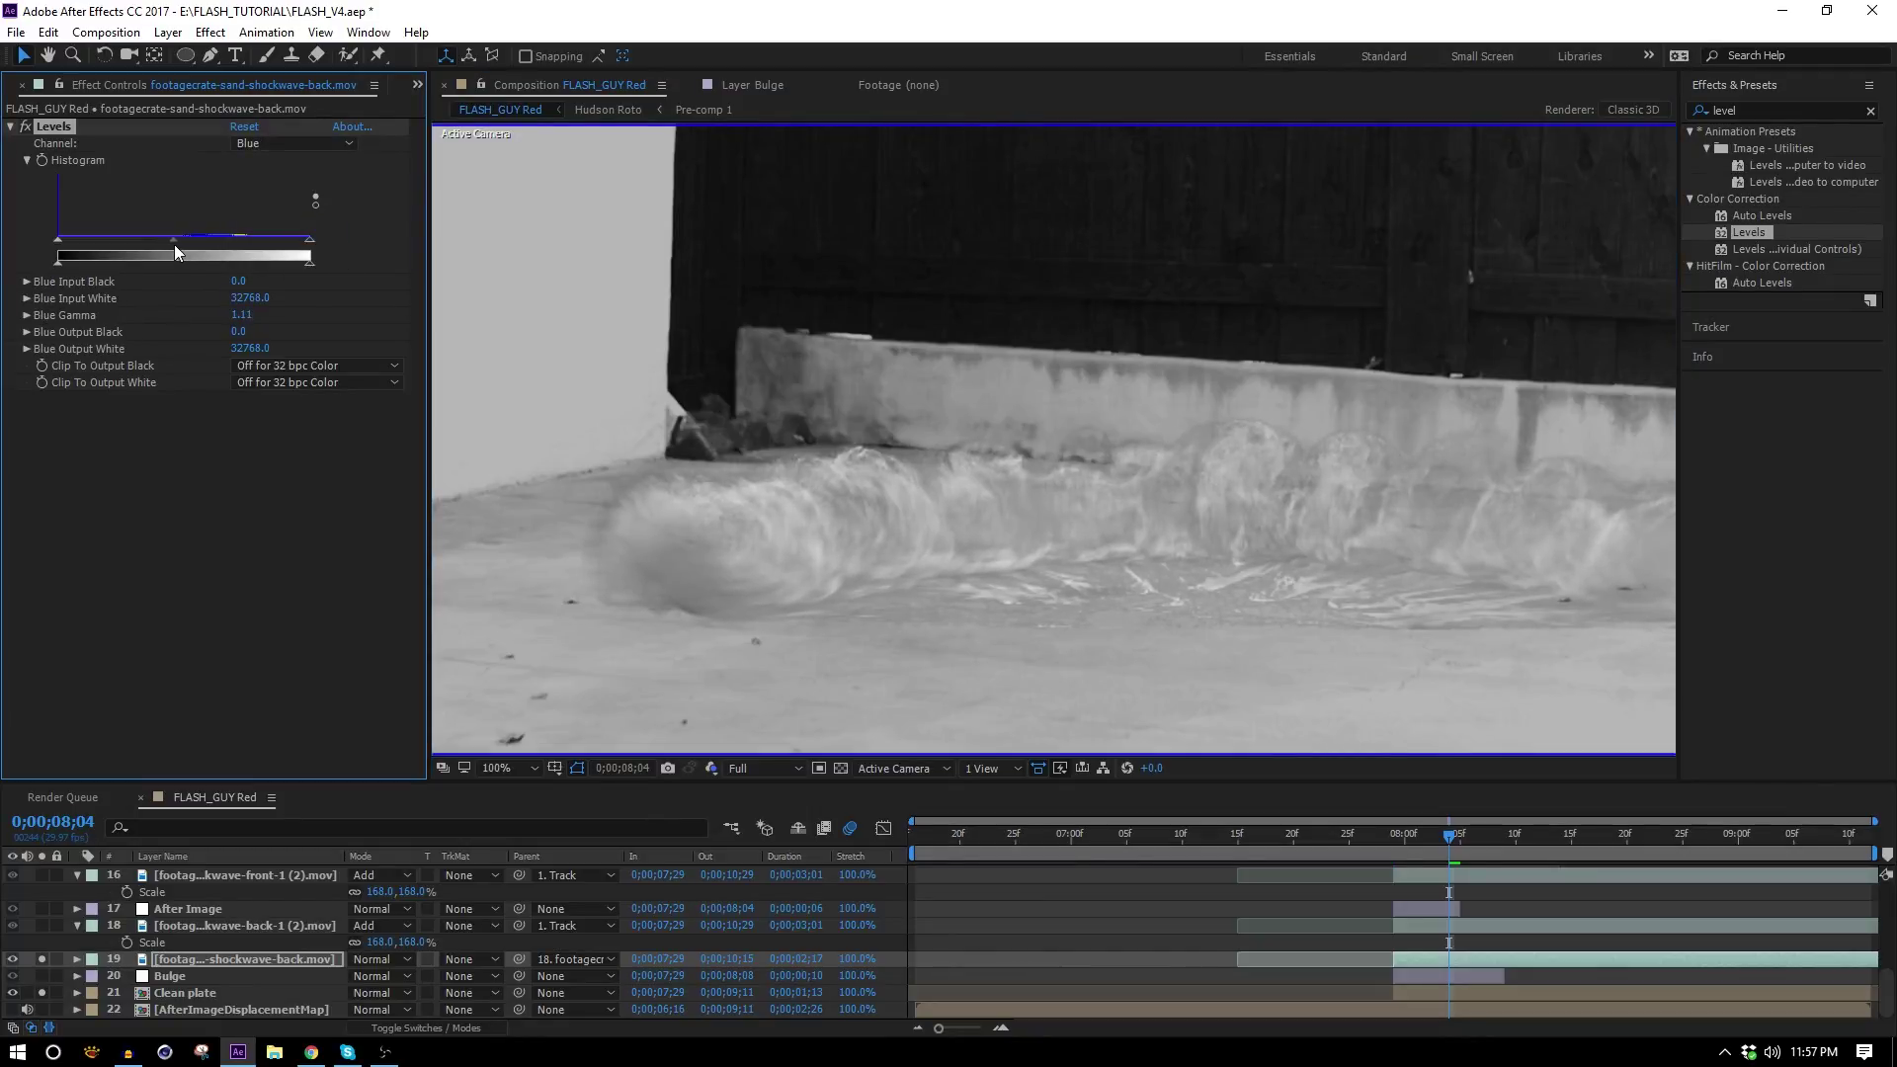
# Return to the full-colour view, duplicate the sand shockwave back layer and place the copy above the After Image layer.
pyautogui.click(705, 771)
pyautogui.moveTo(1402, 840); pyautogui.dragTo(1474, 852)
pyautogui.click(1415, 966)
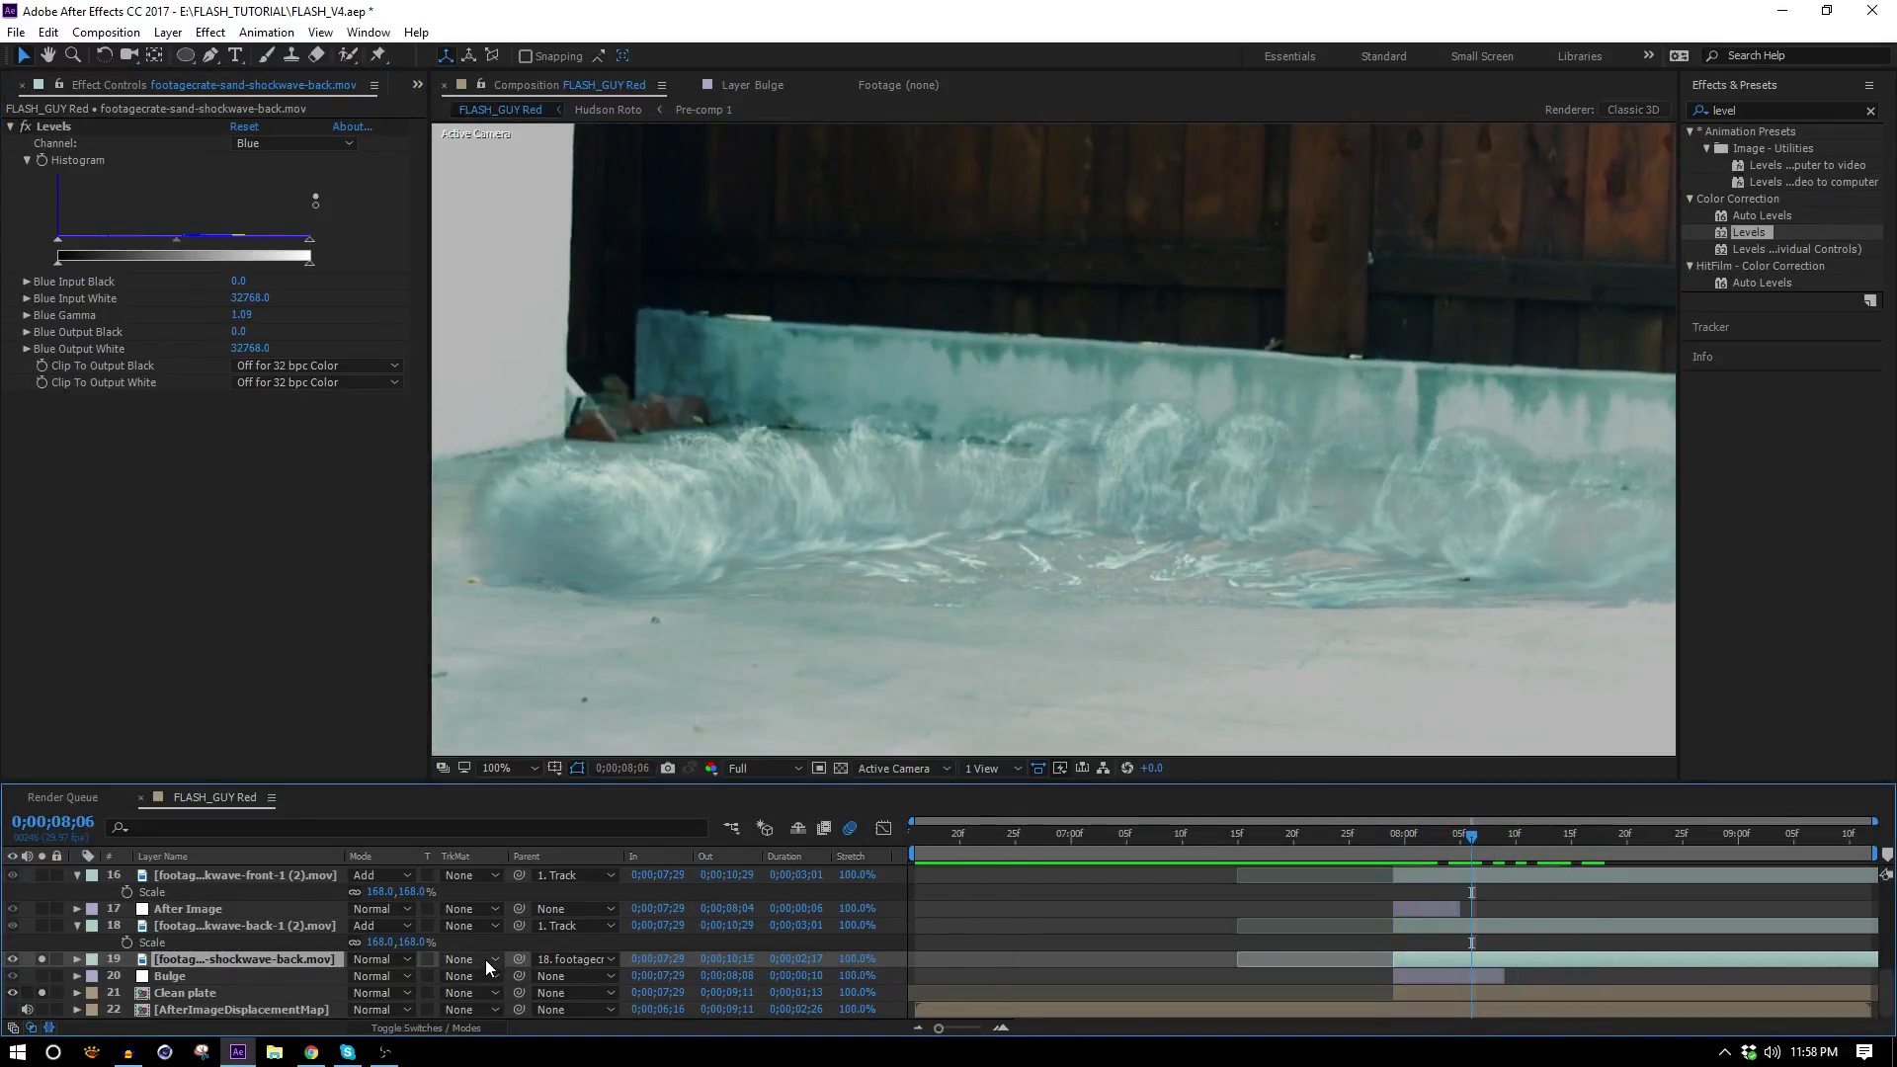
pyautogui.hotkey('ctrl', 'd')
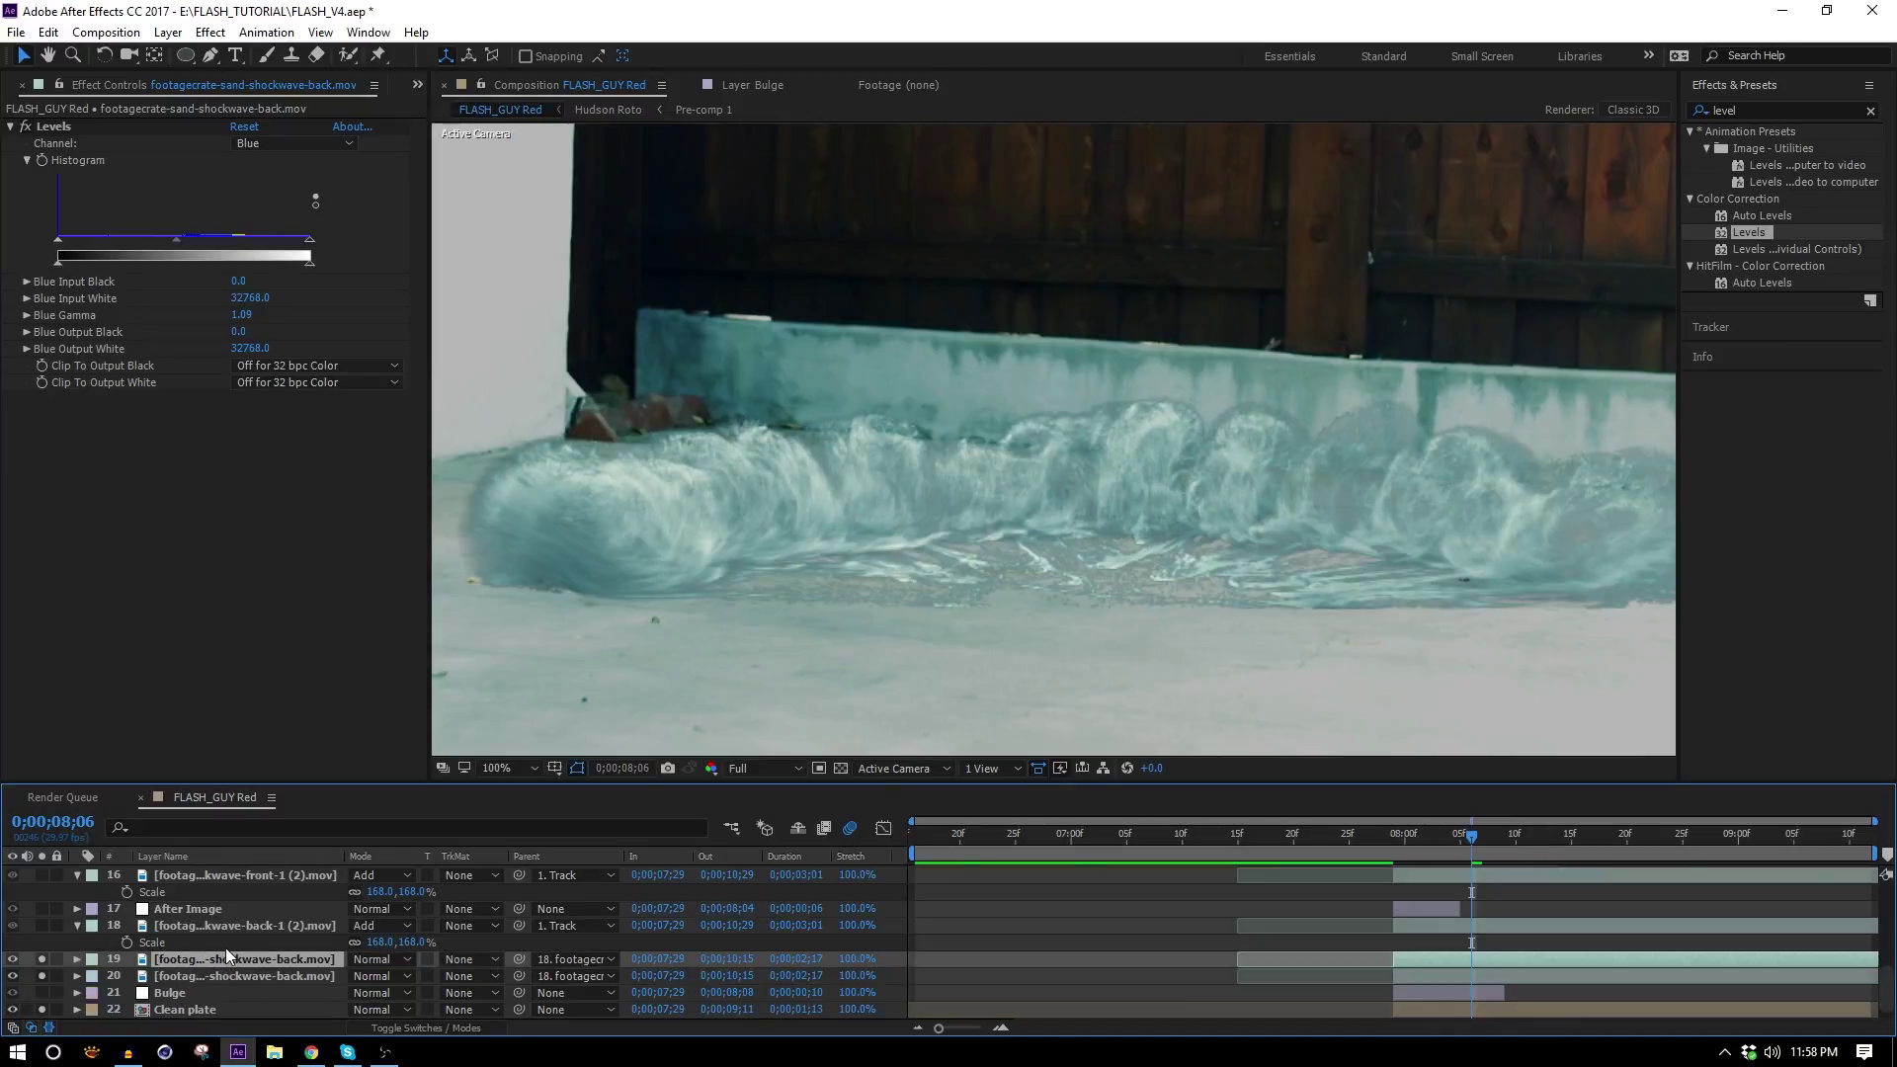
pyautogui.moveTo(198, 962); pyautogui.dragTo(212, 904)
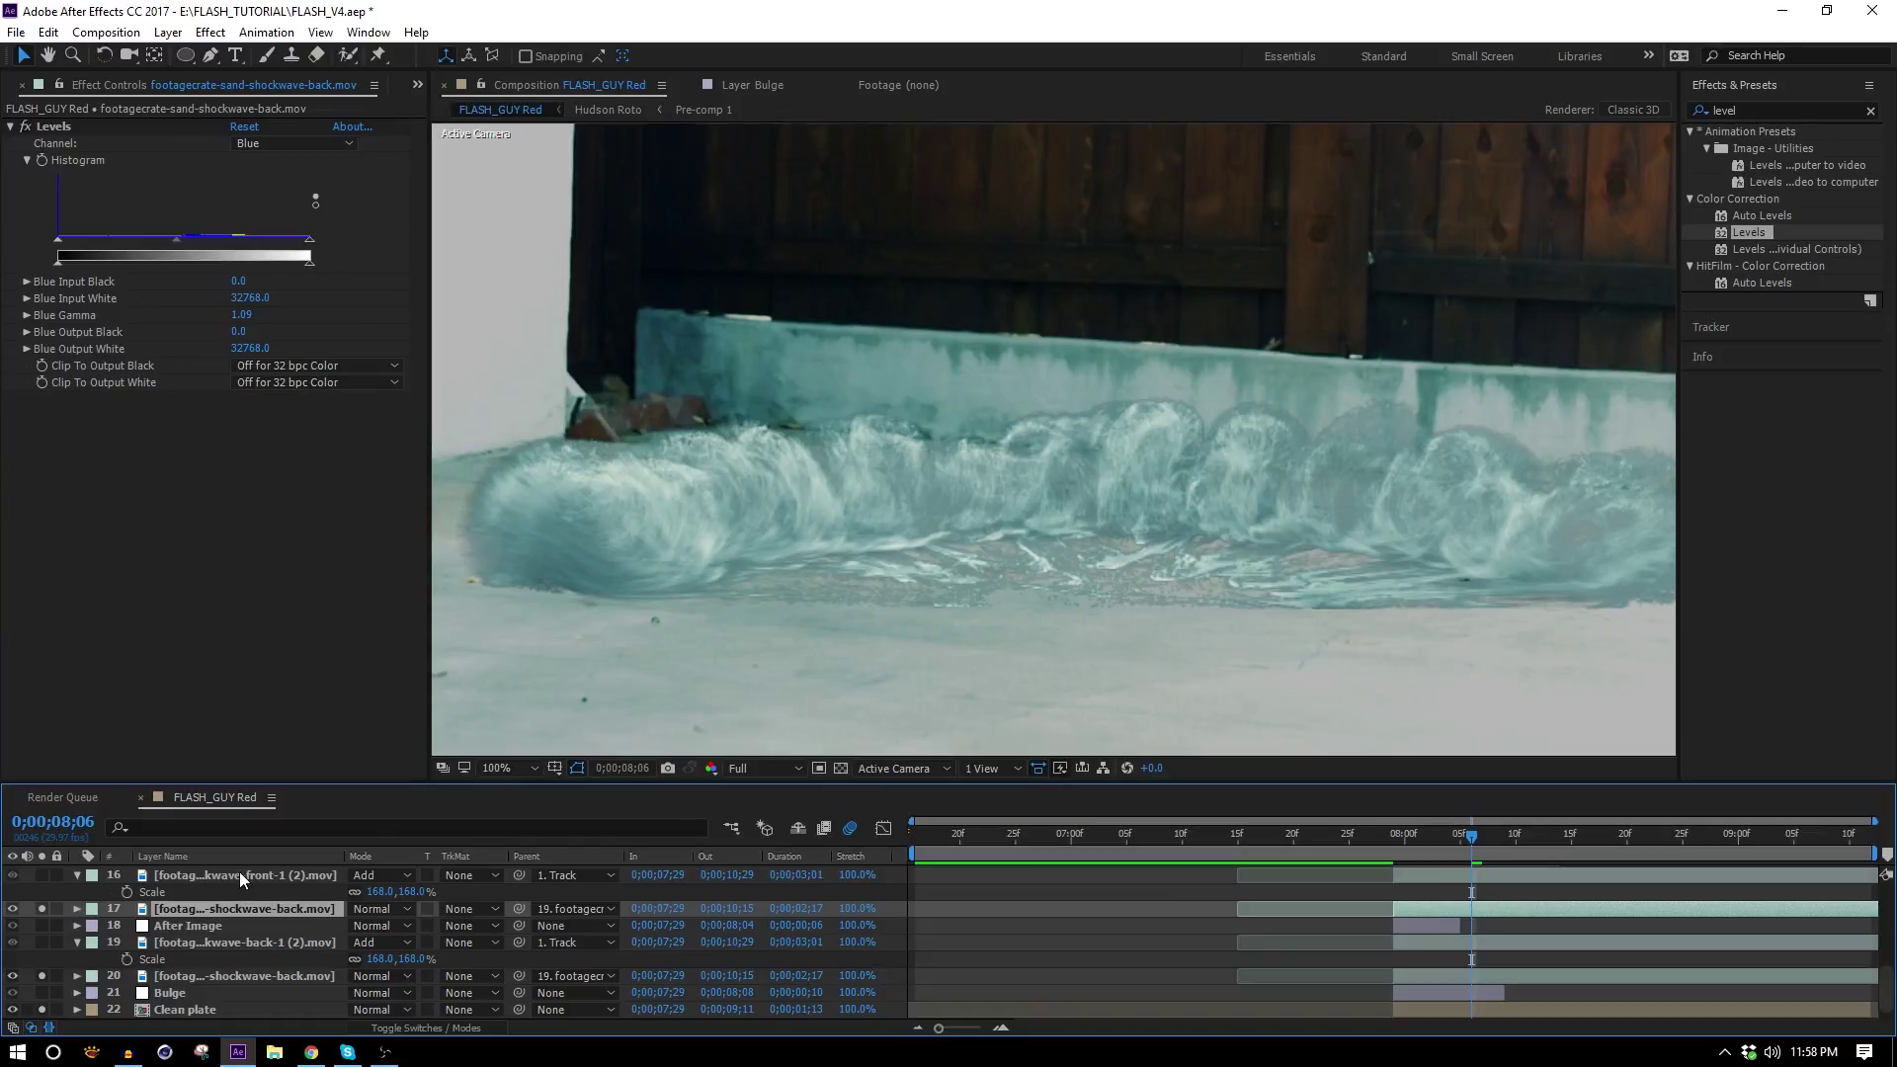
# Replace the footage of the duplicated sand layer with footagecrate-sand-shockwave-front.mov.
pyautogui.click(16, 87)
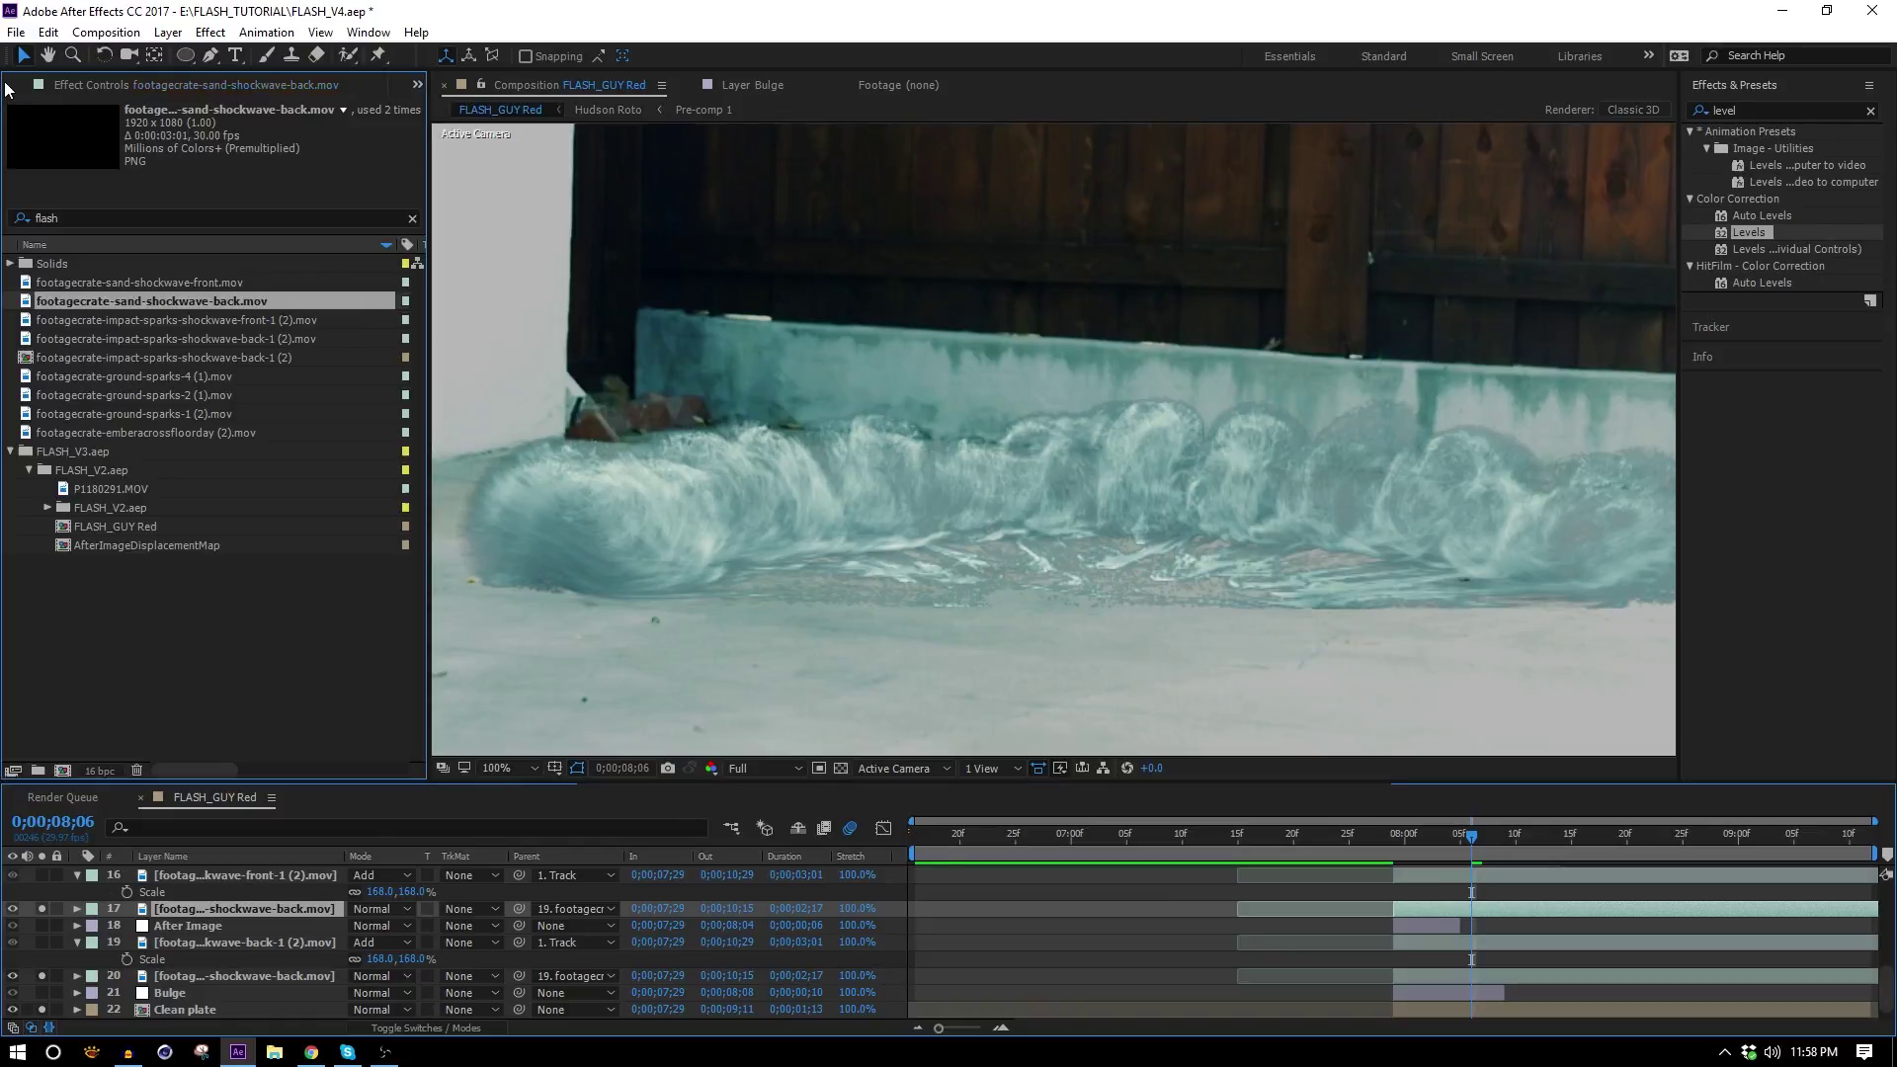
pyautogui.click(186, 320)
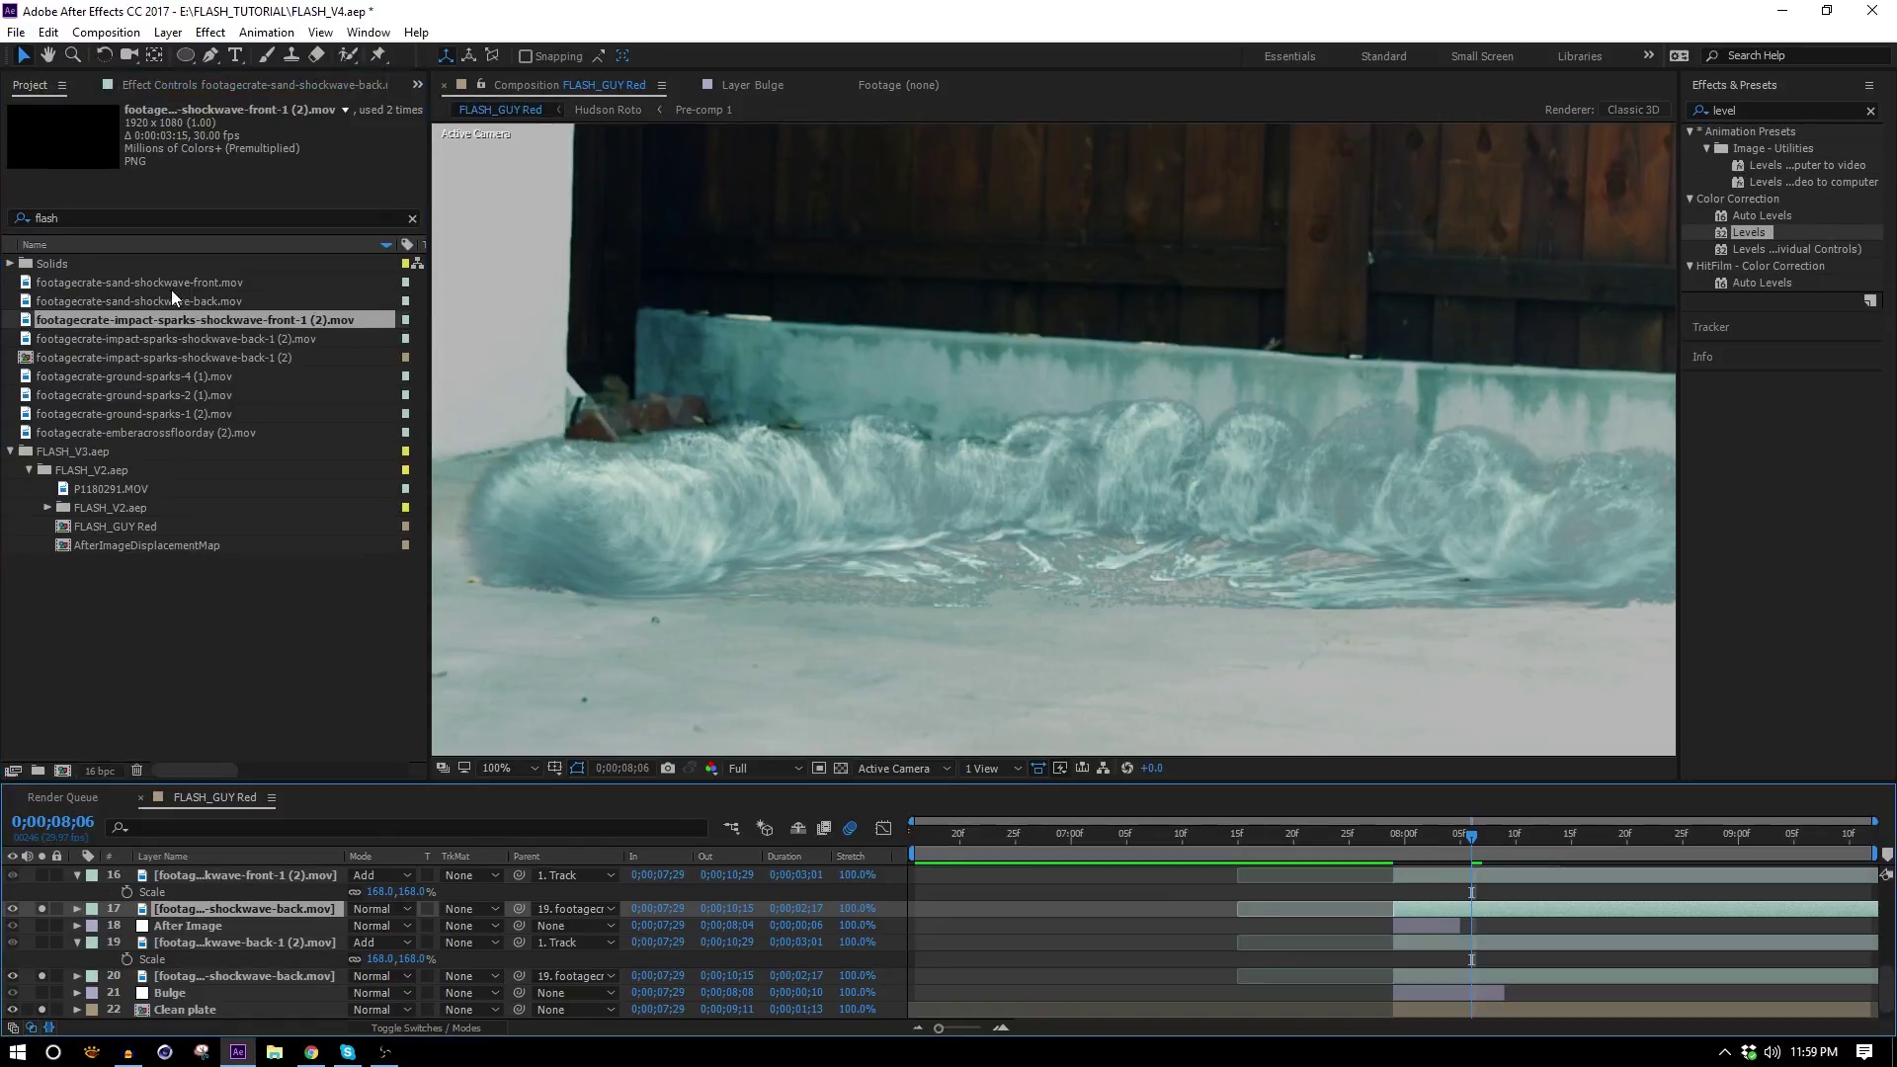
pyautogui.click(171, 285)
pyautogui.moveTo(174, 282); pyautogui.dragTo(229, 901)
# Slide the DustGust2 (1).mov layer later to match the dash and feather its elliptical mask by 125 pixels.
pyautogui.moveTo(1411, 838); pyautogui.dragTo(1435, 838)
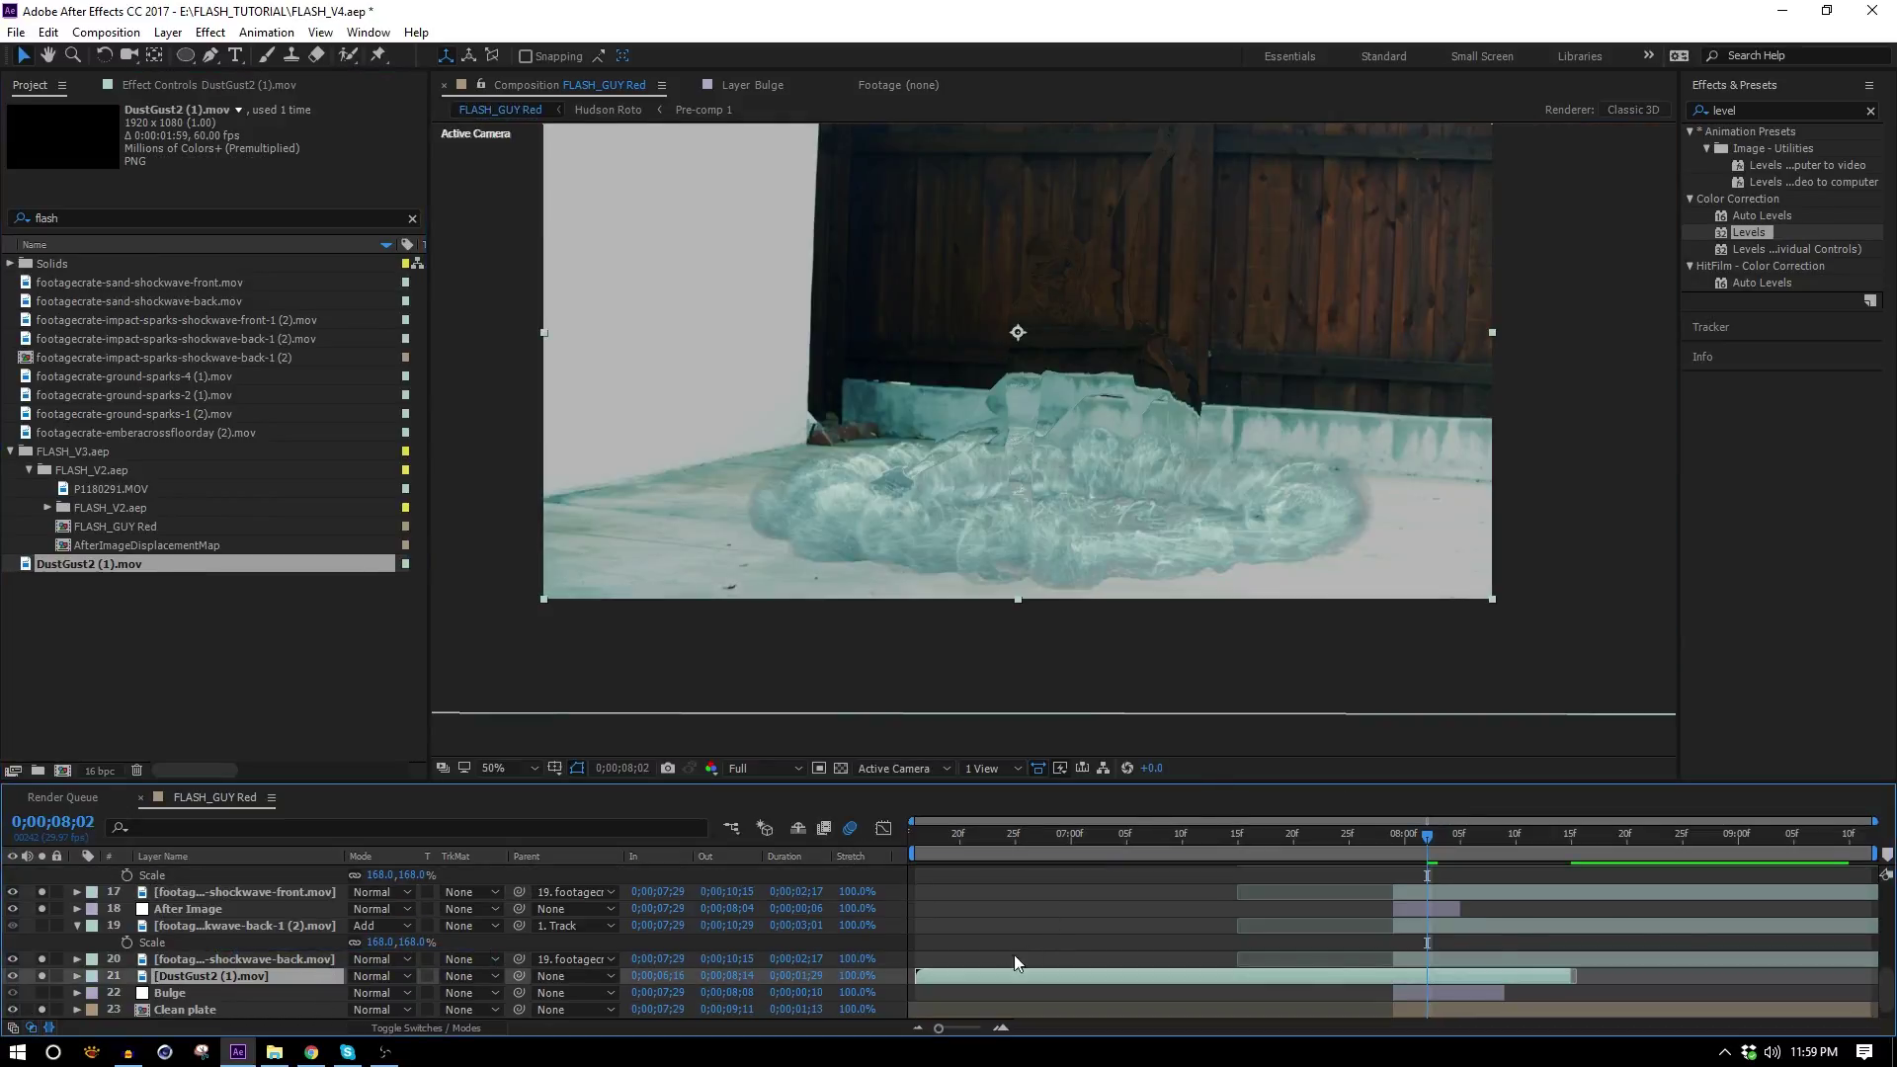
pyautogui.moveTo(1172, 939); pyautogui.dragTo(1409, 962)
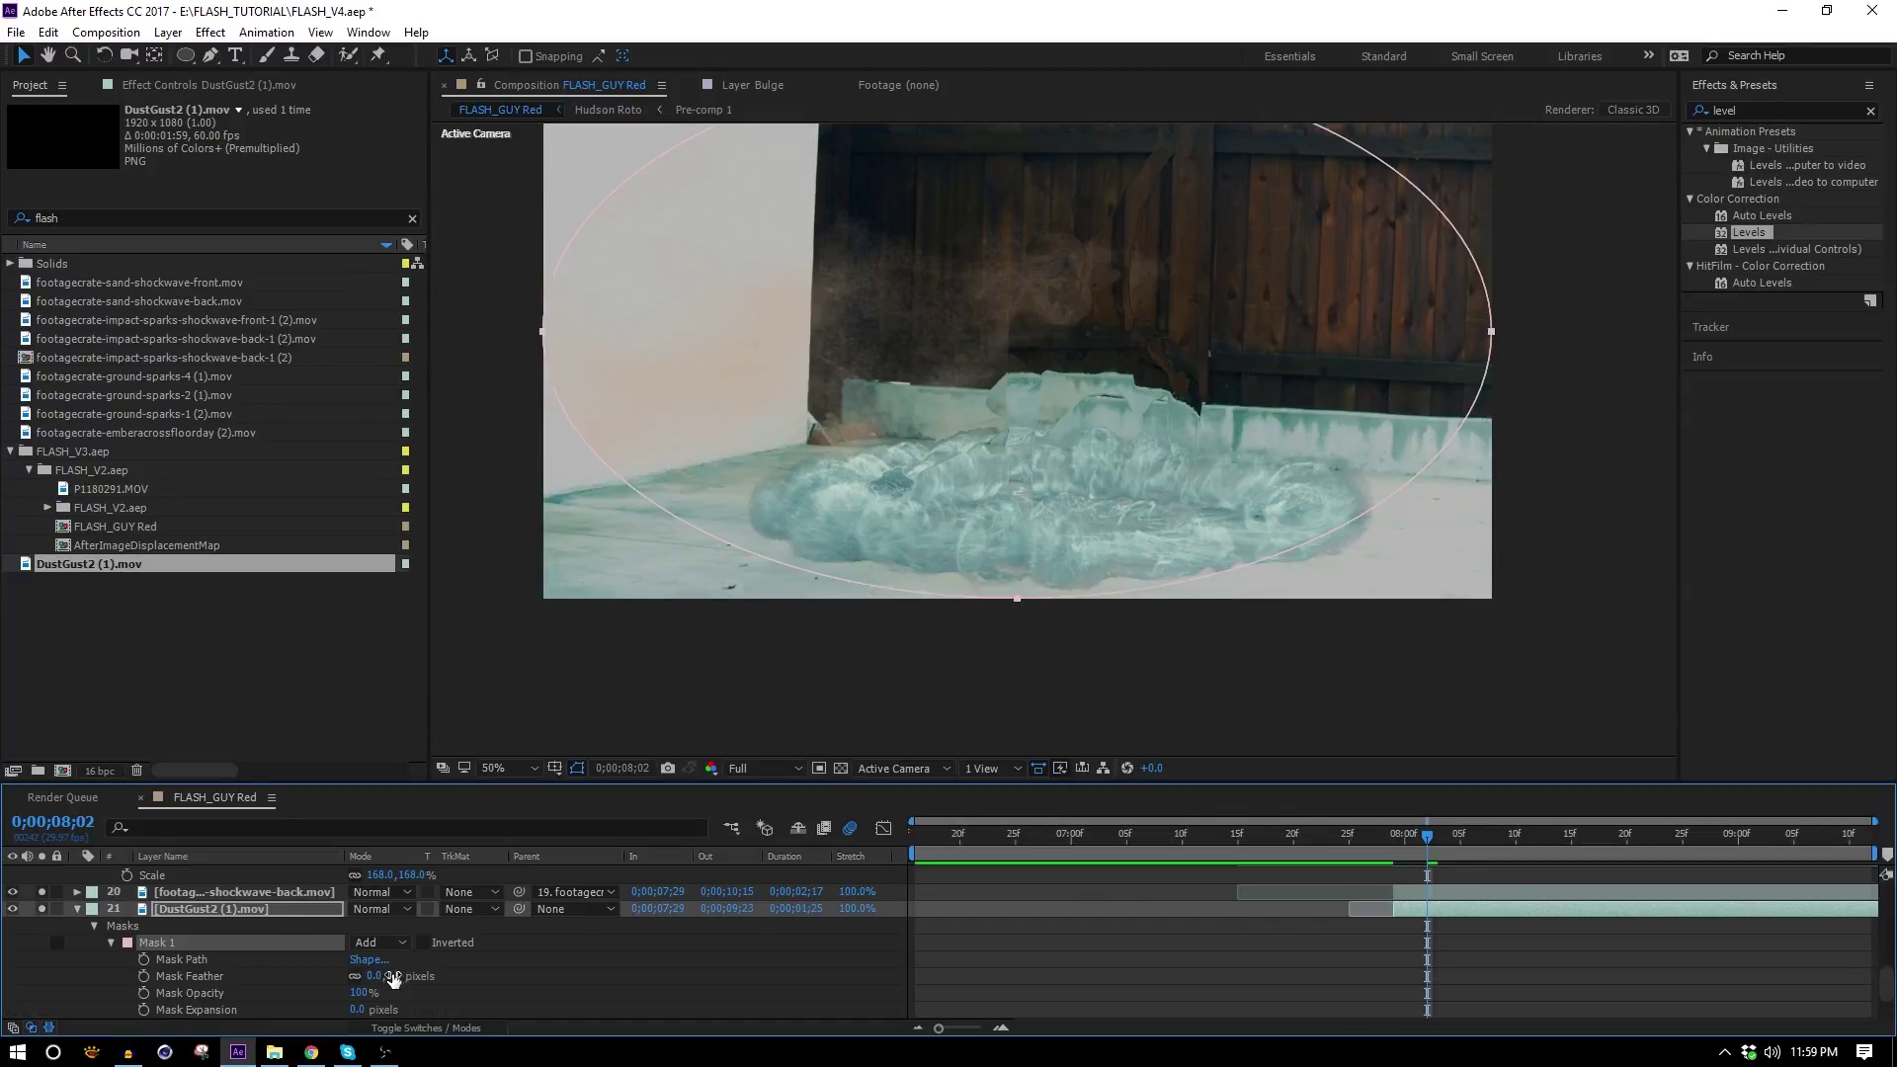
pyautogui.moveTo(396, 976); pyautogui.dragTo(467, 964)
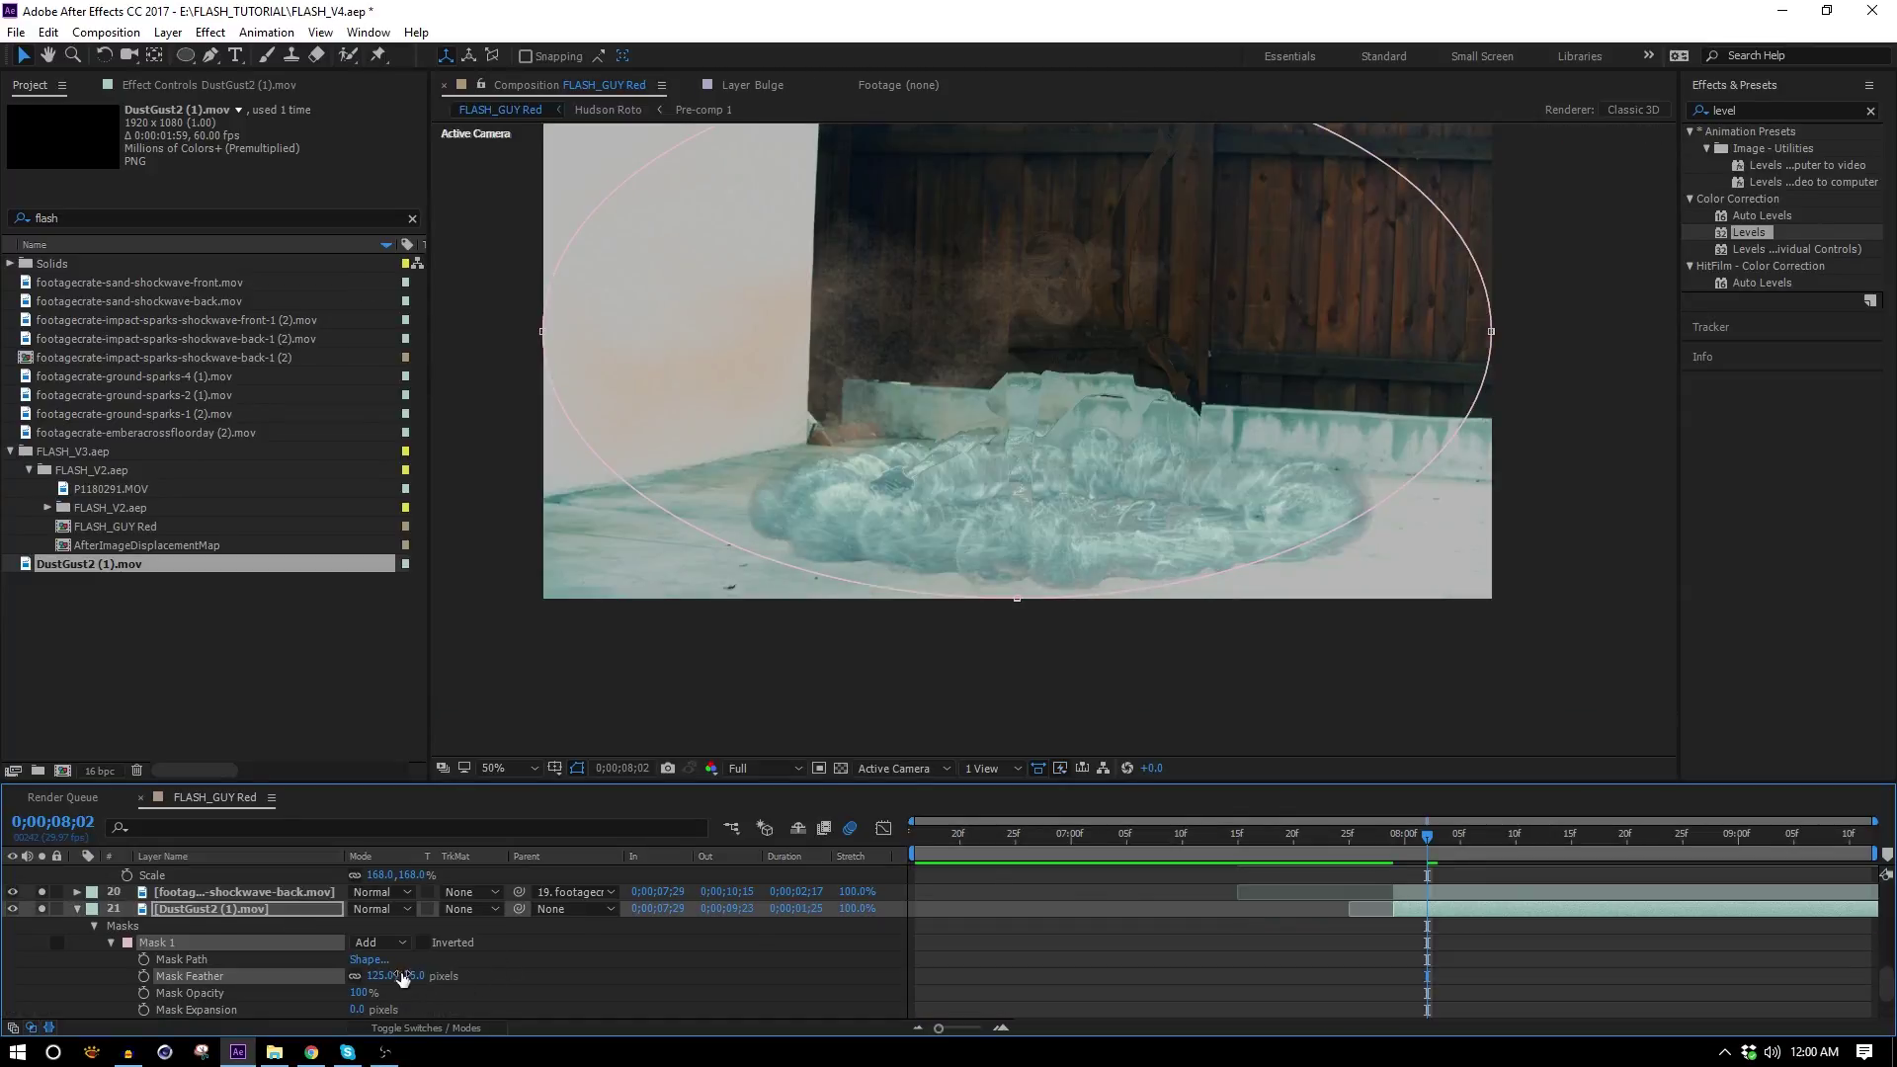
# Reposition the masked dust layer over the wooden fence and parent it to the Track layer.
pyautogui.click(20, 55)
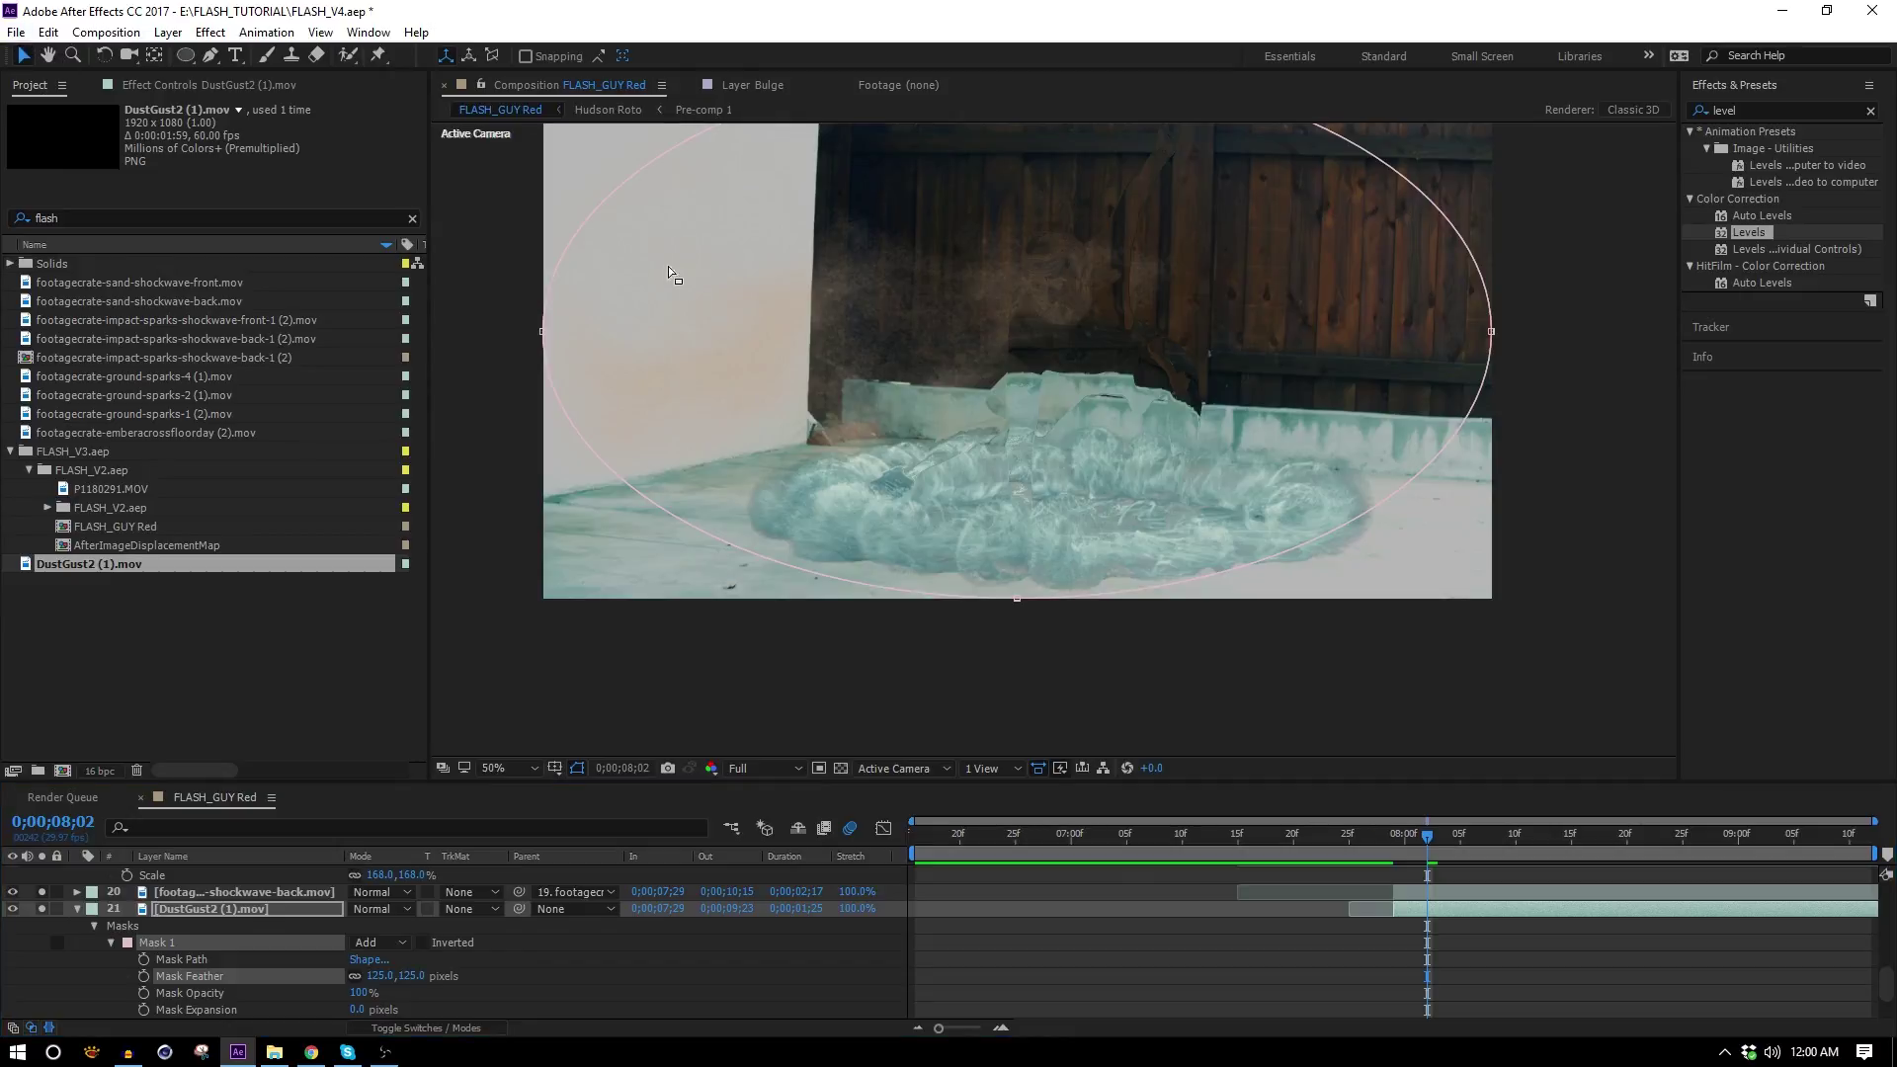
pyautogui.moveTo(835, 323); pyautogui.dragTo(1156, 312)
pyautogui.moveTo(267, 1013); pyautogui.dragTo(267, 1009)
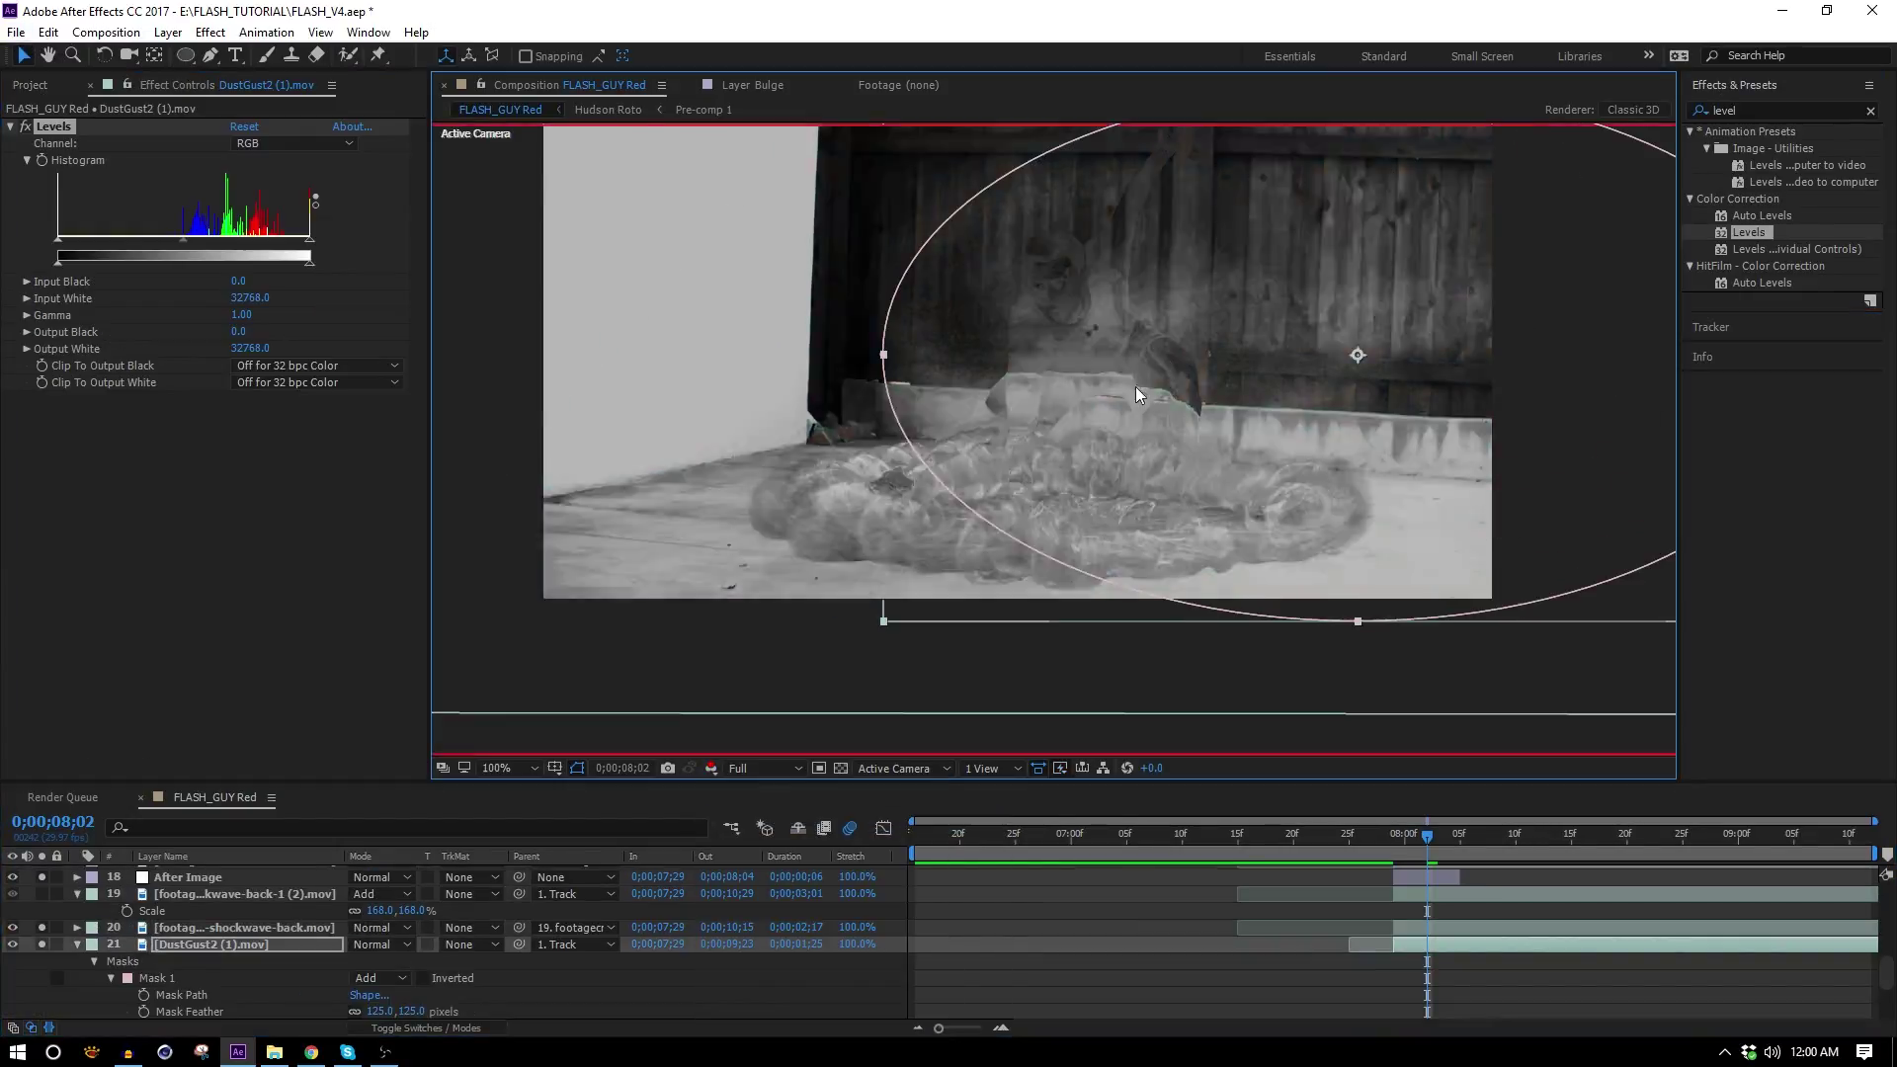
# Colour-match the dust using Levels, lowering red gamma to about 0.53 and blue gamma to about 0.87.
pyautogui.moveTo(184, 238); pyautogui.dragTo(221, 235)
pyautogui.click(713, 768)
pyautogui.click(741, 787)
pyautogui.click(275, 185)
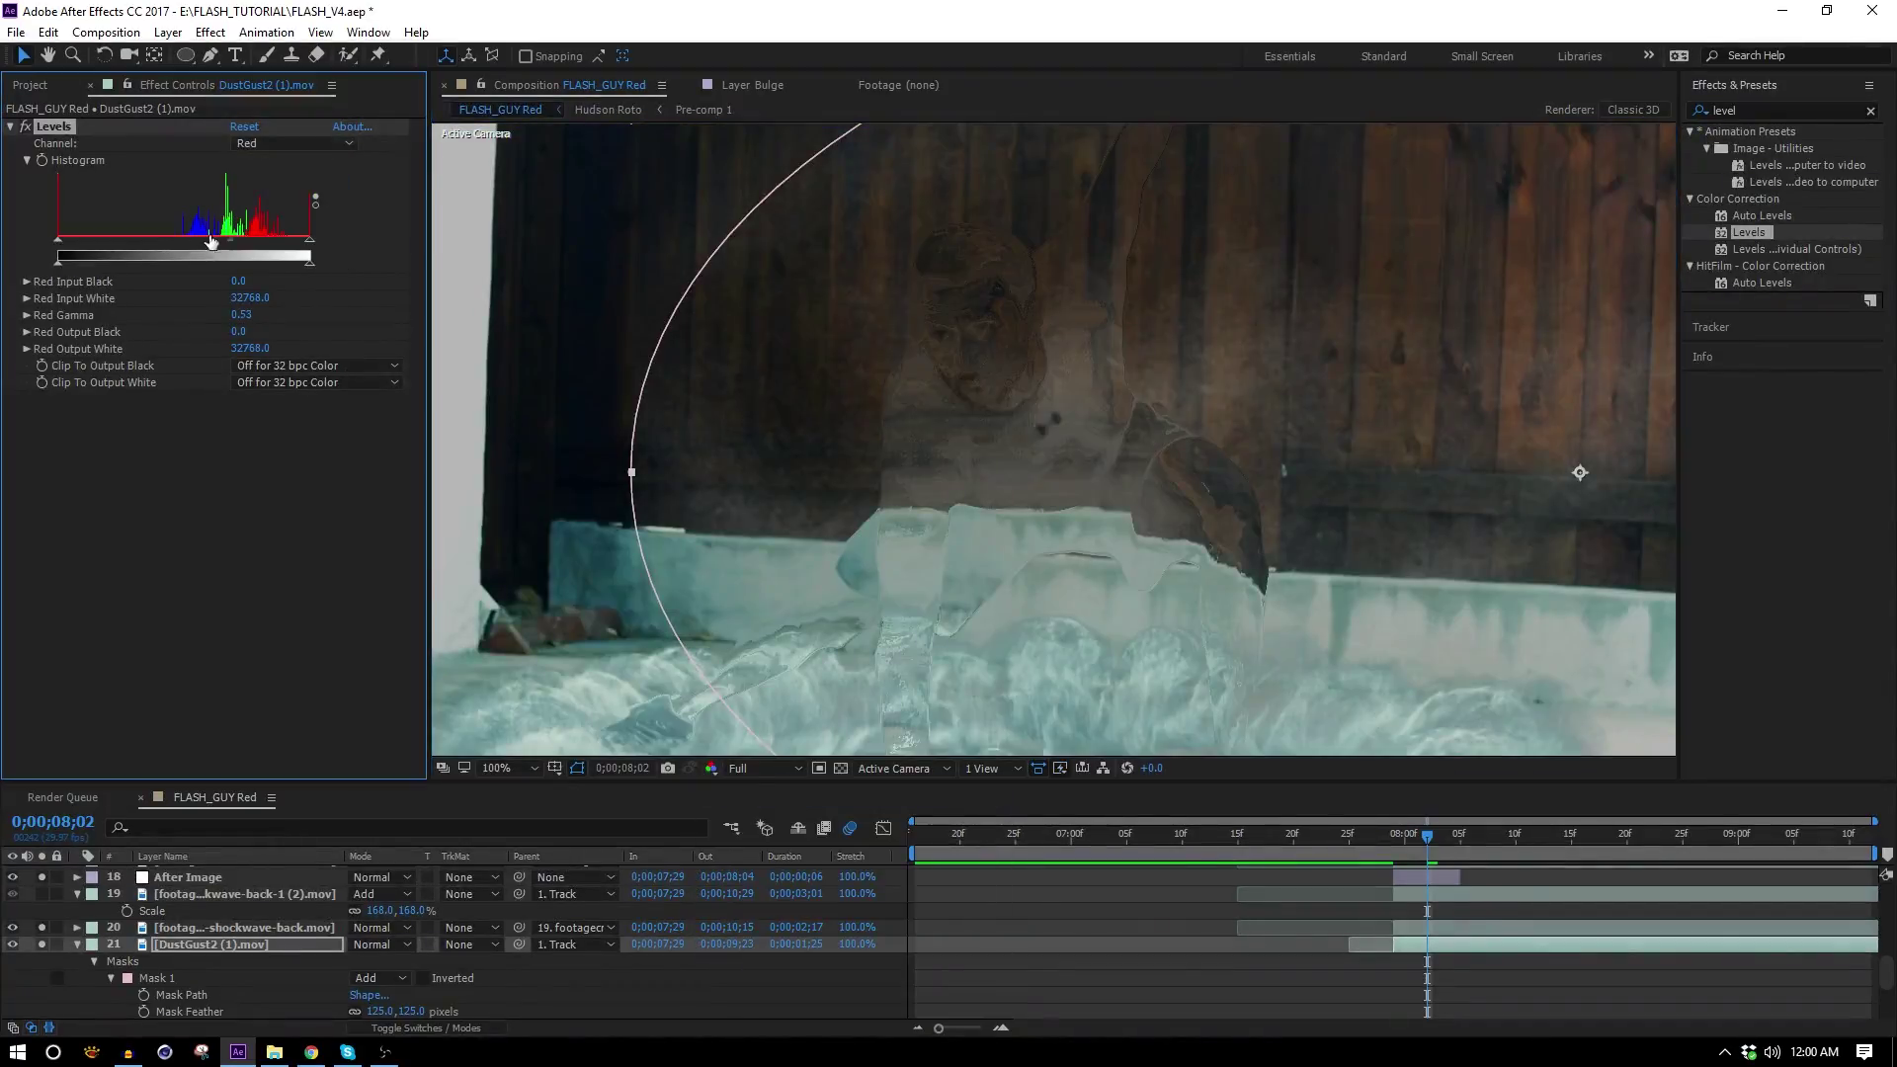
pyautogui.moveTo(221, 240); pyautogui.dragTo(225, 240)
pyautogui.moveTo(183, 240); pyautogui.dragTo(198, 242)
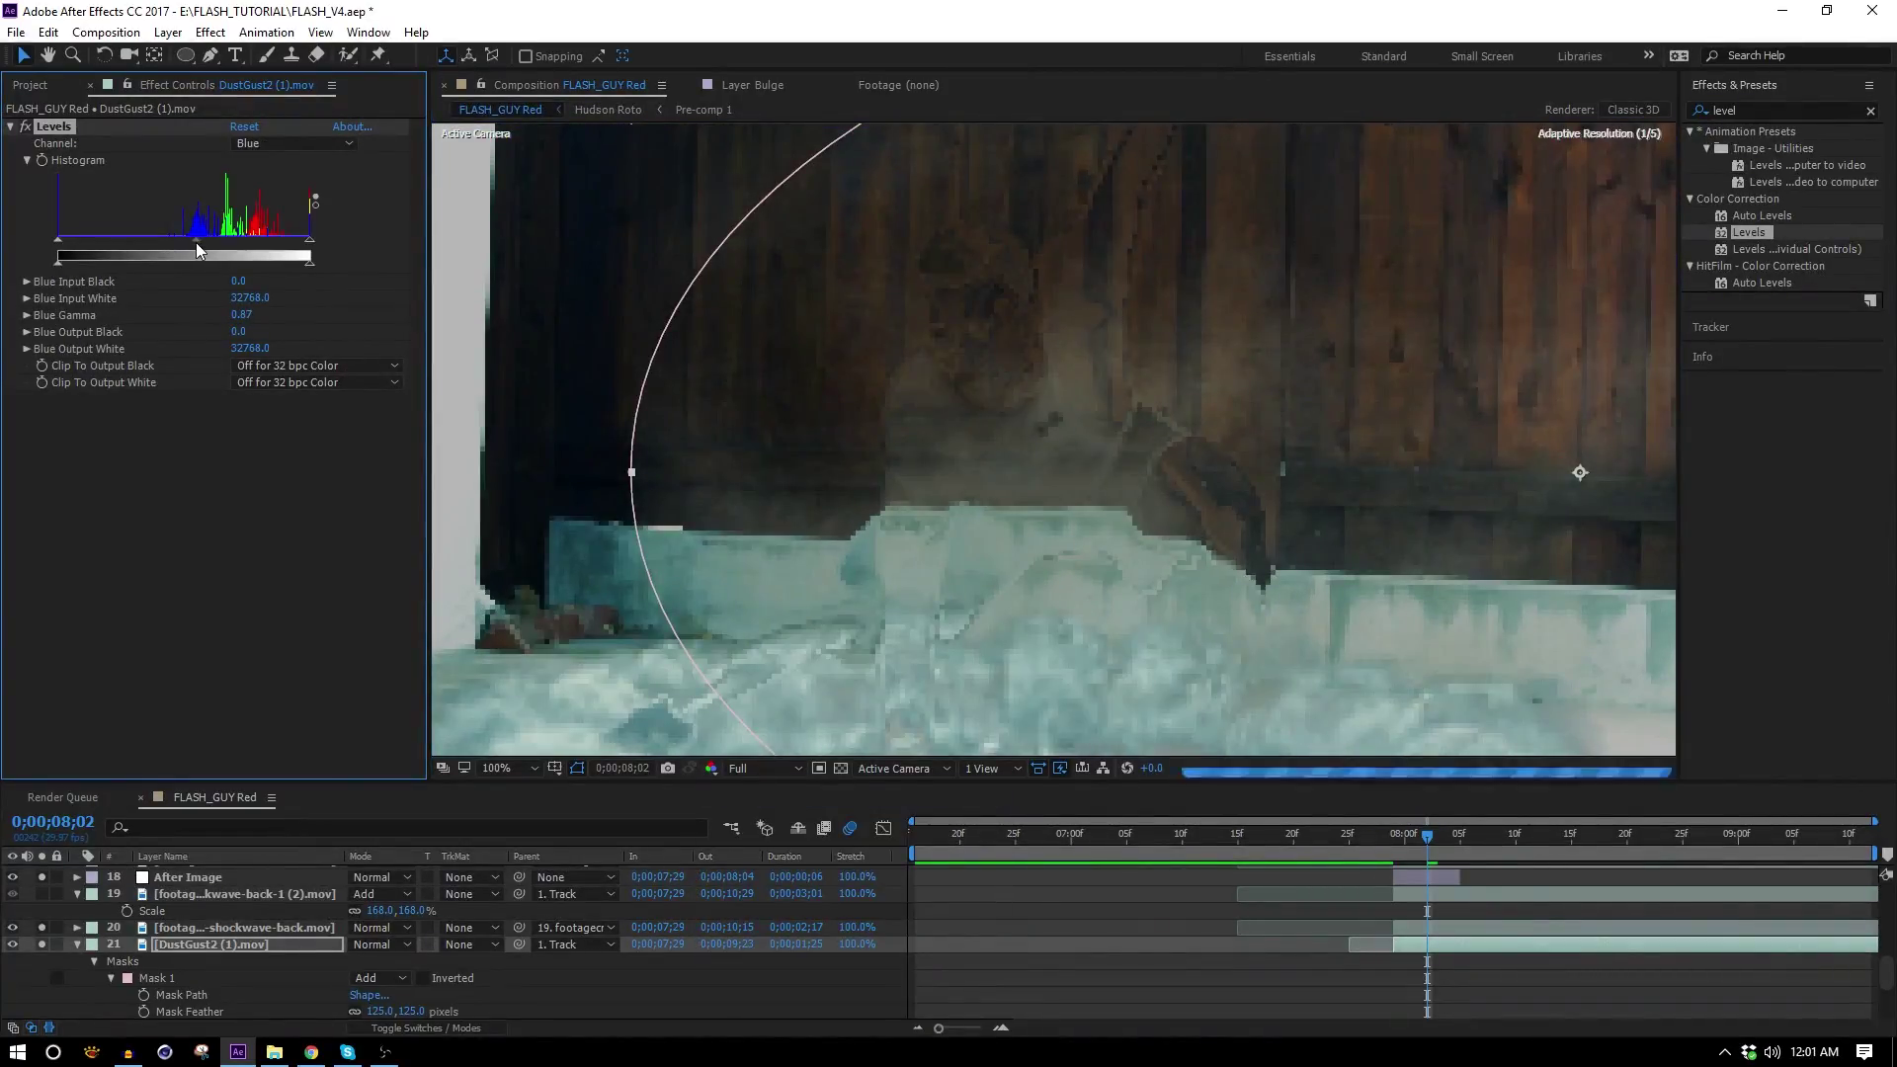
# Switch to the browser and download 3d Lightning Accent 3 in HD from FootageCrate's Magic / Powers collection.
pyautogui.scroll(-2, 1306, 502)
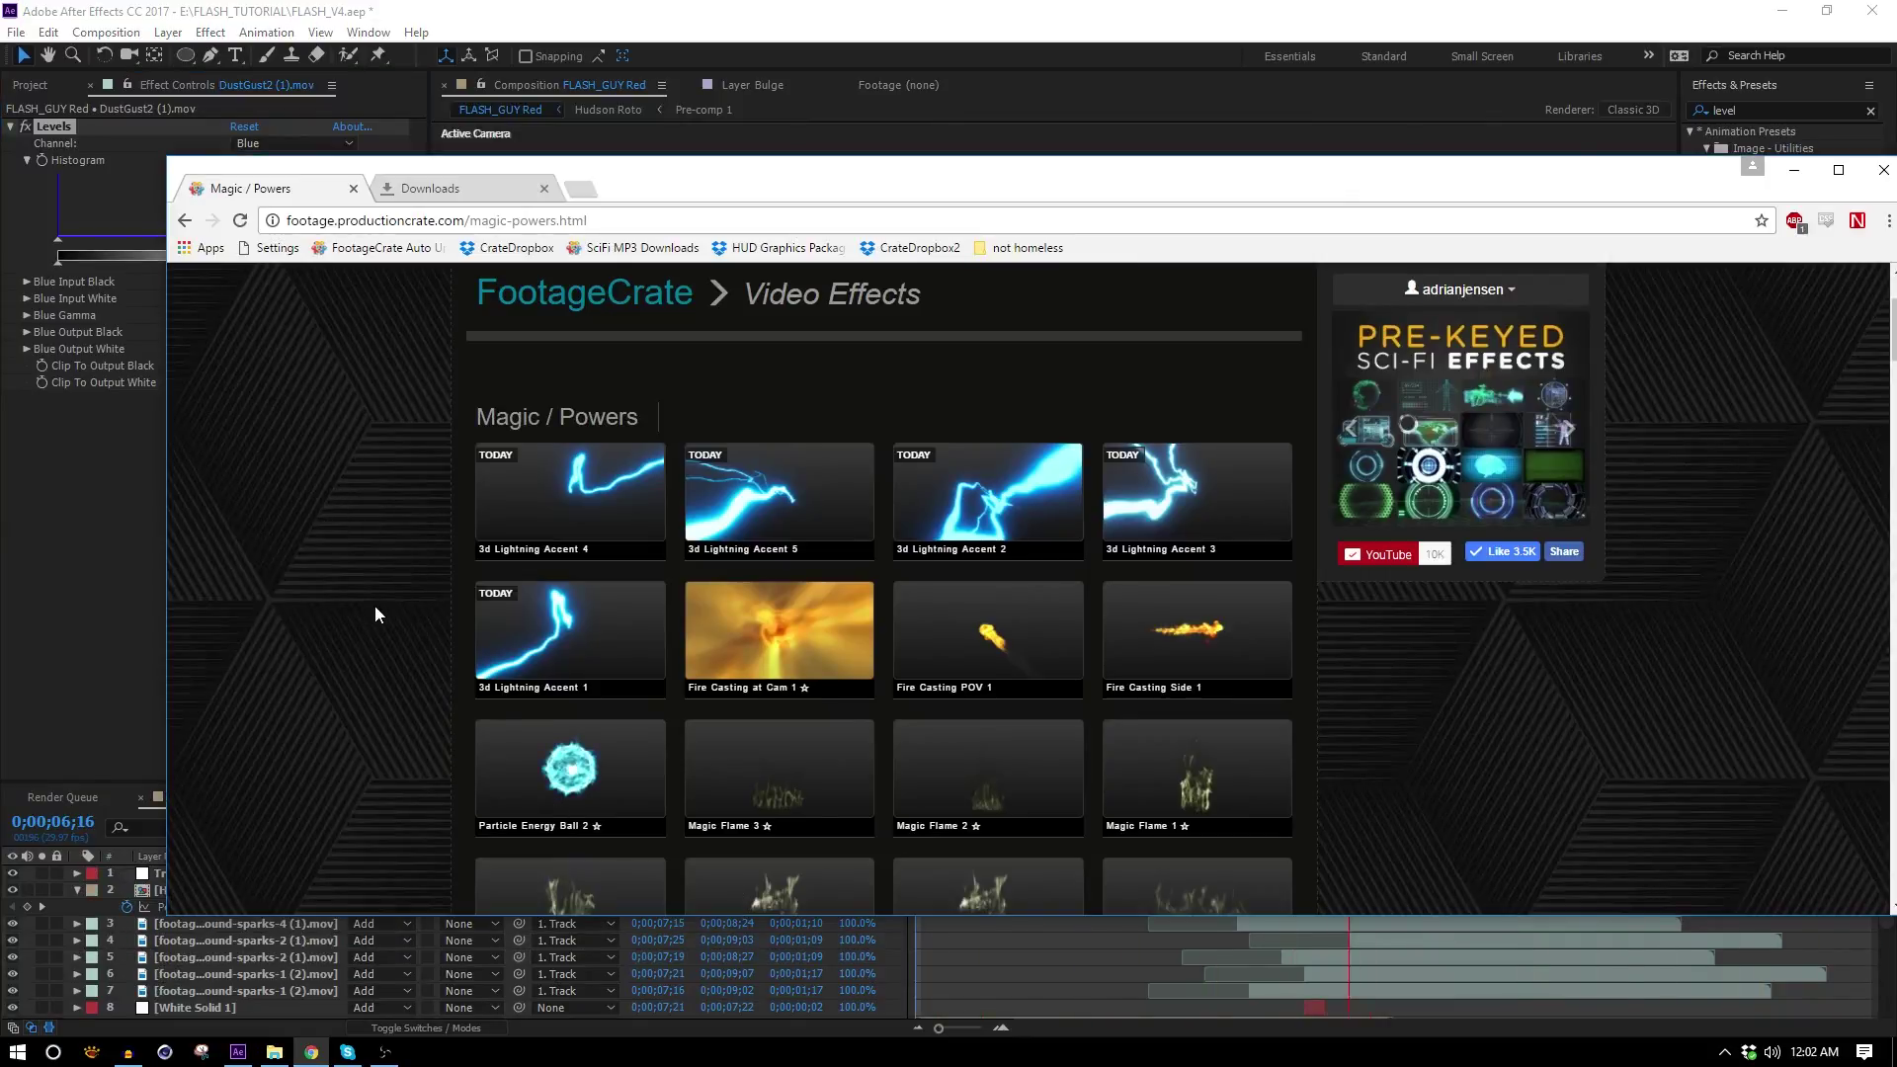
pyautogui.moveTo(1664, 190); pyautogui.dragTo(1365, 952)
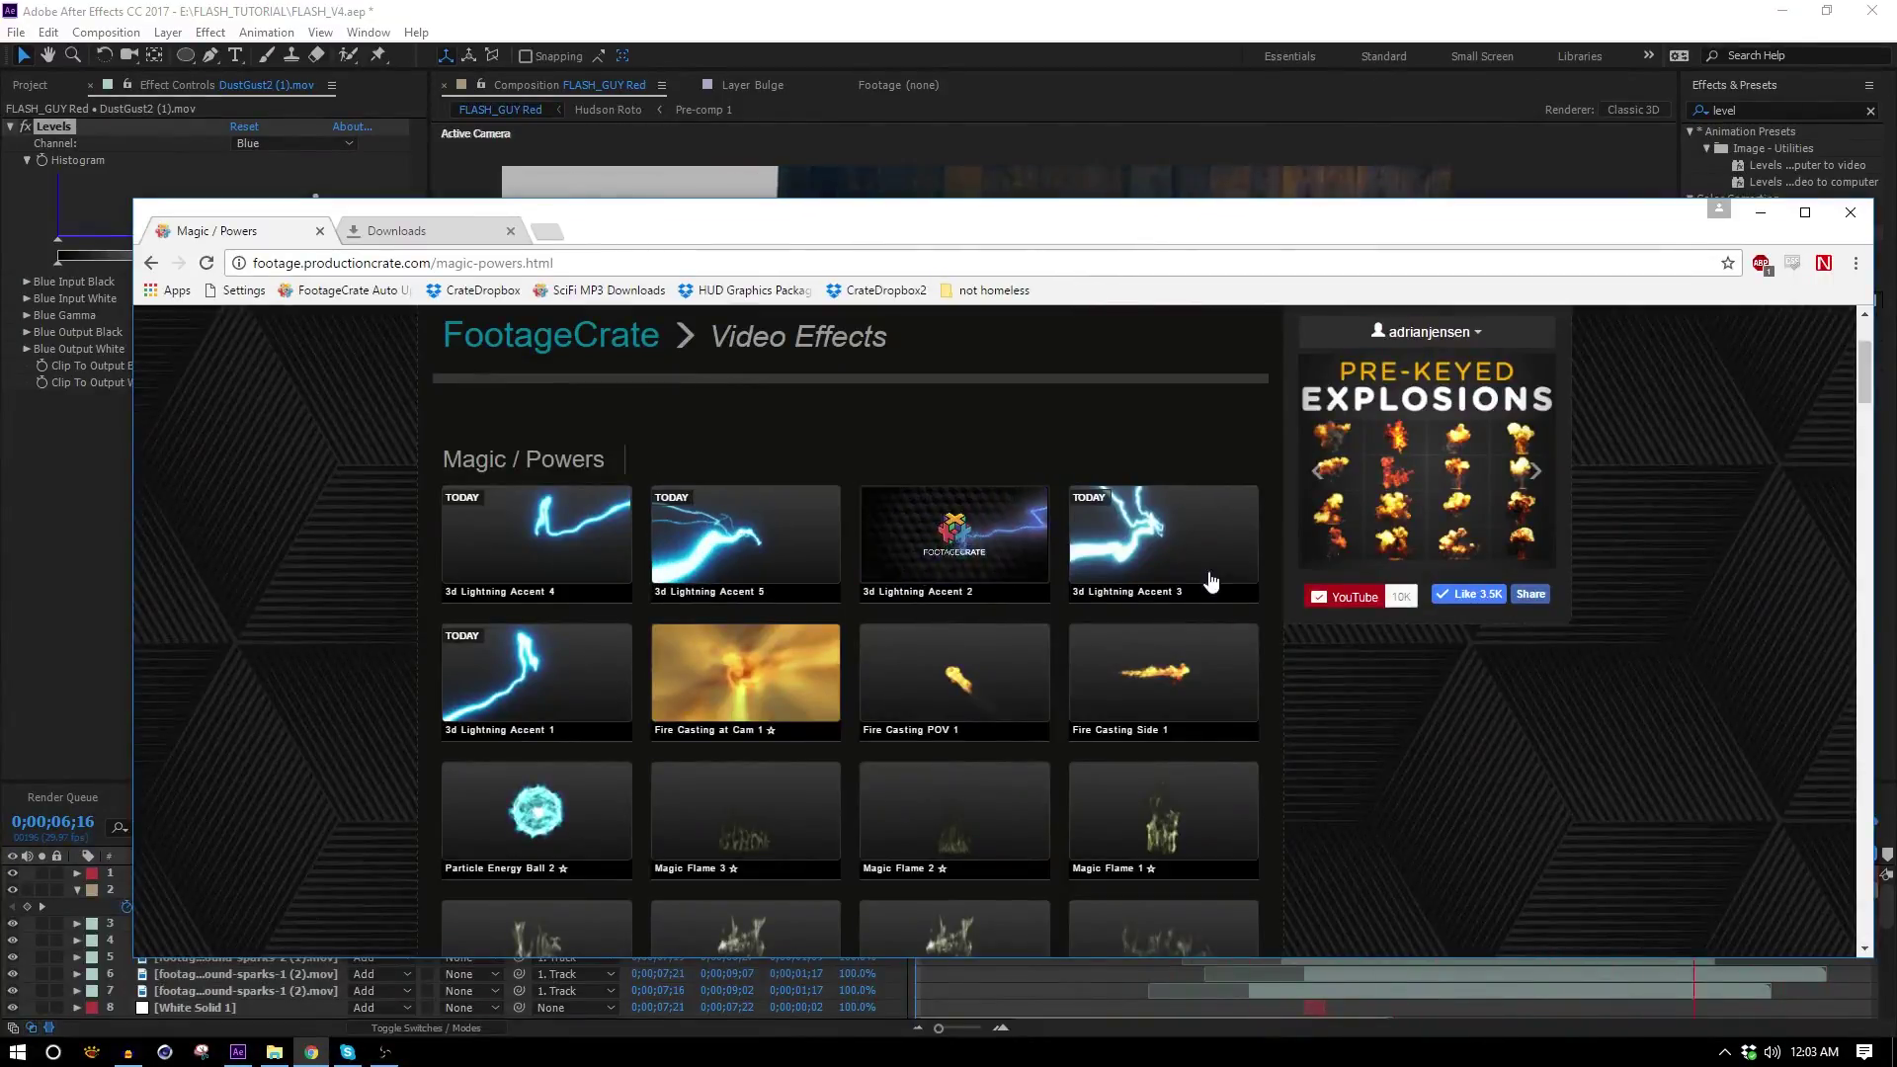
pyautogui.click(1214, 582)
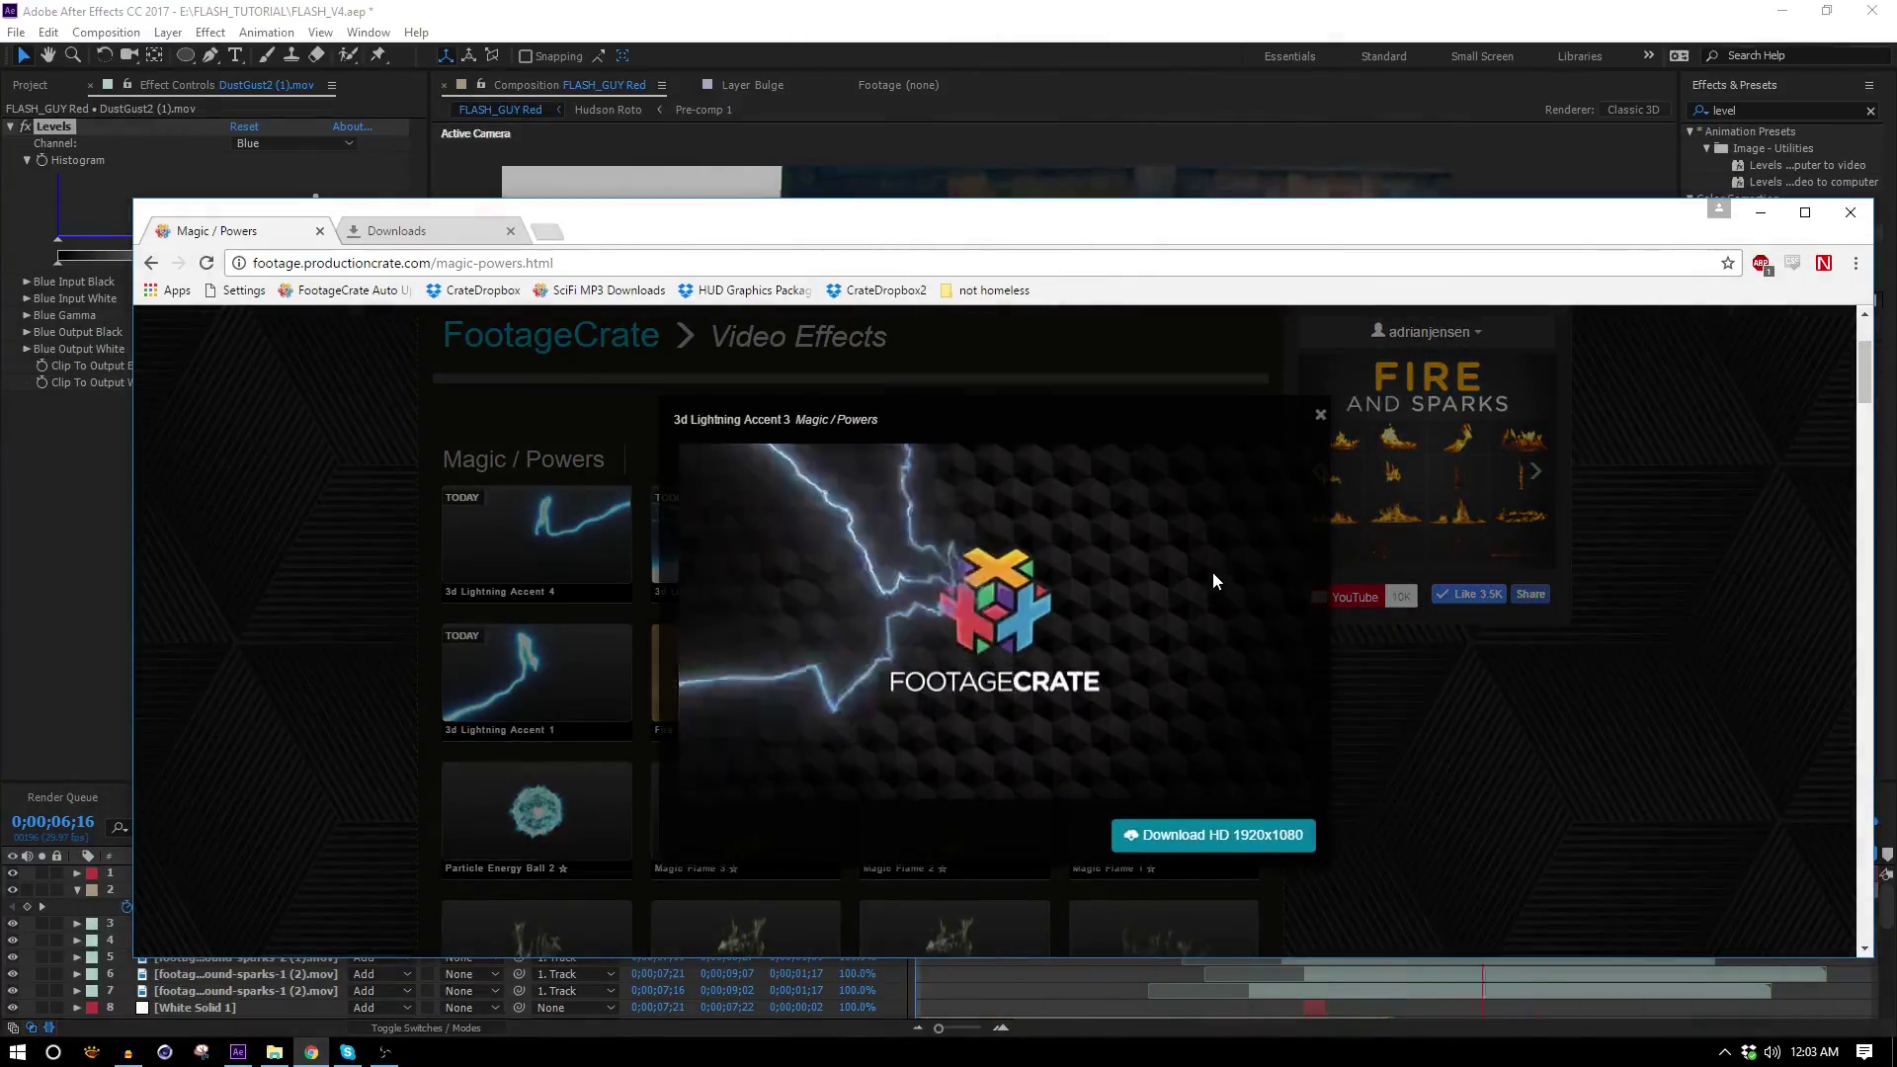
pyautogui.click(1213, 835)
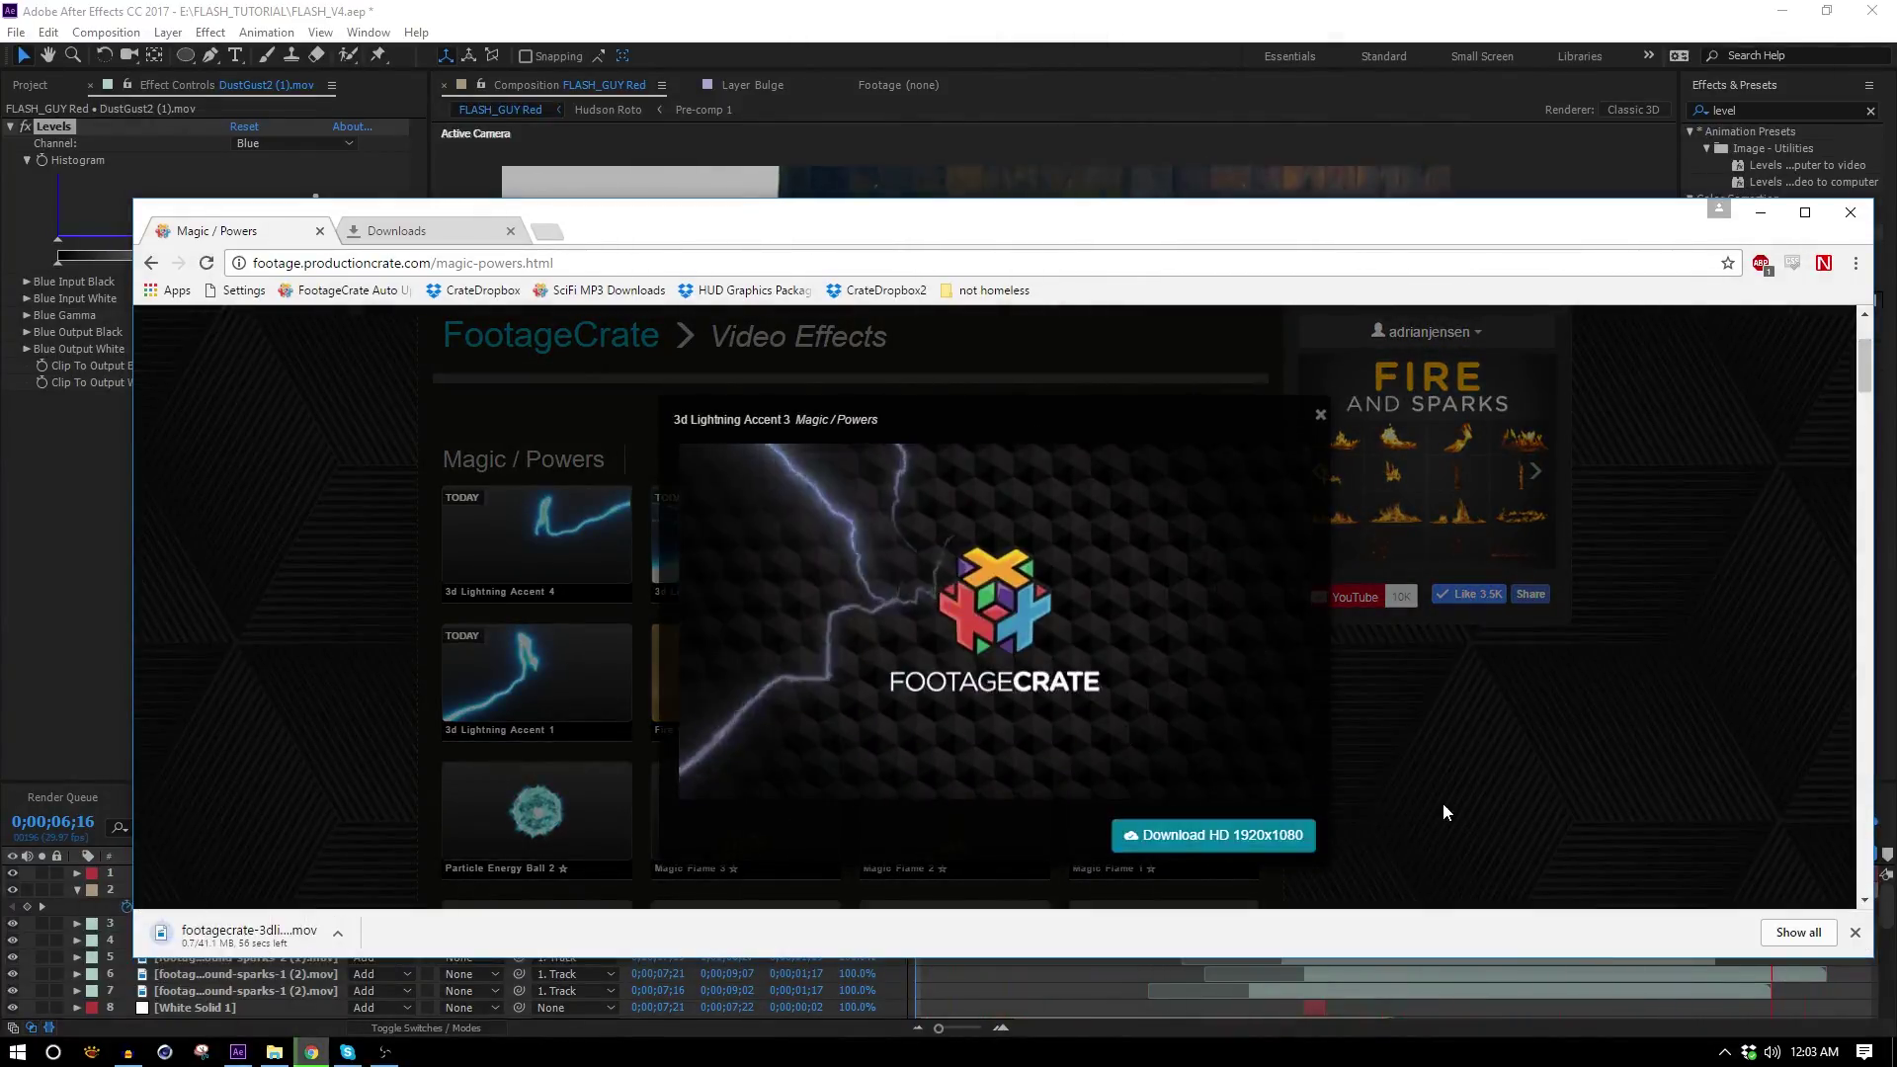
# Download 3d Lightning Accent 1 and 3d Lightning Accent 5 in HD, and open 3d Lightning Accent 4.
pyautogui.click(1443, 802)
pyautogui.click(496, 678)
pyautogui.click(1220, 810)
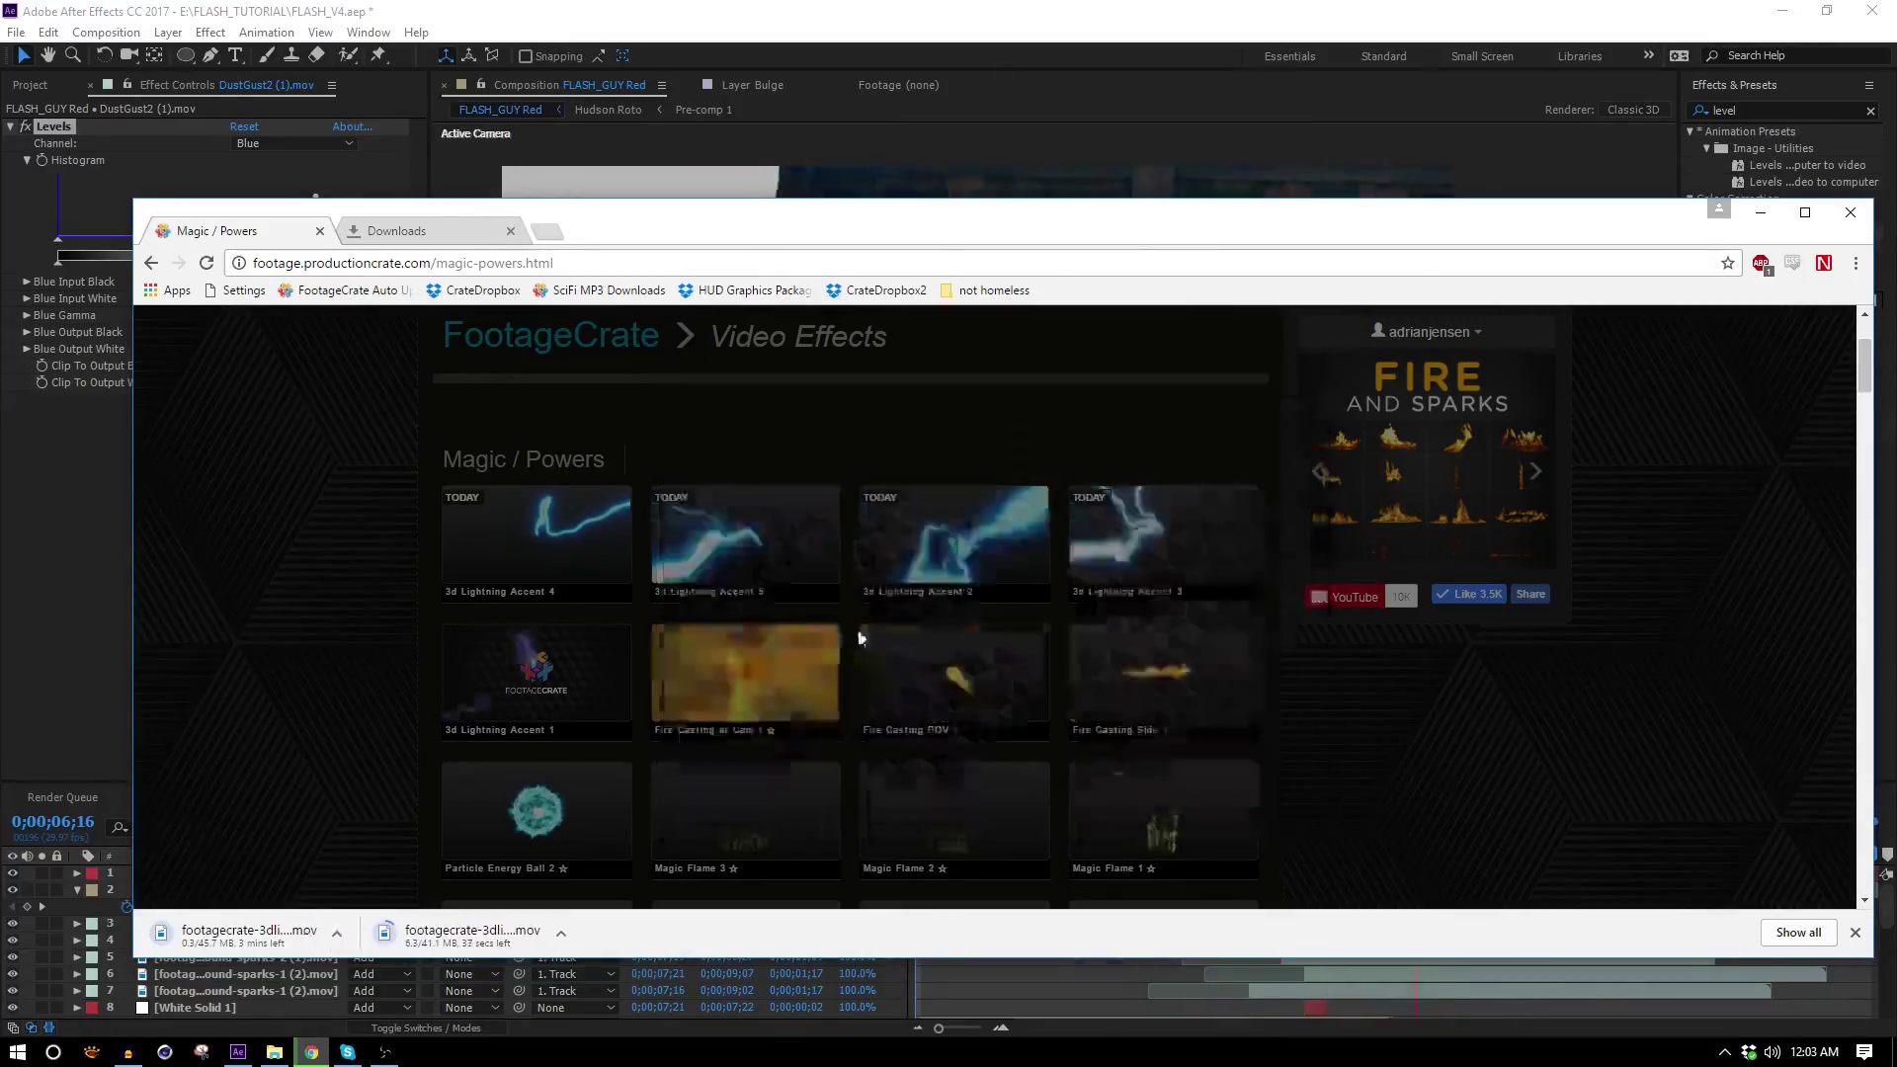
pyautogui.click(809, 558)
pyautogui.click(1216, 804)
pyautogui.click(1456, 682)
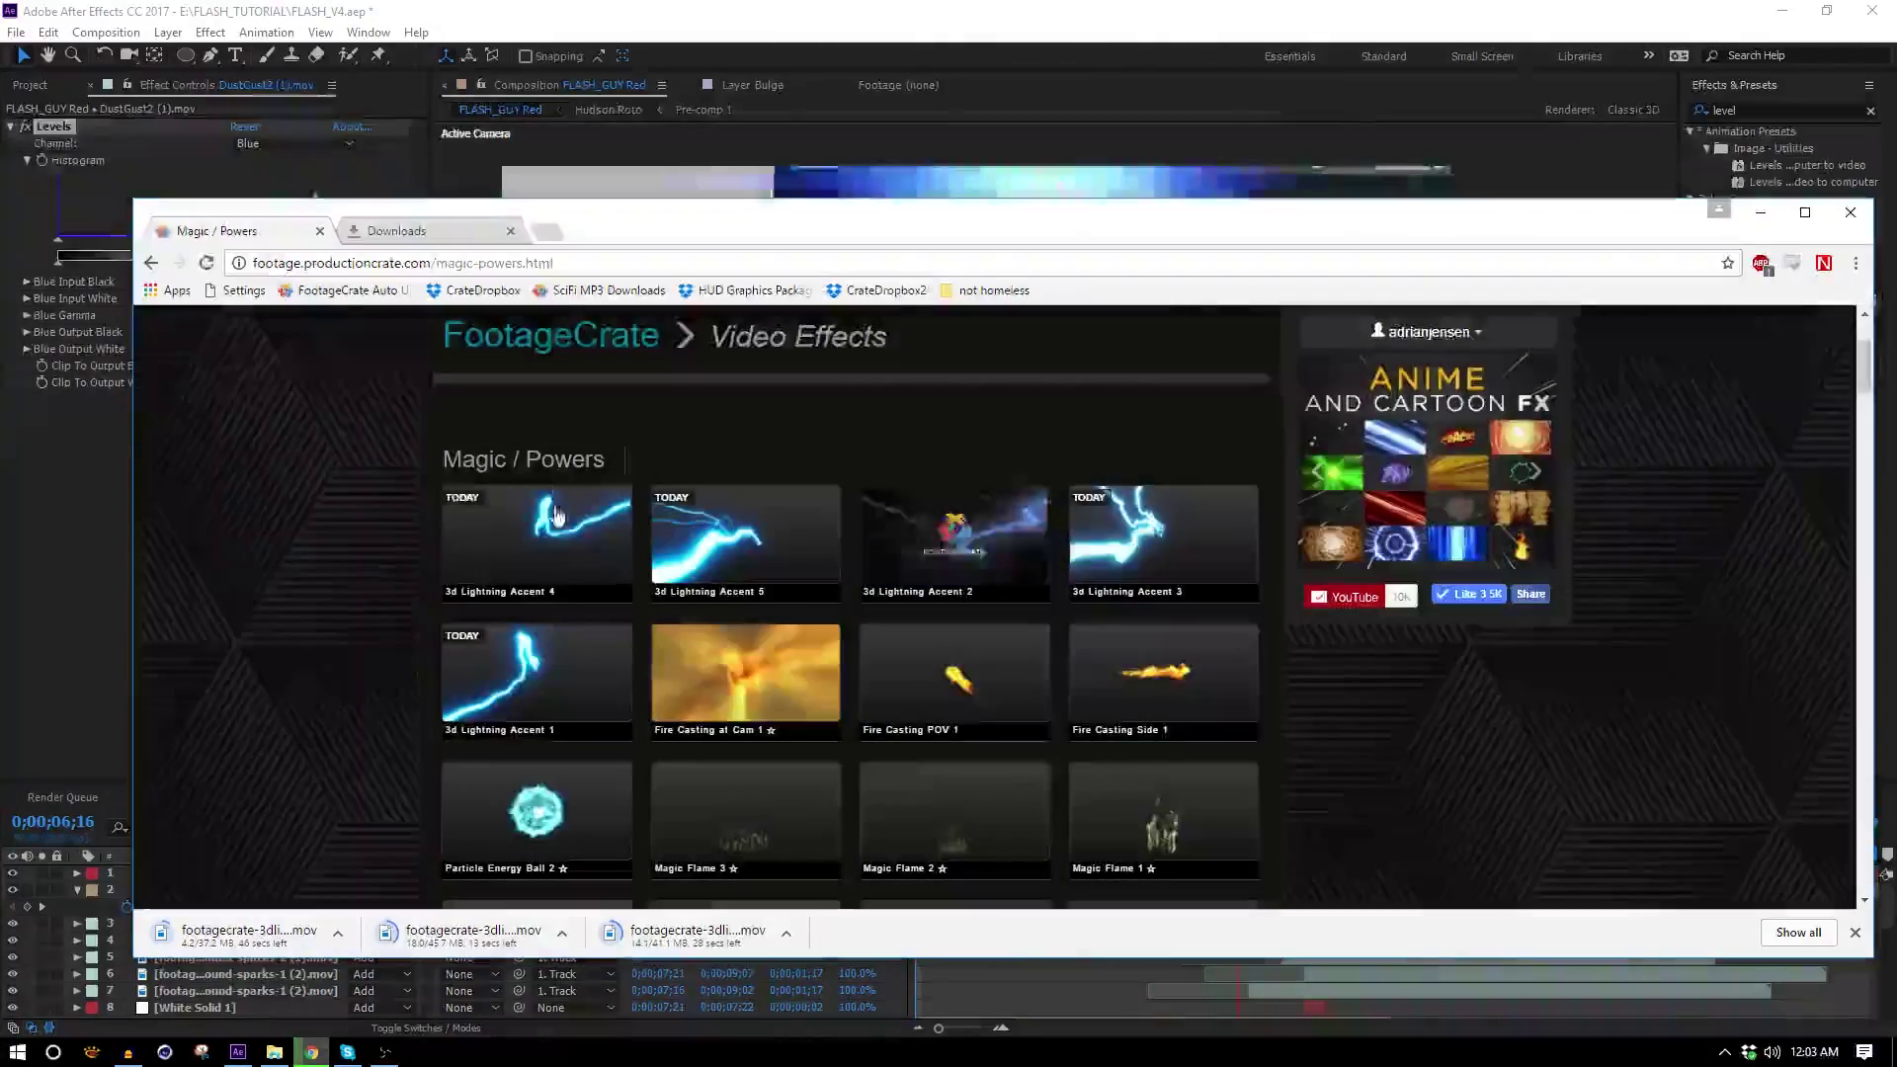
pyautogui.click(563, 521)
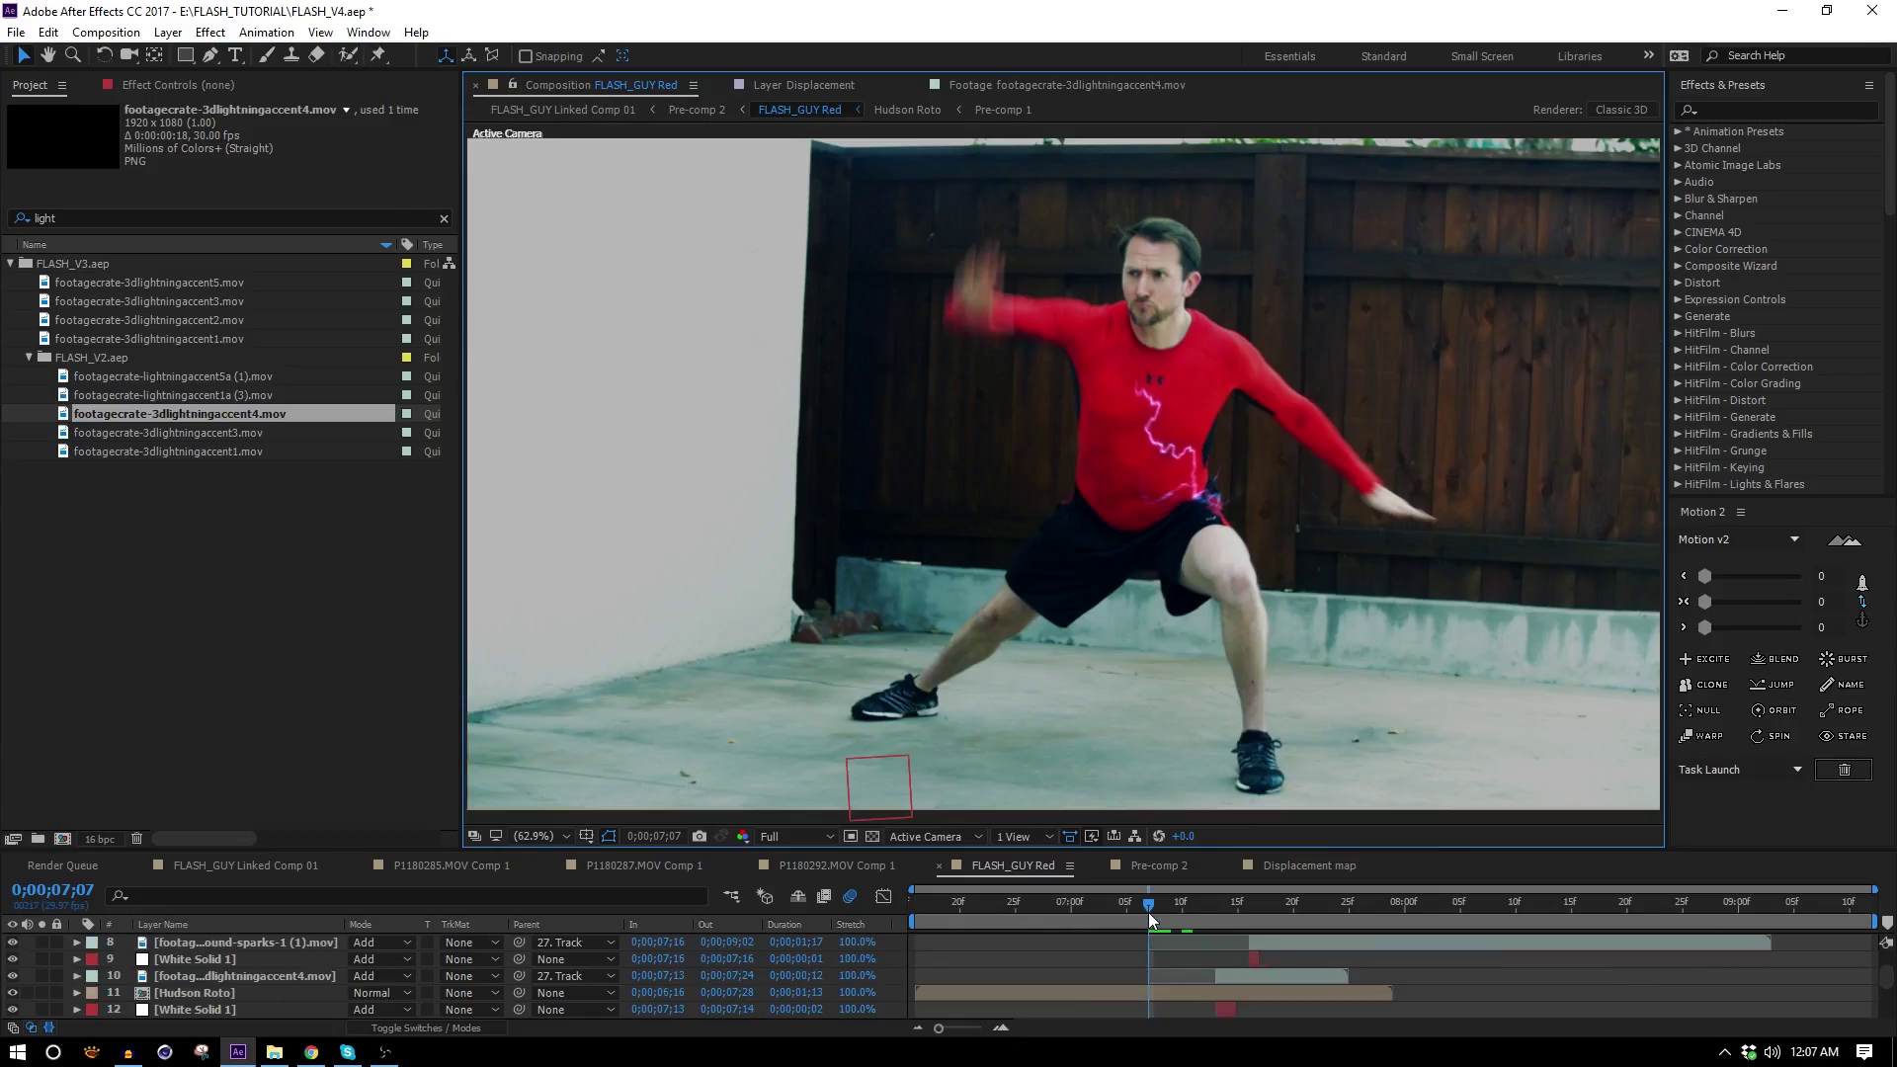
# Go to 0;00;07;08 and add footagecrate-3dlightningaccent4.mov as the topmost layer, parented to the Track layer.
pyautogui.moveTo(1148, 911); pyautogui.dragTo(1164, 911)
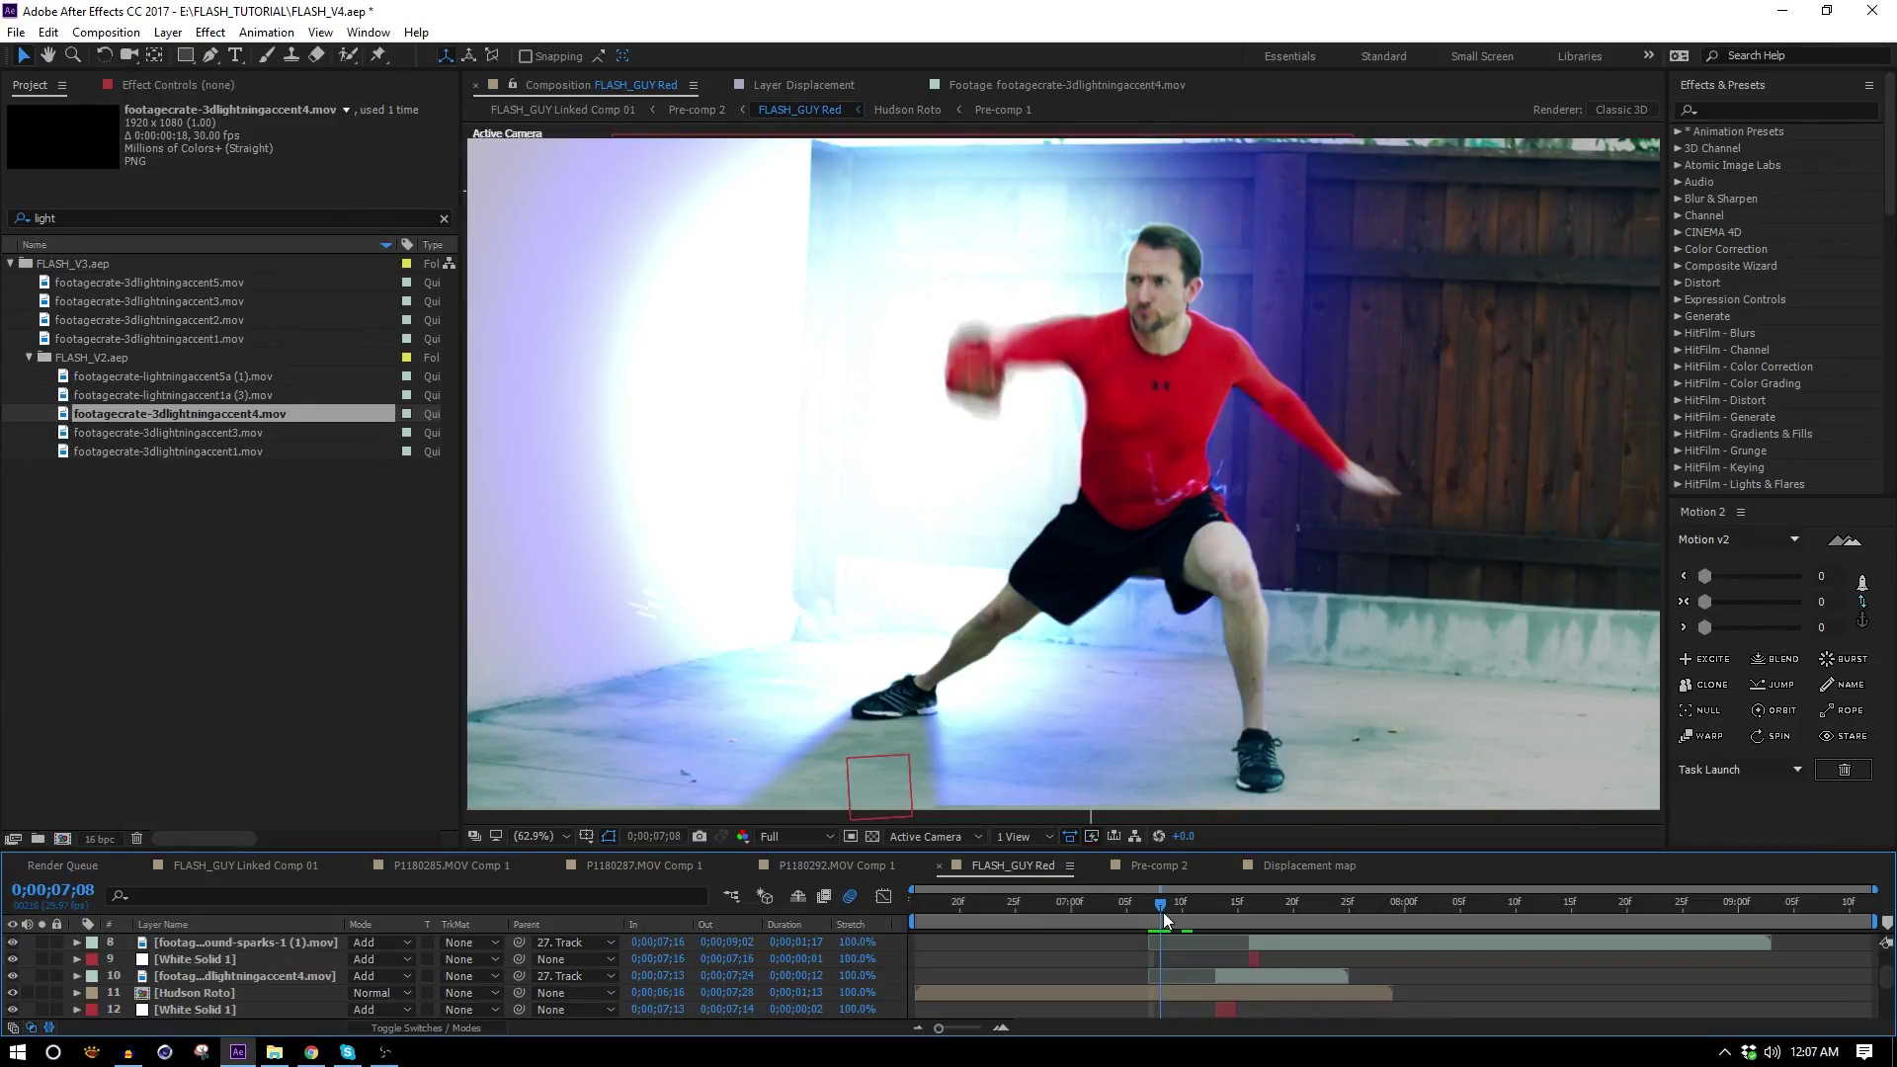
pyautogui.scroll(-1, 814, 573)
pyautogui.scroll(-2, 560, 965)
pyautogui.moveTo(560, 972); pyautogui.dragTo(553, 928)
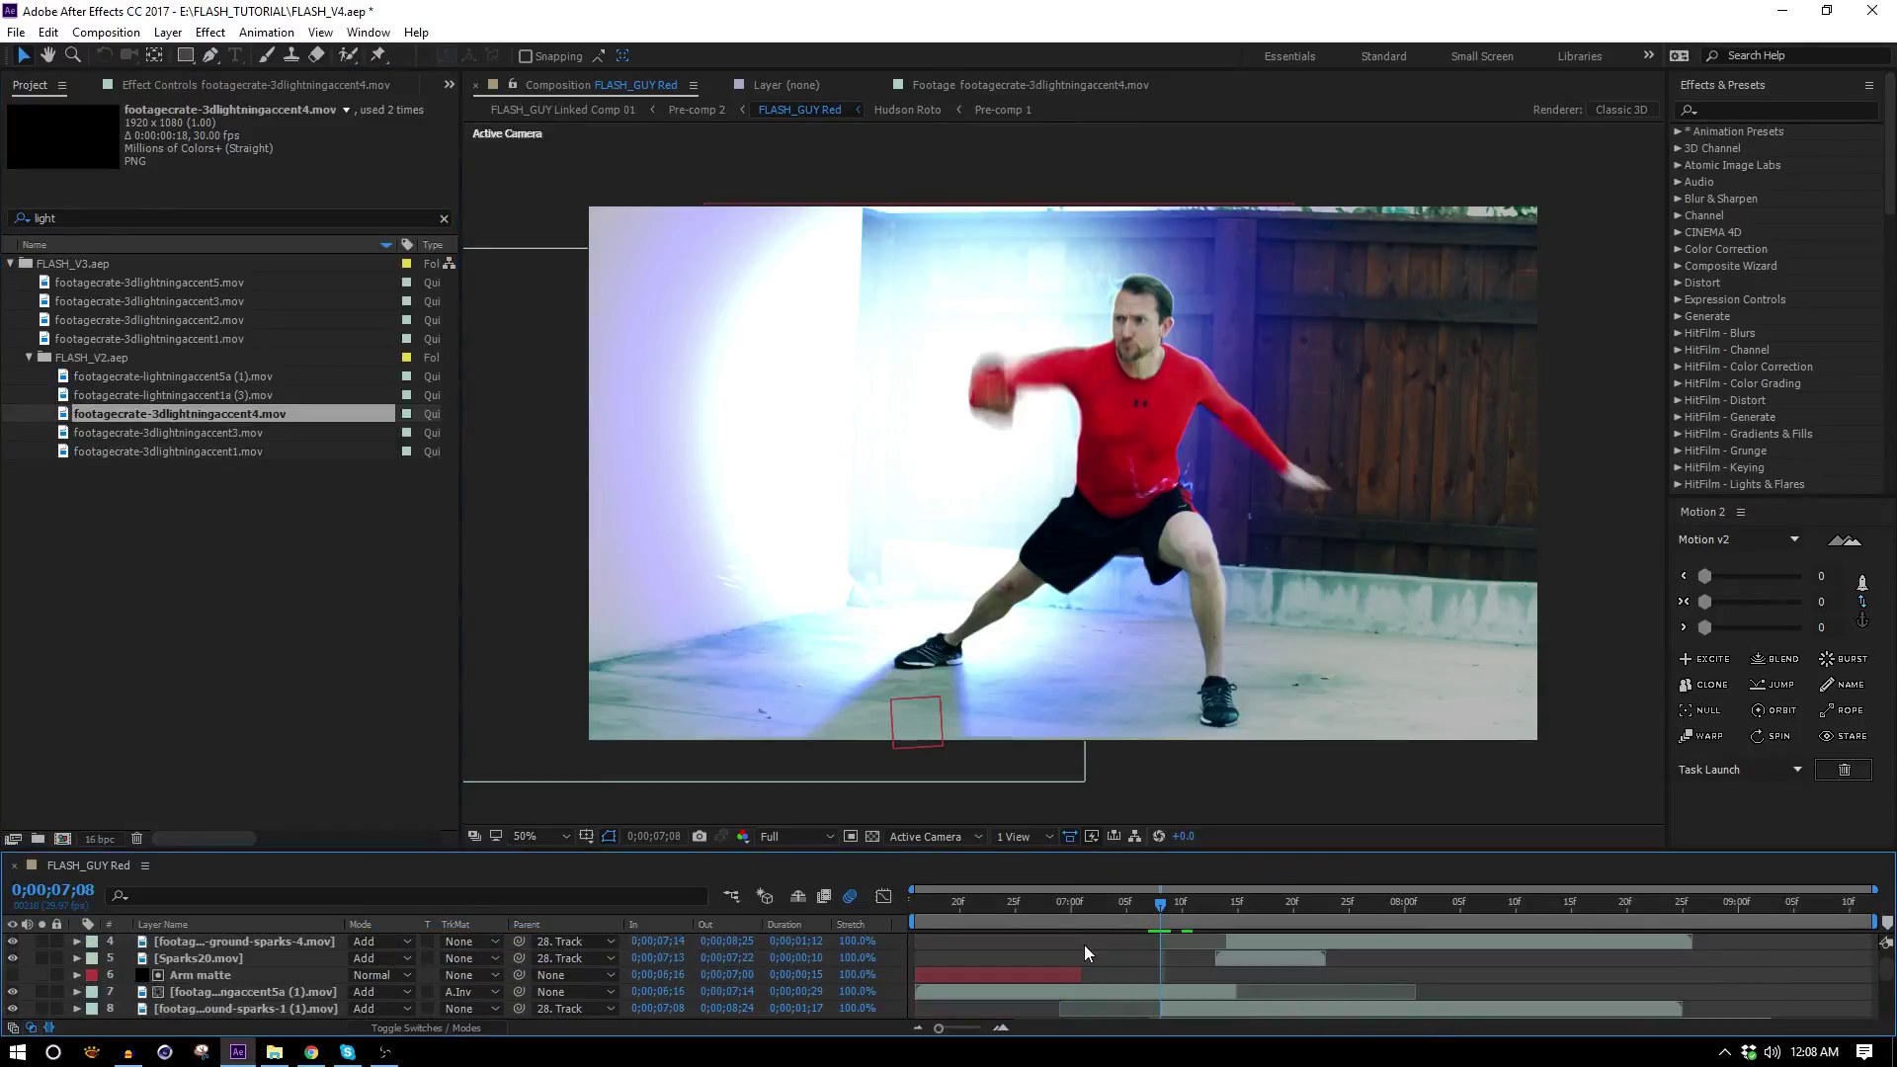
pyautogui.scroll(2, 1067, 946)
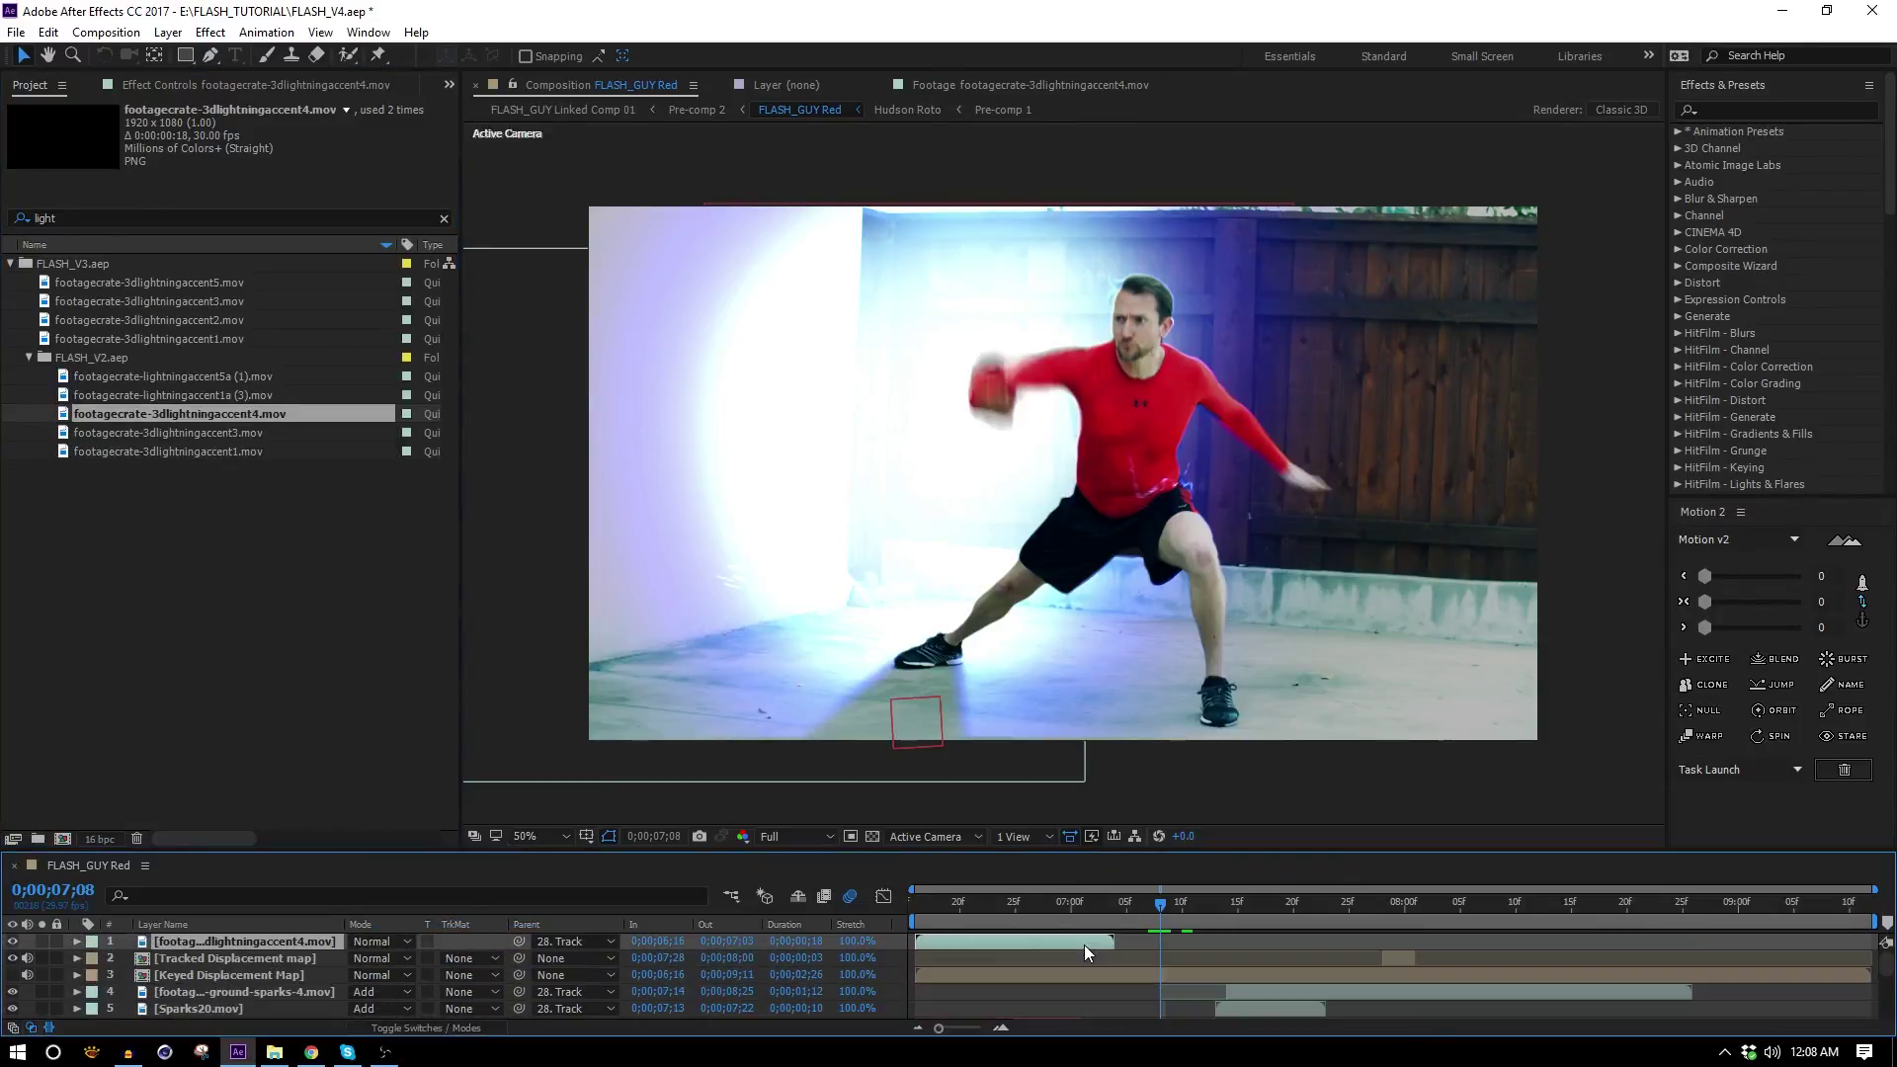
# Solo the new lightning accent 4 layer and slide it in time to start at 0;00;07;05.
pyautogui.moveTo(1046, 941); pyautogui.dragTo(1213, 941)
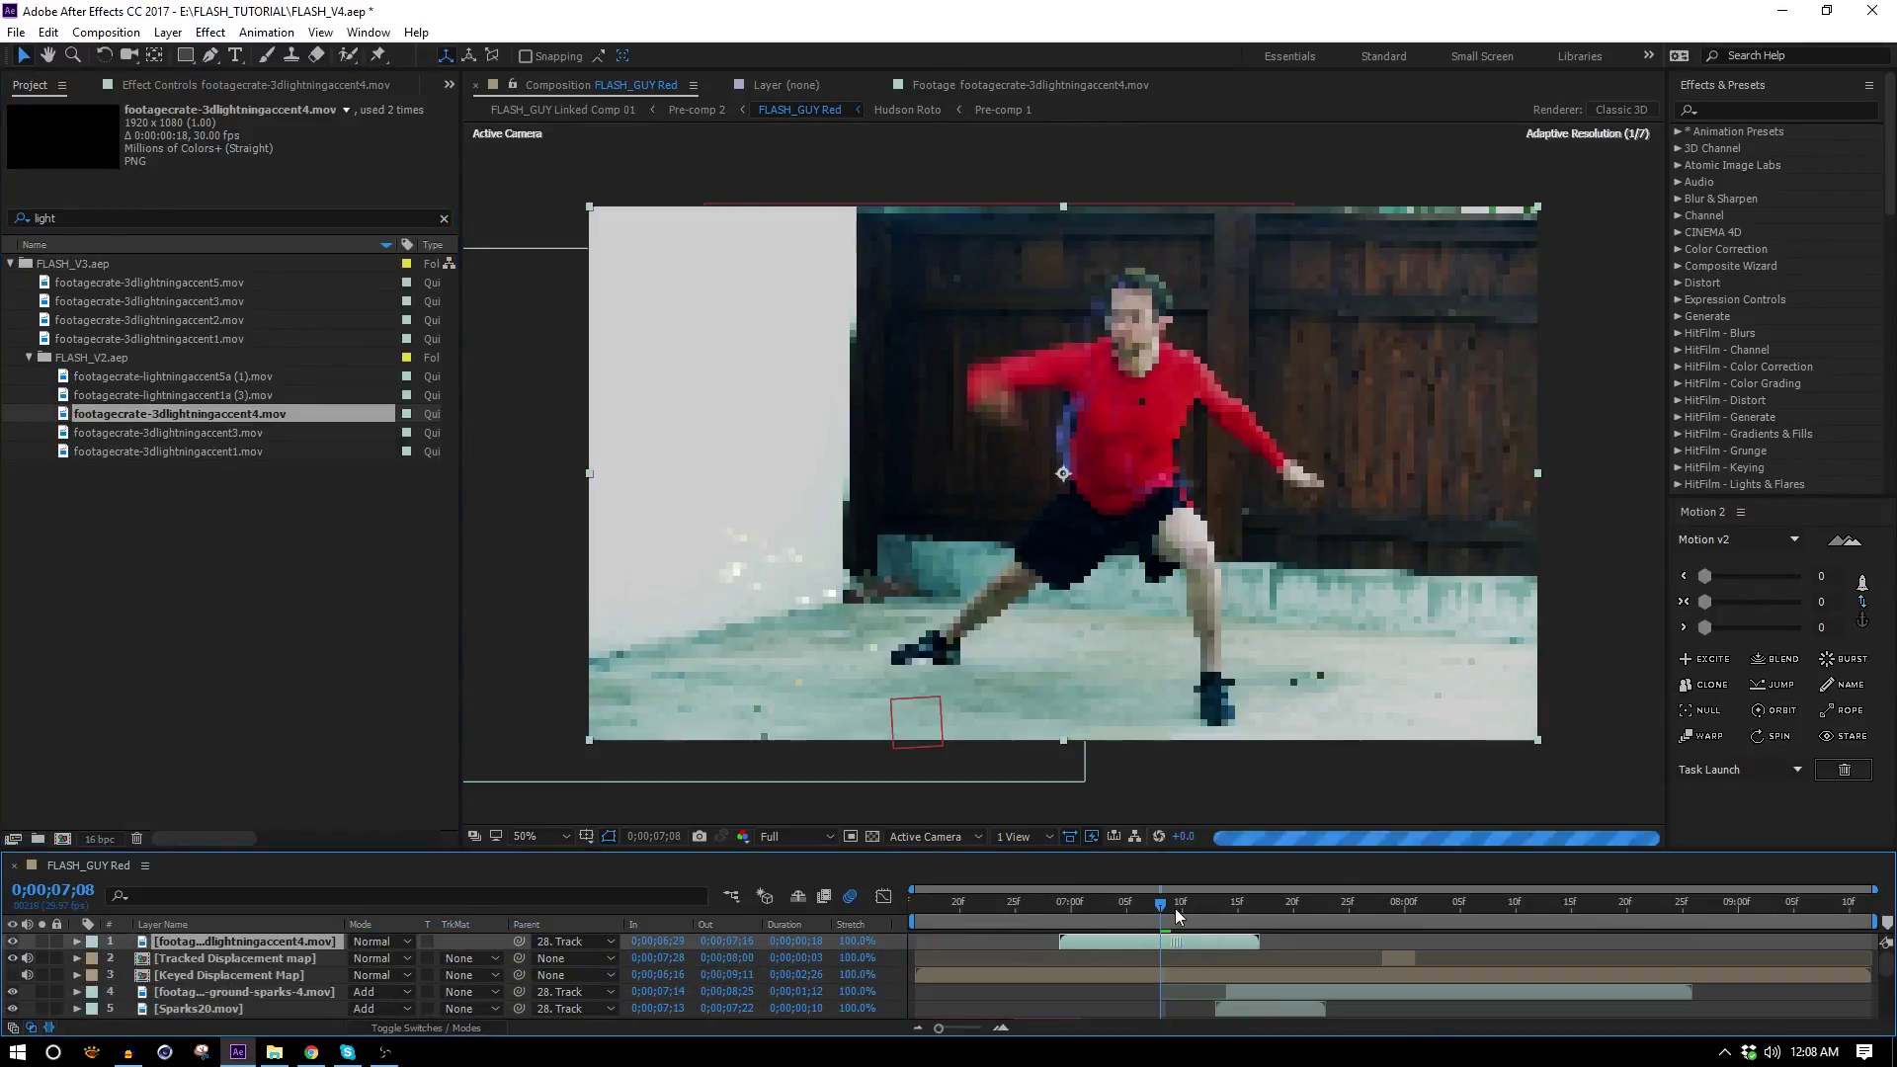
pyautogui.click(42, 942)
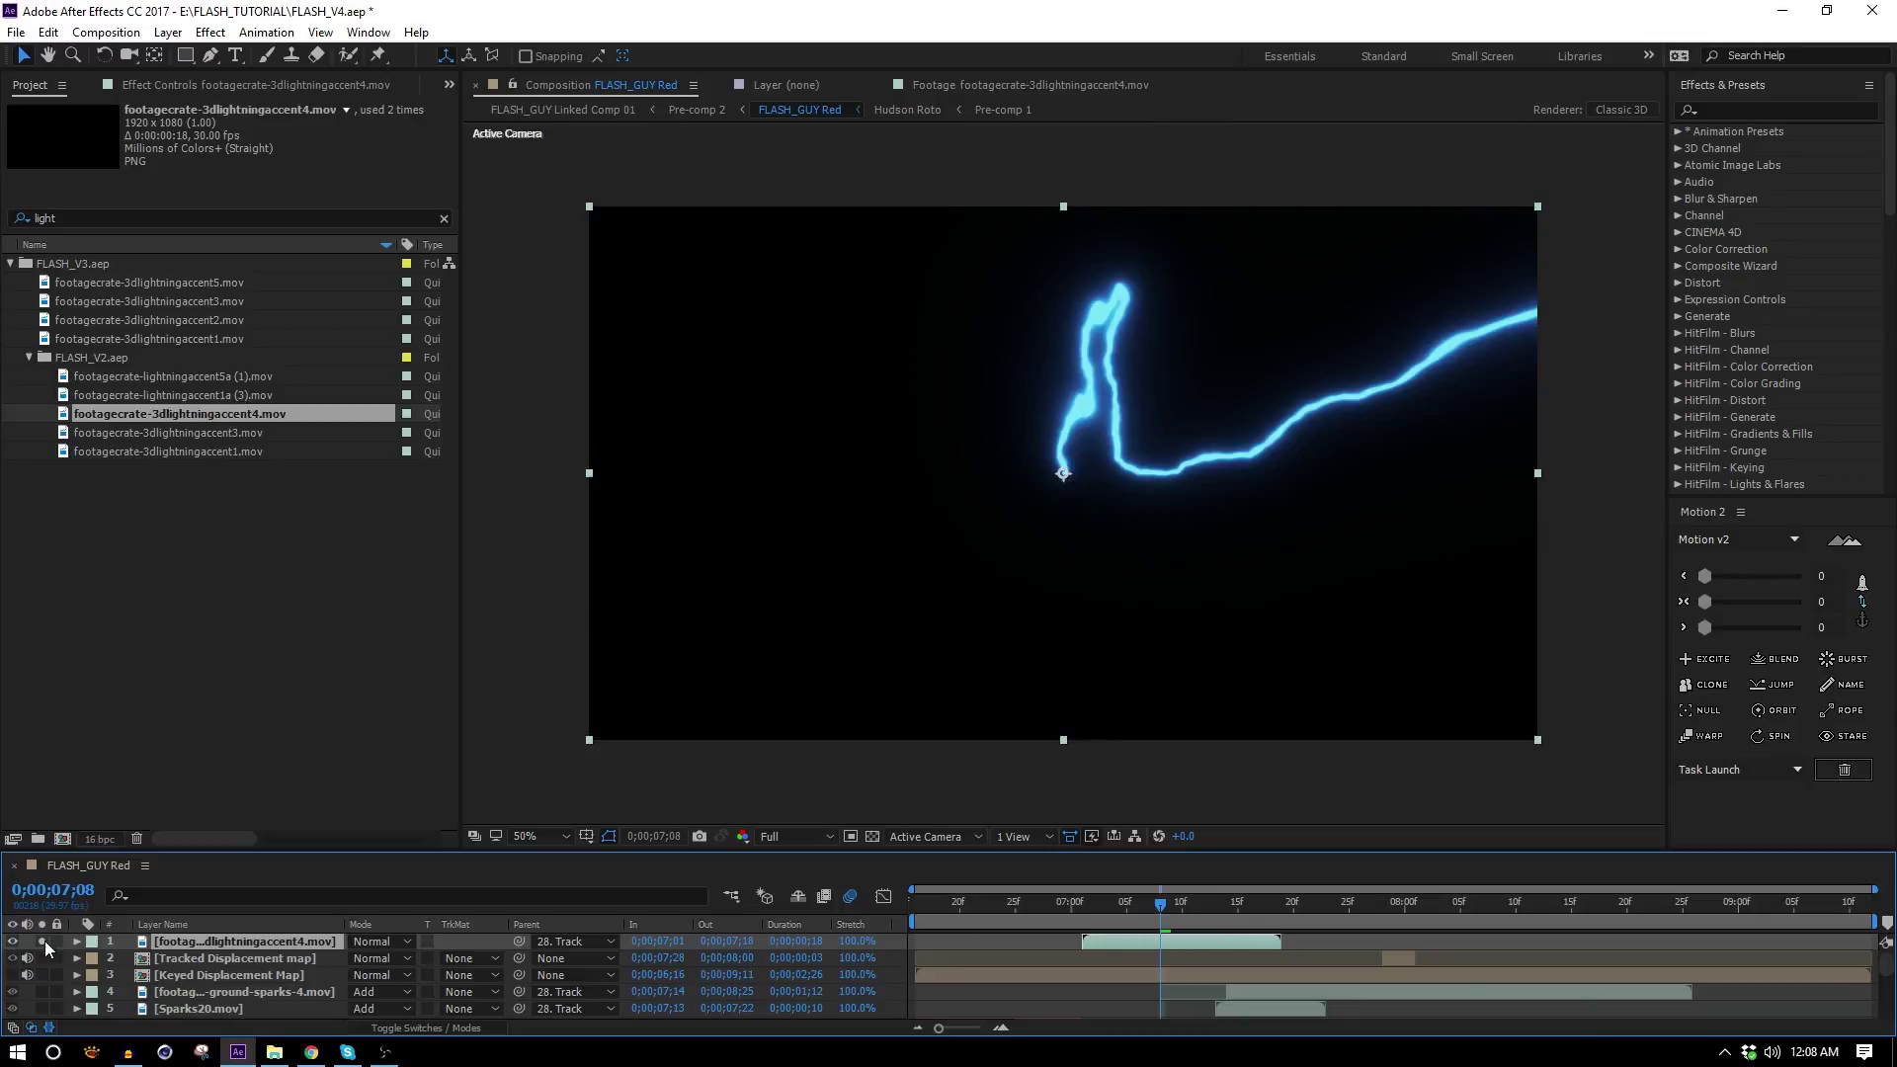
pyautogui.moveTo(1084, 941); pyautogui.dragTo(1146, 926)
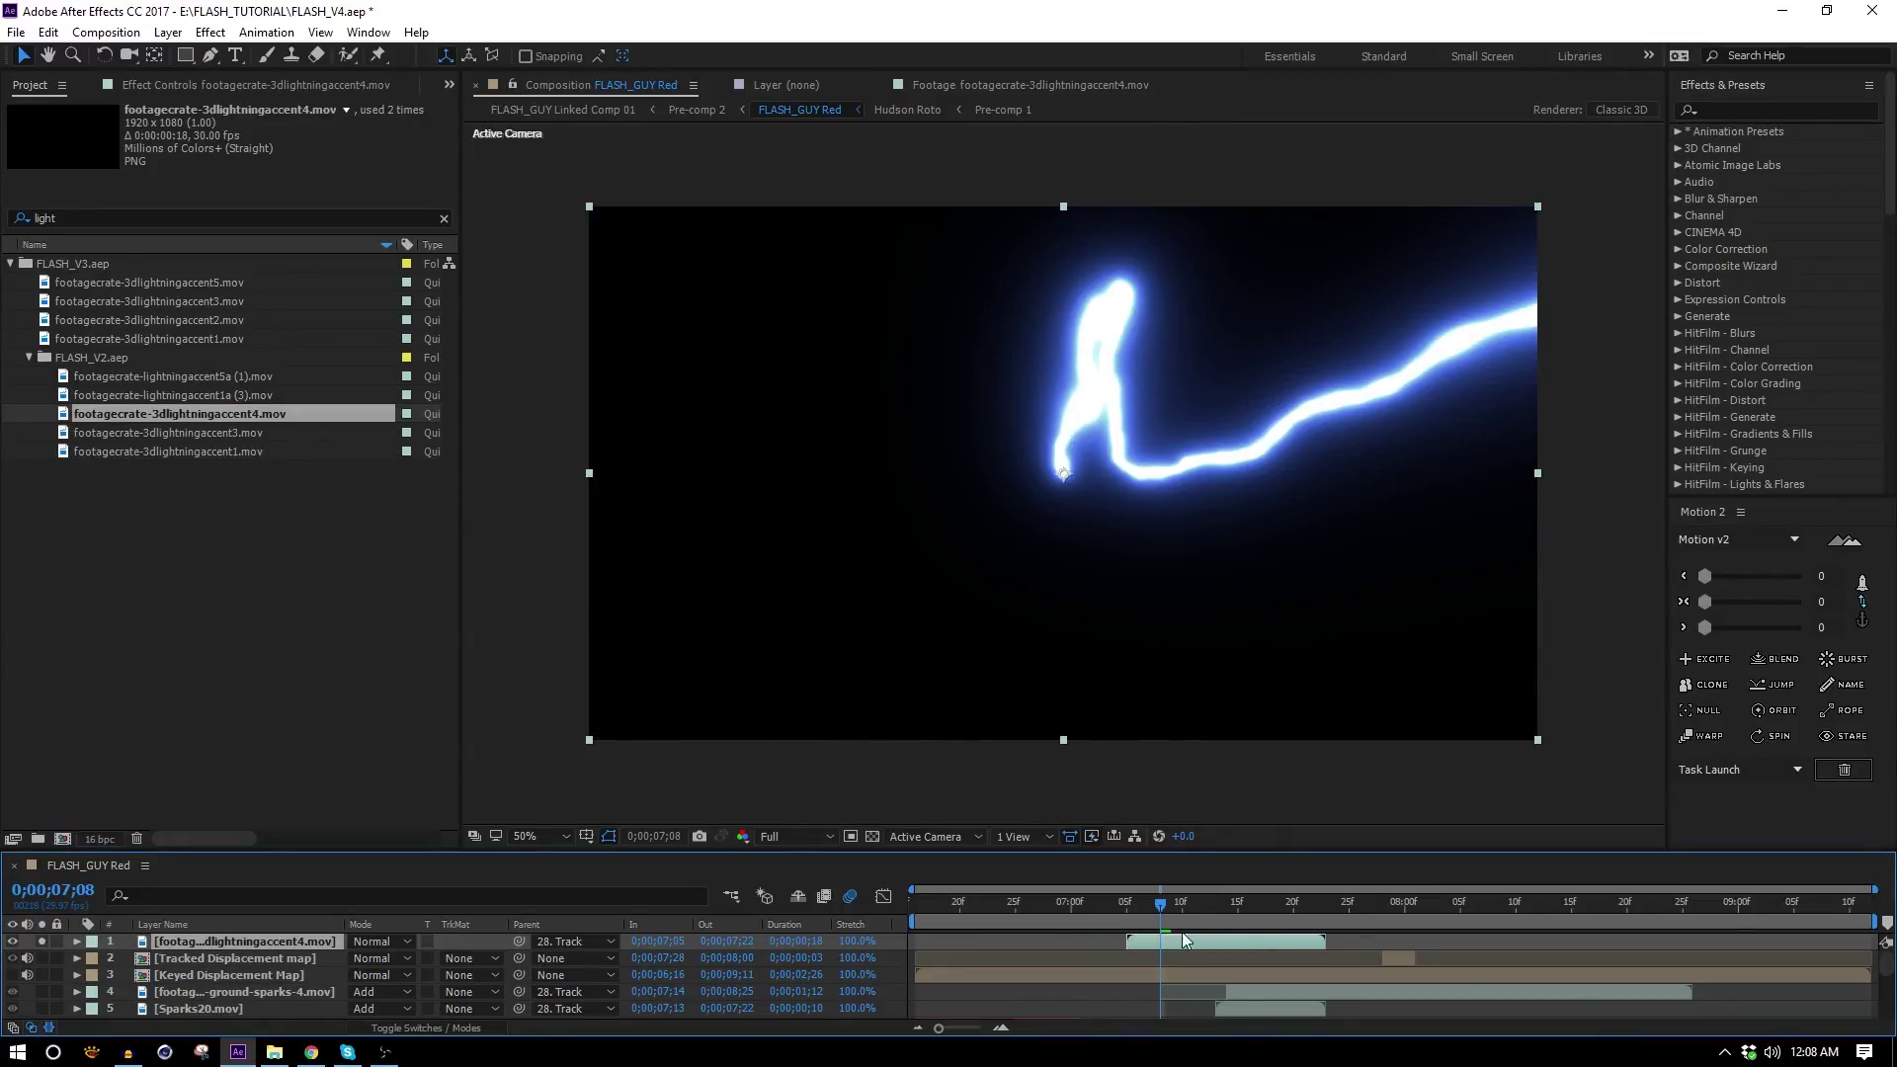
# Flip and tilt the lightning accent behind the runner in Add mode, scale it to -139, 139%, and preview it.
pyautogui.rightClick(1183, 942)
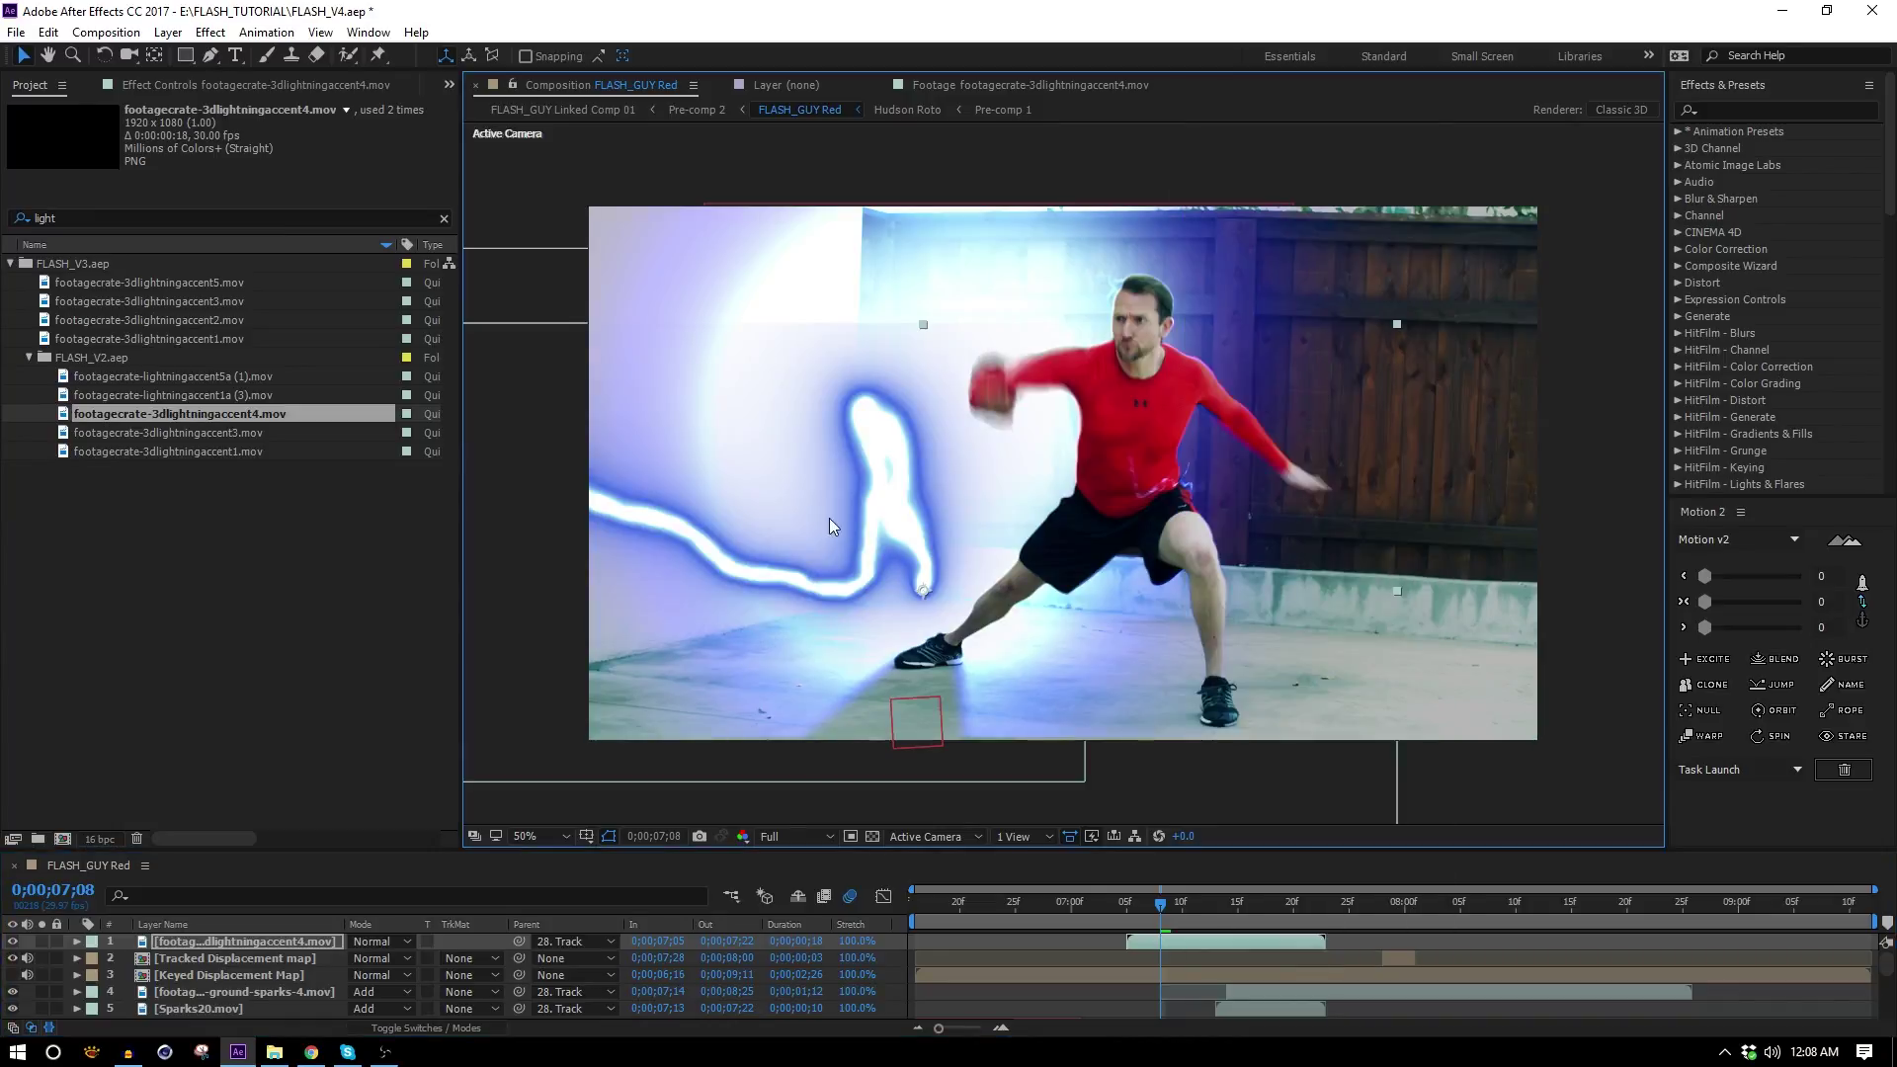
pyautogui.moveTo(828, 521)
pyautogui.mouseDown()
pyautogui.moveTo(803, 441)
pyautogui.moveTo(738, 429)
pyautogui.moveTo(806, 397)
pyautogui.moveTo(802, 506)
pyautogui.mouseUp()
pyautogui.press('s')
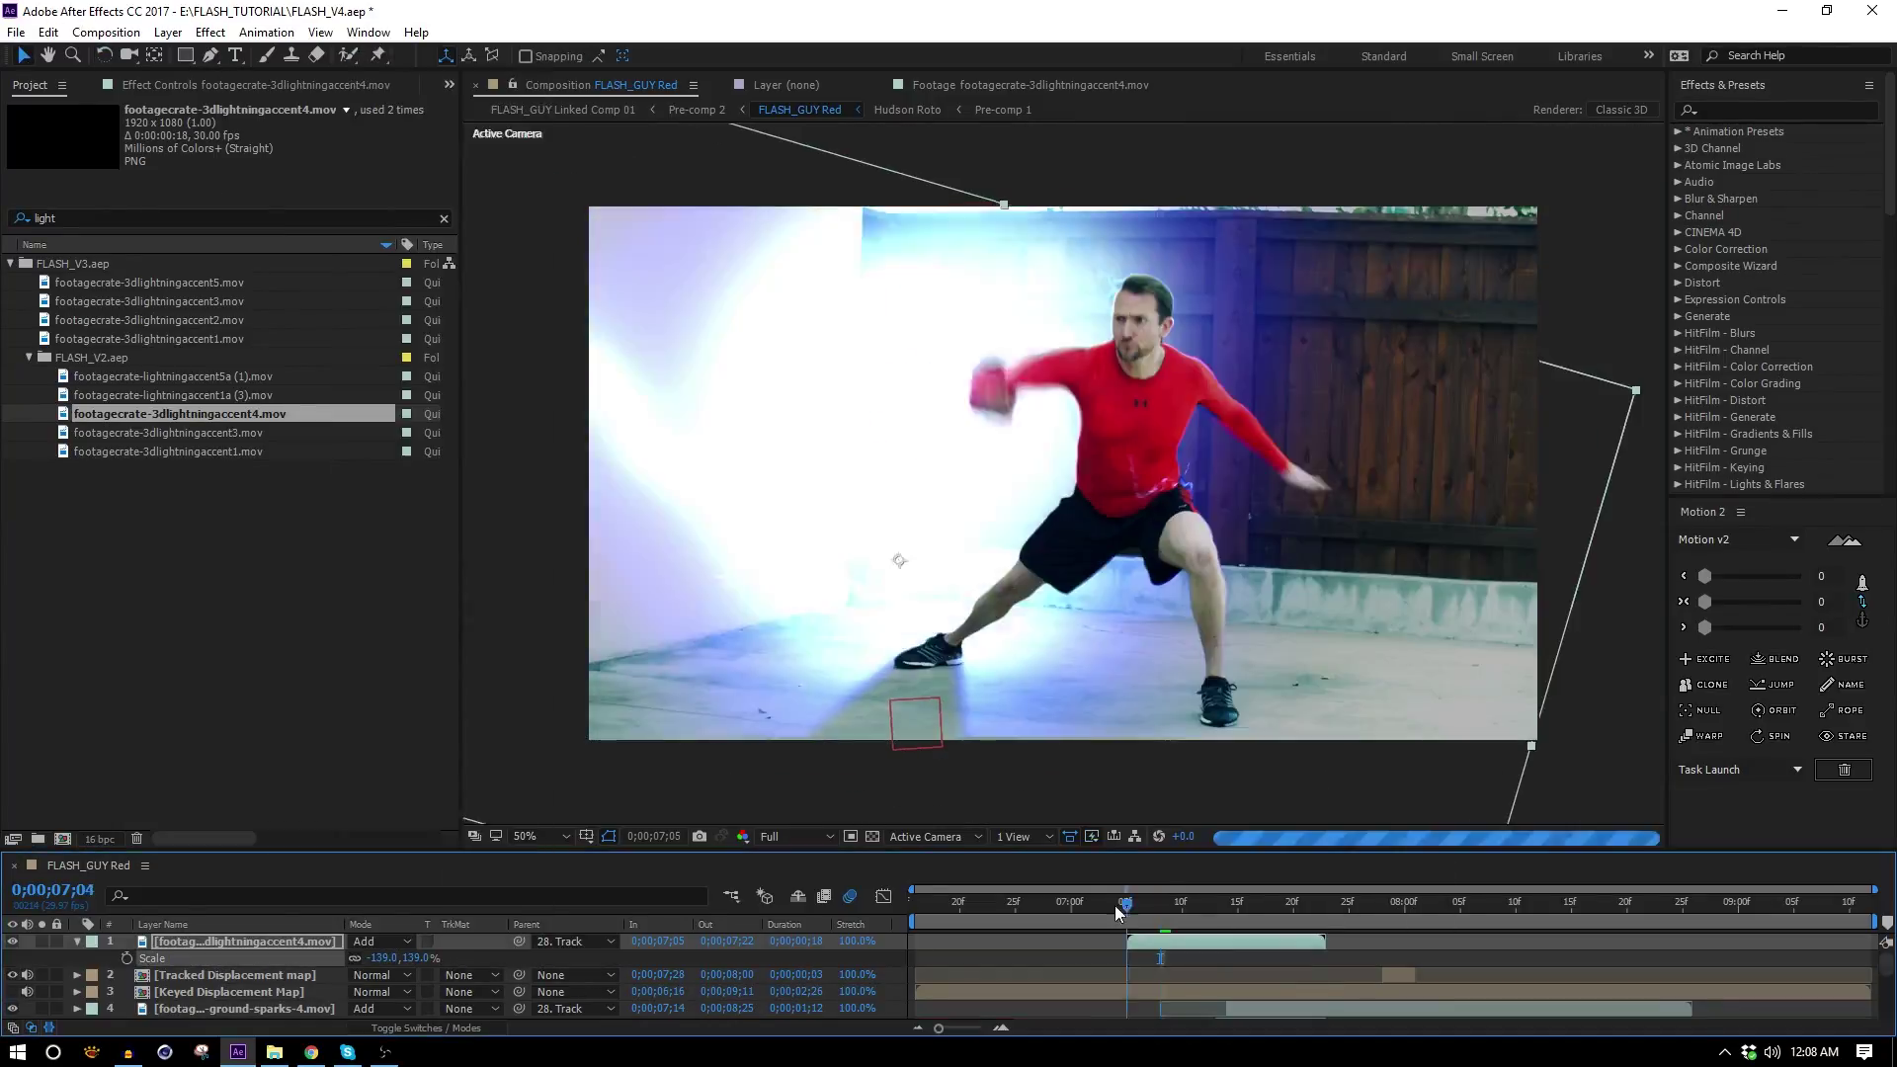
pyautogui.click(1116, 900)
pyautogui.press('space')
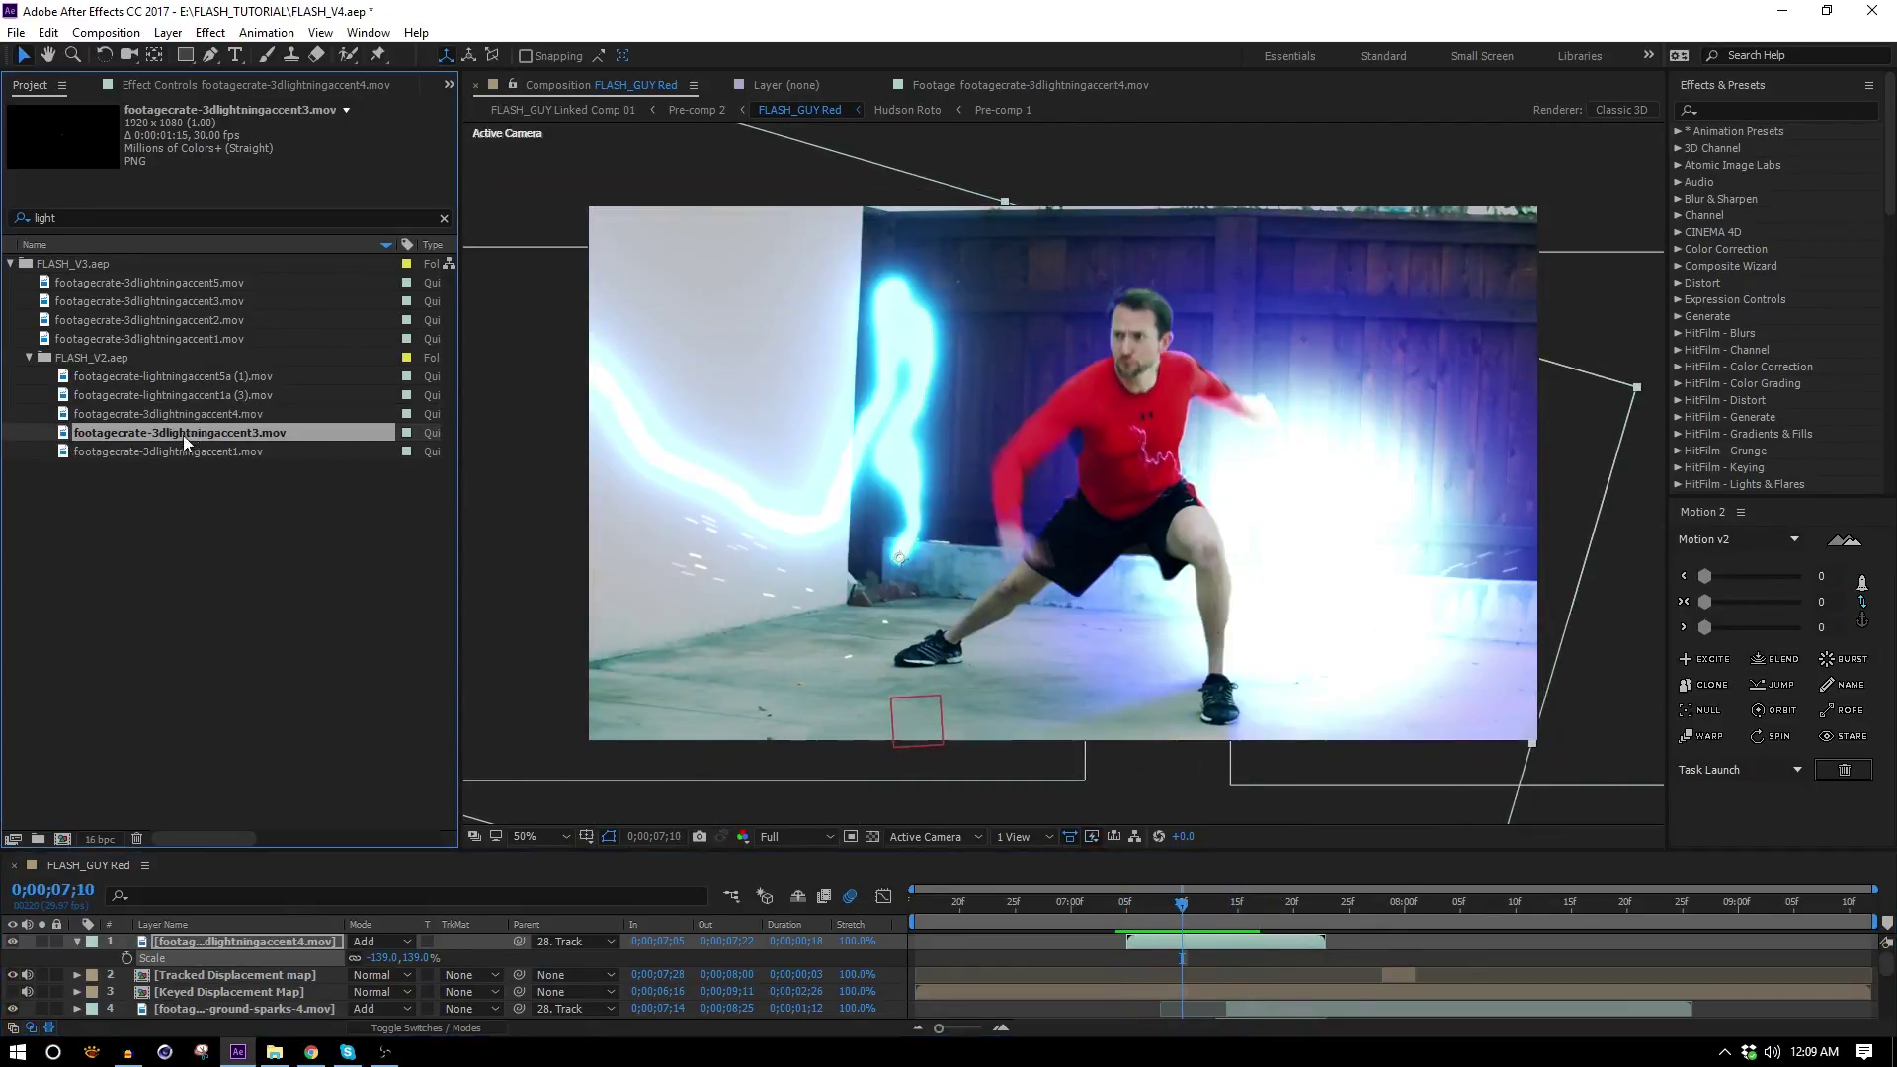
pyautogui.rightClick(1190, 144)
pyautogui.click(1393, 233)
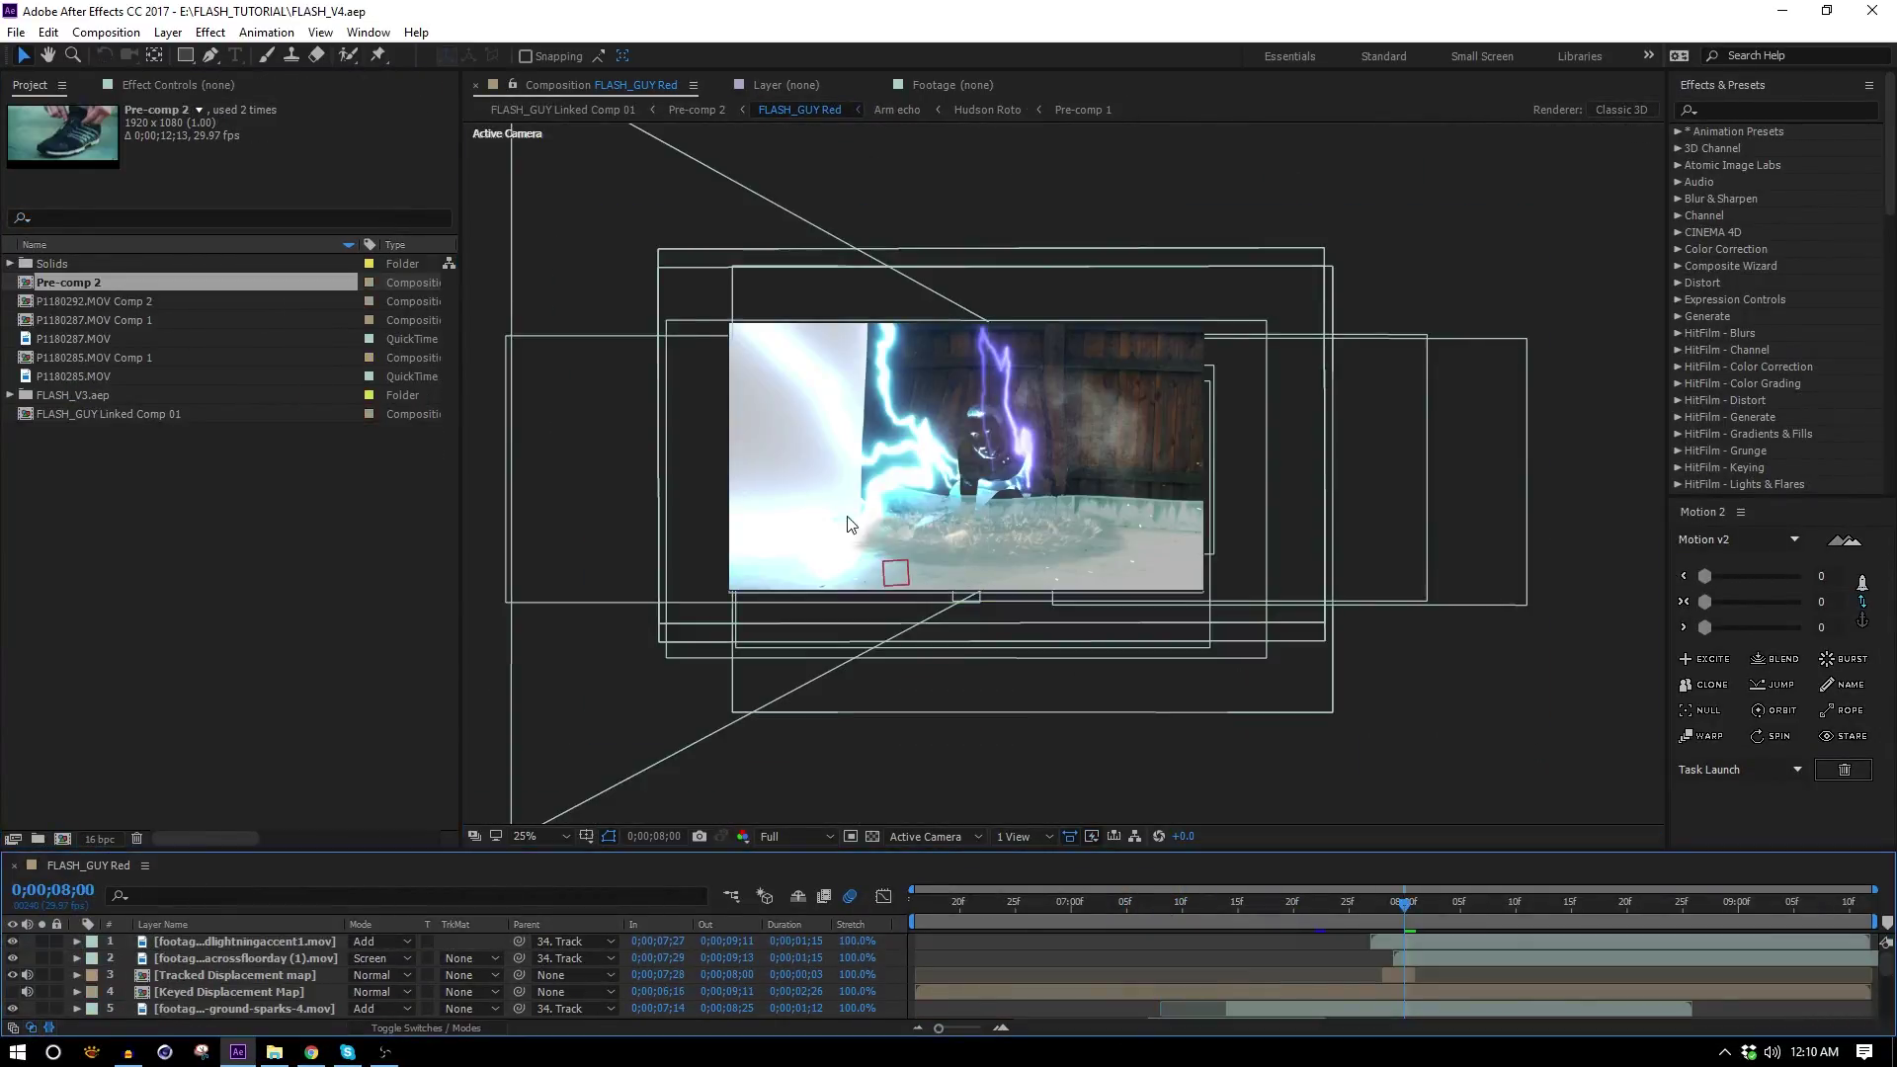
# Examine the combined lightning, dust and motion blur frame by frame between 0;00;07;27 and 0;00;08;02.
pyautogui.press('.')
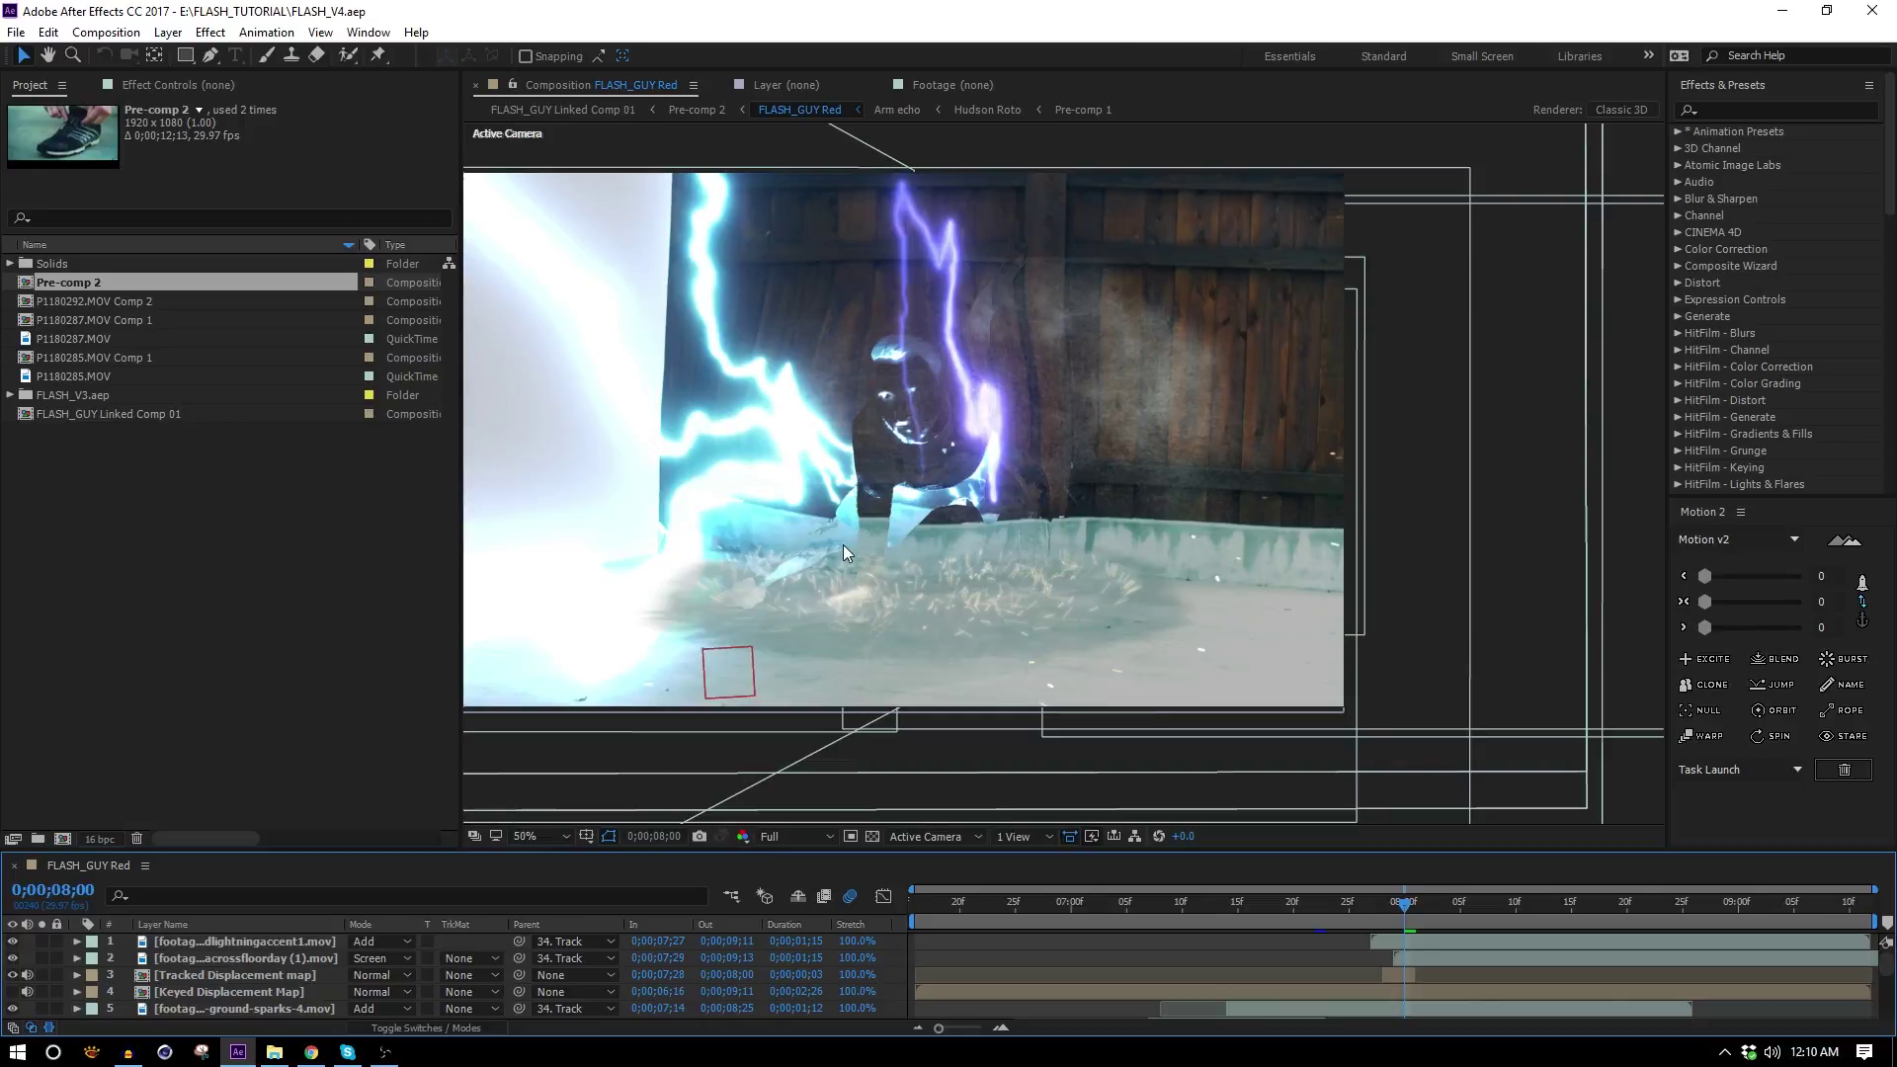
pyautogui.click(544, 832)
pyautogui.click(550, 619)
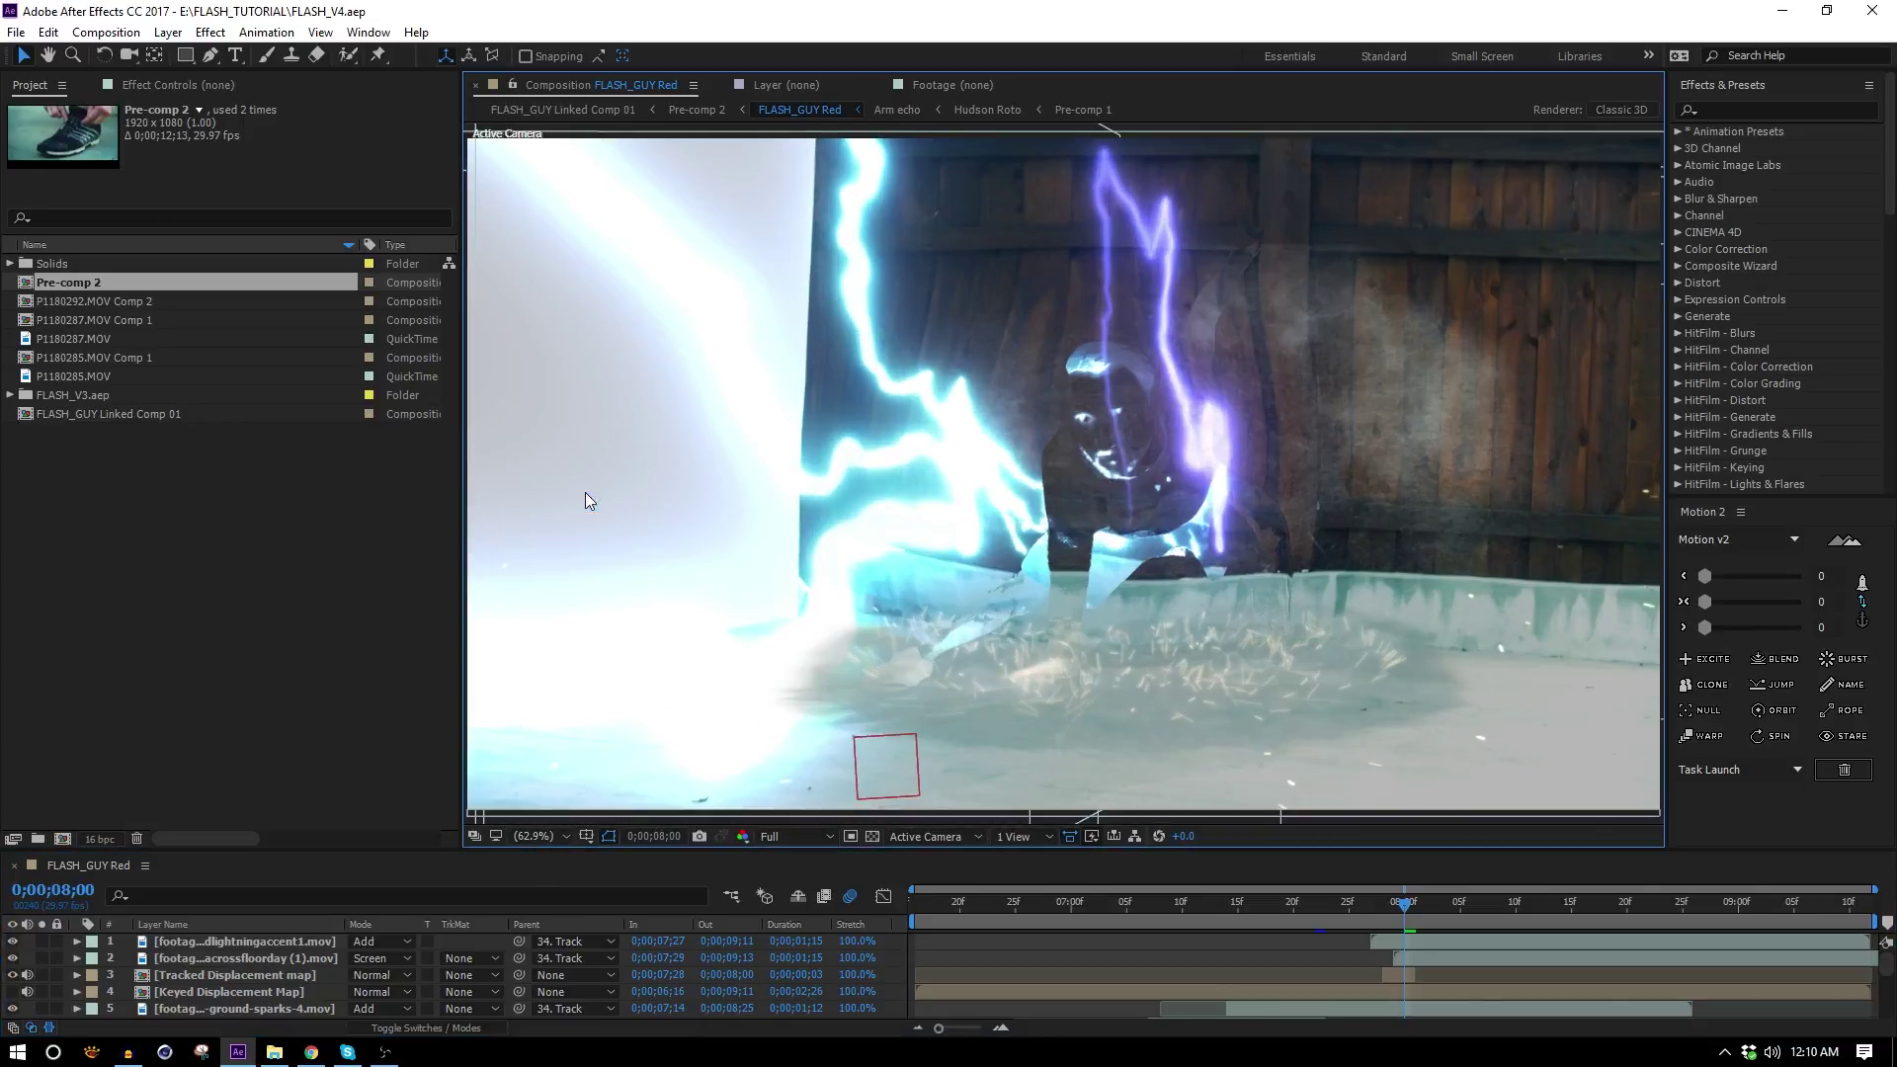
pyautogui.press('pageup')
pyautogui.press('pageup')
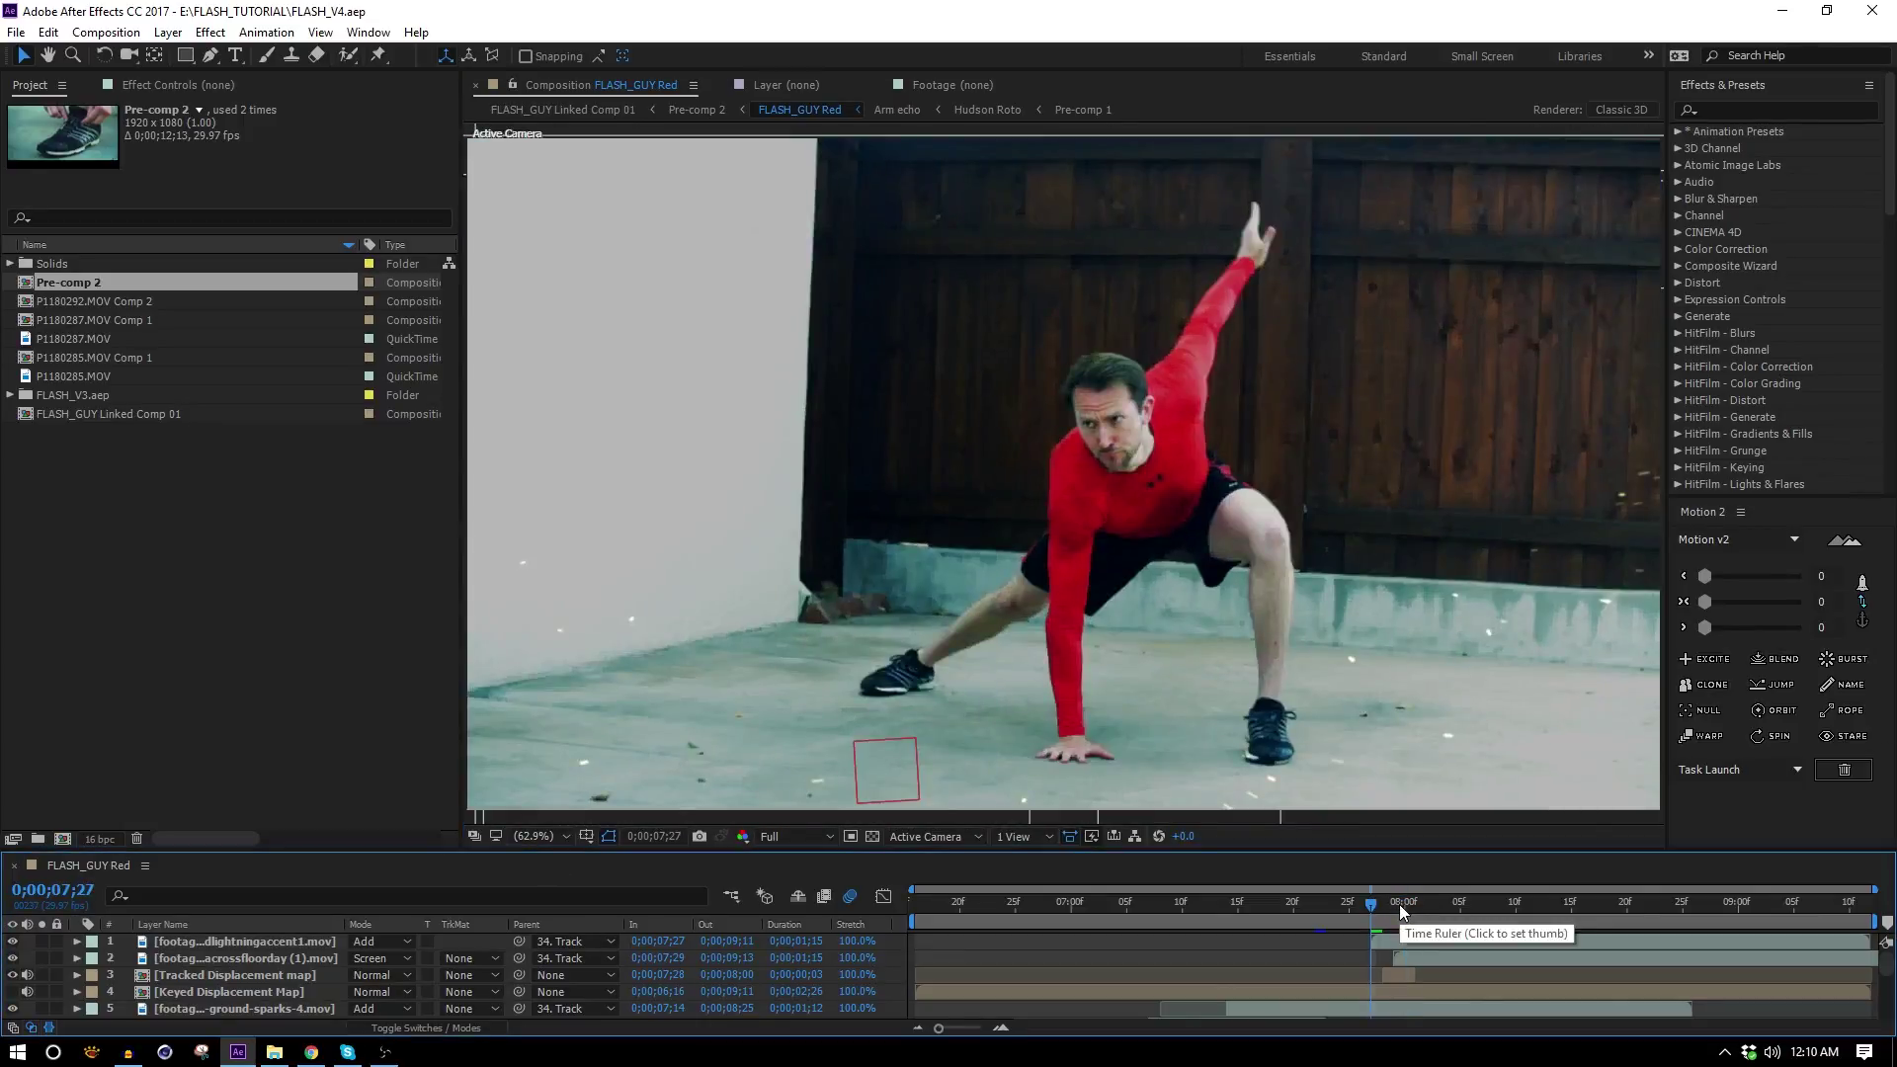
pyautogui.press('pagedown')
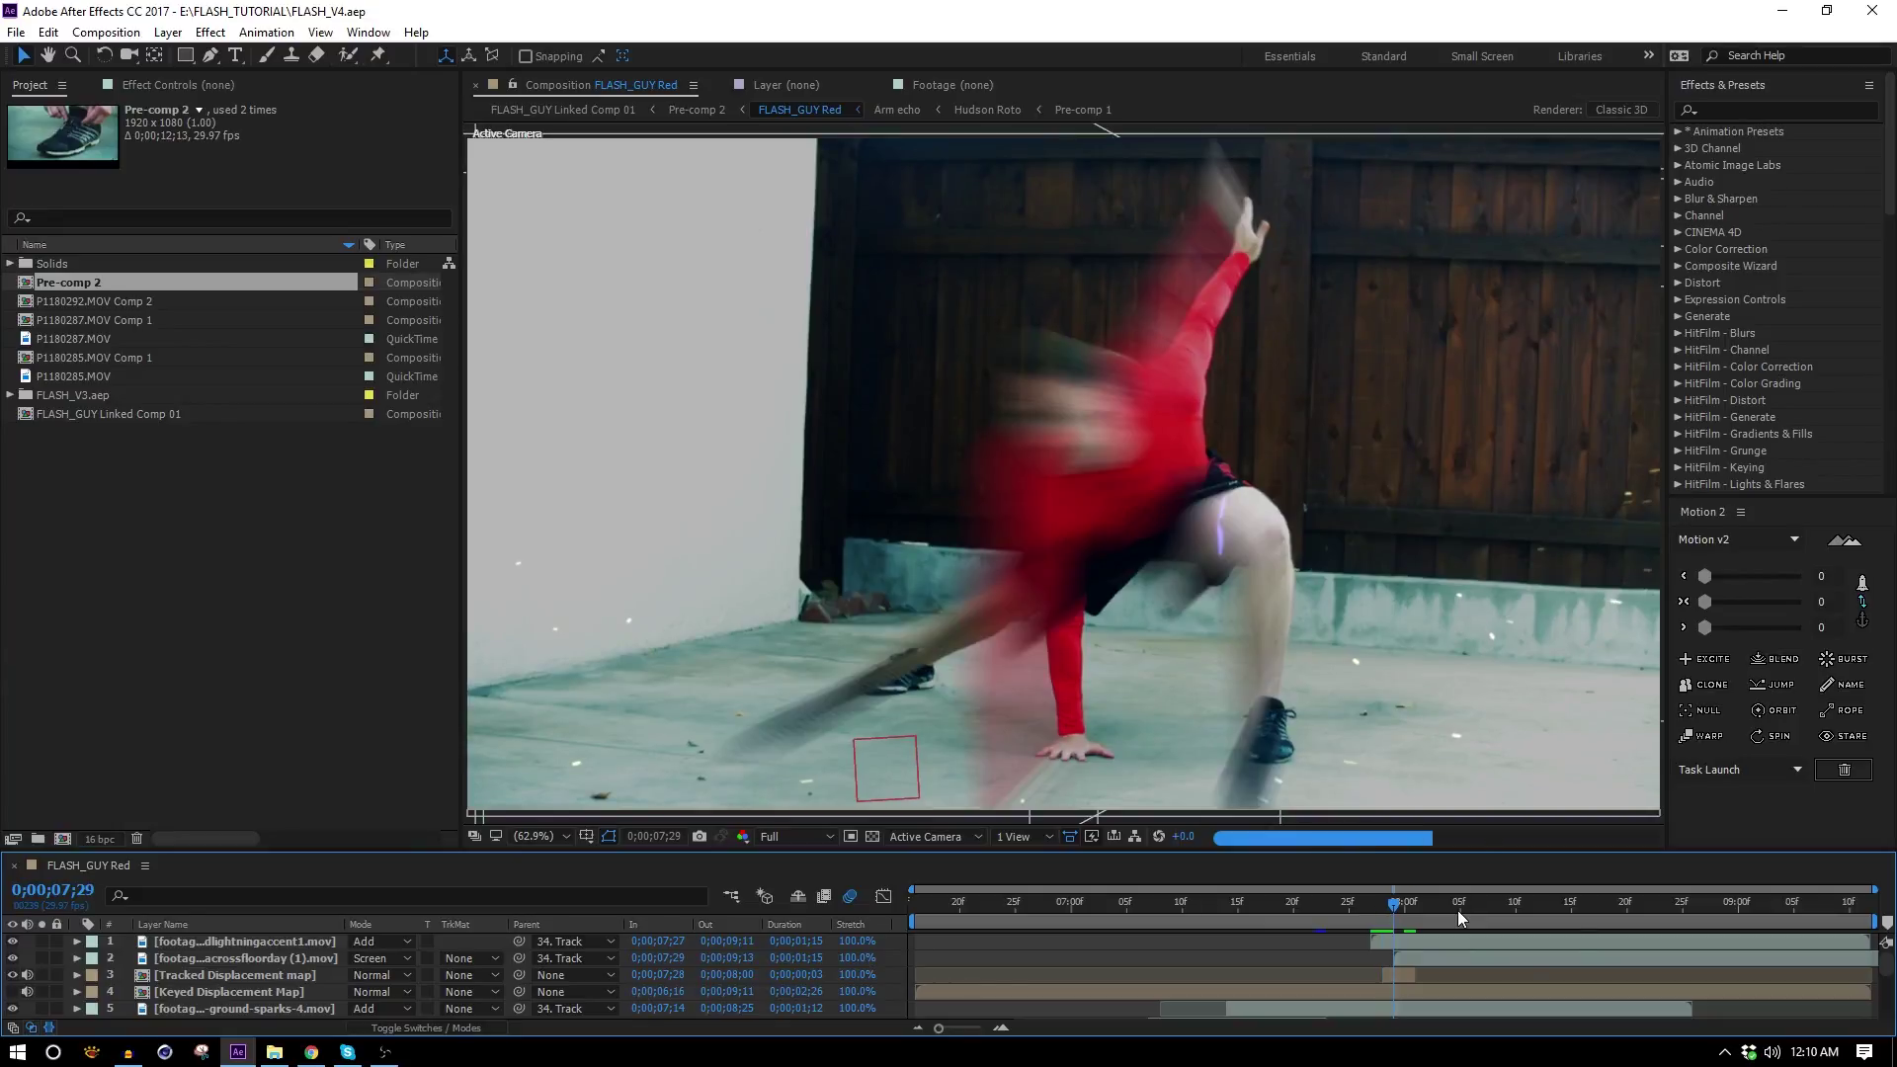
pyautogui.scroll(-1, 1131, 618)
pyautogui.press('pagedown')
pyautogui.press('pagedown')
pyautogui.press('pagedown')
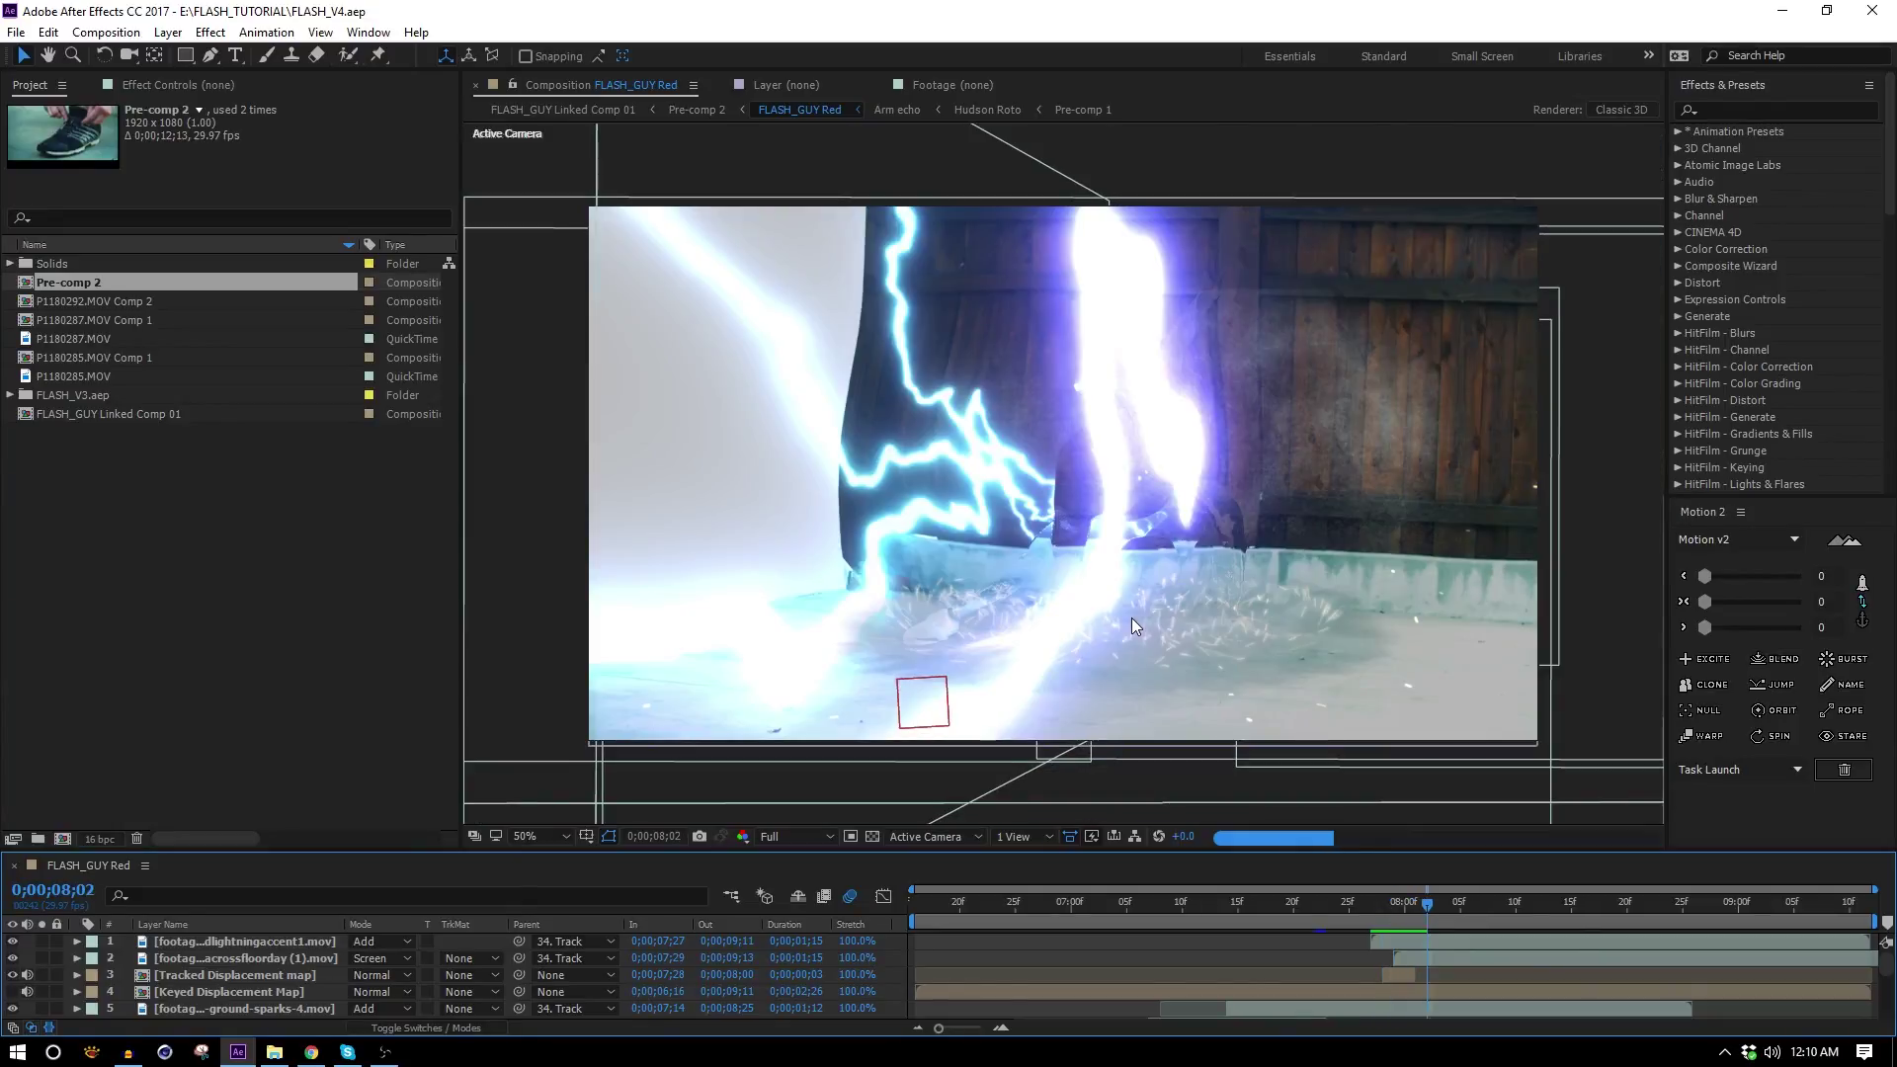
pyautogui.moveTo(1430, 904); pyautogui.dragTo(1356, 923)
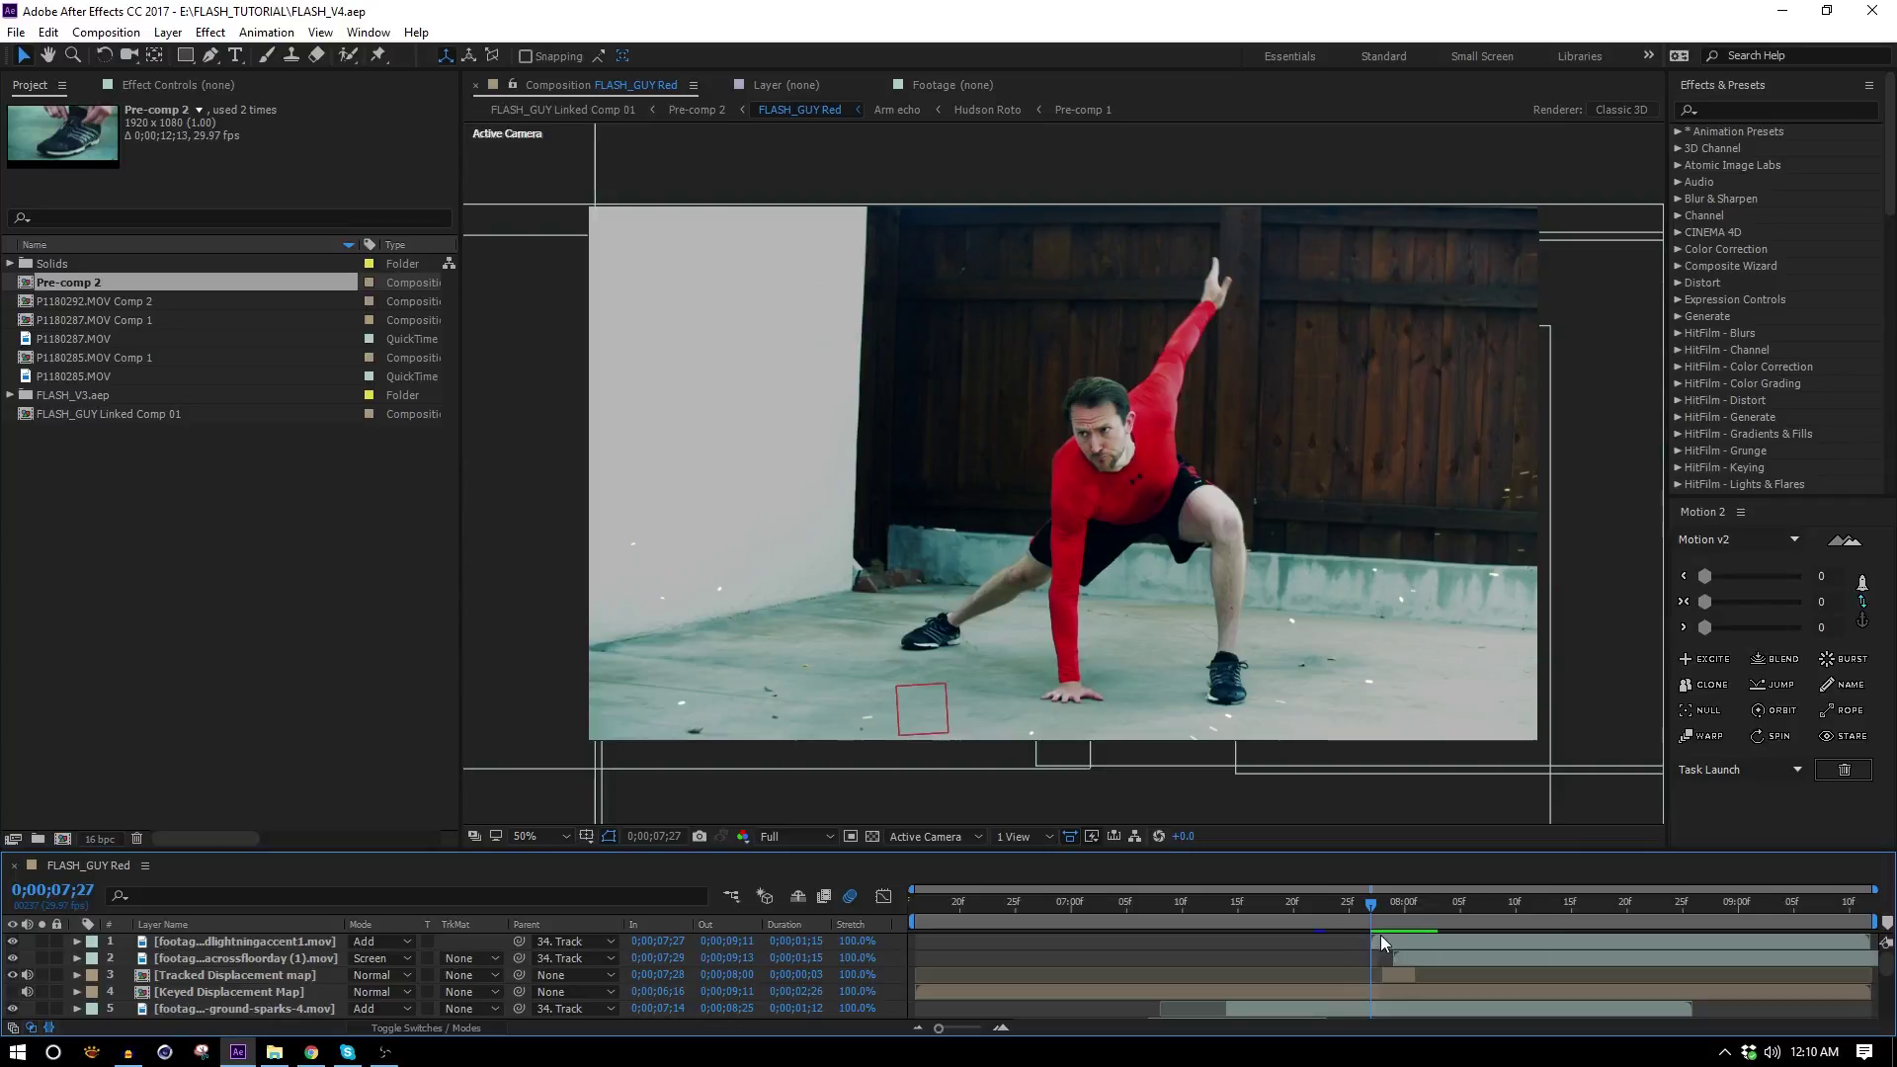
# Go to 0;00;07;08 and select the White Solid 1 flash layer beneath the lightning accent.
pyautogui.click(1430, 911)
pyautogui.moveTo(1429, 911); pyautogui.dragTo(1192, 940)
pyautogui.scroll(-2, 1219, 994)
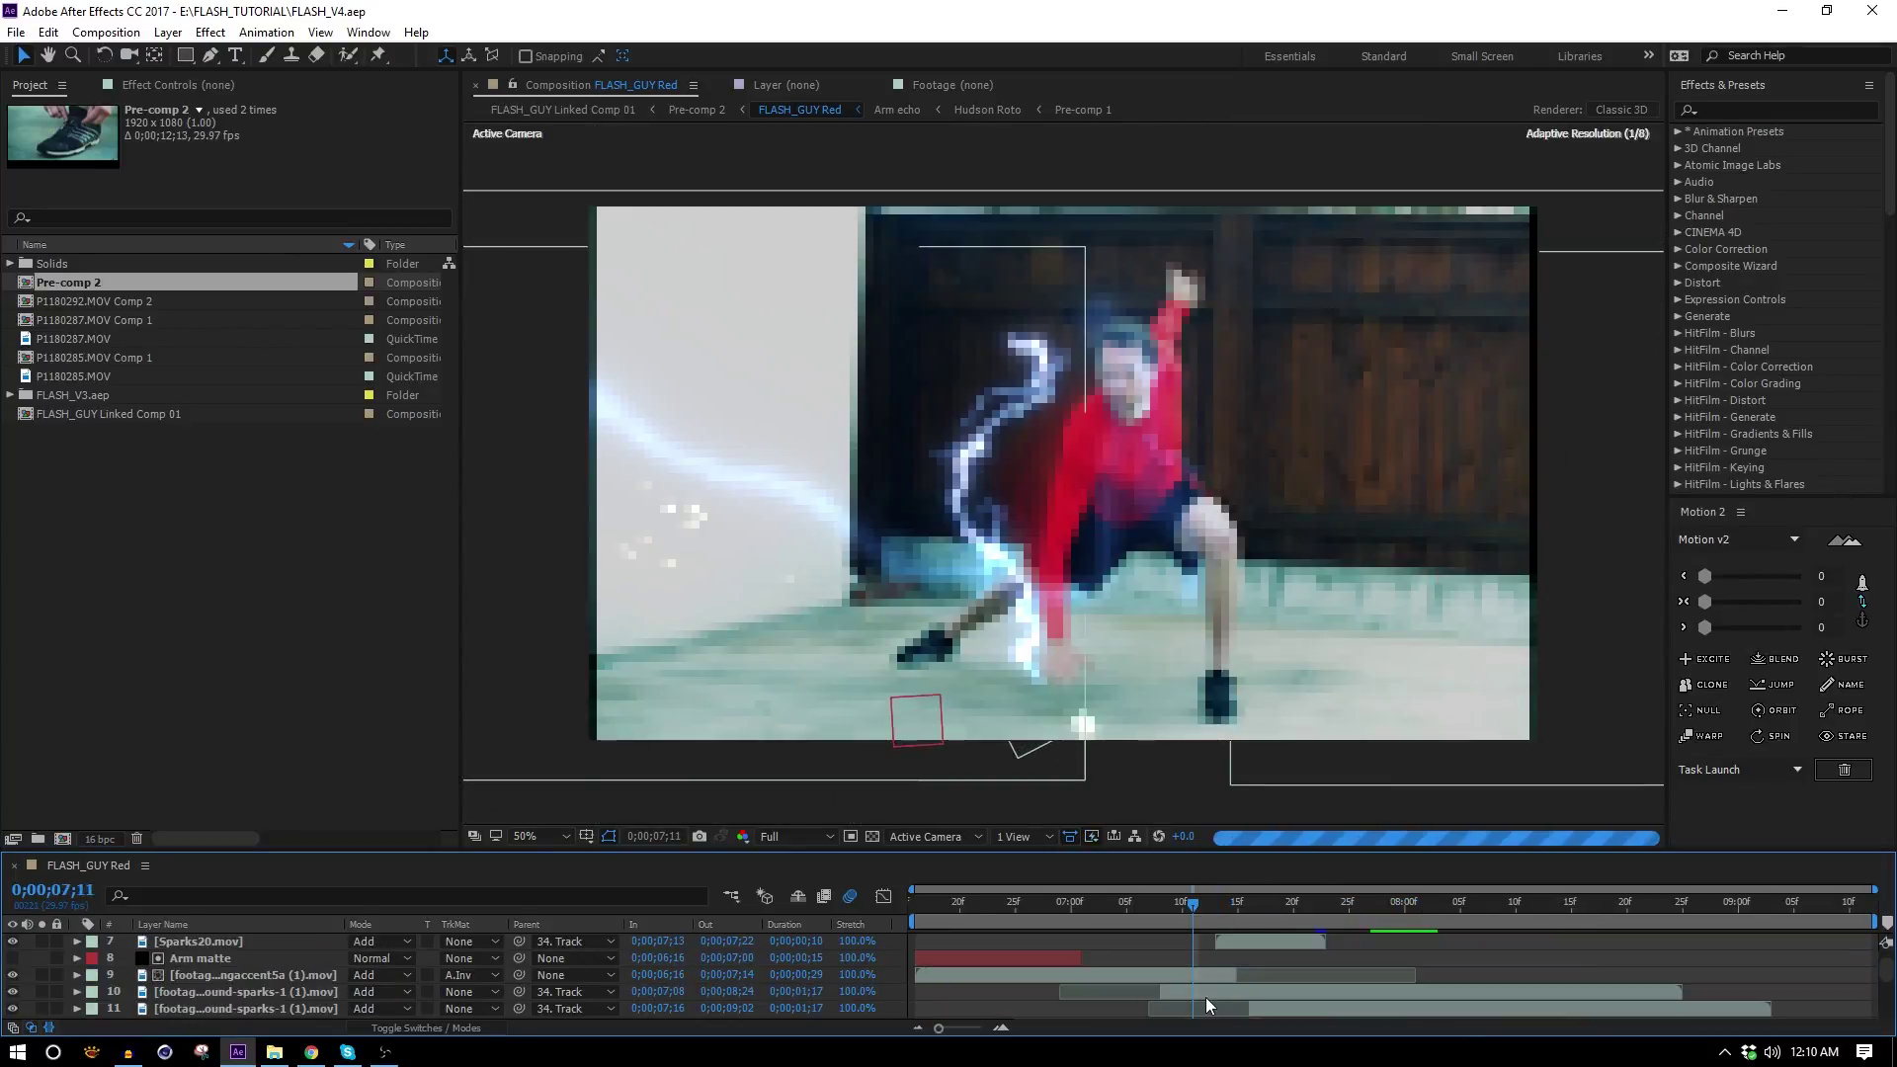
pyautogui.scroll(-2, 1189, 1001)
pyautogui.scroll(-3, 1188, 1000)
pyautogui.click(1164, 910)
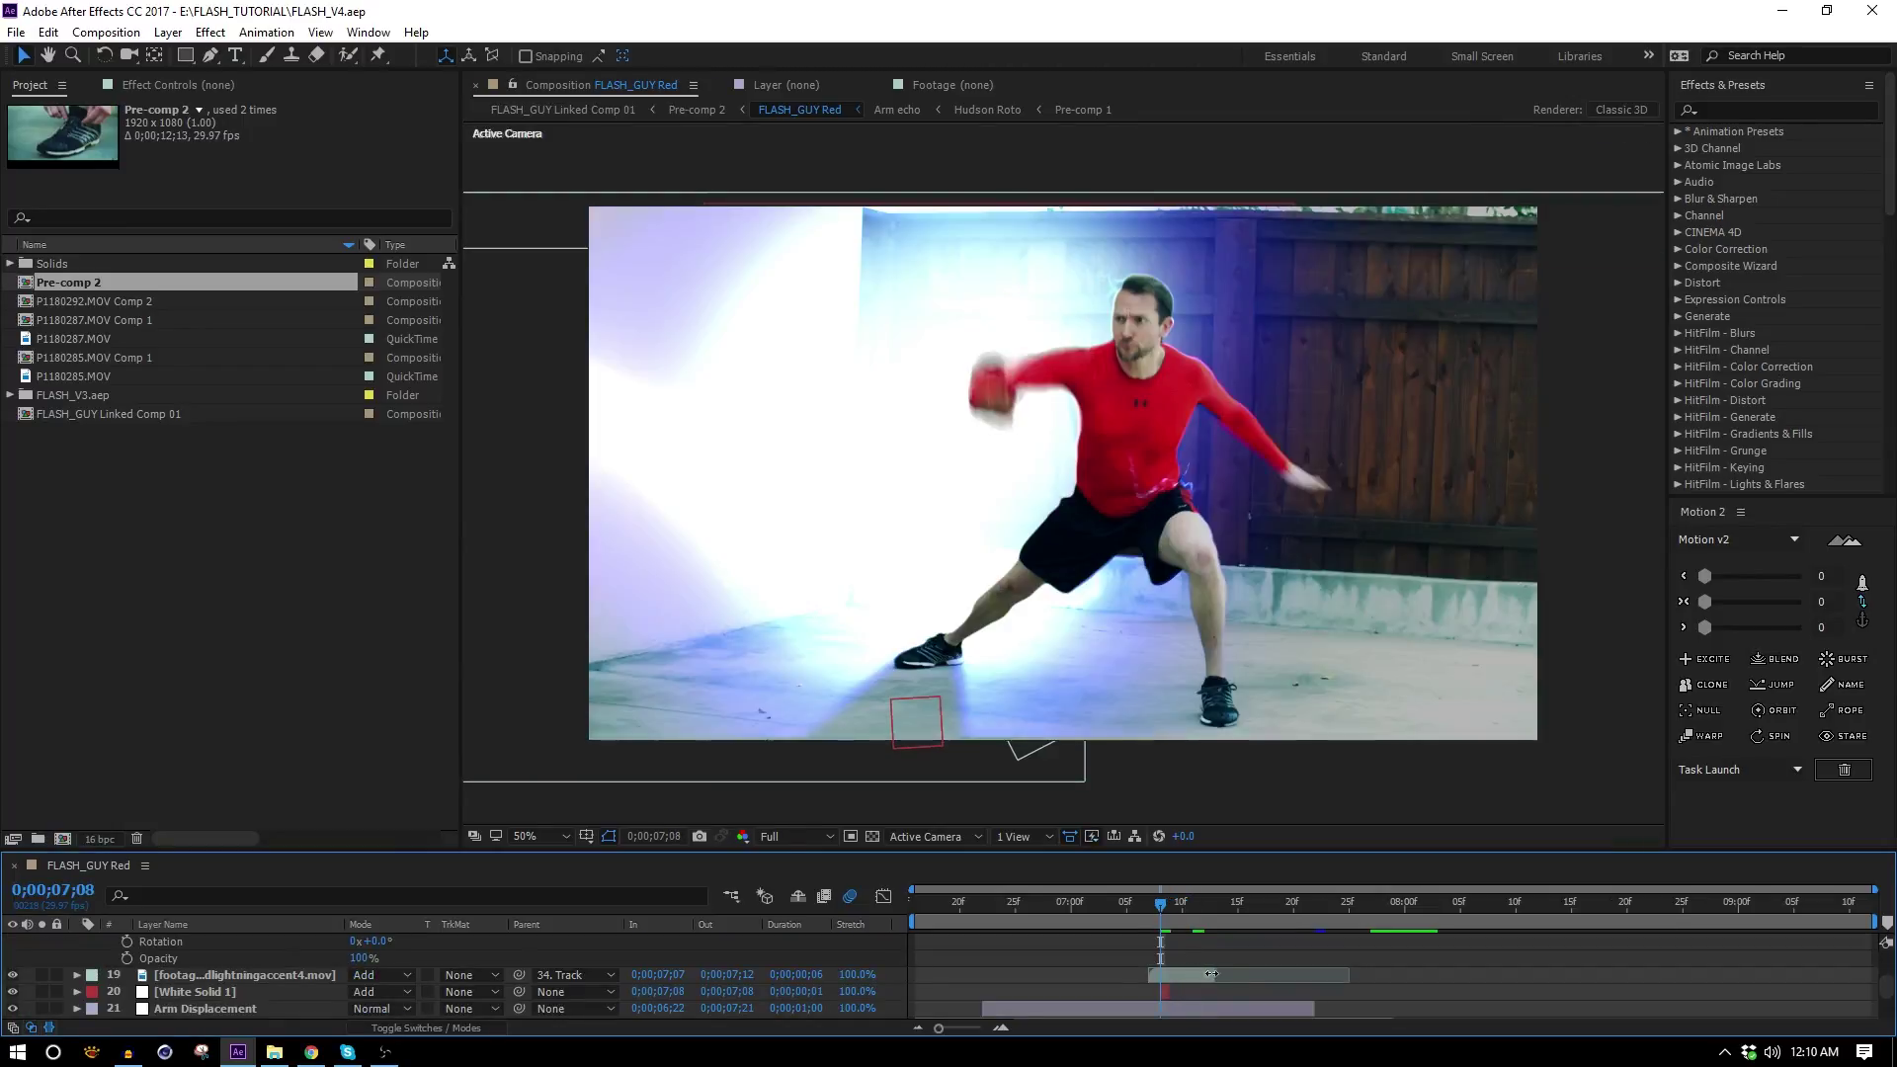
pyautogui.click(1176, 992)
pyautogui.scroll(6, 1086, 993)
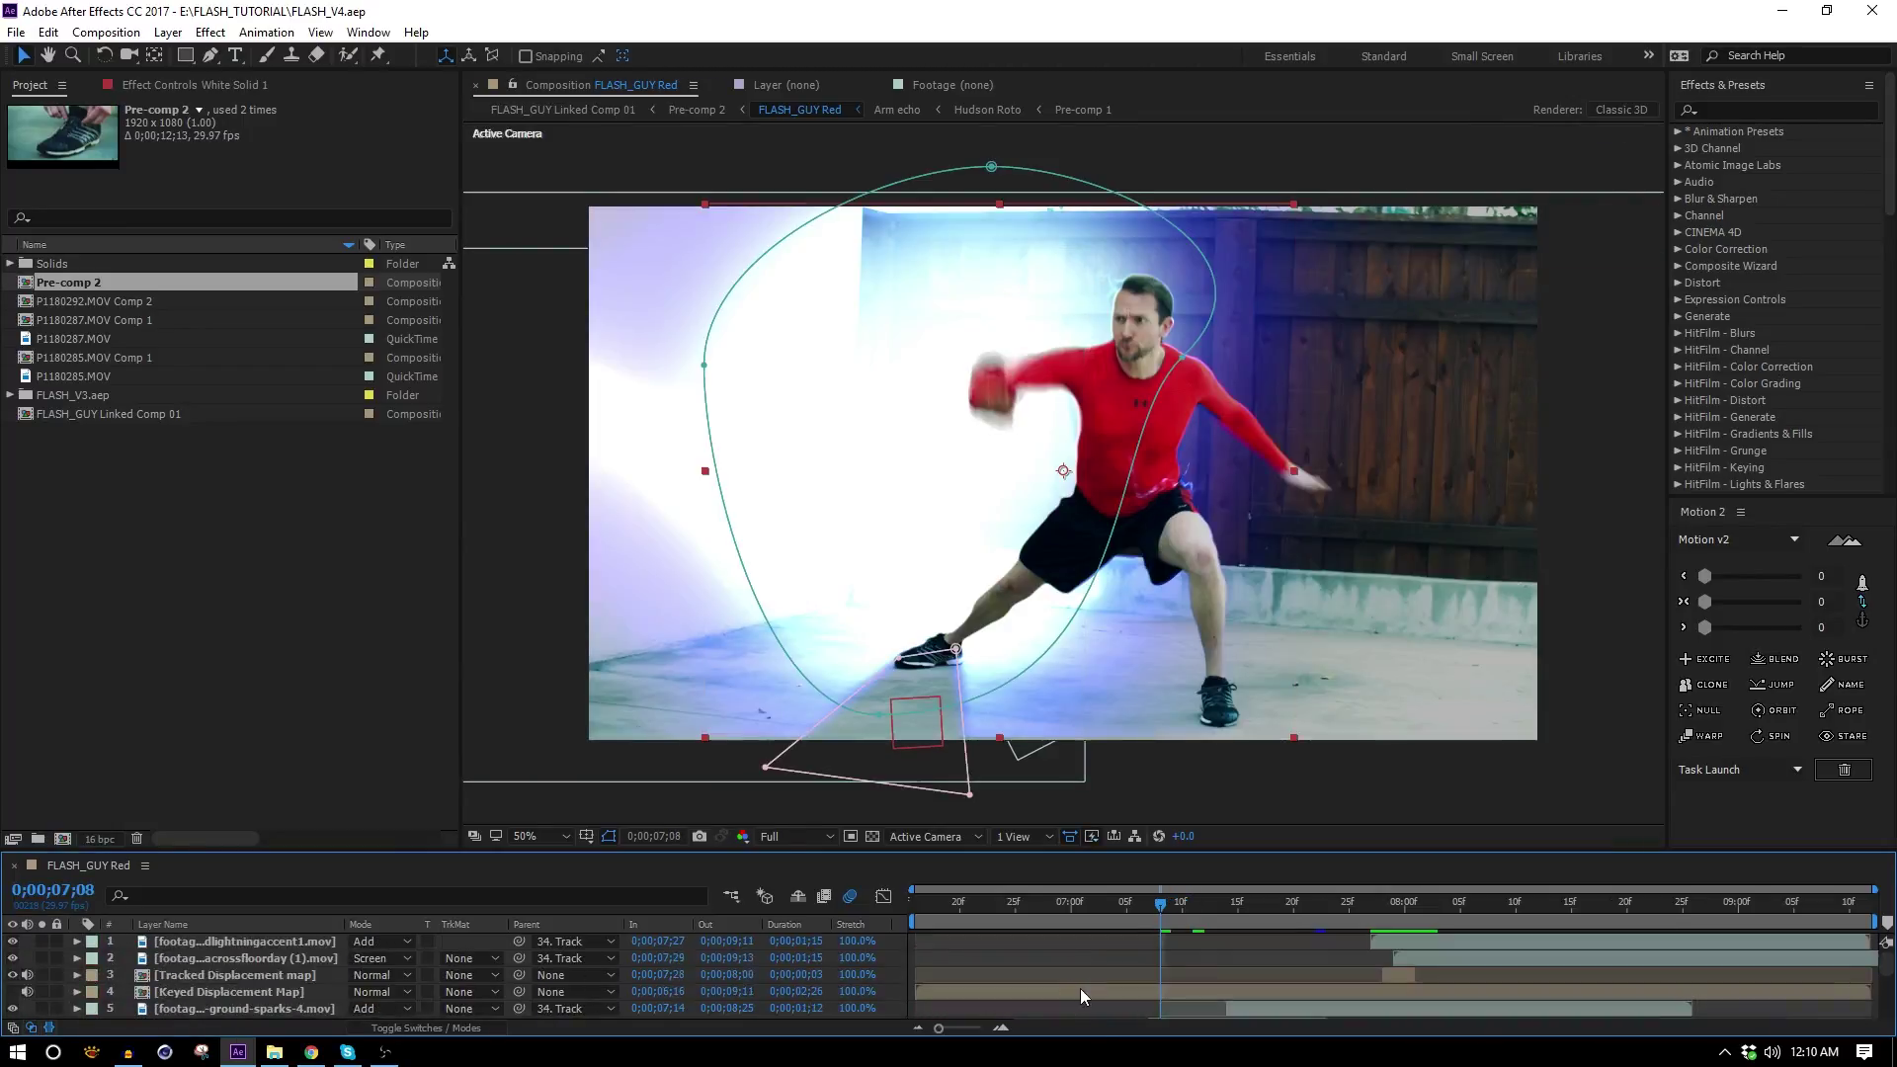
# Add an adjustment layer, move it to the top of the layer stack and name it Glow.
pyautogui.click(170, 32)
pyautogui.moveTo(198, 56)
pyautogui.click(583, 187)
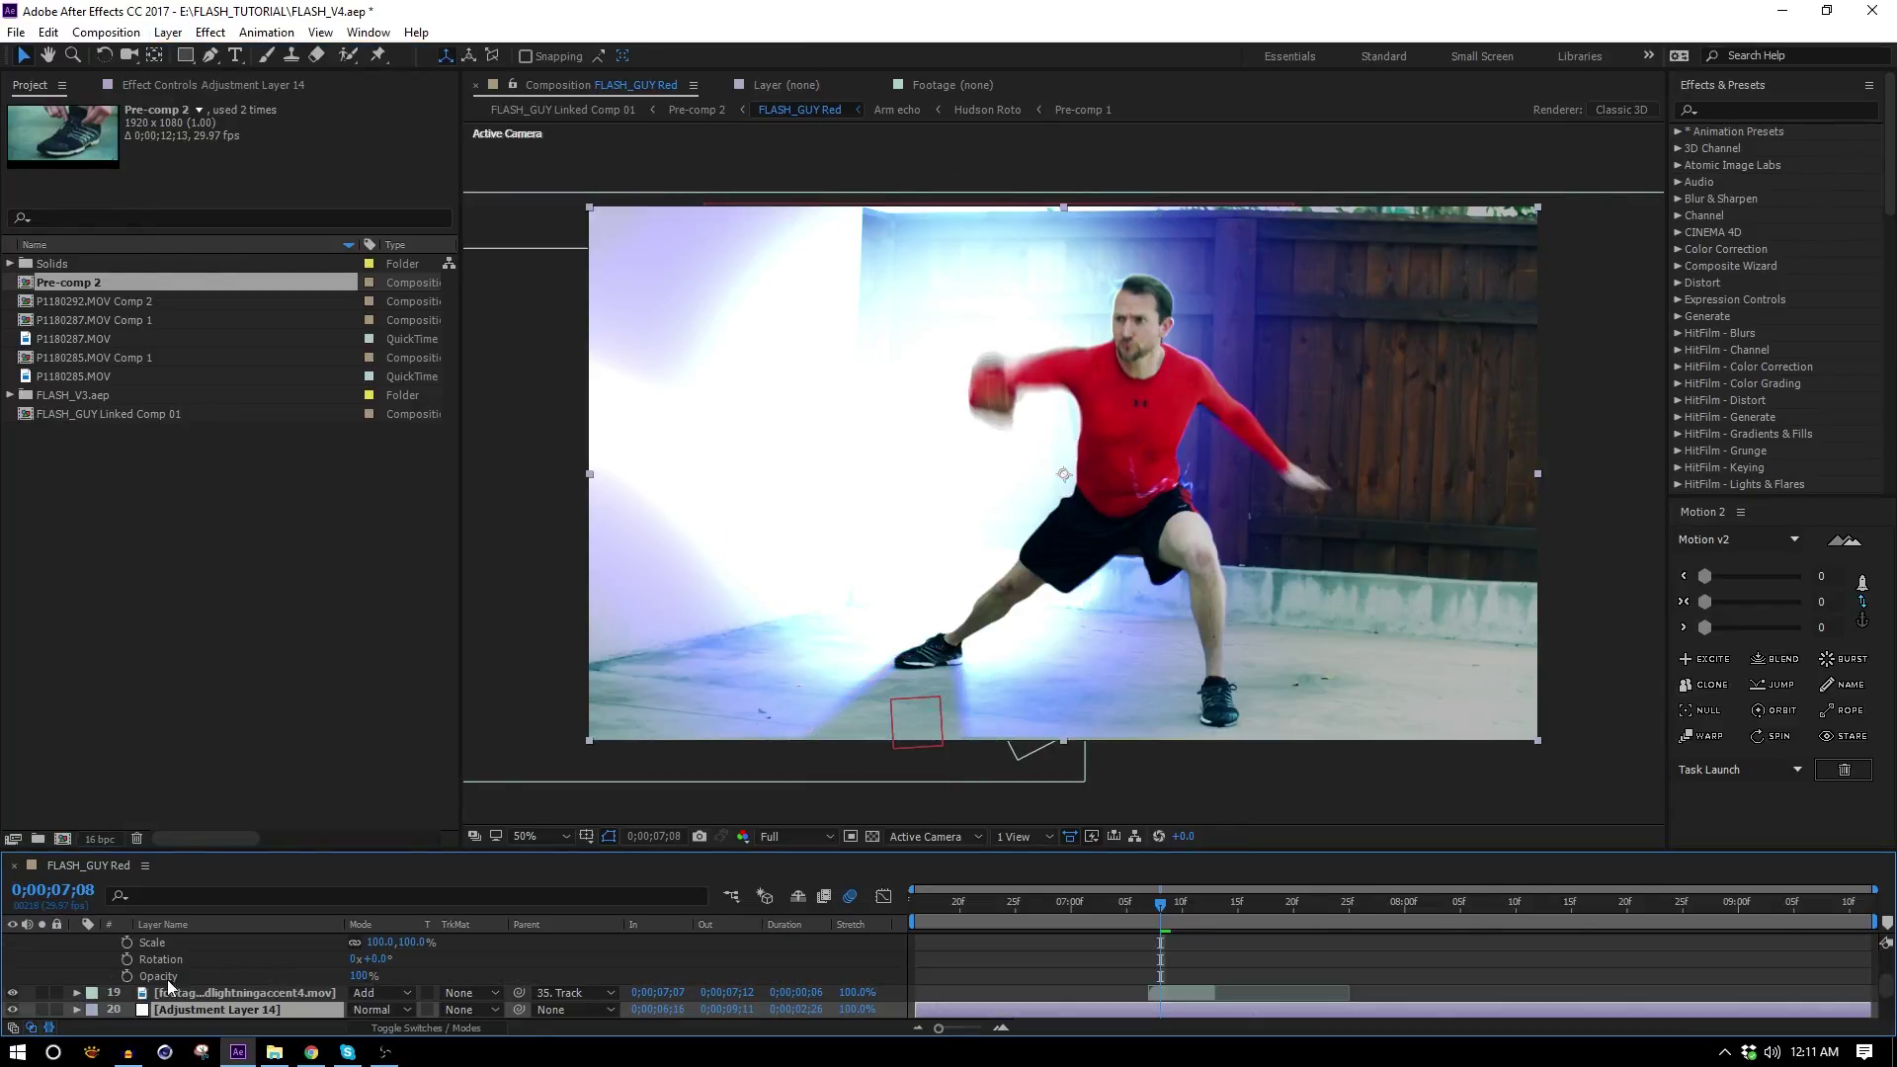
pyautogui.hotkey('ctrl', 'shift', ']')
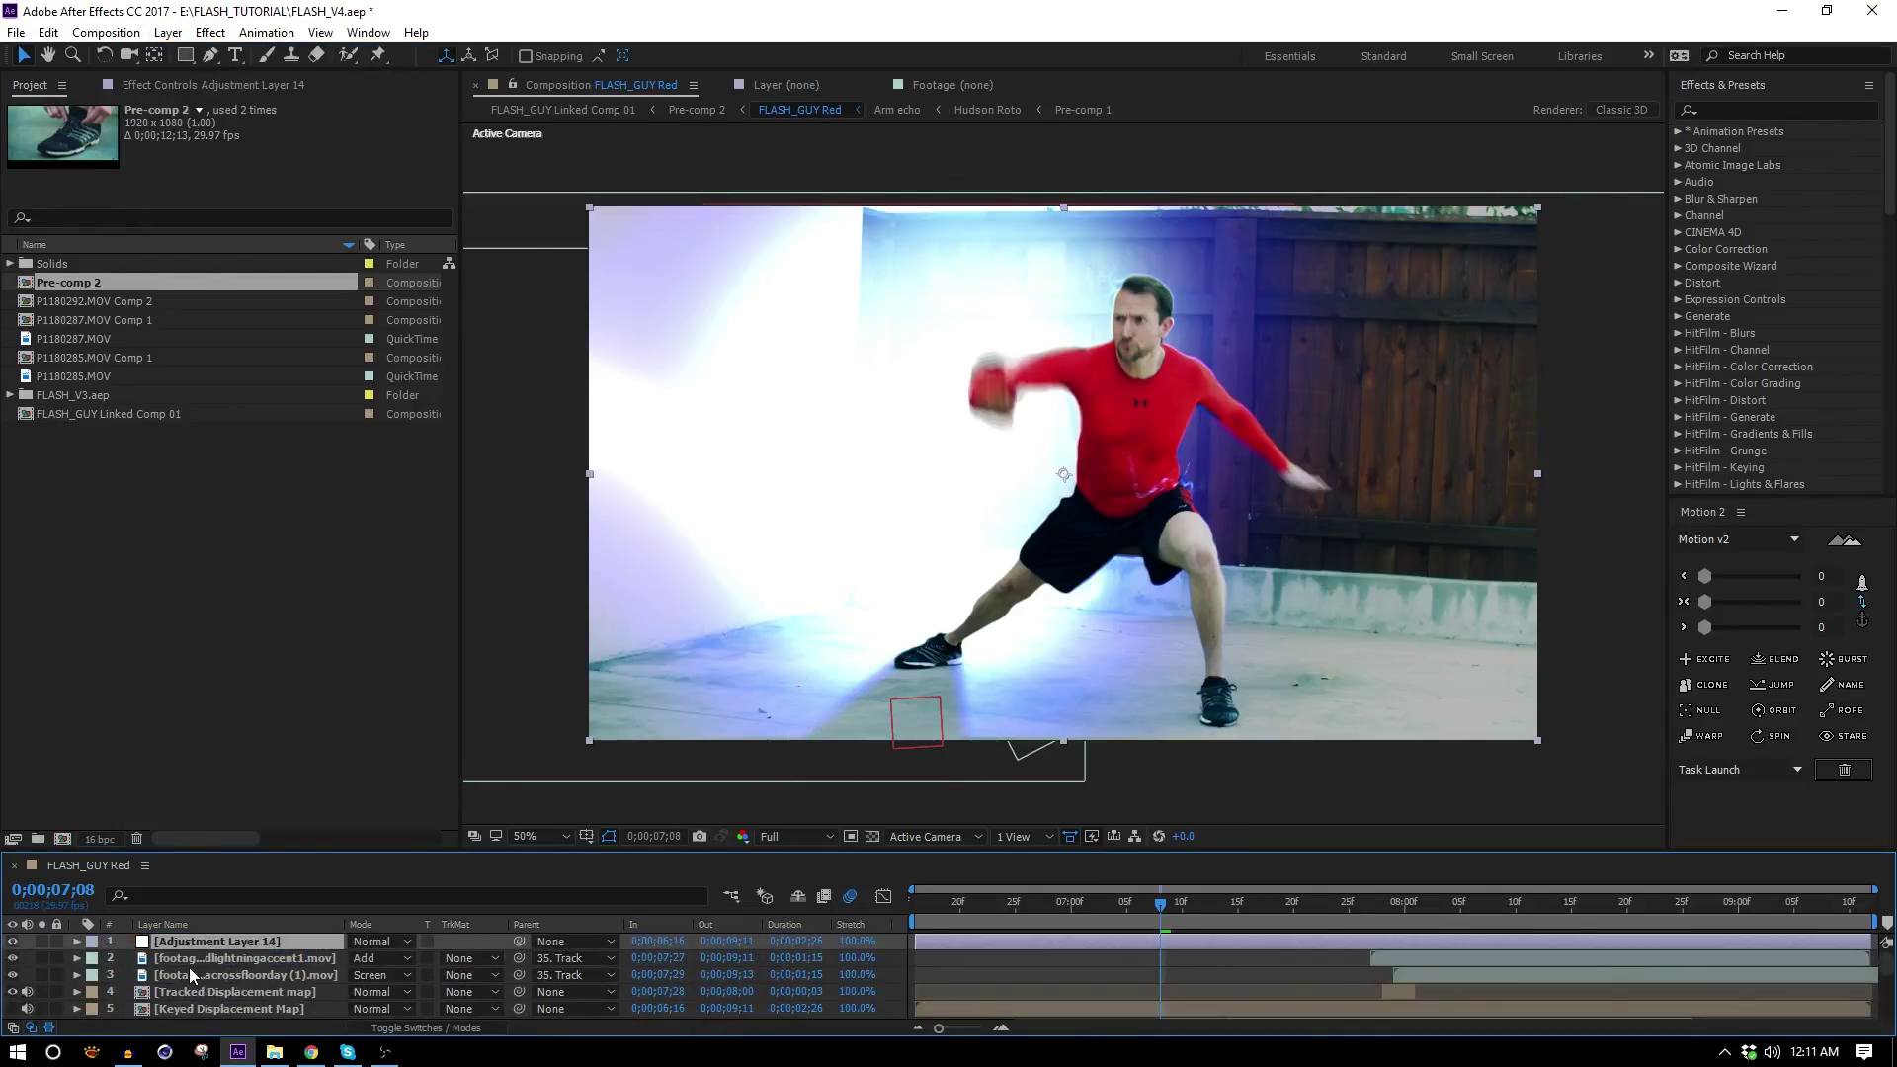
# Find the Stylize Glow effect and apply it to the Glow adjustment layer.
pyautogui.click(1778, 111)
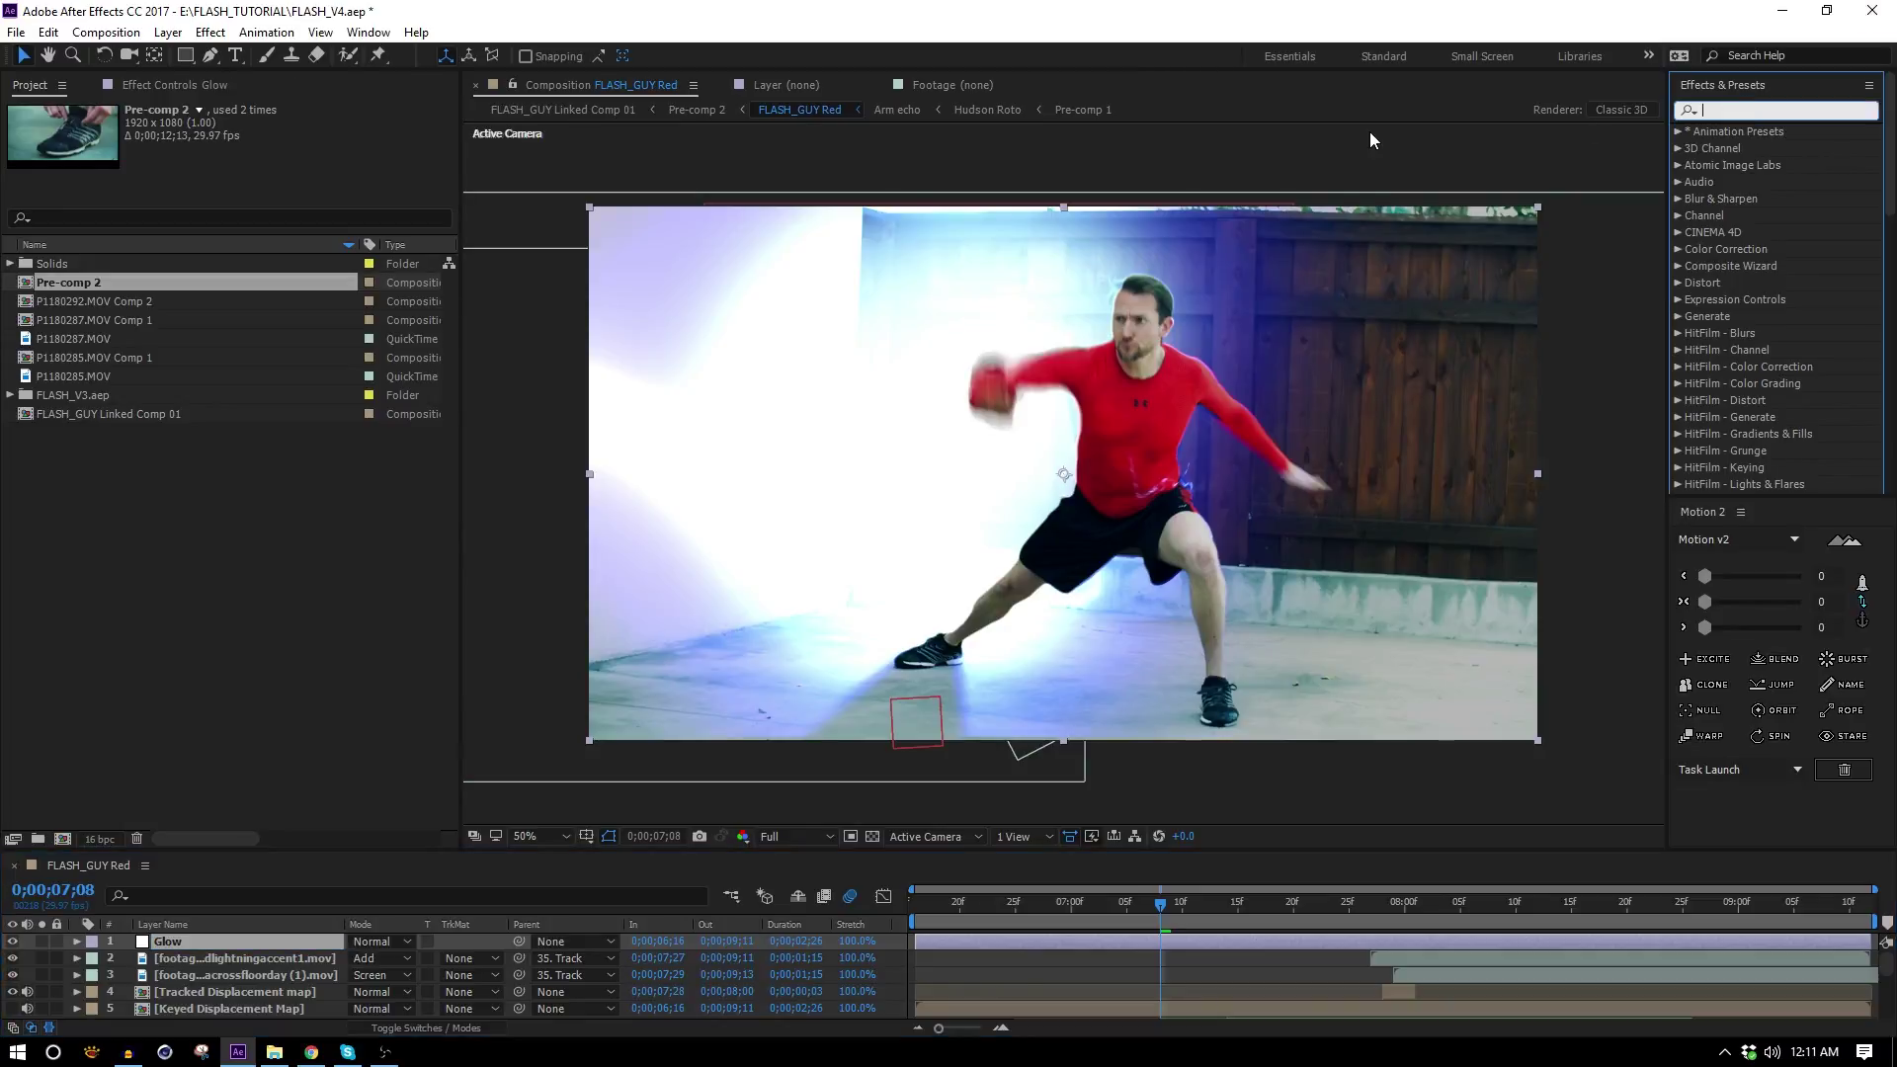
pyautogui.write('glow')
pyautogui.doubleClick(1751, 383)
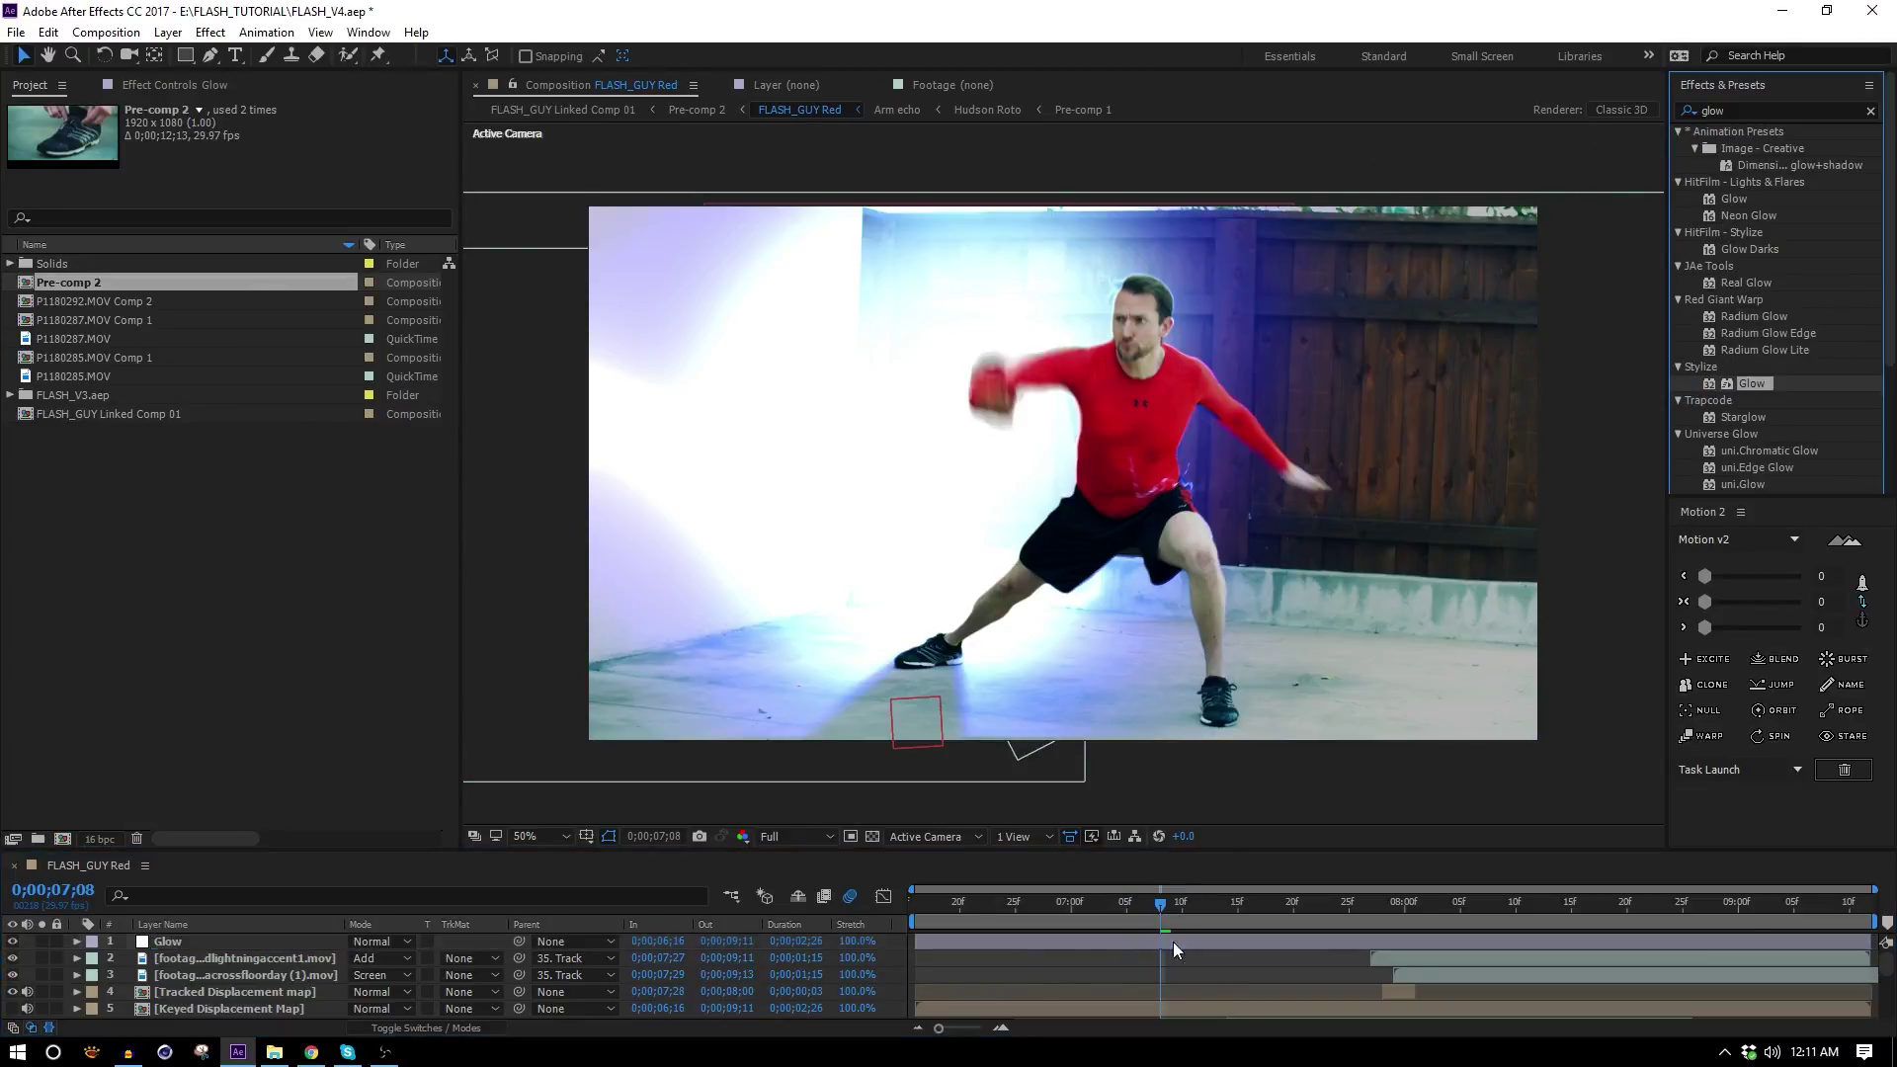
# Compare the flash and the runner's edges up close with the Glow effect off and on.
pyautogui.press('/')
pyautogui.moveTo(894, 487); pyautogui.dragTo(1074, 565)
pyautogui.click(24, 126)
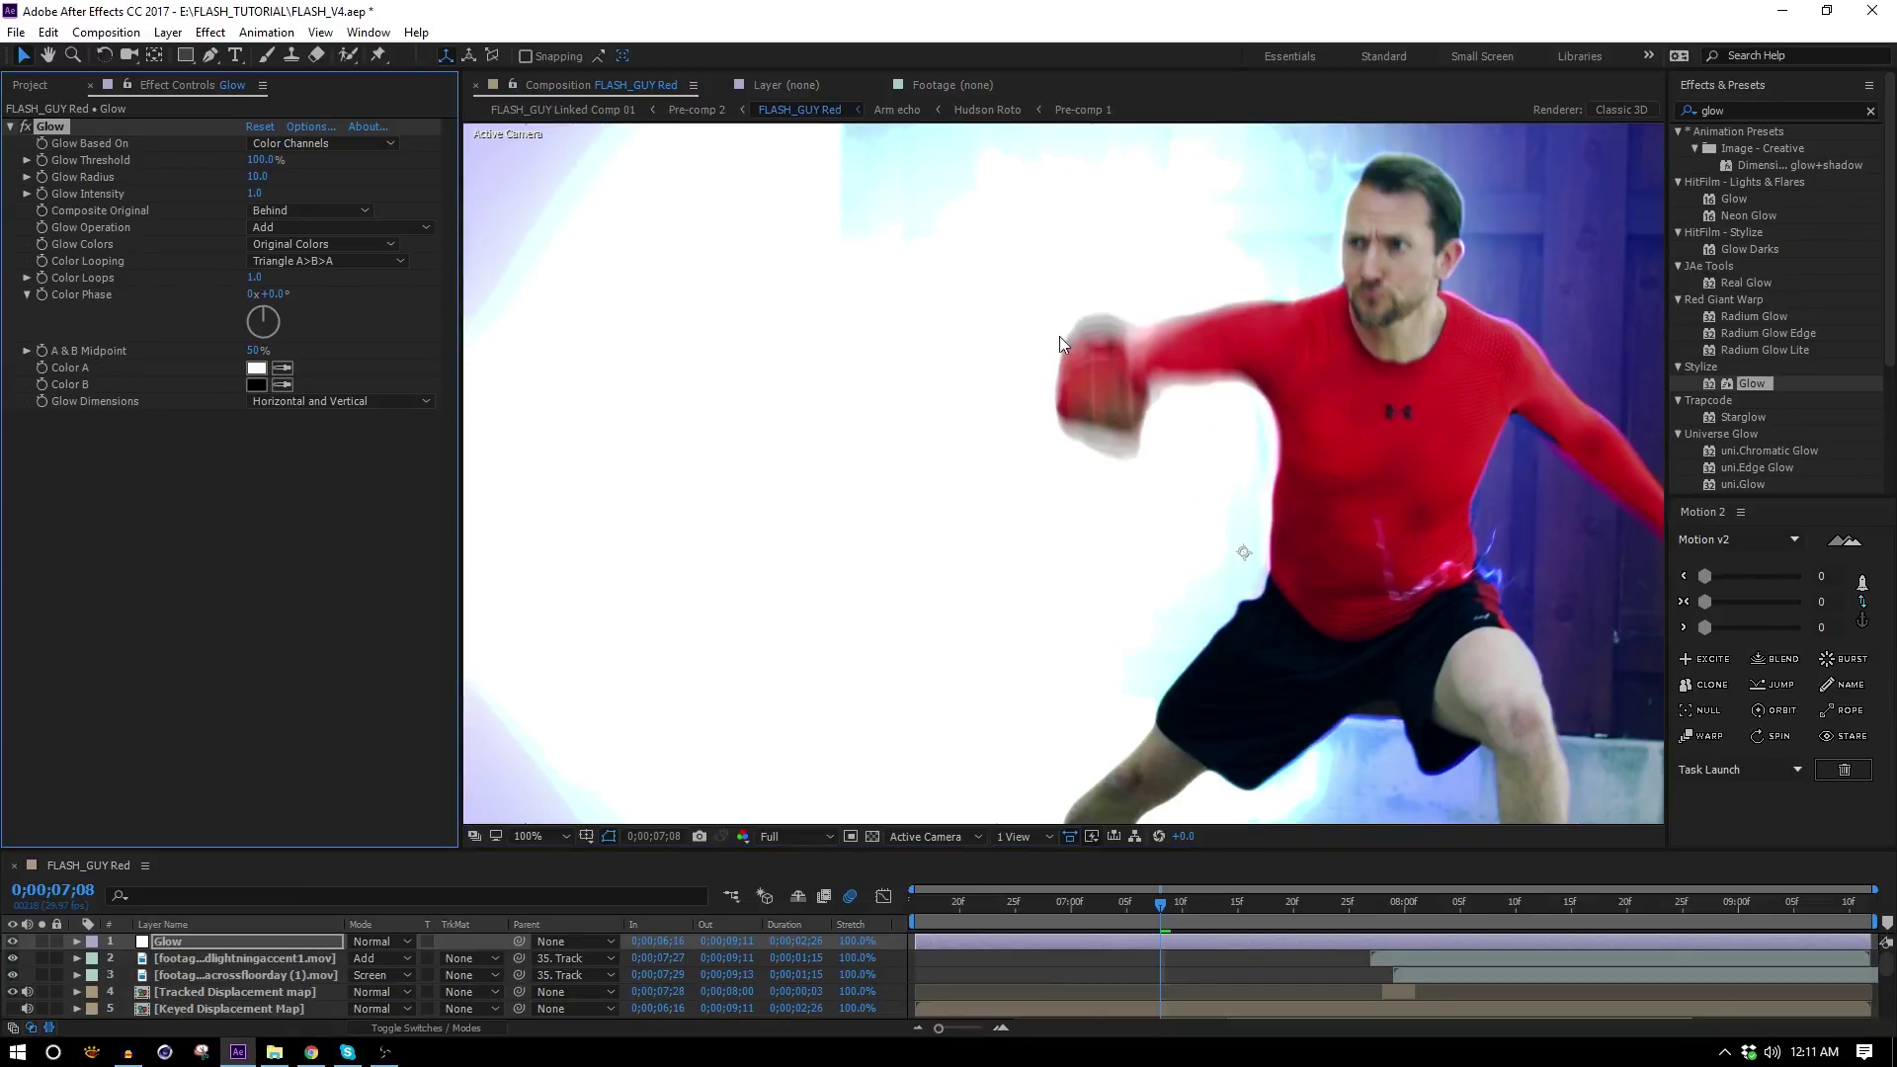
pyautogui.click(25, 127)
pyautogui.scroll(-1, 1075, 304)
pyautogui.scroll(1, 1075, 304)
pyautogui.click(24, 127)
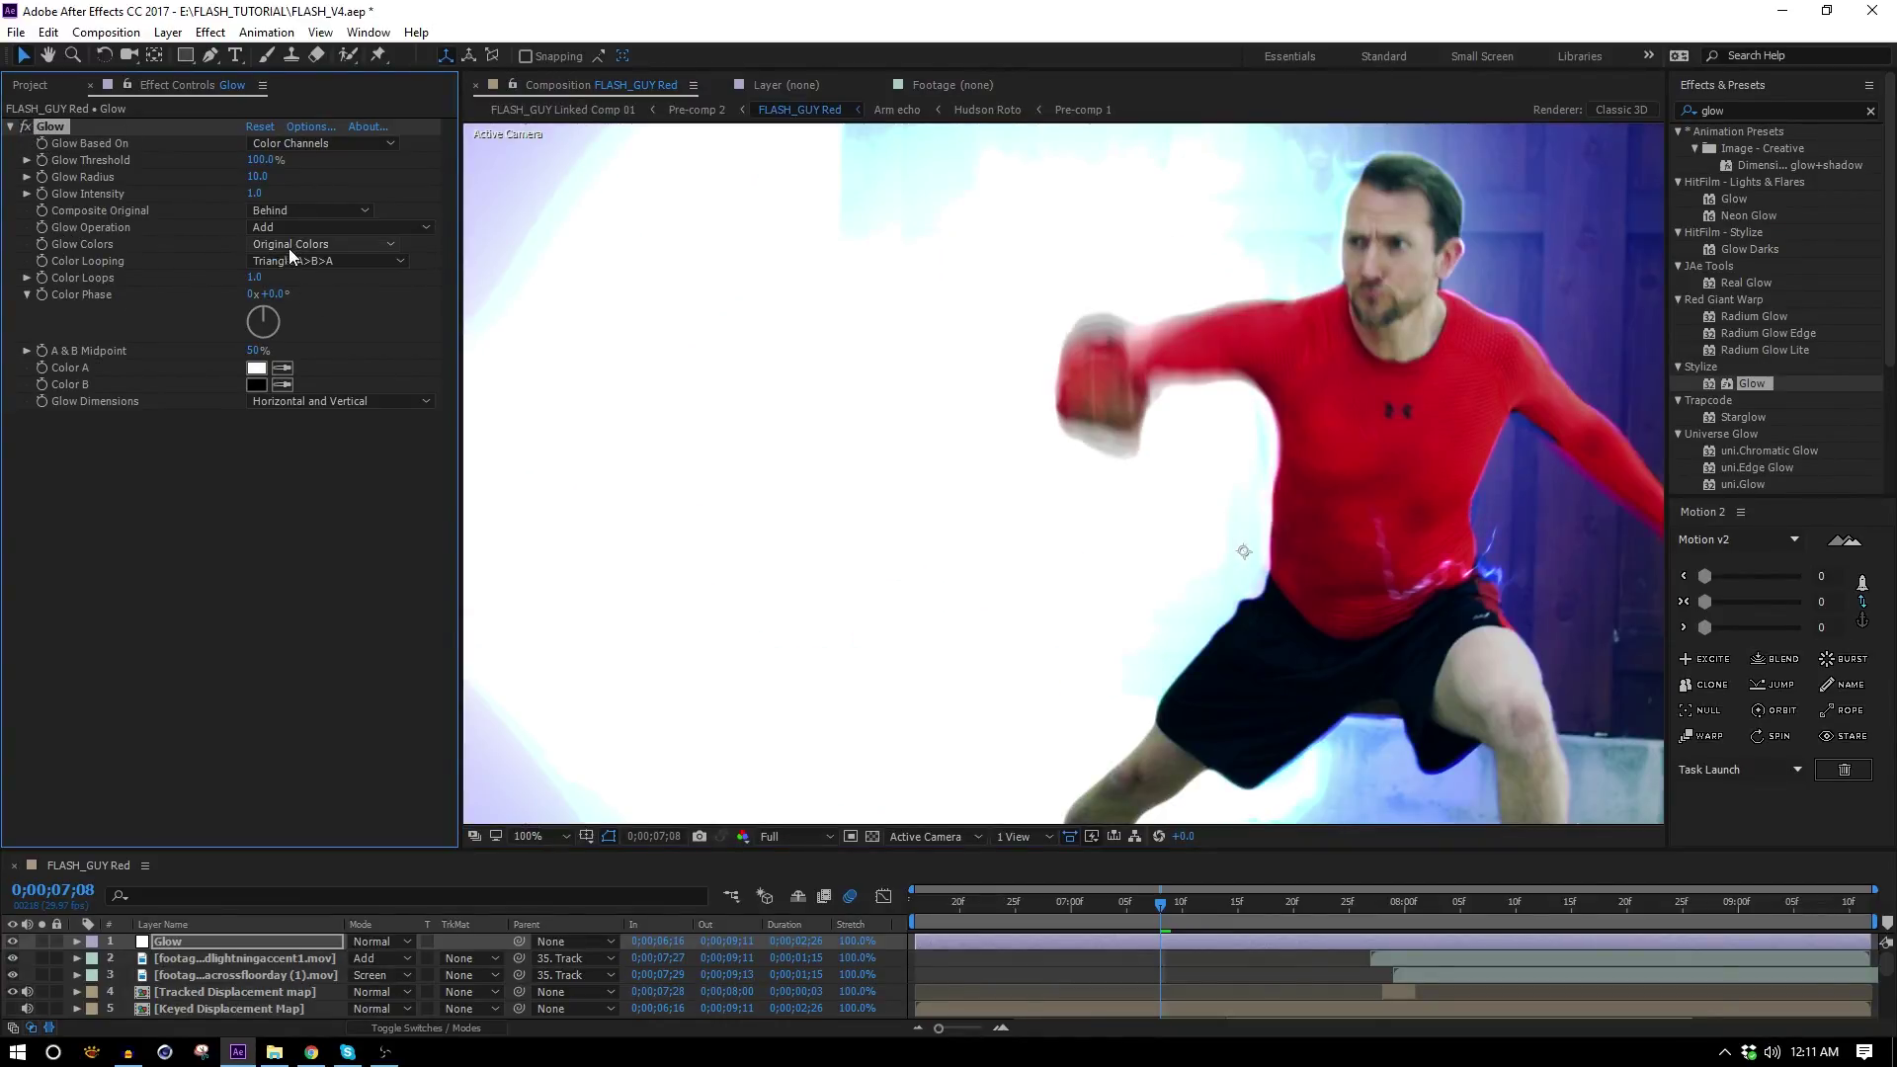
# Set Glow Colors to A & B Colors and make Color A a light cyan blue.
pyautogui.click(321, 244)
pyautogui.click(336, 284)
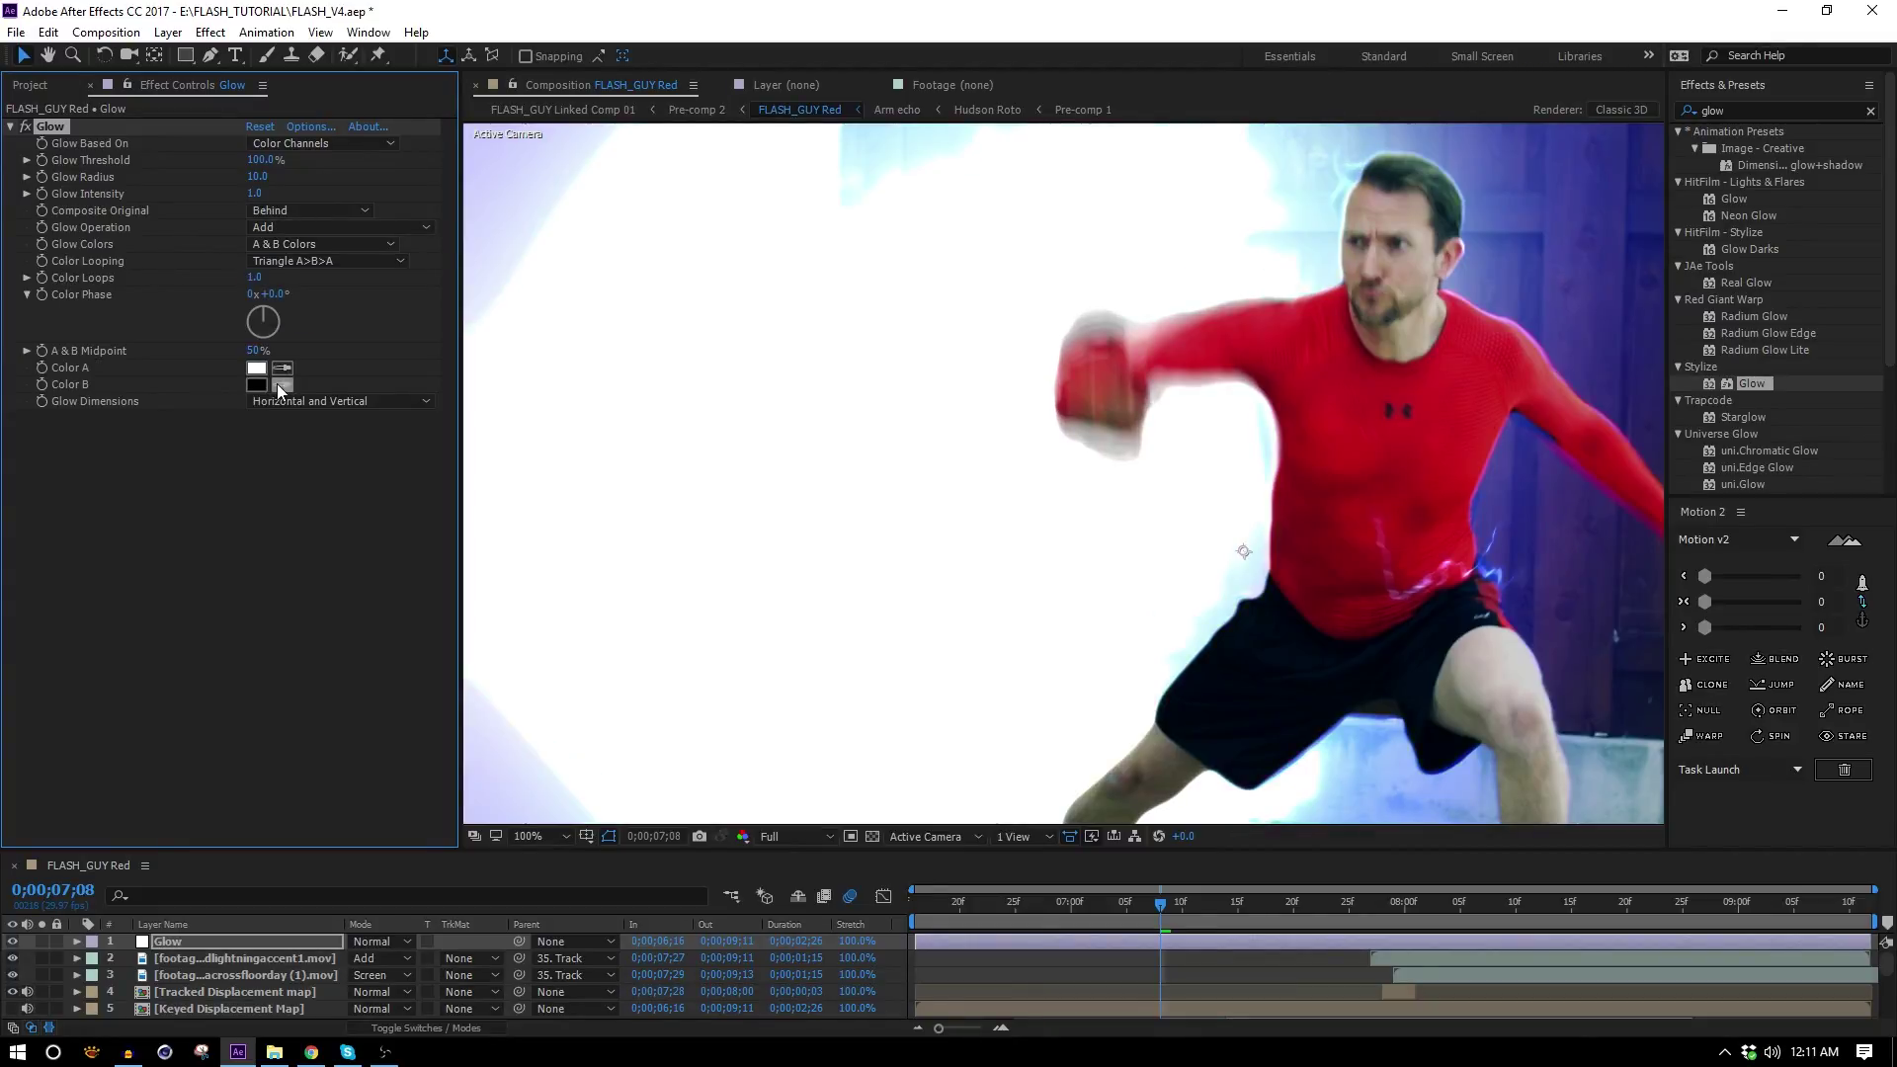
pyautogui.click(255, 367)
pyautogui.click(779, 532)
# Set the glow's Color B to the saturated blue 0A43FF.
pyautogui.click(256, 384)
pyautogui.click(629, 525)
pyautogui.moveTo(358, 773); pyautogui.dragTo(316, 715)
pyautogui.moveTo(696, 637); pyautogui.dragTo(675, 638)
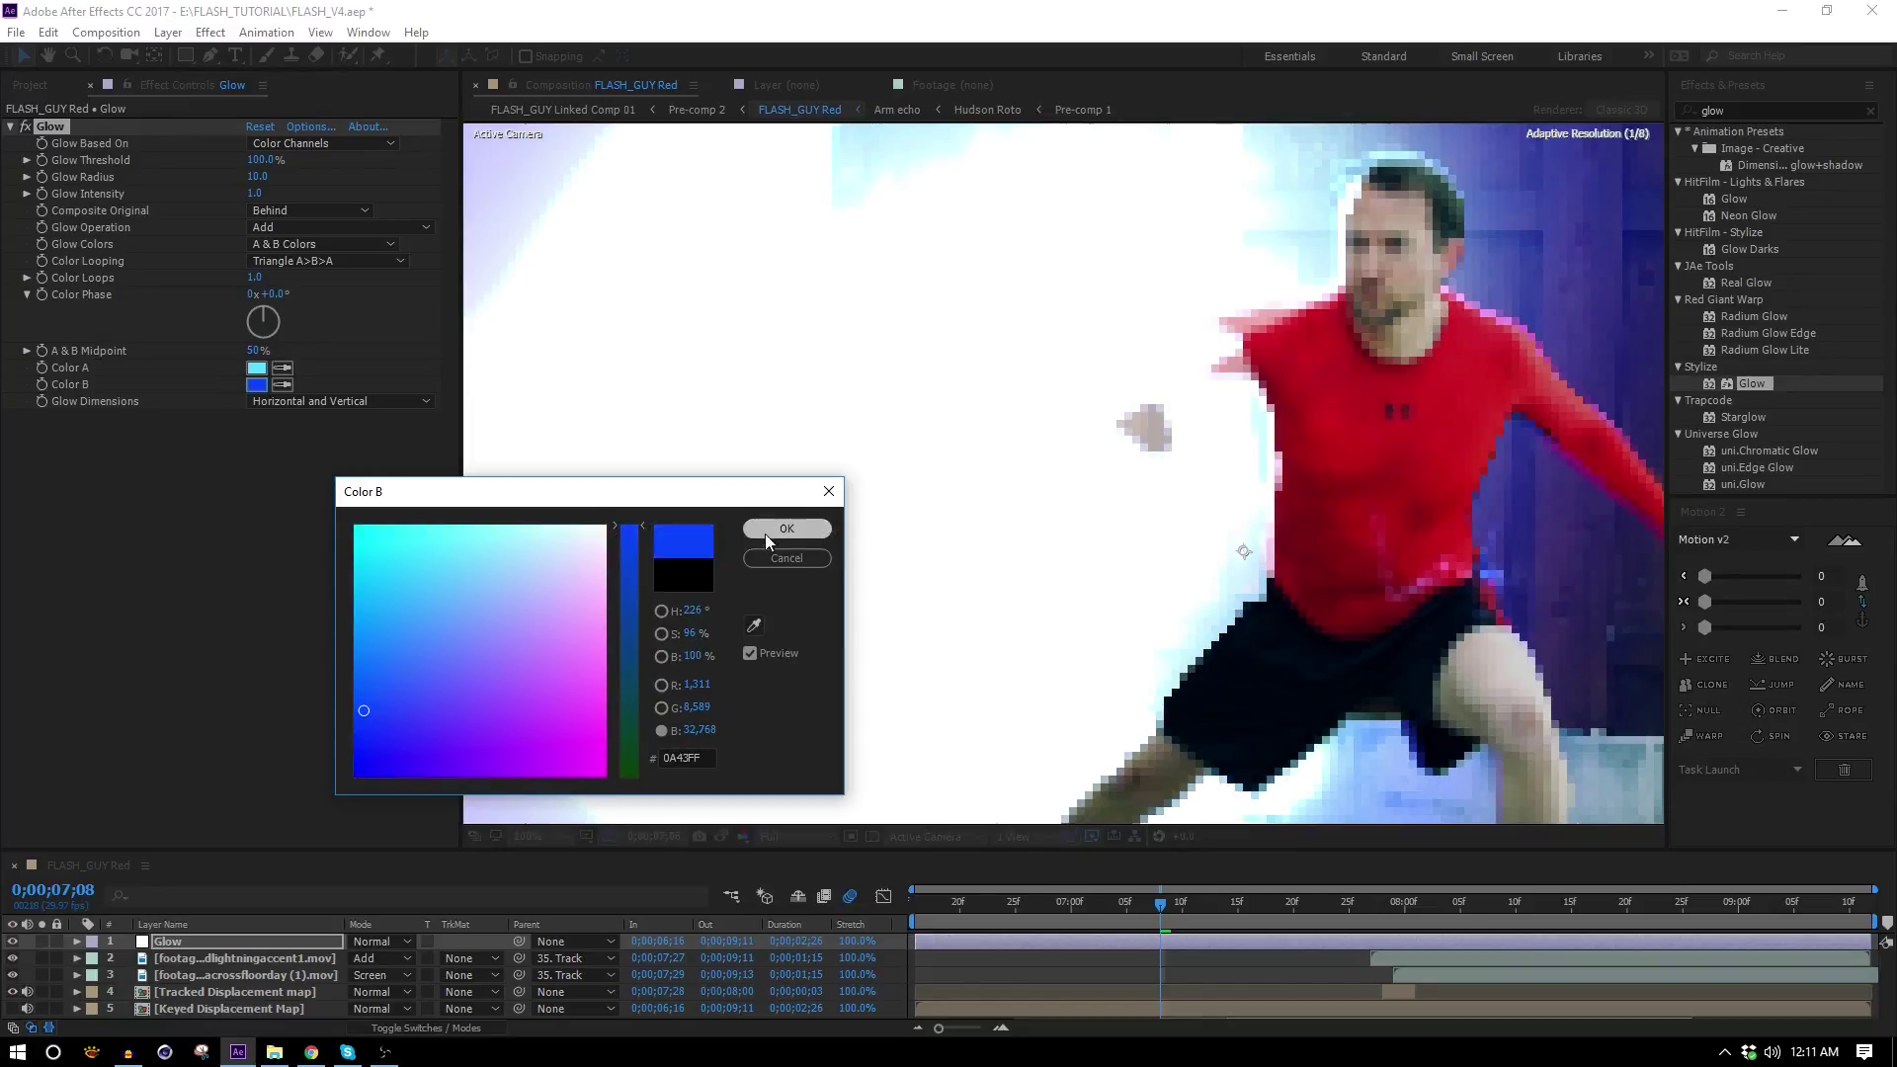
pyautogui.click(765, 532)
# Check the glow around the runner's leg, then set Glow Radius to 135 and Glow Intensity to 1.3.
pyautogui.moveTo(1096, 619); pyautogui.dragTo(1029, 415)
pyautogui.scroll(1, 1075, 504)
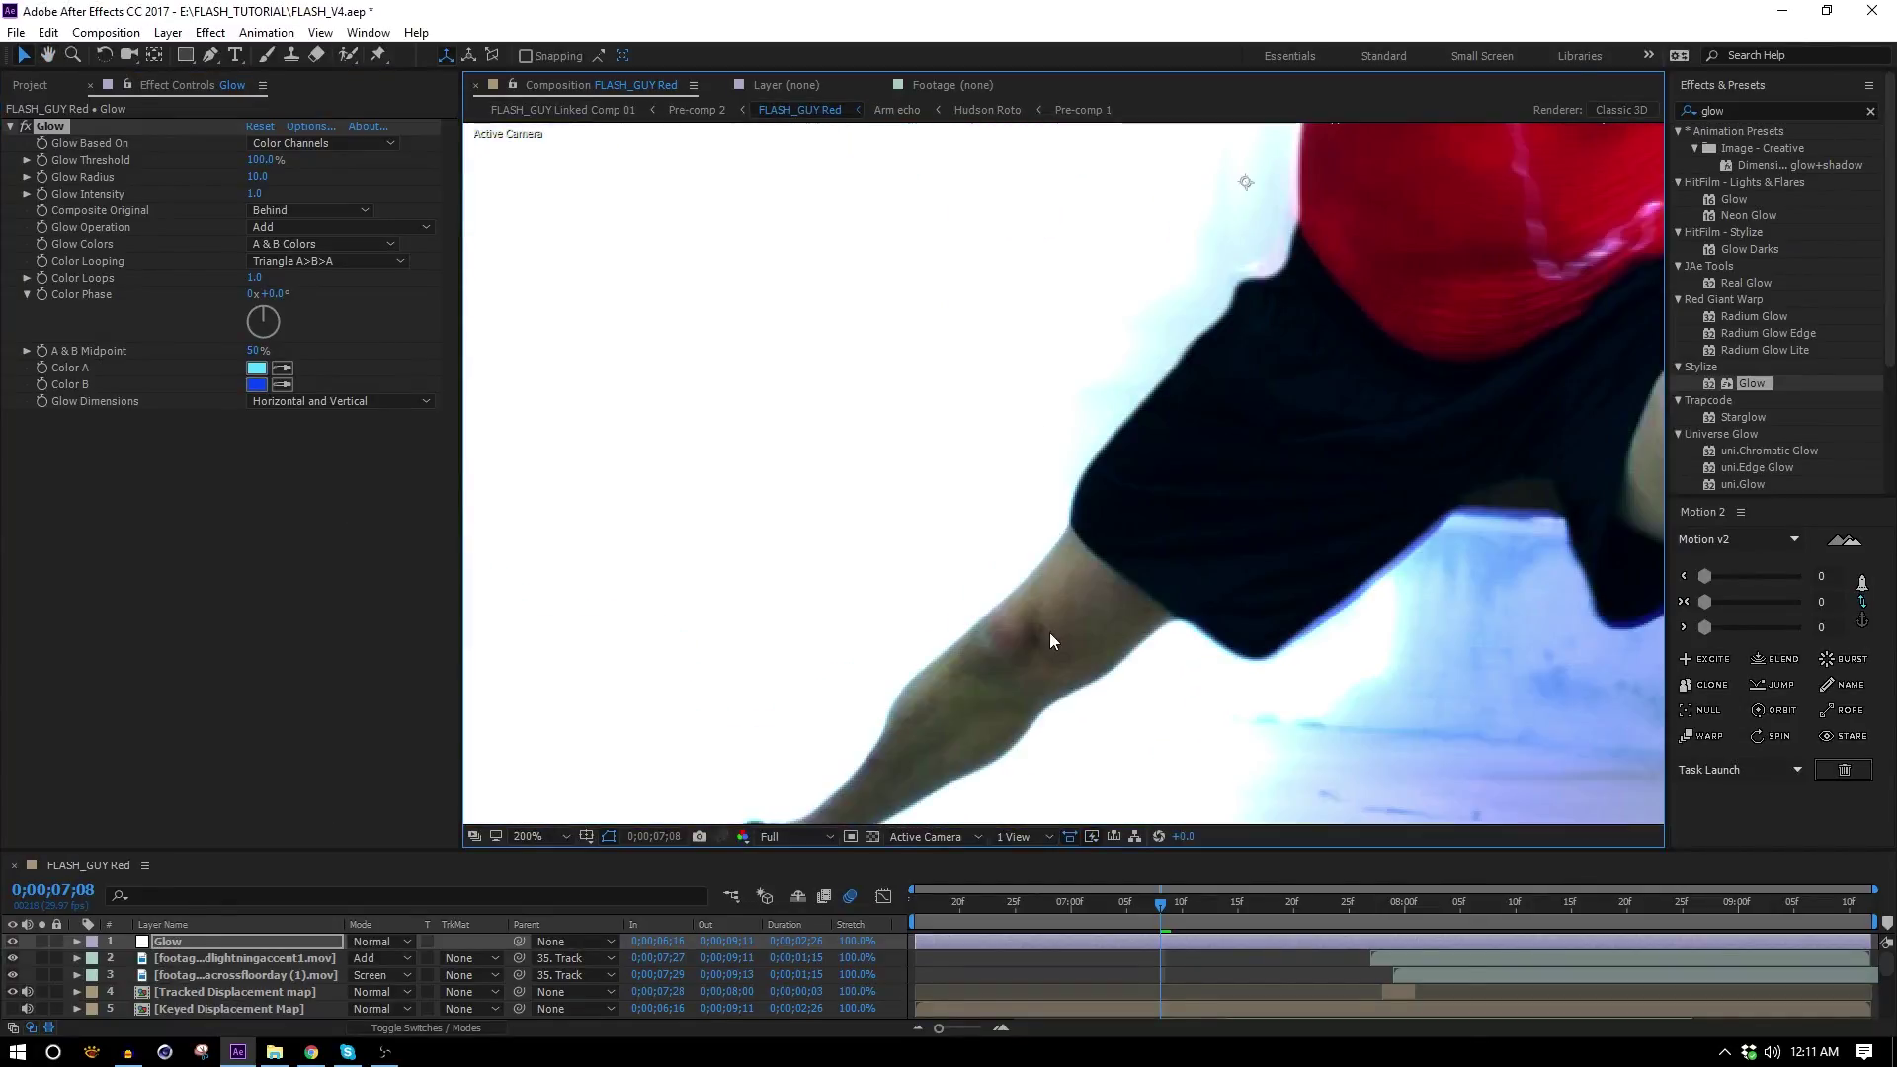
pyautogui.moveTo(1051, 632); pyautogui.dragTo(1033, 500)
pyautogui.scroll(-1, 1033, 500)
pyautogui.scroll(1, 809, 436)
pyautogui.click(26, 126)
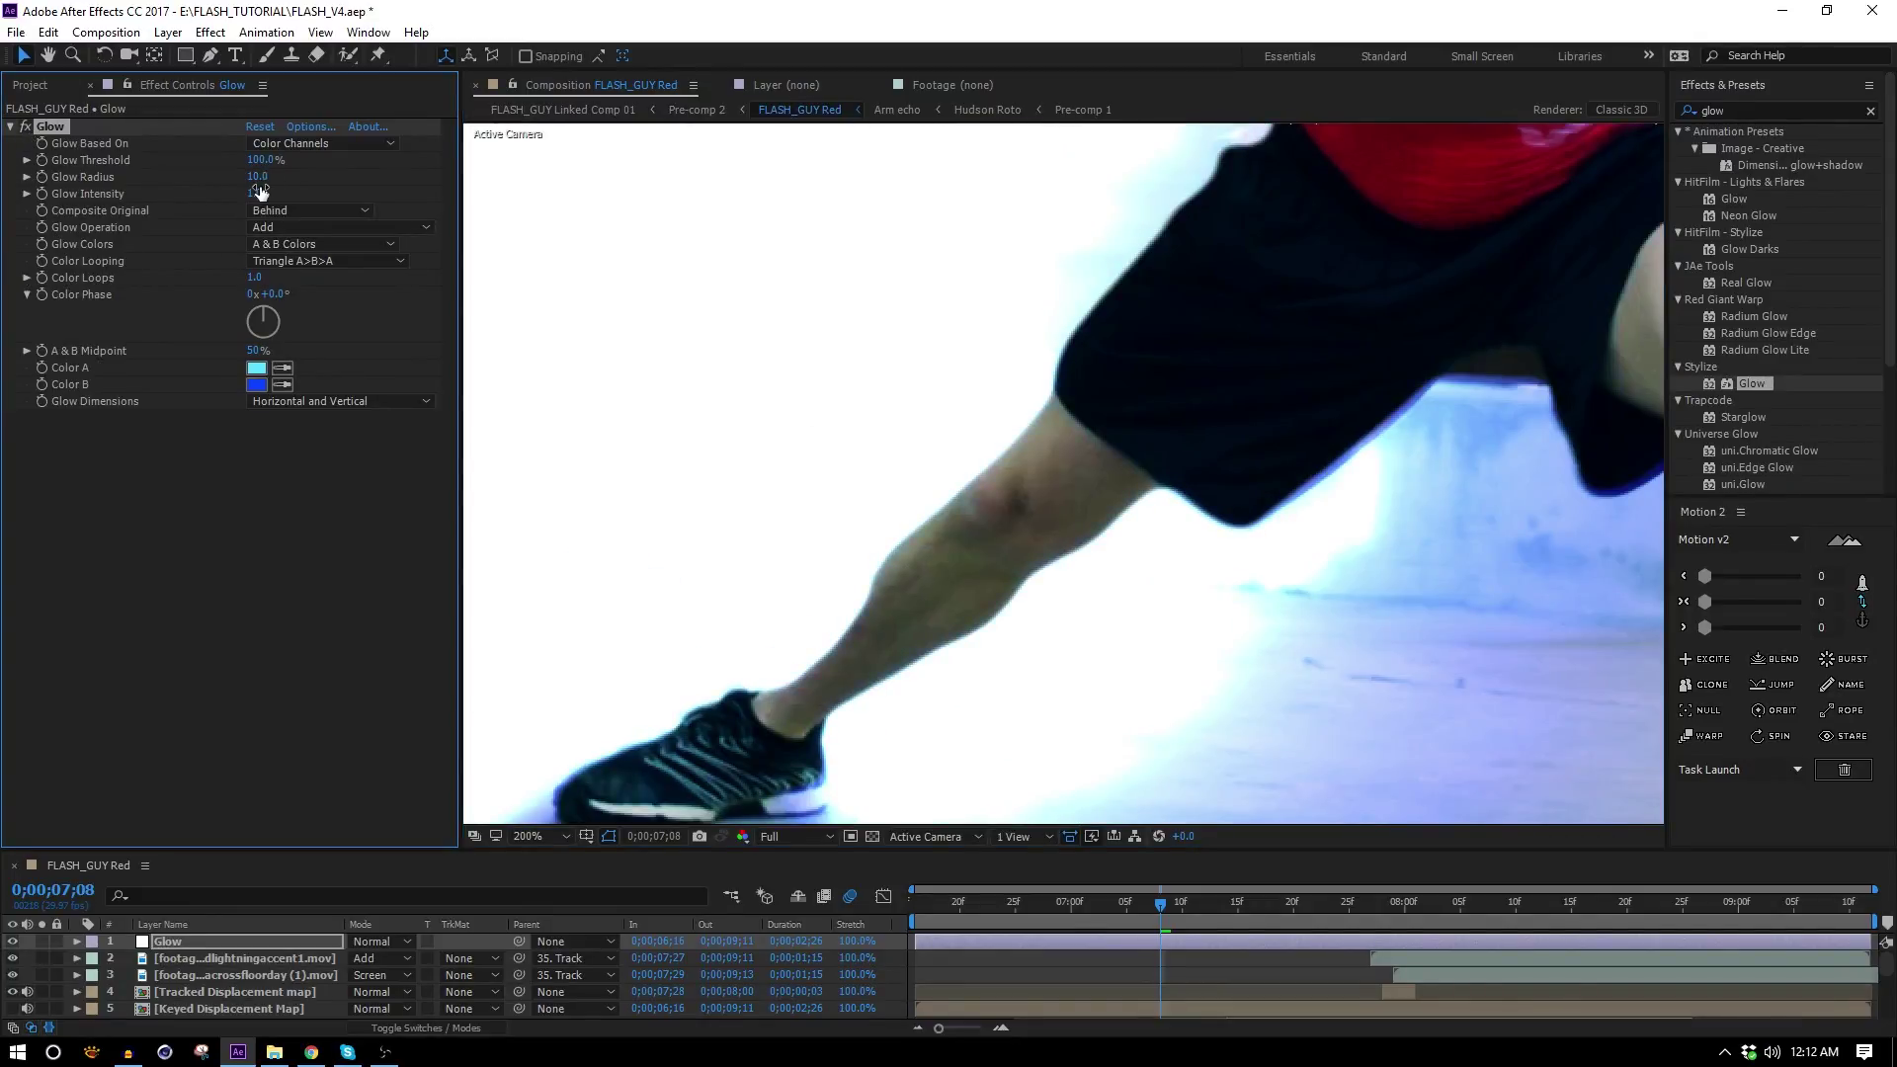
pyautogui.moveTo(258, 177); pyautogui.dragTo(380, 178)
pyautogui.scroll(-2, 1046, 587)
pyautogui.moveTo(1001, 402); pyautogui.dragTo(1008, 504)
# Add another adjustment layer above Glow and apply the Levels effect to it.
pyautogui.click(168, 32)
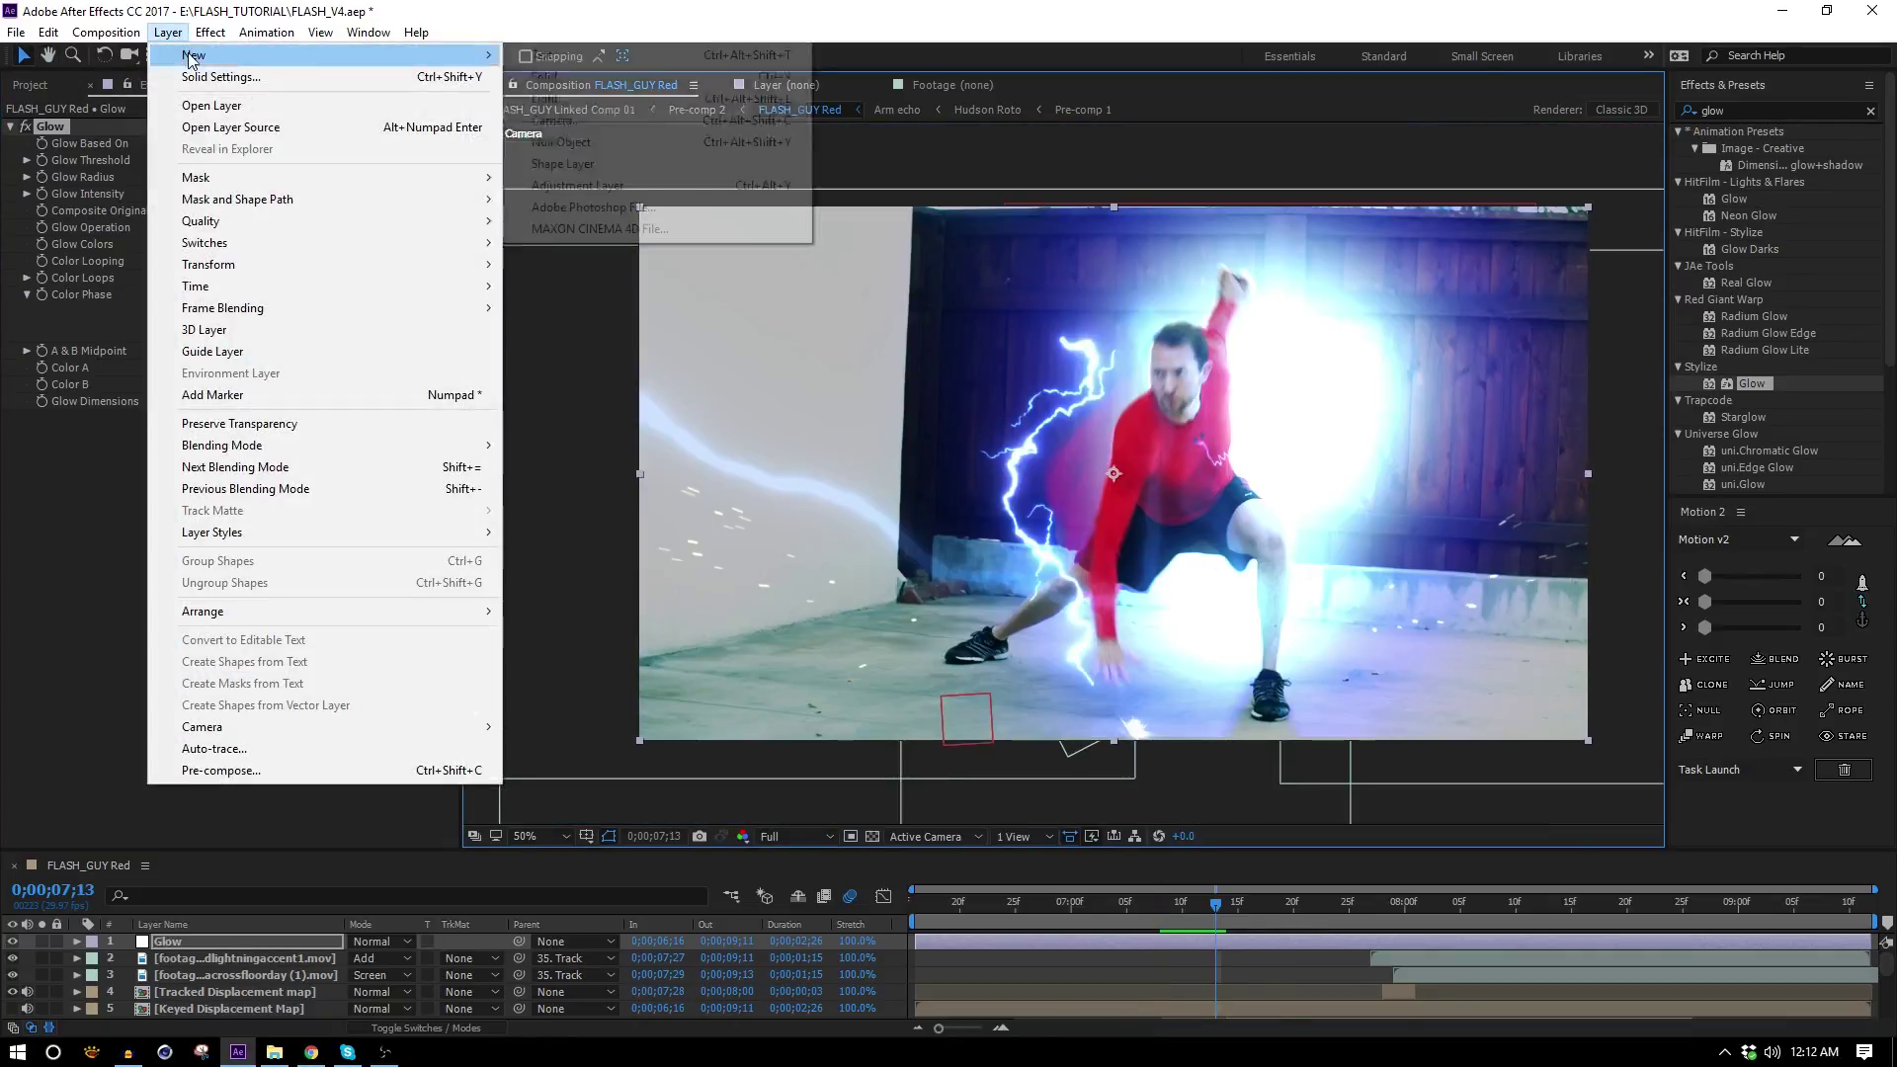
pyautogui.moveTo(194, 54)
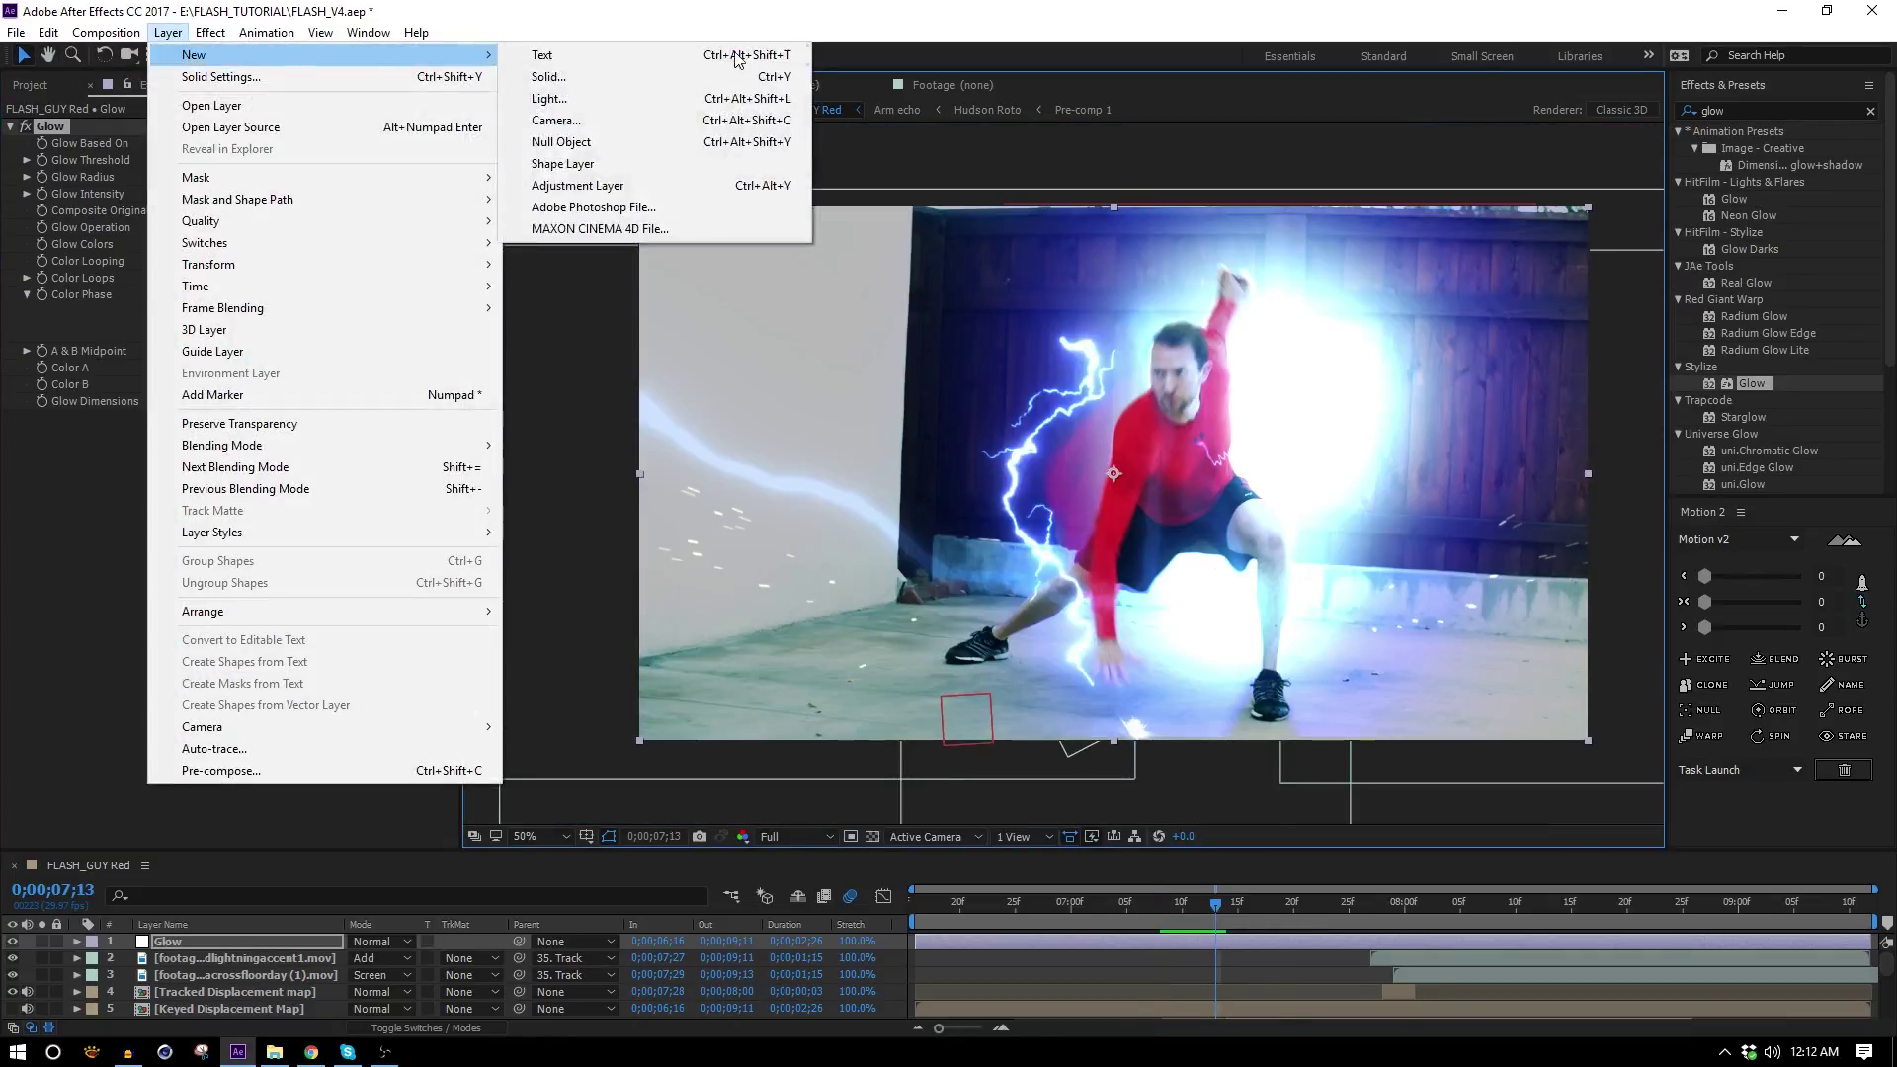
pyautogui.click(696, 182)
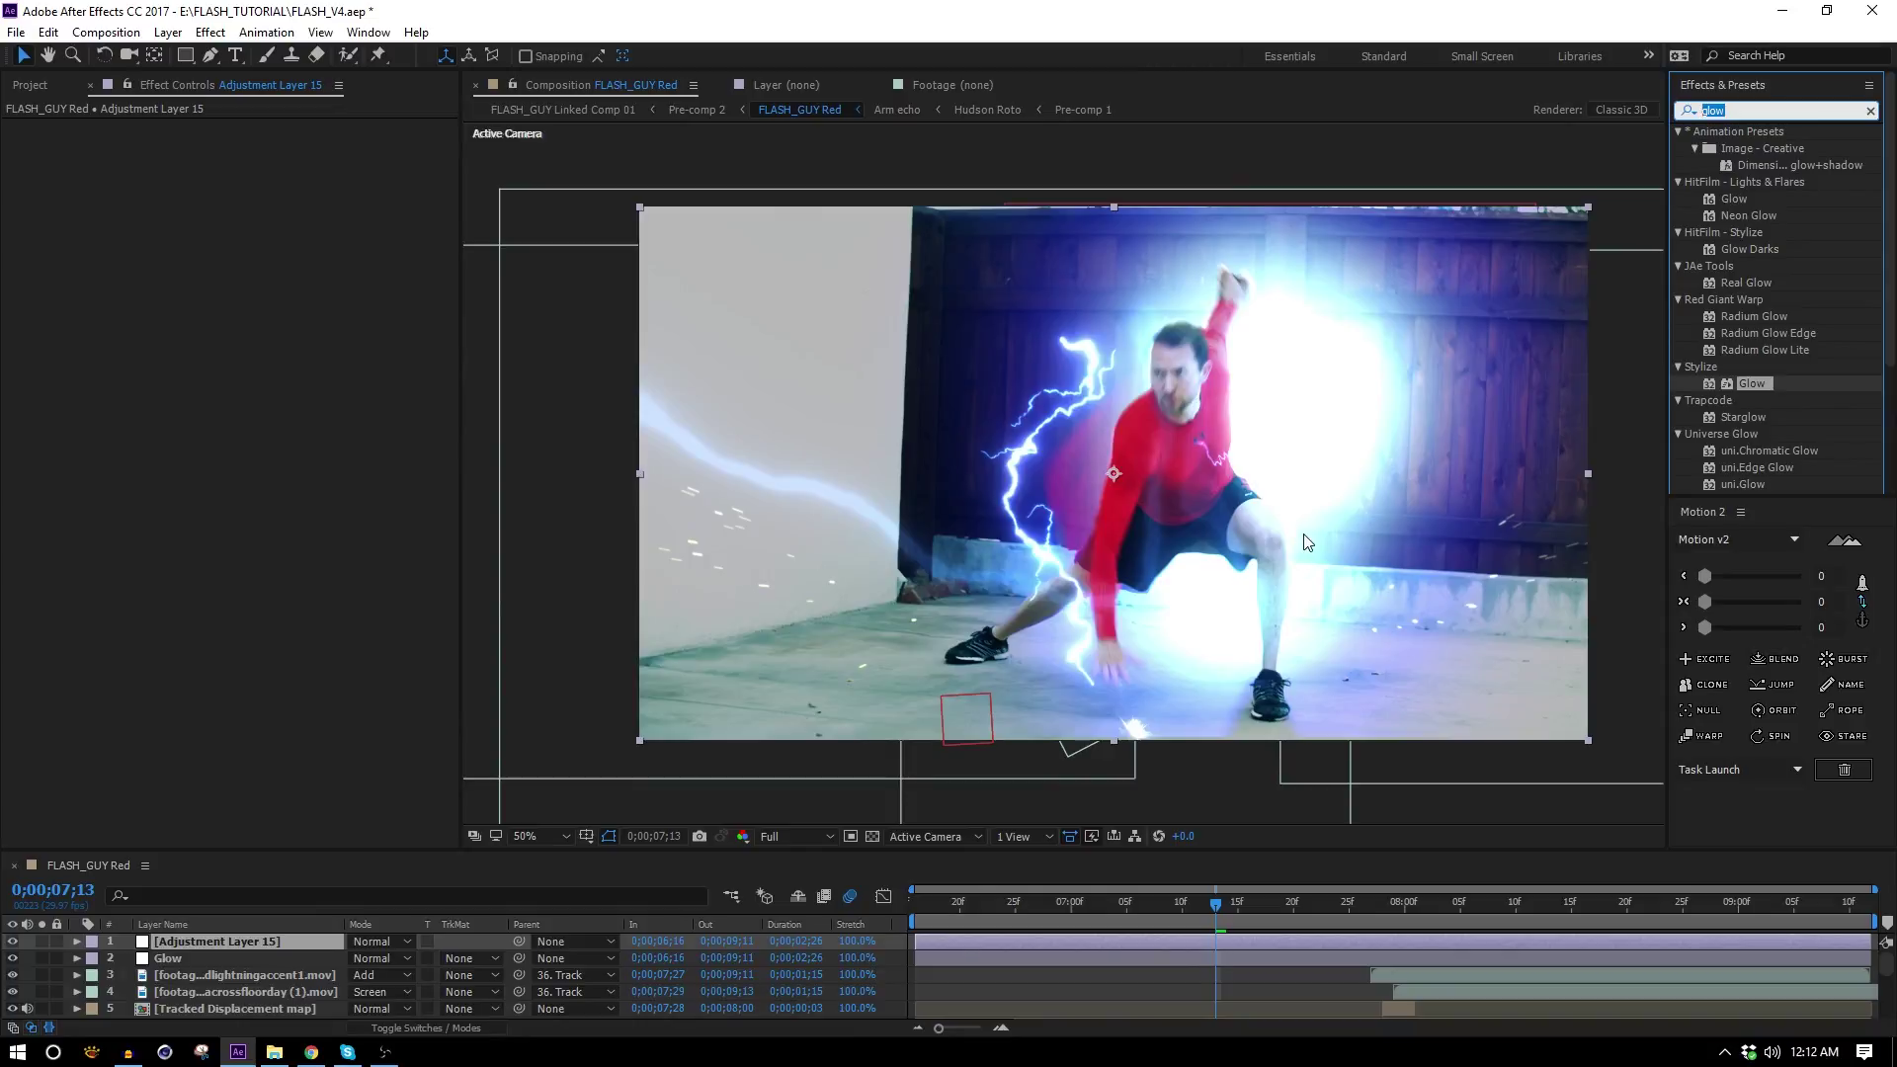
pyautogui.press('.')
pyautogui.moveTo(1380, 415); pyautogui.dragTo(1041, 510)
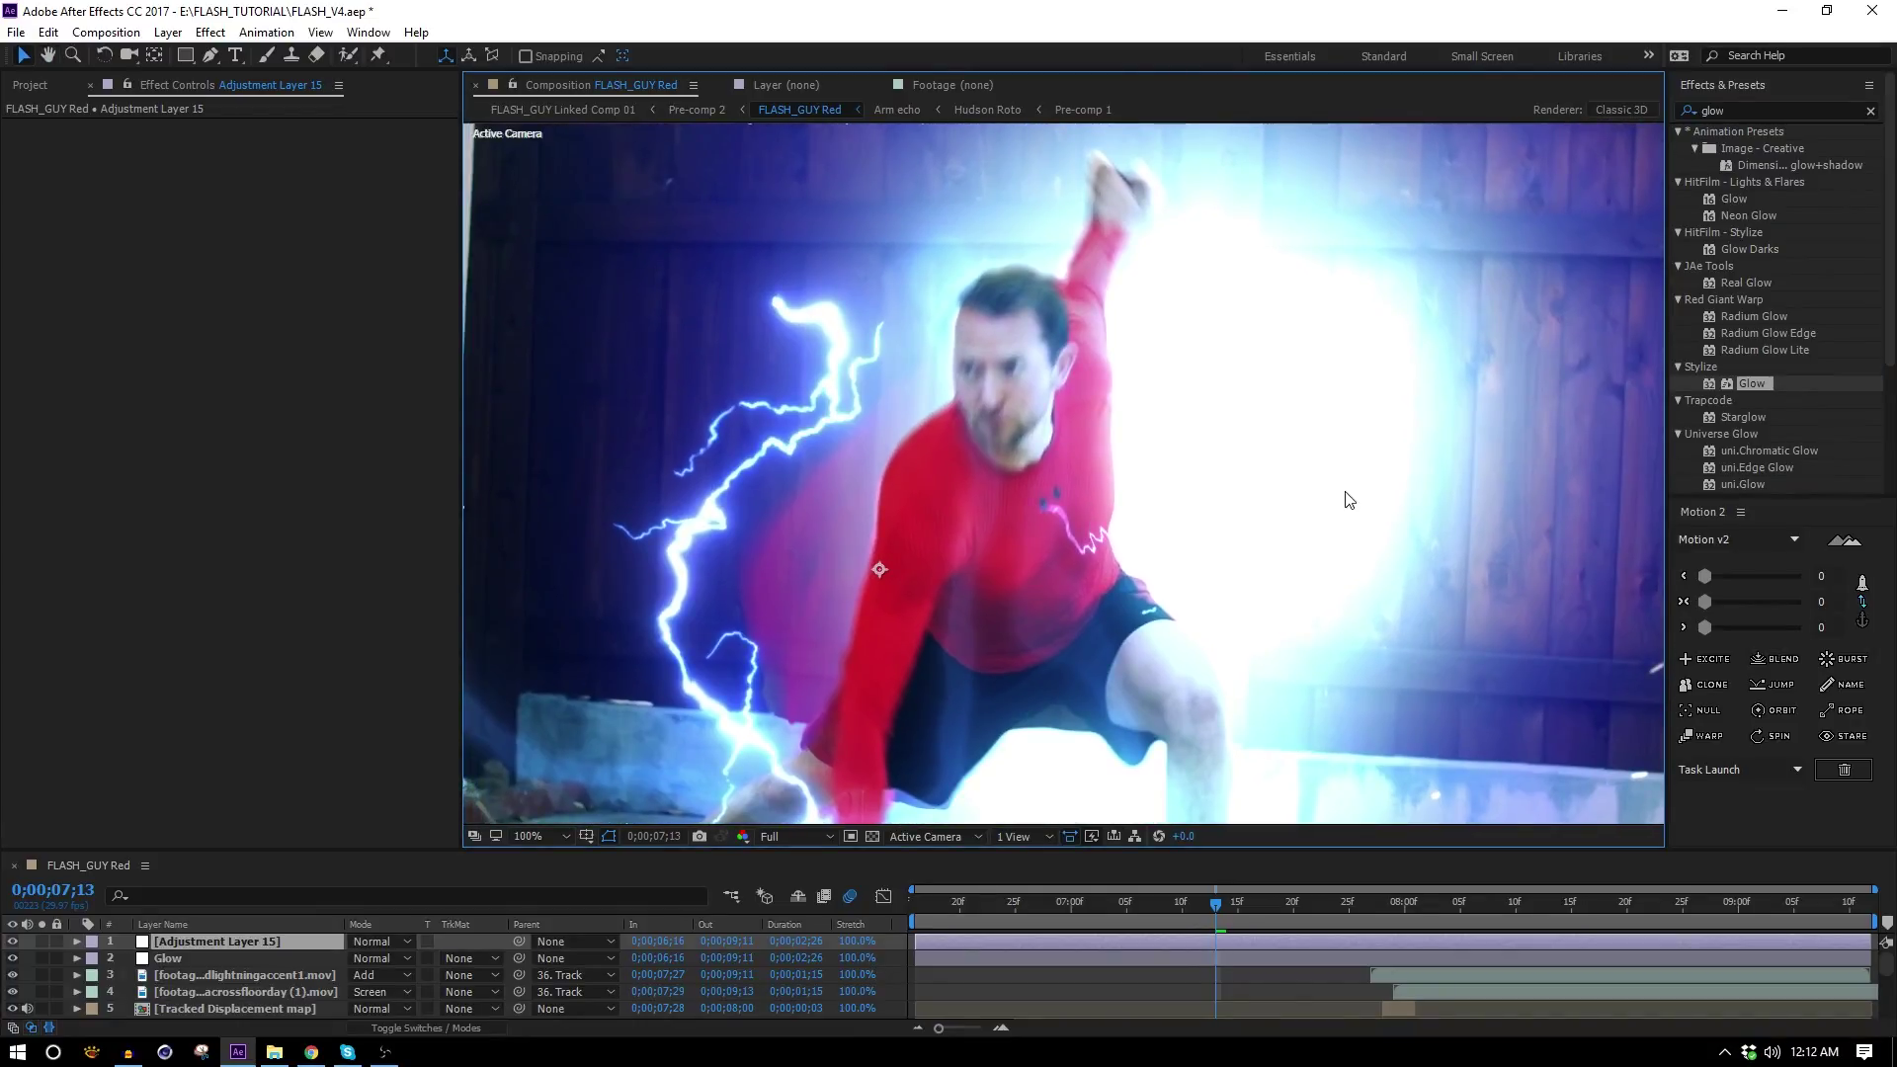
pyautogui.click(1781, 93)
pyautogui.doubleClick(1760, 109)
pyautogui.write('level')
pyautogui.moveTo(1737, 232); pyautogui.dragTo(212, 946)
pyautogui.press('.')
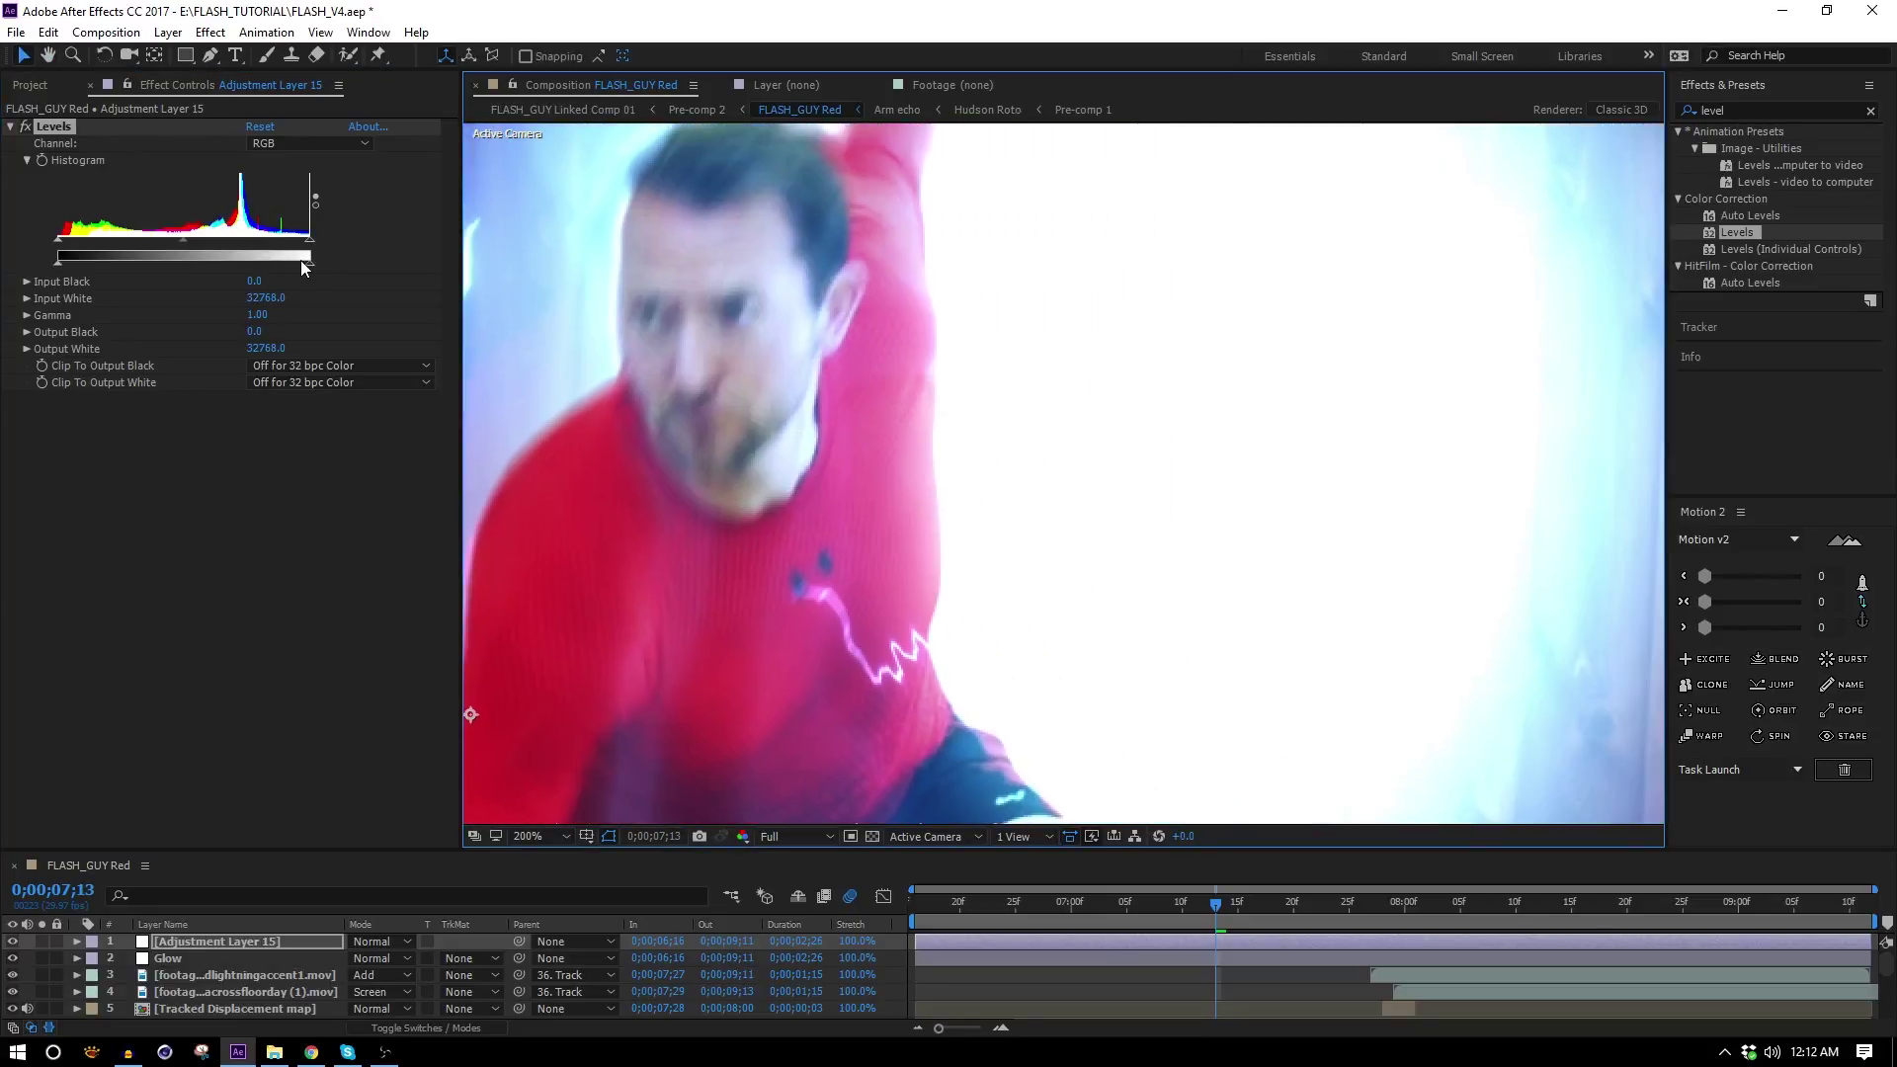
# Lower the Levels Output White to 220 to dim the blown-out whites of the flash.
pyautogui.moveTo(310, 265); pyautogui.dragTo(269, 261)
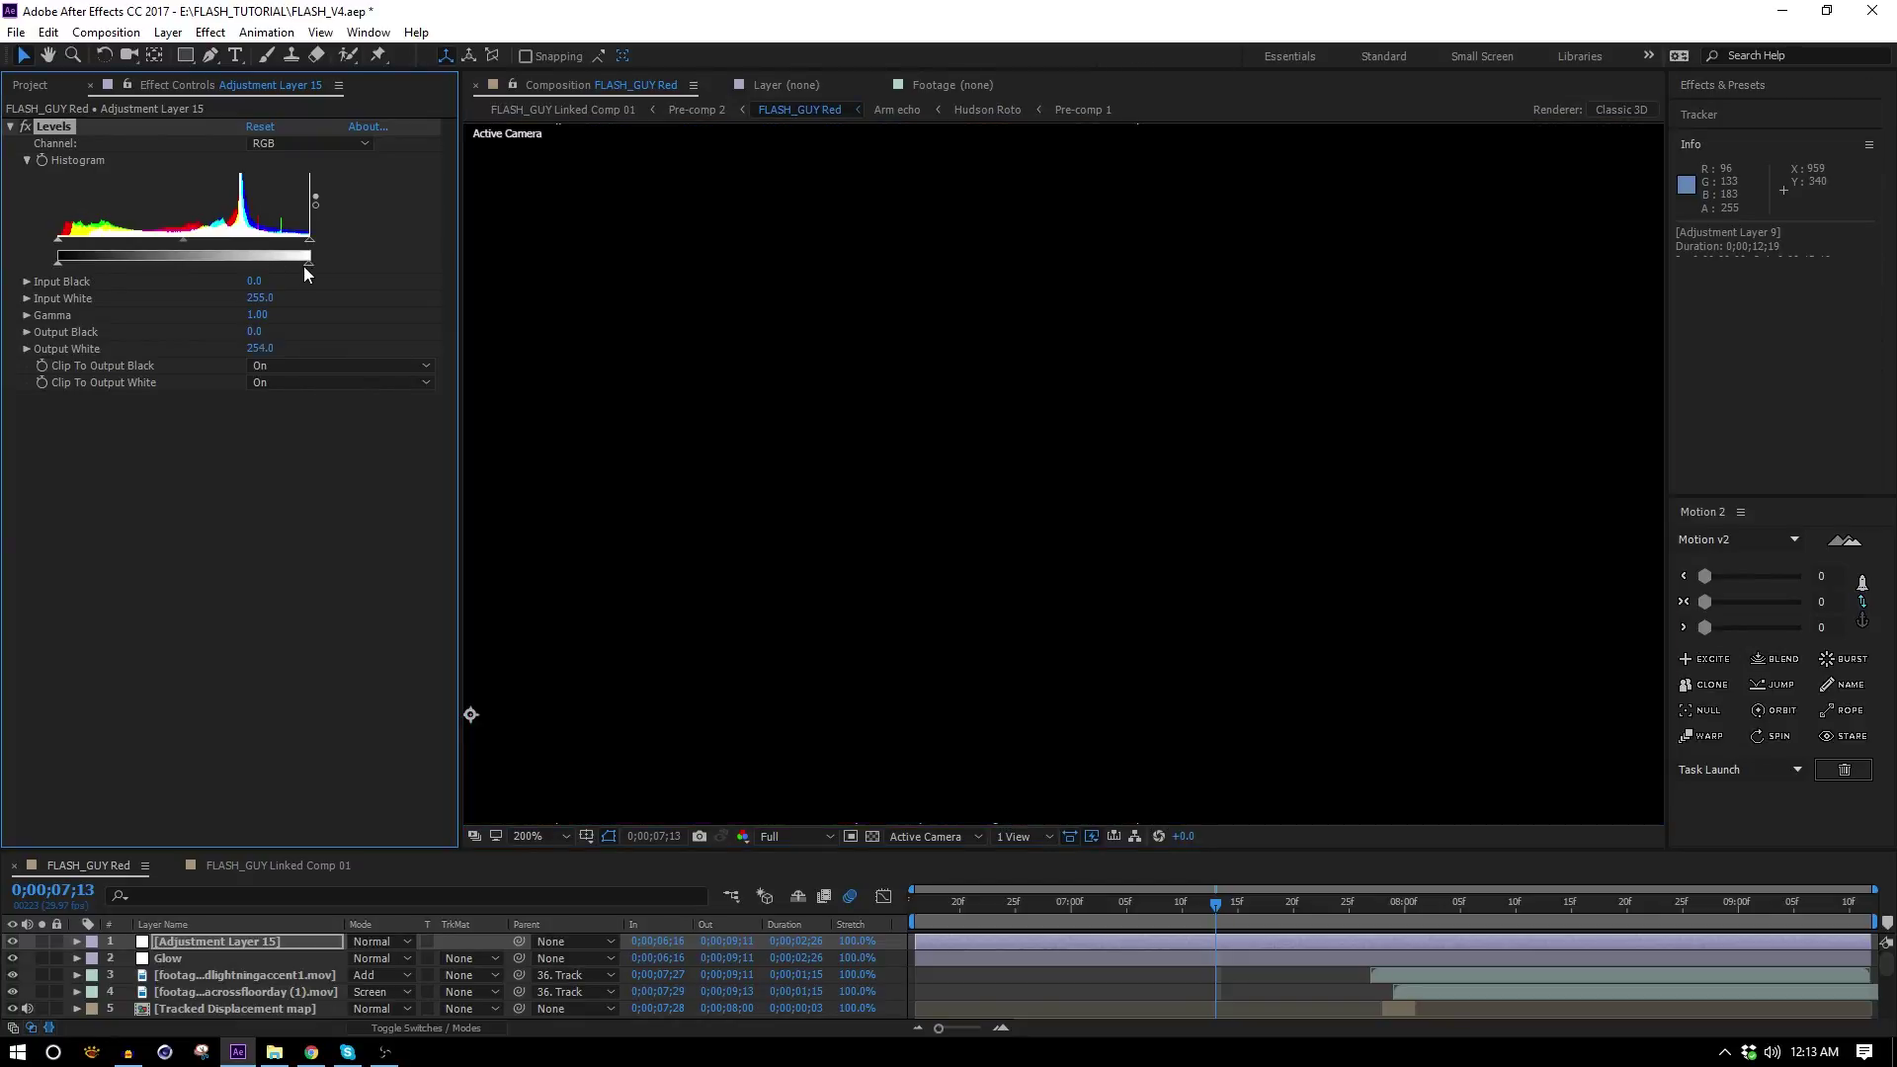
pyautogui.moveTo(304, 265); pyautogui.dragTo(282, 265)
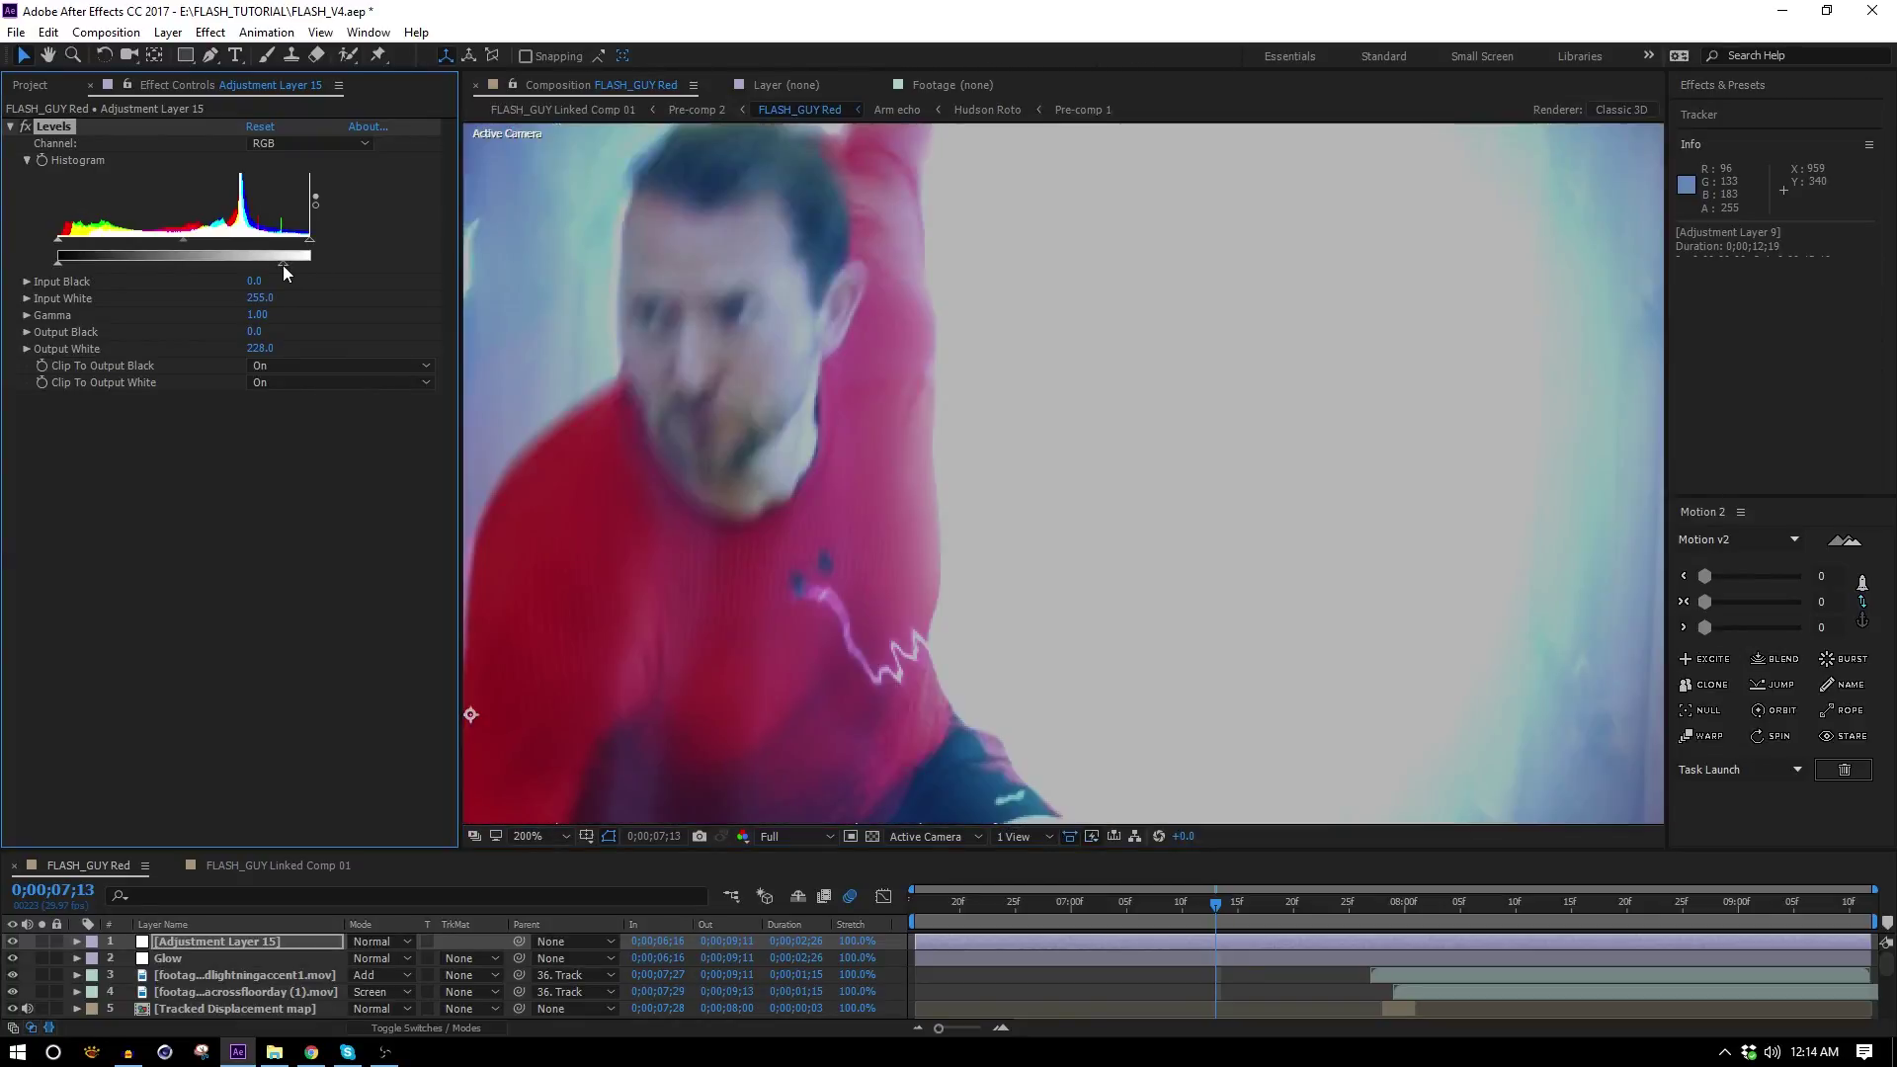
pyautogui.press(',')
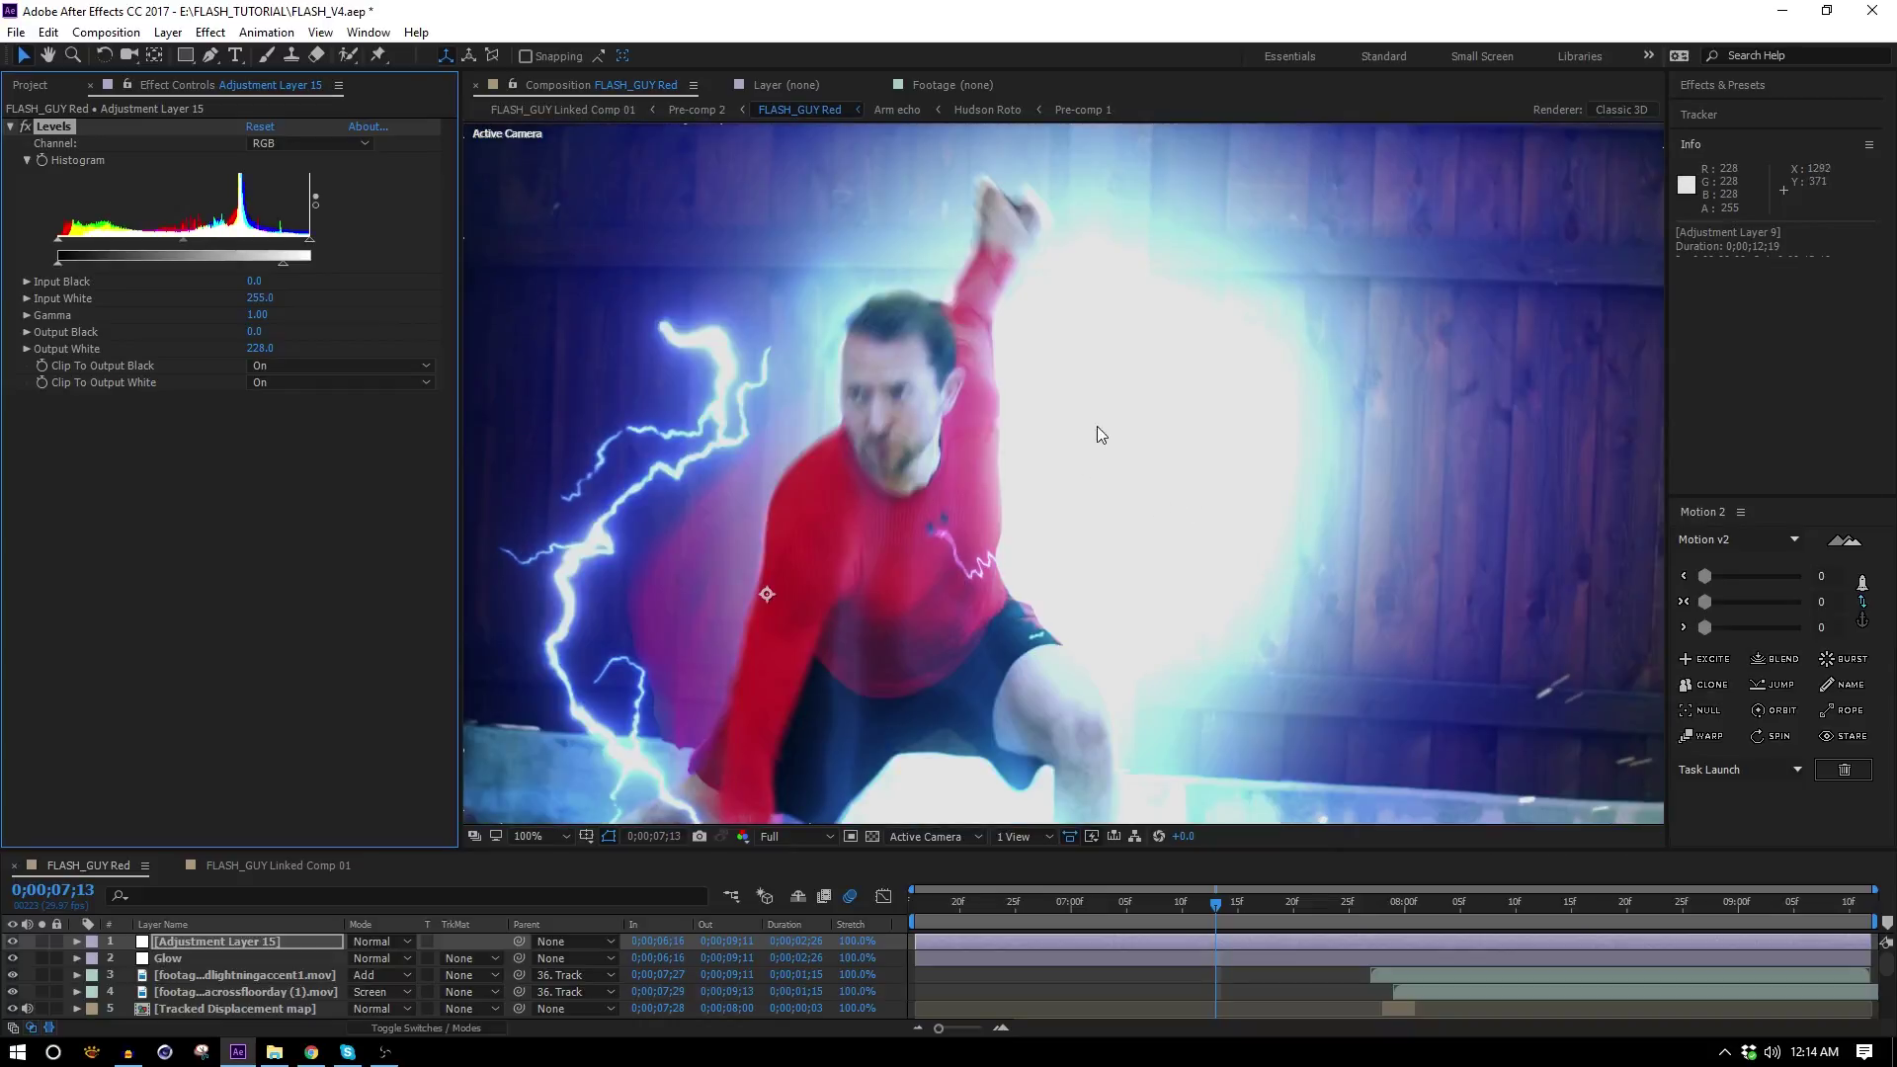
pyautogui.press('.')
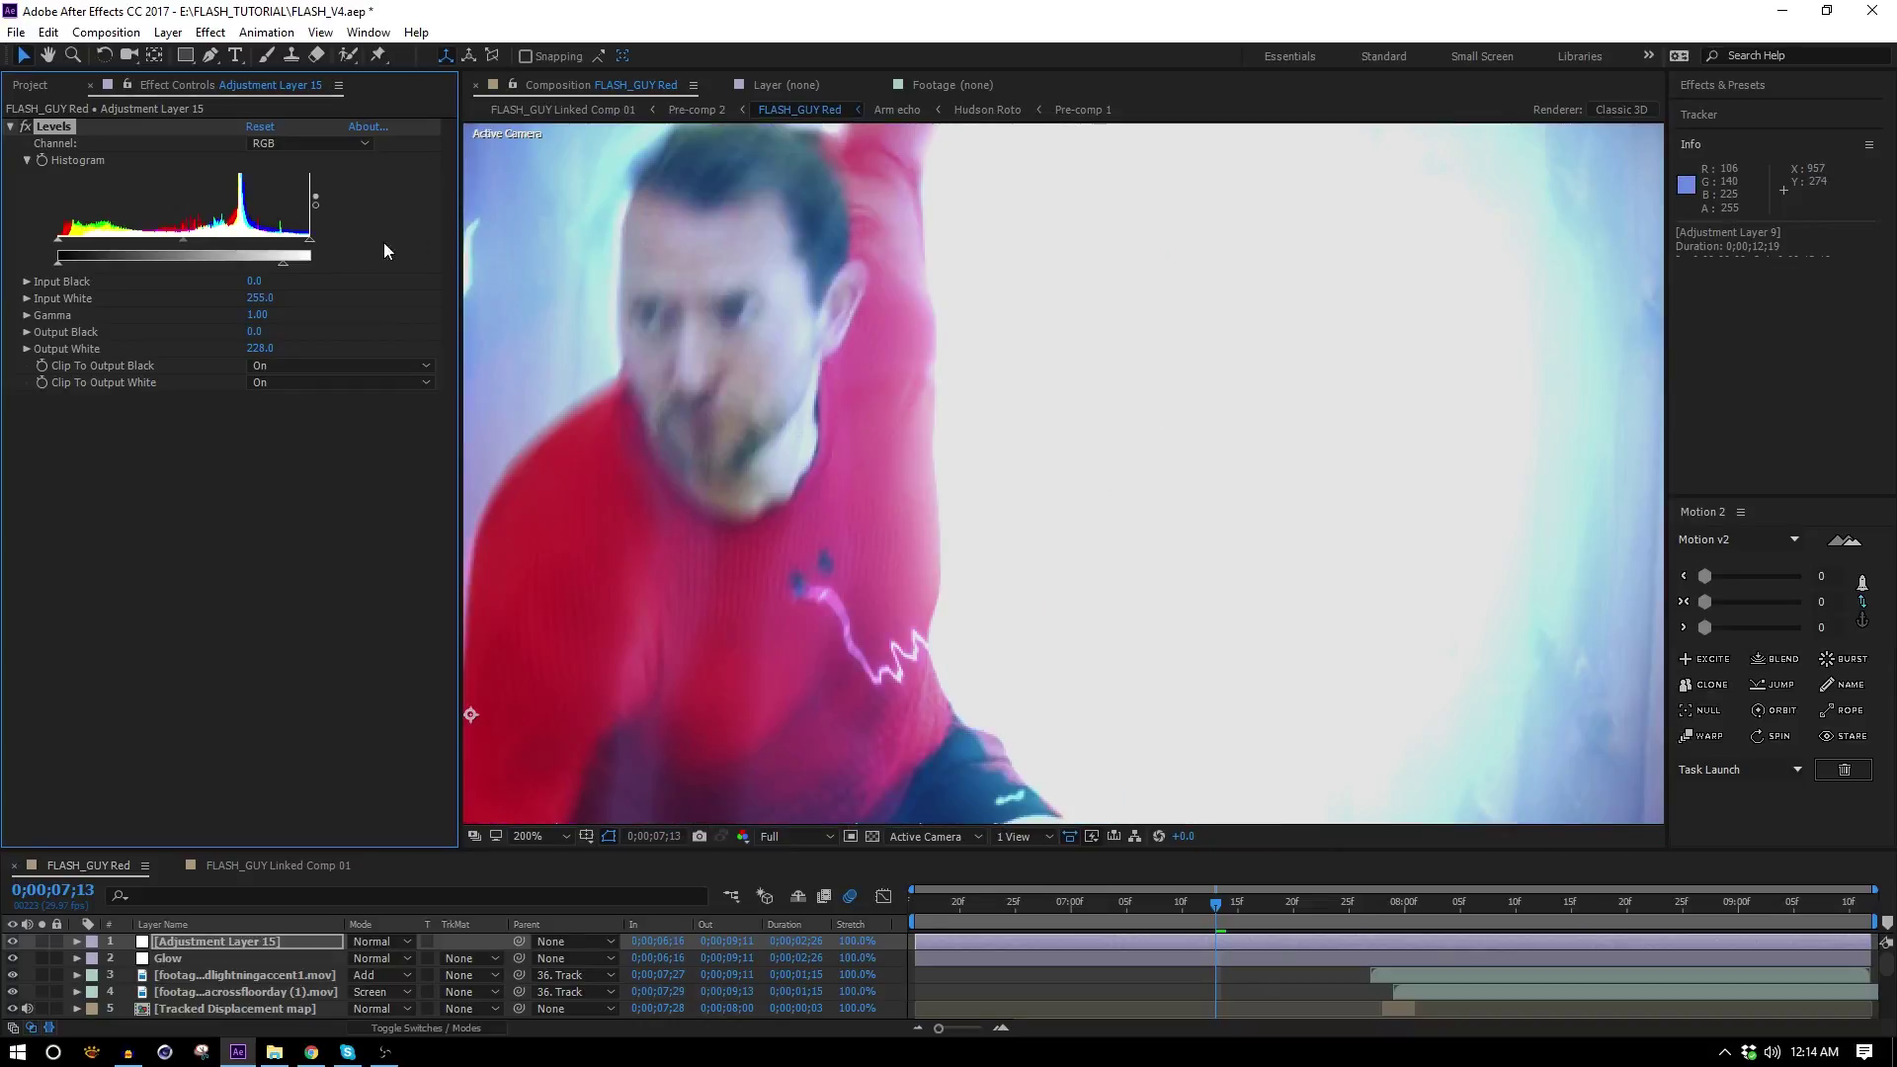
pyautogui.moveTo(275, 263); pyautogui.dragTo(275, 262)
pyautogui.press(',')
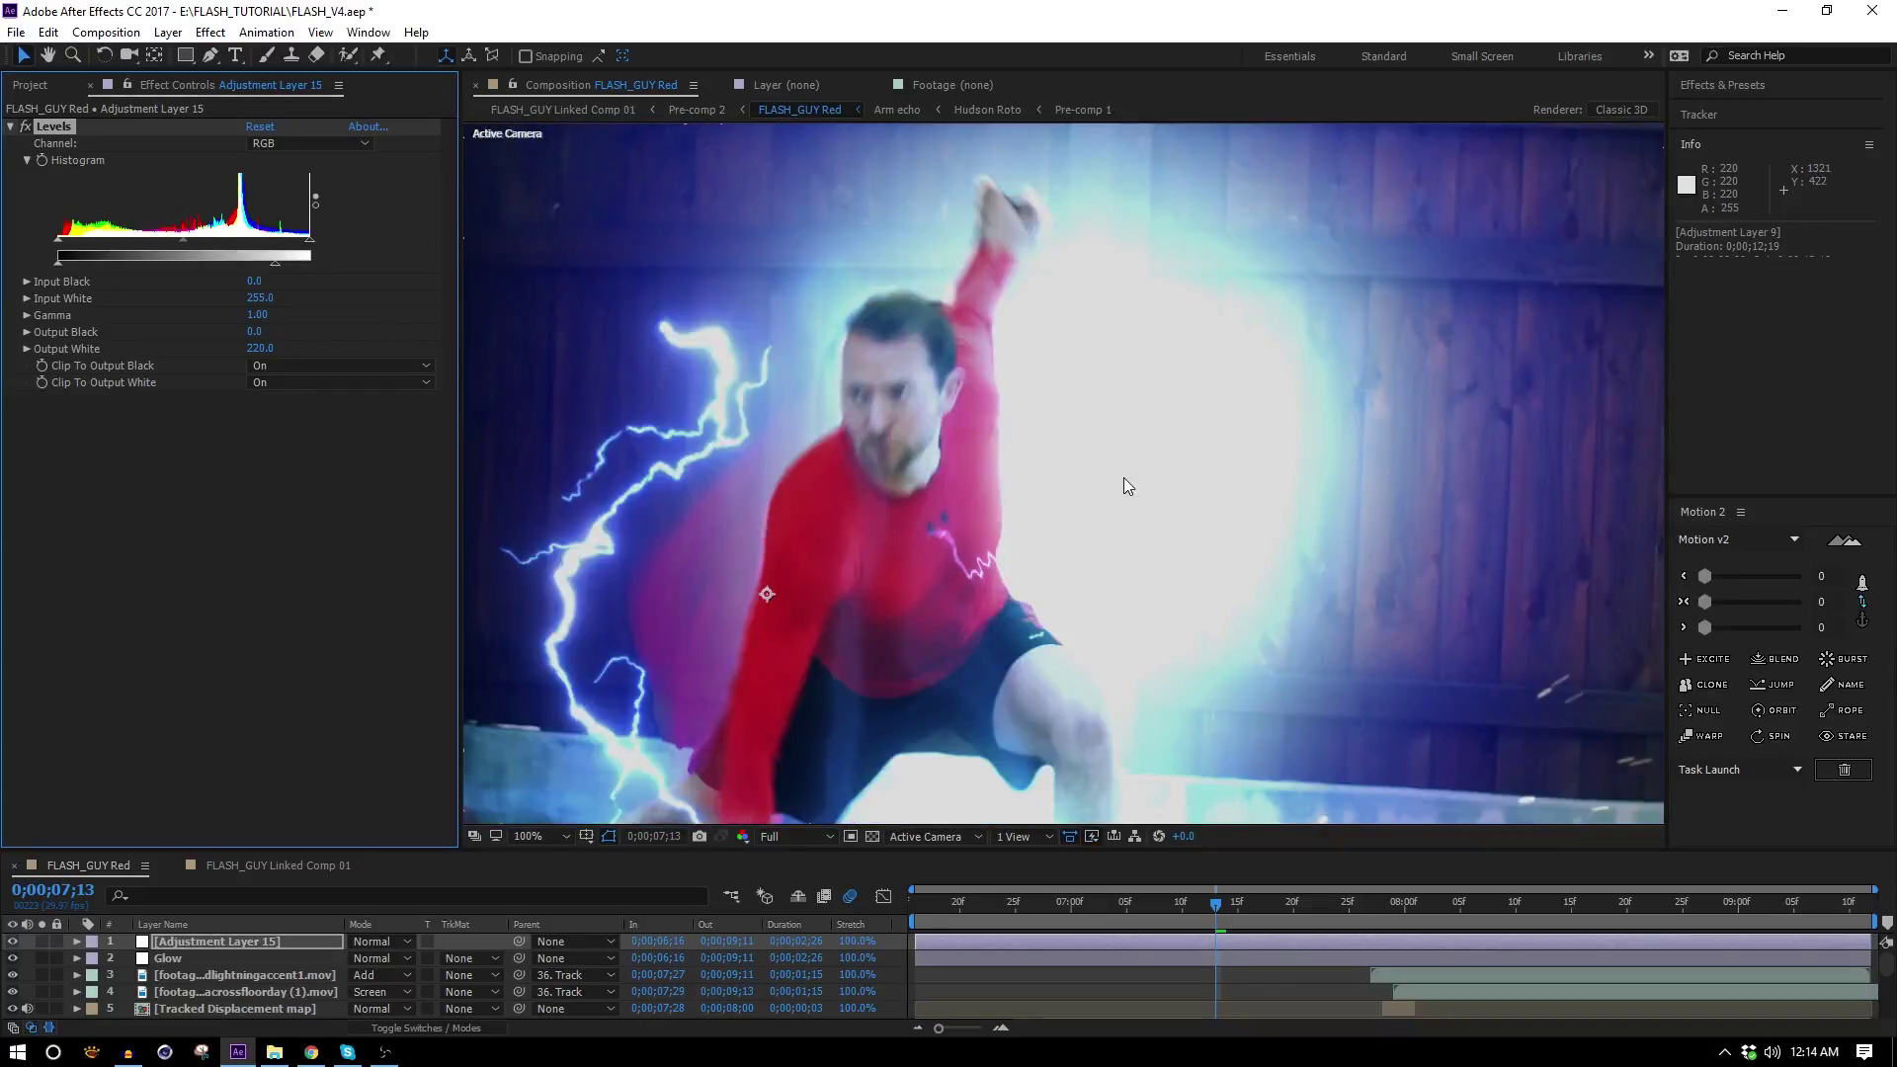
# Find the Curves effect and apply it below Levels on the top adjustment layer.
pyautogui.click(1722, 85)
pyautogui.click(1739, 111)
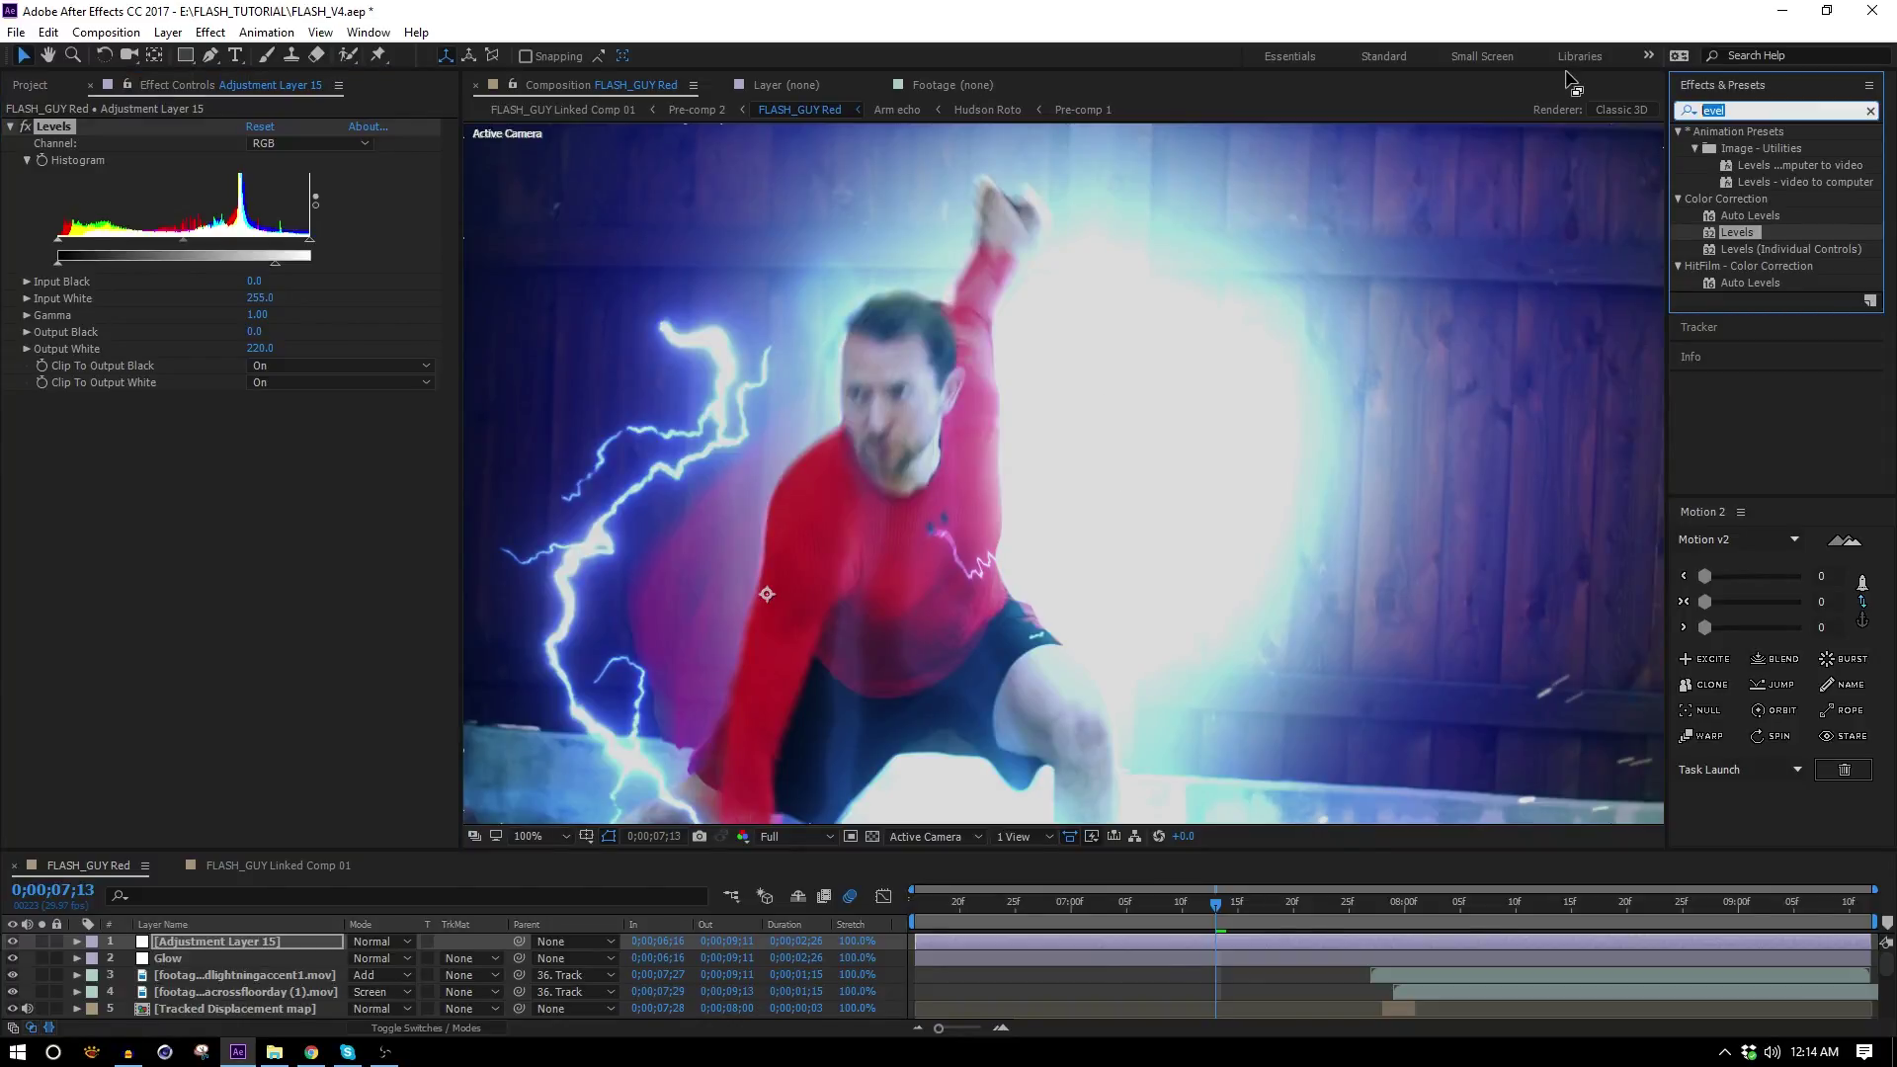
pyautogui.write('curv')
pyautogui.moveTo(1739, 198); pyautogui.dragTo(227, 445)
# Shape the red and green curves into slight S-curves, raising the highlights and pulling the shadows back down.
pyautogui.click(304, 416)
pyautogui.click(291, 459)
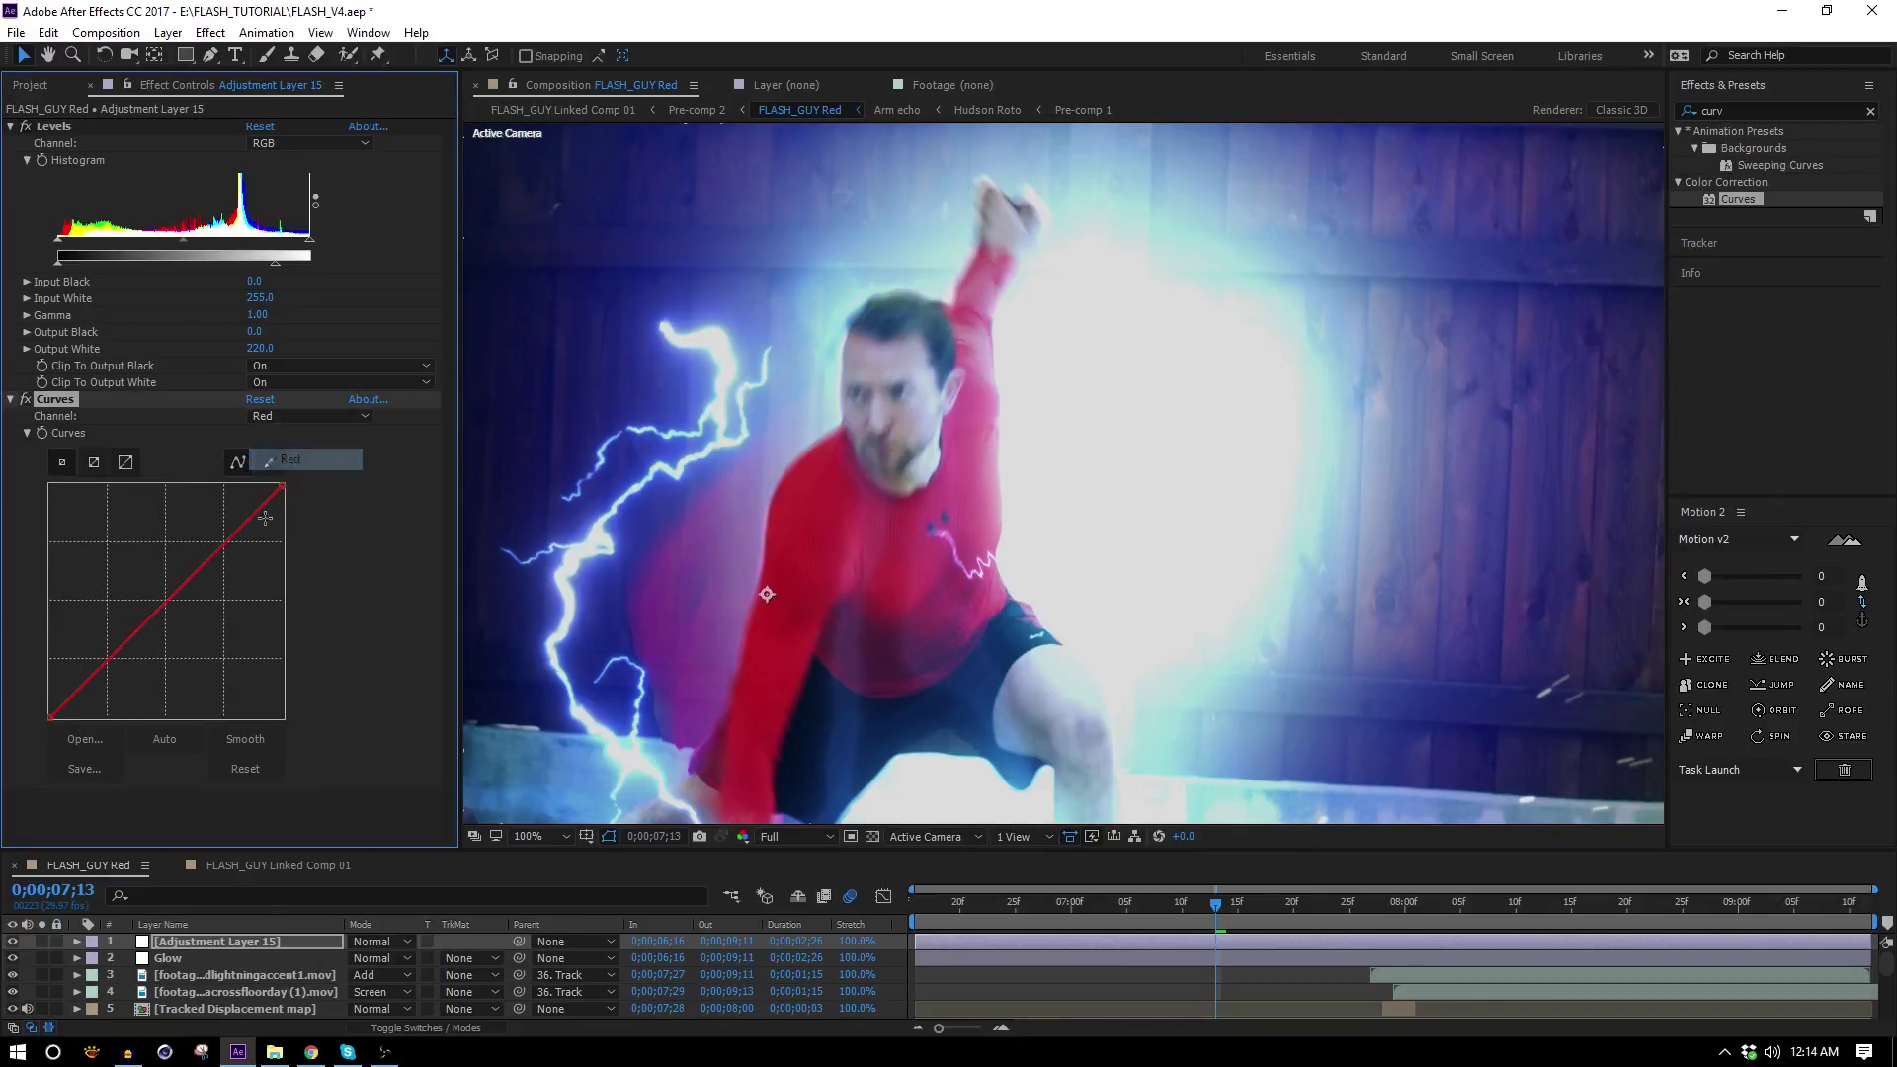
pyautogui.moveTo(276, 510); pyautogui.dragTo(251, 503)
pyautogui.click(293, 419)
pyautogui.click(296, 480)
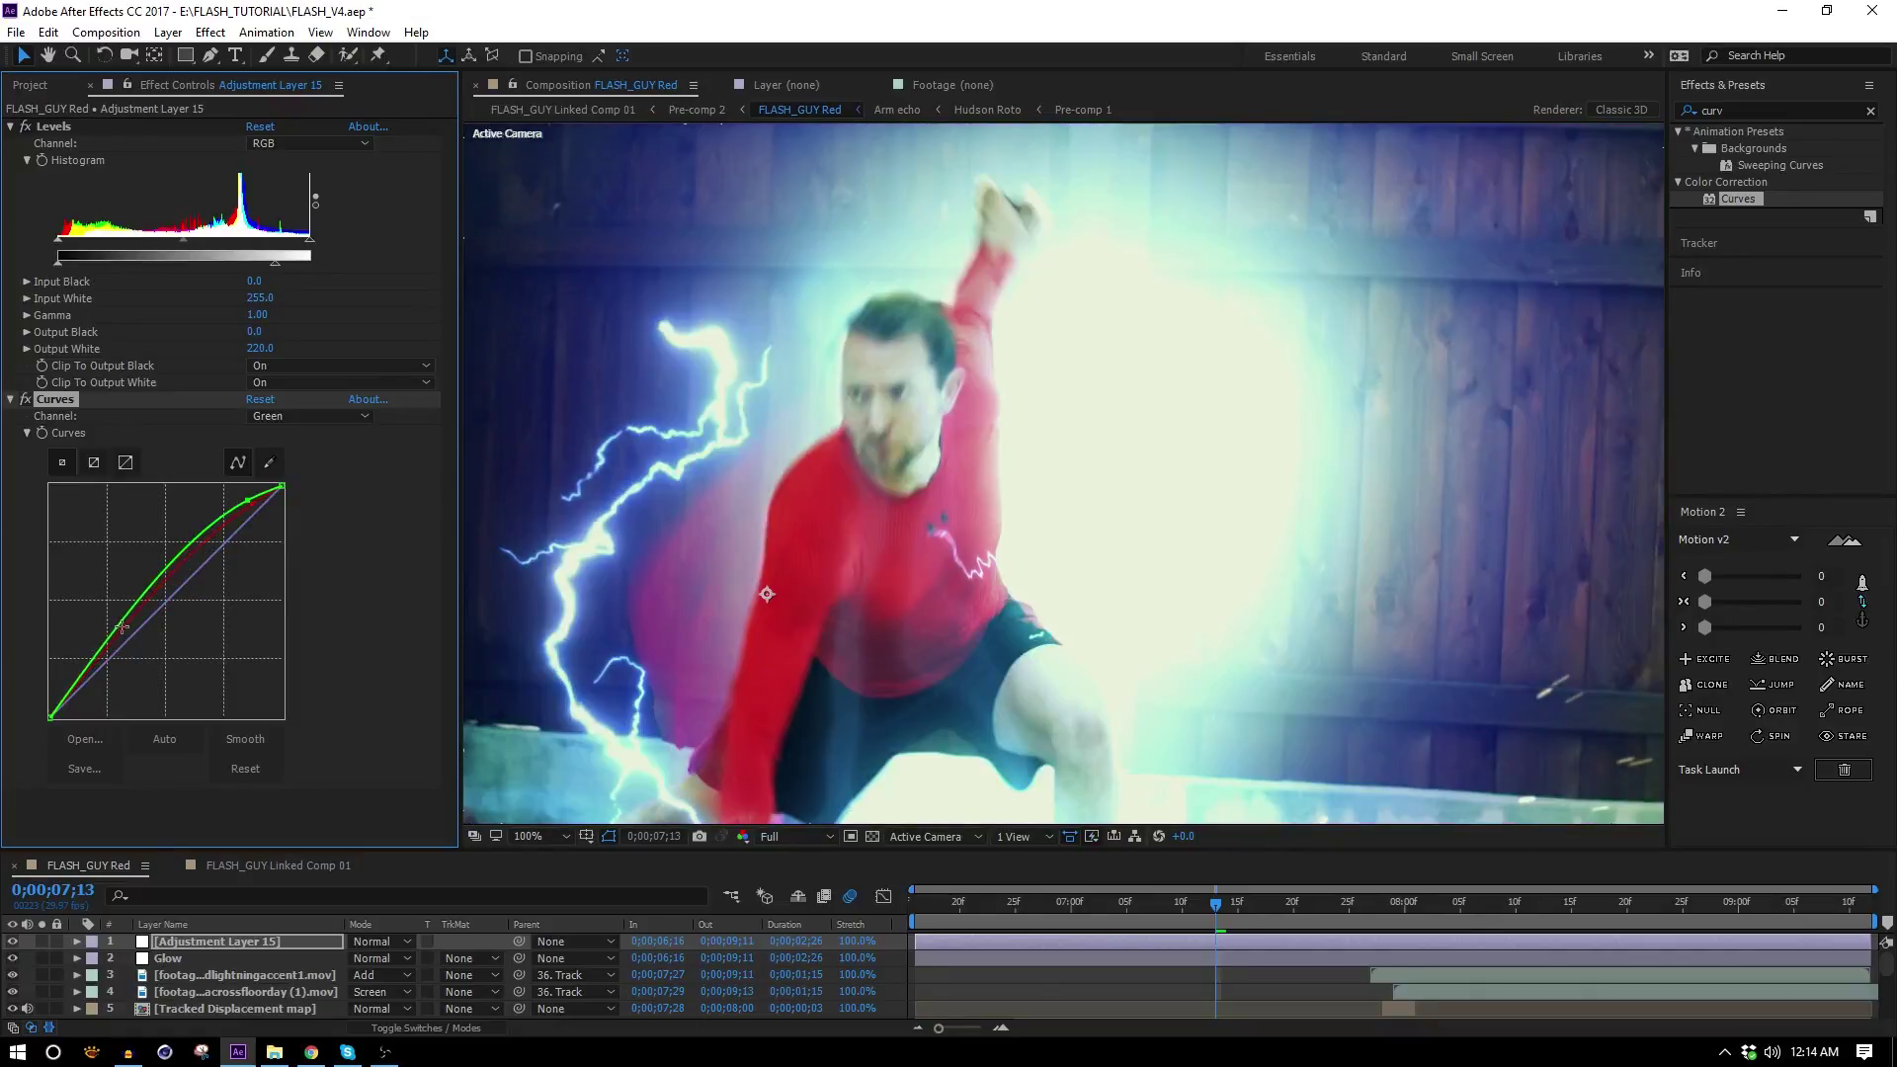
pyautogui.moveTo(134, 622); pyautogui.dragTo(130, 639)
pyautogui.moveTo(134, 620); pyautogui.dragTo(130, 639)
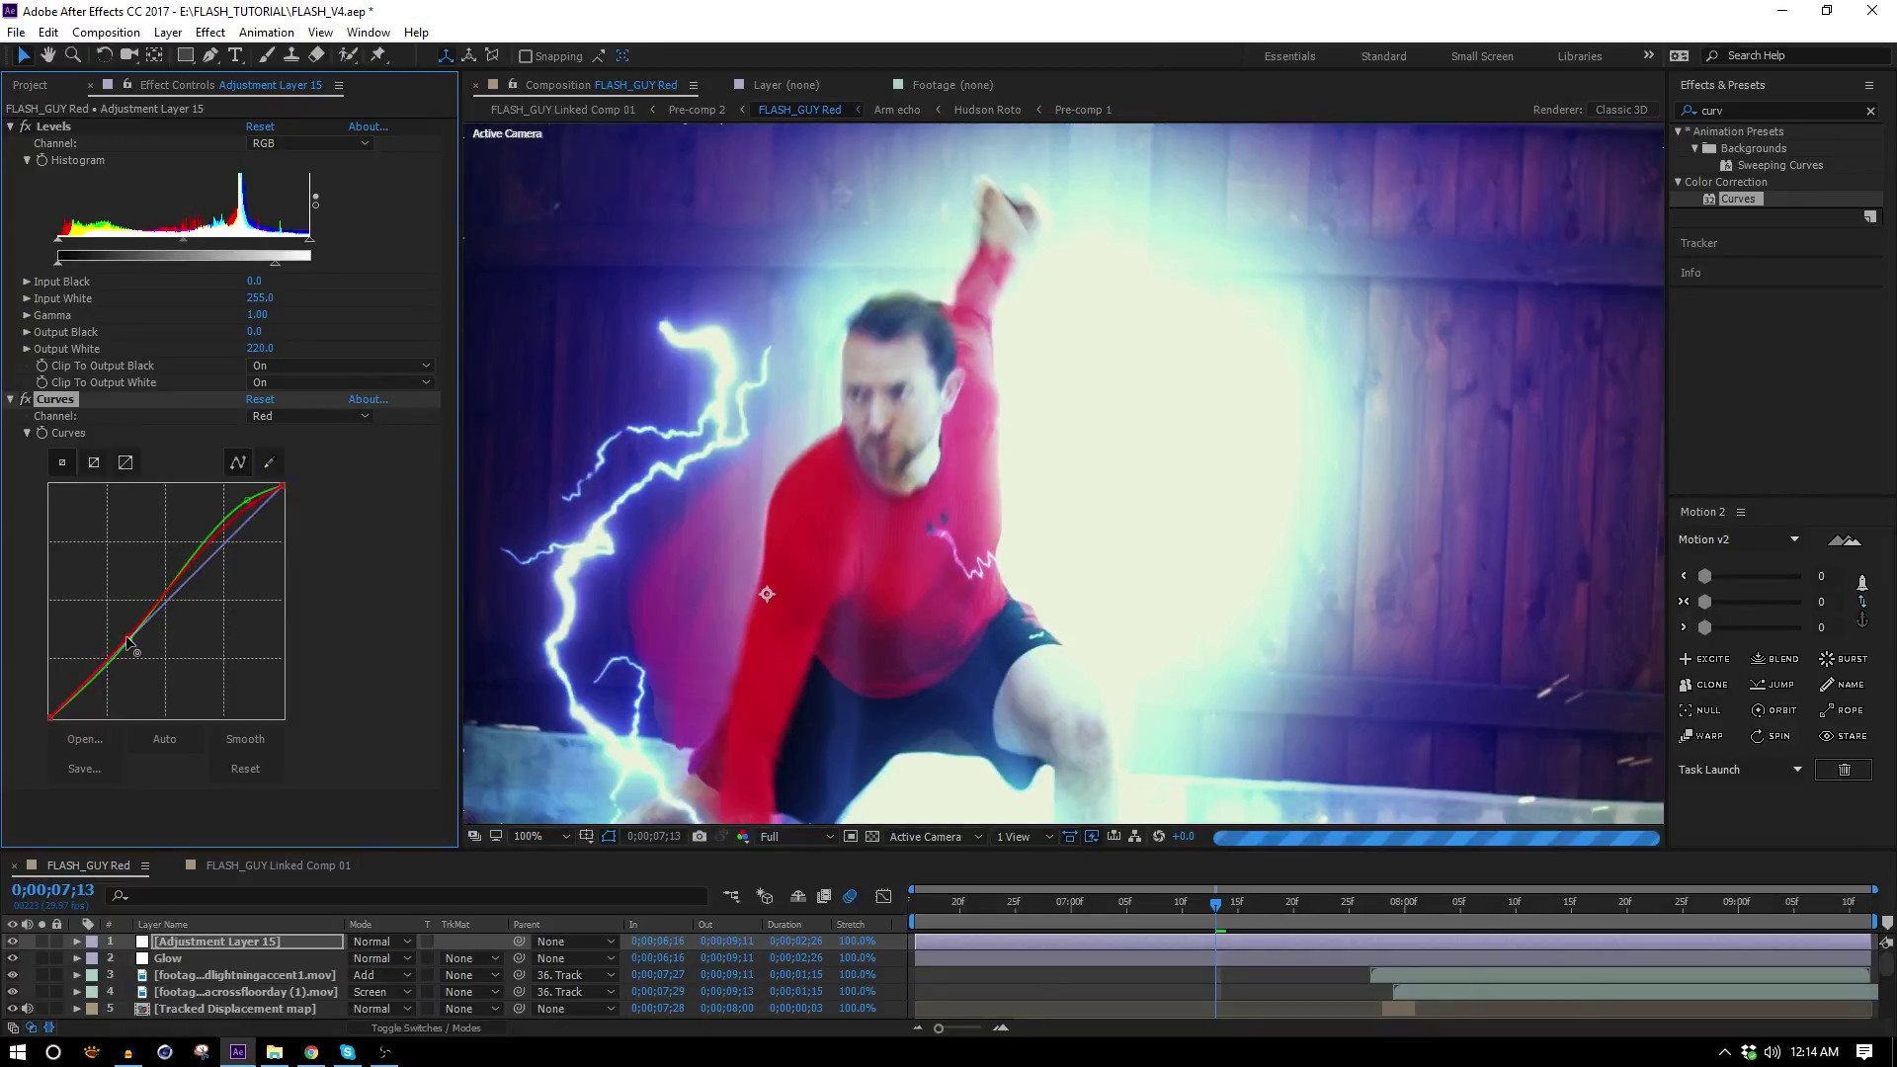
# Raise the shadows of the blue channel in the Curves effect.
pyautogui.click(282, 417)
pyautogui.click(323, 510)
pyautogui.moveTo(93, 671); pyautogui.dragTo(77, 657)
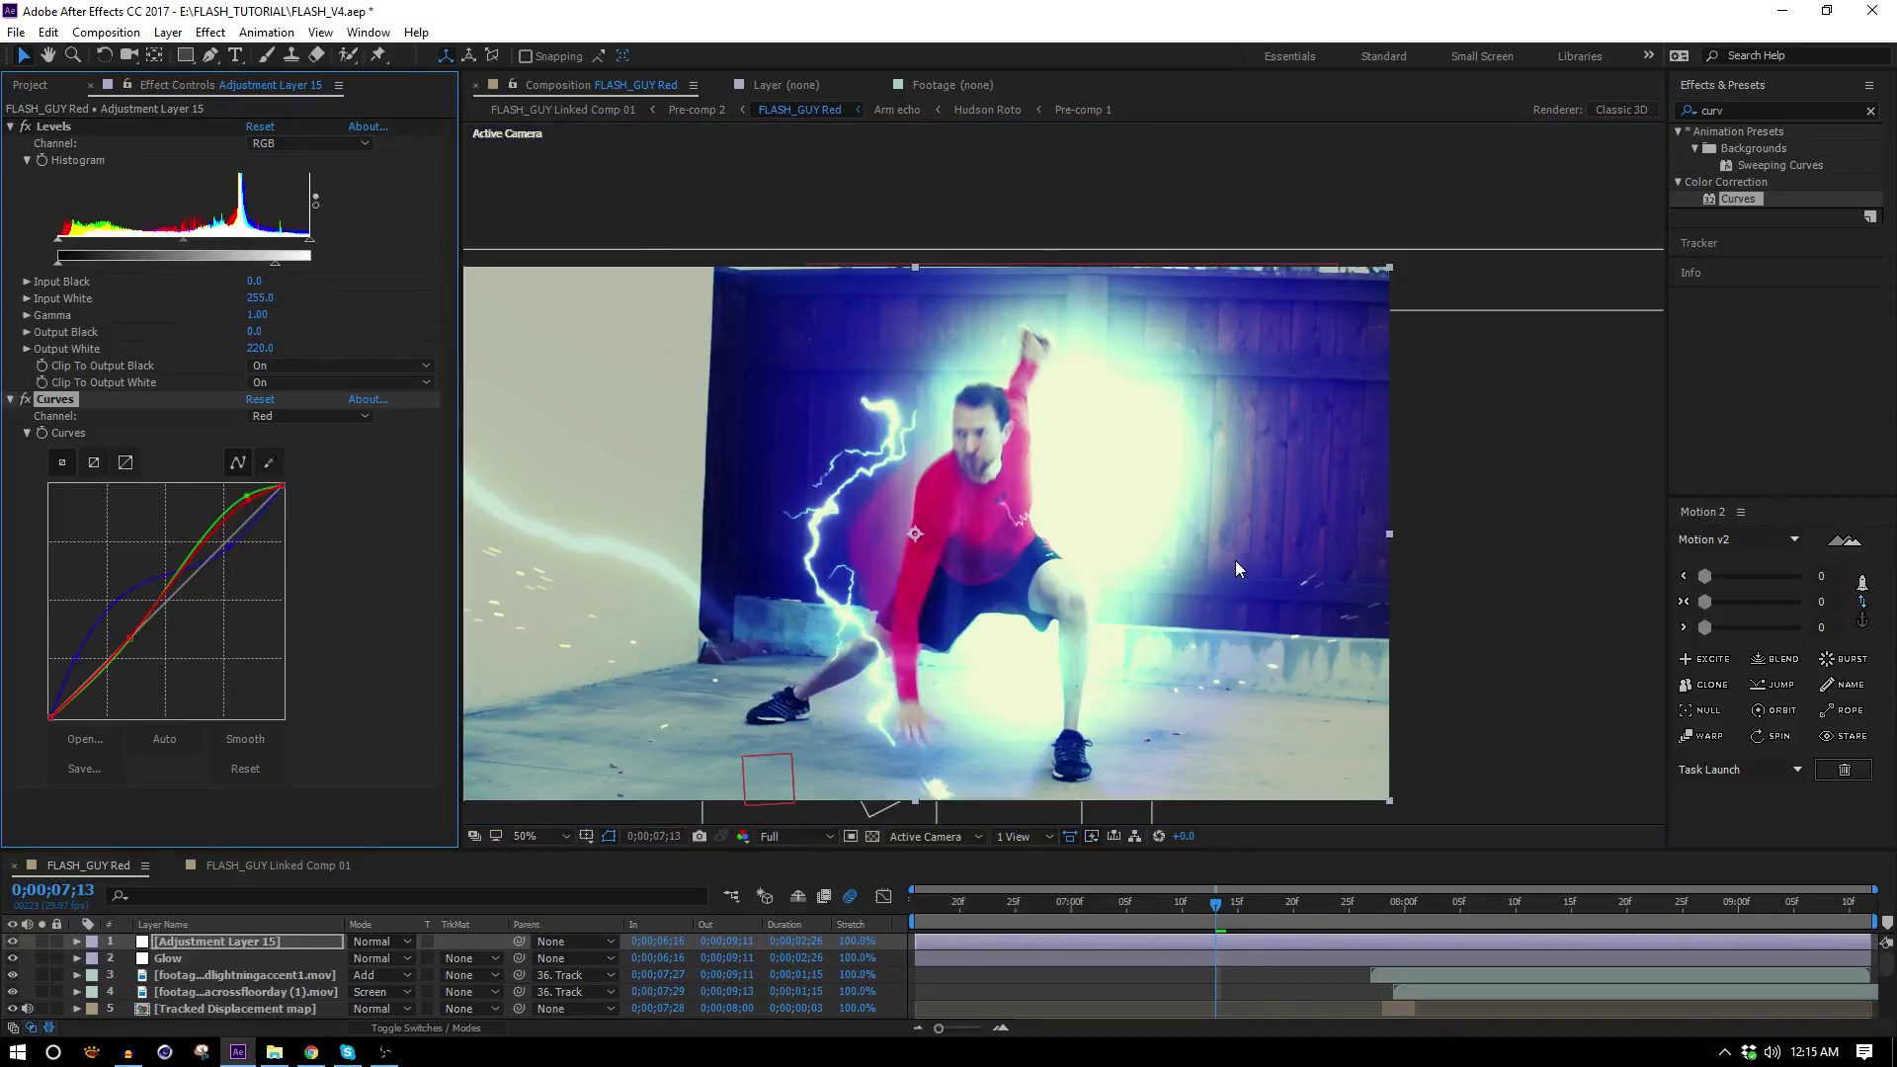
# Apply the Color Correction Tint effect below Curves and set Amount to Tint to 10%.
pyautogui.scroll(2, 1195, 609)
pyautogui.moveTo(1069, 591); pyautogui.dragTo(1143, 561)
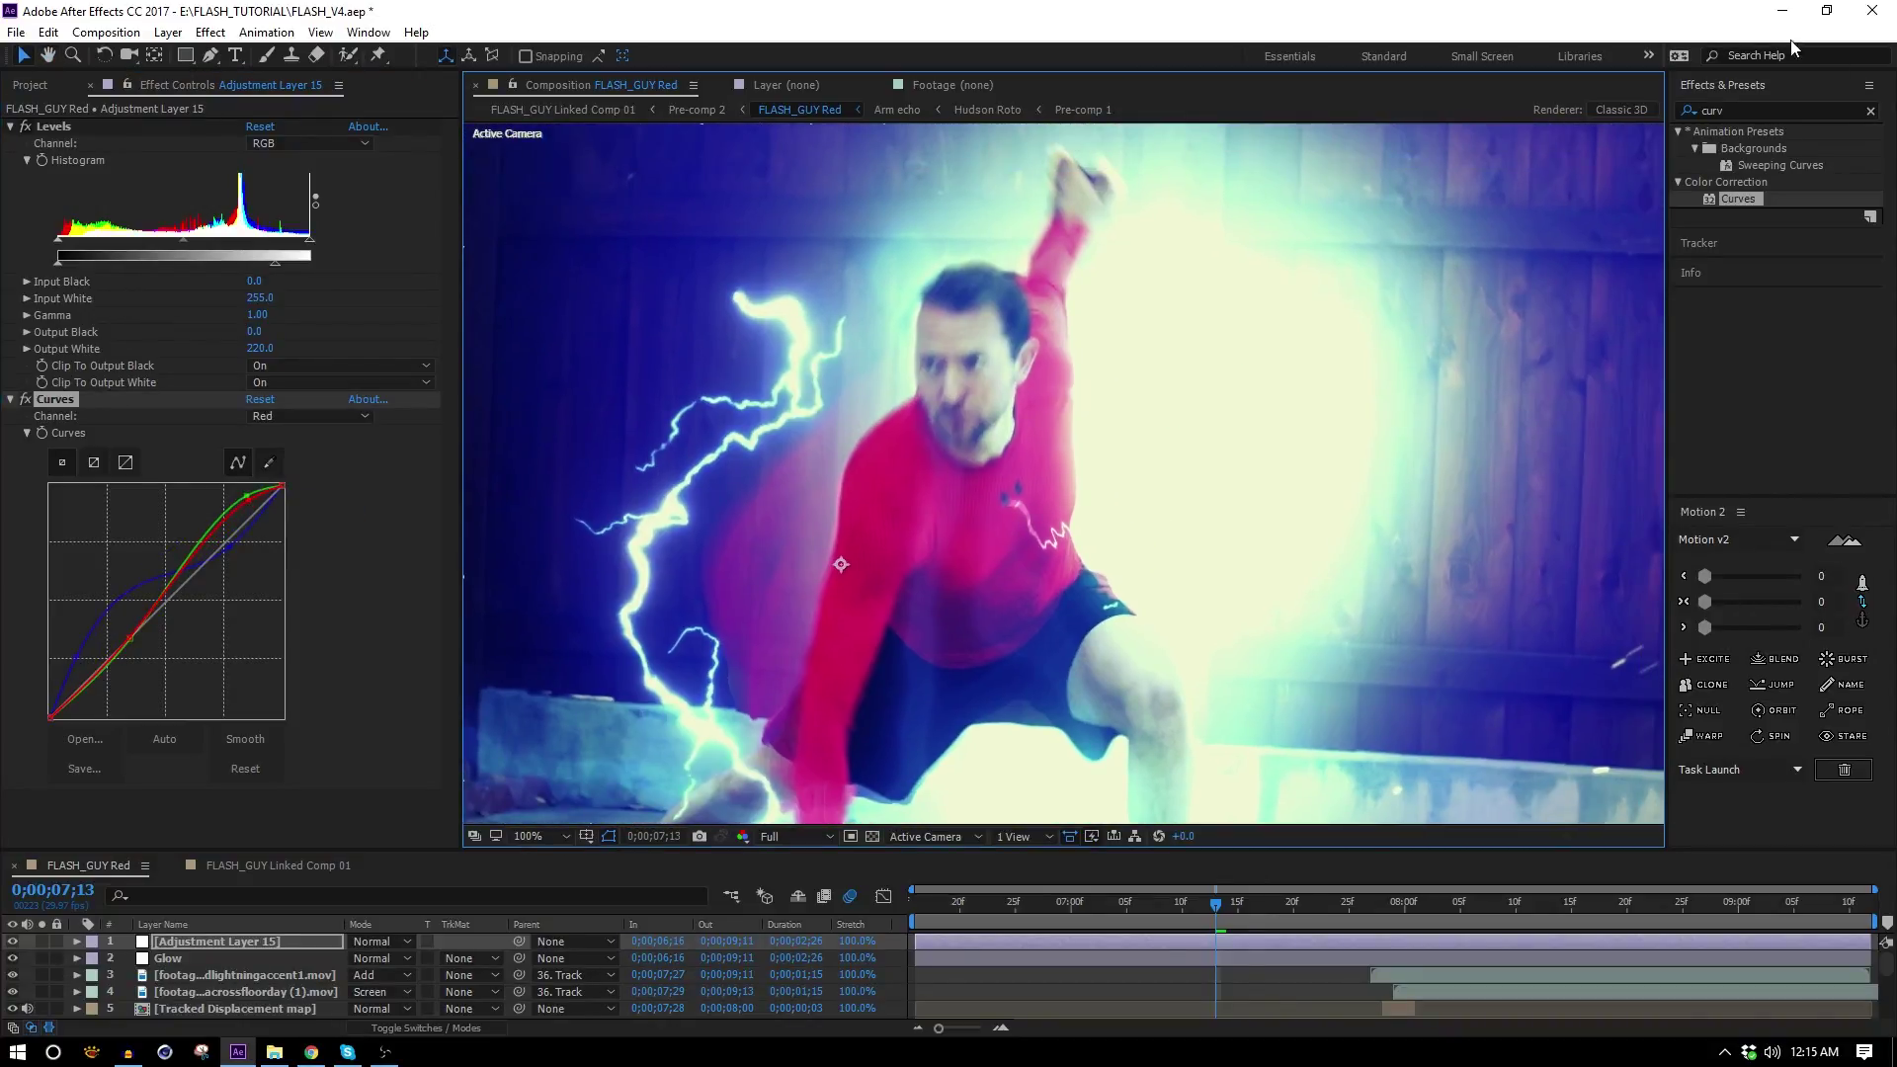
pyautogui.doubleClick(1764, 108)
pyautogui.write('tint')
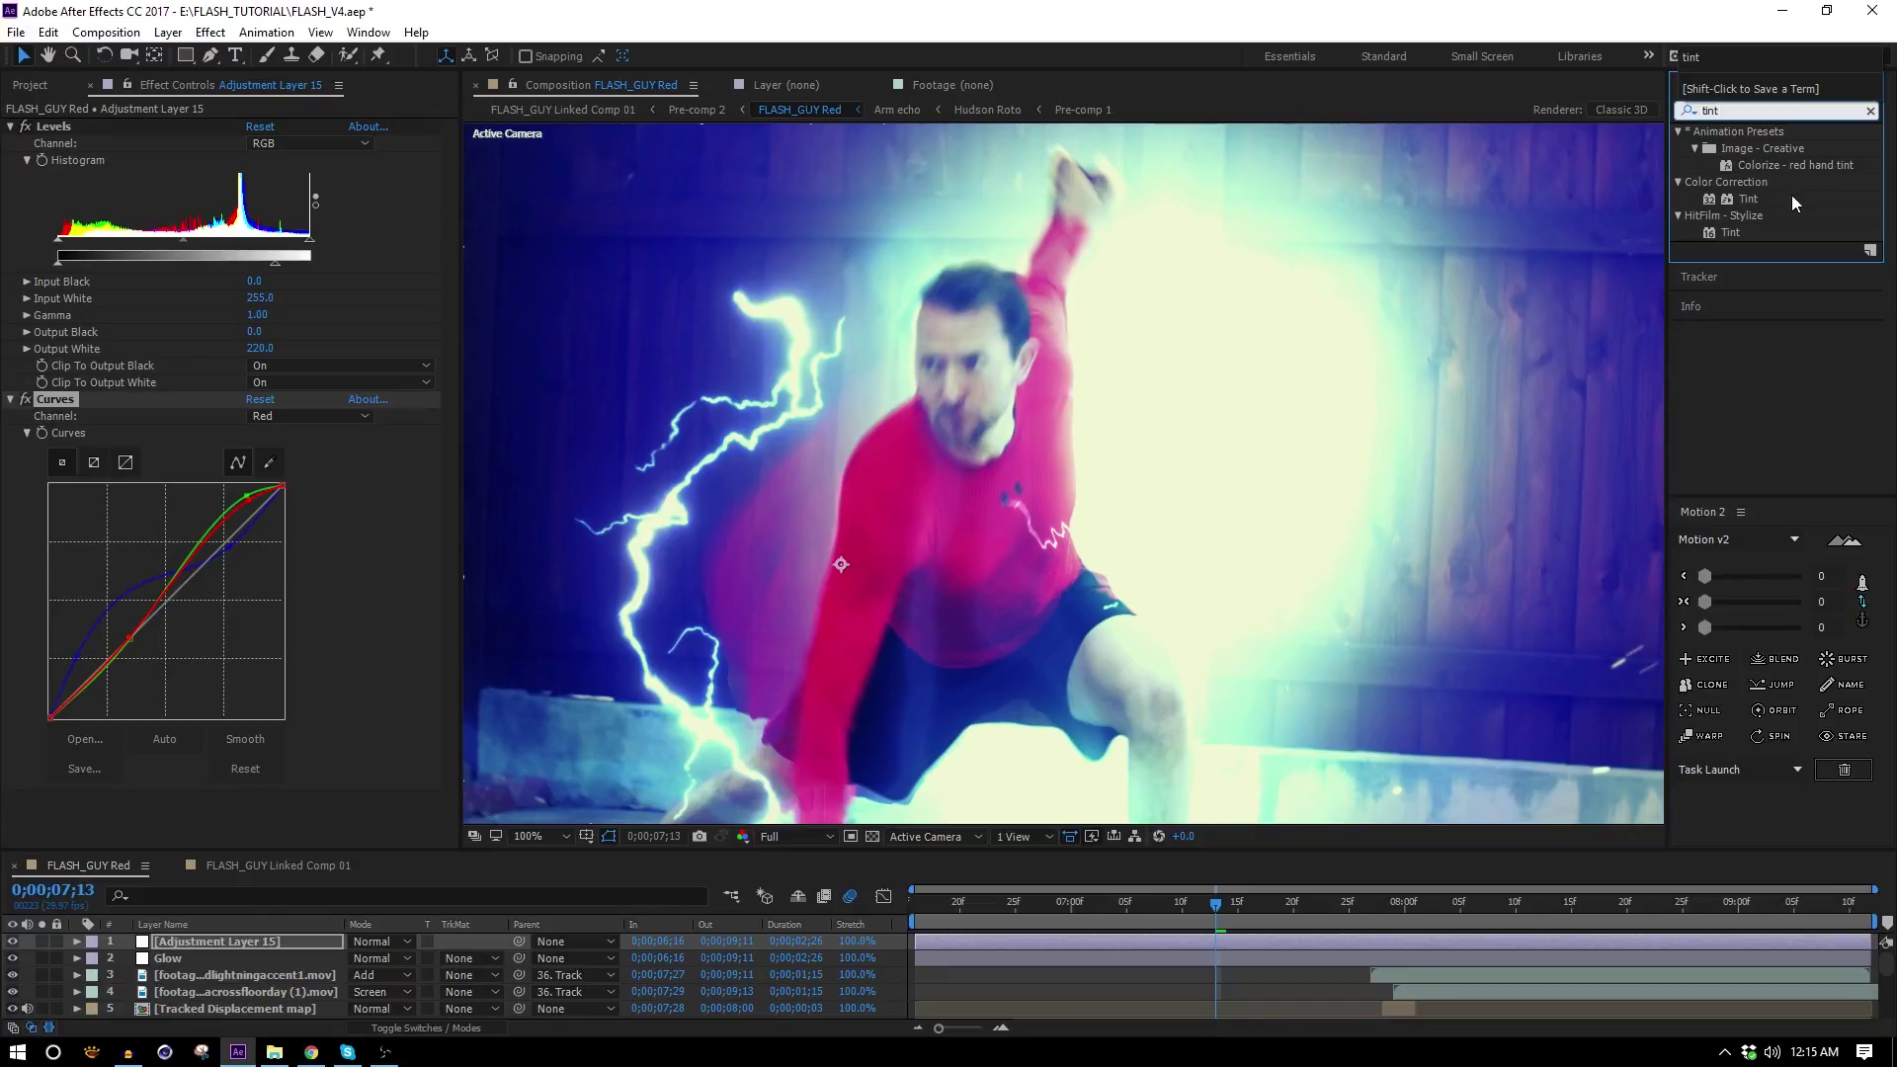
pyautogui.moveTo(1698, 212); pyautogui.dragTo(146, 824)
pyautogui.scroll(-1, 713, 705)
pyautogui.moveTo(713, 704); pyautogui.dragTo(728, 677)
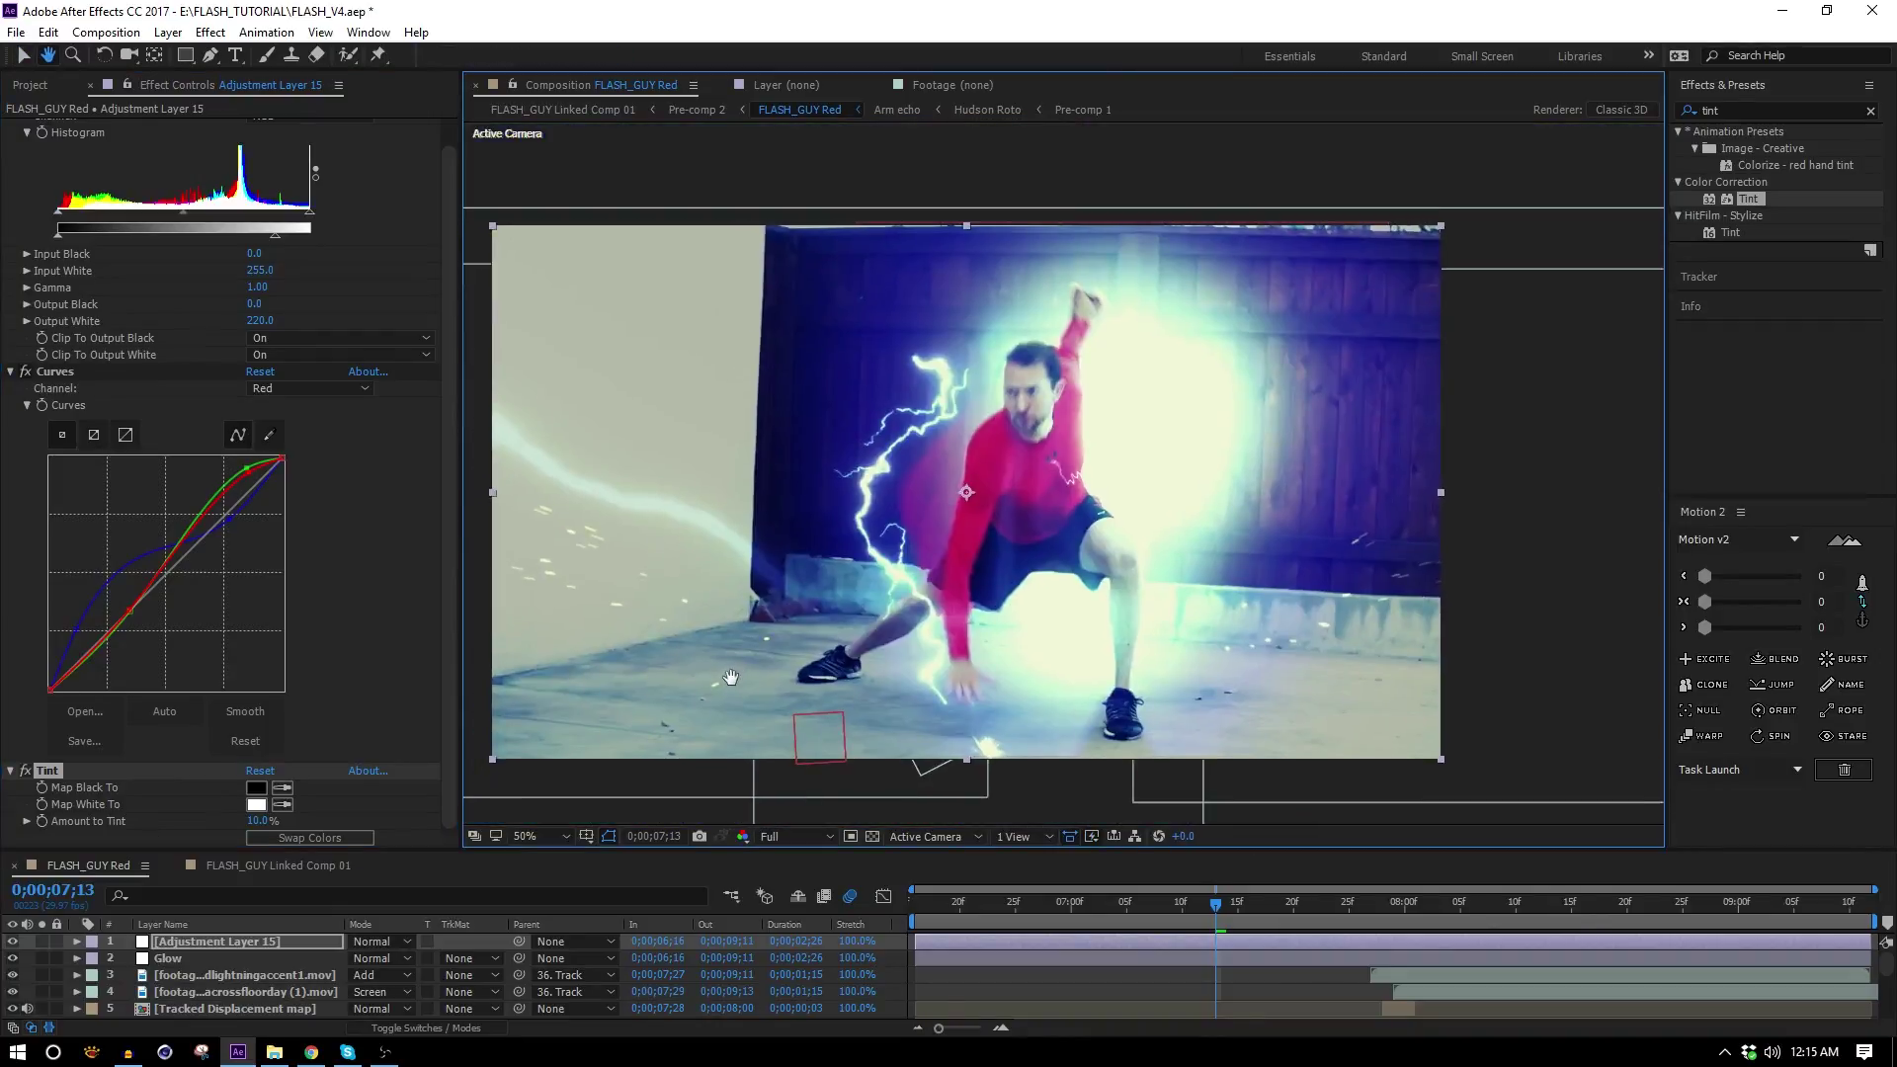
# Select all layers from Glow down to Track and pre-compose them, leaving the color-grading adjustment layer on top.
pyautogui.click(241, 972)
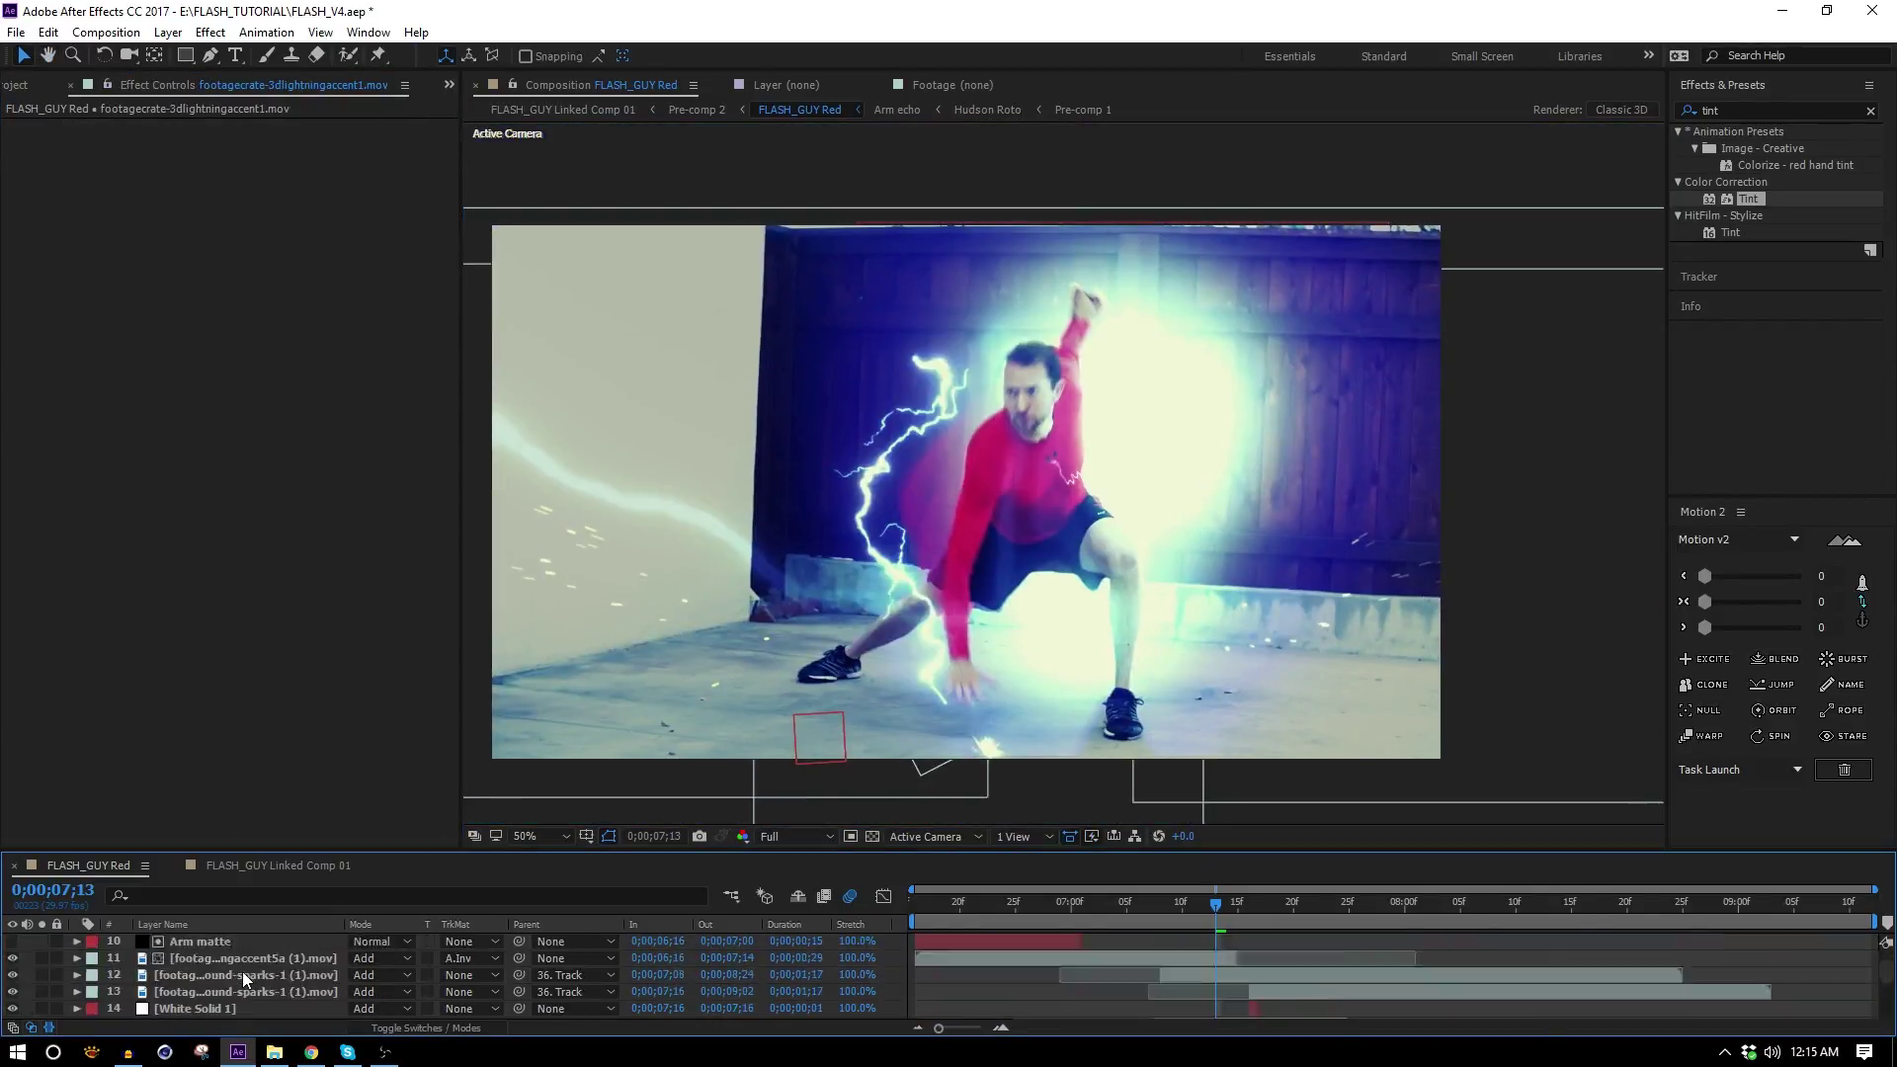
pyautogui.click(190, 954)
pyautogui.click(197, 946)
pyautogui.click(204, 958)
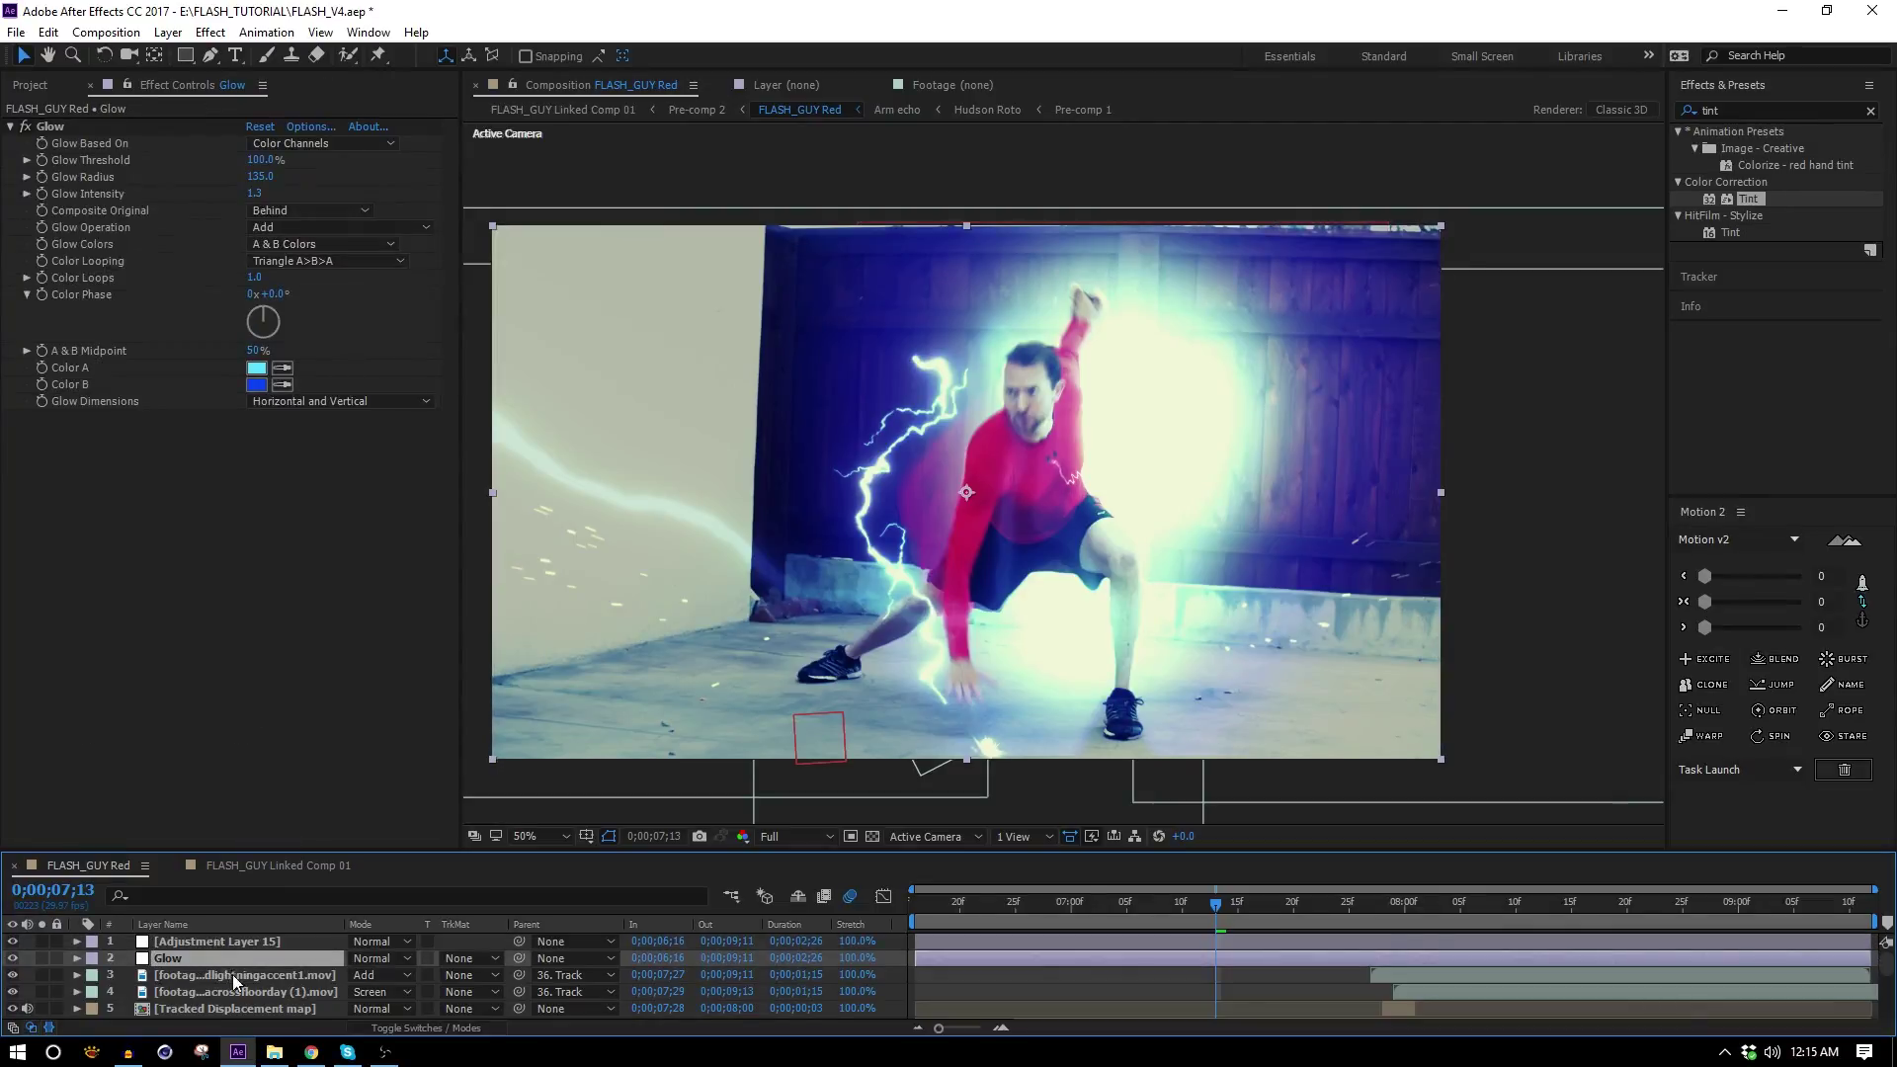
pyautogui.scroll(-10, 215, 978)
pyautogui.keyDown('shift'); pyautogui.click(221, 1005); pyautogui.keyUp('shift')
pyautogui.click(168, 31)
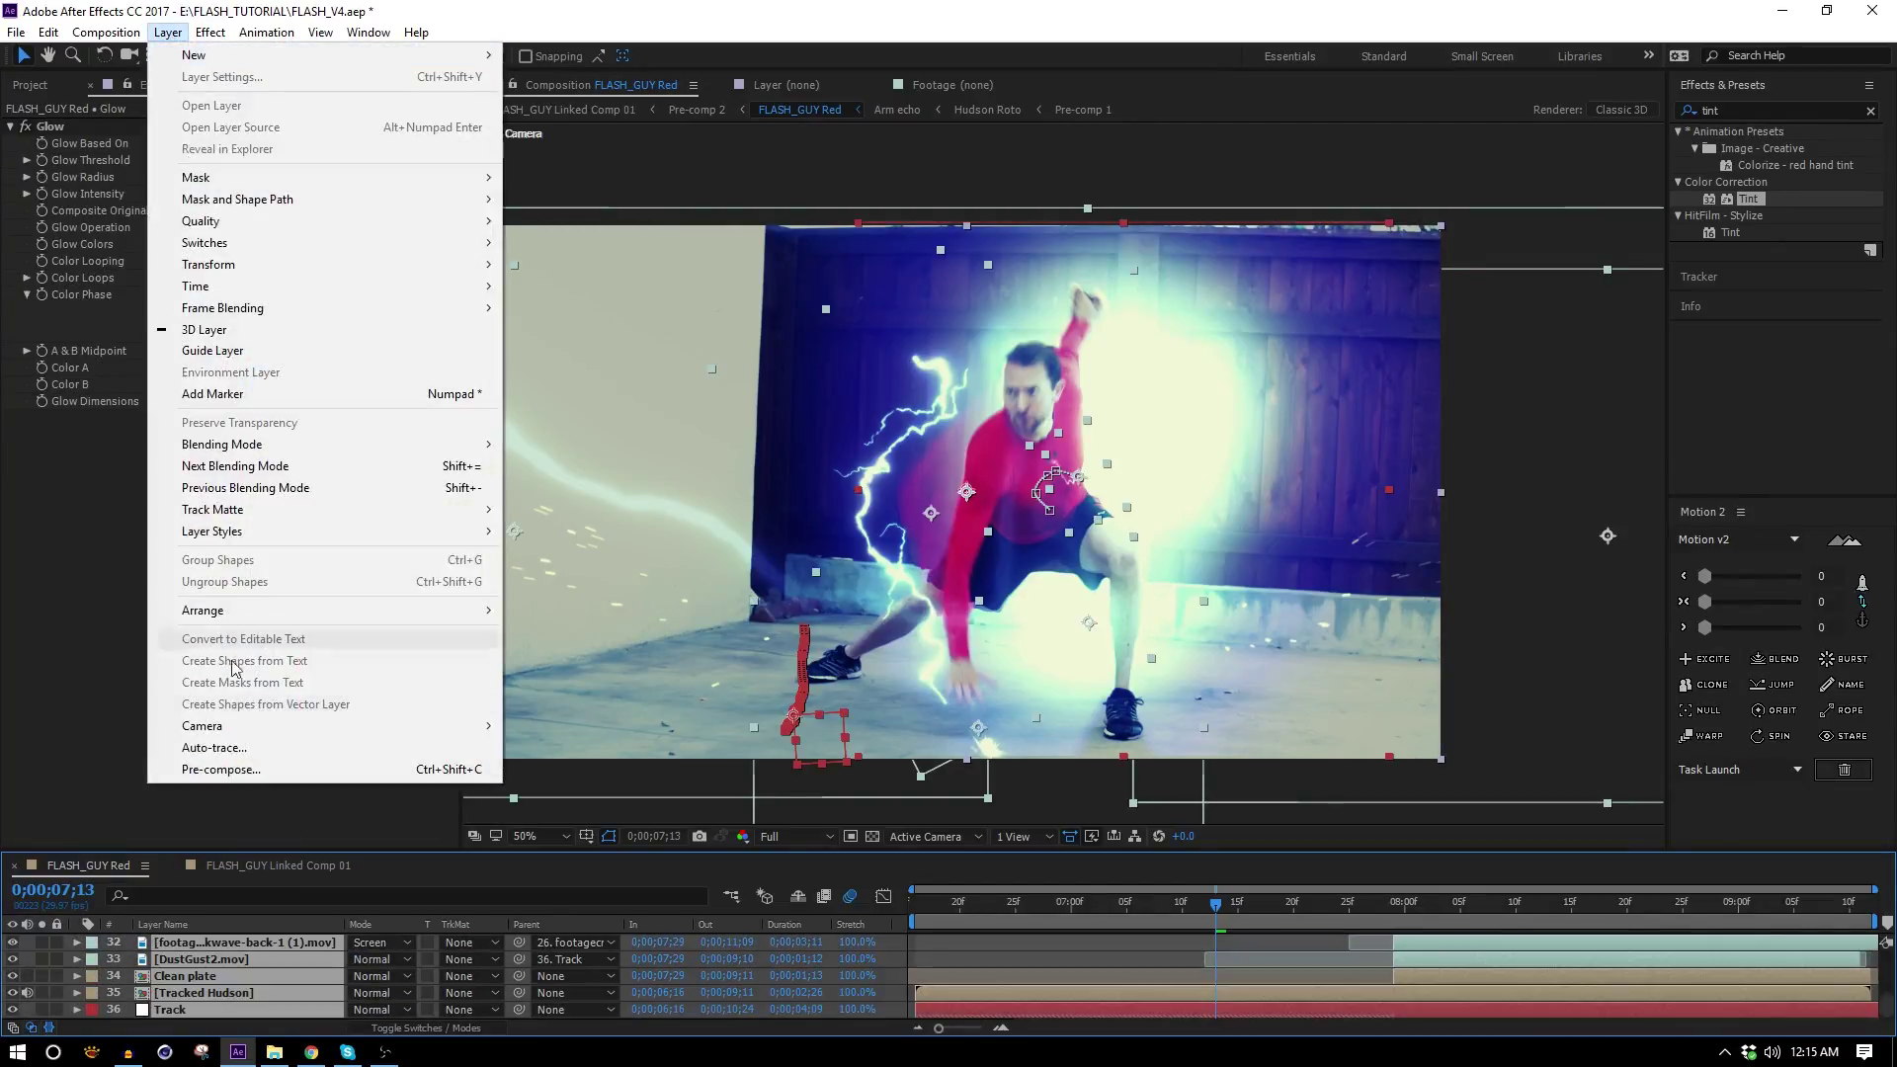
pyautogui.click(259, 769)
pyautogui.click(656, 644)
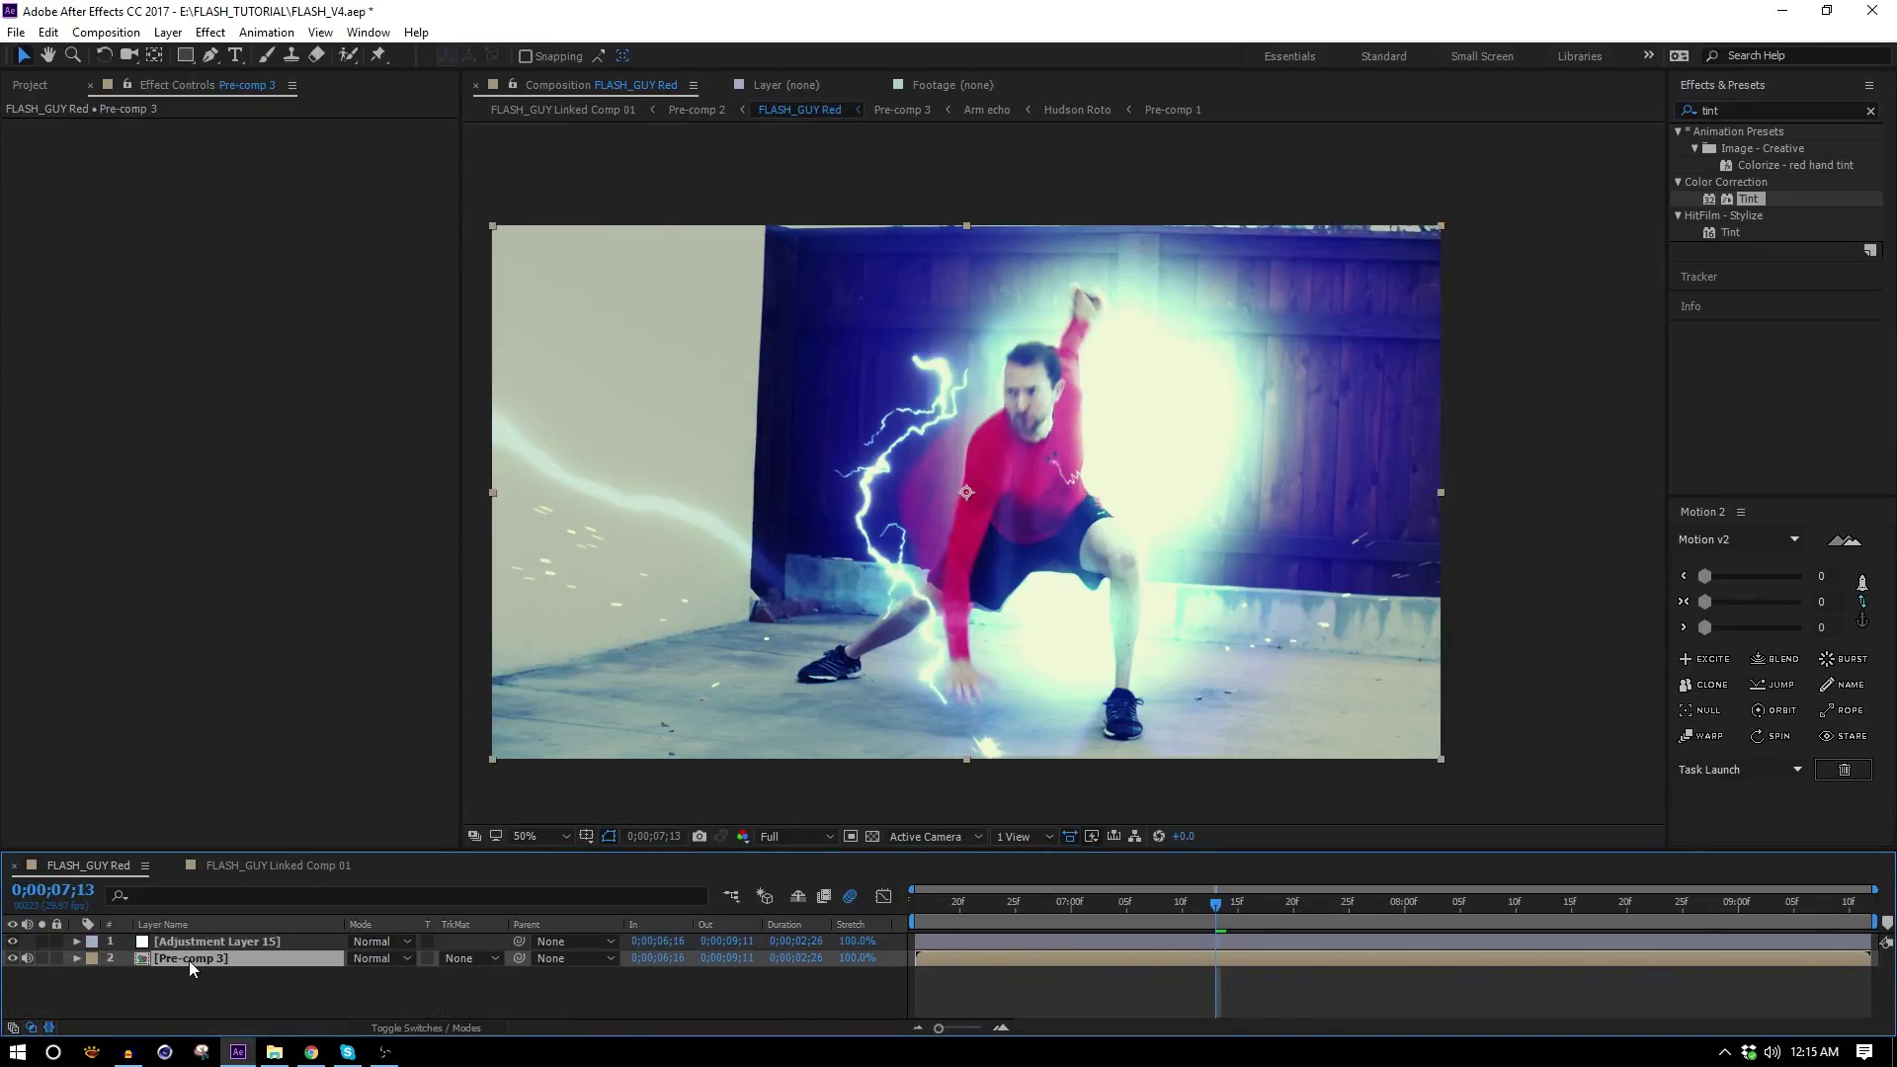
# Duplicate Pre-comp 3 and place the copy above Adjustment Layer 15 at the top of the layer stack.
pyautogui.hotkey('ctrl', 'd')
pyautogui.moveTo(181, 963); pyautogui.dragTo(183, 943)
pyautogui.click(1005, 903)
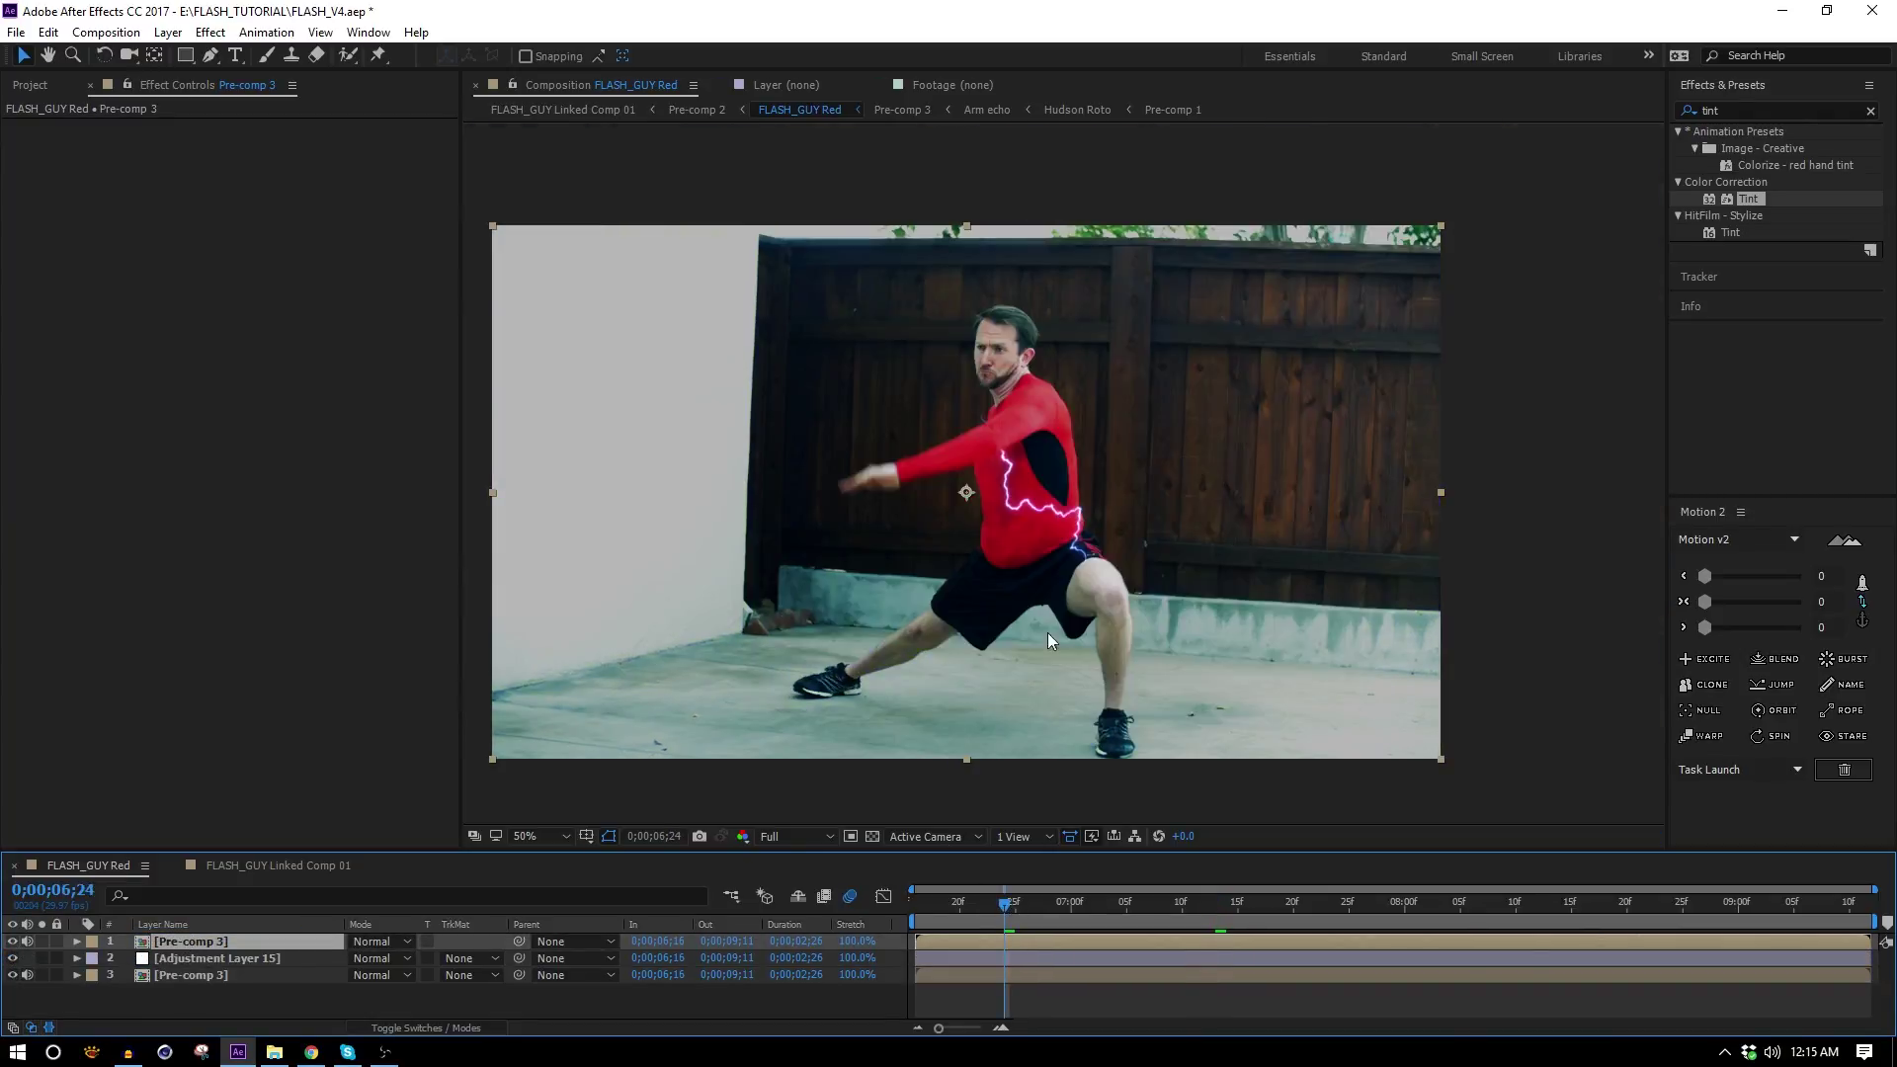
# Apply Keylight (1.2) to the top Pre-comp 3 with the layers below hidden, sampling the face's skin tone as Screen Colour.
pyautogui.scroll(4, 1045, 461)
pyautogui.moveTo(1098, 508); pyautogui.dragTo(1118, 567)
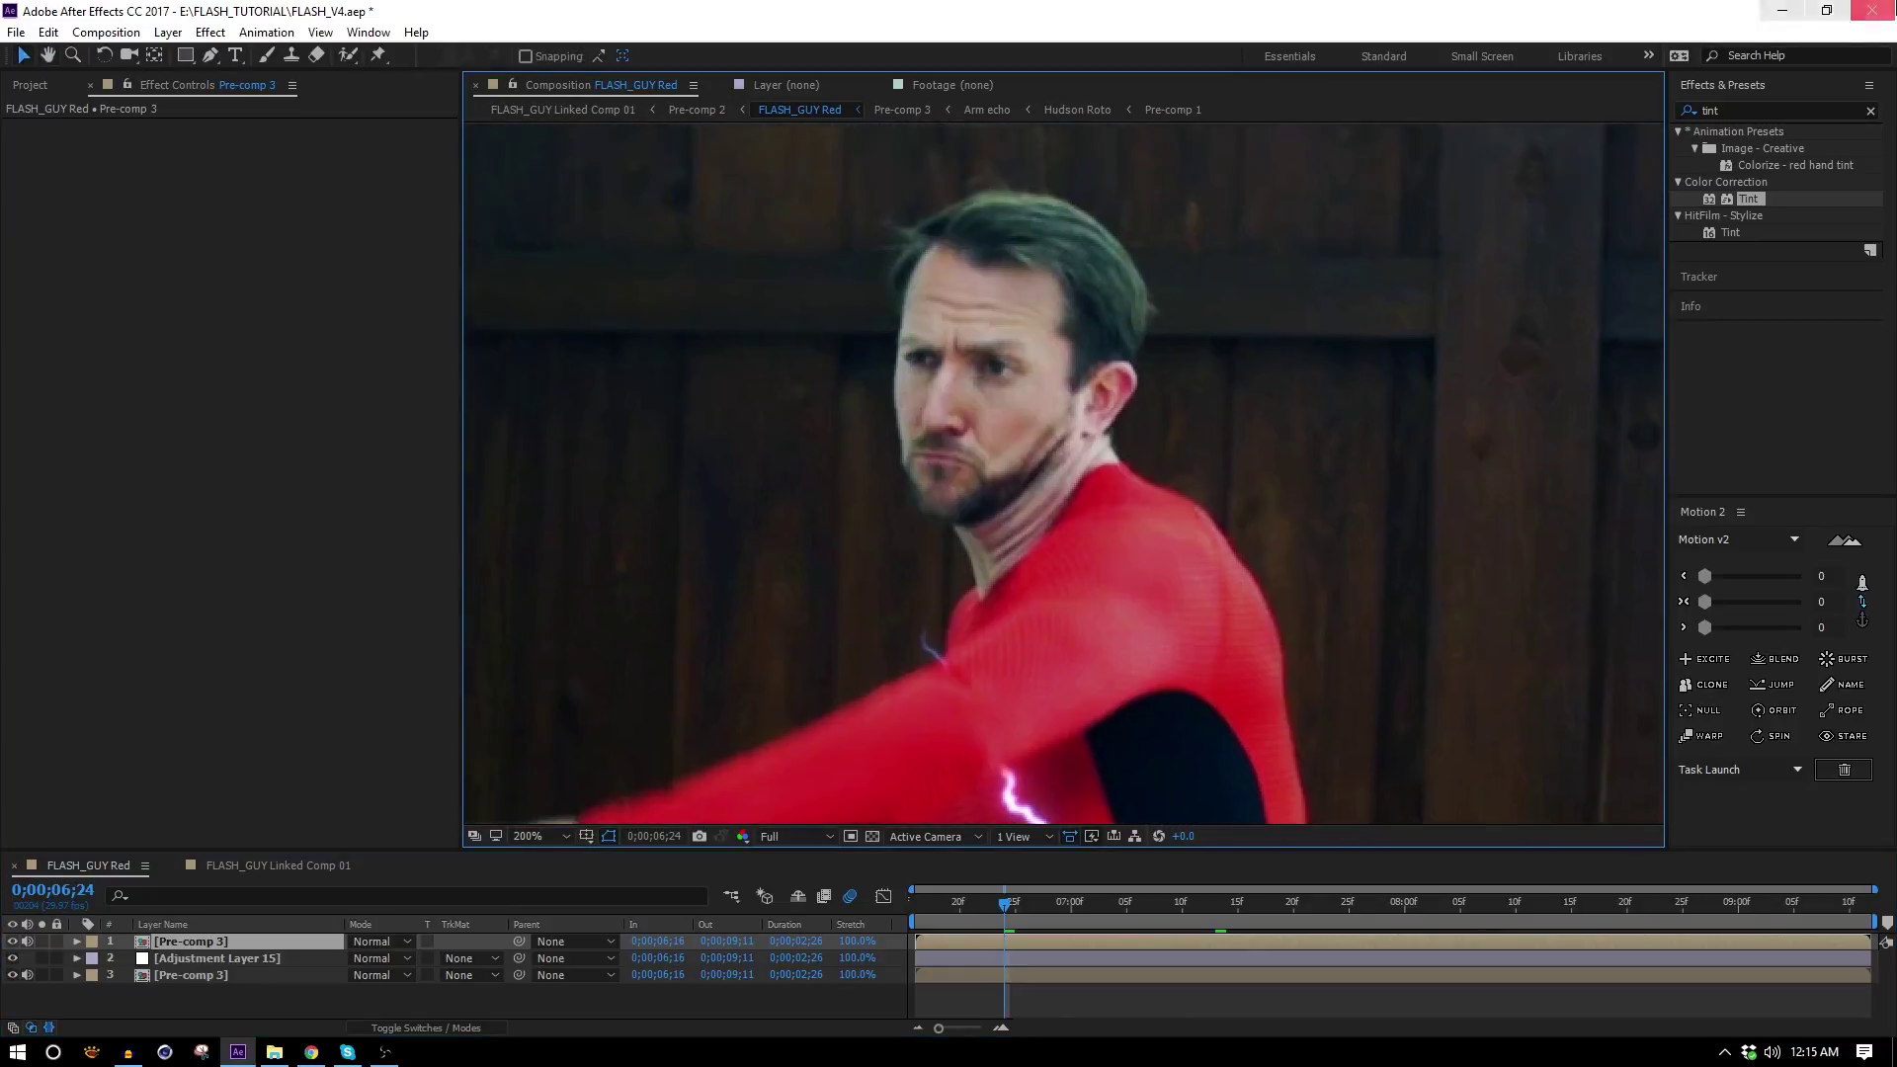
pyautogui.click(1758, 111)
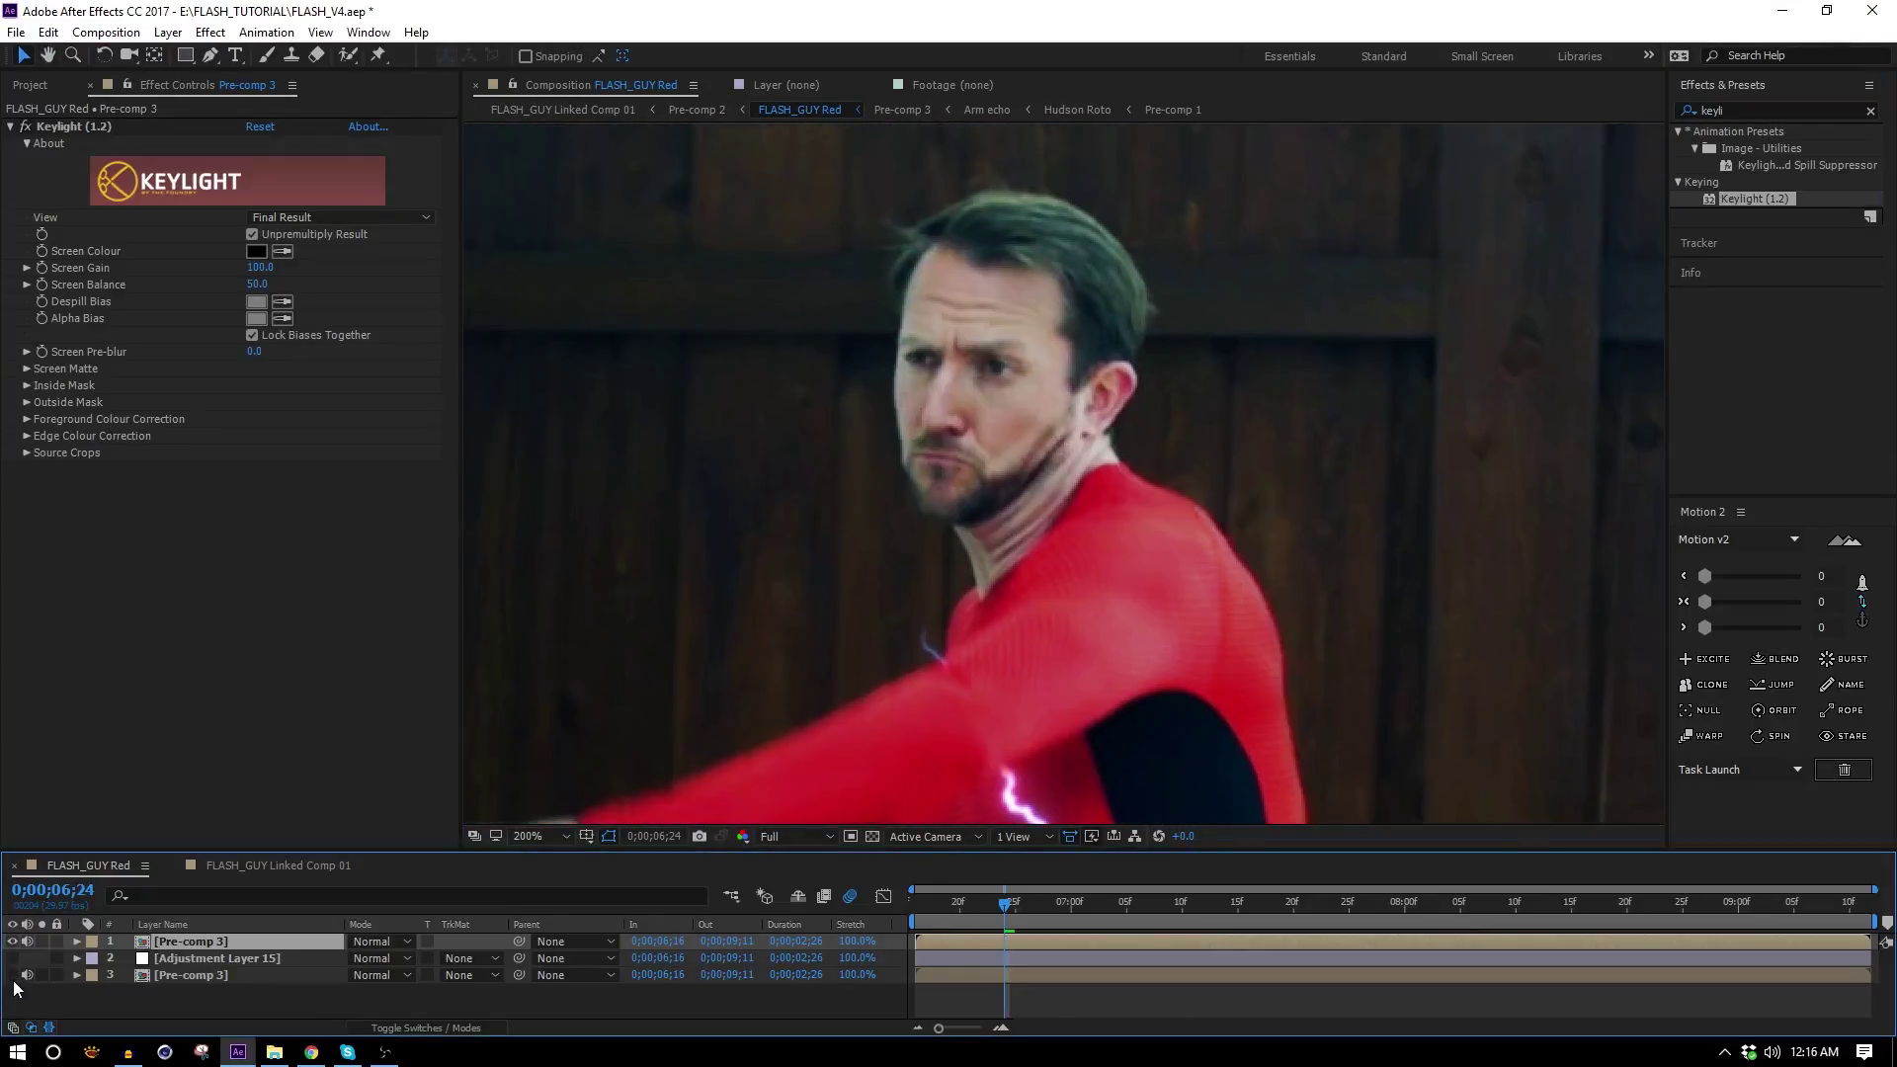
pyautogui.click(284, 251)
pyautogui.click(1014, 403)
# Show Keylight's Screen Matte and set Screen Gain to 150 and Screen Balance to 84, checking the matte around the upper body.
pyautogui.click(305, 214)
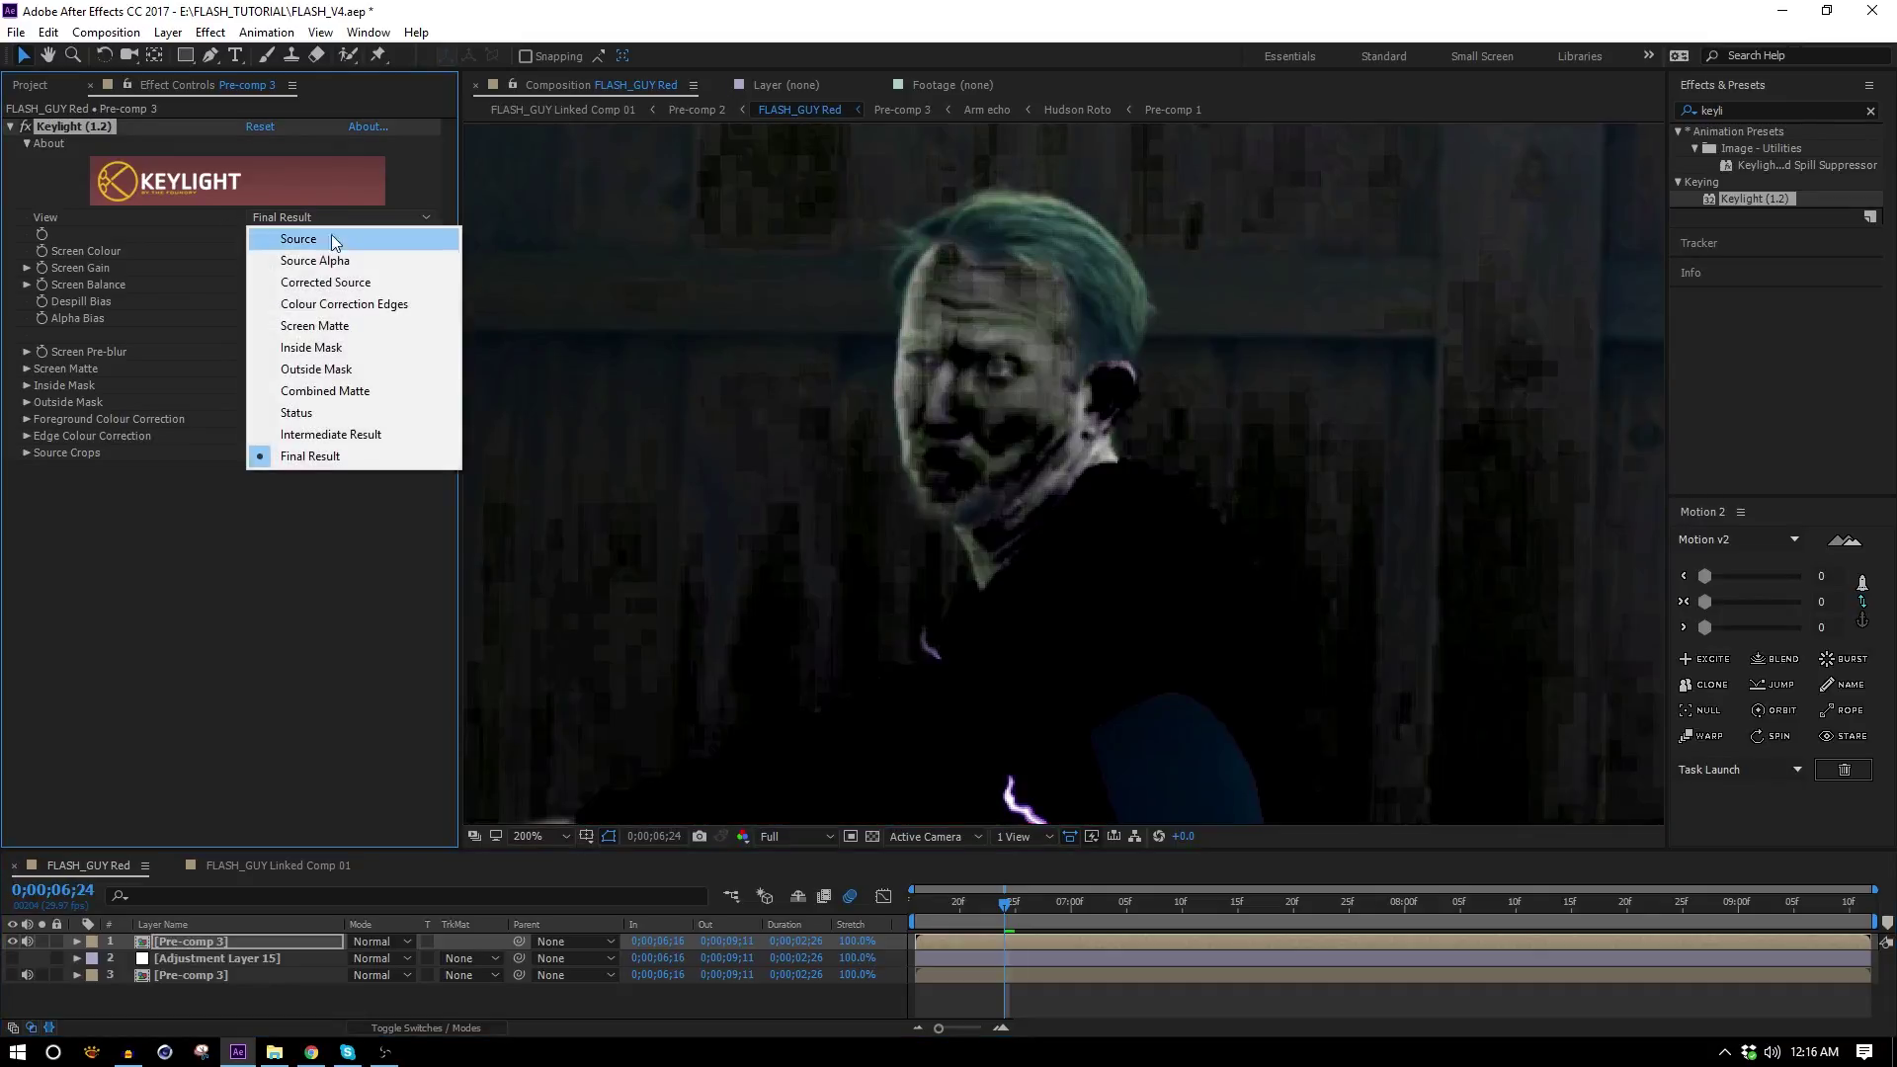
pyautogui.click(393, 328)
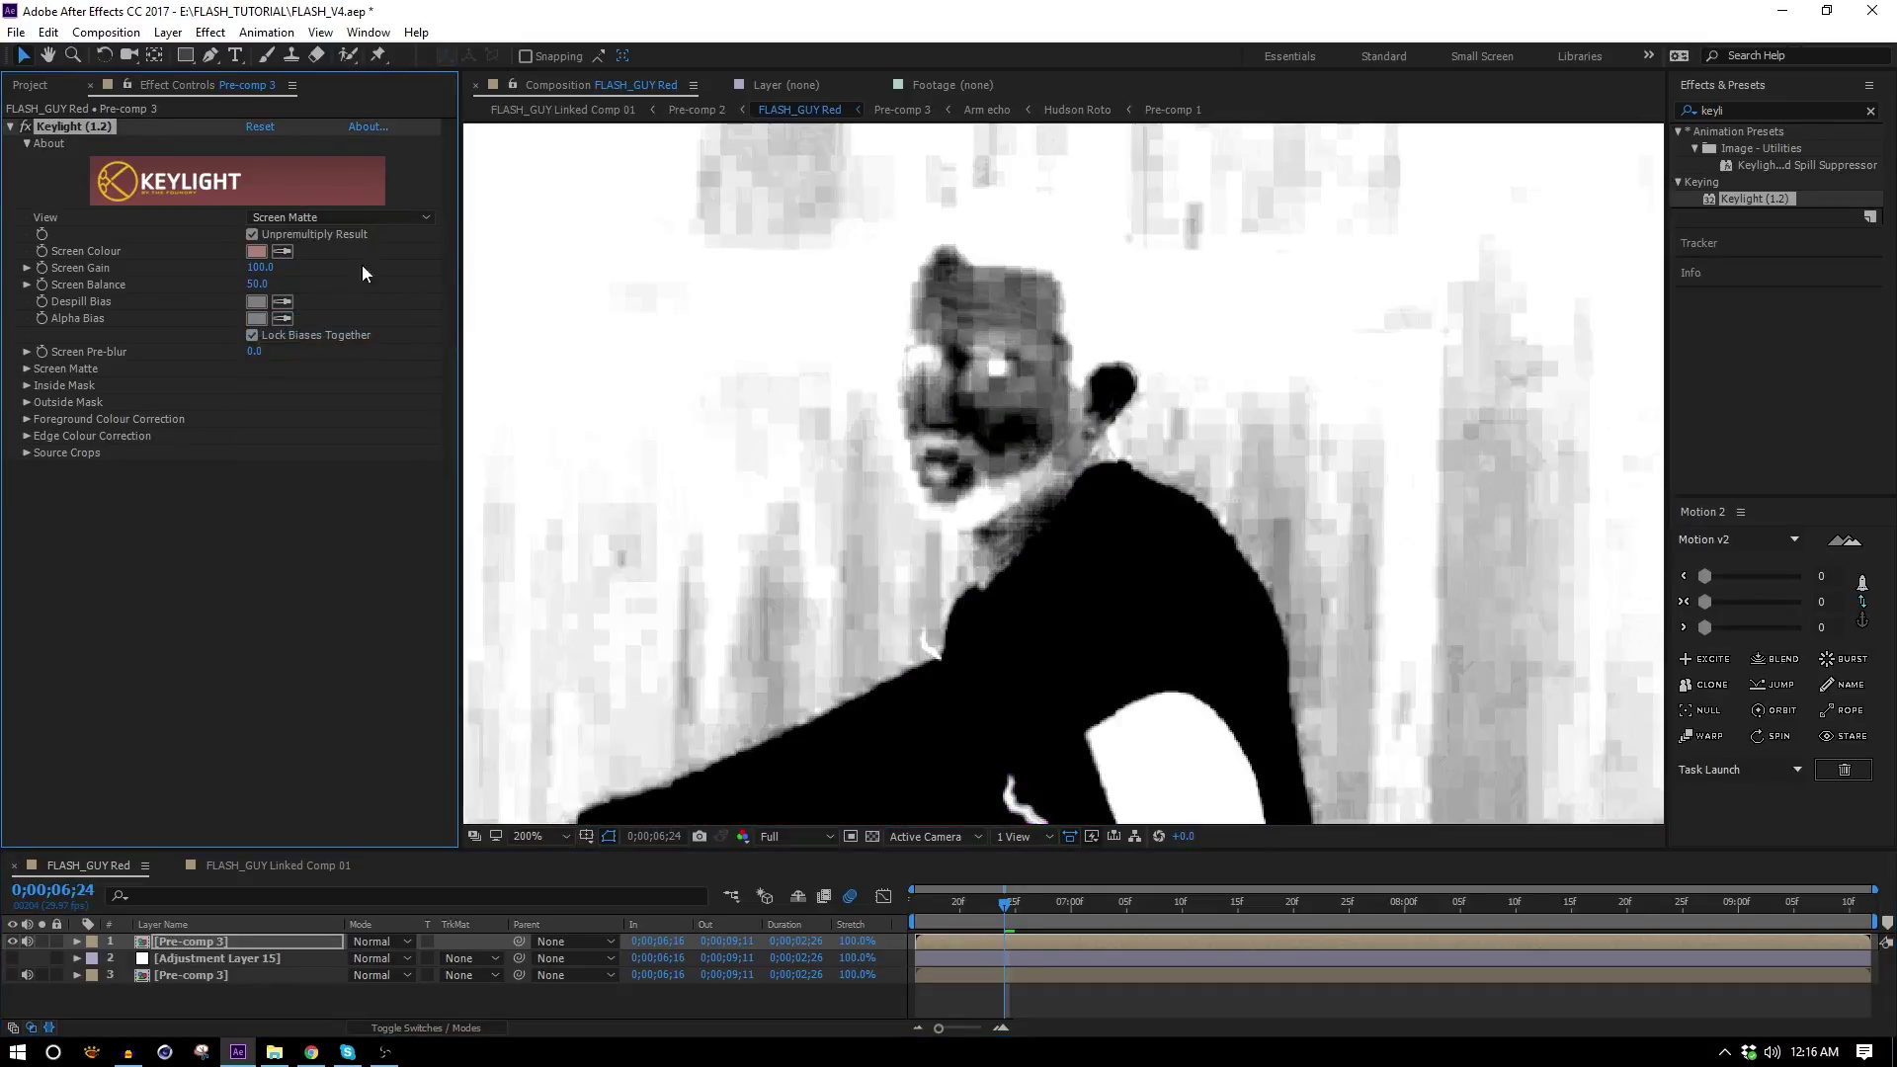
pyautogui.moveTo(278, 263)
pyautogui.mouseDown()
pyautogui.moveTo(306, 264)
pyautogui.moveTo(264, 278)
pyautogui.moveTo(292, 286)
pyautogui.mouseUp()
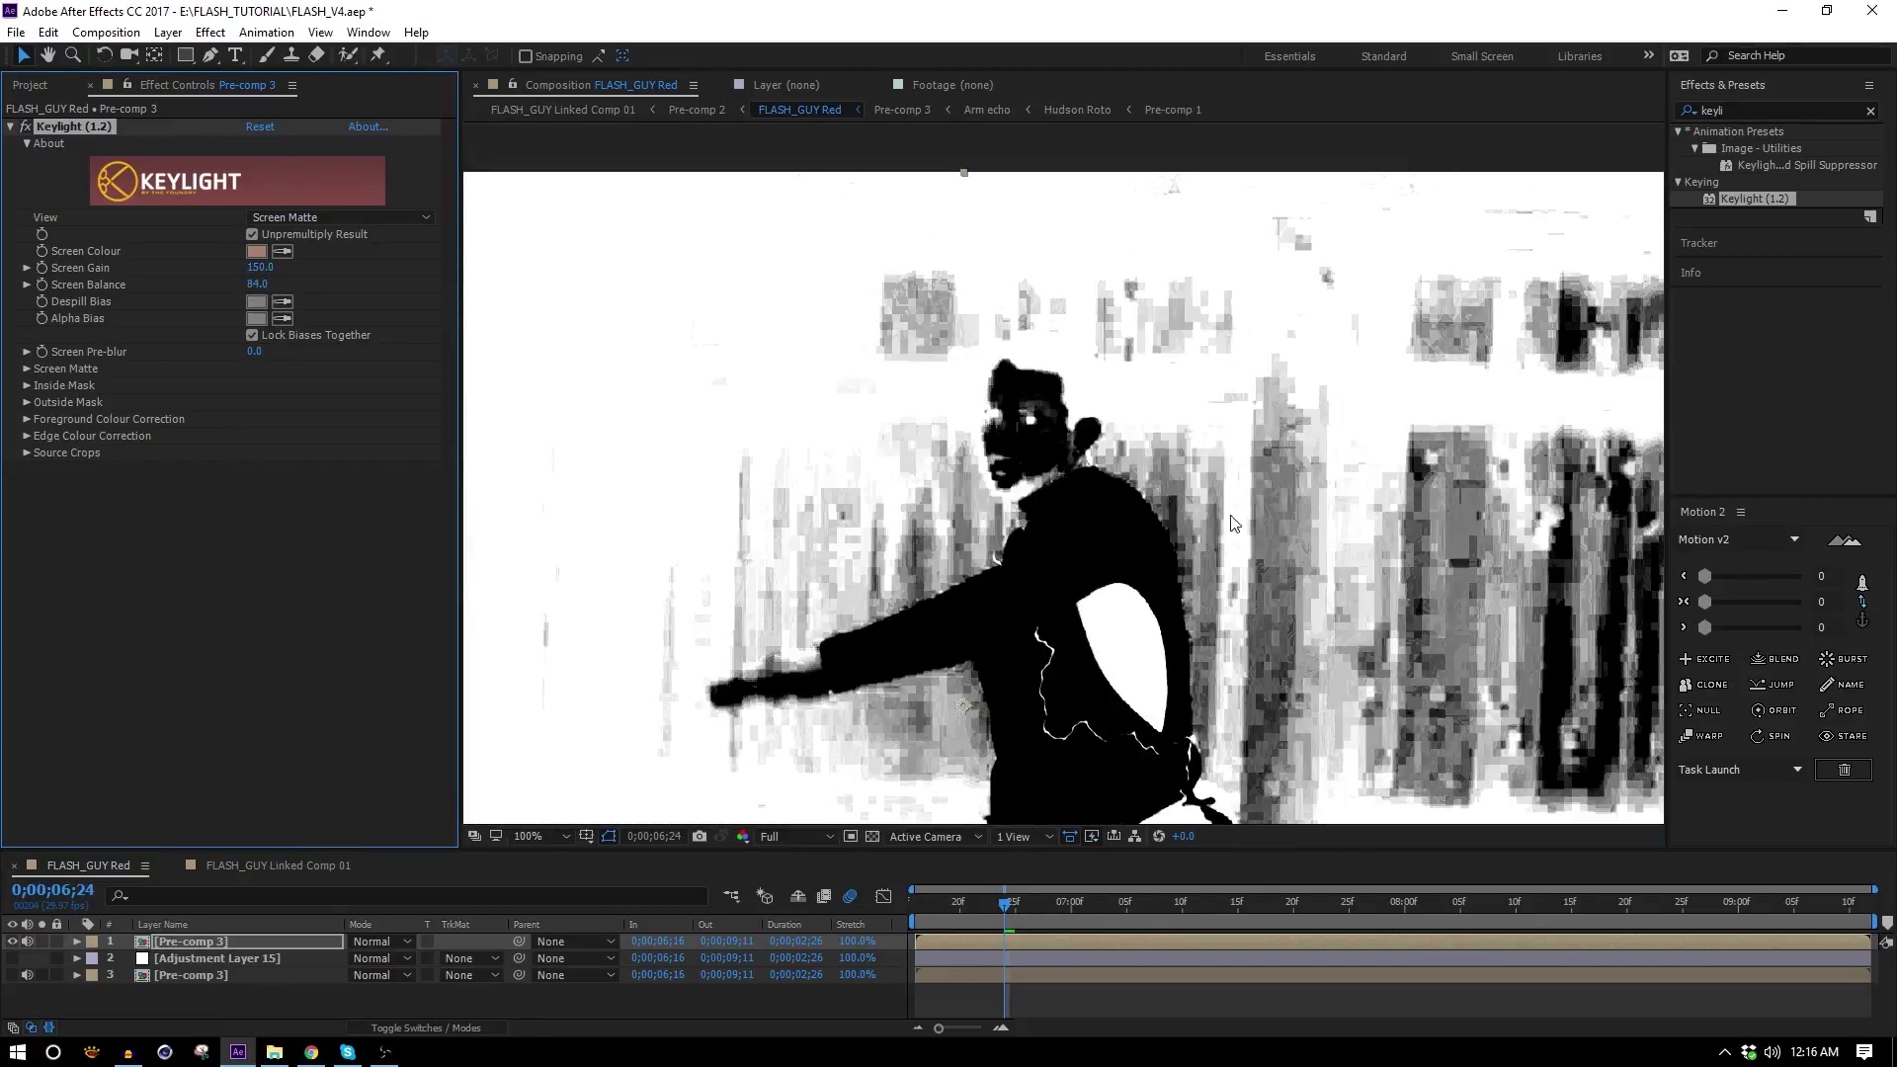
pyautogui.press('.')
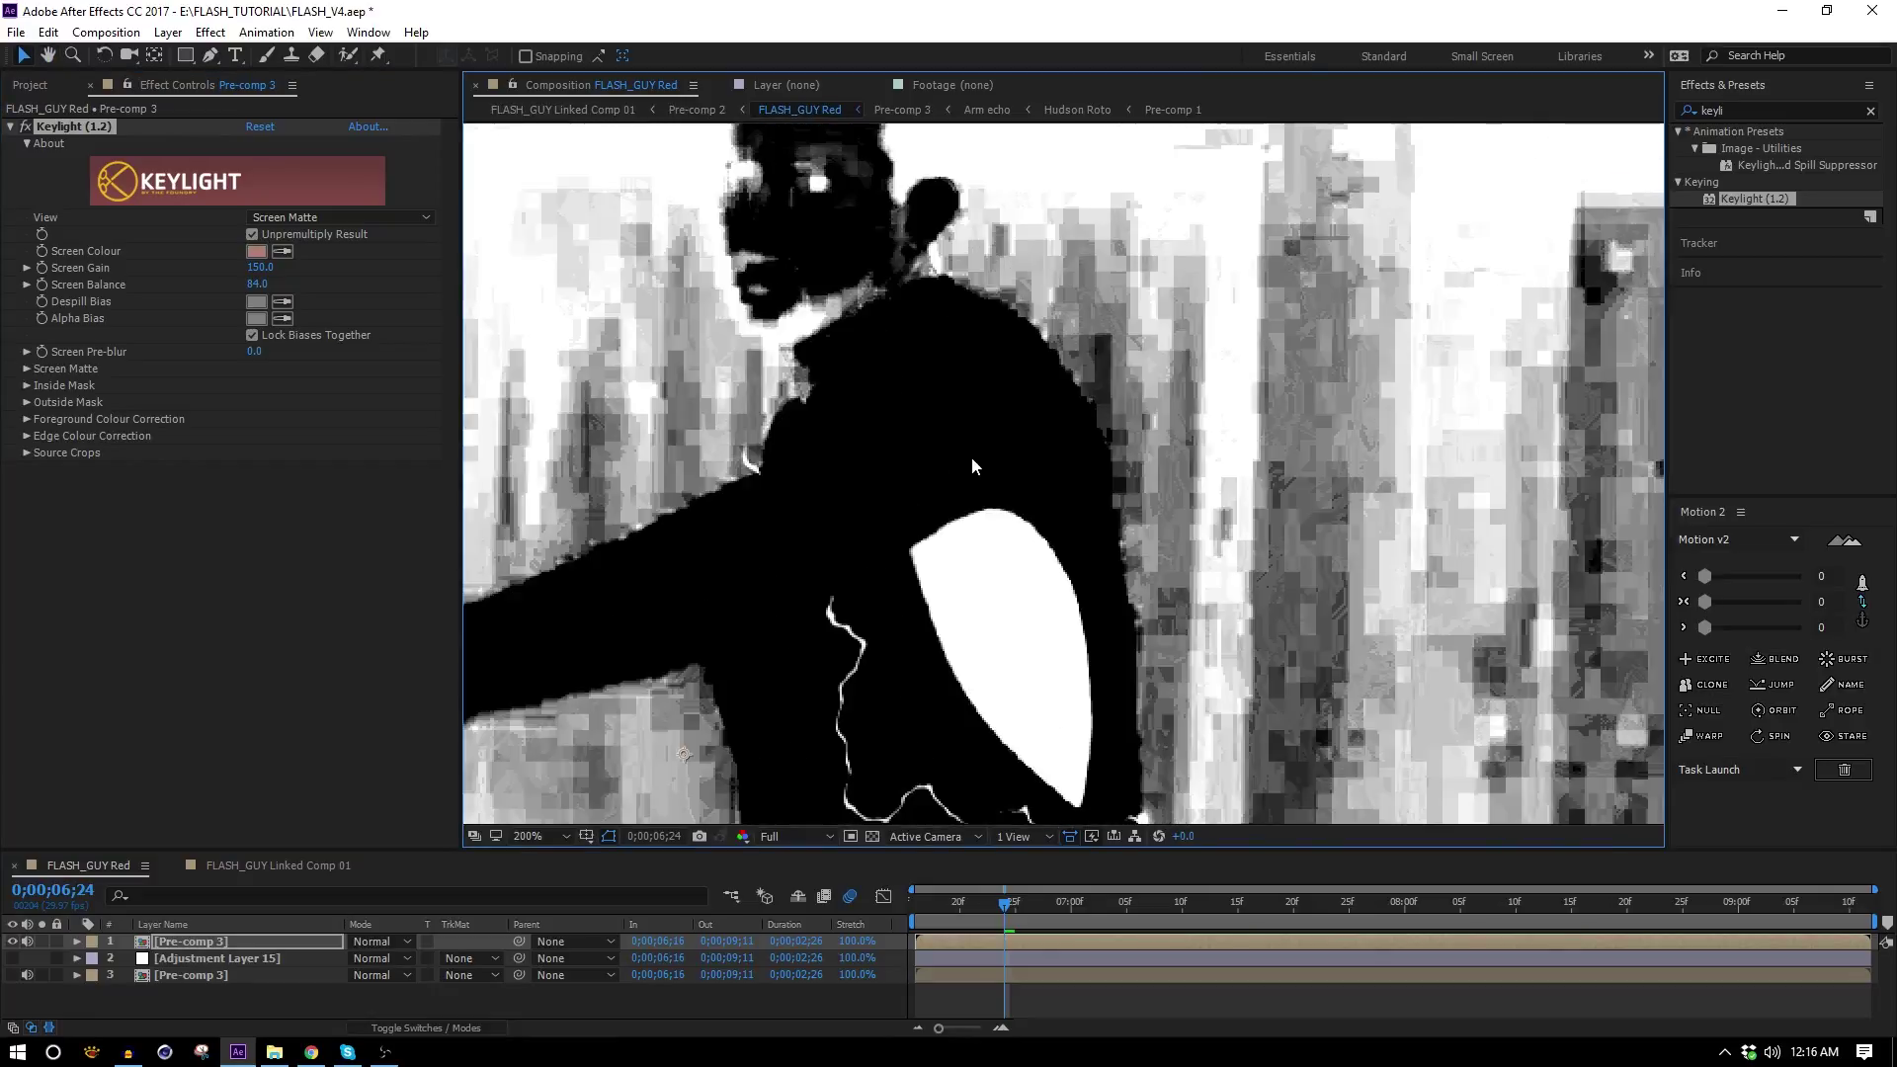
pyautogui.moveTo(838, 524); pyautogui.dragTo(931, 591)
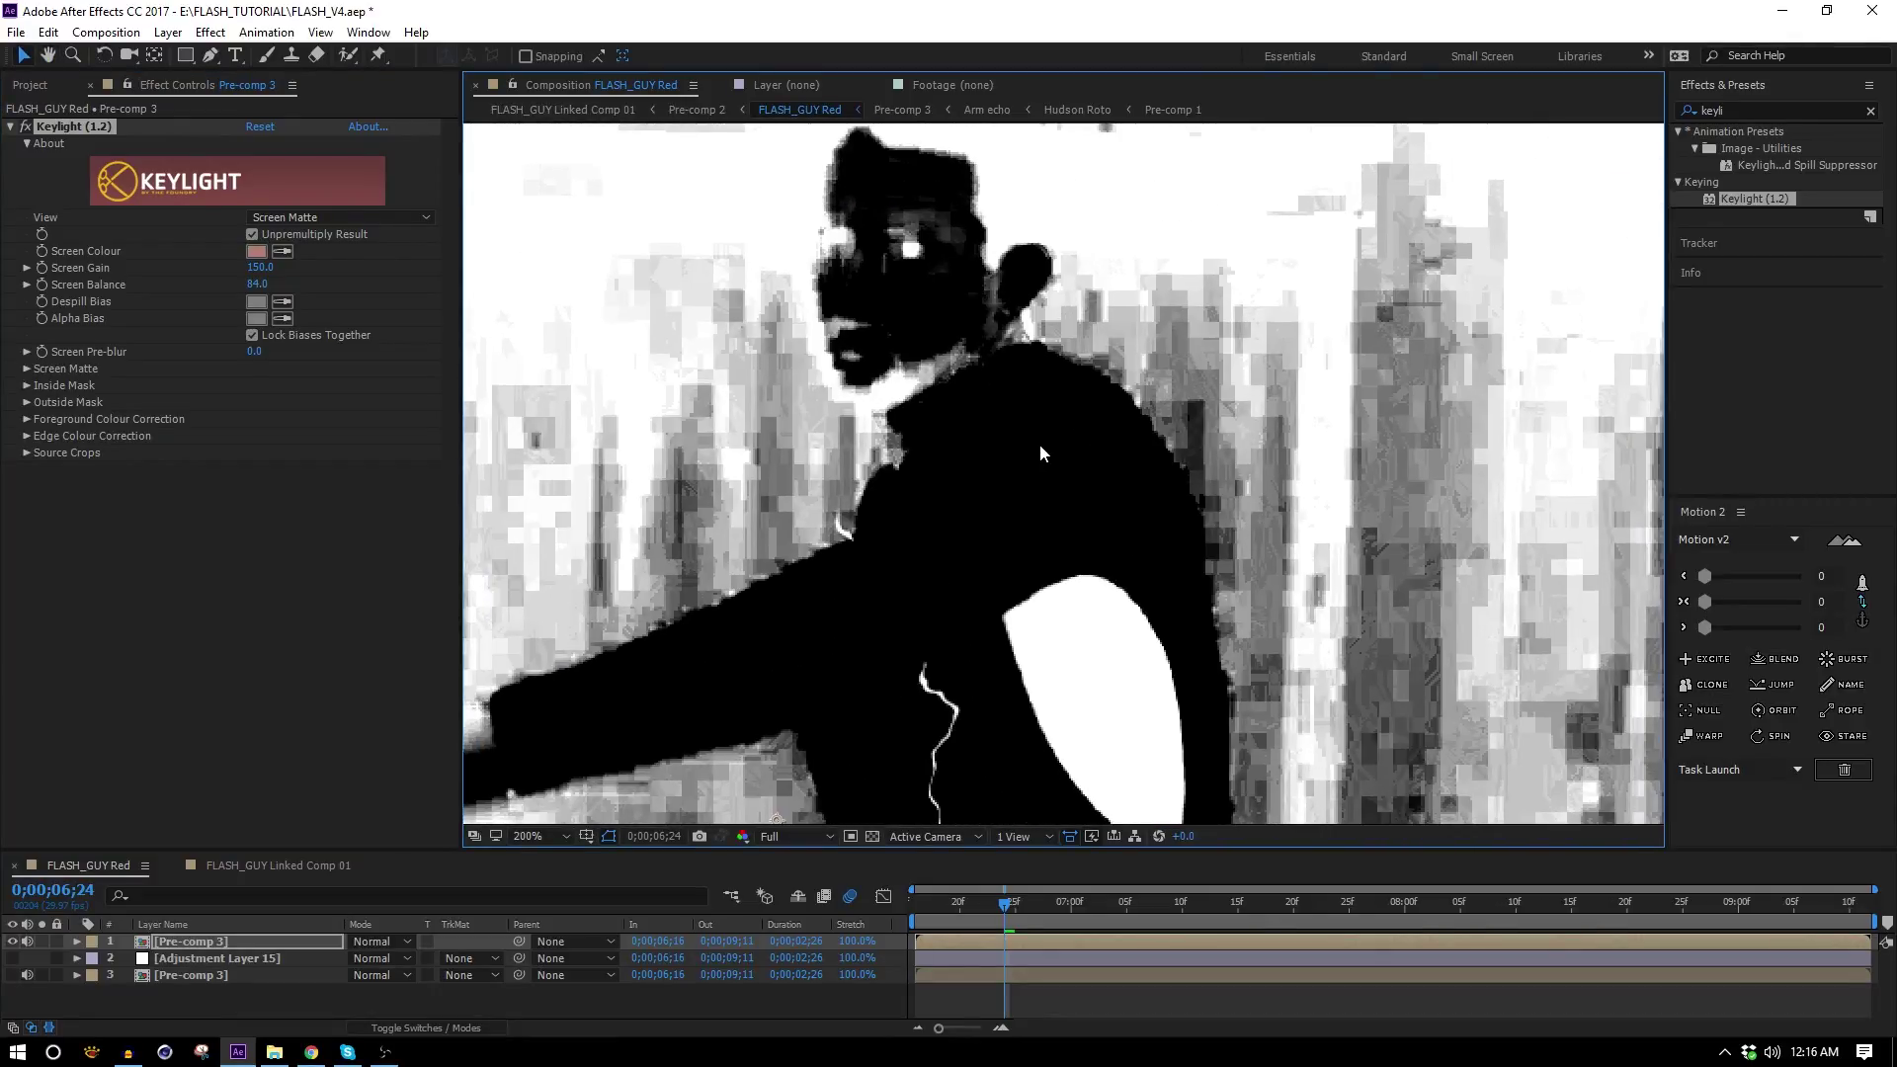
# Set Keylight's Screen Pre-blur to 4.2 and switch its view to Intermediate Result.
pyautogui.click(27, 369)
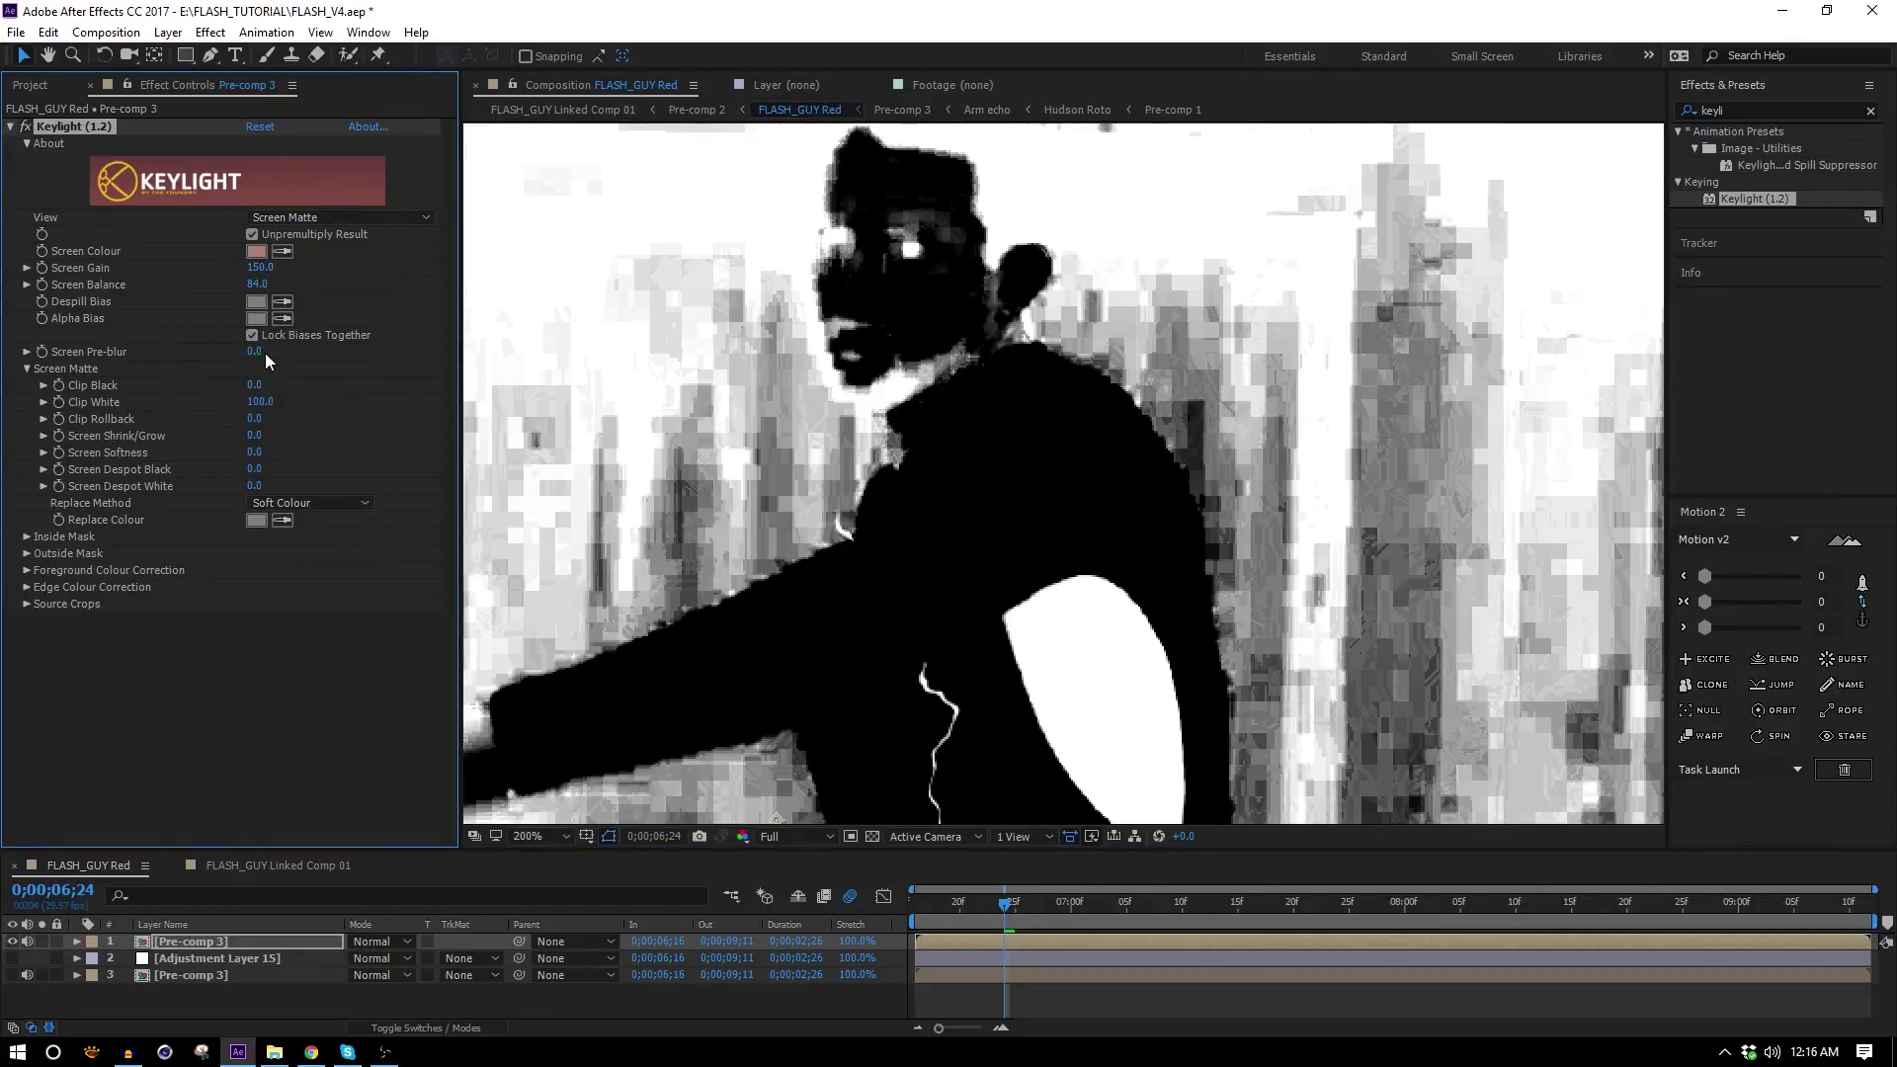
pyautogui.moveTo(253, 353); pyautogui.dragTo(288, 353)
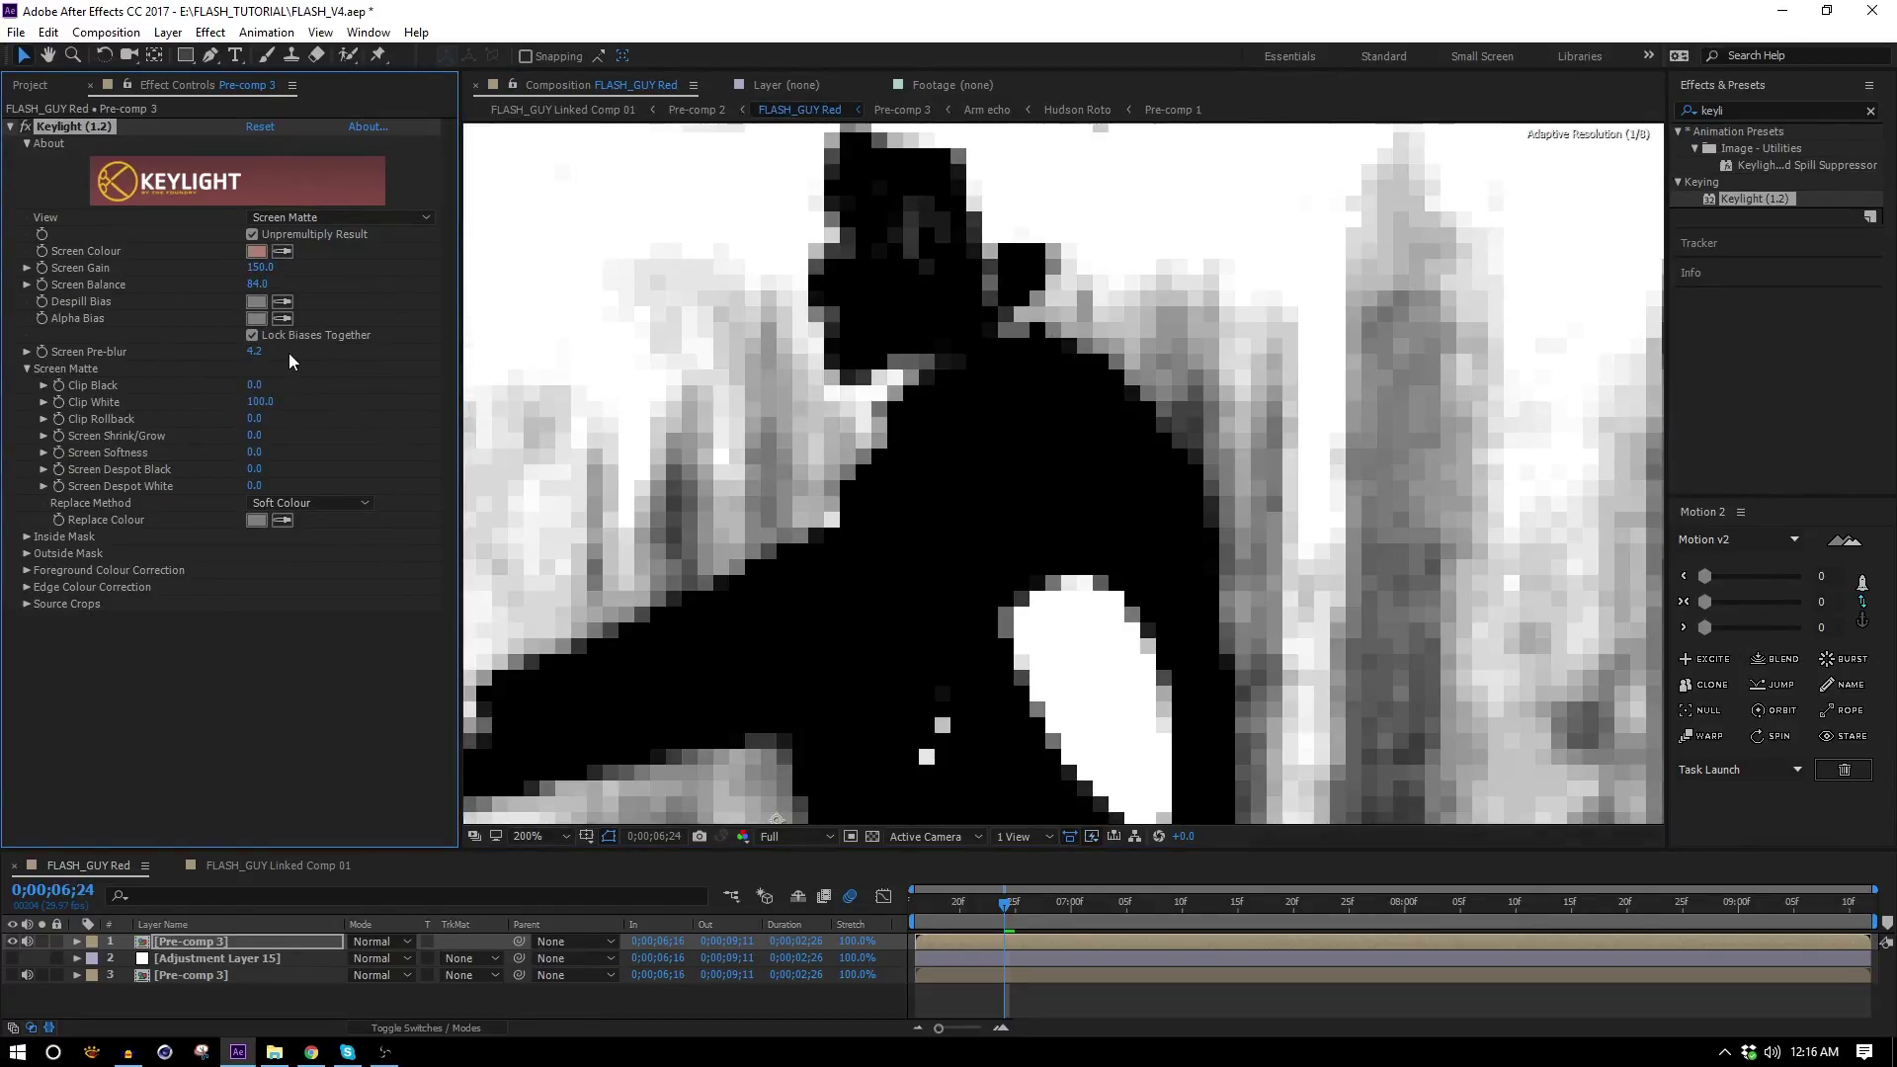
pyautogui.click(306, 216)
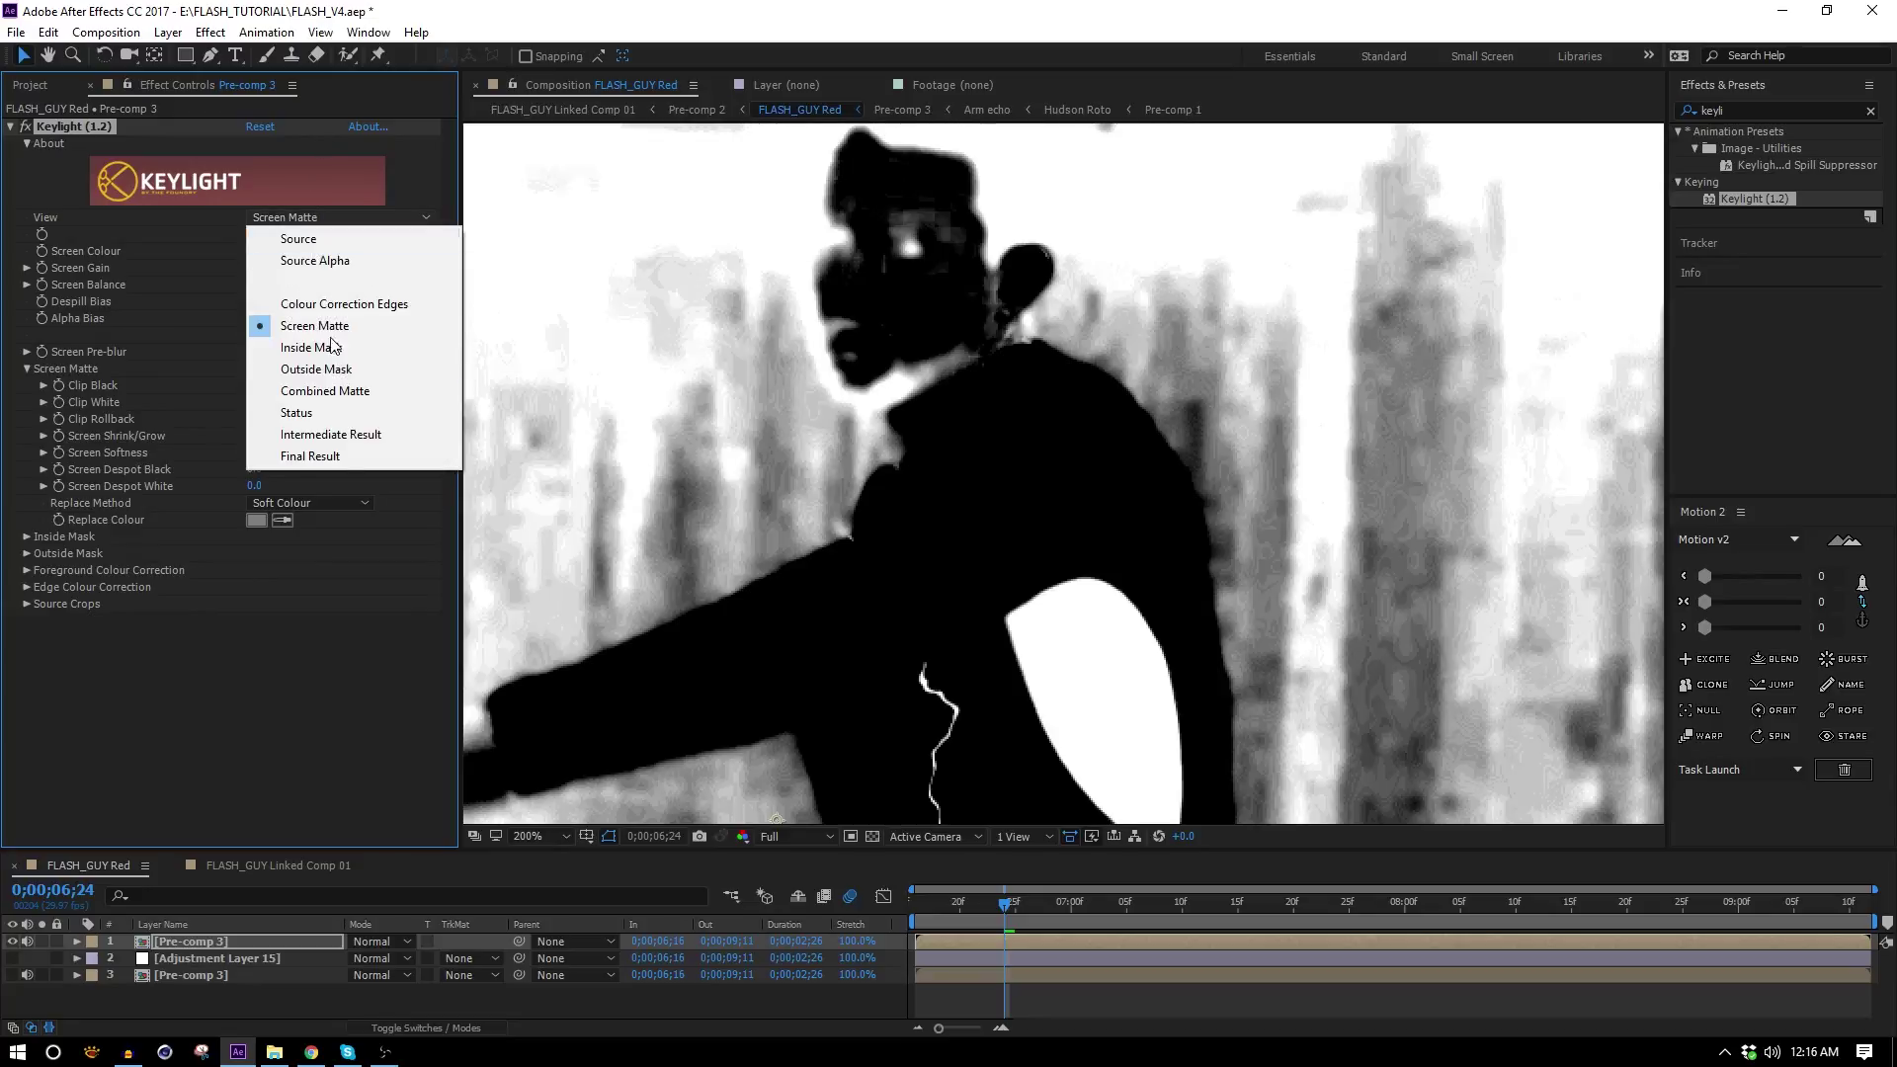
pyautogui.click(364, 428)
pyautogui.scroll(-2, 867, 474)
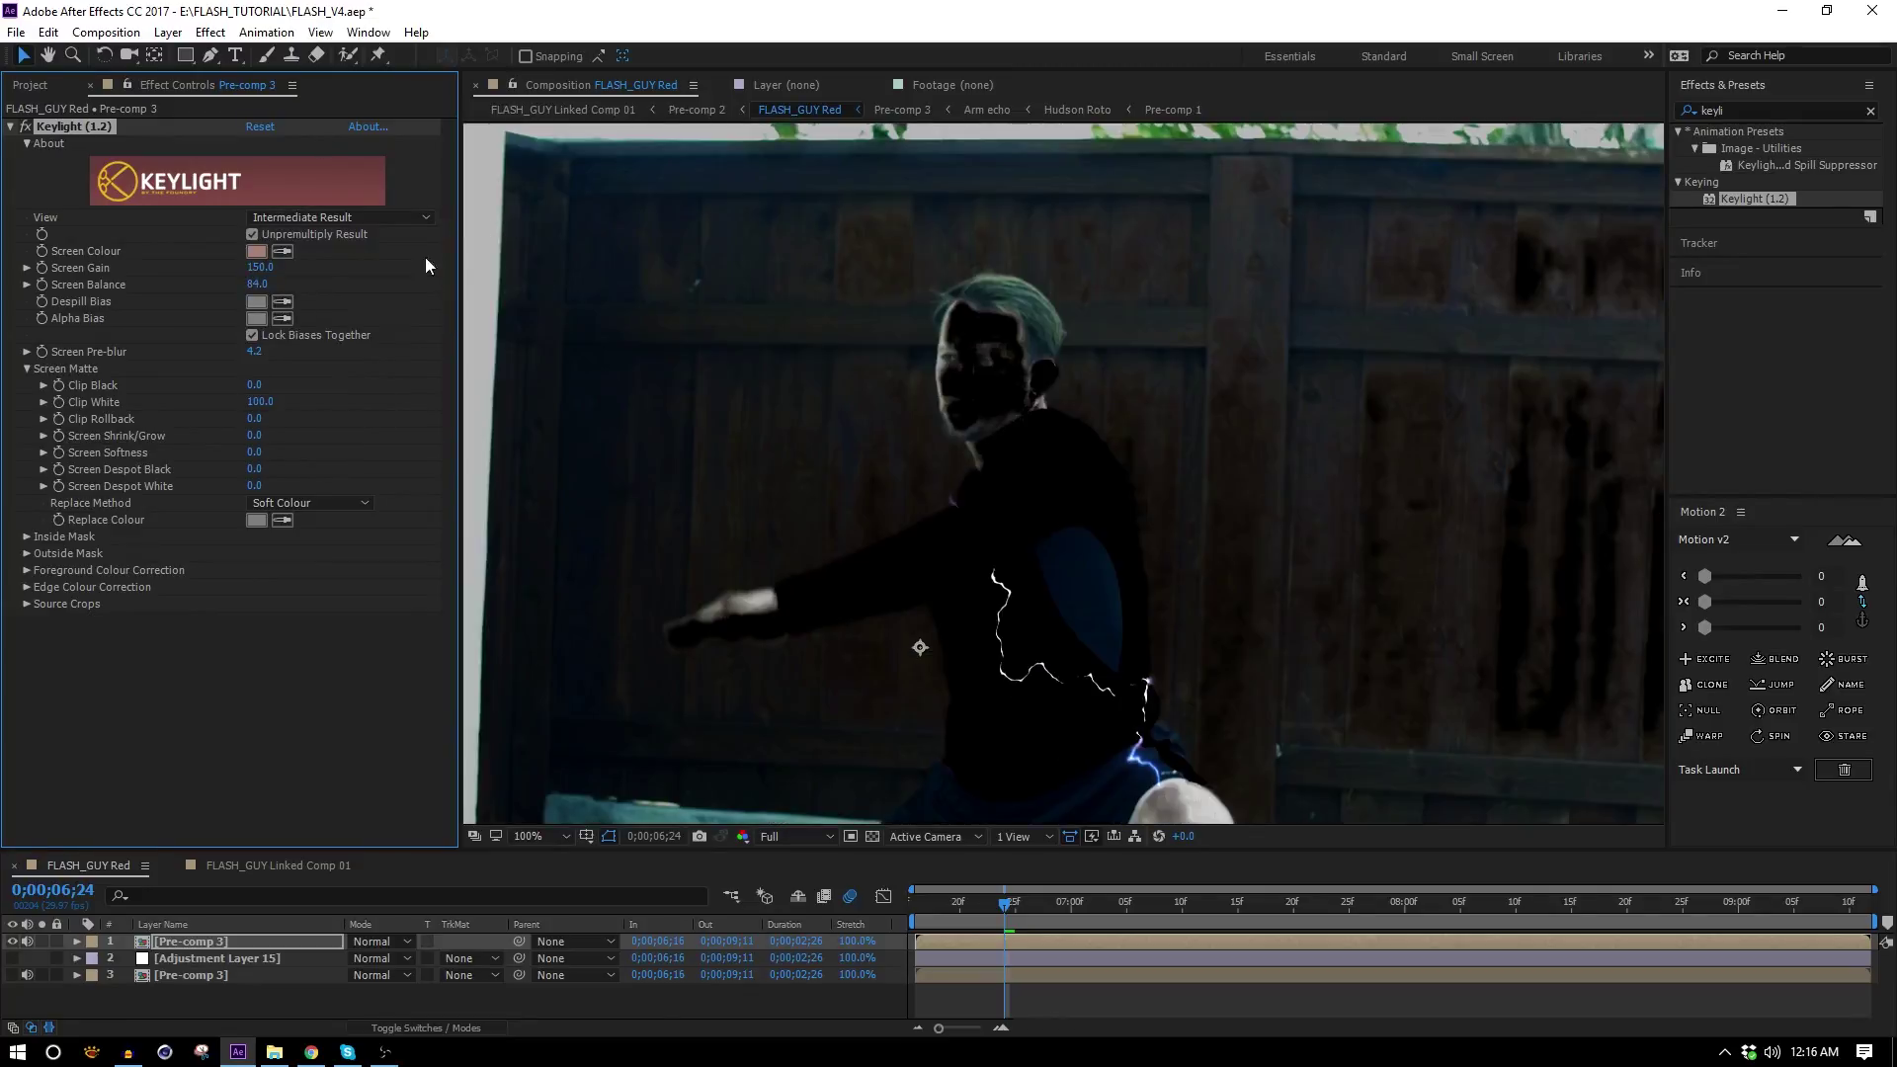
# Apply the Channel Invert effect below Keylight and set its channel to Alpha so the keyed skin and shirt are kept.
pyautogui.doubleClick(1752, 113)
pyautogui.write('inv')
pyautogui.moveTo(1753, 198); pyautogui.dragTo(354, 732)
pyautogui.click(294, 638)
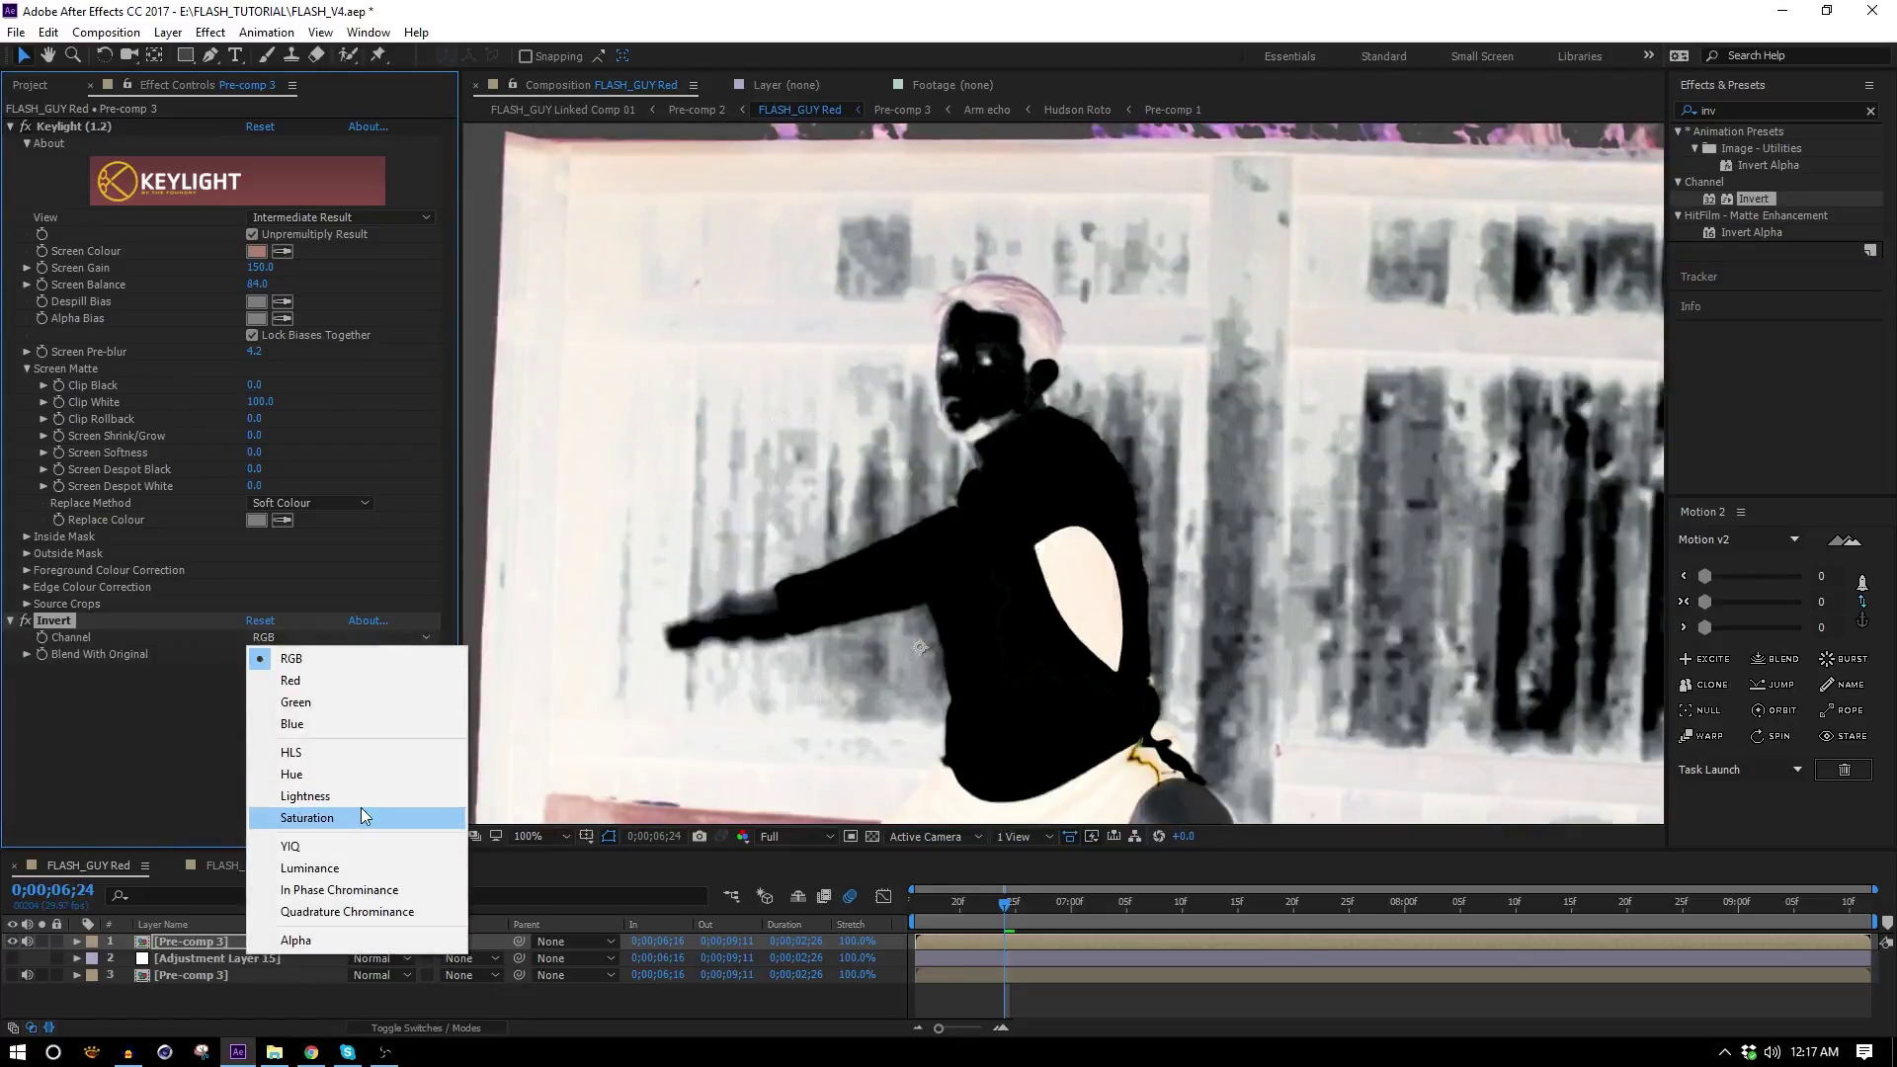
pyautogui.click(295, 940)
pyautogui.scroll(1, 1087, 620)
pyautogui.moveTo(1086, 621); pyautogui.dragTo(969, 670)
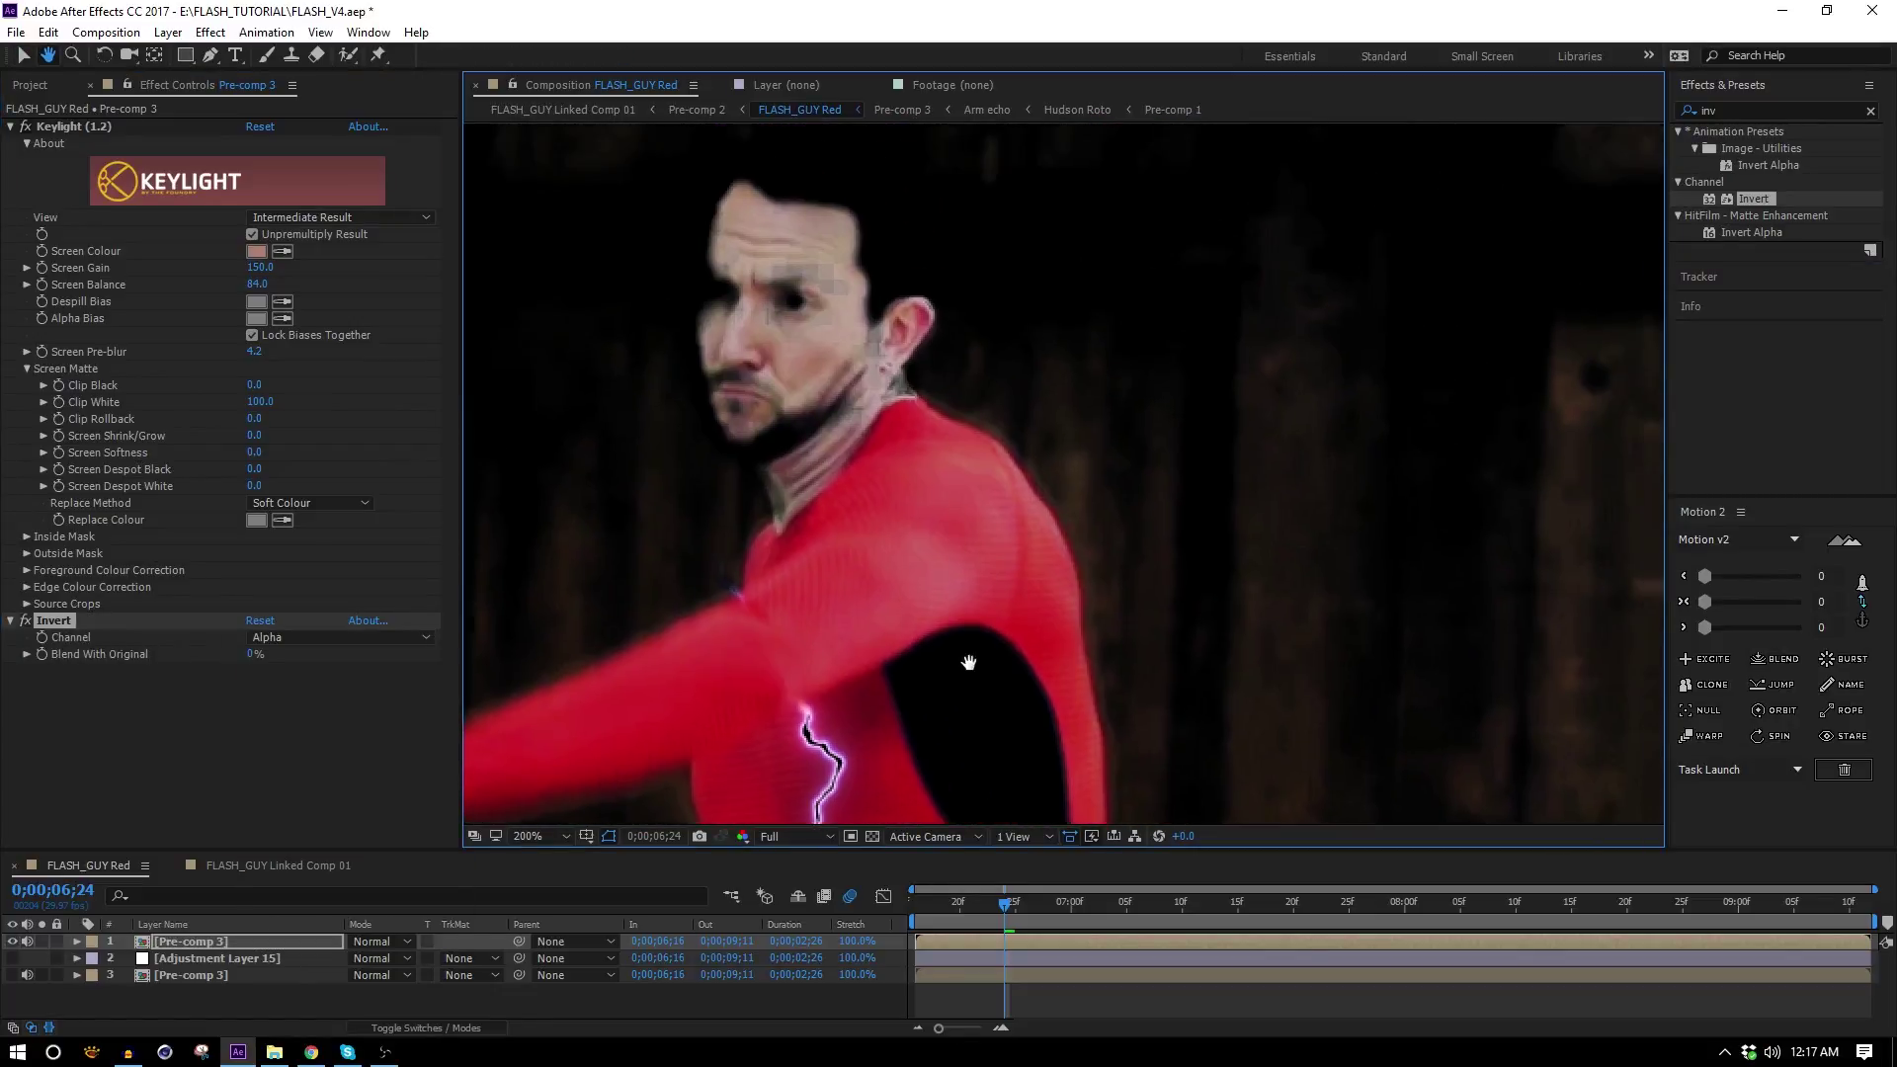
# Show the two lower layers again and set the top Pre-comp 3's blending mode to Color.
pyautogui.click(11, 959)
pyautogui.click(12, 975)
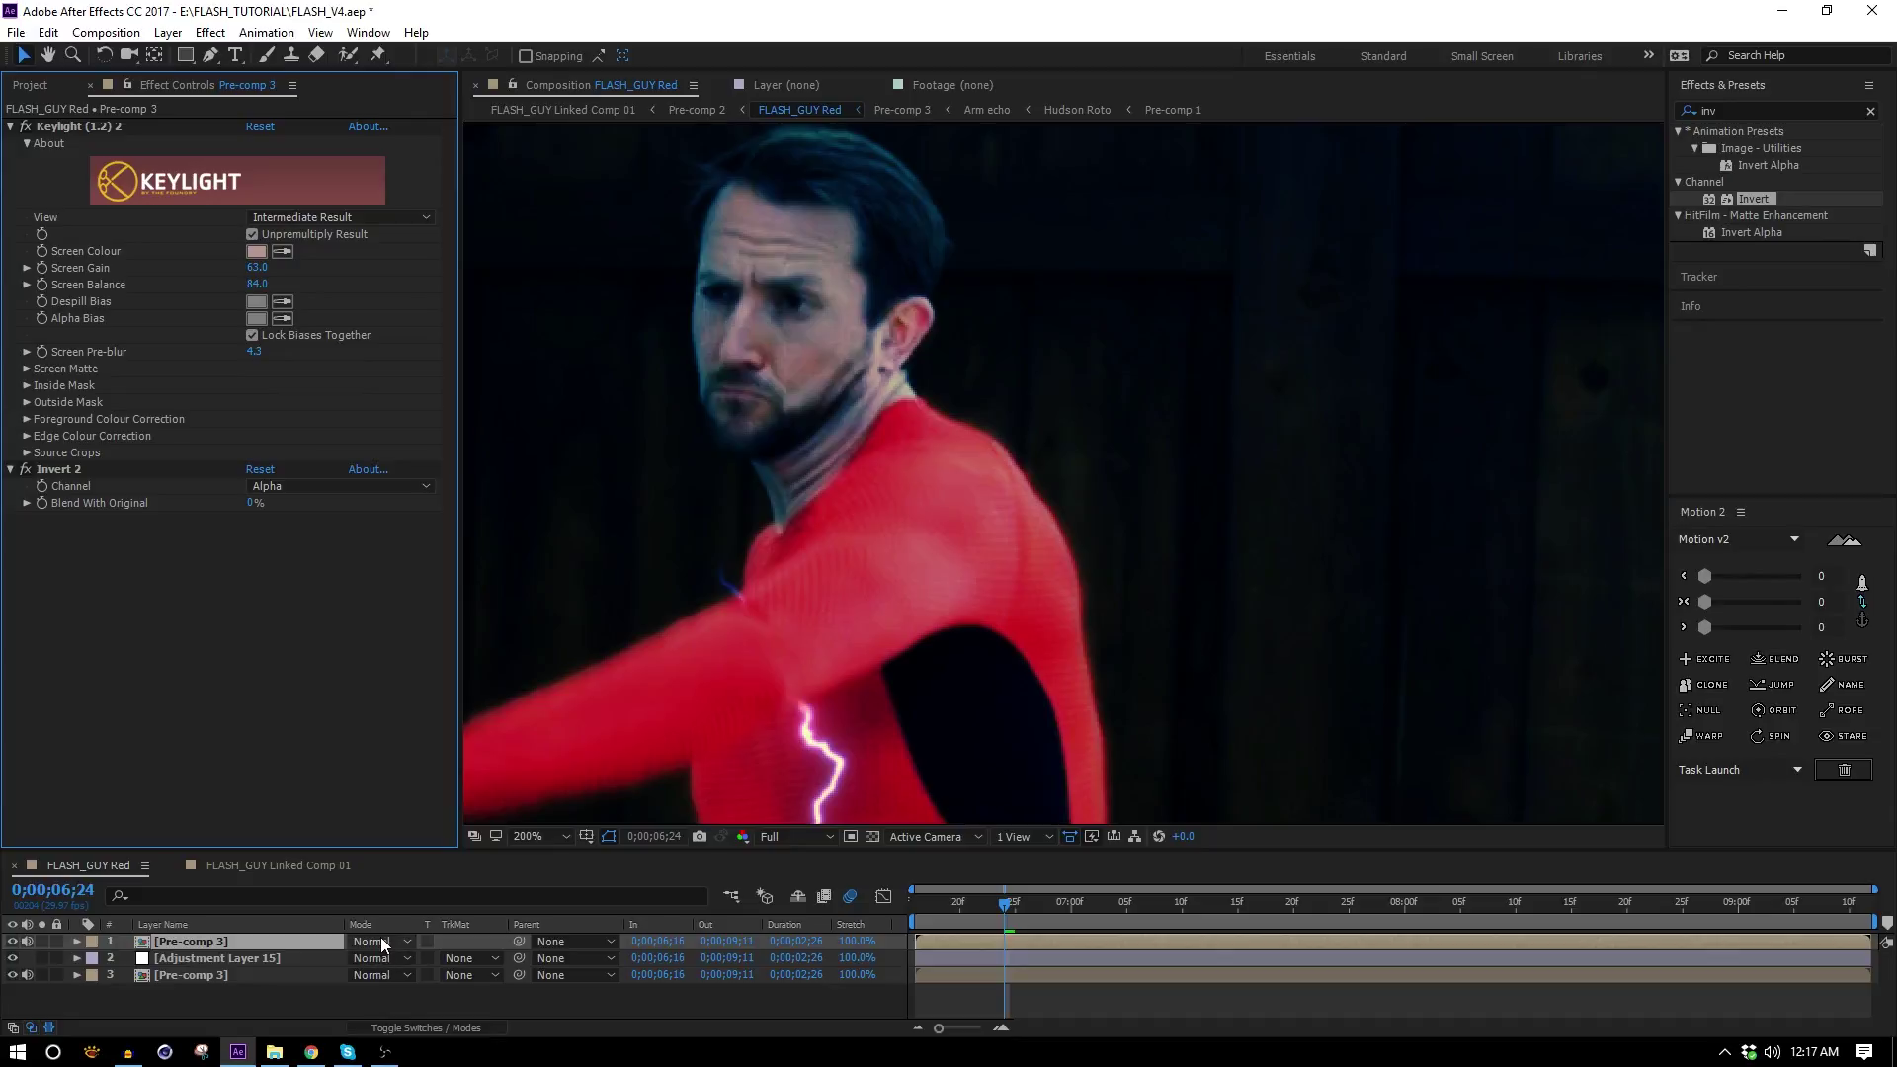
pyautogui.click(382, 940)
pyautogui.click(433, 757)
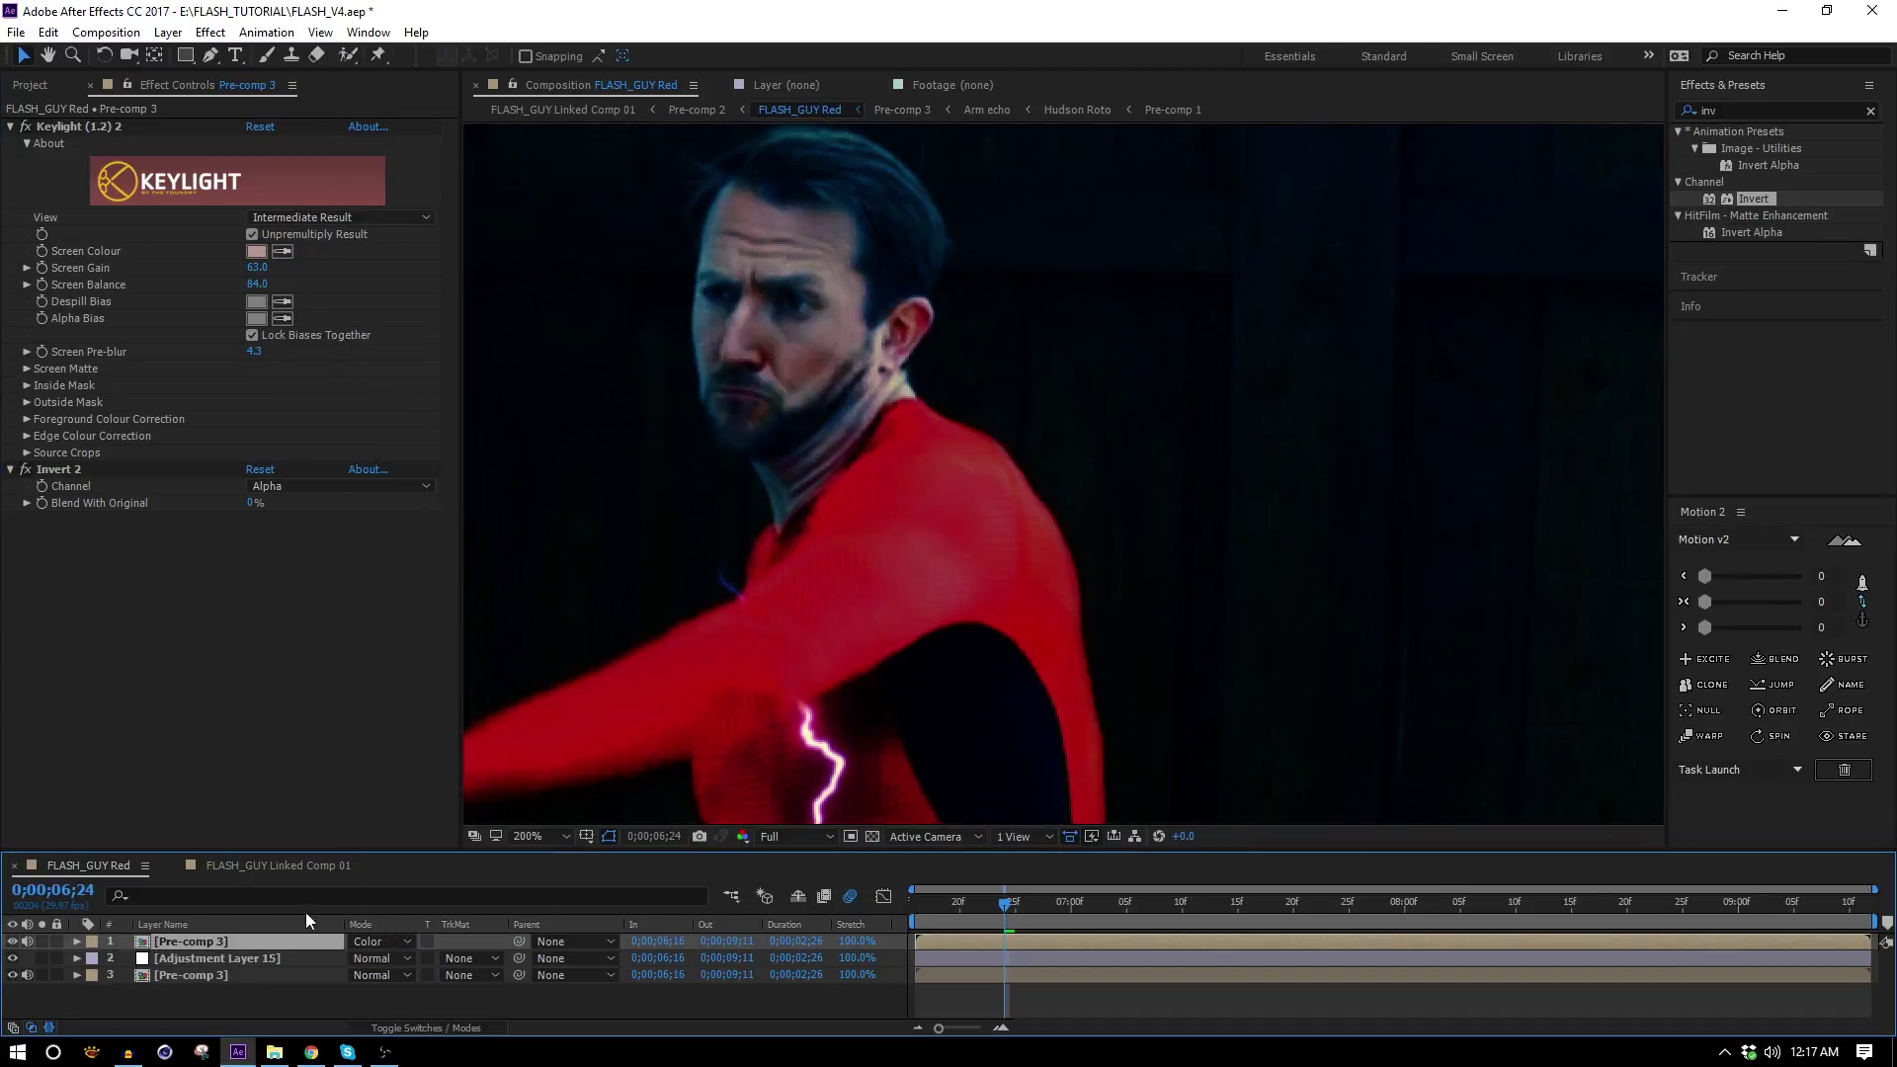
# Set Adjustment Layer 15's opacity to 80% and compare the skin tones with the top Pre-comp 3 hidden and shown.
pyautogui.scroll(-1, 786, 591)
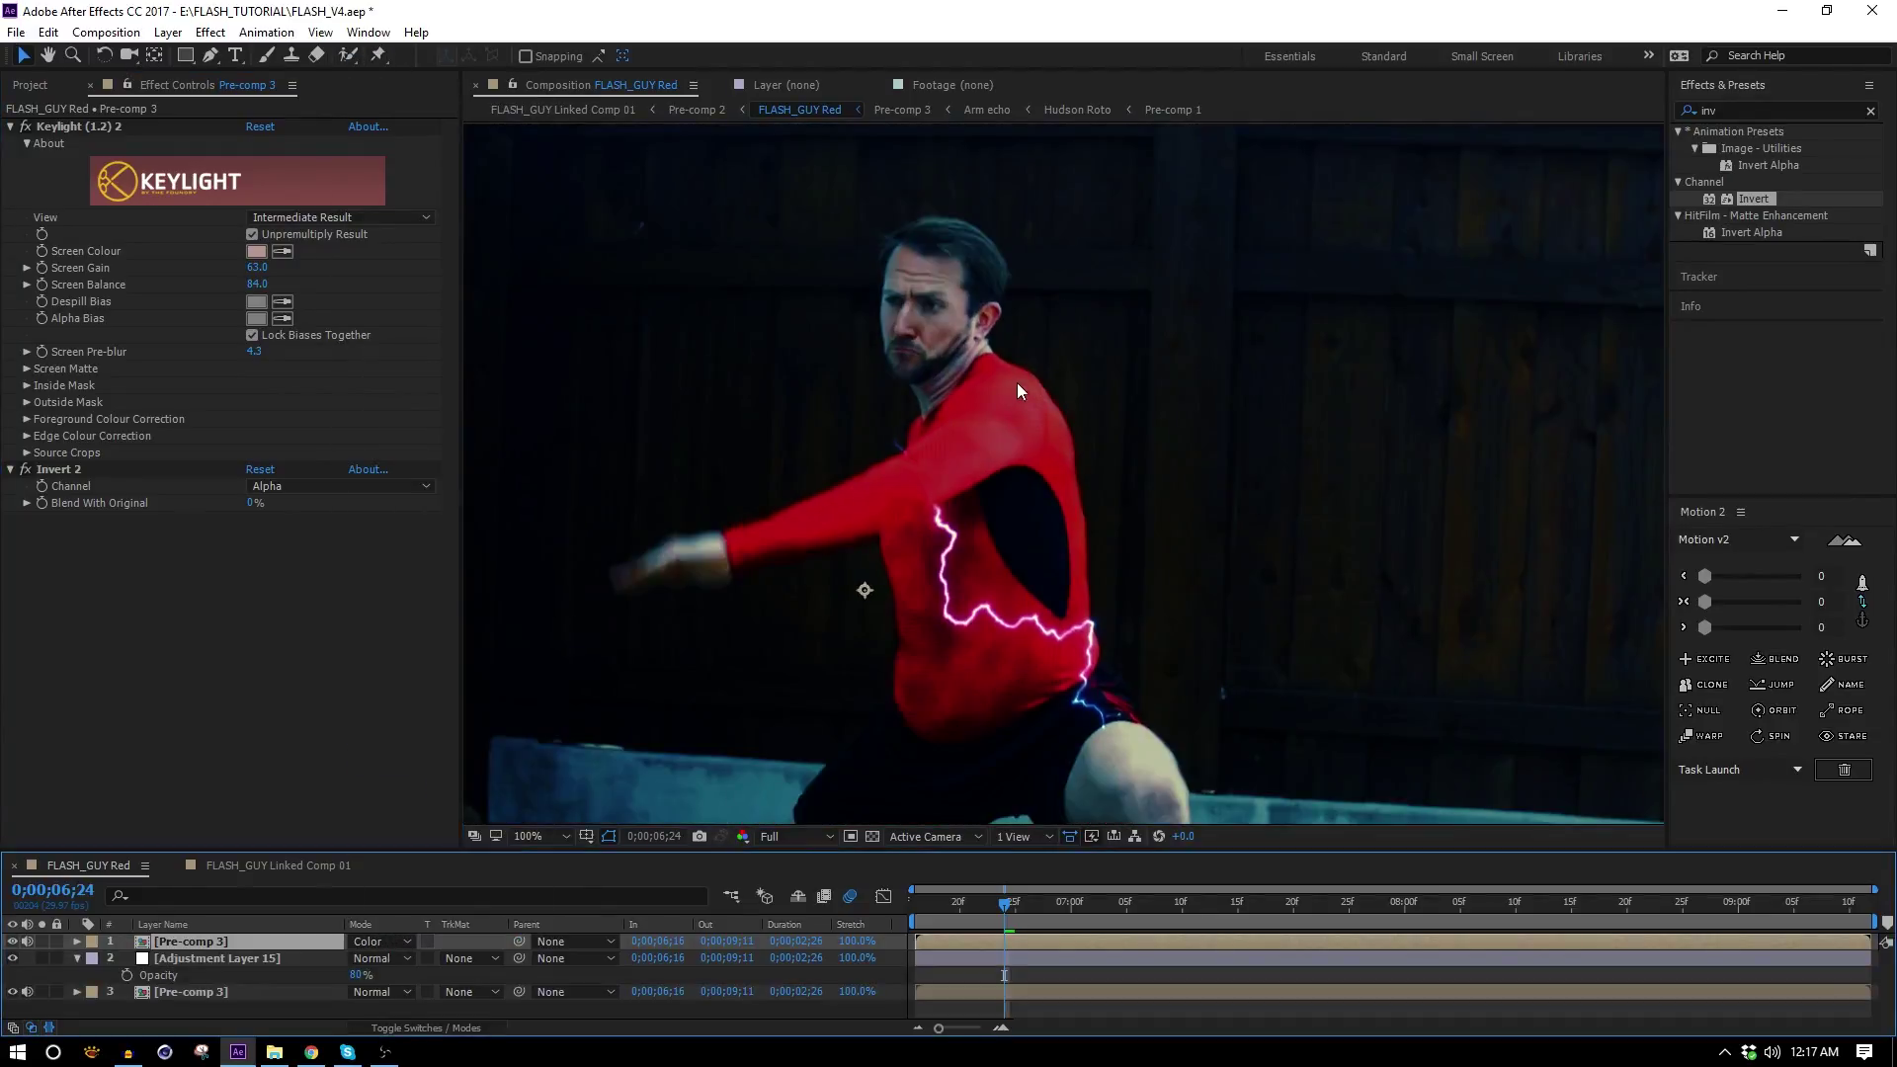
pyautogui.scroll(1, 1009, 394)
pyautogui.click(12, 943)
pyautogui.scroll(-2, 984, 490)
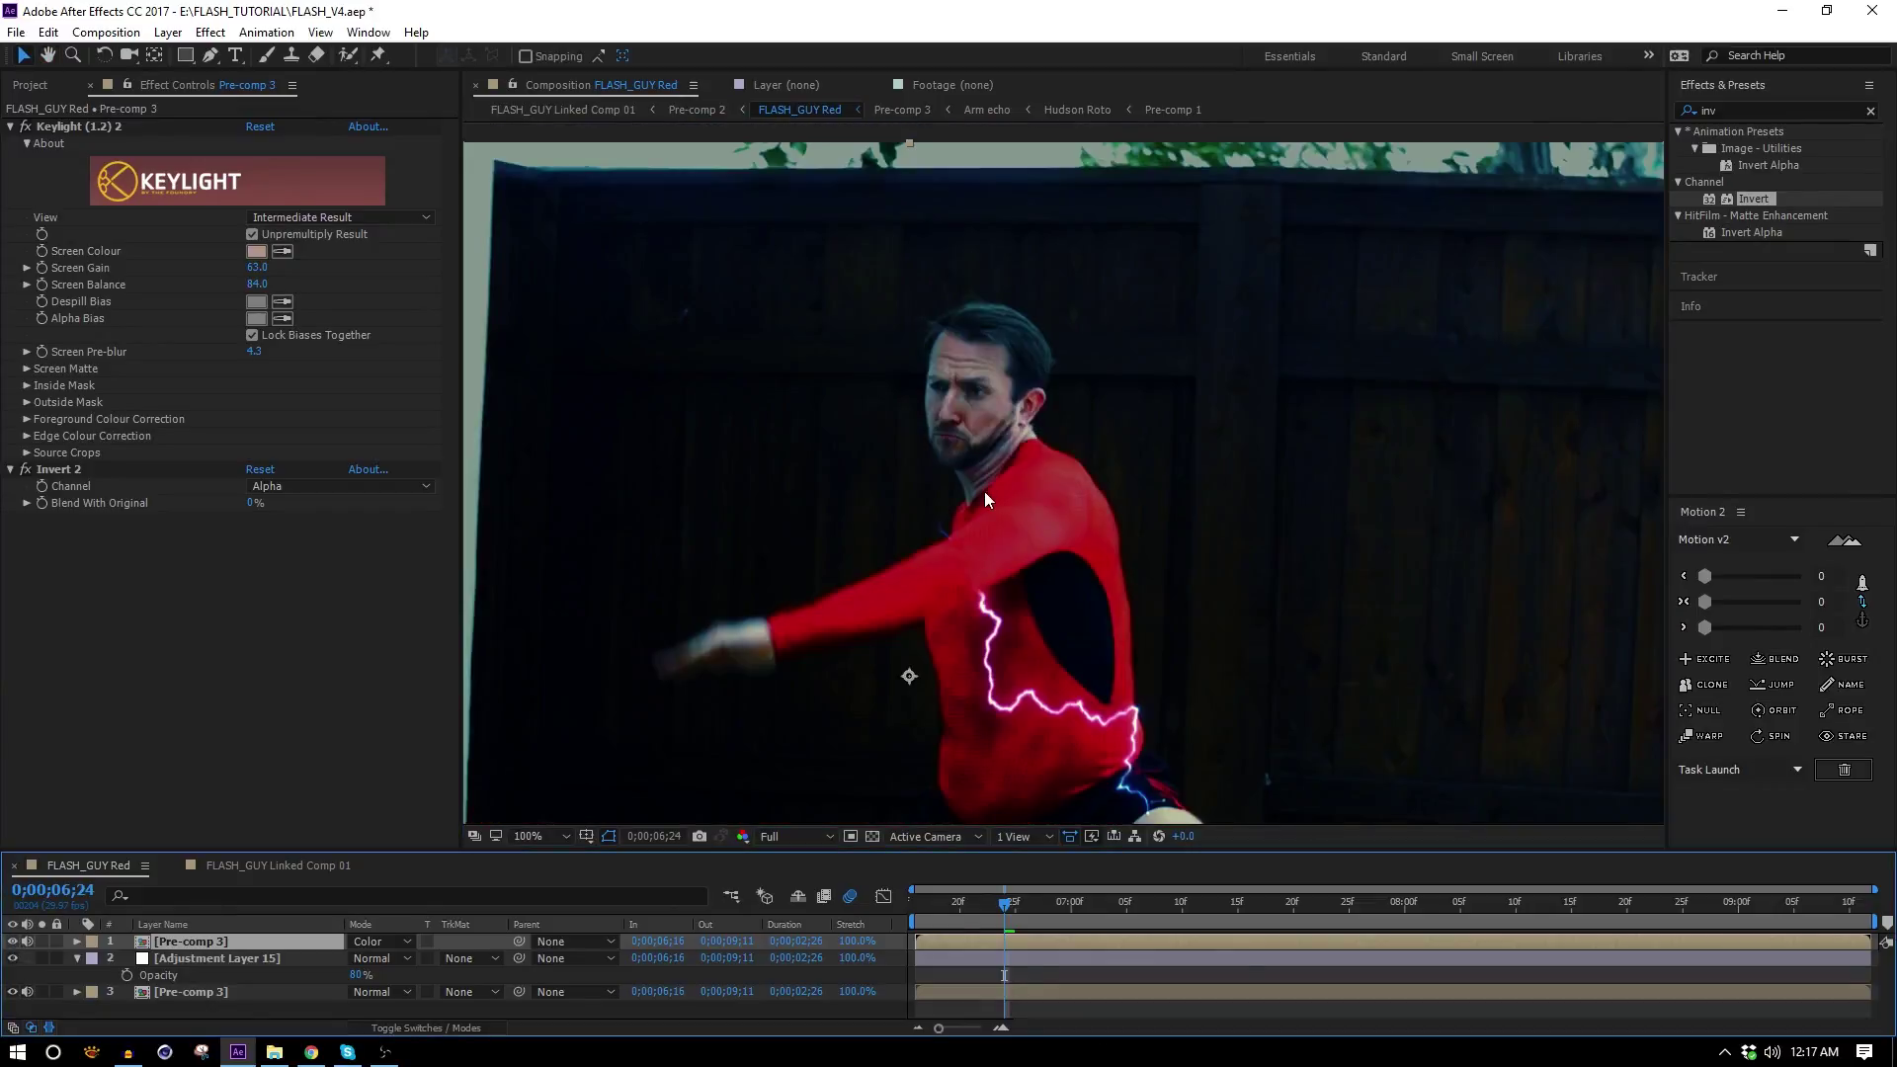
pyautogui.scroll(1, 889, 285)
pyautogui.scroll(-2, 947, 461)
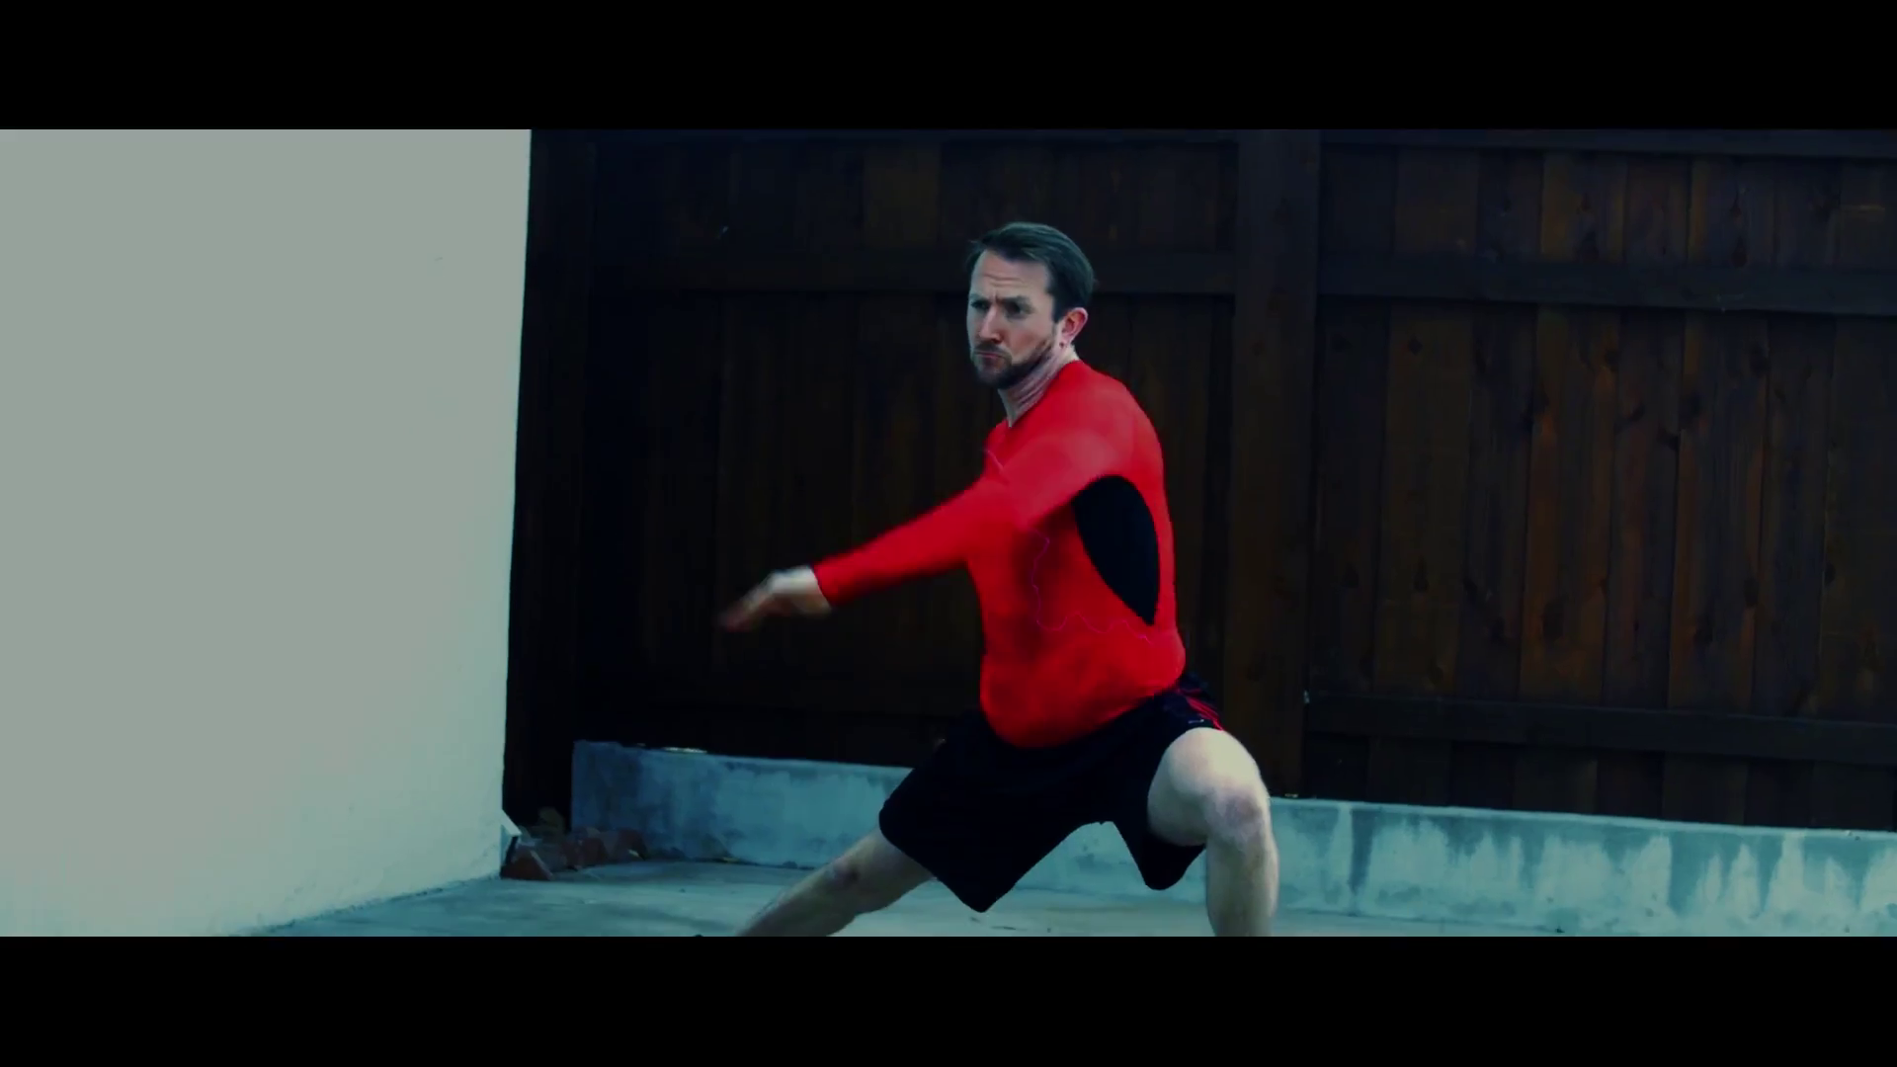